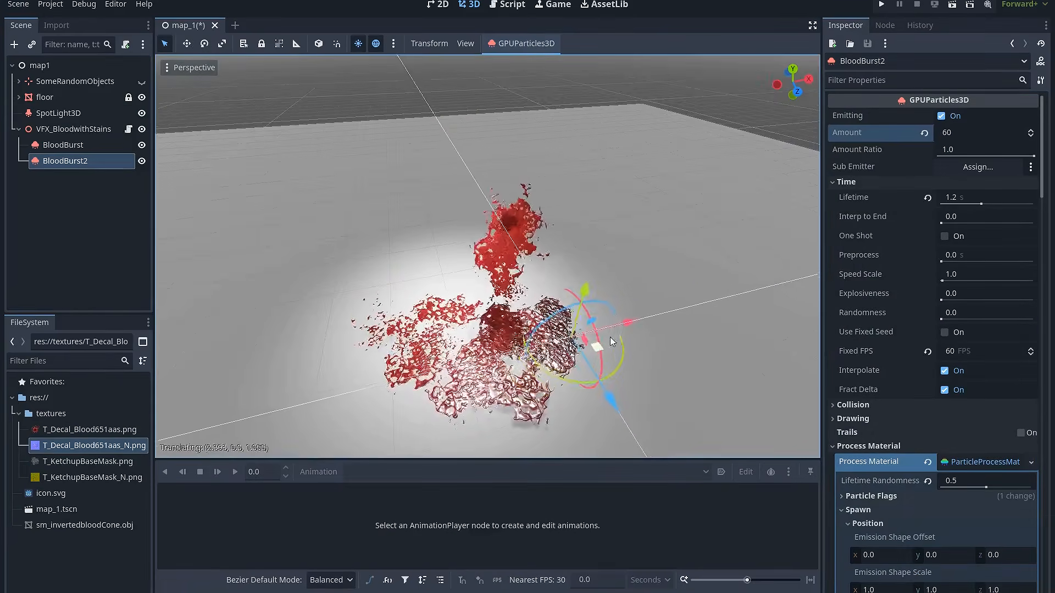
{"action": "left_click_drag", "start_coordinate": [590, 352], "coordinate": [640, 367]}
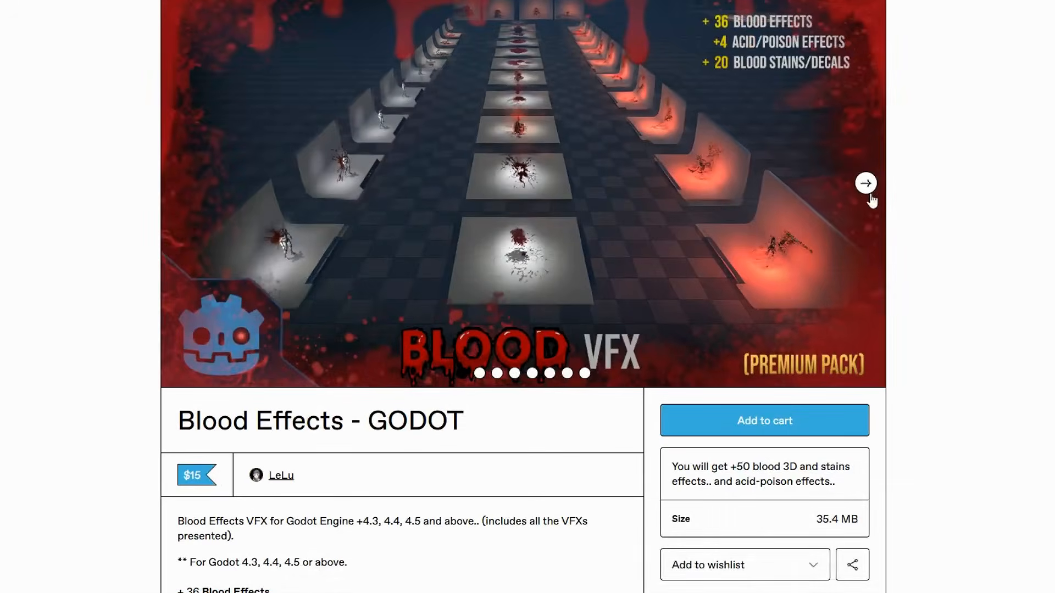
{"action": "left_click", "coordinate": [866, 183]}
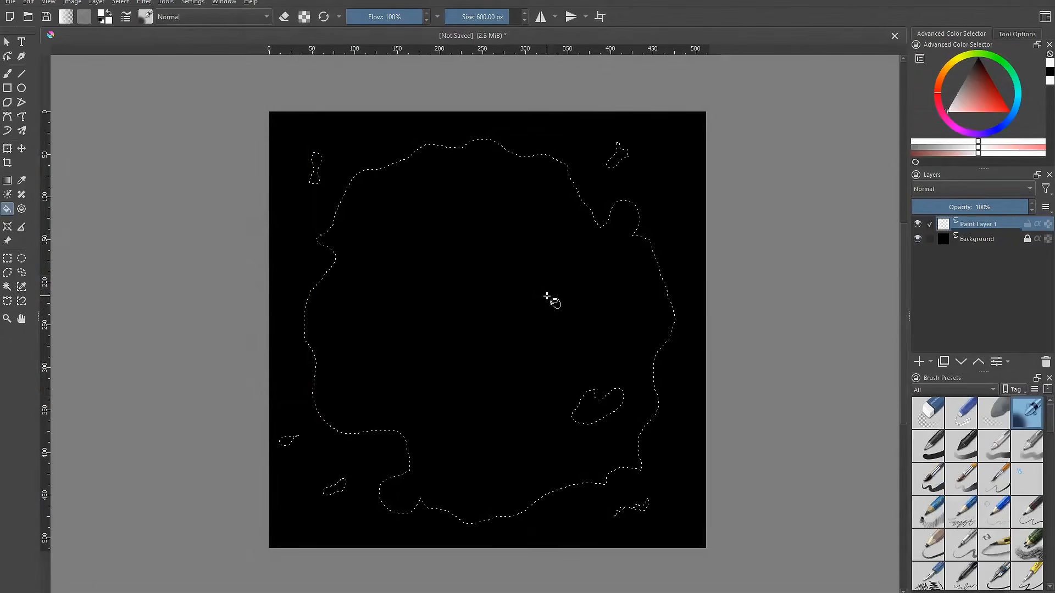
{"action": "key", "text": "BackSpace"}
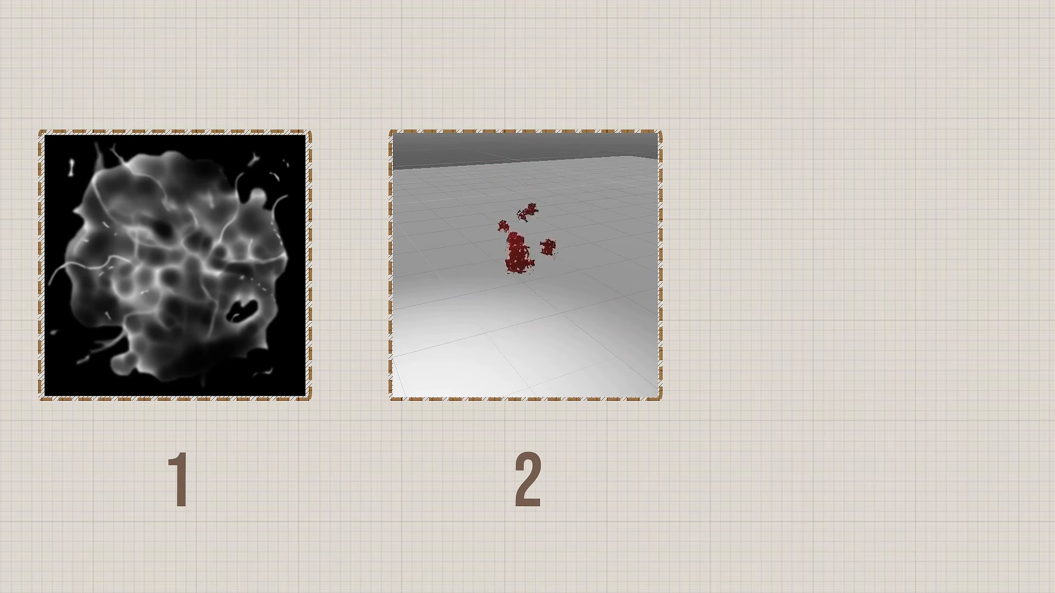
{"action": "left_click", "coordinate": [928, 188]}
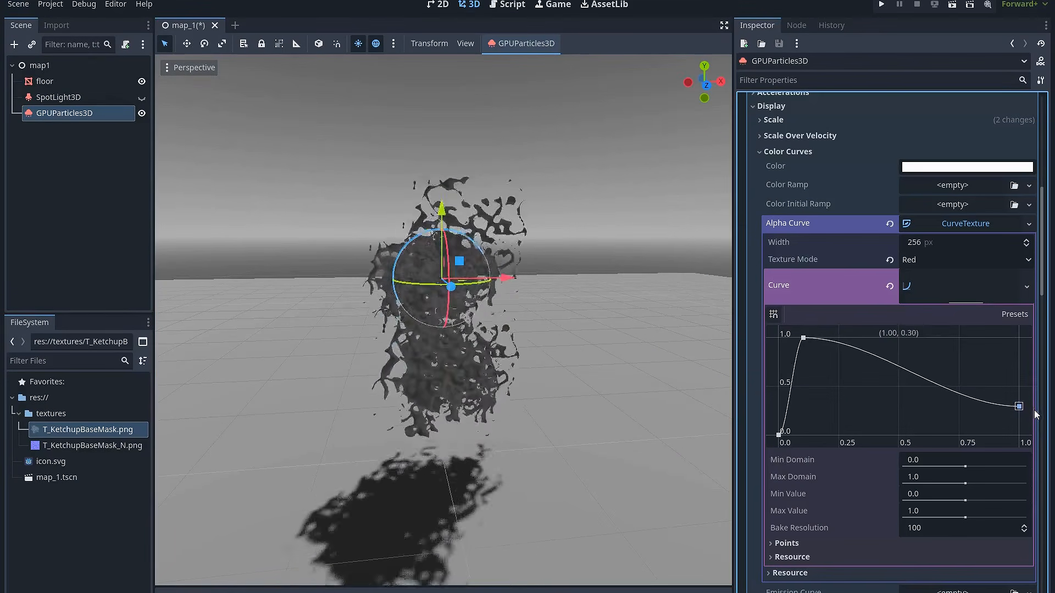
{"action": "left_click_drag", "start_coordinate": [1037, 421], "coordinate": [1038, 431]}
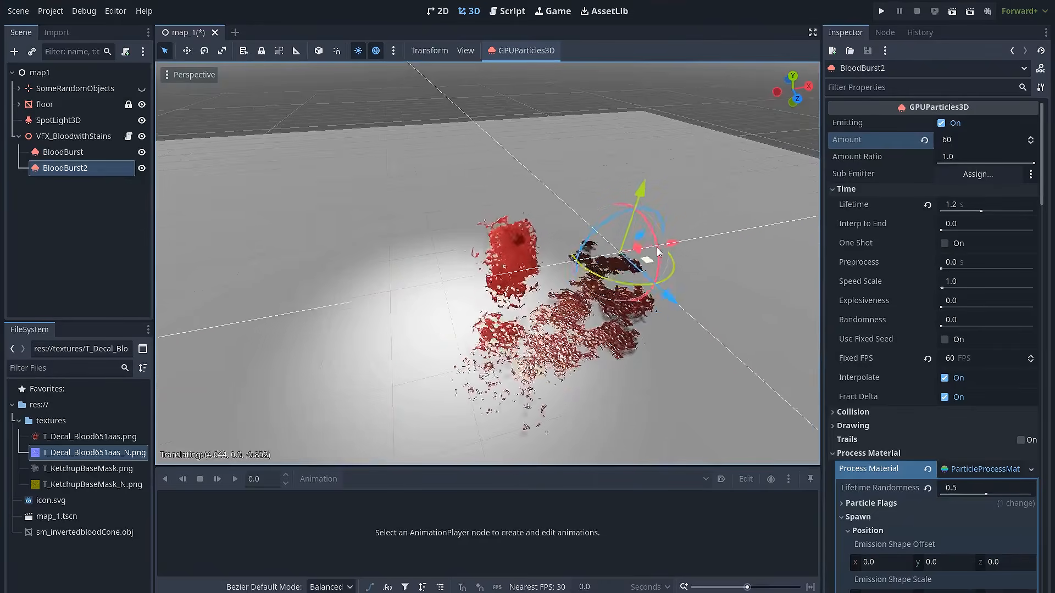
- Preview the blood effects by moving the BloodBurst2 emitter and the VFX_BloodwithStains node across the scene floor
{"action": "left_click_drag", "start_coordinate": [658, 252], "coordinate": [503, 359]}
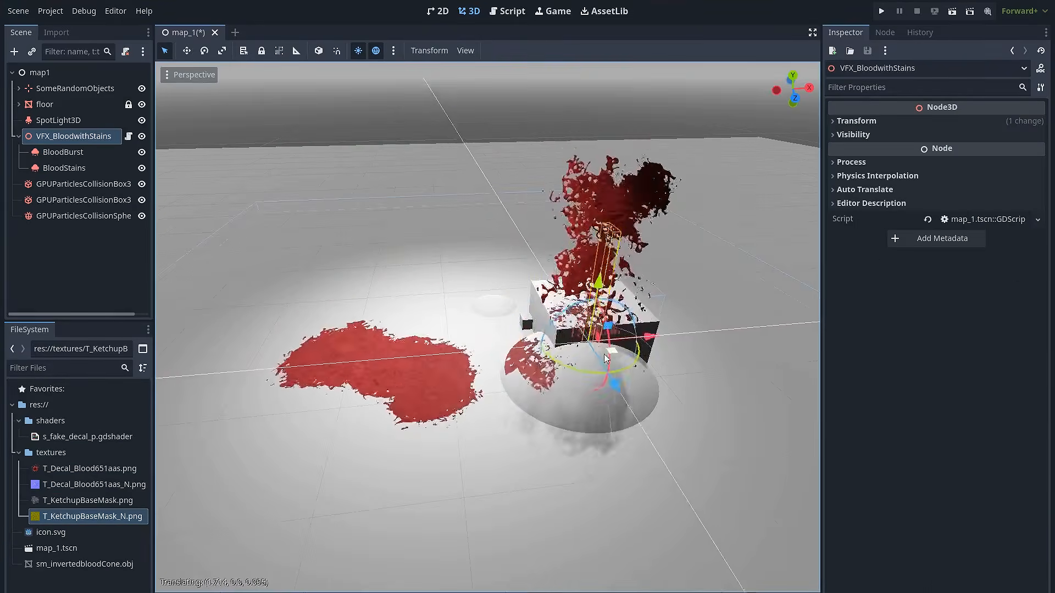
{"action": "left_click_drag", "start_coordinate": [604, 357], "coordinate": [434, 406]}
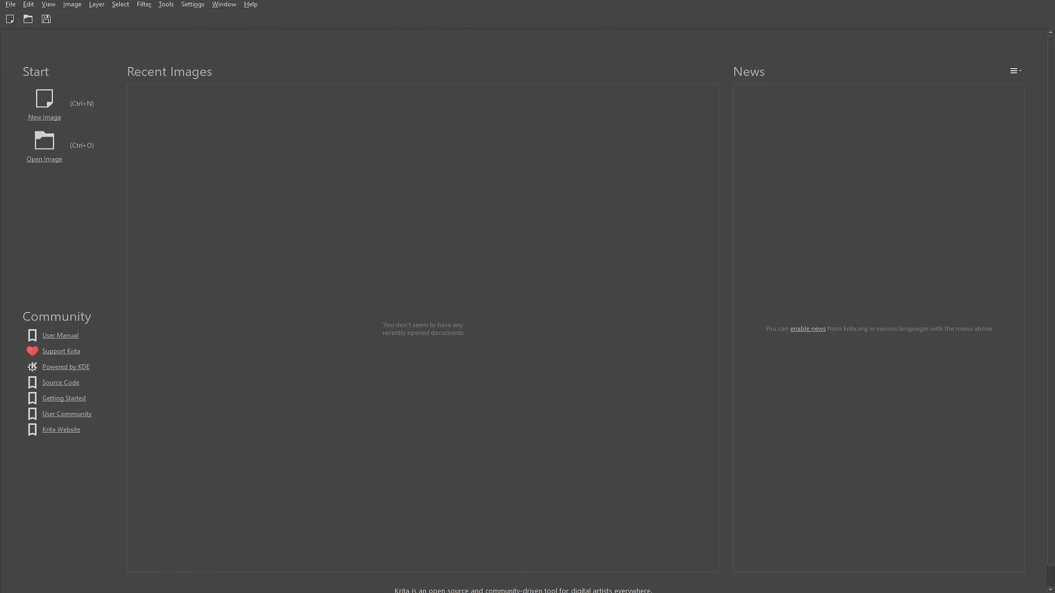
- Switch to Krita and open the grayscale test image from the test folder
{"action": "left_click_drag", "start_coordinate": [742, 574], "coordinate": [724, 195]}
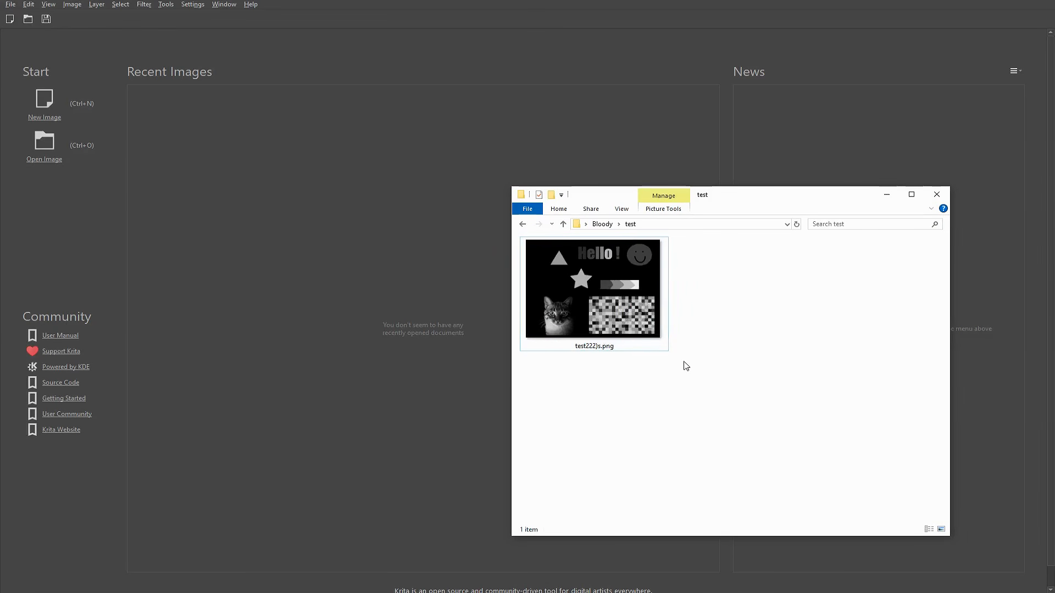
{"action": "left_click_drag", "start_coordinate": [600, 282], "coordinate": [422, 252]}
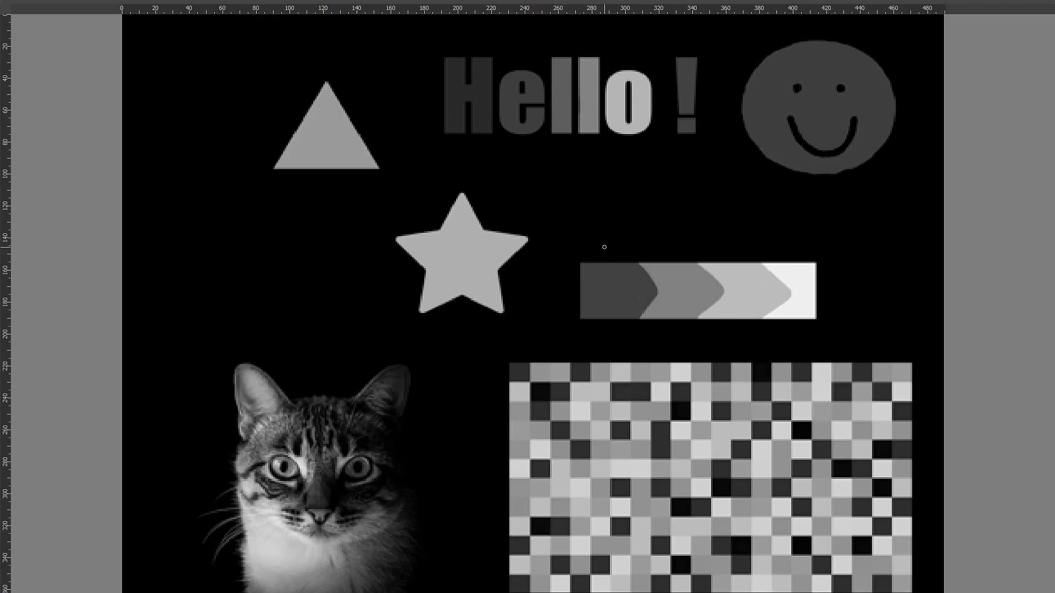
- Try brightening the test image in the Levels filter by setting the input midtone value to 4.571
{"action": "key", "text": "ctrl+l"}
{"action": "left_click_drag", "start_coordinate": [281, 125], "coordinate": [607, 338]}
{"action": "mouse_move", "coordinate": [566, 467]}
{"action": "left_mouse_down"}
{"action": "mouse_move", "coordinate": [427, 467]}
{"action": "mouse_move", "coordinate": [713, 462]}
{"action": "mouse_move", "coordinate": [411, 467]}
{"action": "mouse_move", "coordinate": [560, 466]}
{"action": "left_mouse_up"}
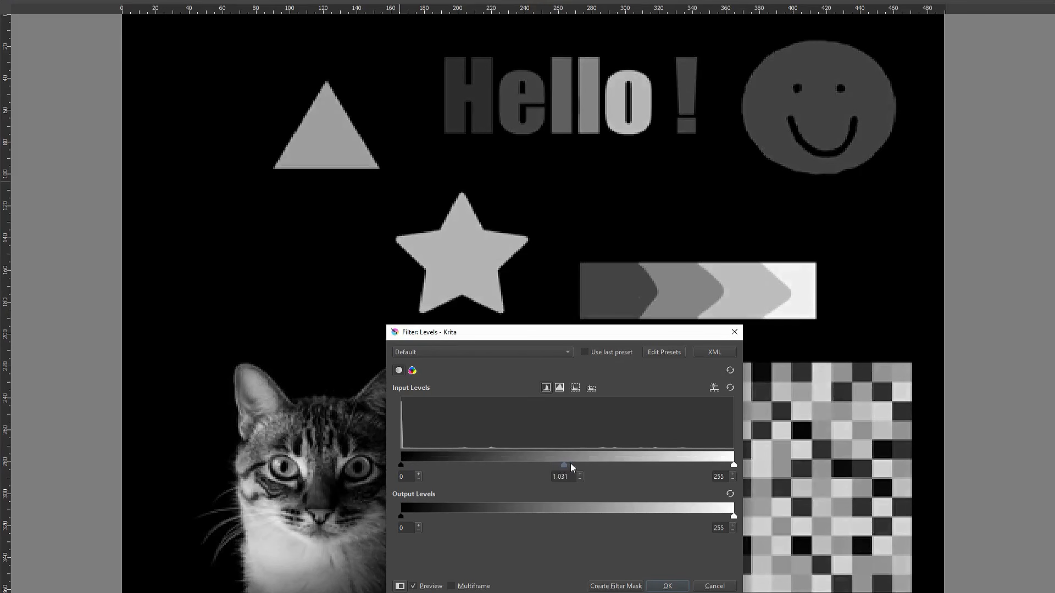
{"action": "left_click_drag", "start_coordinate": [564, 466], "coordinate": [414, 467]}
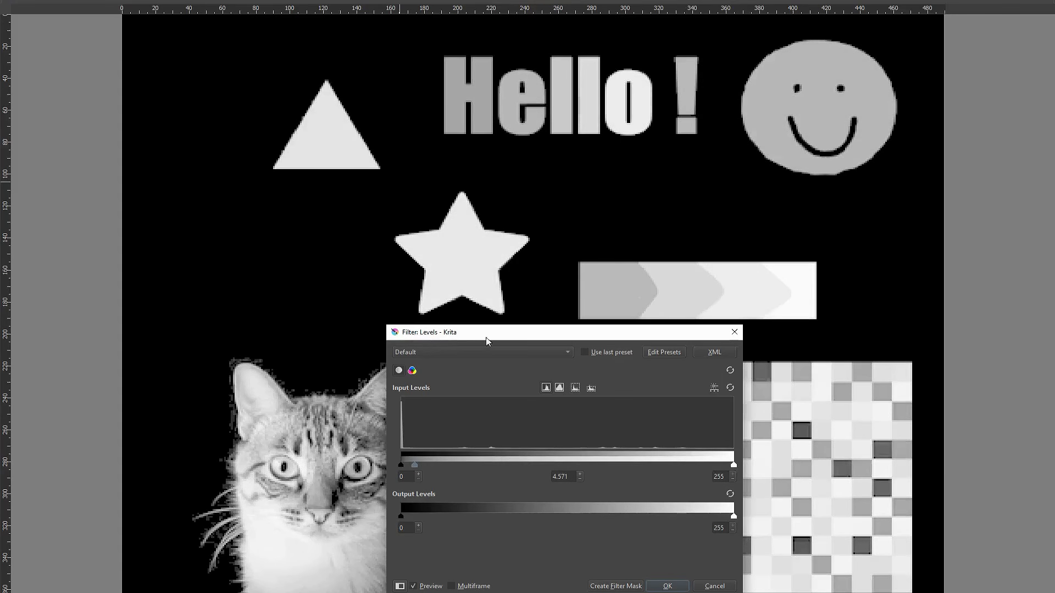
- Try raising the Levels input black point to 191, reset it to 0 and close the filter without applying it
{"action": "left_click_drag", "start_coordinate": [484, 335], "coordinate": [472, 327]}
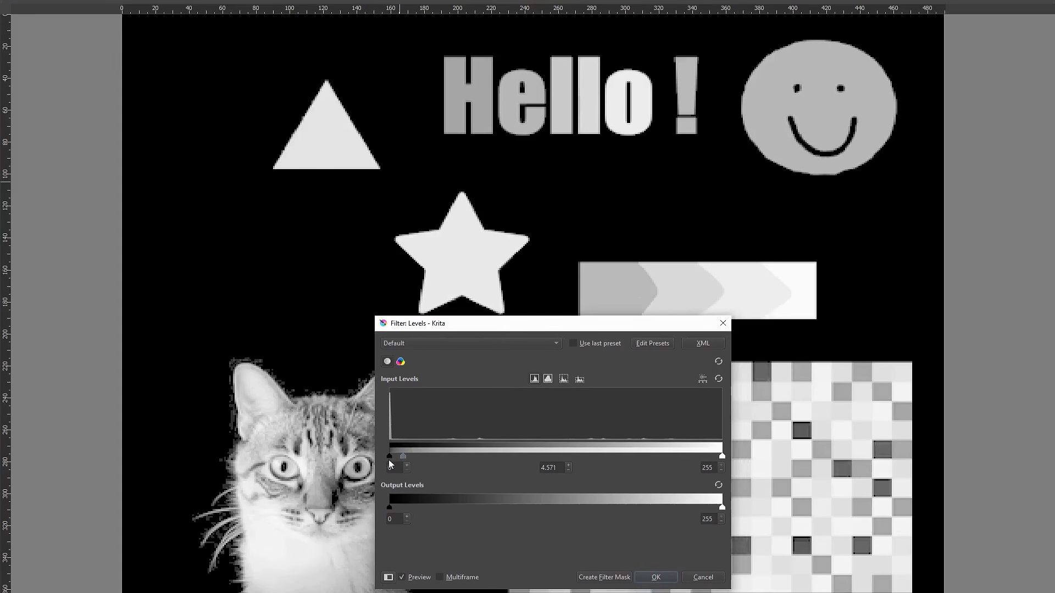
{"action": "left_click_drag", "start_coordinate": [387, 457], "coordinate": [630, 452]}
{"action": "left_click_drag", "start_coordinate": [697, 445], "coordinate": [640, 454]}
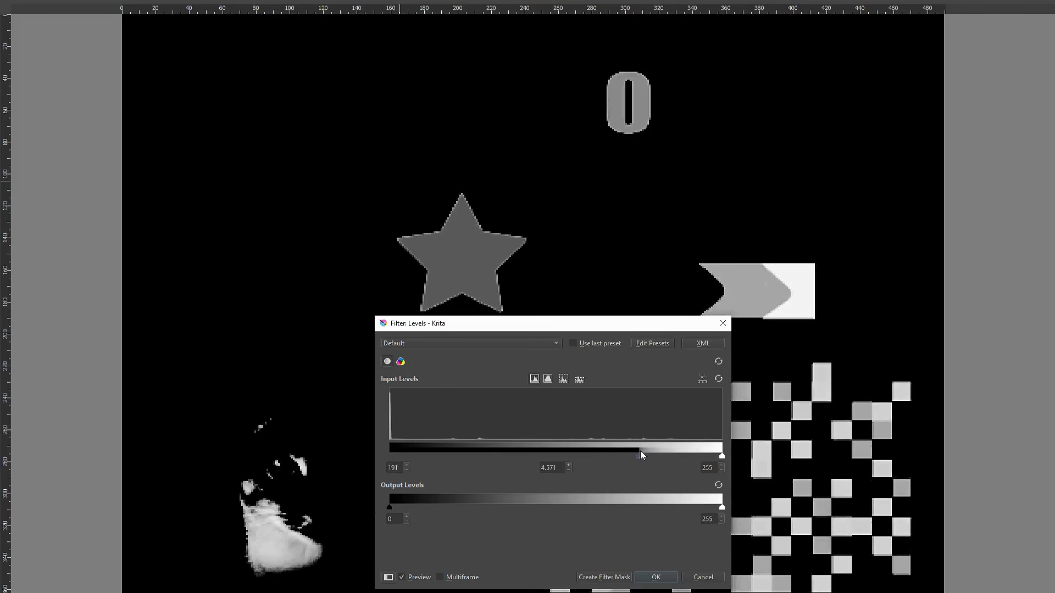
{"action": "left_click_drag", "start_coordinate": [677, 446], "coordinate": [390, 449]}
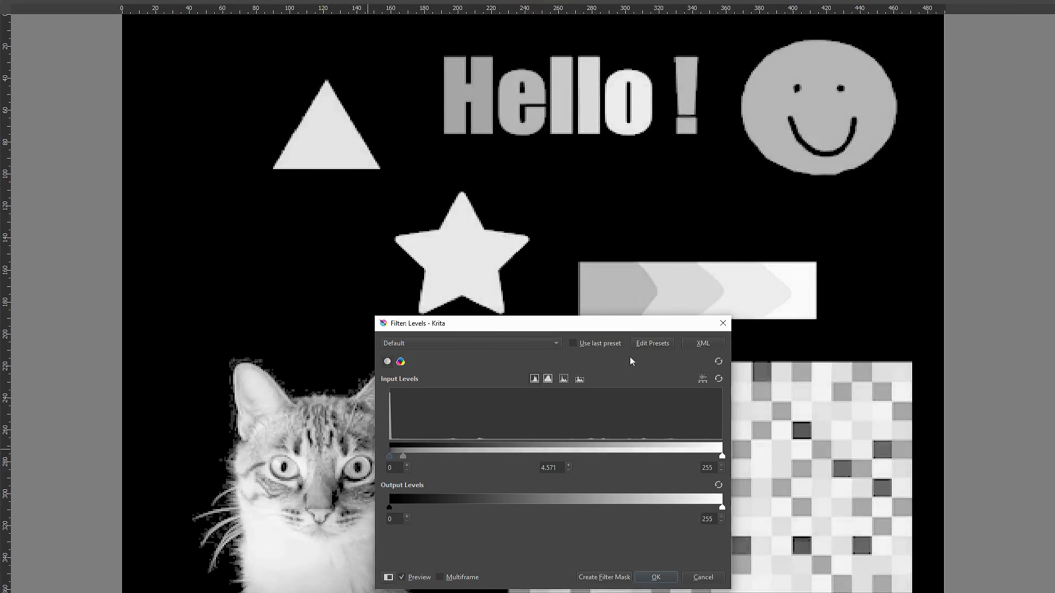
{"action": "left_click", "coordinate": [720, 327]}
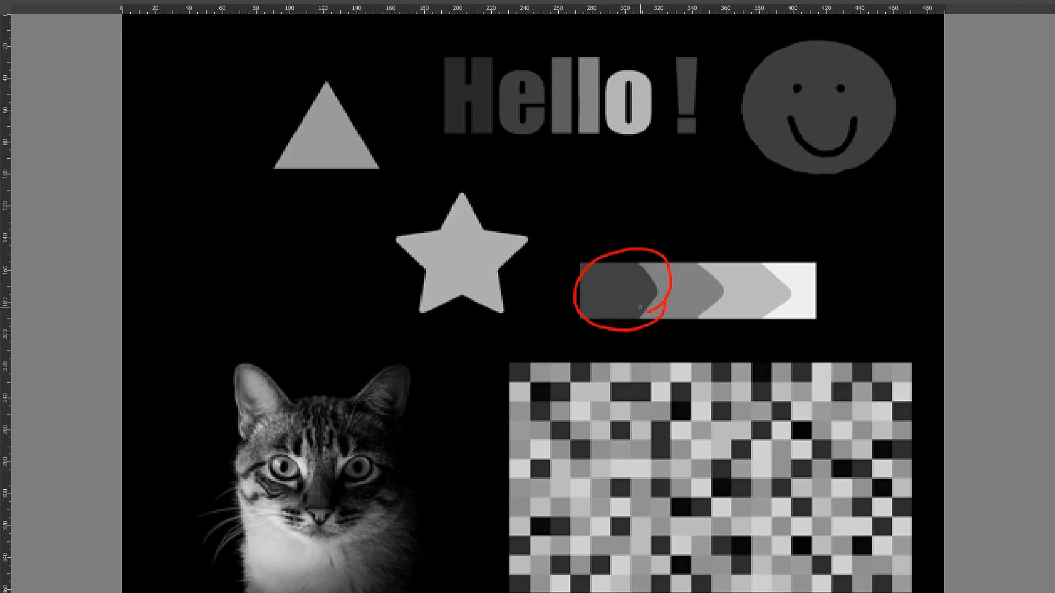
- Circle the shaded segments of the gray gradient bar with red brush strokes and undo the markings
{"action": "mouse_move", "coordinate": [788, 254]}
{"action": "left_mouse_down"}
{"action": "mouse_move", "coordinate": [761, 302]}
{"action": "mouse_move", "coordinate": [805, 331]}
{"action": "mouse_move", "coordinate": [830, 263]}
{"action": "mouse_move", "coordinate": [785, 250]}
{"action": "left_mouse_up"}
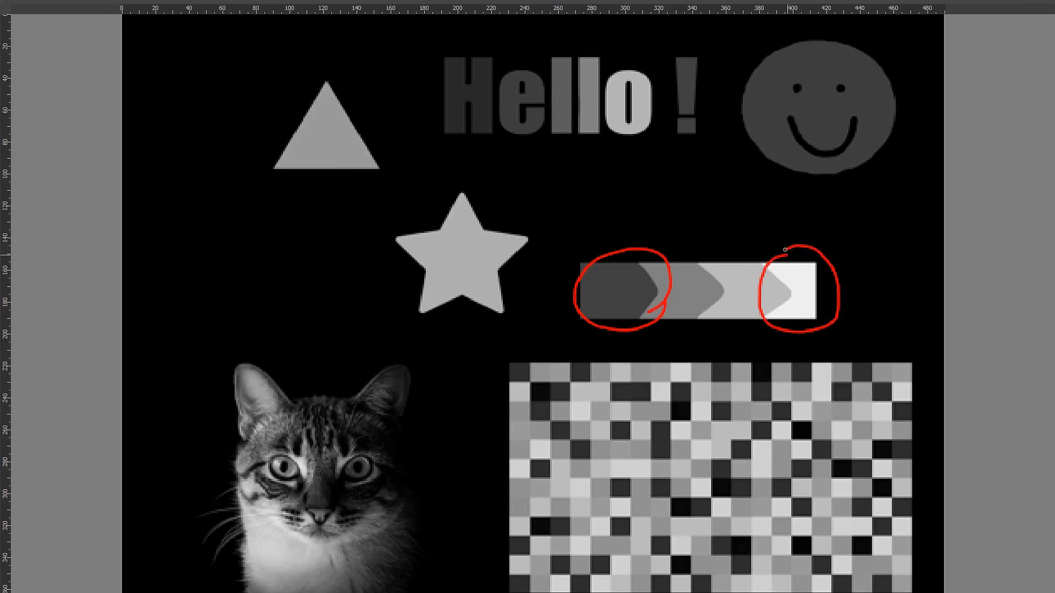
{"action": "key", "text": "ctrl+z"}
{"action": "key", "text": "ctrl+z"}
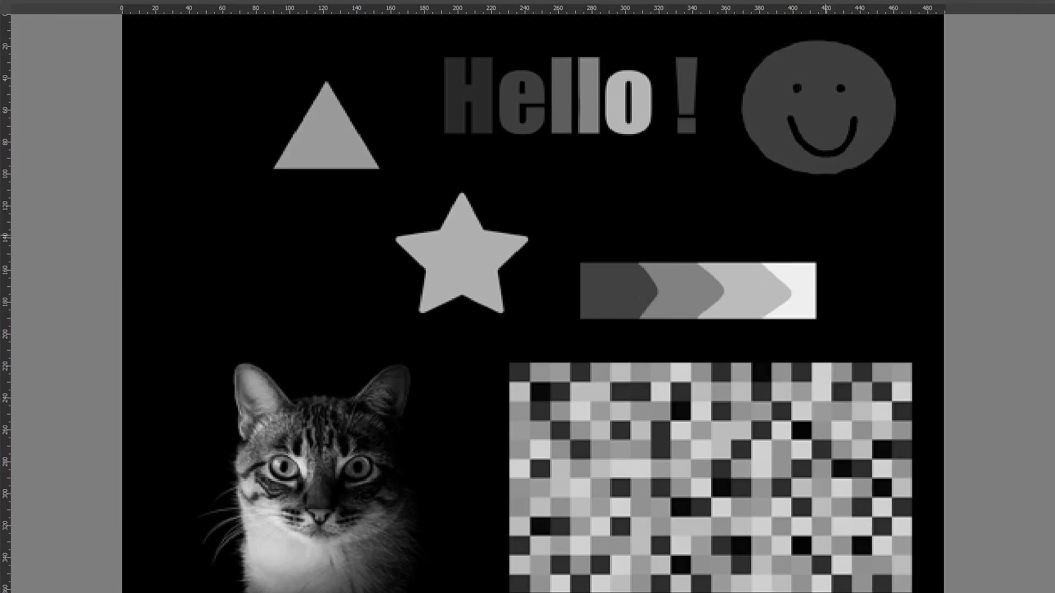
{"action": "mouse_move", "coordinate": [573, 254]}
{"action": "left_mouse_down"}
{"action": "mouse_move", "coordinate": [626, 331]}
{"action": "mouse_move", "coordinate": [838, 330]}
{"action": "mouse_move", "coordinate": [837, 250]}
{"action": "mouse_move", "coordinate": [572, 253]}
{"action": "left_mouse_up"}
{"action": "key", "text": "ctrl+z"}
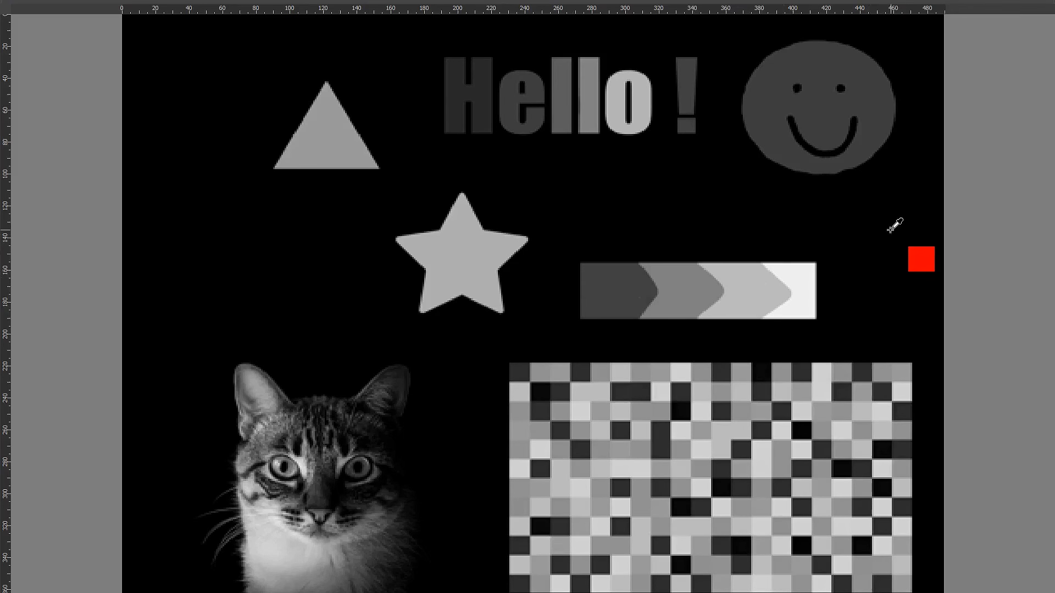
- Try the Levels filter on the test image again with input midtone values of 5.594 and 2.596, shifting the black point as well
{"action": "key", "text": "ctrl+l"}
{"action": "left_click_drag", "start_coordinate": [625, 331], "coordinate": [385, 166]}
{"action": "left_click_drag", "start_coordinate": [315, 294], "coordinate": [149, 297]}
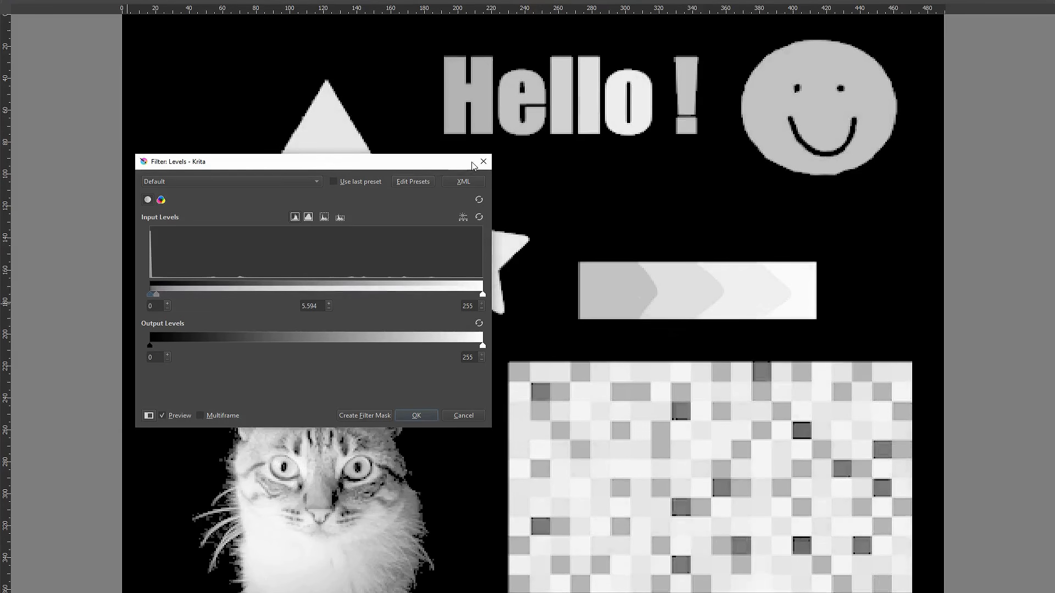
{"action": "left_click_drag", "start_coordinate": [391, 167], "coordinate": [306, 134]}
{"action": "mouse_move", "coordinate": [71, 262]}
{"action": "left_mouse_down"}
{"action": "mouse_move", "coordinate": [353, 263]}
{"action": "mouse_move", "coordinate": [60, 268]}
{"action": "left_mouse_up"}
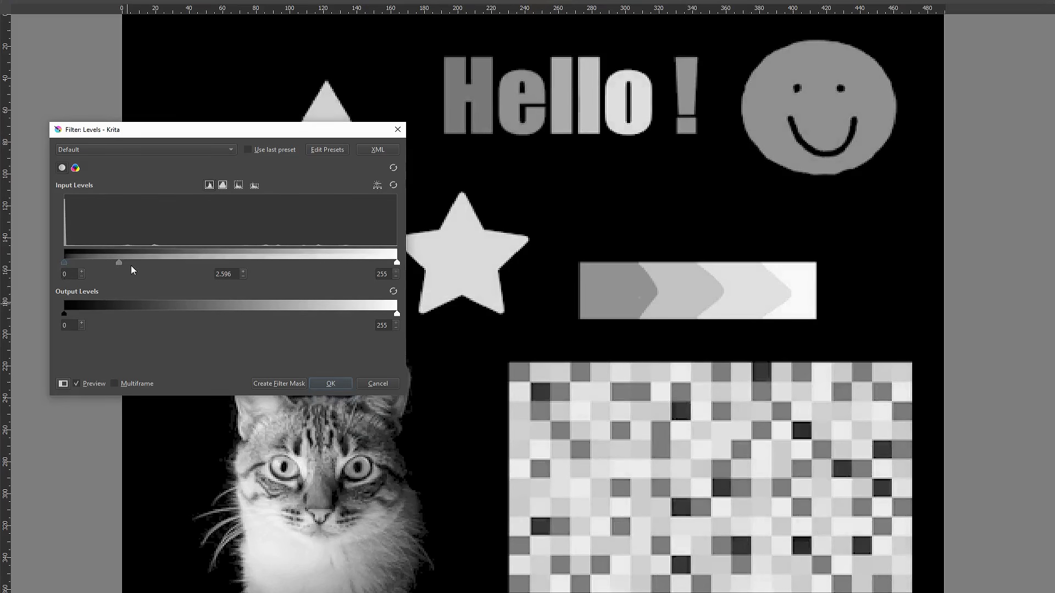
{"action": "left_click_drag", "start_coordinate": [279, 137], "coordinate": [286, 169]}
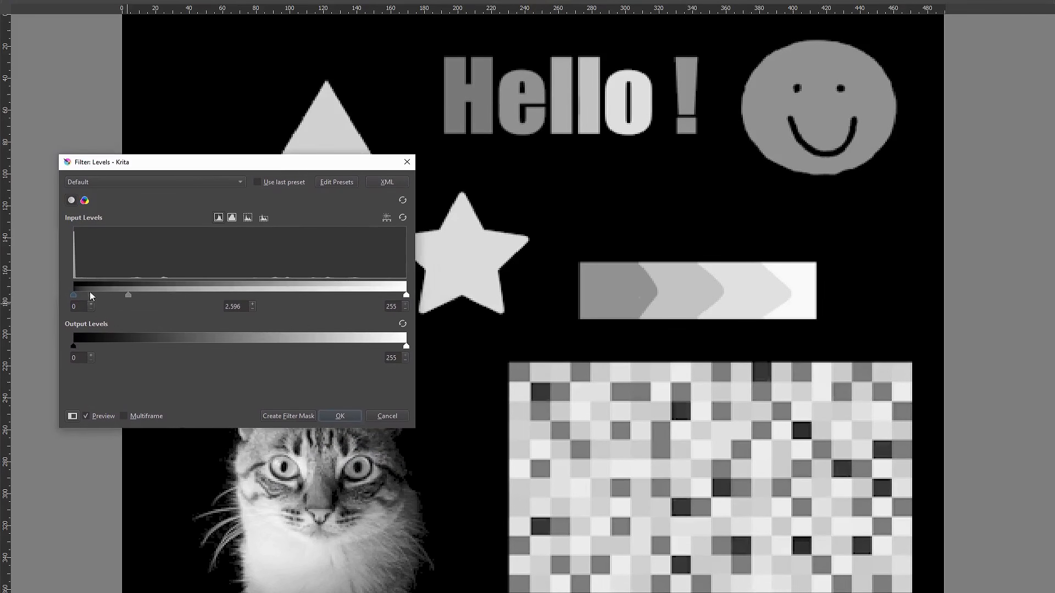
{"action": "left_click_drag", "start_coordinate": [74, 297], "coordinate": [38, 299]}
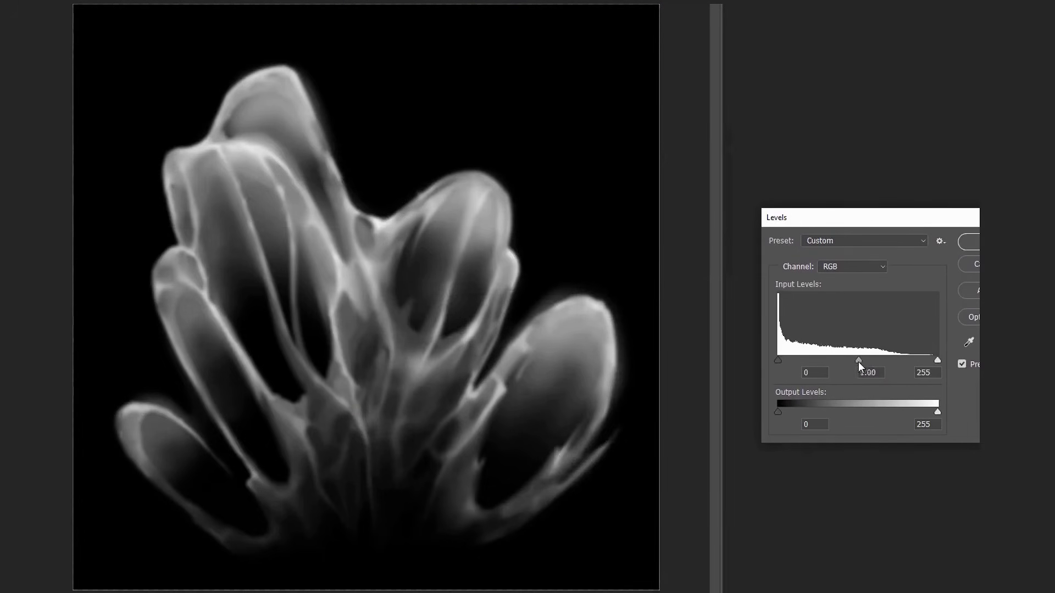
{"action": "mouse_move", "coordinate": [858, 361]}
{"action": "left_mouse_down"}
{"action": "mouse_move", "coordinate": [795, 378]}
{"action": "mouse_move", "coordinate": [795, 358]}
{"action": "mouse_move", "coordinate": [931, 358]}
{"action": "left_mouse_up"}
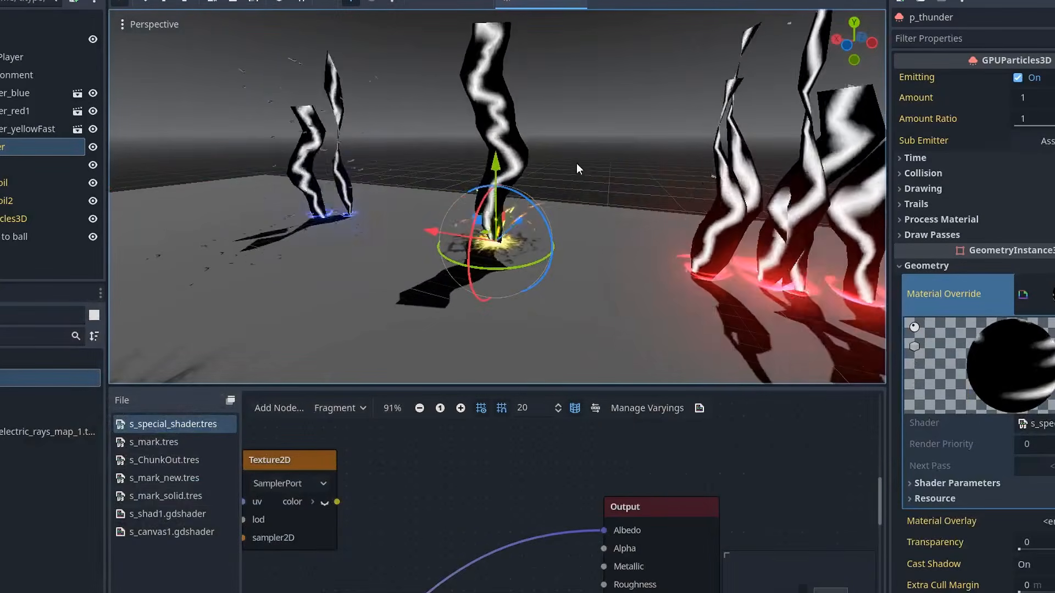
{"action": "scroll", "coordinate": [606, 217], "scroll_direction": "down", "scroll_amount": 6}
{"action": "scroll", "coordinate": [599, 217], "scroll_direction": "up", "scroll_amount": 7}
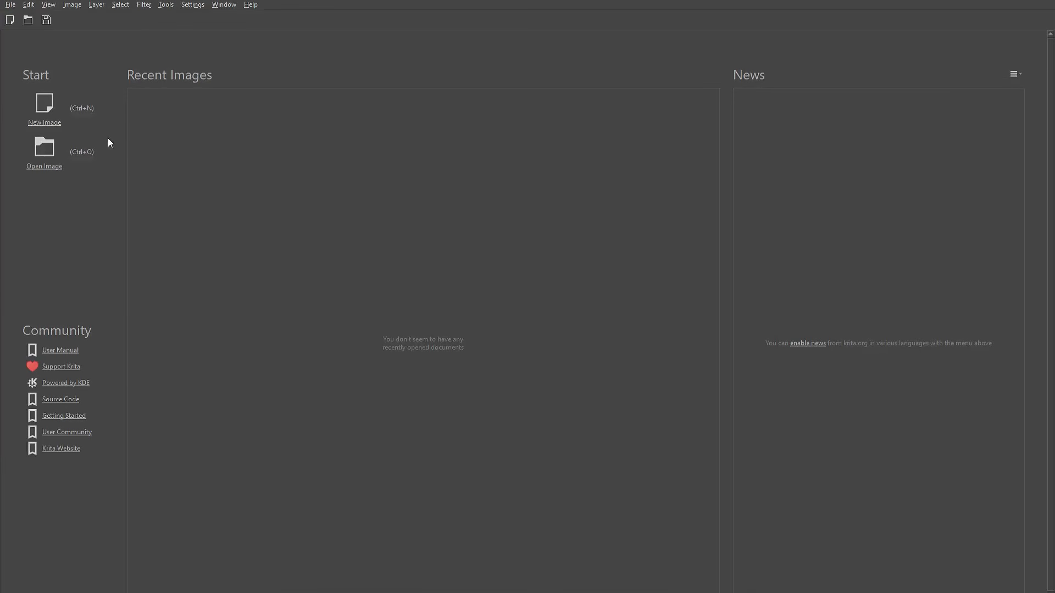
- Start a new custom document with a width and height of 512 pixels
{"action": "left_click", "coordinate": [47, 121]}
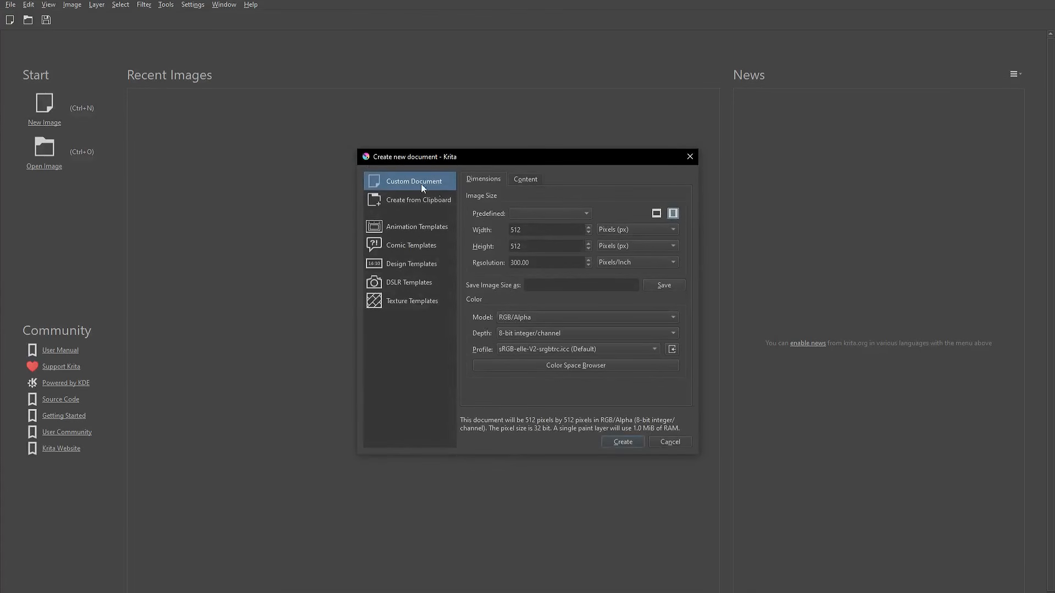
{"action": "double_click", "coordinate": [527, 233]}
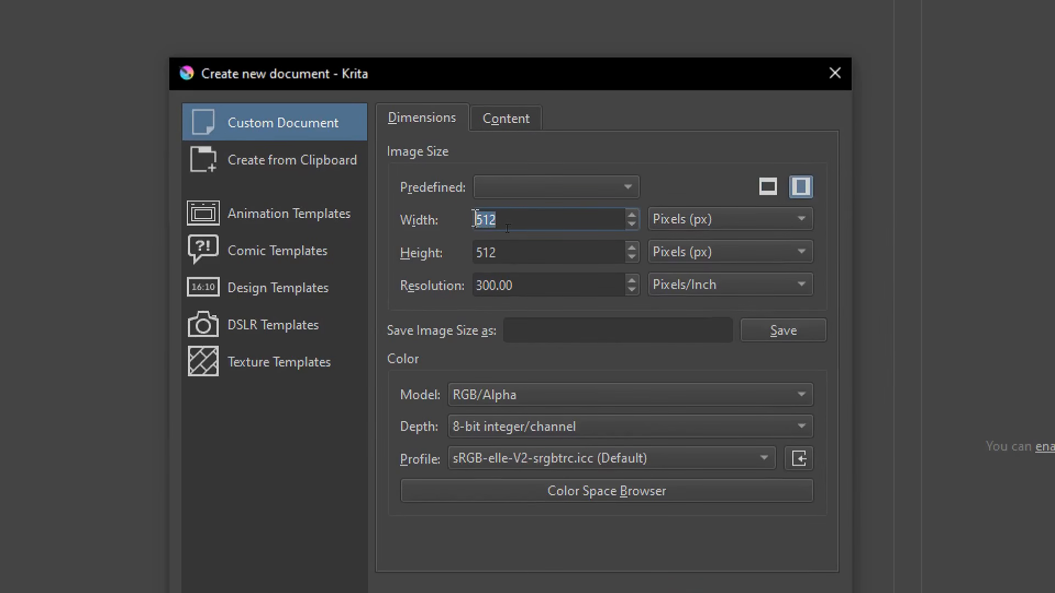
{"action": "left_click_drag", "start_coordinate": [514, 252], "coordinate": [469, 248]}
{"action": "left_click", "coordinate": [522, 251]}
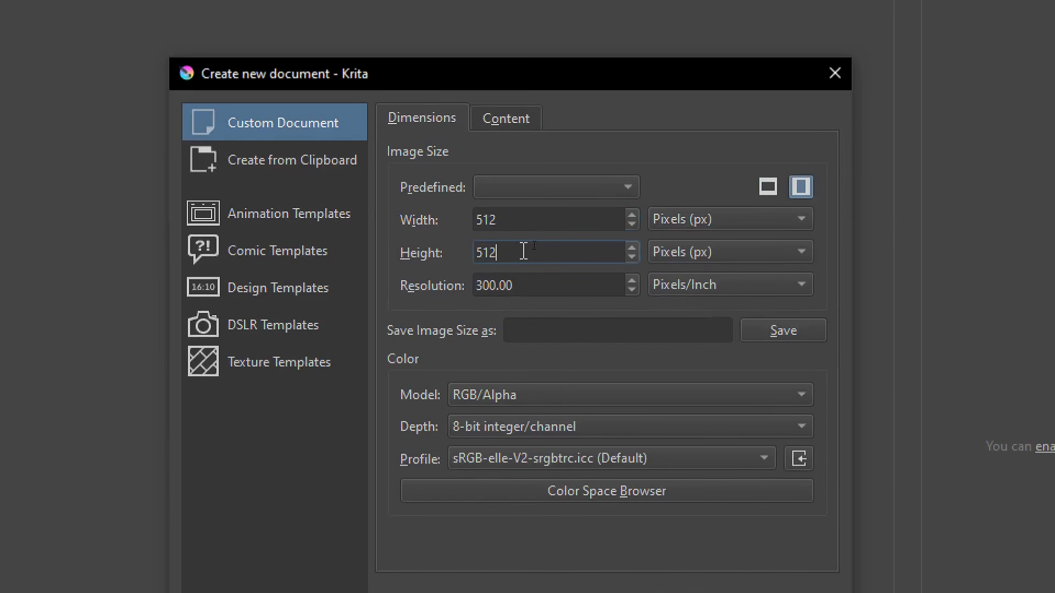
- Give the new document two layers and a black background color, and create it
{"action": "left_click", "coordinate": [502, 117]}
{"action": "scroll", "coordinate": [526, 179], "scroll_direction": "up", "scroll_amount": 1}
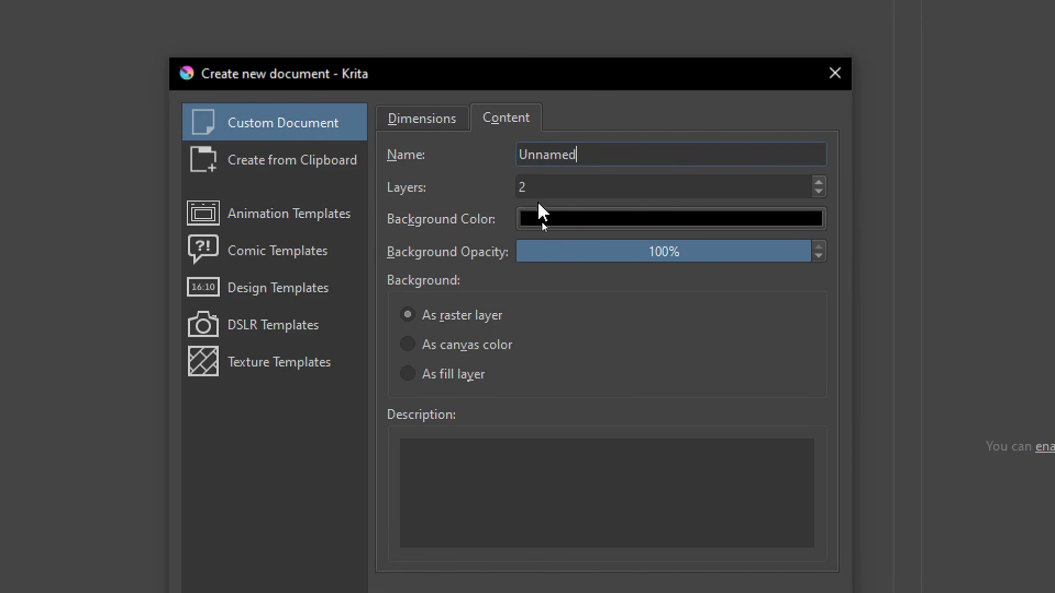
{"action": "left_click", "coordinate": [545, 220]}
{"action": "left_click", "coordinate": [329, 141]}
{"action": "left_click", "coordinate": [657, 482]}
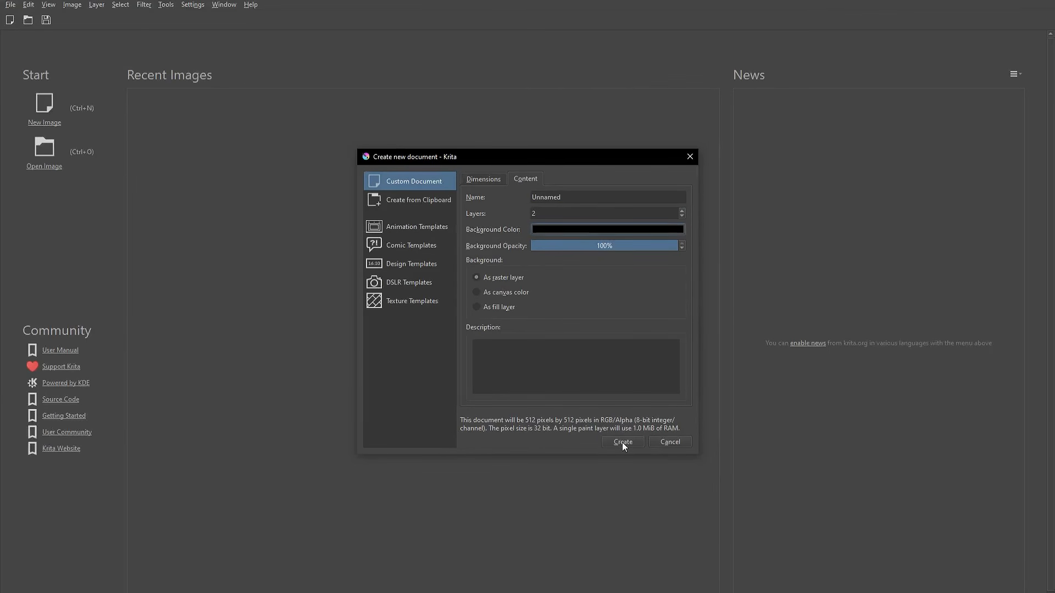
{"action": "left_click", "coordinate": [622, 442]}
- Outline a large wavy splatter blob with small separate droplets around it using the Freehand Selection tool on Paint Layer 1
{"action": "mouse_move", "coordinate": [542, 351]}
{"action": "middle_mouse_down", "text": "ctrl"}
{"action": "mouse_move", "coordinate": [520, 338]}
{"action": "mouse_move", "coordinate": [555, 378]}
{"action": "mouse_move", "coordinate": [554, 367]}
{"action": "middle_mouse_up", "text": "ctrl"}
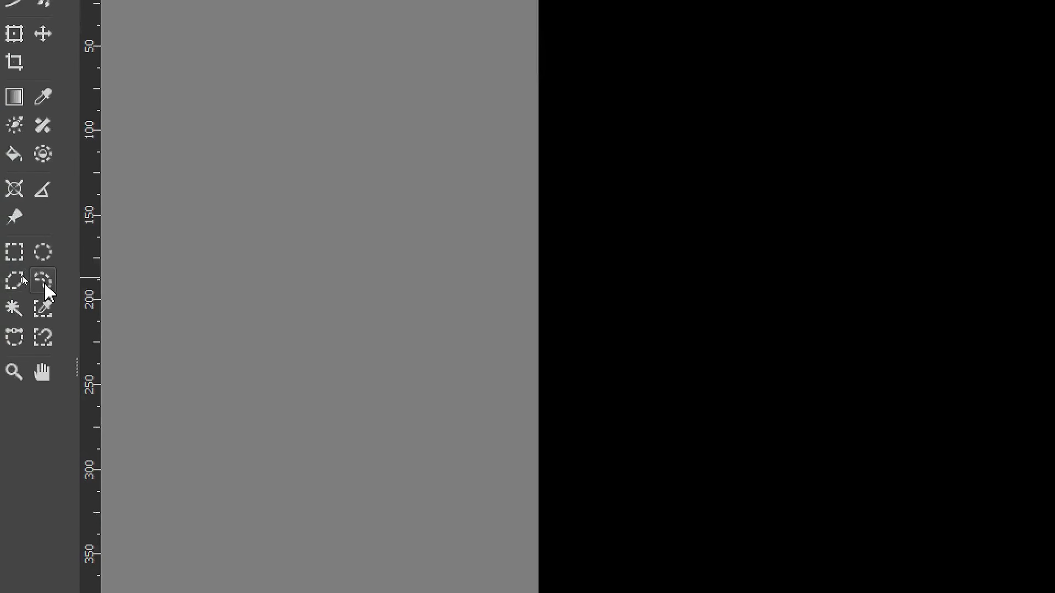
{"action": "left_click", "coordinate": [22, 275]}
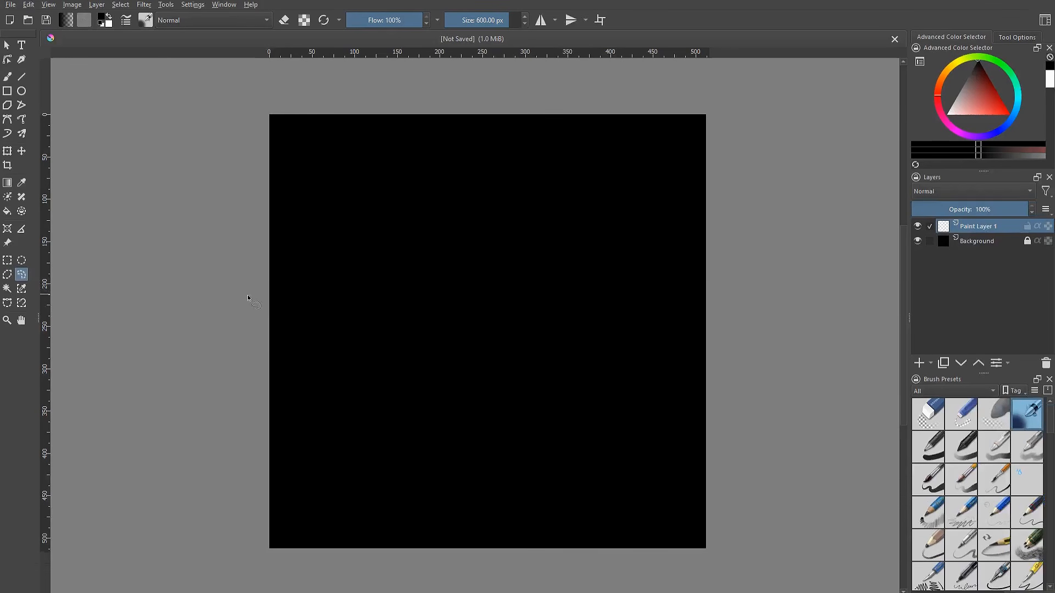
{"action": "mouse_move", "coordinate": [319, 236]}
{"action": "left_mouse_down"}
{"action": "mouse_move", "coordinate": [351, 205]}
{"action": "mouse_move", "coordinate": [357, 176]}
{"action": "mouse_move", "coordinate": [426, 149]}
{"action": "mouse_move", "coordinate": [557, 163]}
{"action": "mouse_move", "coordinate": [593, 219]}
{"action": "mouse_move", "coordinate": [654, 250]}
{"action": "mouse_move", "coordinate": [669, 302]}
{"action": "mouse_move", "coordinate": [640, 475]}
{"action": "mouse_move", "coordinate": [502, 518]}
{"action": "mouse_move", "coordinate": [437, 511]}
{"action": "mouse_move", "coordinate": [409, 448]}
{"action": "mouse_move", "coordinate": [346, 437]}
{"action": "mouse_move", "coordinate": [315, 382]}
{"action": "mouse_move", "coordinate": [306, 337]}
{"action": "mouse_move", "coordinate": [319, 287]}
{"action": "left_mouse_up"}
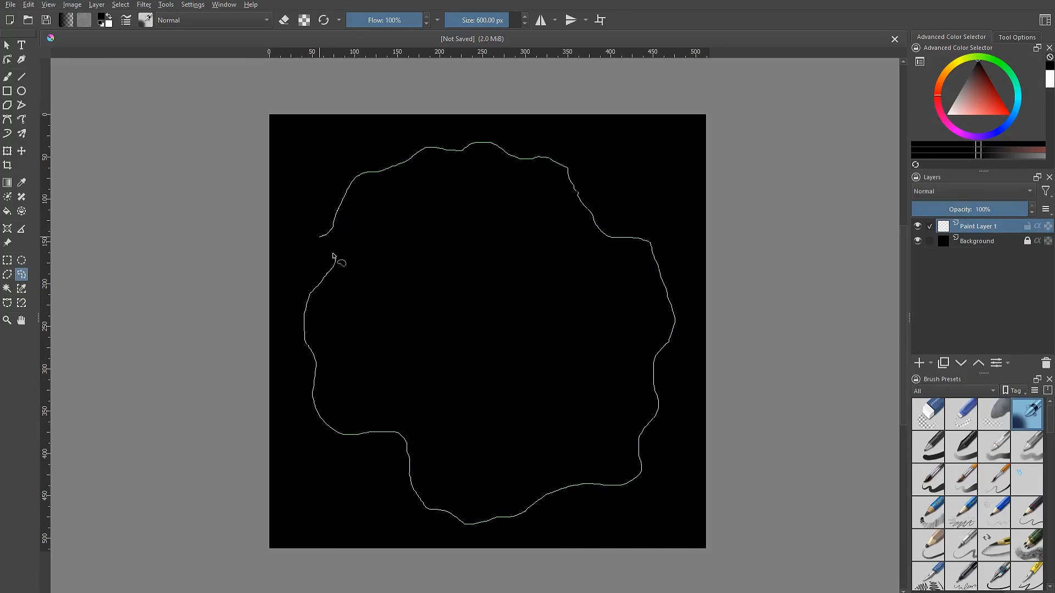
{"action": "left_click_drag", "start_coordinate": [317, 244], "coordinate": [319, 240]}
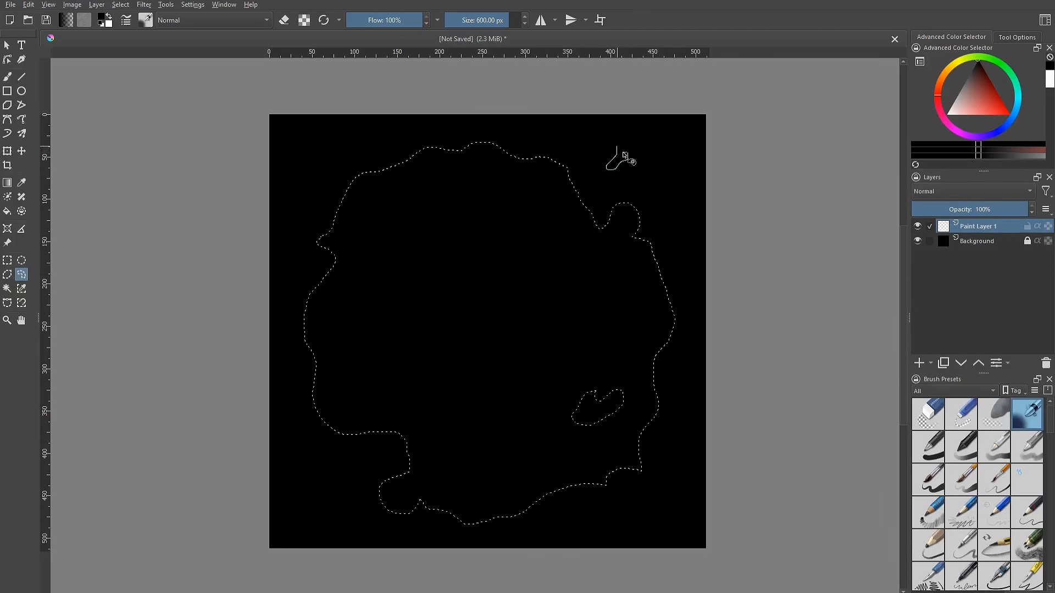
{"action": "mouse_move", "coordinate": [345, 479]}
{"action": "left_mouse_down"}
{"action": "mouse_move", "coordinate": [330, 487]}
{"action": "mouse_move", "coordinate": [335, 494]}
{"action": "mouse_move", "coordinate": [342, 481]}
{"action": "left_mouse_up"}
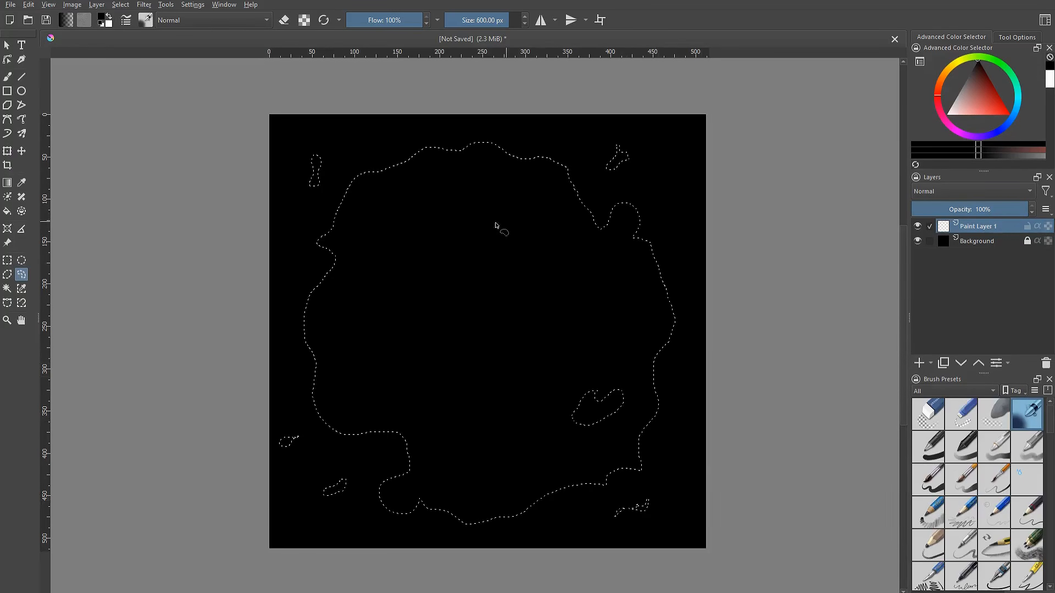
- Fill the selected splatter blob and its droplets with white on Paint Layer 1
{"action": "left_click", "coordinate": [7, 211]}
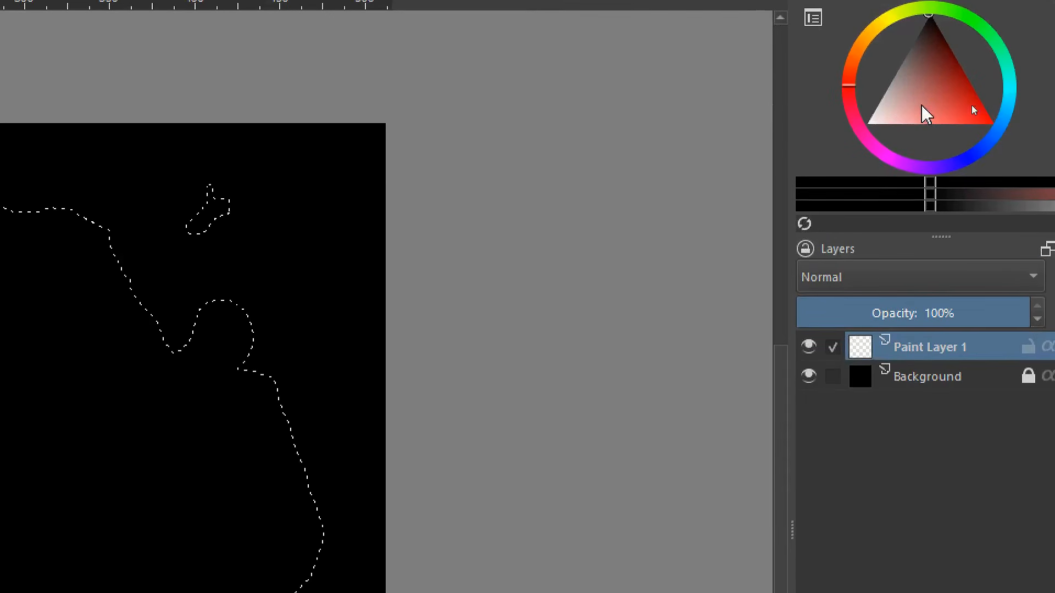
{"action": "left_click_drag", "start_coordinate": [976, 108], "coordinate": [945, 117]}
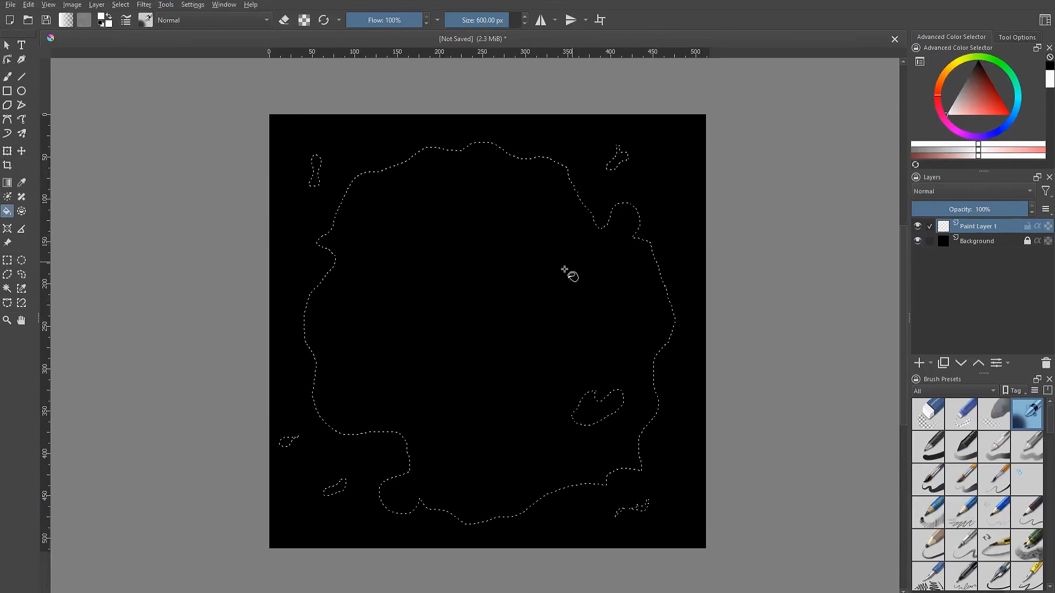
{"action": "left_click", "coordinate": [547, 298]}
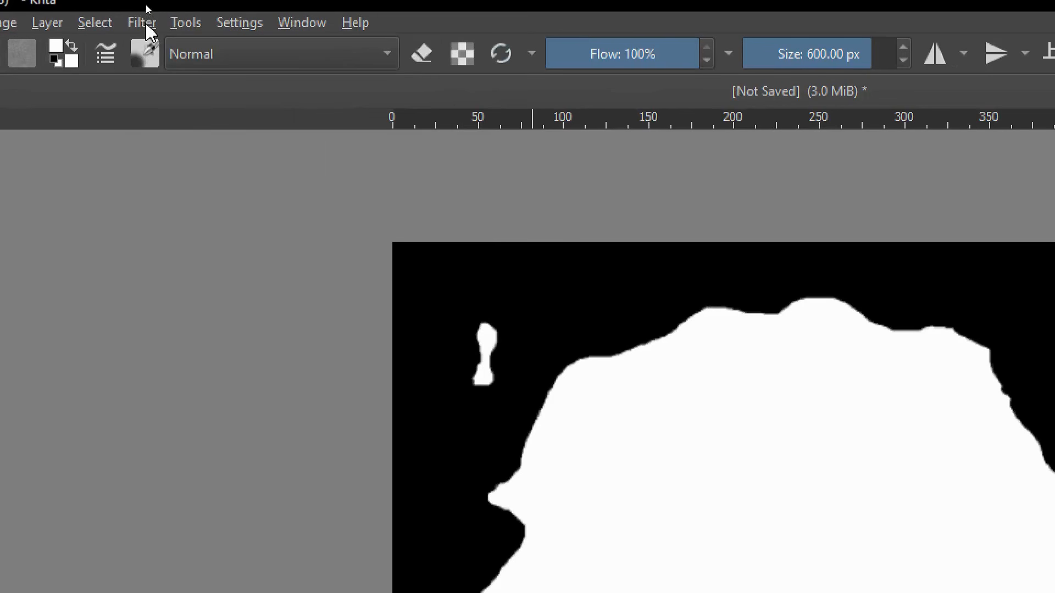
- Apply a Gaussian Blur with horizontal and vertical radius of 6.56 px to soften the white splatter
{"action": "left_click", "coordinate": [144, 5]}
{"action": "mouse_move", "coordinate": [217, 153]}
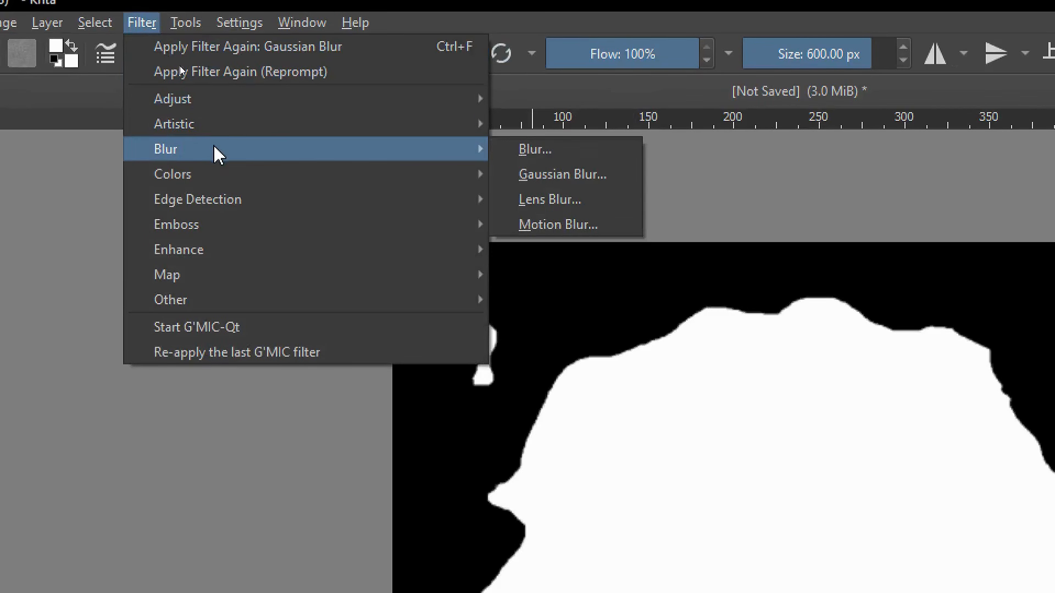
{"action": "left_click", "coordinate": [568, 175]}
{"action": "left_click_drag", "start_coordinate": [741, 318], "coordinate": [736, 316]}
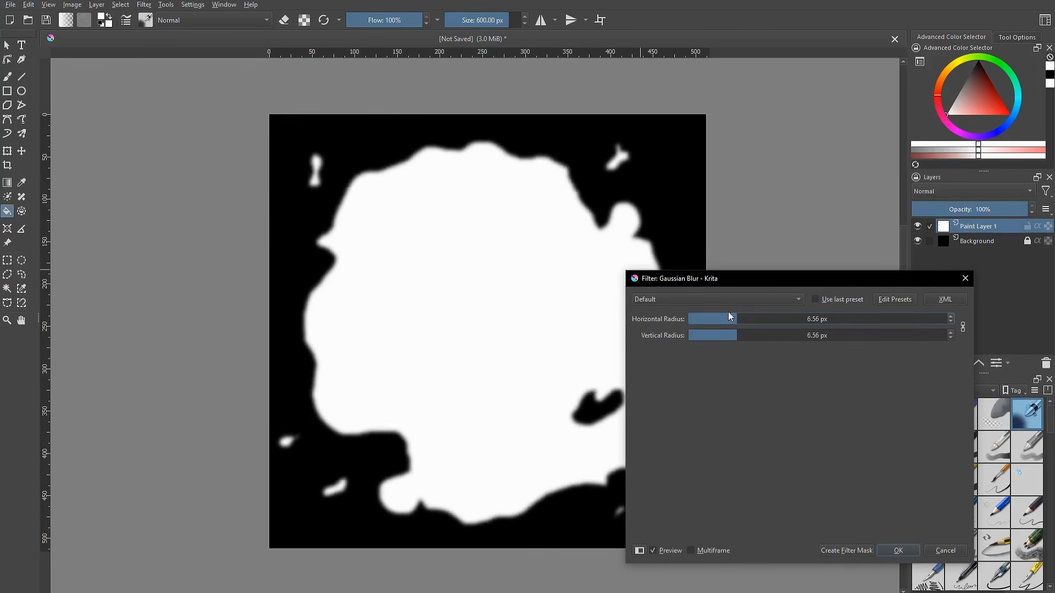
{"action": "left_click", "coordinate": [901, 551]}
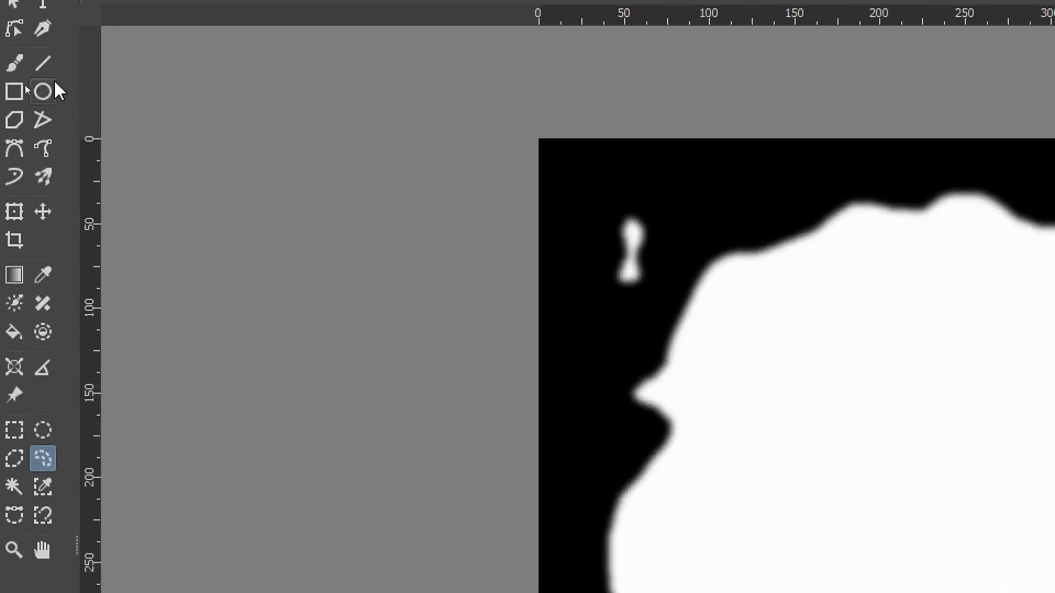
- Set up the Freehand Brush with a size of about 176 px and black as the painting color
{"action": "left_click", "coordinate": [14, 64]}
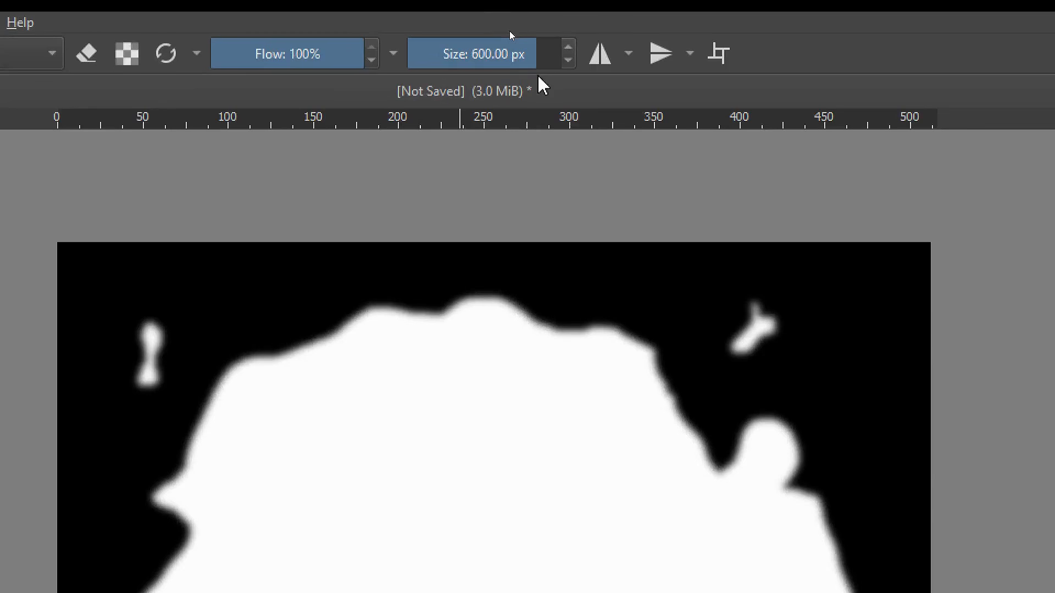
{"action": "left_click_drag", "start_coordinate": [521, 36], "coordinate": [486, 36]}
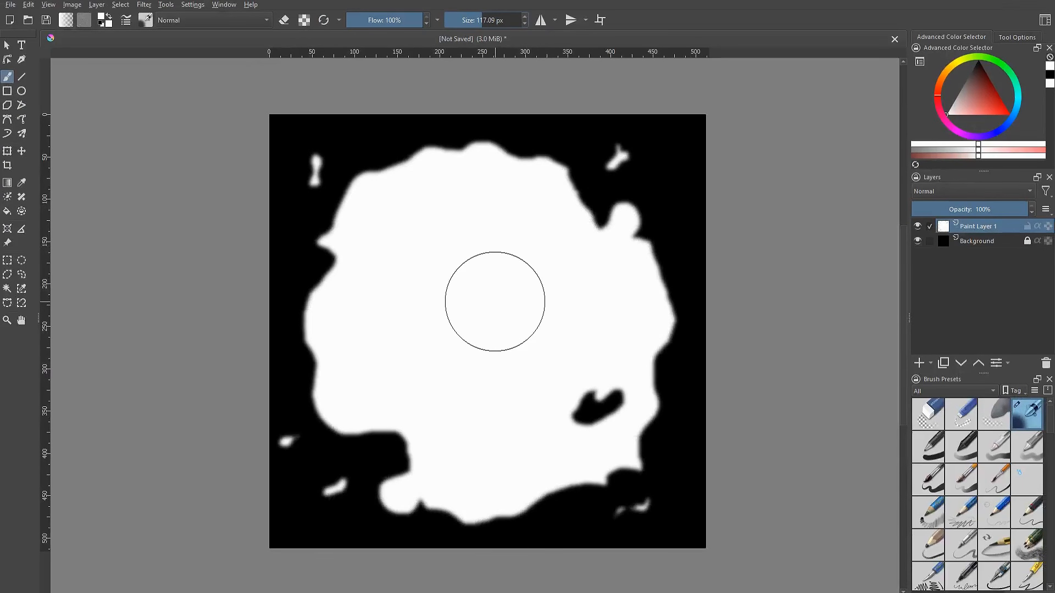
{"action": "mouse_move", "coordinate": [495, 303]}
{"action": "left_mouse_down", "text": "shift"}
{"action": "mouse_move", "coordinate": [697, 302]}
{"action": "mouse_move", "coordinate": [485, 302]}
{"action": "mouse_move", "coordinate": [599, 302]}
{"action": "mouse_move", "coordinate": [570, 302]}
{"action": "left_mouse_up", "text": "shift"}
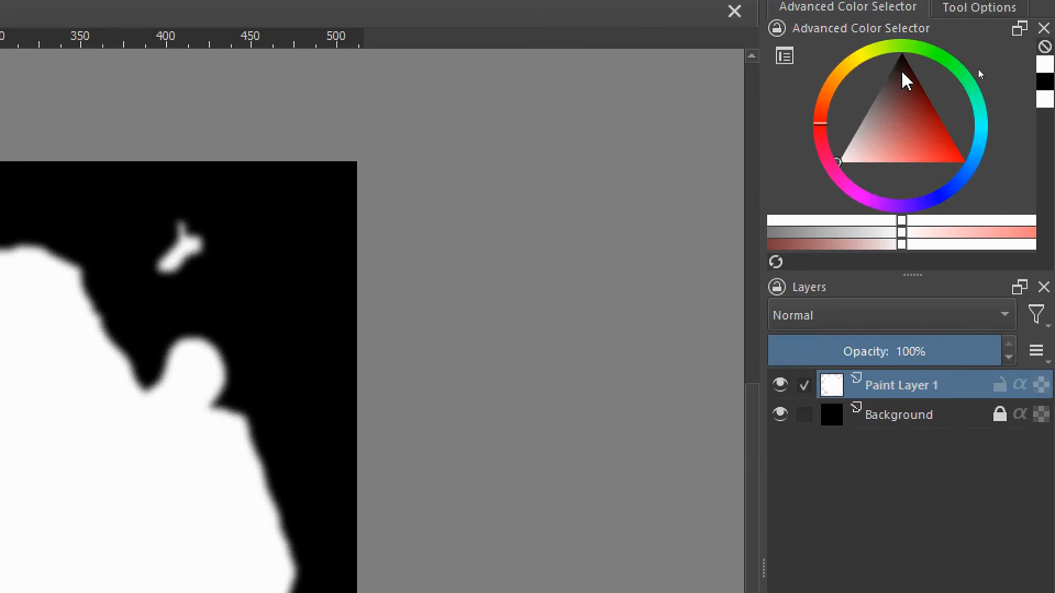
{"action": "left_click", "coordinate": [978, 63]}
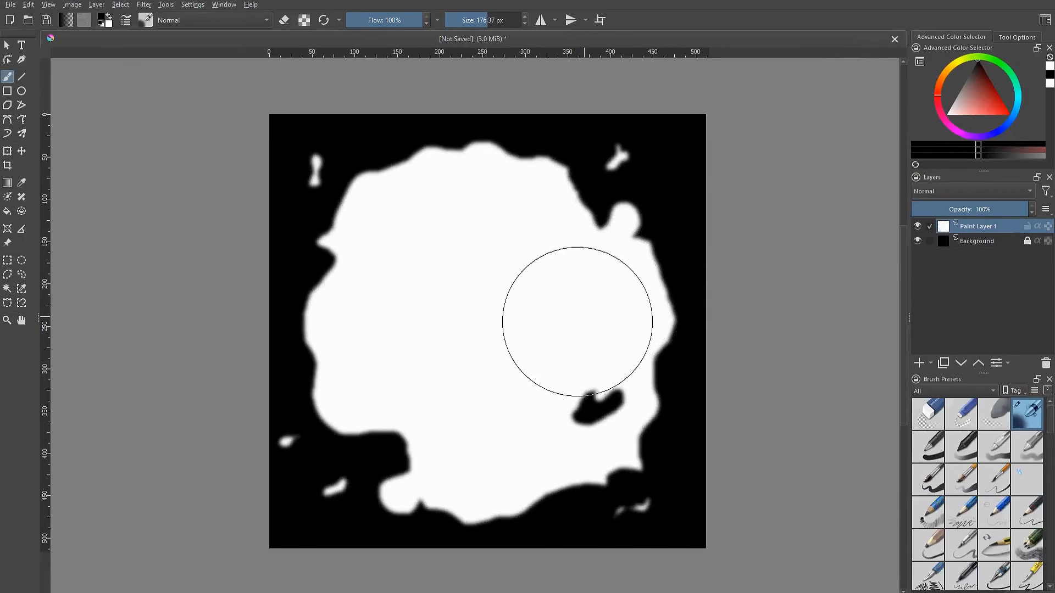
- Try a black stroke from the middle of the blob to its lower edge, and undo it
{"action": "mouse_move", "coordinate": [528, 319]}
{"action": "left_mouse_down"}
{"action": "mouse_move", "coordinate": [478, 378]}
{"action": "mouse_move", "coordinate": [483, 471]}
{"action": "mouse_move", "coordinate": [707, 459]}
{"action": "left_mouse_up"}
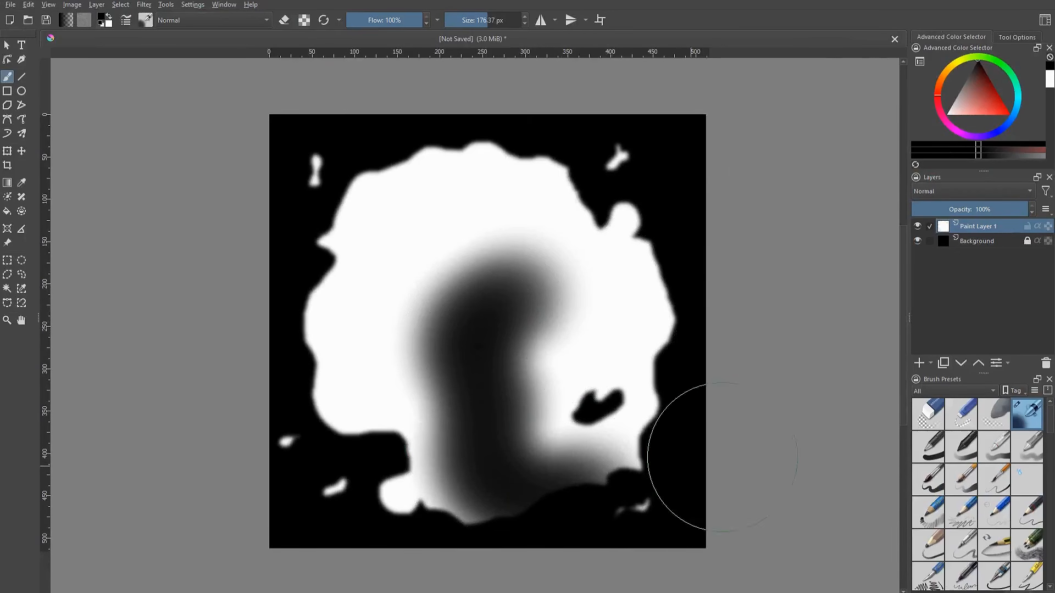
{"action": "key", "text": "ctrl+z"}
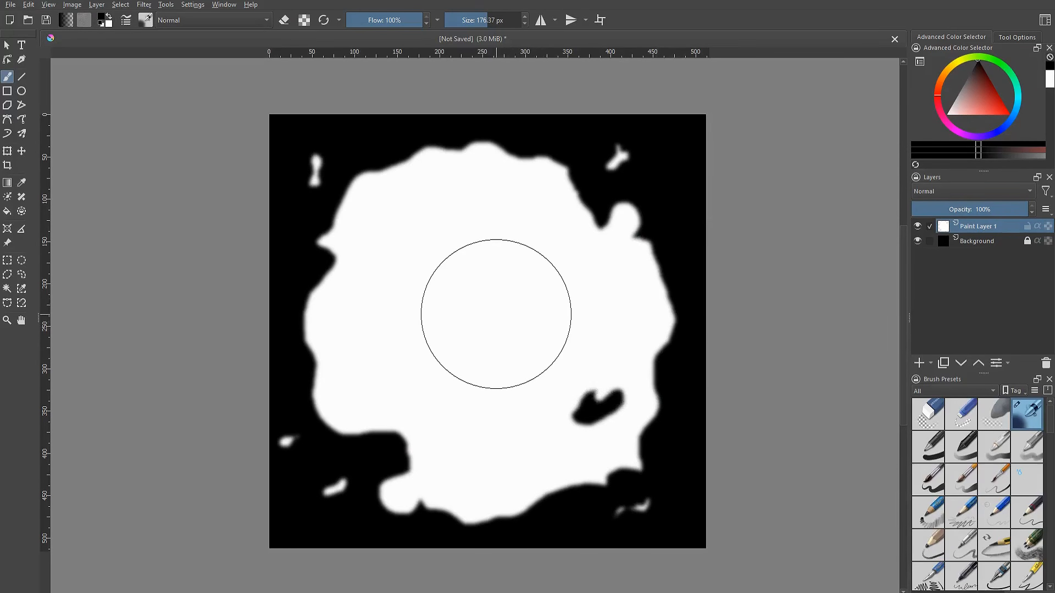
- Set the brush tip spacing to 0.50 and enable speed-driven size, with the curve's start raised to 100% and its end lowered to 65%
{"action": "key", "text": "F5"}
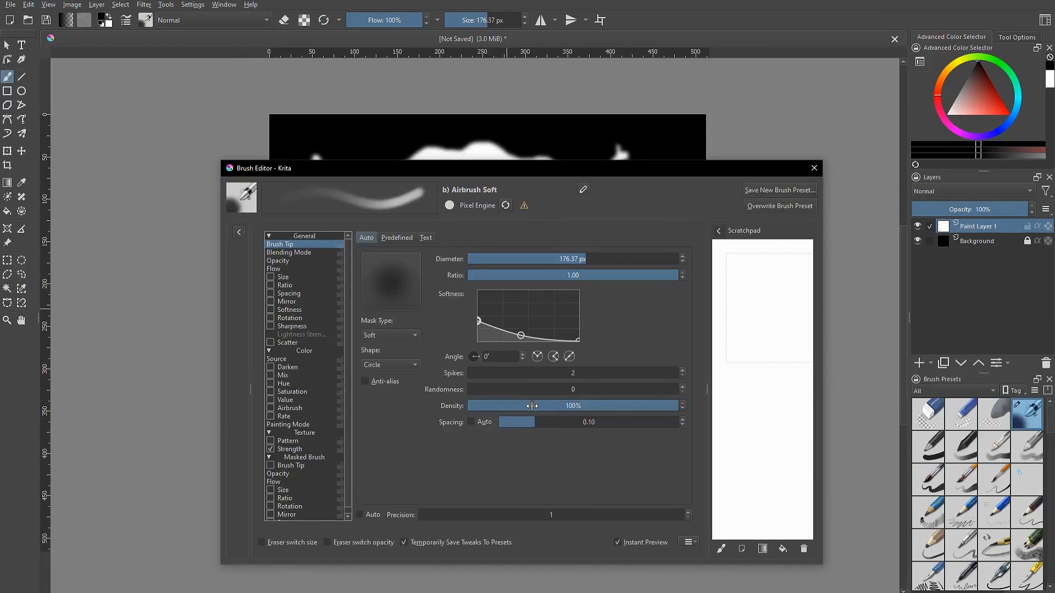
{"action": "mouse_move", "coordinate": [536, 424]}
{"action": "left_mouse_down"}
{"action": "mouse_move", "coordinate": [586, 425]}
{"action": "mouse_move", "coordinate": [564, 422]}
{"action": "left_mouse_up"}
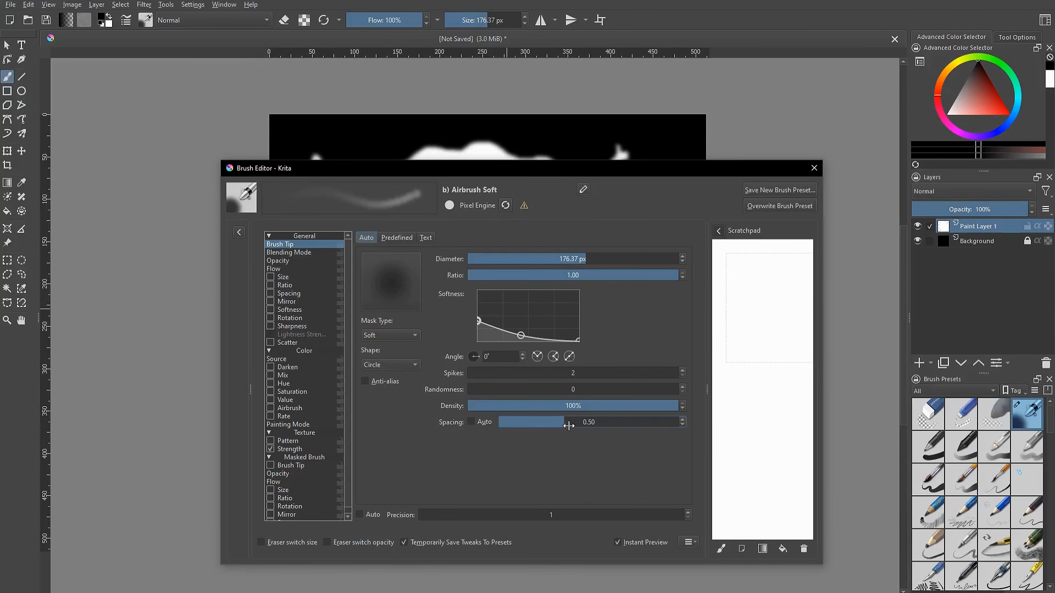
{"action": "left_click", "coordinate": [283, 277]}
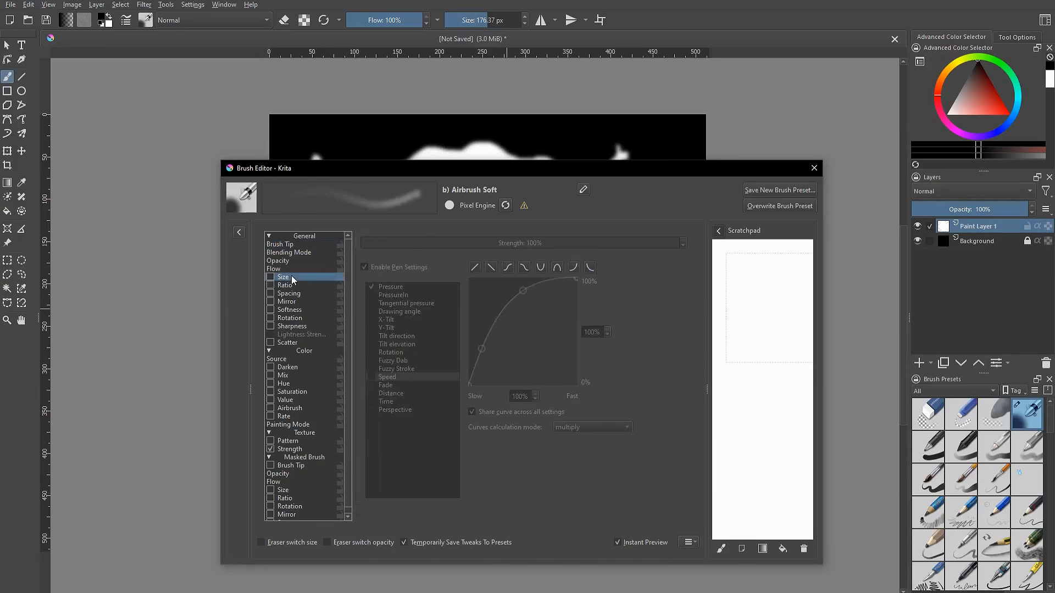
{"action": "left_click", "coordinate": [271, 278]}
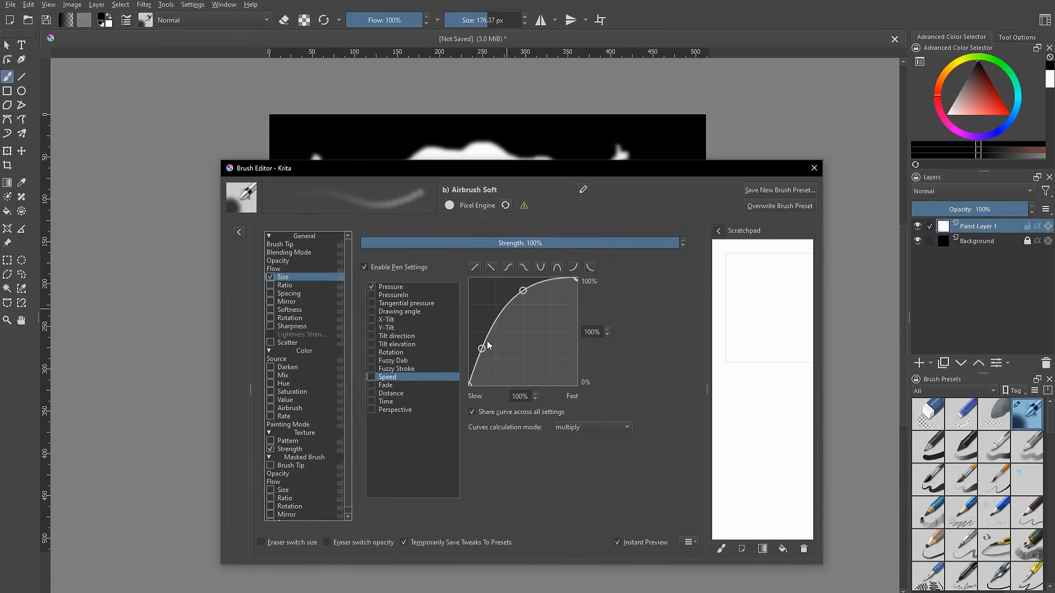
{"action": "left_click_drag", "start_coordinate": [471, 381], "coordinate": [470, 280]}
{"action": "left_click_drag", "start_coordinate": [576, 280], "coordinate": [578, 317]}
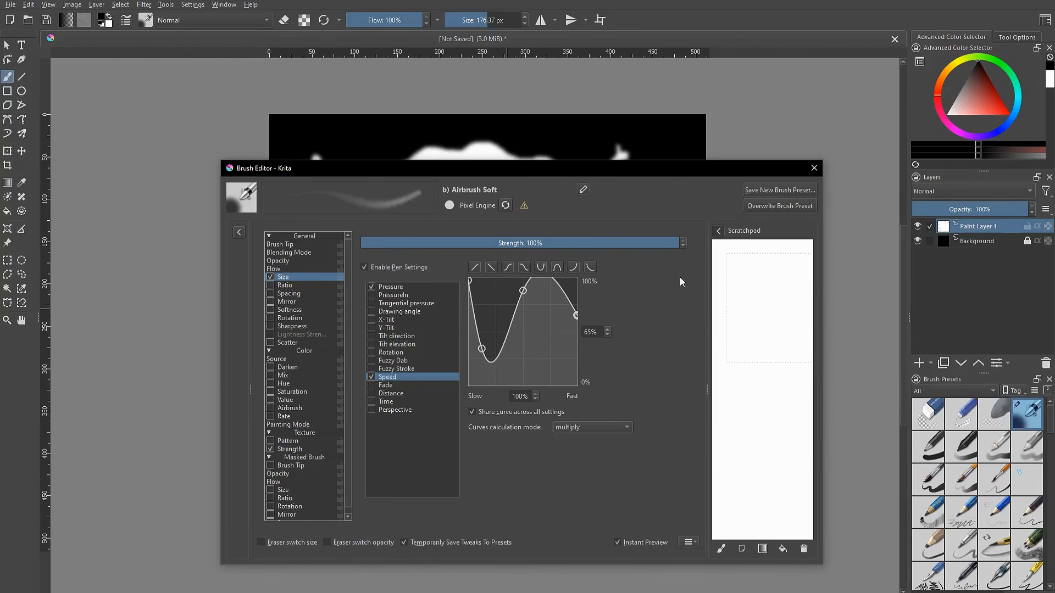
- Begin saving the modified brush as a new preset named "Bloody Brush"
{"action": "left_click", "coordinate": [763, 190]}
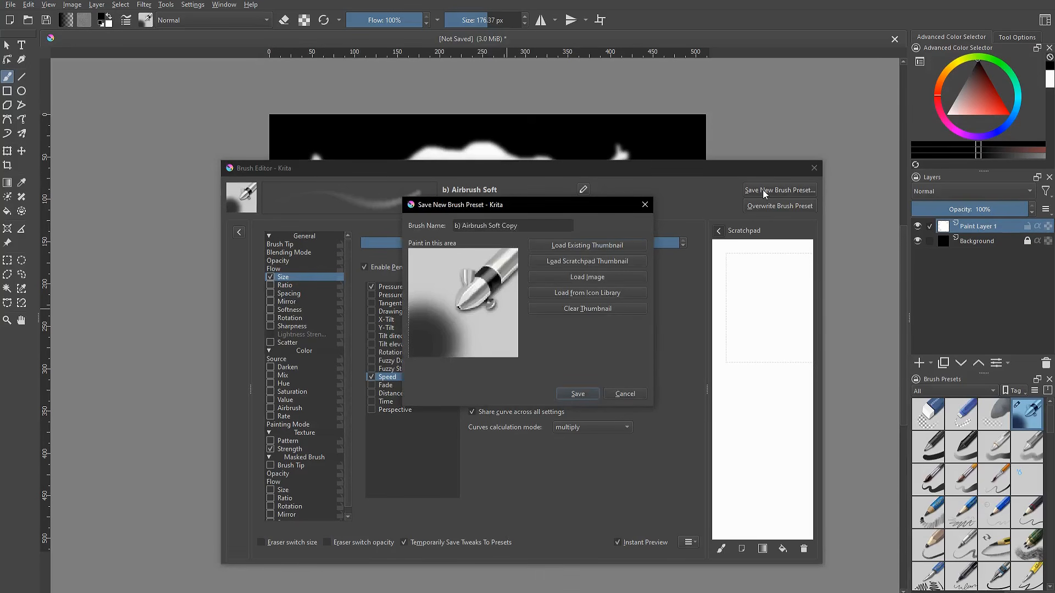
{"action": "left_click_drag", "start_coordinate": [557, 226], "coordinate": [385, 235]}
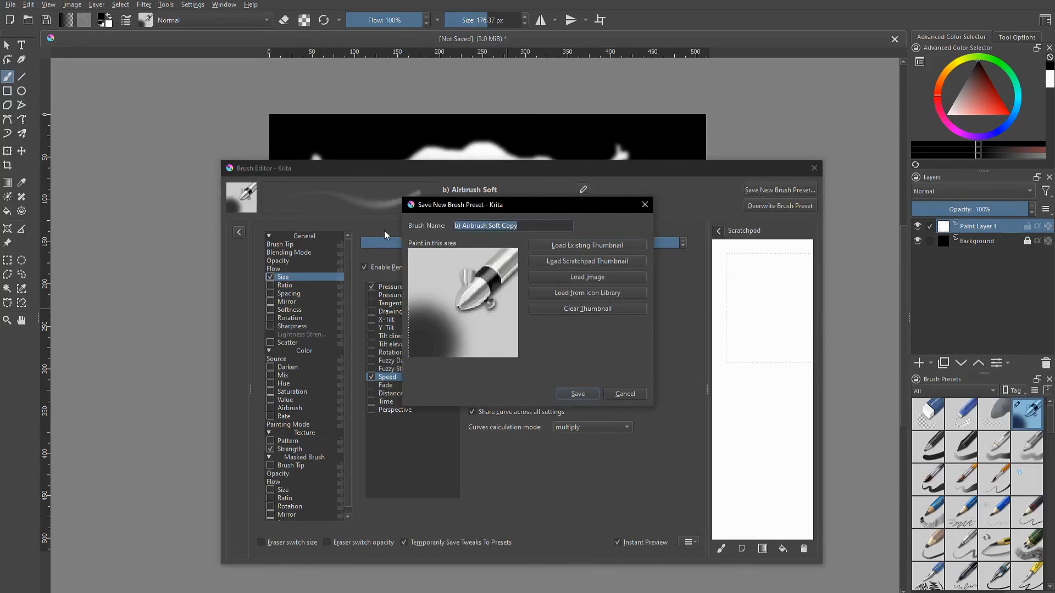
{"action": "type", "text": "Bloody Brush"}
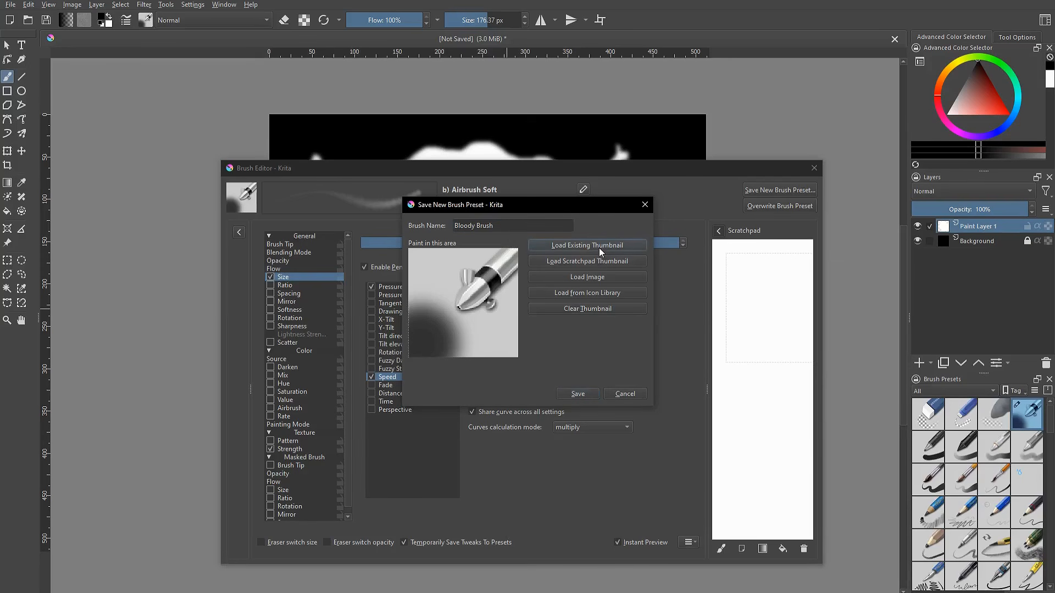
- Give the preset a thumbnail of a red-and-black marker with a heart emblem from the icon library, and save the preset
{"action": "left_click", "coordinate": [587, 292]}
{"action": "scroll", "coordinate": [462, 300], "scroll_direction": "down", "scroll_amount": 10}
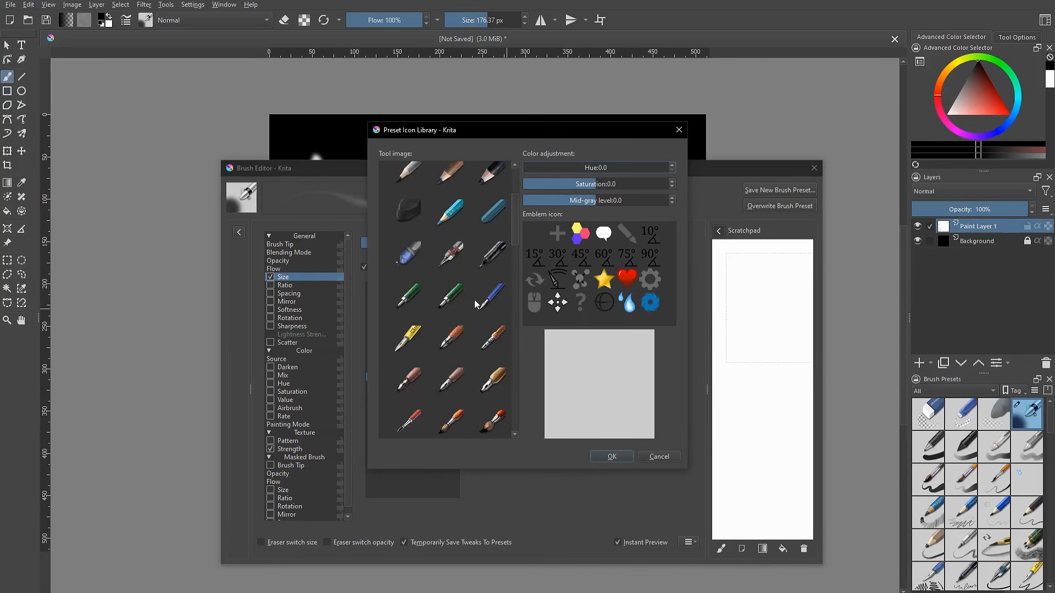
{"action": "scroll", "coordinate": [480, 303], "scroll_direction": "down", "scroll_amount": 5}
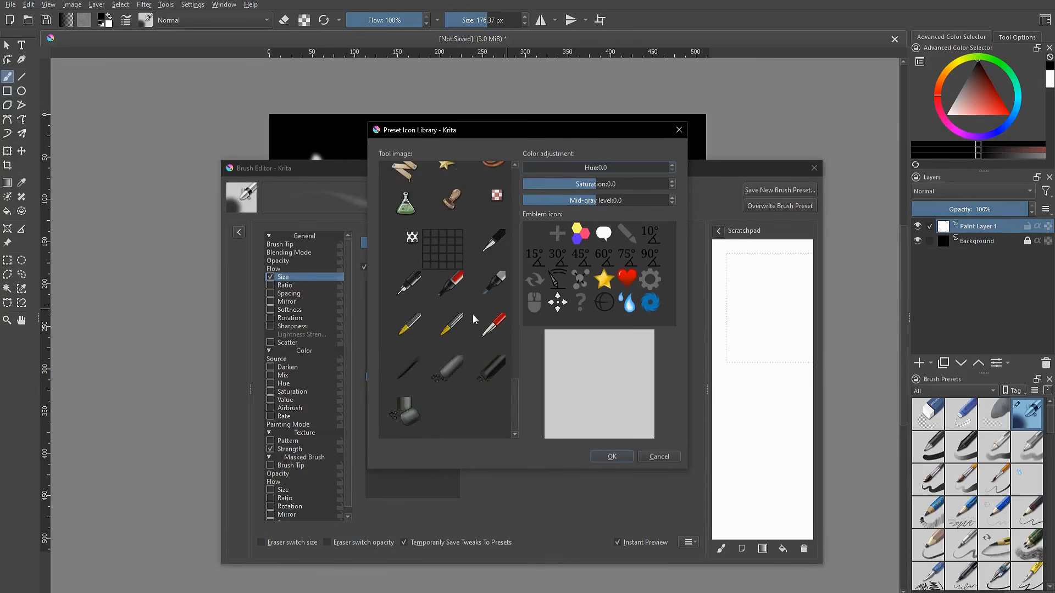
{"action": "left_click", "coordinate": [454, 294]}
{"action": "left_click", "coordinate": [625, 280]}
{"action": "left_click", "coordinate": [619, 457]}
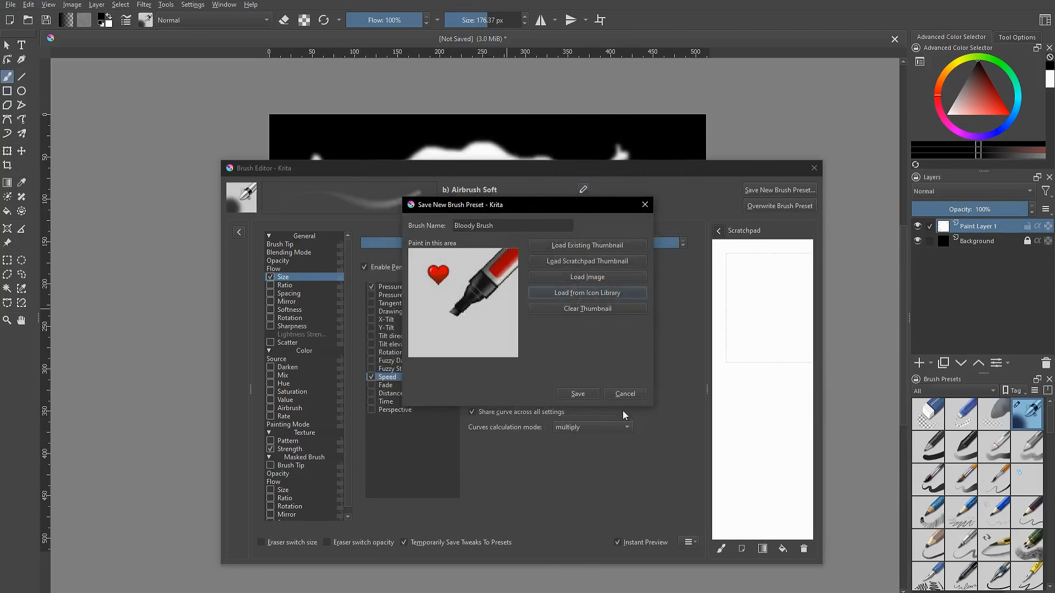
{"action": "left_click", "coordinate": [498, 227]}
{"action": "left_click", "coordinate": [576, 394]}
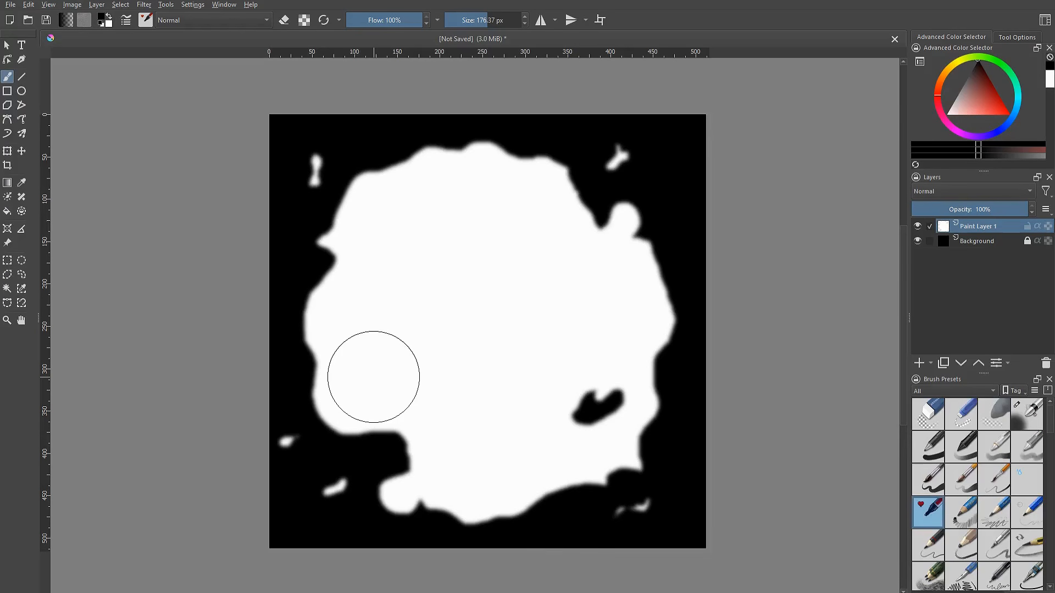
- Shade the white blob with soft overlapping black Bloody Brush strokes, starting at a size of about 113 px and varying it between strokes
{"action": "left_click_drag", "start_coordinate": [380, 380], "coordinate": [350, 380], "text": "shift"}
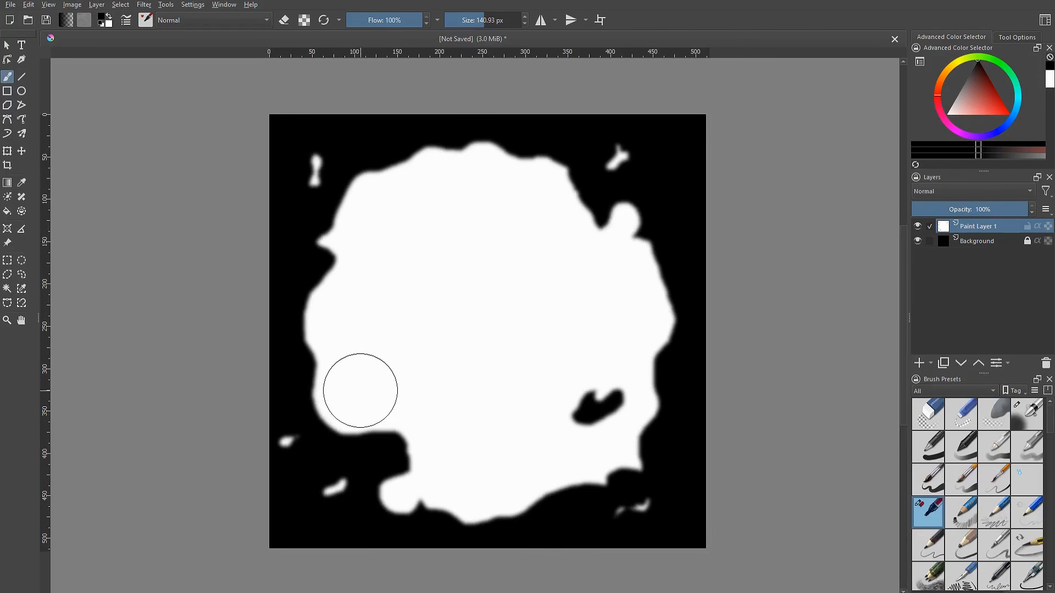
{"action": "mouse_move", "coordinate": [362, 386]}
{"action": "left_mouse_down", "text": "shift"}
{"action": "mouse_move", "coordinate": [338, 386]}
{"action": "mouse_move", "coordinate": [411, 404]}
{"action": "mouse_move", "coordinate": [417, 349]}
{"action": "mouse_move", "coordinate": [388, 388]}
{"action": "mouse_move", "coordinate": [337, 349]}
{"action": "mouse_move", "coordinate": [357, 320]}
{"action": "mouse_move", "coordinate": [386, 401]}
{"action": "mouse_move", "coordinate": [352, 403]}
{"action": "left_mouse_up", "text": "shift"}
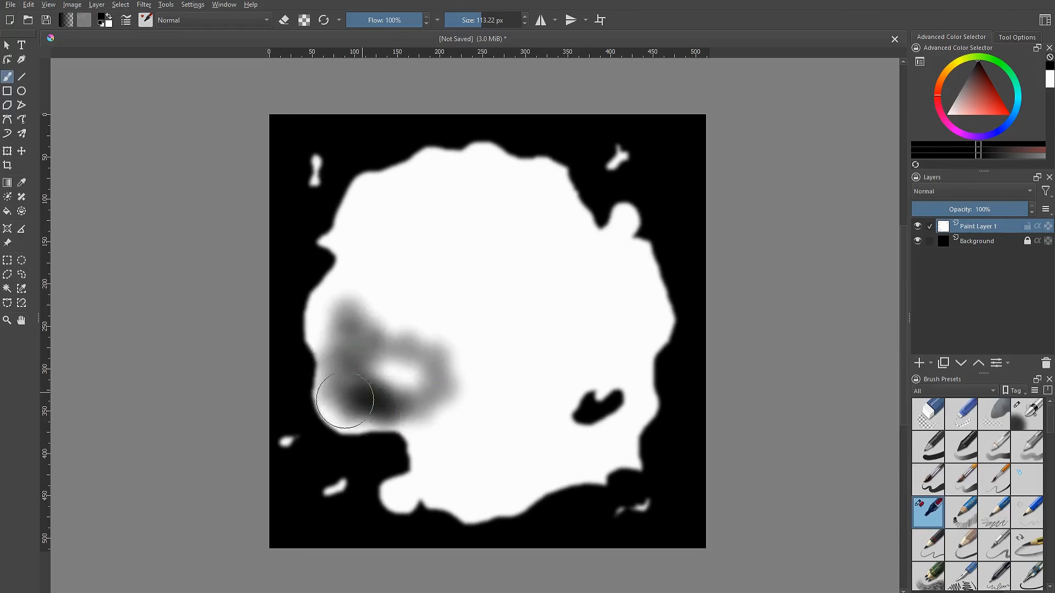
{"action": "left_click_drag", "start_coordinate": [335, 342], "coordinate": [337, 313]}
{"action": "left_click", "coordinate": [376, 261]}
{"action": "mouse_move", "coordinate": [377, 261]}
{"action": "left_mouse_down"}
{"action": "mouse_move", "coordinate": [306, 337]}
{"action": "mouse_move", "coordinate": [377, 271]}
{"action": "mouse_move", "coordinate": [384, 235]}
{"action": "mouse_move", "coordinate": [349, 231]}
{"action": "mouse_move", "coordinate": [358, 217]}
{"action": "mouse_move", "coordinate": [365, 236]}
{"action": "mouse_move", "coordinate": [434, 200]}
{"action": "mouse_move", "coordinate": [384, 231]}
{"action": "mouse_move", "coordinate": [488, 196]}
{"action": "mouse_move", "coordinate": [438, 201]}
{"action": "mouse_move", "coordinate": [522, 193]}
{"action": "mouse_move", "coordinate": [476, 229]}
{"action": "mouse_move", "coordinate": [567, 239]}
{"action": "mouse_move", "coordinate": [553, 252]}
{"action": "mouse_move", "coordinate": [619, 266]}
{"action": "mouse_move", "coordinate": [600, 355]}
{"action": "mouse_move", "coordinate": [618, 308]}
{"action": "mouse_move", "coordinate": [618, 377]}
{"action": "mouse_move", "coordinate": [641, 377]}
{"action": "mouse_move", "coordinate": [631, 413]}
{"action": "mouse_move", "coordinate": [590, 413]}
{"action": "mouse_move", "coordinate": [605, 441]}
{"action": "mouse_move", "coordinate": [624, 427]}
{"action": "left_mouse_up"}
{"action": "mouse_move", "coordinate": [605, 455]}
{"action": "left_mouse_down", "text": "shift"}
{"action": "mouse_move", "coordinate": [624, 454]}
{"action": "mouse_move", "coordinate": [523, 468]}
{"action": "mouse_move", "coordinate": [493, 496]}
{"action": "left_mouse_up", "text": "shift"}
{"action": "mouse_move", "coordinate": [508, 489]}
{"action": "left_mouse_down", "text": "shift"}
{"action": "mouse_move", "coordinate": [544, 490]}
{"action": "mouse_move", "coordinate": [481, 487]}
{"action": "mouse_move", "coordinate": [479, 477]}
{"action": "left_mouse_up", "text": "shift"}
{"action": "mouse_move", "coordinate": [406, 483]}
{"action": "left_mouse_down", "text": "shift"}
{"action": "mouse_move", "coordinate": [359, 482]}
{"action": "mouse_move", "coordinate": [418, 484]}
{"action": "mouse_move", "coordinate": [512, 440]}
{"action": "left_mouse_up", "text": "shift"}
{"action": "mouse_move", "coordinate": [438, 422]}
{"action": "left_mouse_down"}
{"action": "mouse_move", "coordinate": [565, 431]}
{"action": "mouse_move", "coordinate": [483, 401]}
{"action": "mouse_move", "coordinate": [570, 442]}
{"action": "left_mouse_up"}
{"action": "mouse_move", "coordinate": [551, 372]}
{"action": "left_mouse_down"}
{"action": "mouse_move", "coordinate": [576, 357]}
{"action": "mouse_move", "coordinate": [604, 366]}
{"action": "mouse_move", "coordinate": [618, 348]}
{"action": "left_mouse_up"}
- Paint thin white veins branching across and beyond the splatter with Airbrush Soft at reduced flow and sizes of about 16 to 22 px
{"action": "mouse_move", "coordinate": [543, 344]}
{"action": "left_mouse_down", "text": "shift"}
{"action": "mouse_move", "coordinate": [584, 344]}
{"action": "mouse_move", "coordinate": [471, 295]}
{"action": "mouse_move", "coordinate": [501, 306]}
{"action": "mouse_move", "coordinate": [471, 248]}
{"action": "mouse_move", "coordinate": [514, 289]}
{"action": "mouse_move", "coordinate": [506, 301]}
{"action": "mouse_move", "coordinate": [447, 278]}
{"action": "mouse_move", "coordinate": [483, 342]}
{"action": "left_mouse_up", "text": "shift"}
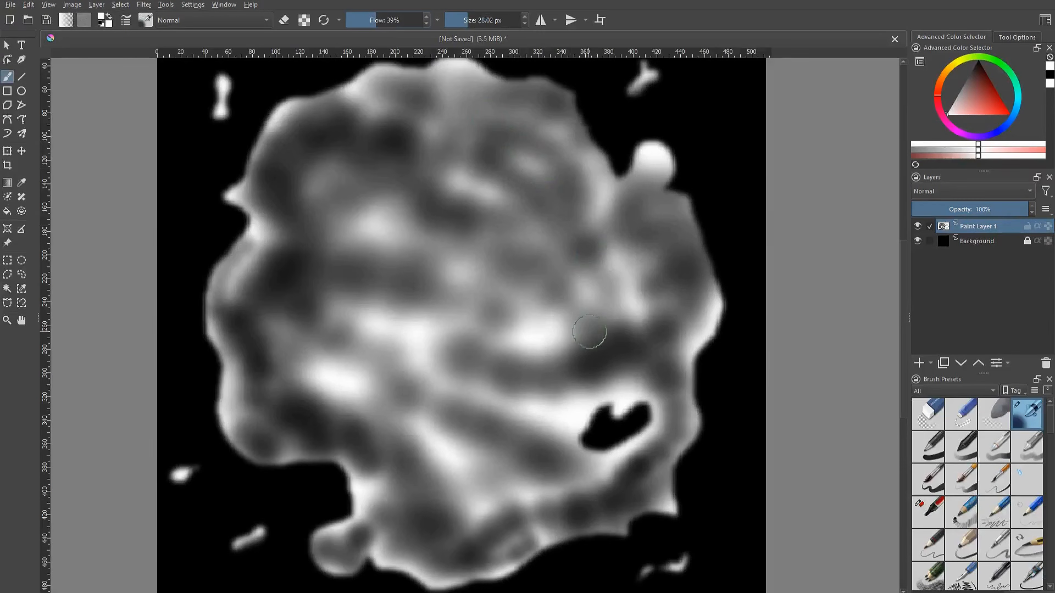
{"action": "mouse_move", "coordinate": [563, 332]}
{"action": "left_mouse_down"}
{"action": "mouse_move", "coordinate": [716, 293]}
{"action": "mouse_move", "coordinate": [647, 309]}
{"action": "left_mouse_up"}
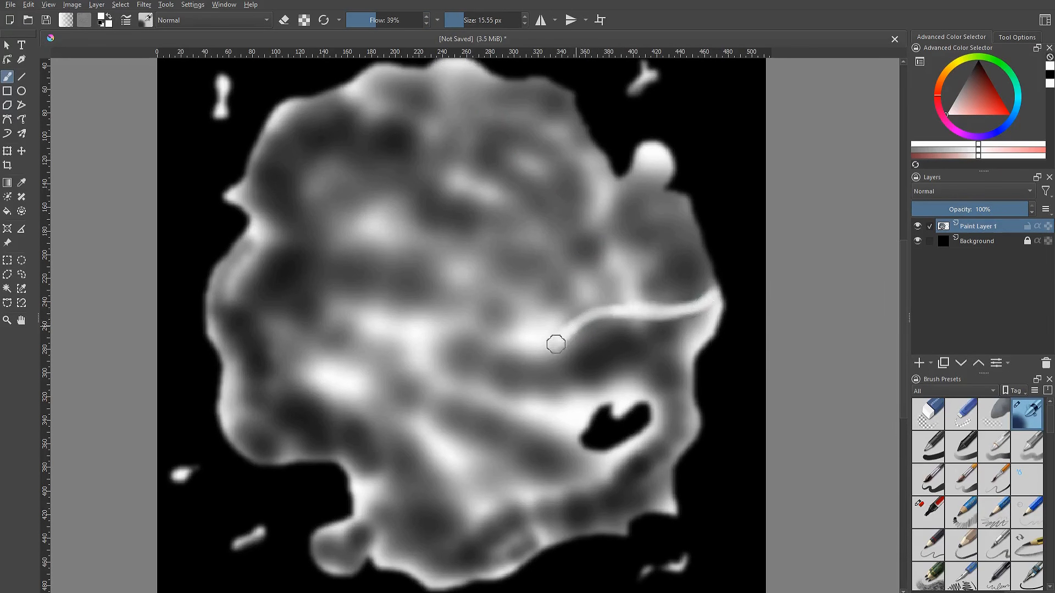
{"action": "mouse_move", "coordinate": [527, 341]}
{"action": "left_mouse_down"}
{"action": "mouse_move", "coordinate": [551, 405]}
{"action": "mouse_move", "coordinate": [525, 365]}
{"action": "left_mouse_up"}
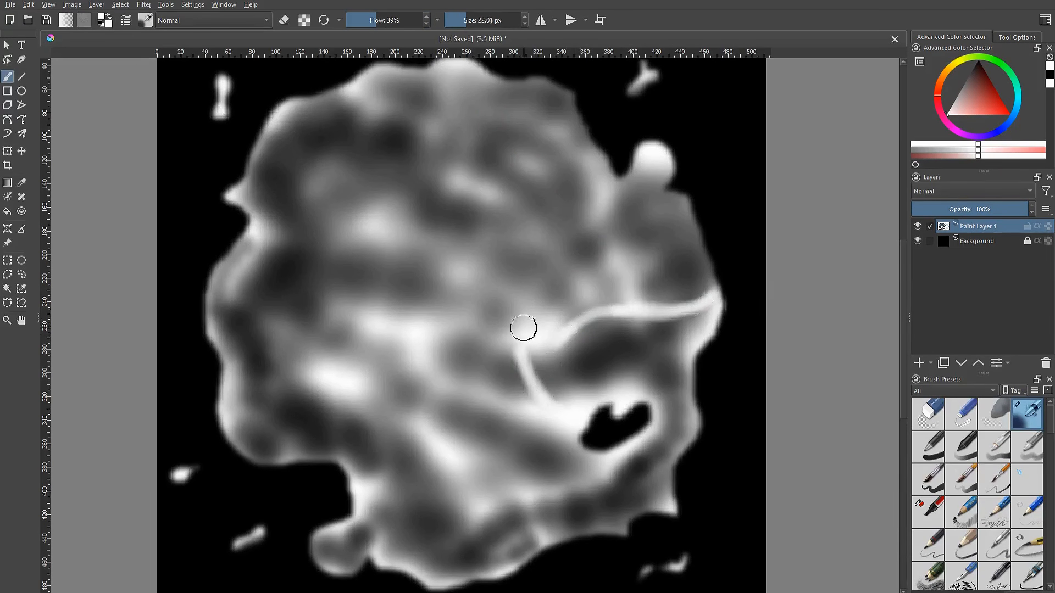
{"action": "mouse_move", "coordinate": [524, 323]}
{"action": "left_mouse_down"}
{"action": "mouse_move", "coordinate": [575, 253]}
{"action": "mouse_move", "coordinate": [607, 170]}
{"action": "left_mouse_up"}
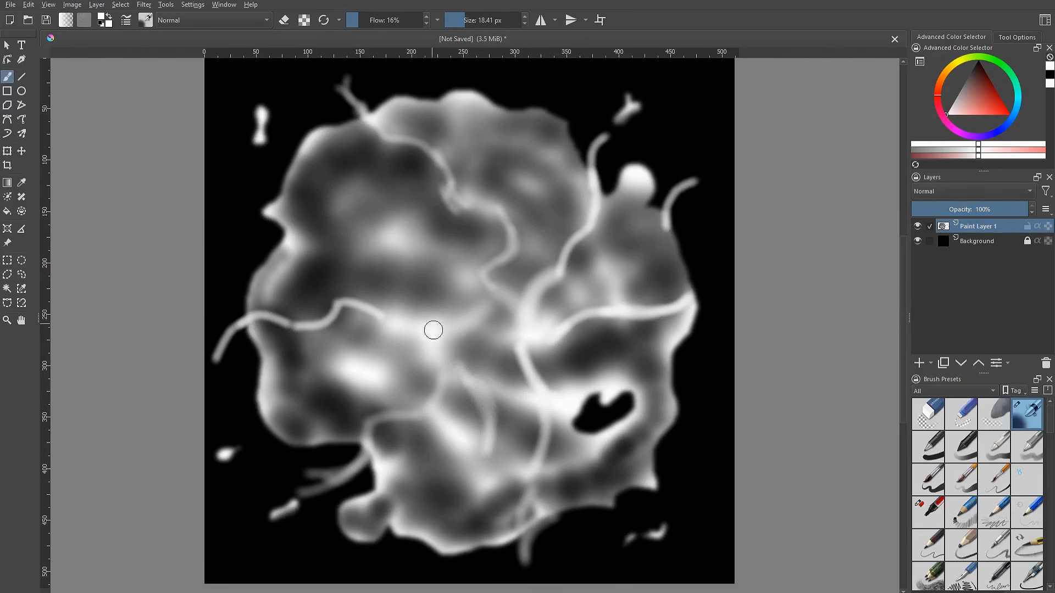
{"action": "mouse_move", "coordinate": [394, 317]}
{"action": "left_mouse_down"}
{"action": "mouse_move", "coordinate": [391, 253]}
{"action": "mouse_move", "coordinate": [343, 228]}
{"action": "mouse_move", "coordinate": [306, 138]}
{"action": "mouse_move", "coordinate": [310, 187]}
{"action": "mouse_move", "coordinate": [316, 128]}
{"action": "left_mouse_up"}
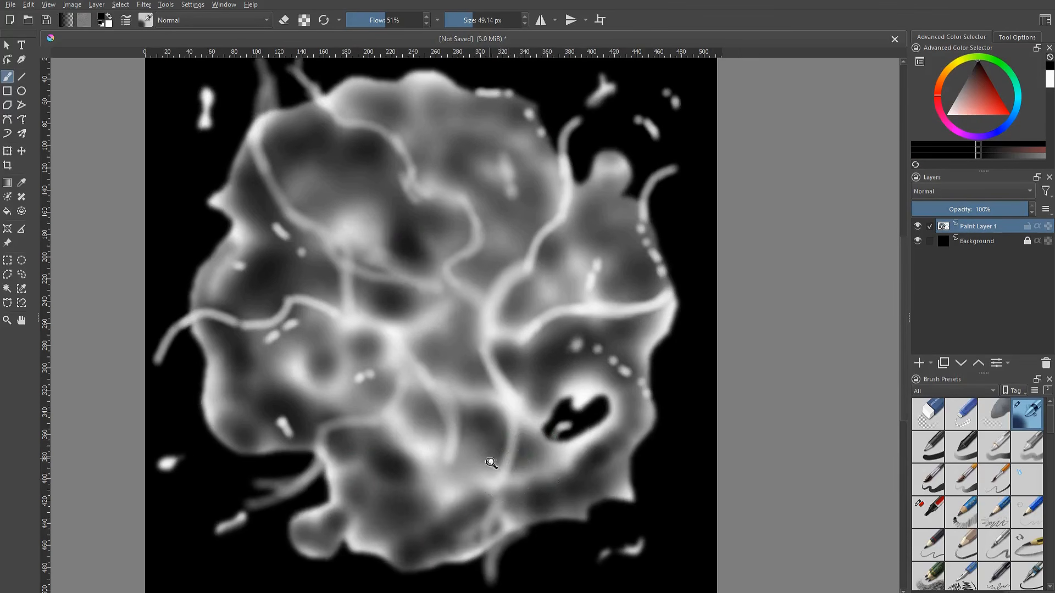
- Darken patches between the veins and the splatter's lower and upper edges with black Bloody Brush strokes at sizes of about 57 to 297 px
{"action": "mouse_move", "coordinate": [490, 459]}
{"action": "middle_mouse_down", "text": "ctrl"}
{"action": "mouse_move", "coordinate": [499, 478]}
{"action": "mouse_move", "coordinate": [442, 313]}
{"action": "middle_mouse_up", "text": "ctrl"}
{"action": "mouse_move", "coordinate": [443, 308]}
{"action": "left_mouse_down"}
{"action": "mouse_move", "coordinate": [602, 341]}
{"action": "mouse_move", "coordinate": [535, 306]}
{"action": "left_mouse_up"}
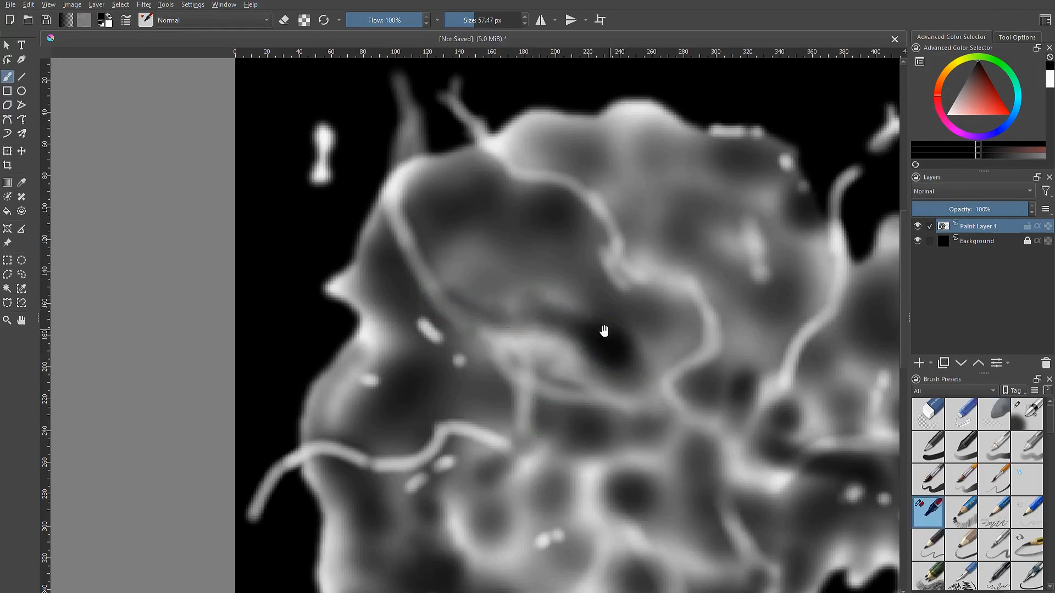
{"action": "middle_click_drag", "start_coordinate": [608, 327], "coordinate": [544, 332]}
{"action": "left_click_drag", "start_coordinate": [591, 243], "coordinate": [619, 314]}
{"action": "left_click_drag", "start_coordinate": [598, 356], "coordinate": [647, 372]}
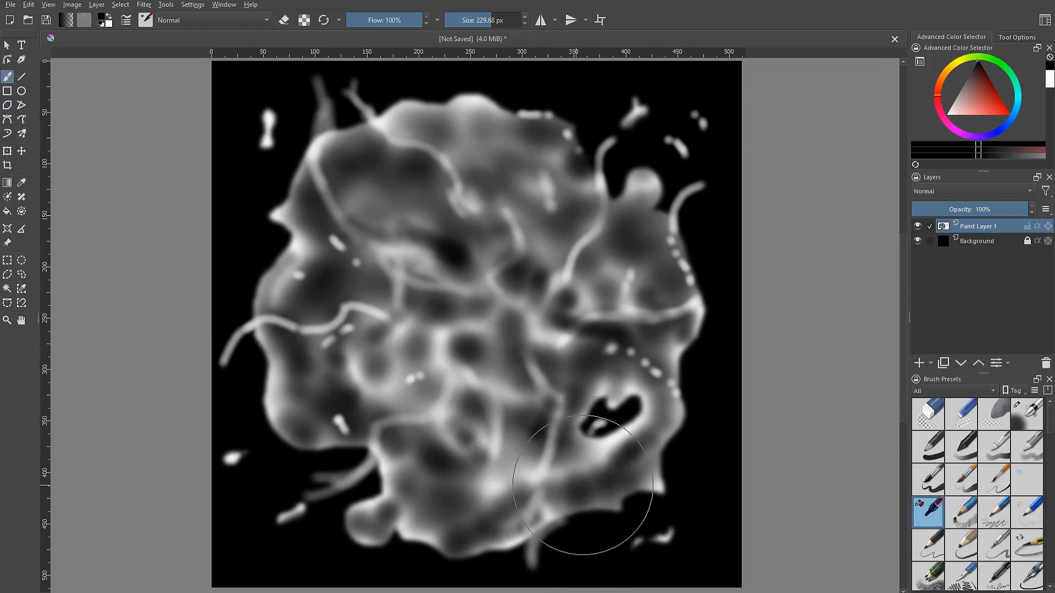
{"action": "mouse_move", "coordinate": [583, 485]}
{"action": "left_mouse_down"}
{"action": "mouse_move", "coordinate": [583, 503]}
{"action": "mouse_move", "coordinate": [600, 463]}
{"action": "mouse_move", "coordinate": [491, 419]}
{"action": "left_mouse_up"}
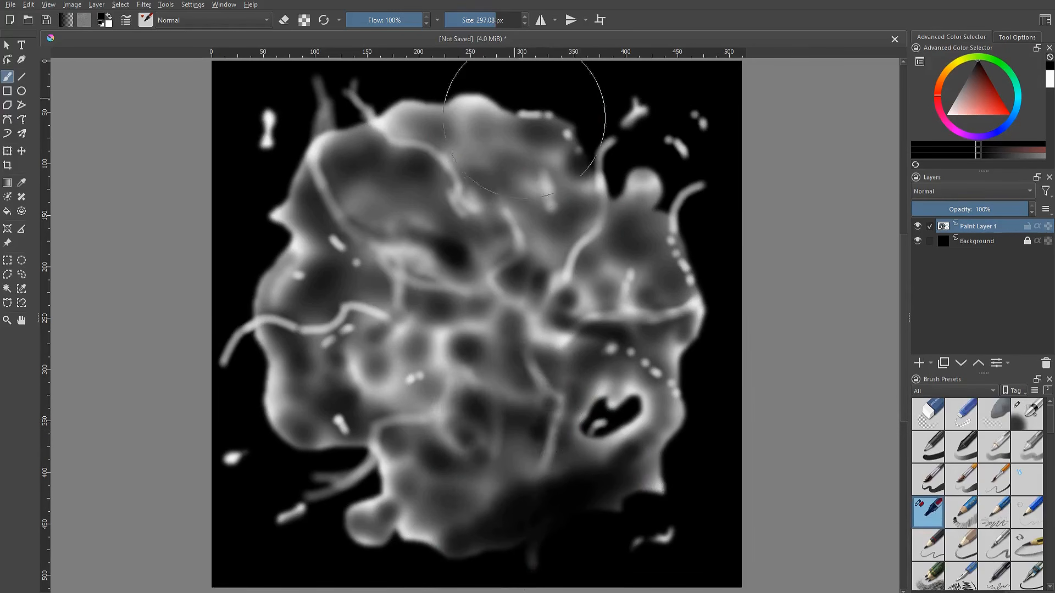
{"action": "mouse_move", "coordinate": [524, 123]}
{"action": "left_mouse_down"}
{"action": "mouse_move", "coordinate": [471, 141]}
{"action": "mouse_move", "coordinate": [558, 122]}
{"action": "mouse_move", "coordinate": [539, 148]}
{"action": "left_mouse_up"}
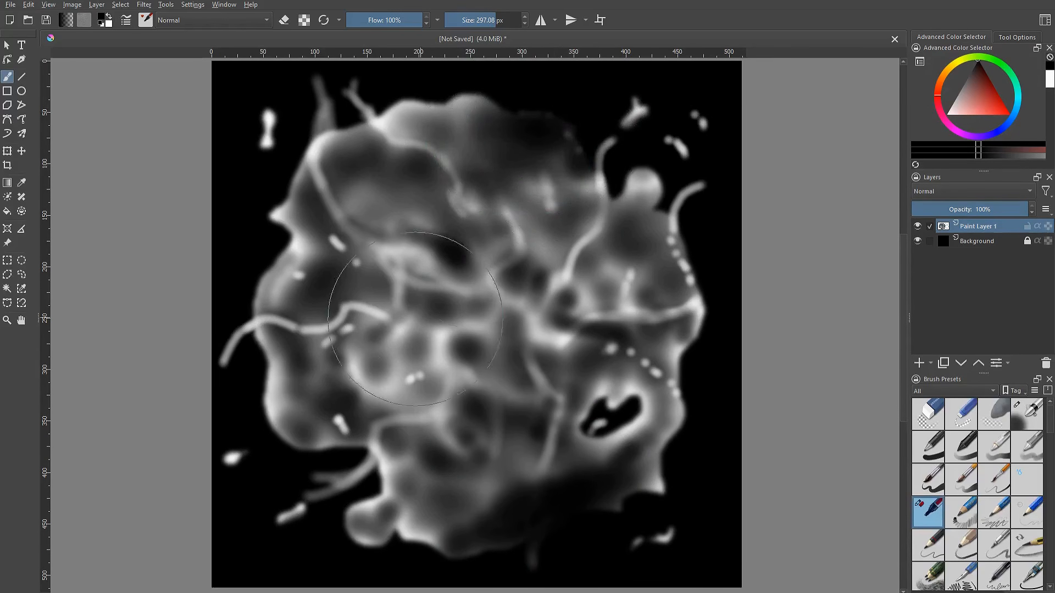
- Darken the splatter's lower-left, right and bottom edges with black Bloody Brush strokes at a size of about 249 px
{"action": "mouse_move", "coordinate": [299, 393]}
{"action": "left_mouse_down"}
{"action": "mouse_move", "coordinate": [287, 432]}
{"action": "mouse_move", "coordinate": [295, 410]}
{"action": "left_mouse_up"}
{"action": "left_click_drag", "start_coordinate": [654, 373], "coordinate": [666, 390]}
{"action": "left_click_drag", "start_coordinate": [495, 522], "coordinate": [478, 497]}
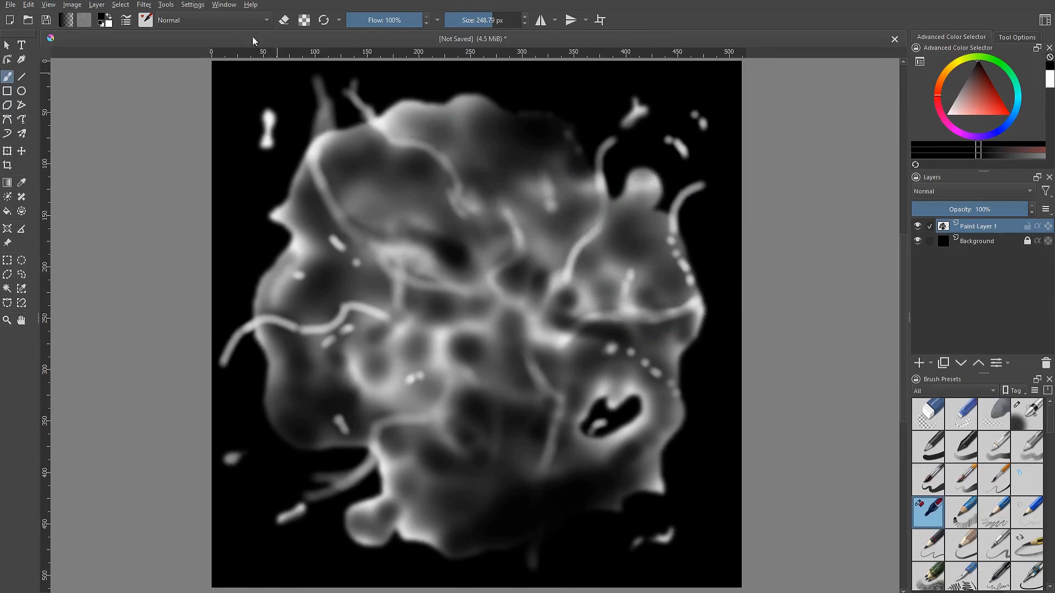
- Start G'MIC-Qt on Paint Layer 1 and choose the Morphological Filter by searching for "morpho"
{"action": "left_click", "coordinate": [145, 6]}
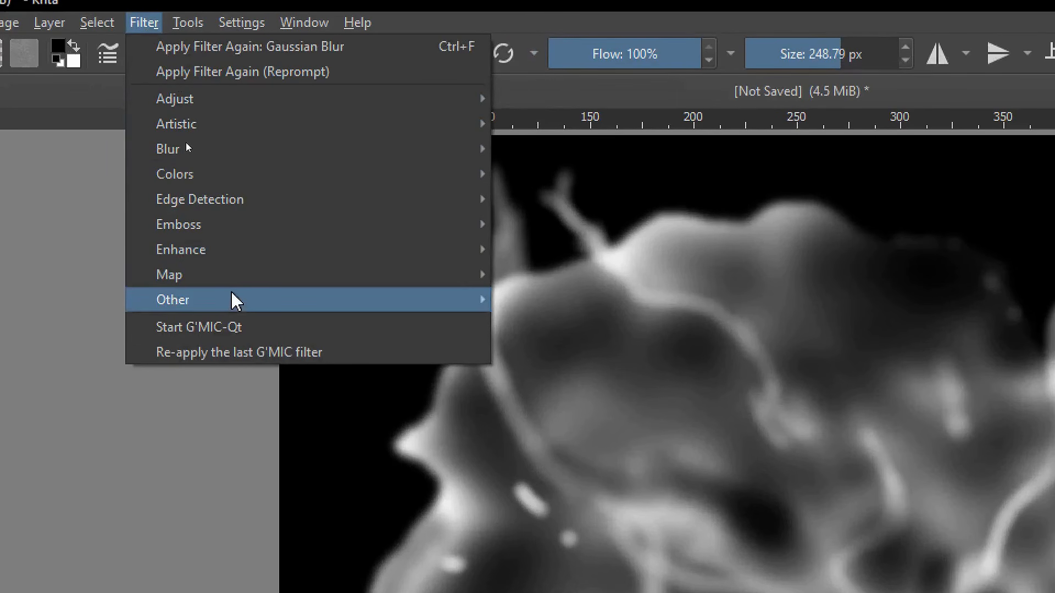
{"action": "left_click", "coordinate": [226, 330]}
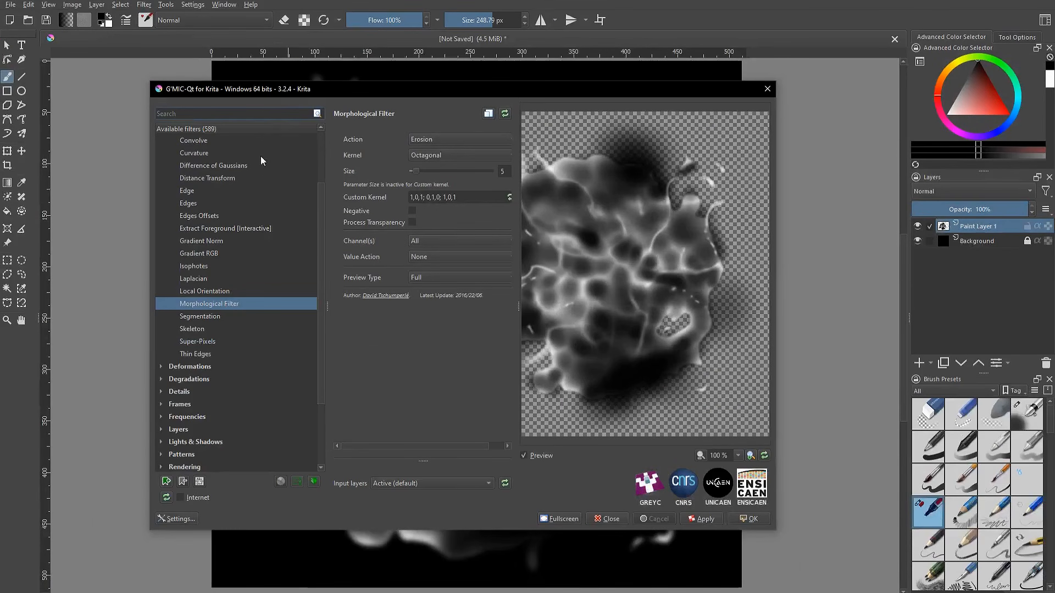
{"action": "left_click", "coordinate": [253, 191]}
{"action": "scroll", "coordinate": [283, 205], "scroll_direction": "up", "scroll_amount": 2}
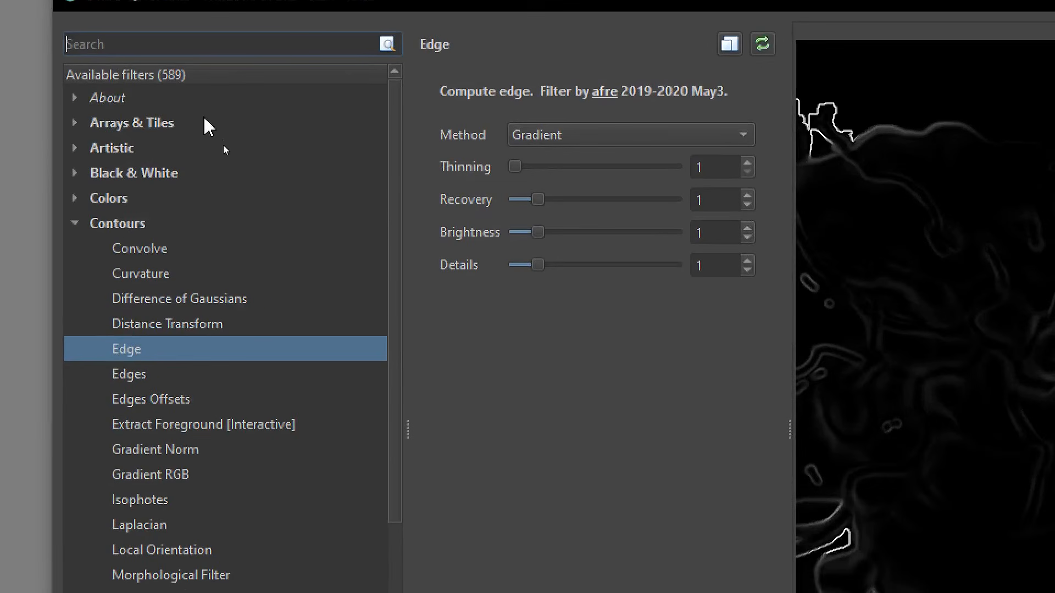
{"action": "left_click", "coordinate": [201, 113]}
{"action": "type", "text": "morpho"}
{"action": "left_click", "coordinate": [226, 177]}
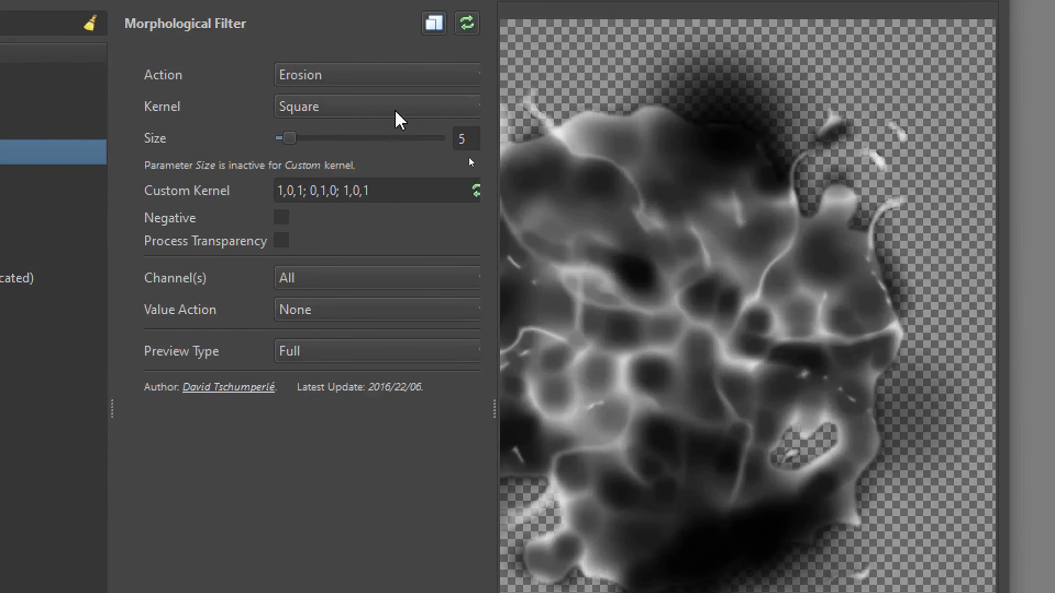
- Apply the Morphological Filter as Erosion with an Octagonal kernel, size 4 and Process Transparency enabled
{"action": "left_click", "coordinate": [469, 158]}
{"action": "left_click", "coordinate": [370, 135]}
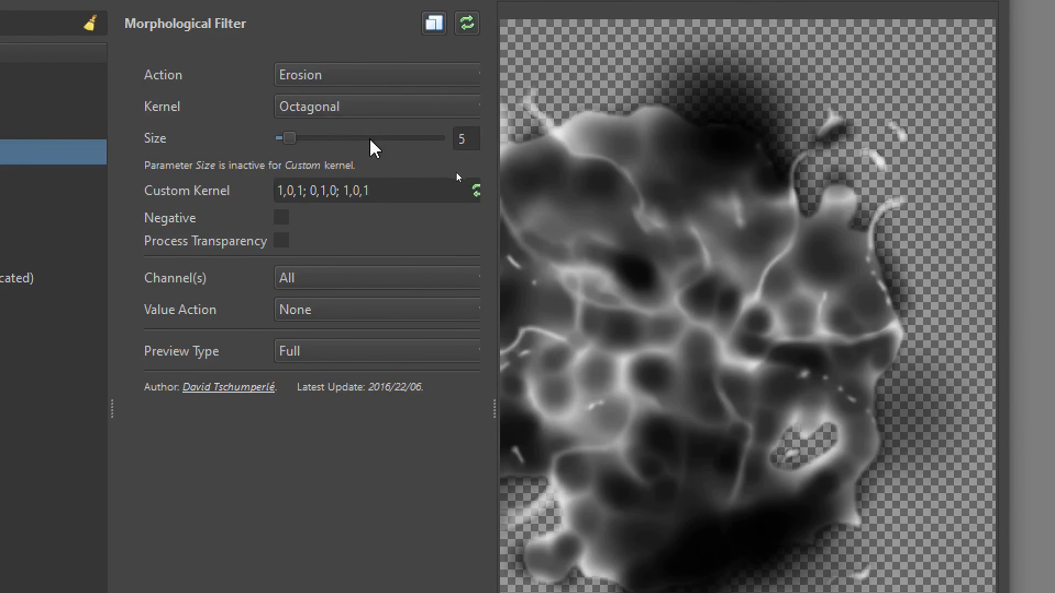
{"action": "left_click", "coordinate": [280, 237]}
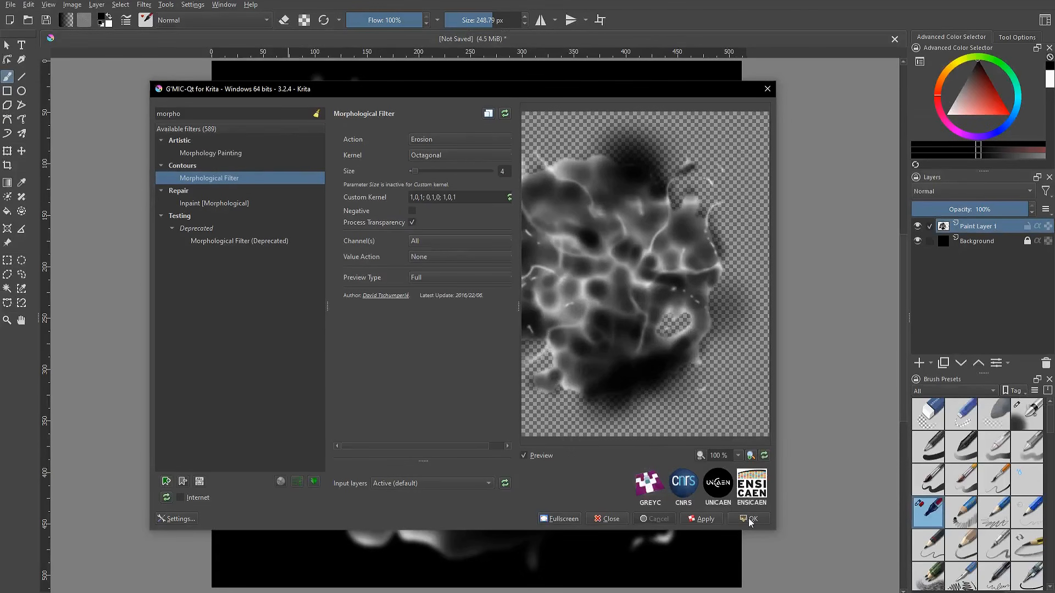
{"action": "left_click", "coordinate": [749, 519]}
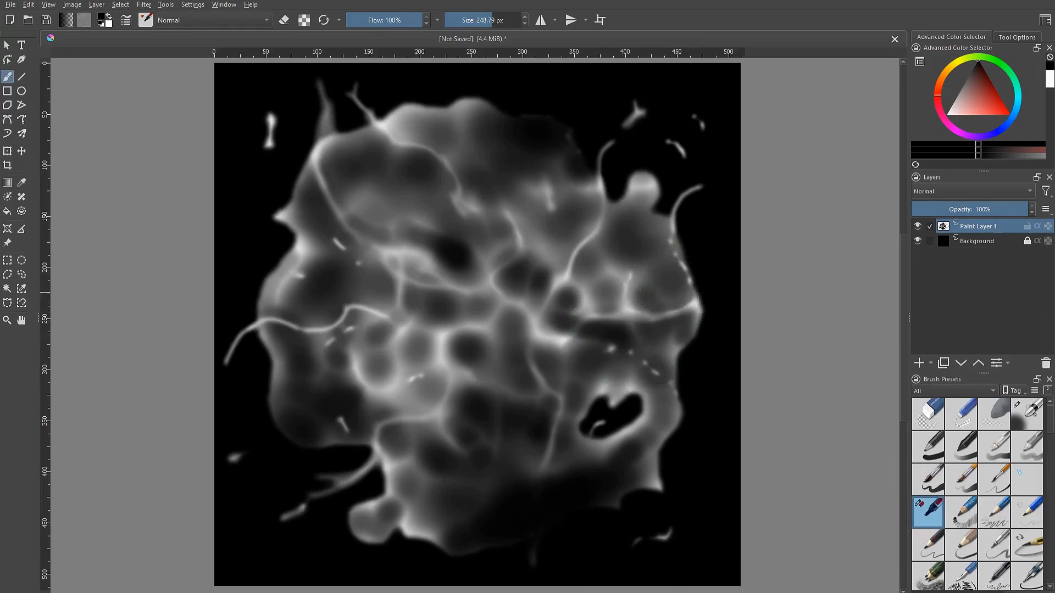
{"action": "key", "text": "ctrl"}
{"action": "key", "text": "ctrl+l"}
{"action": "left_click_drag", "start_coordinate": [806, 260], "coordinate": [785, 203]}
{"action": "left_click_drag", "start_coordinate": [842, 336], "coordinate": [937, 325]}
{"action": "key", "text": "Escape"}
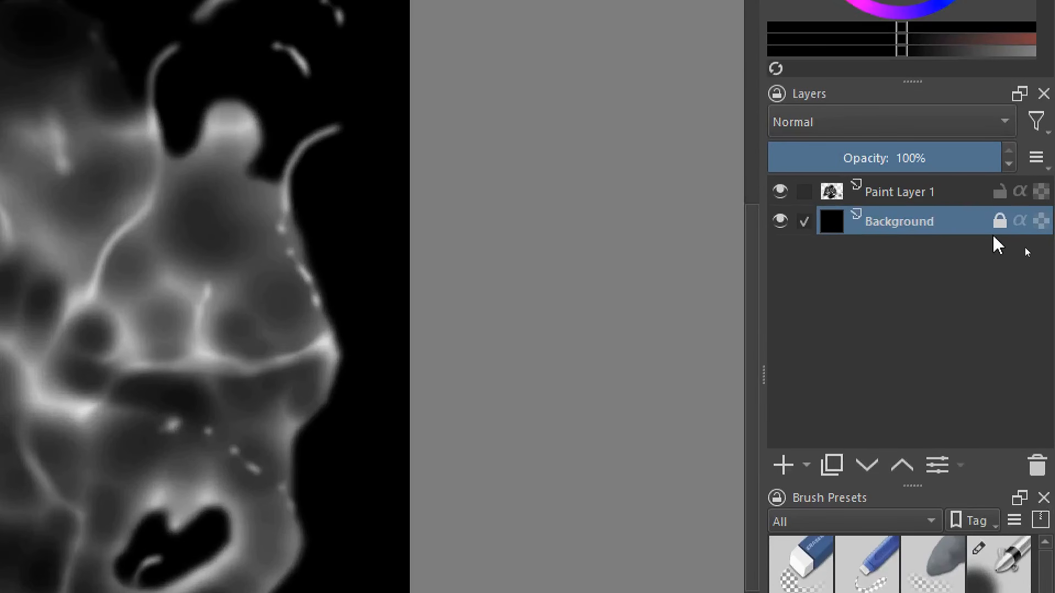
- Unlock the Background layer and merge it with Paint Layer 1
{"action": "left_click", "coordinate": [947, 193]}
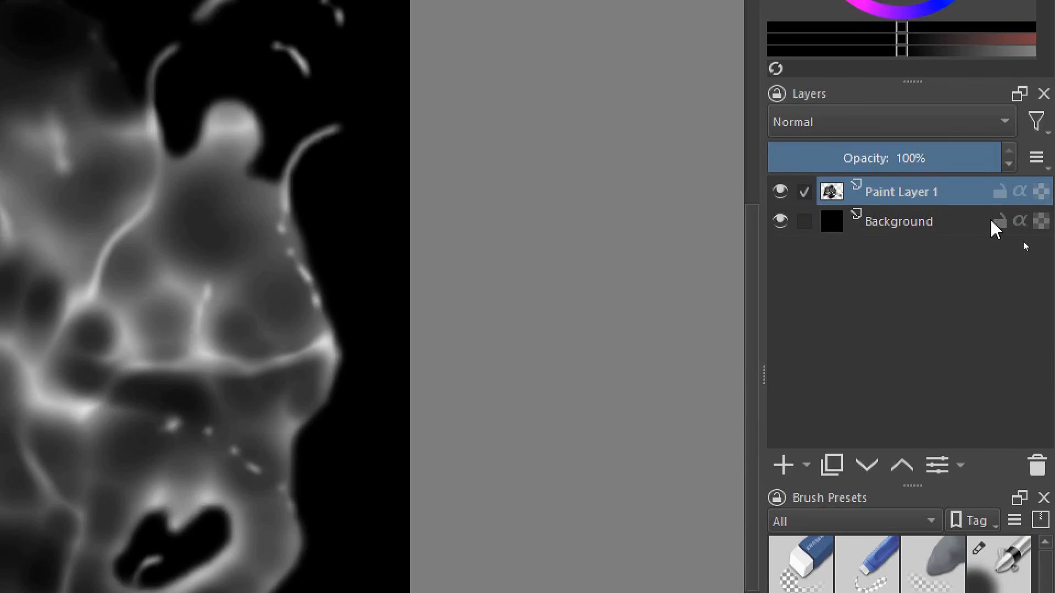
{"action": "left_click", "coordinate": [933, 222], "text": "shift"}
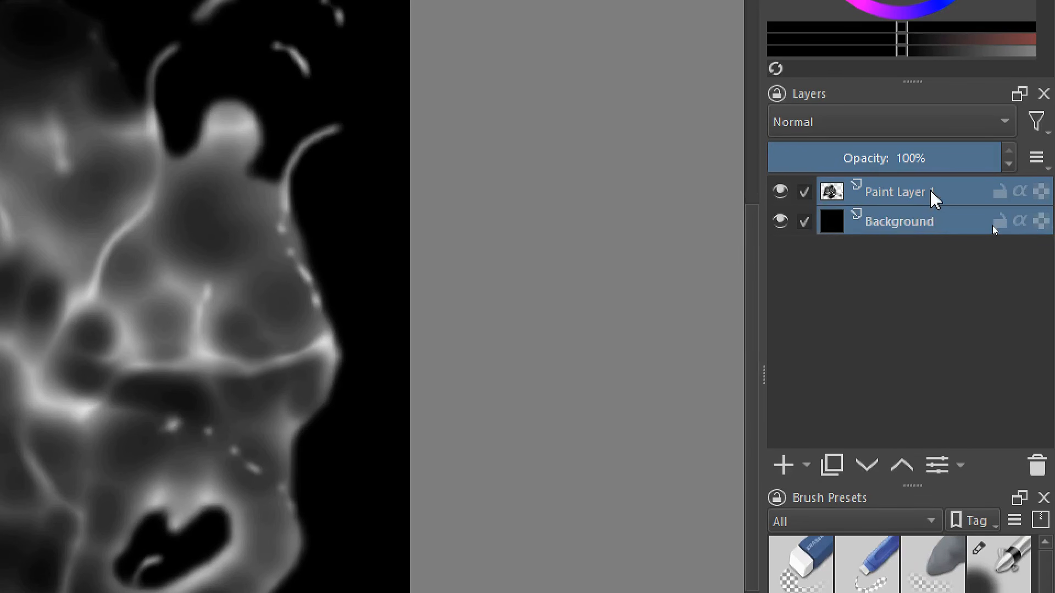
{"action": "key", "text": "ctrl+e"}
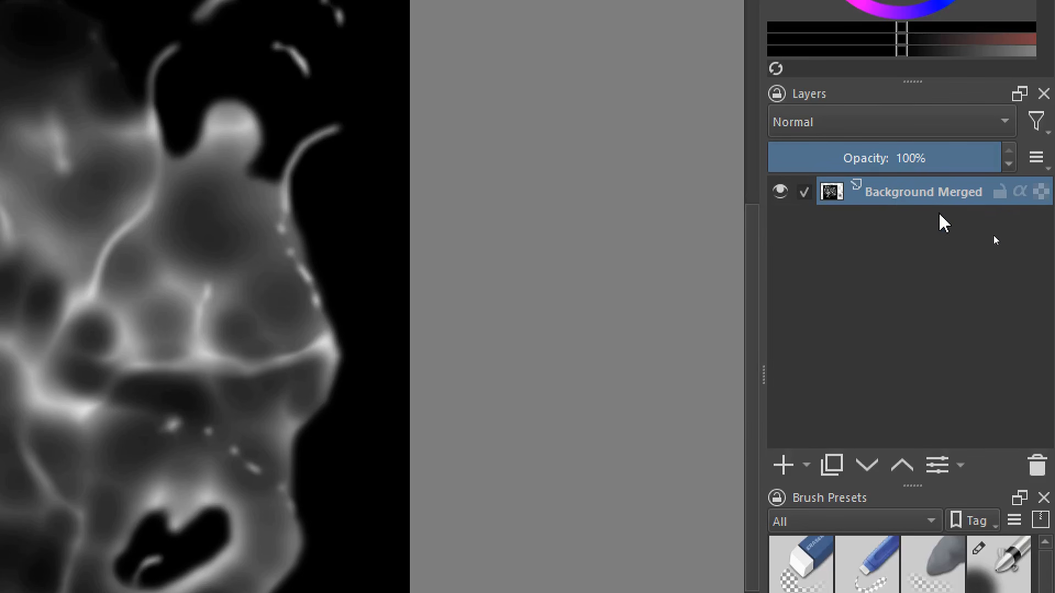
- Rename the merged layer as Texture Mask
{"action": "double_click", "coordinate": [907, 197]}
{"action": "type", "text": "Texture Mask"}
{"action": "key", "text": "Return"}
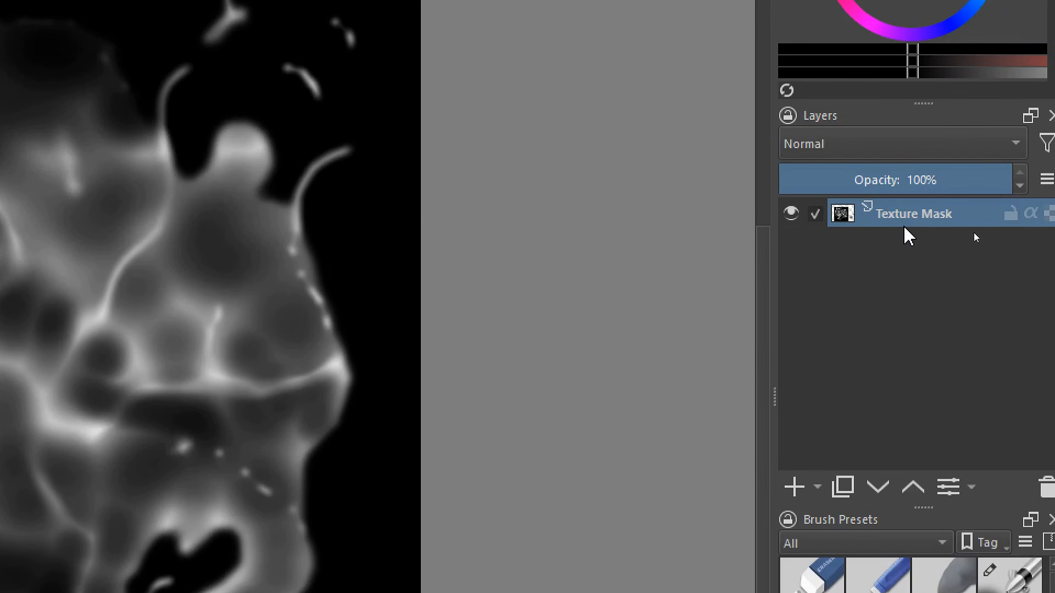
- Duplicate the Texture Mask layer and name the copy Normal Texture
{"action": "left_click", "coordinate": [844, 488]}
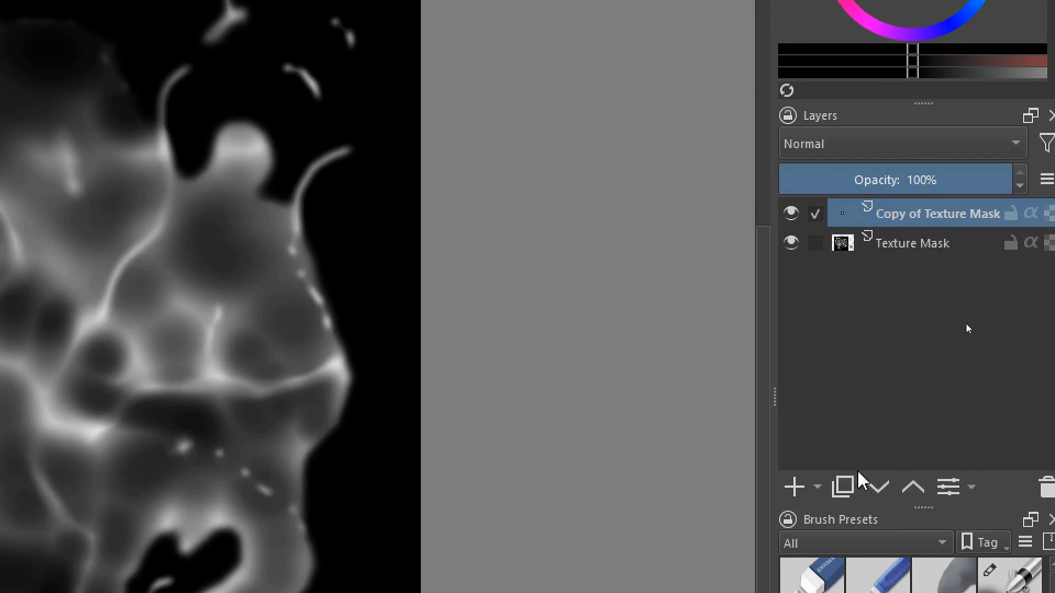
{"action": "double_click", "coordinate": [919, 216]}
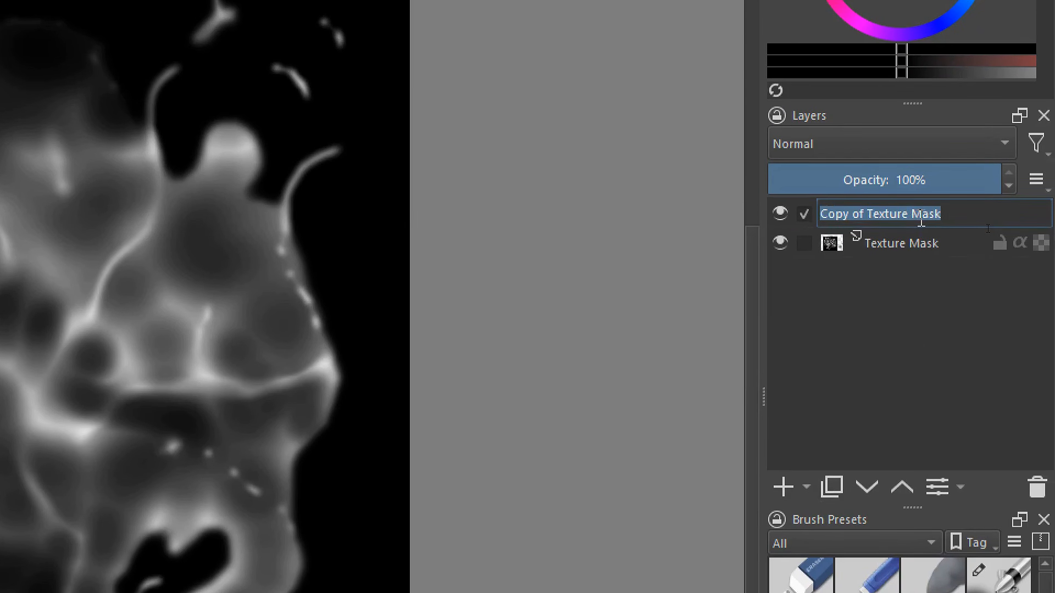
{"action": "type", "text": "N"}
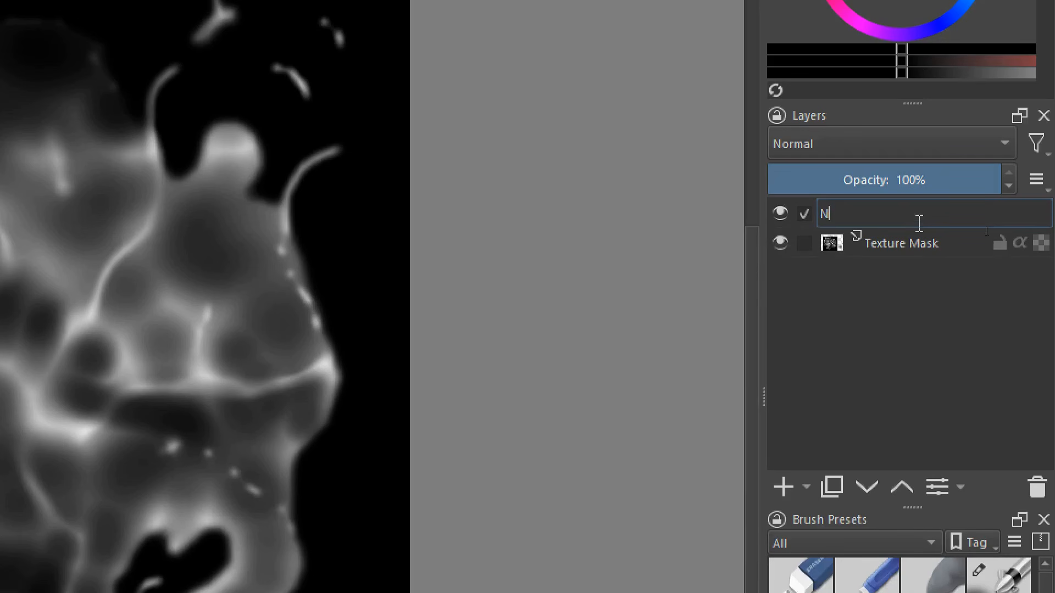
{"action": "type", "text": "ormal Texture"}
{"action": "key", "text": "Return"}
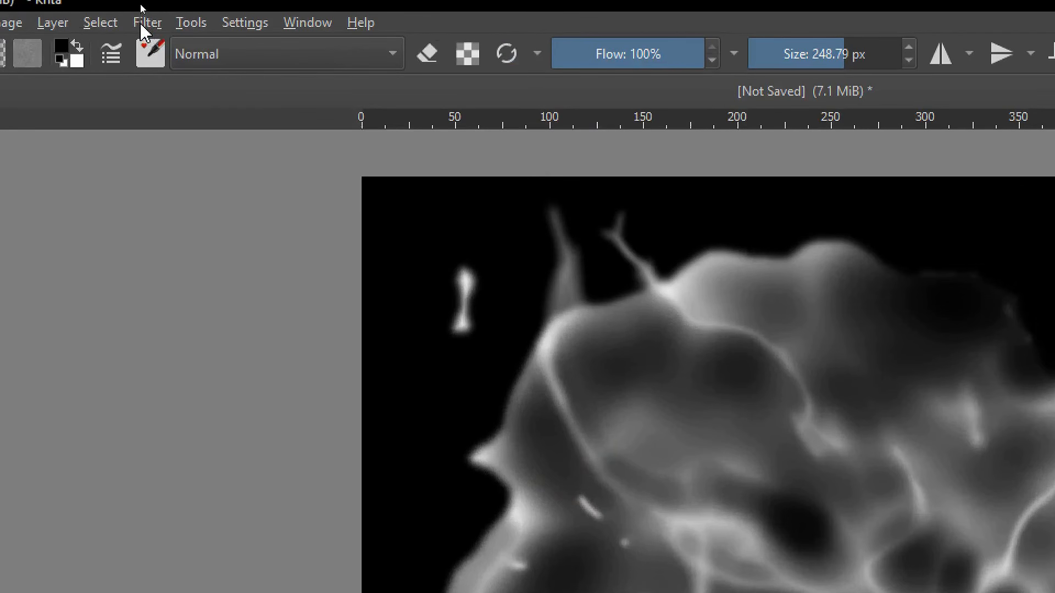
- Start a Height to Normal Map filter on the Normal Texture layer and set its formula to Simple after trying Prewitt
{"action": "left_click", "coordinate": [144, 5]}
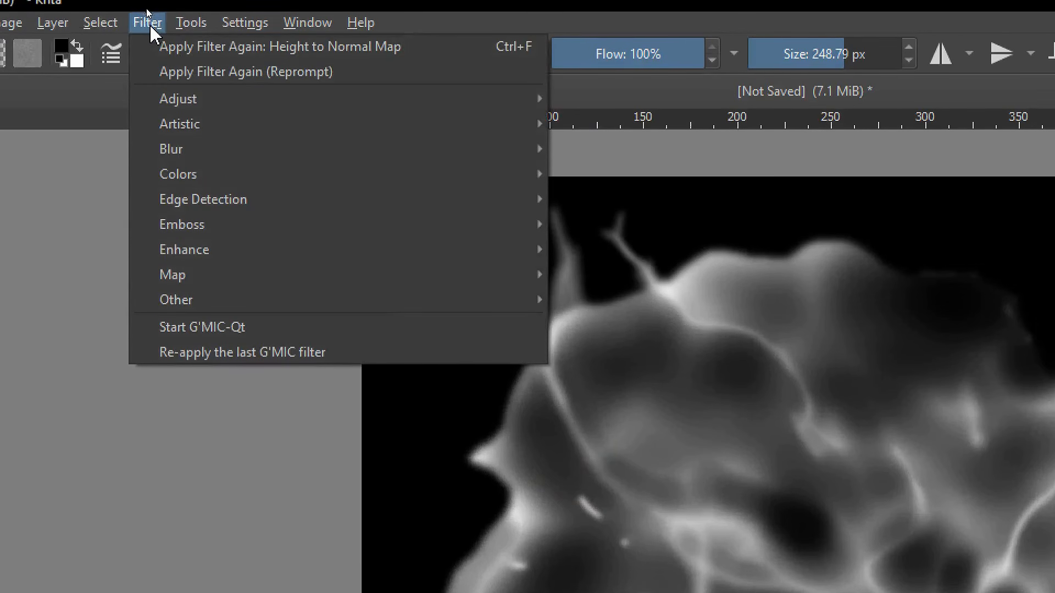
{"action": "mouse_move", "coordinate": [257, 206]}
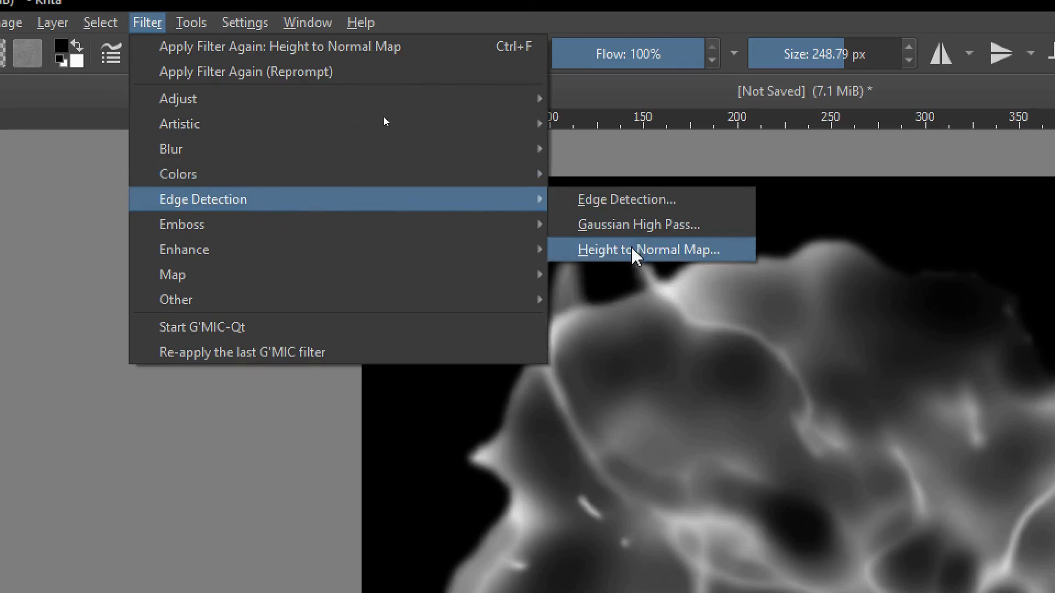
{"action": "left_click", "coordinate": [665, 256]}
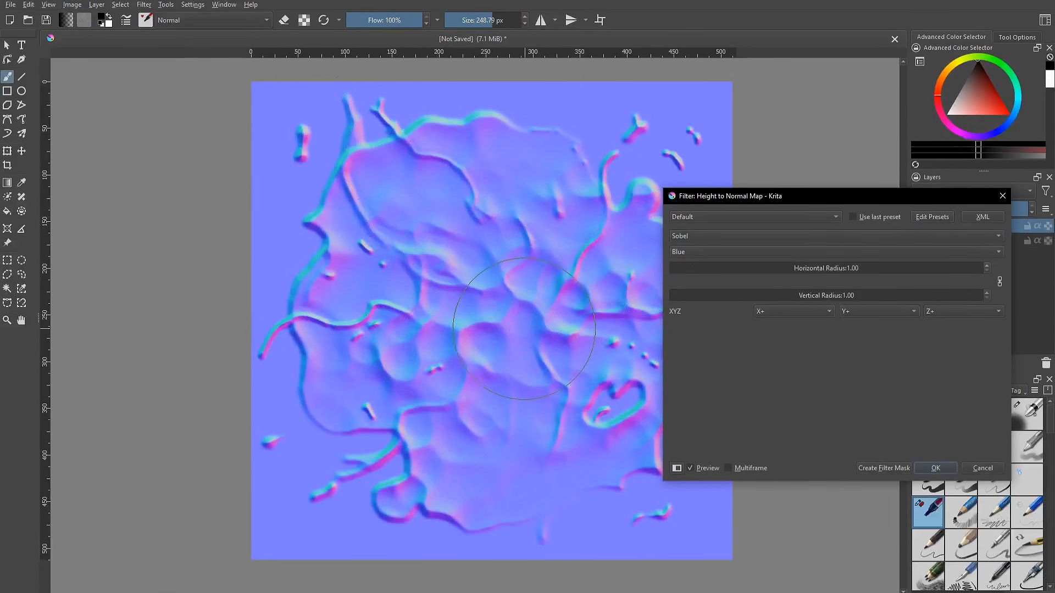
{"action": "left_click", "coordinate": [700, 237]}
{"action": "left_click", "coordinate": [694, 226]}
{"action": "left_click", "coordinate": [699, 237]}
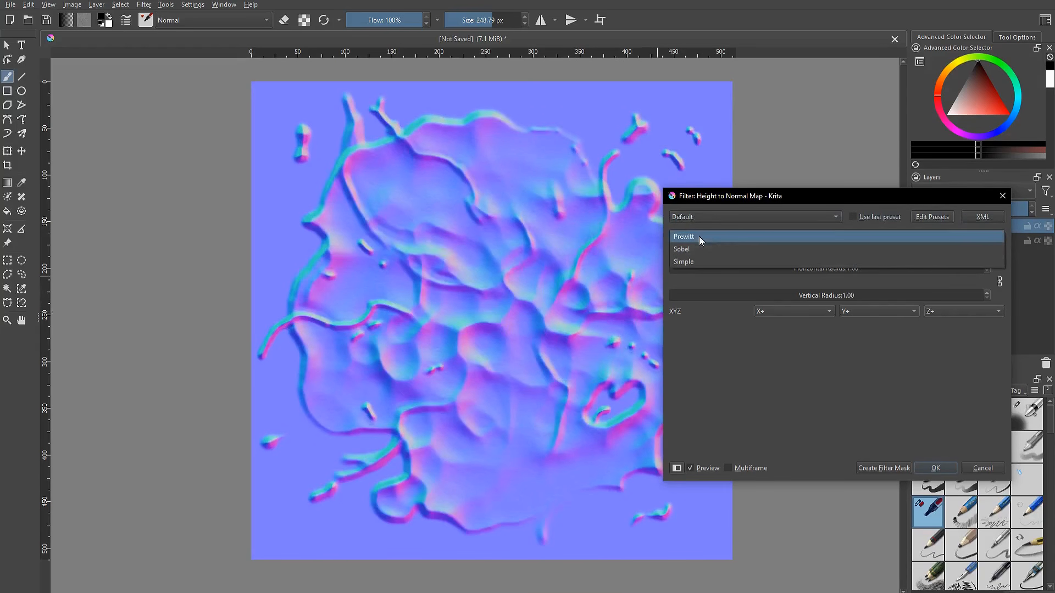
{"action": "left_click", "coordinate": [700, 262]}
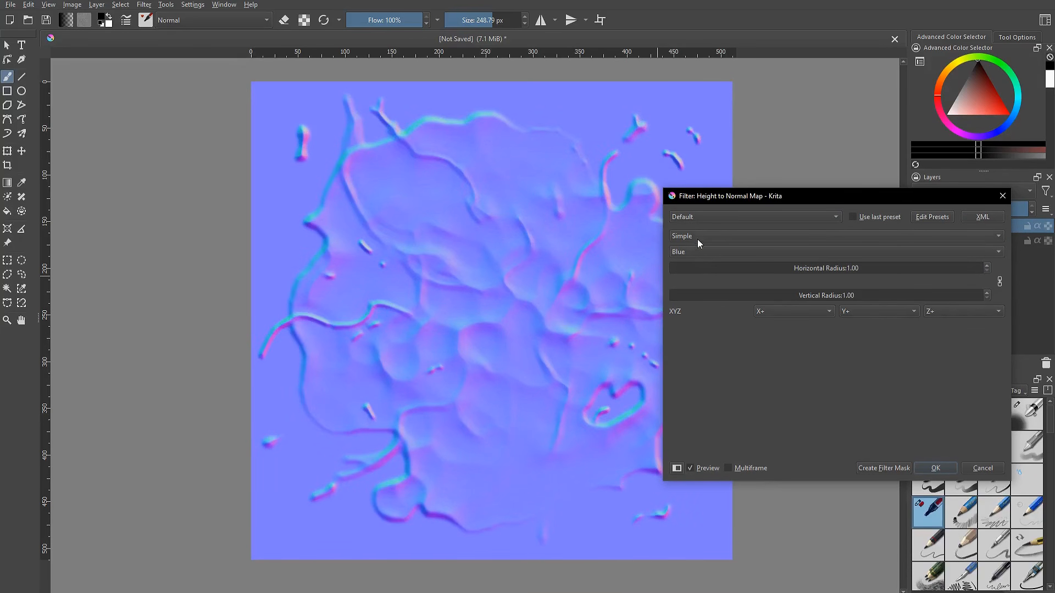
- Adjust the linked horizontal and vertical radii, trying 5.17, 8.47 and 1.87, and apply the normal map filter
{"action": "left_click", "coordinate": [688, 267]}
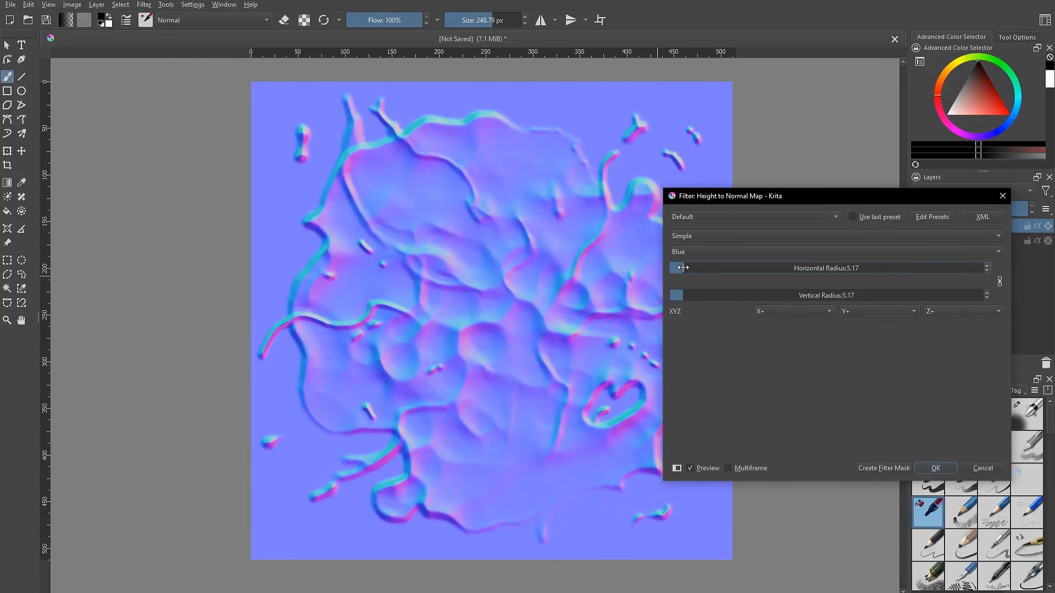
{"action": "left_click", "coordinate": [694, 267]}
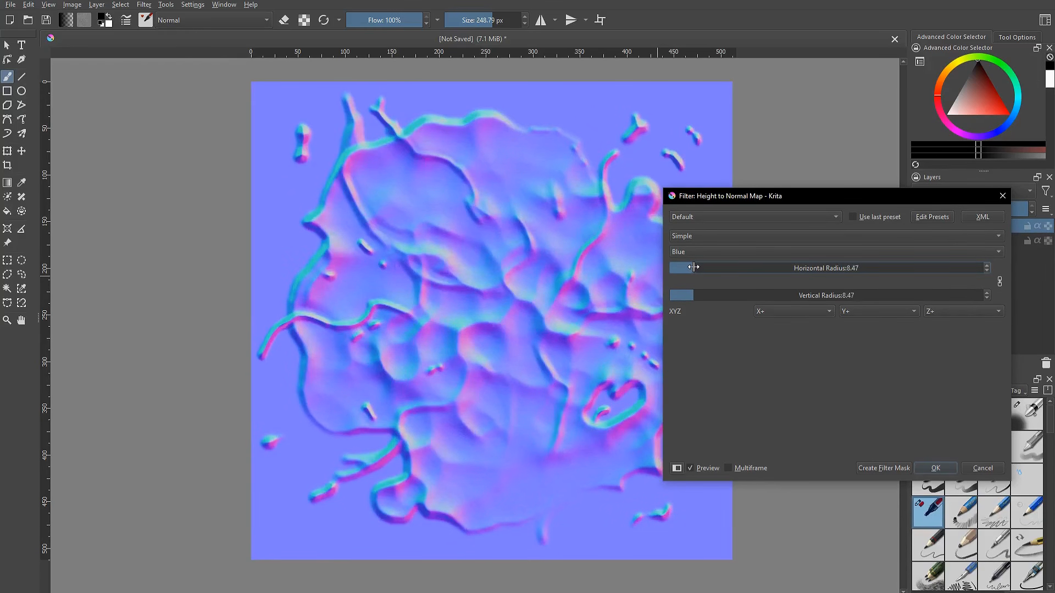
{"action": "left_click", "coordinate": [677, 269]}
{"action": "left_click", "coordinate": [676, 269]}
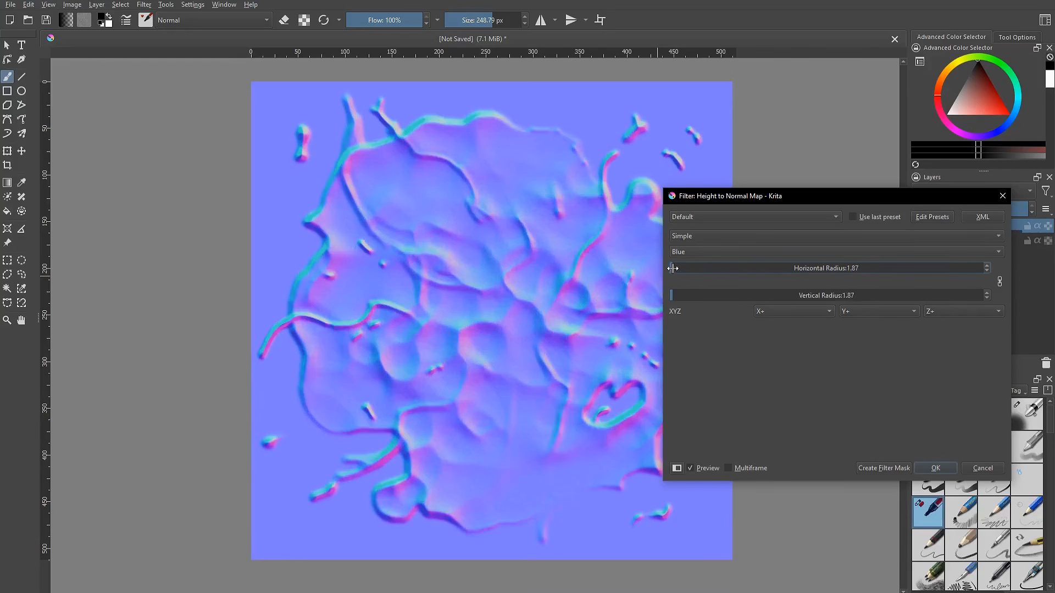
{"action": "left_click", "coordinate": [684, 268]}
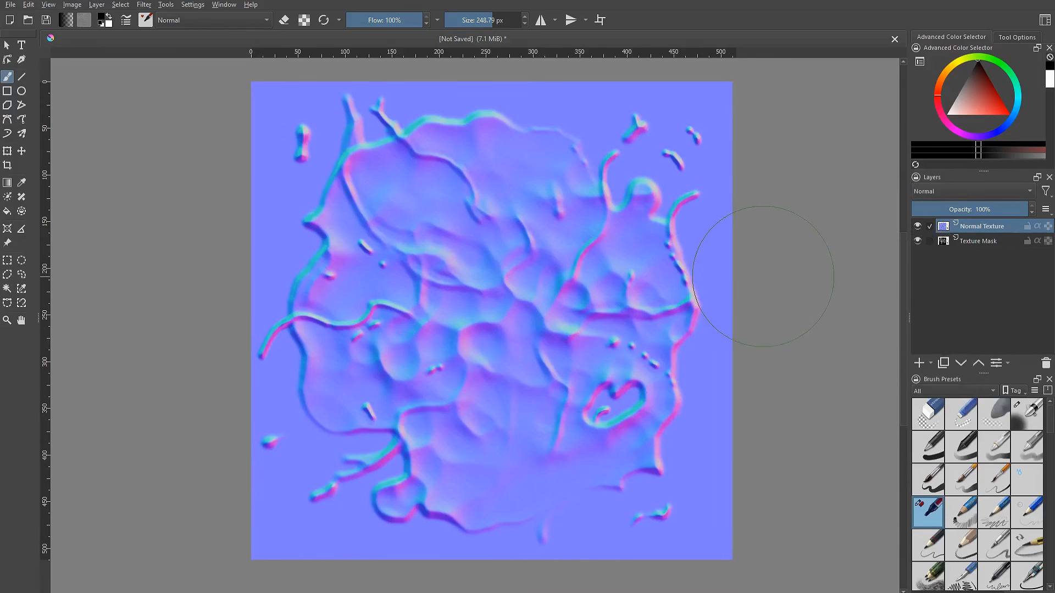
- Select the Texture Mask layer and hide the Normal Texture layer, toggling its visibility to compare the two textures
{"action": "left_click", "coordinate": [917, 225]}
{"action": "left_click", "coordinate": [960, 245]}
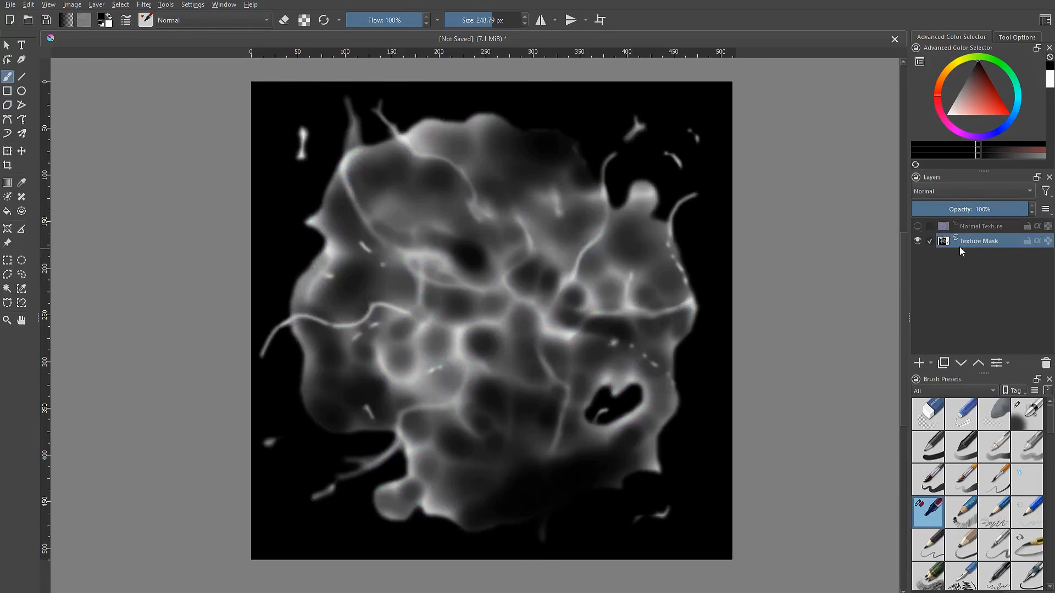
{"action": "left_click", "coordinate": [918, 226]}
{"action": "mouse_move", "coordinate": [923, 234]}
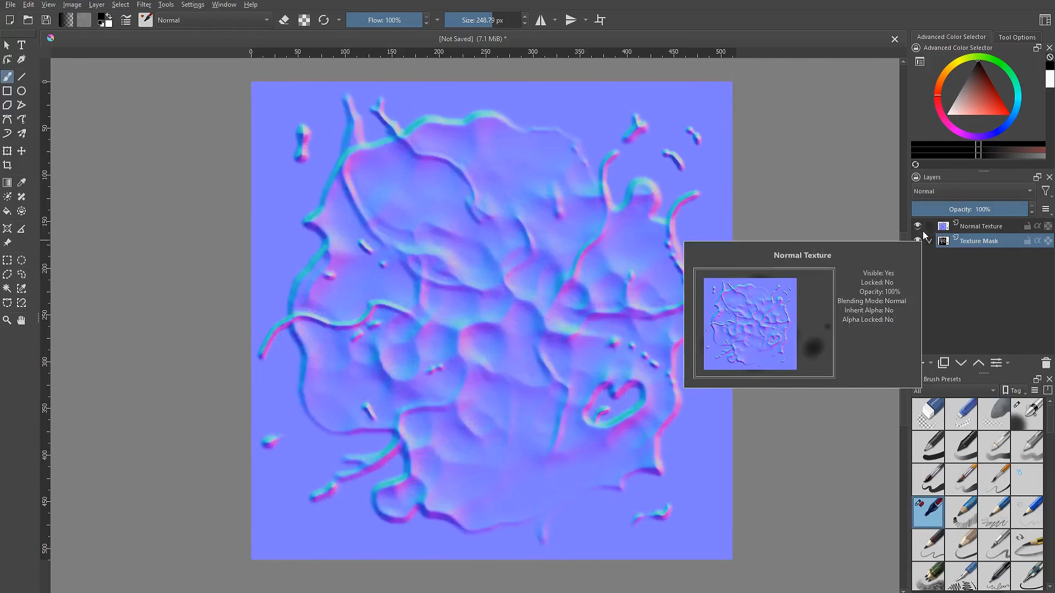
{"action": "left_click", "coordinate": [918, 226]}
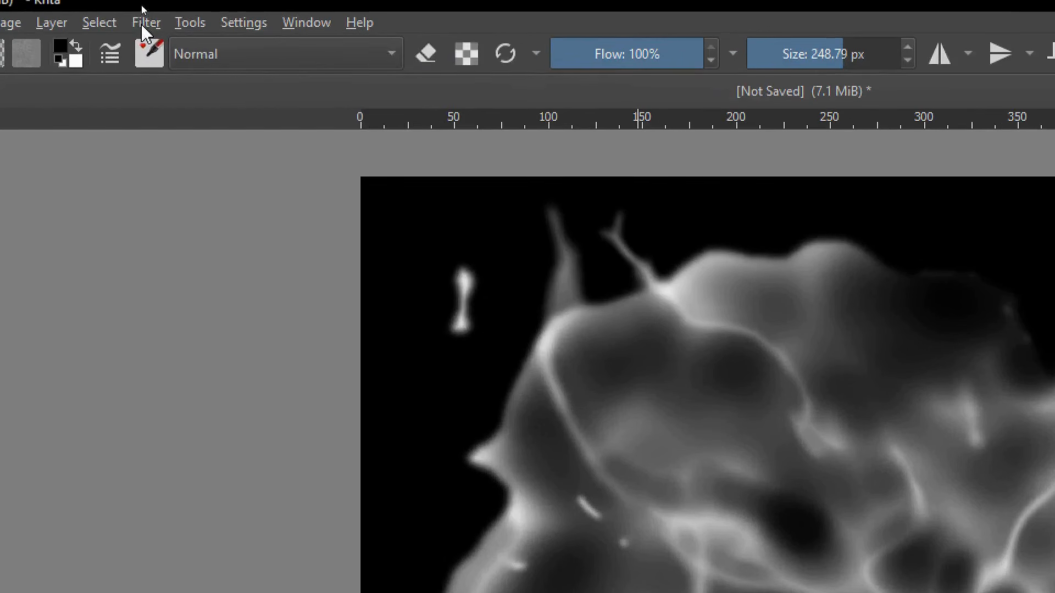
- Apply Cross-channel color adjustment to Texture Mask, driving Alpha by Lightness with the curve's start point at input 0, output -100
{"action": "left_click", "coordinate": [143, 6]}
{"action": "mouse_move", "coordinate": [240, 107]}
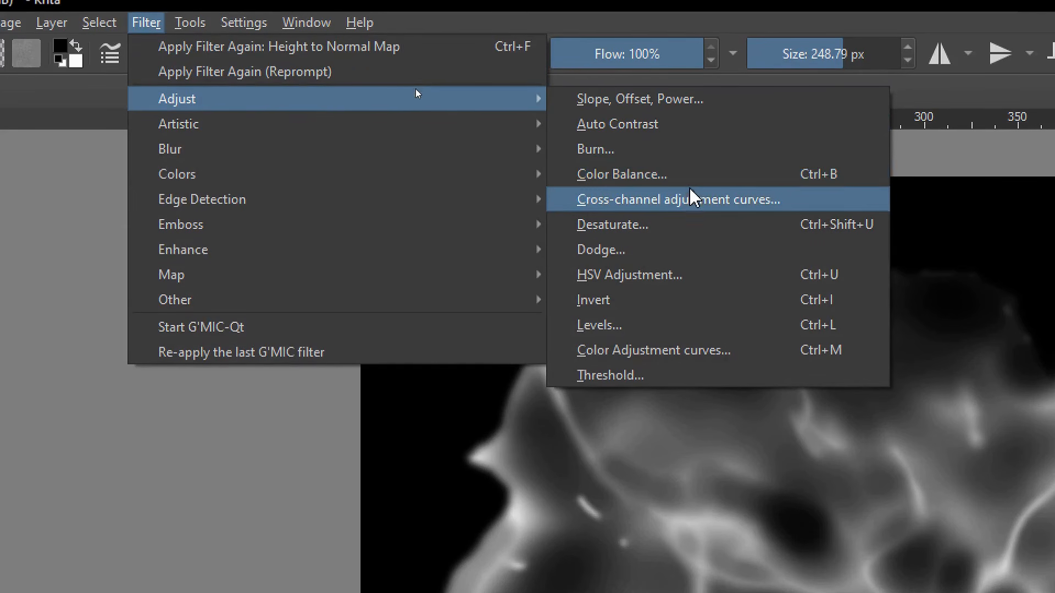
{"action": "left_click", "coordinate": [668, 212]}
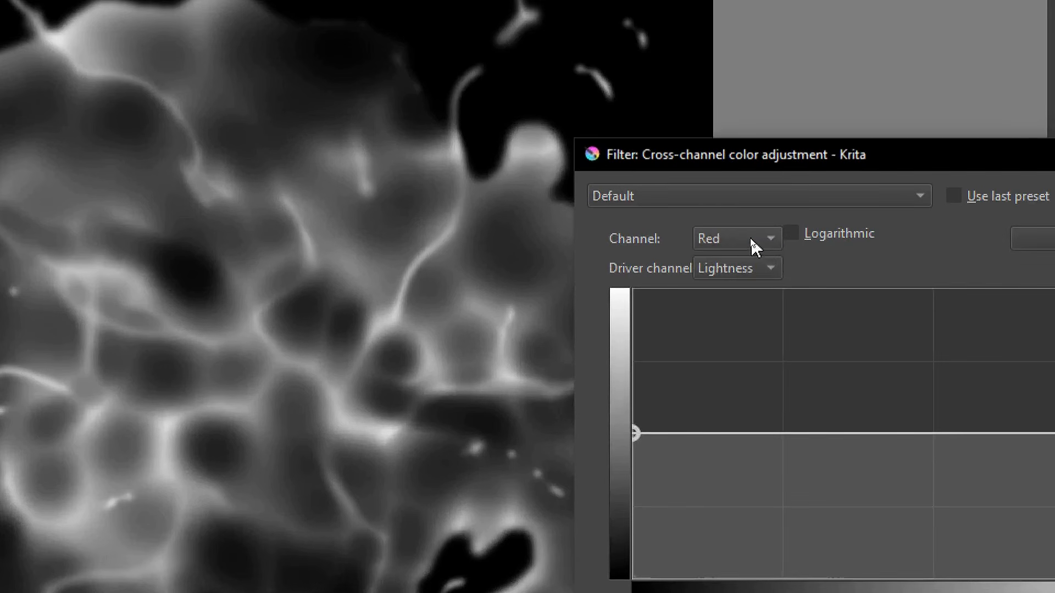
{"action": "left_click", "coordinate": [751, 239]}
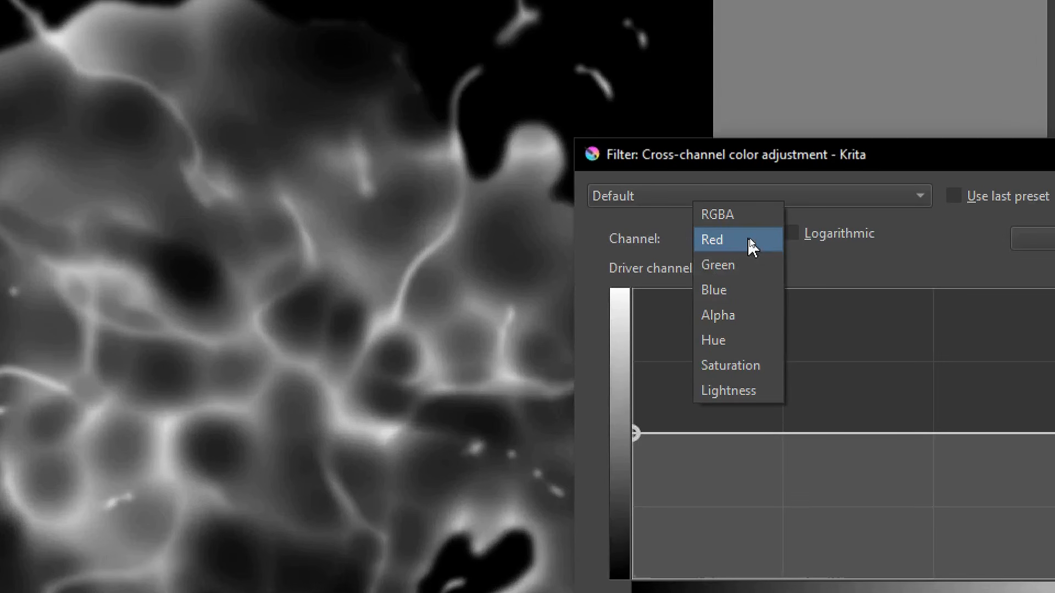
{"action": "left_click", "coordinate": [742, 315]}
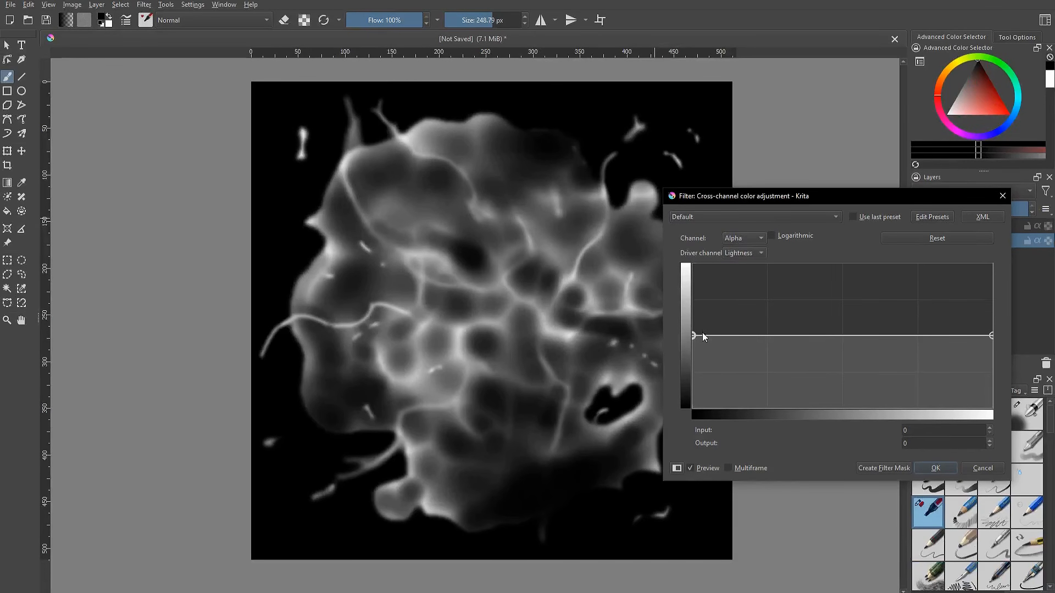
{"action": "left_click_drag", "start_coordinate": [695, 336], "coordinate": [679, 397]}
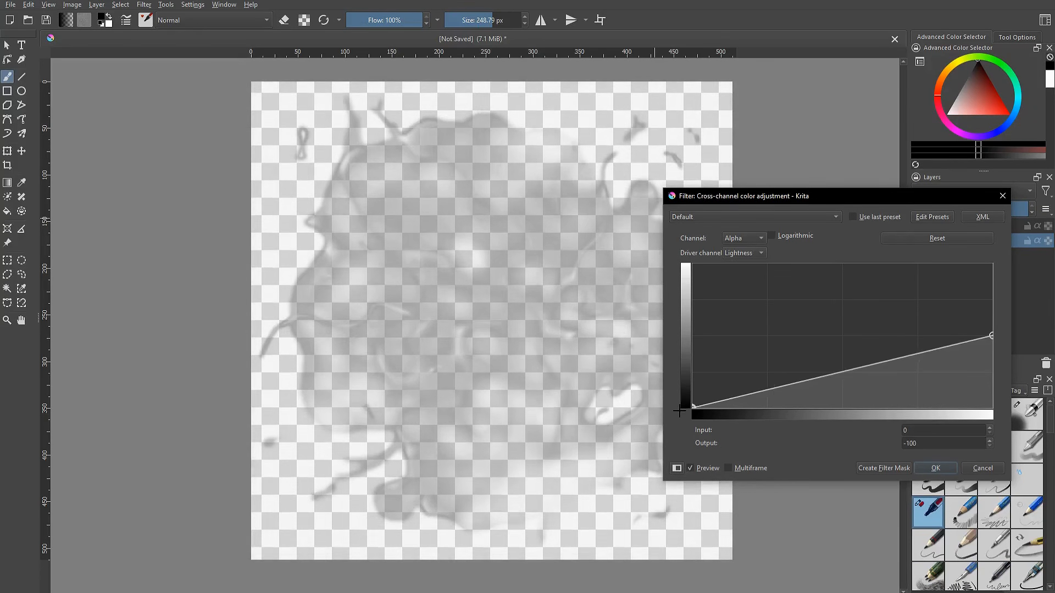
{"action": "left_click", "coordinate": [936, 468]}
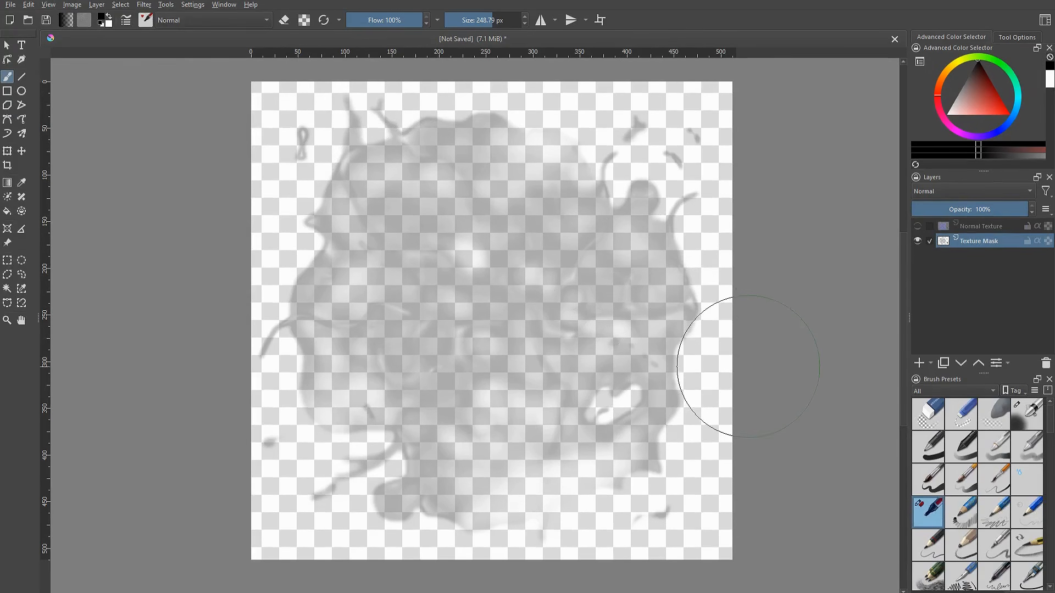
- Apply a Levels filter to Texture Mask, reversing the output levels with the white end at 0, then adjusting the midtones and the other output end
{"action": "key", "text": "ctrl+l"}
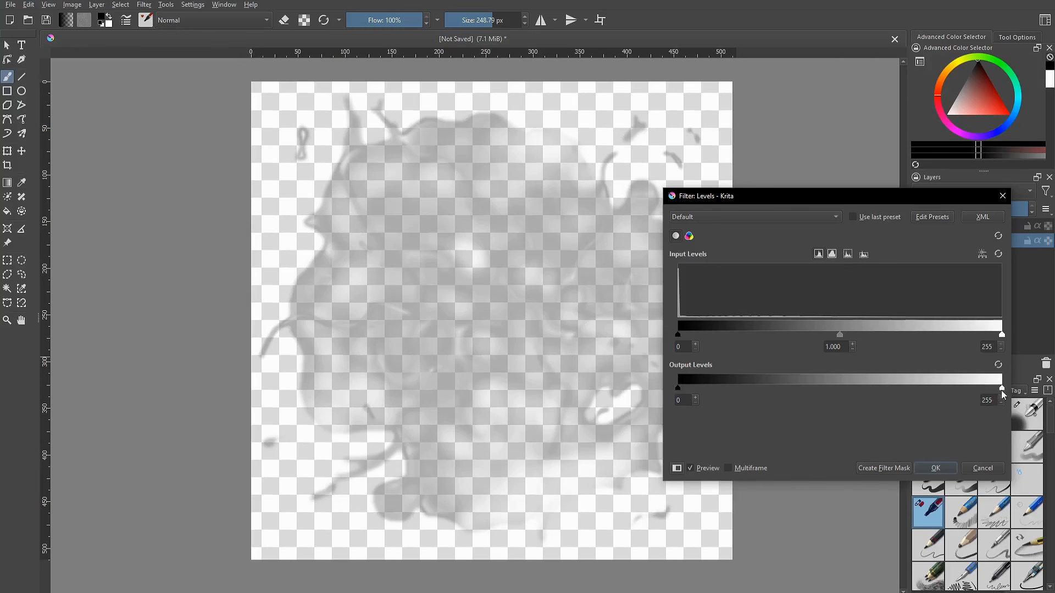
{"action": "mouse_move", "coordinate": [1001, 389]}
{"action": "left_mouse_down"}
{"action": "mouse_move", "coordinate": [697, 388]}
{"action": "mouse_move", "coordinate": [994, 383]}
{"action": "left_mouse_up"}
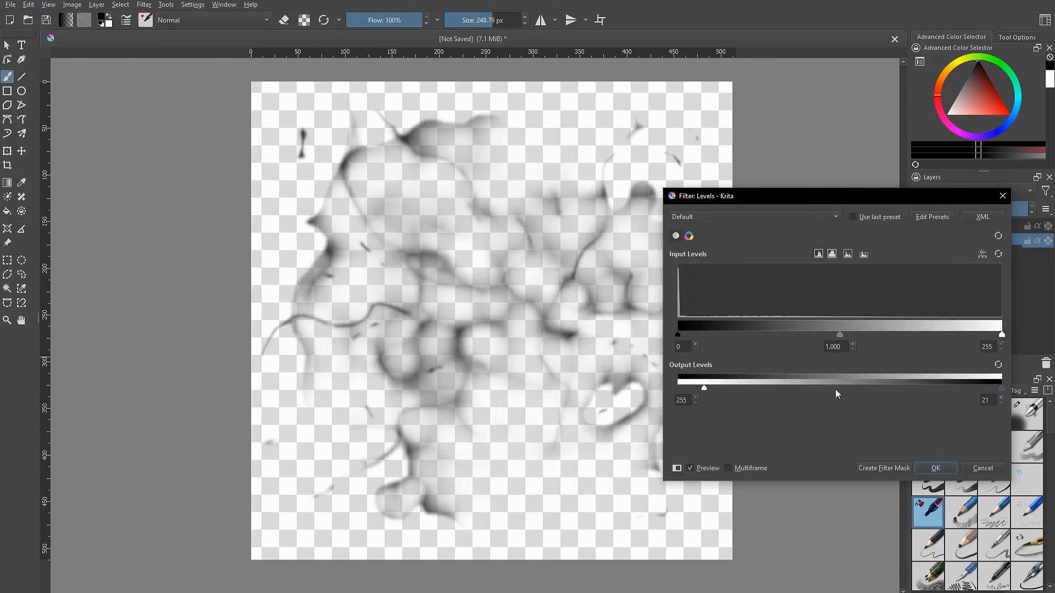
{"action": "left_click_drag", "start_coordinate": [704, 388], "coordinate": [675, 390]}
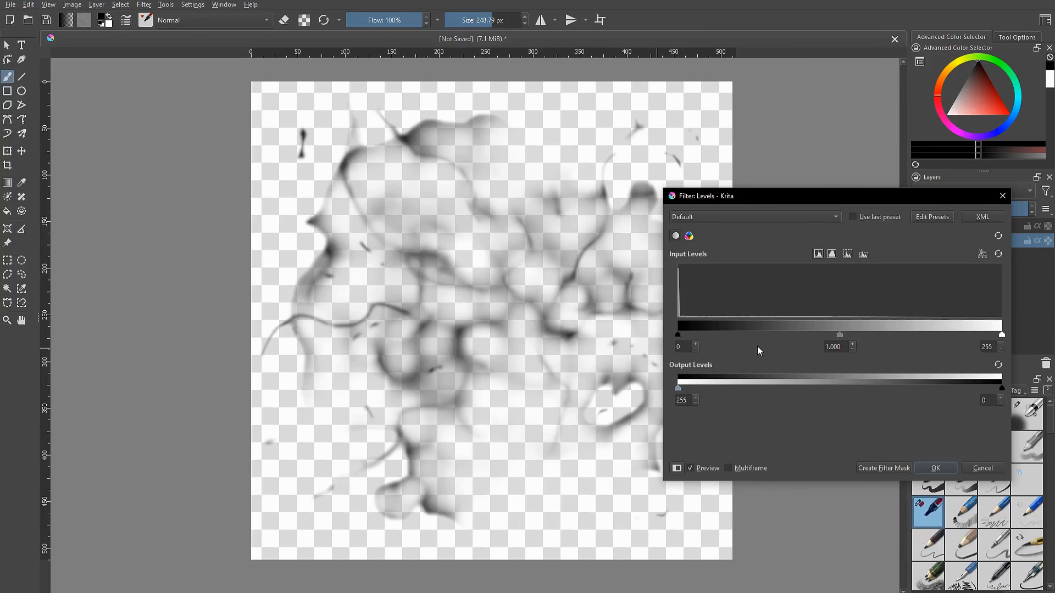
{"action": "left_click_drag", "start_coordinate": [839, 336], "coordinate": [829, 335]}
{"action": "left_click_drag", "start_coordinate": [678, 388], "coordinate": [819, 383]}
{"action": "key", "text": "Return"}
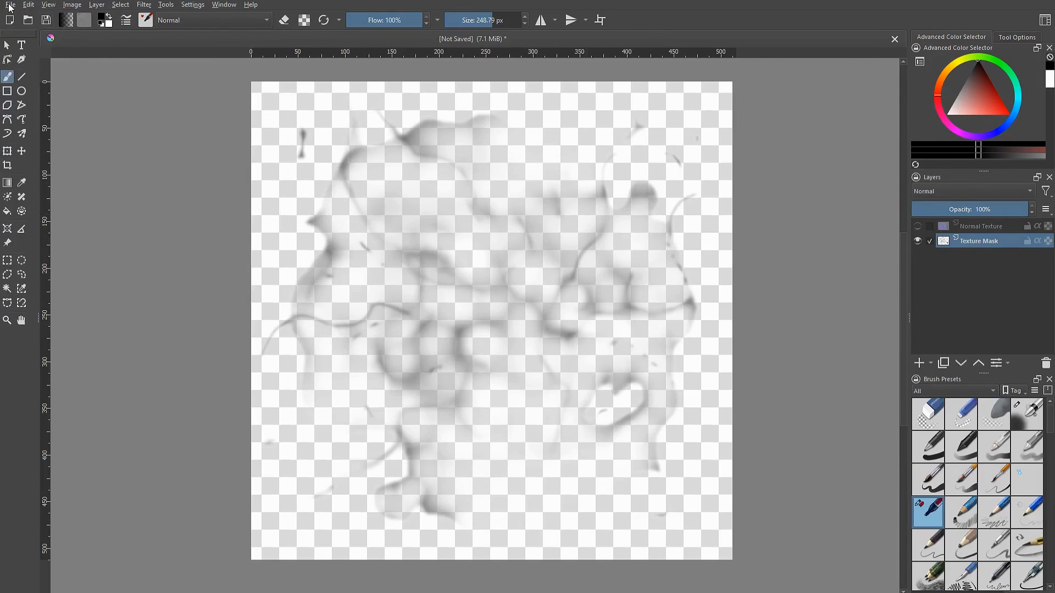
- Export the texture mask as T_KetchupBaseMask.png in the tutorial folder, storing the alpha channel
{"action": "left_click", "coordinate": [10, 5]}
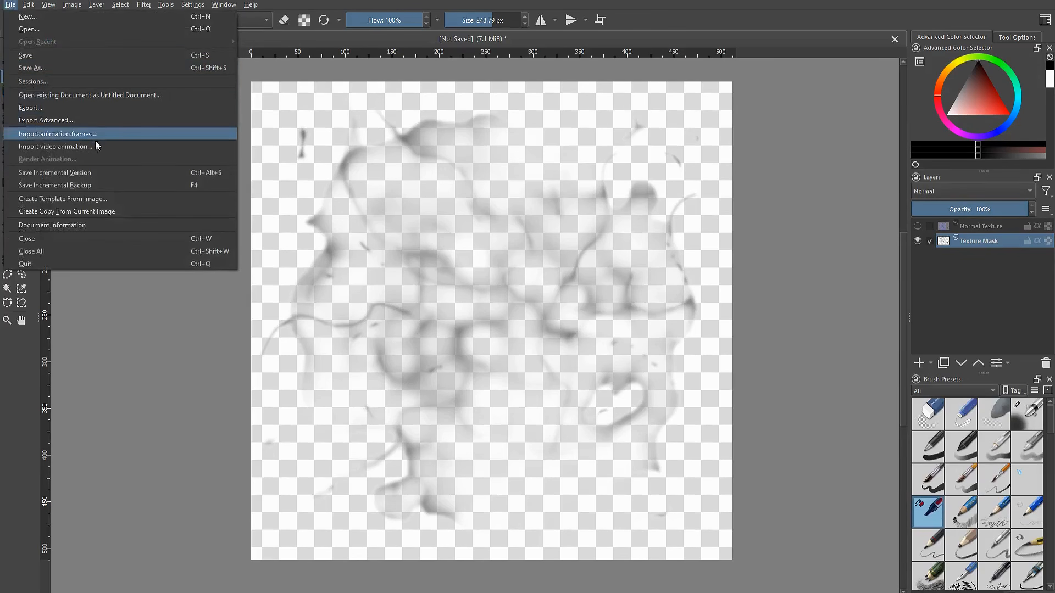
{"action": "left_click", "coordinate": [75, 109]}
{"action": "type", "text": "T"}
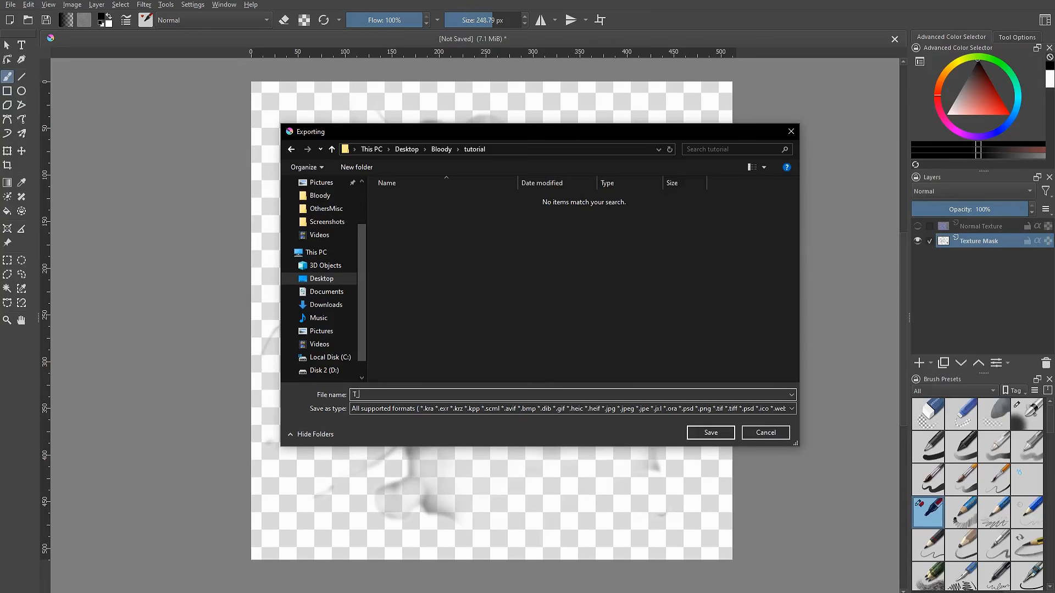
{"action": "type", "text": "_Blo"}
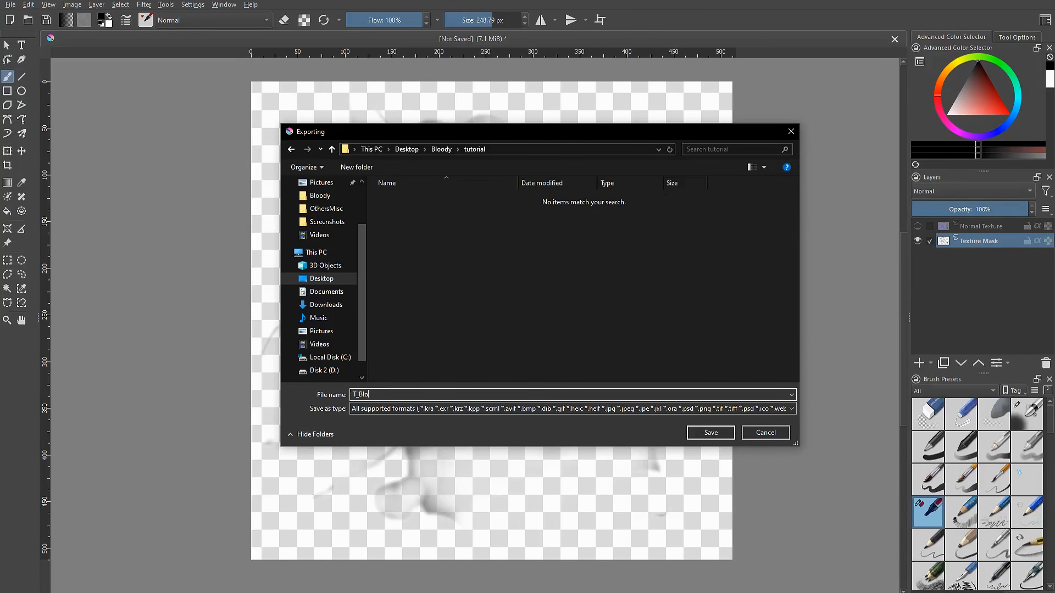
{"action": "key", "text": "BackSpace"}
{"action": "key", "text": "BackSpace"}
{"action": "key", "text": "BackSpace"}
{"action": "key", "text": "BackSpace"}
{"action": "key", "text": "BackSpace"}
{"action": "type", "text": "Ketchup"}
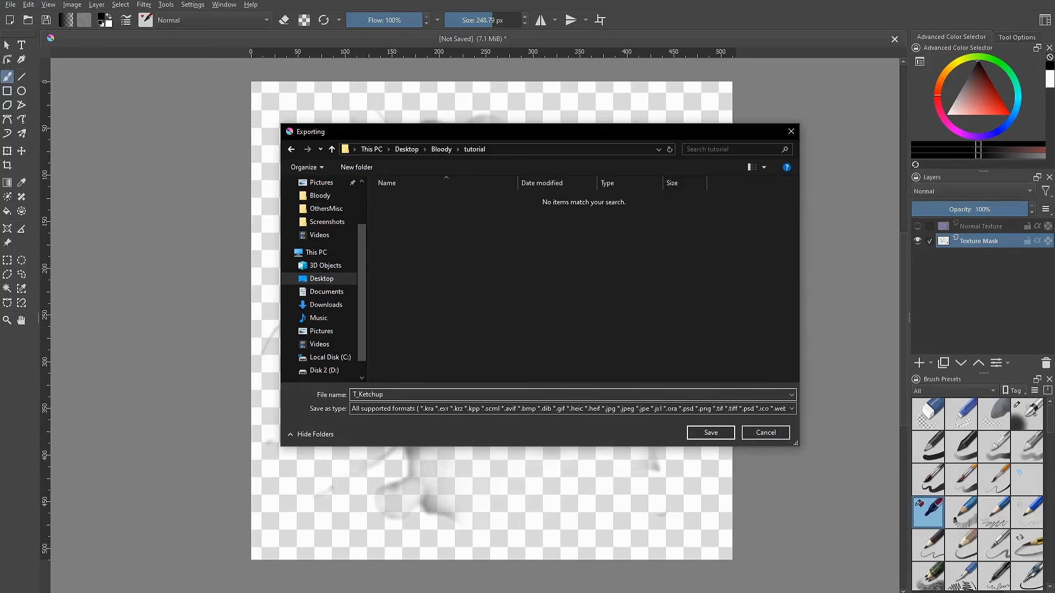
{"action": "type", "text": "BaseMask.png"}
{"action": "left_click", "coordinate": [708, 433]}
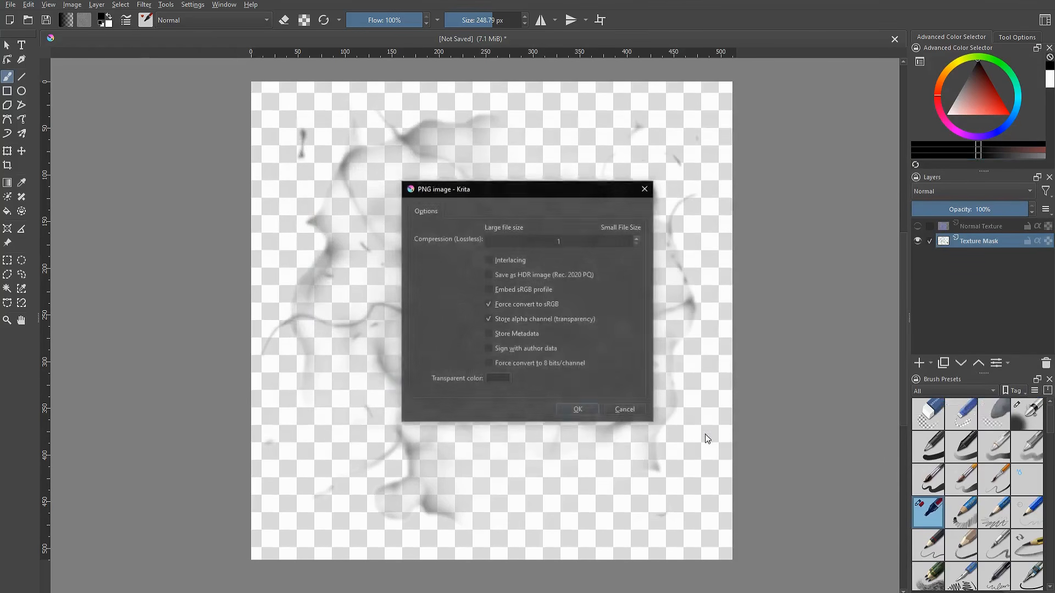
{"action": "left_click", "coordinate": [589, 410]}
- Show and select the Normal Texture layer and export it as T_KetchupBaseMask_N.png
{"action": "left_click", "coordinate": [917, 227]}
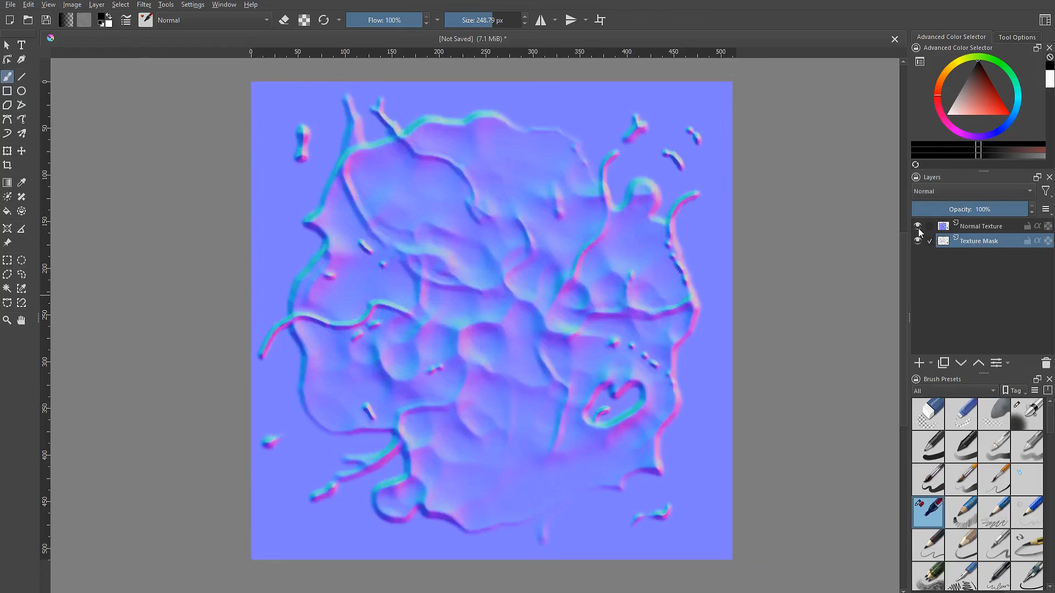
{"action": "left_click", "coordinate": [975, 225]}
{"action": "left_click", "coordinate": [17, 5]}
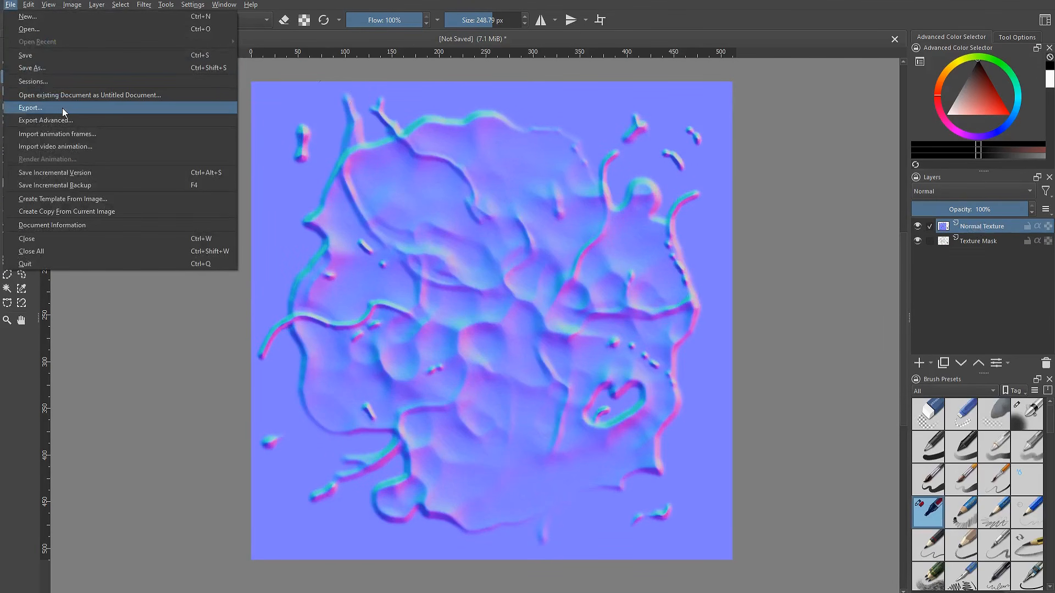
{"action": "left_click", "coordinate": [62, 108]}
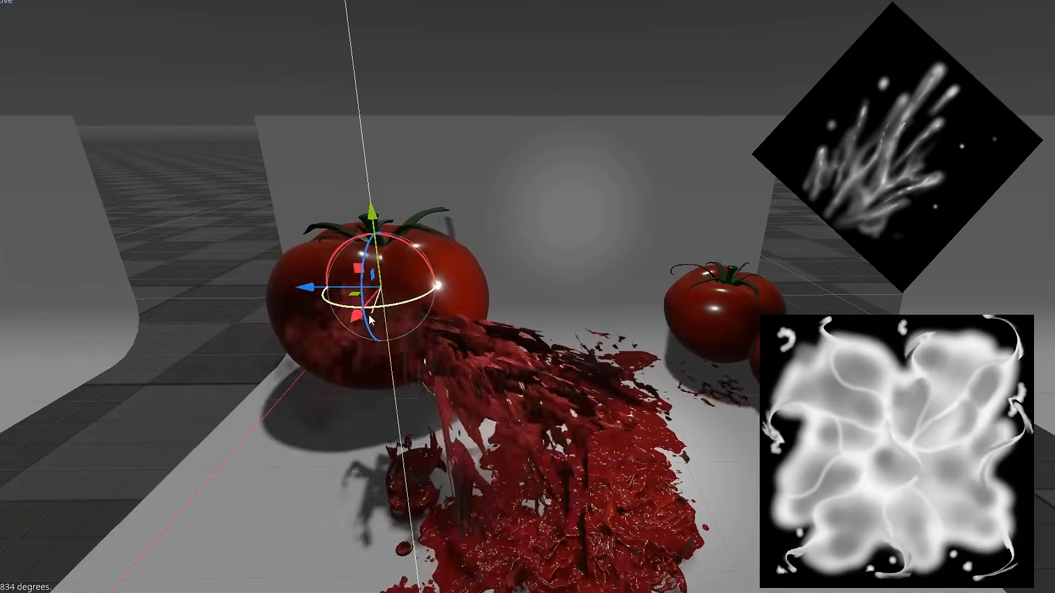
{"action": "mouse_move", "coordinate": [371, 320]}
{"action": "left_mouse_down"}
{"action": "mouse_move", "coordinate": [311, 311]}
{"action": "mouse_move", "coordinate": [403, 306]}
{"action": "left_mouse_up"}
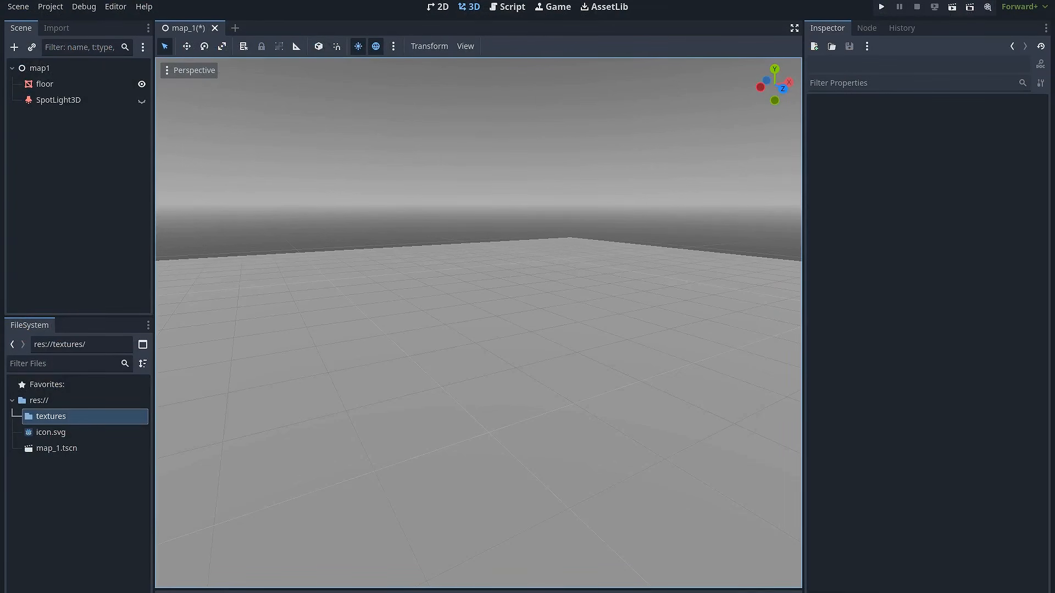
- Switch to Godot and import T_KetchupBaseMask.png and T_KetchupBaseMask_N.png from the tutorial folder into the project's textures folder
{"action": "left_click_drag", "start_coordinate": [709, 592], "coordinate": [588, 190]}
{"action": "left_click_drag", "start_coordinate": [414, 309], "coordinate": [393, 261]}
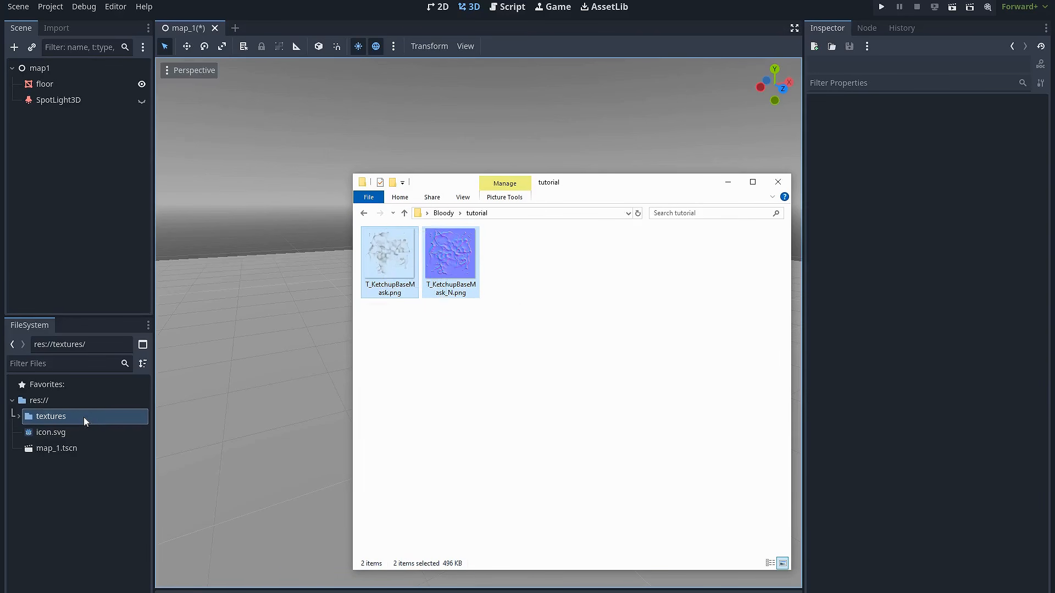
{"action": "left_click_drag", "start_coordinate": [83, 417], "coordinate": [84, 417]}
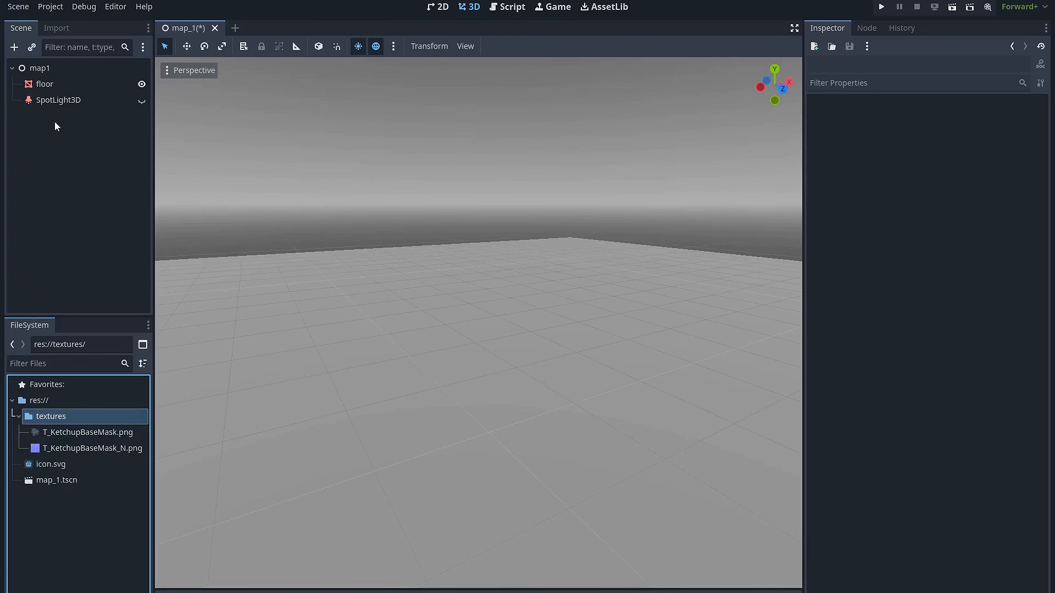
- Add a GPUParticles3D node under map1 and raise it above the floor
{"action": "left_click", "coordinate": [63, 71]}
{"action": "key", "text": "ctrl+a"}
{"action": "type", "text": "gpup"}
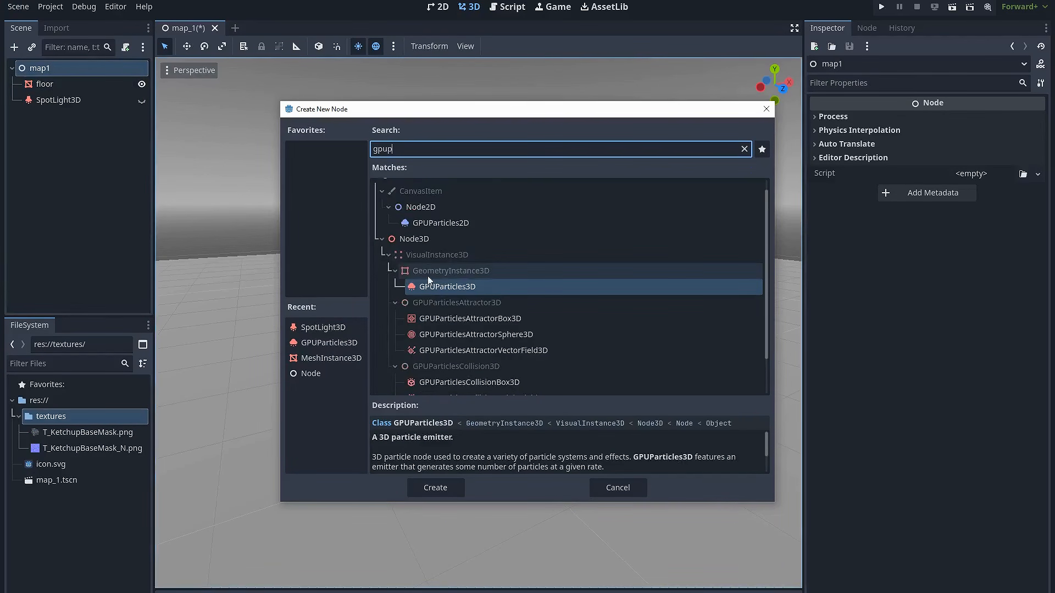
{"action": "double_click", "coordinate": [457, 288]}
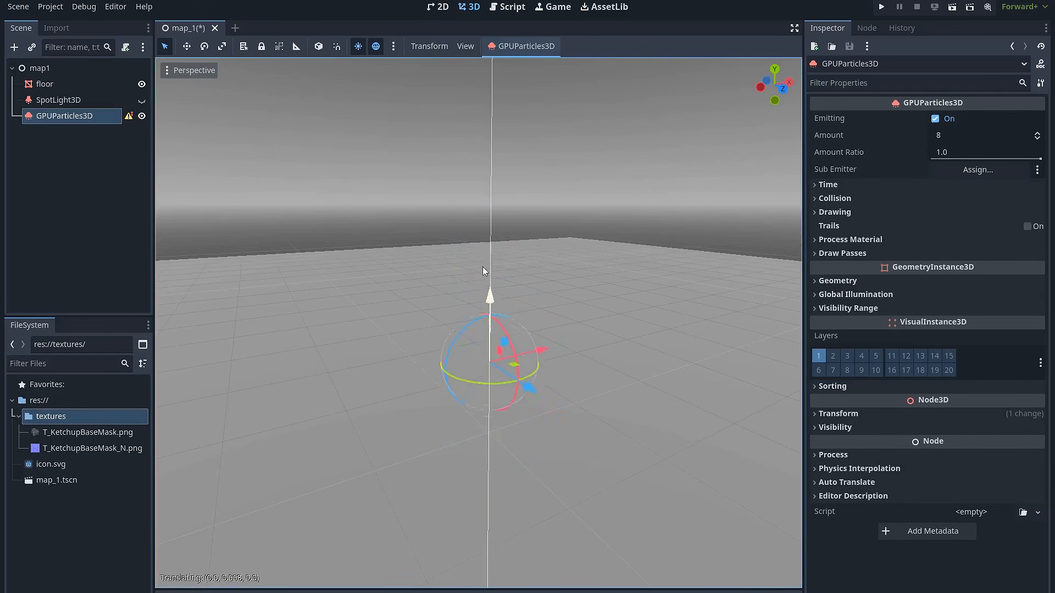
- Give the GPUParticles3D node a new ParticleProcessMaterial and assign a QuadMesh to draw pass 1
{"action": "left_click", "coordinate": [857, 240]}
{"action": "left_click", "coordinate": [1002, 260]}
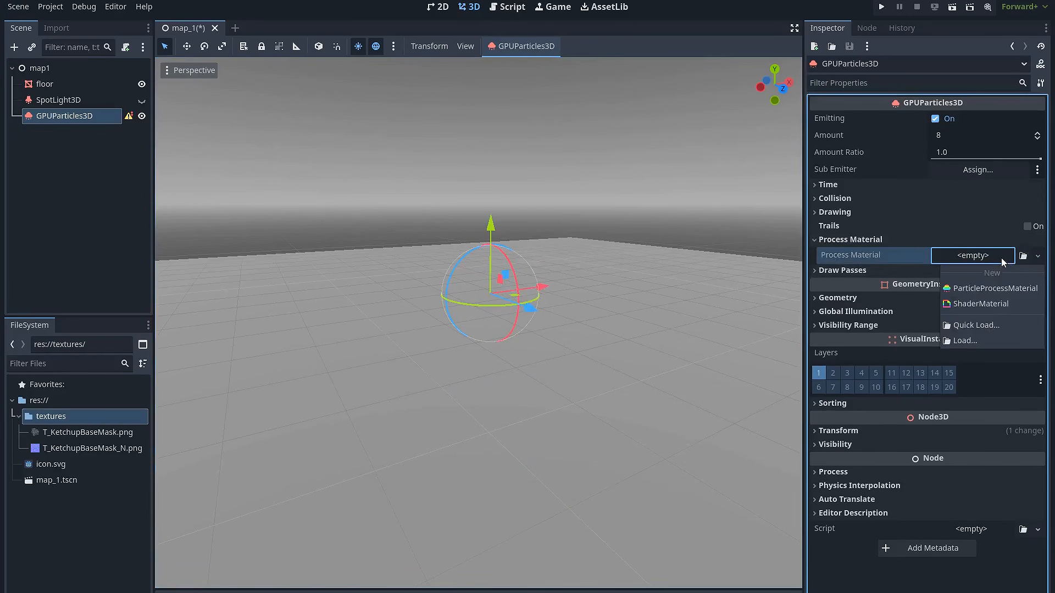
{"action": "left_click", "coordinate": [1003, 289]}
{"action": "left_click", "coordinate": [925, 273]}
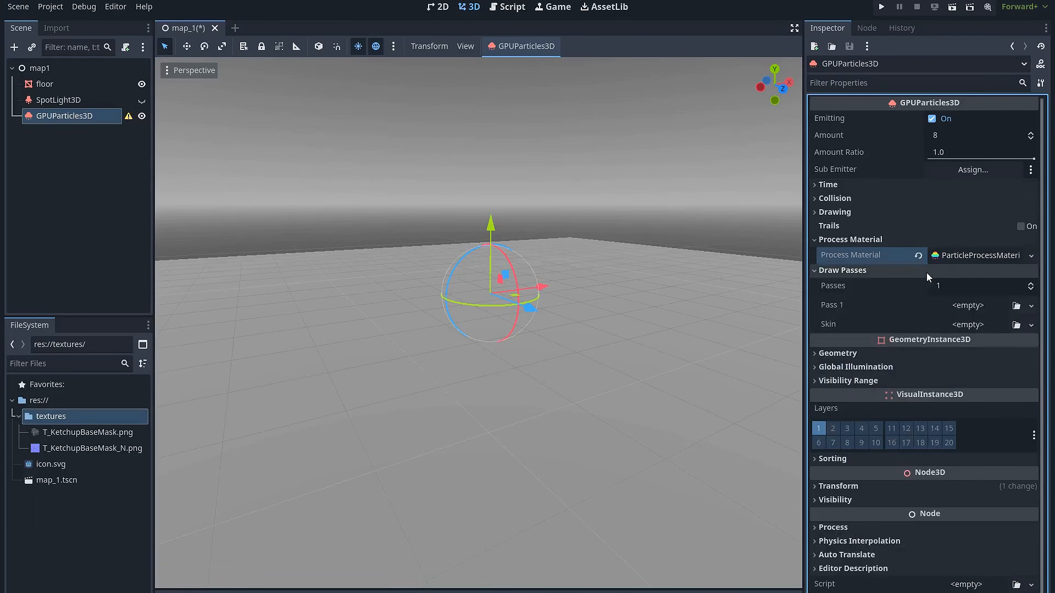
{"action": "left_click", "coordinate": [968, 306]}
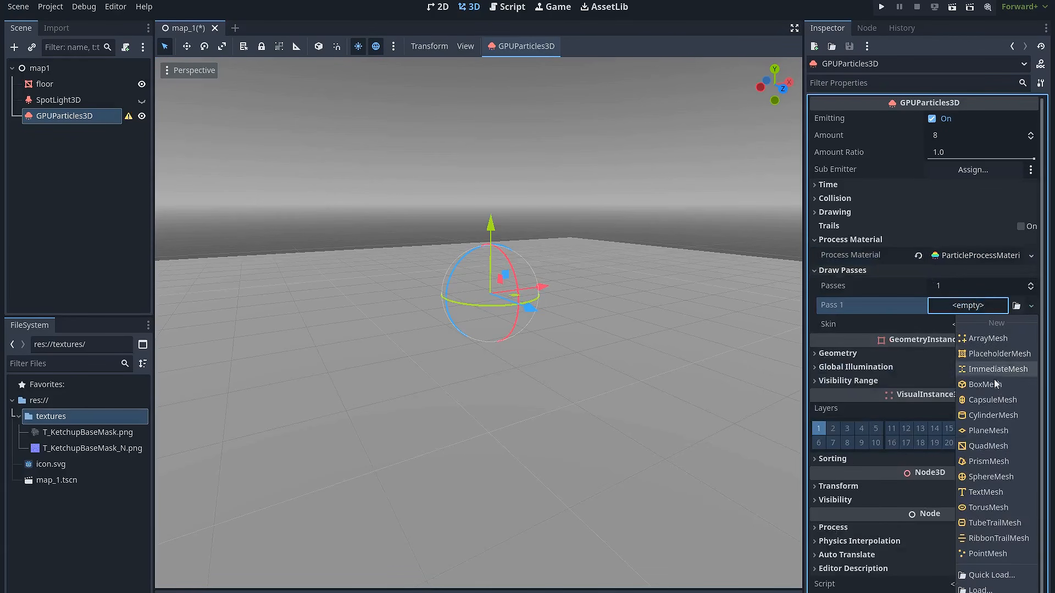
{"action": "left_click", "coordinate": [993, 448]}
- Widen the Inspector and set the process material's Lifetime Randomness to 0.5
{"action": "middle_click_drag", "start_coordinate": [494, 330], "coordinate": [522, 319]}
{"action": "left_click_drag", "start_coordinate": [490, 274], "coordinate": [575, 305]}
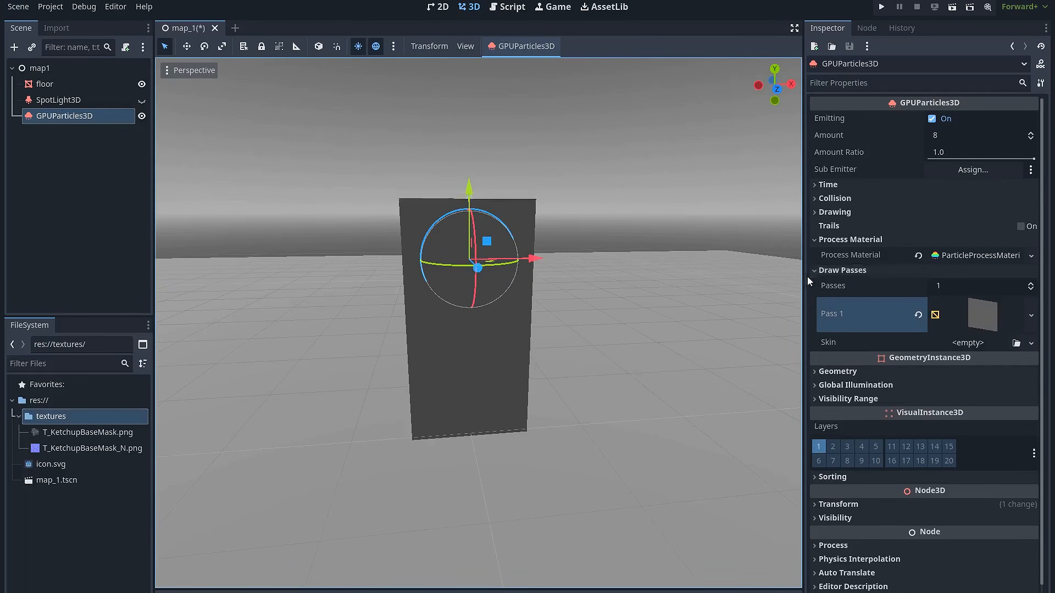
{"action": "left_click_drag", "start_coordinate": [803, 275], "coordinate": [734, 273]}
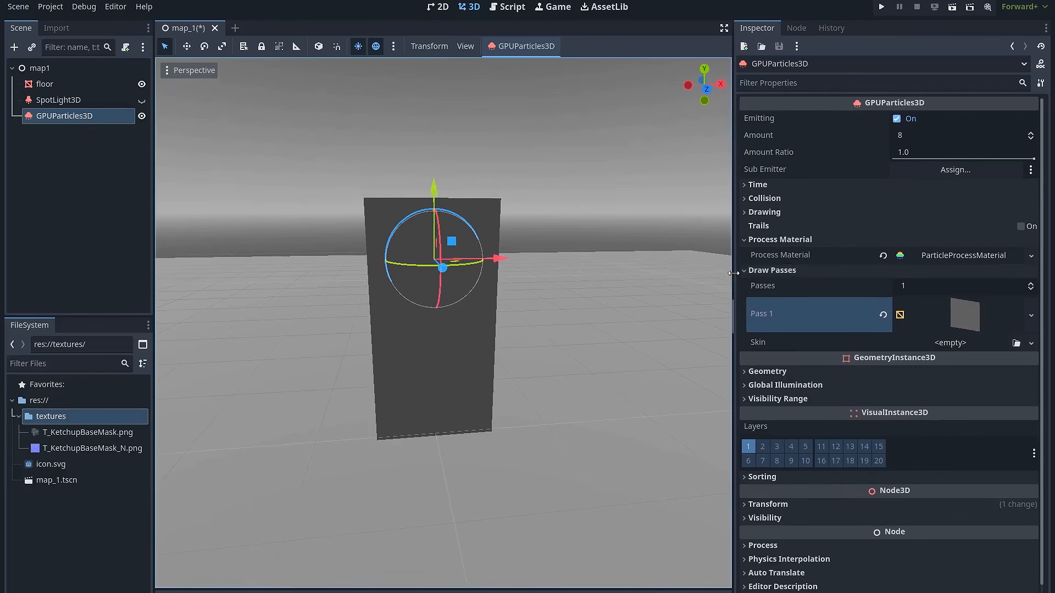
{"action": "left_click", "coordinate": [951, 256]}
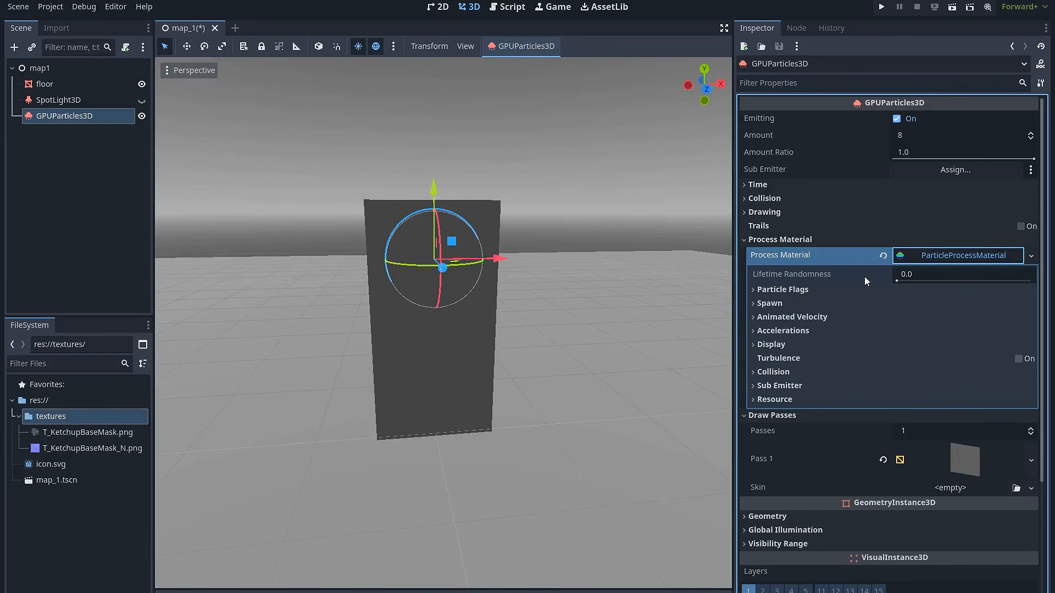
{"action": "left_click", "coordinate": [925, 277]}
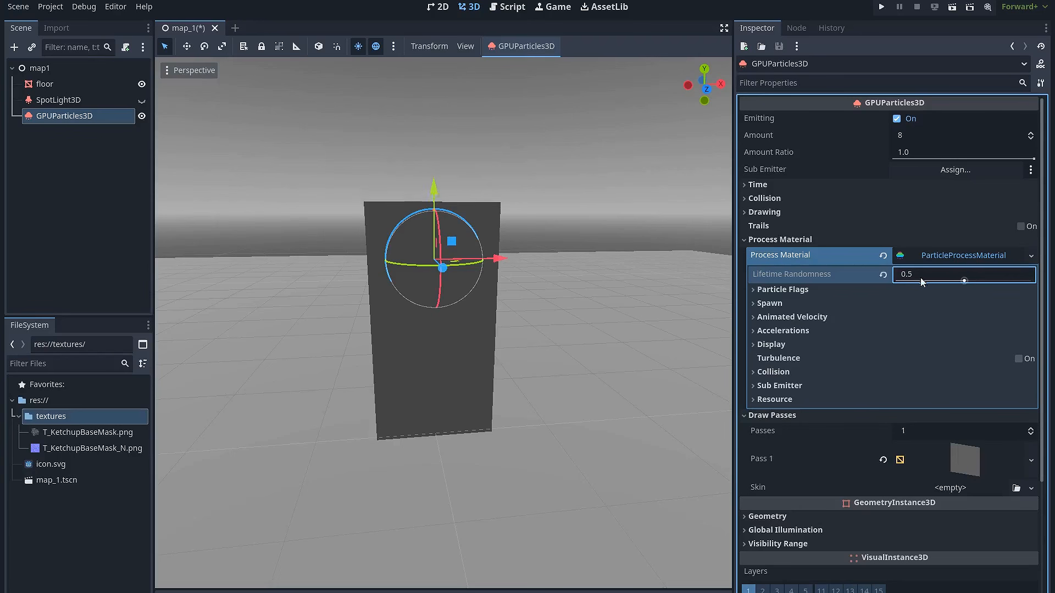
{"action": "type", "text": "0.5"}
- Set the spawn position's Emission Shape to Sphere with an Emission Sphere Radius of 0.3
{"action": "left_click", "coordinate": [838, 301]}
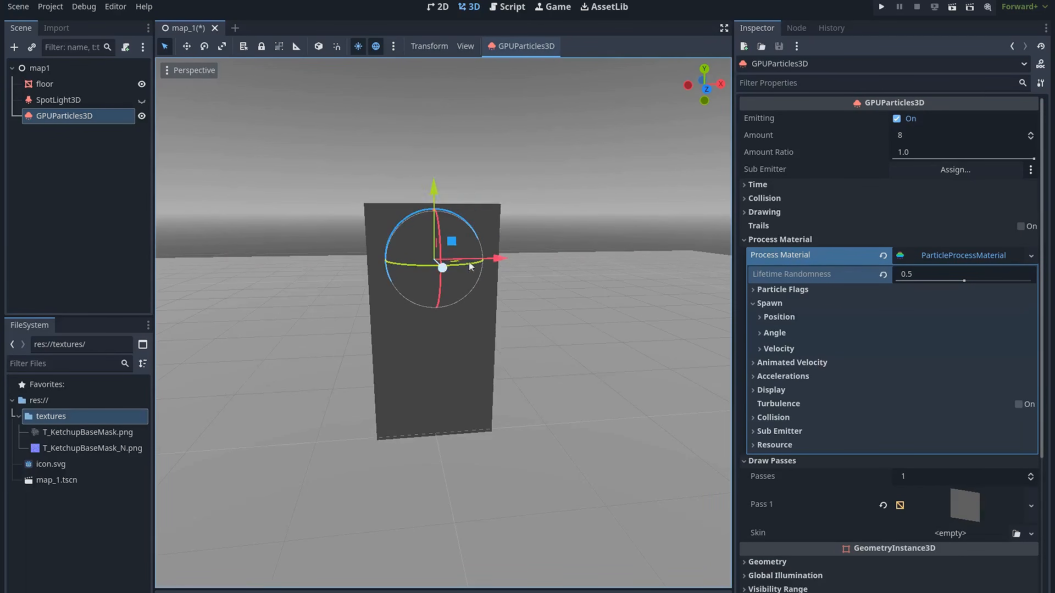
{"action": "left_click", "coordinate": [822, 319]}
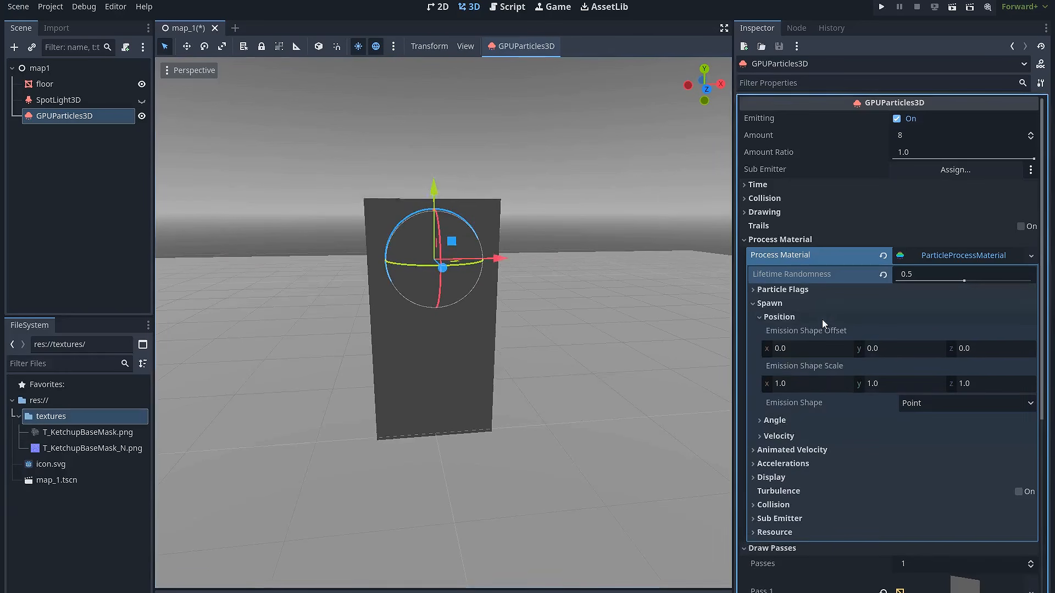
{"action": "left_click", "coordinate": [938, 404]}
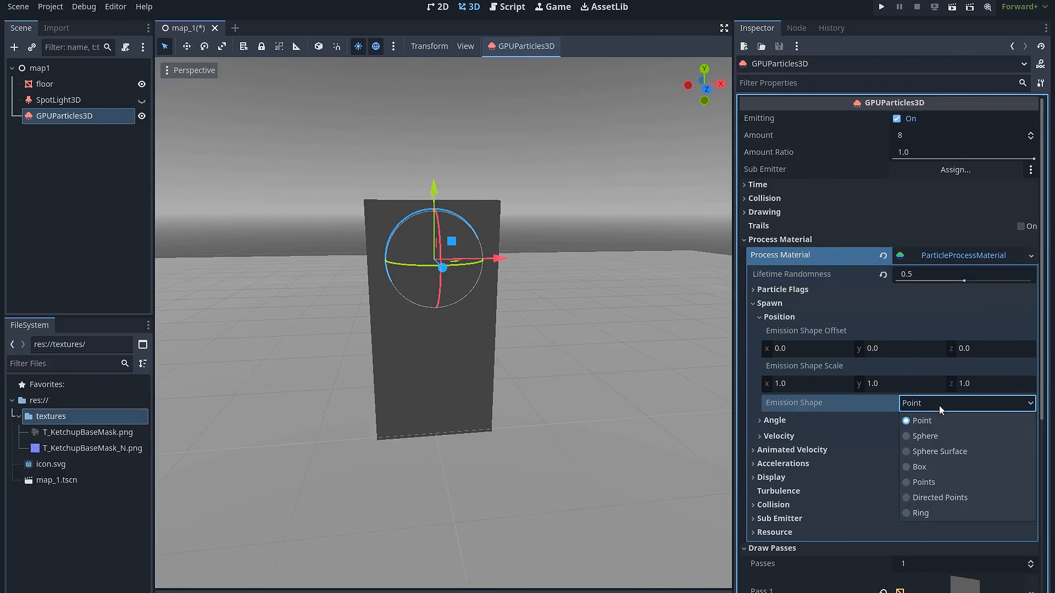
{"action": "left_click", "coordinate": [929, 437]}
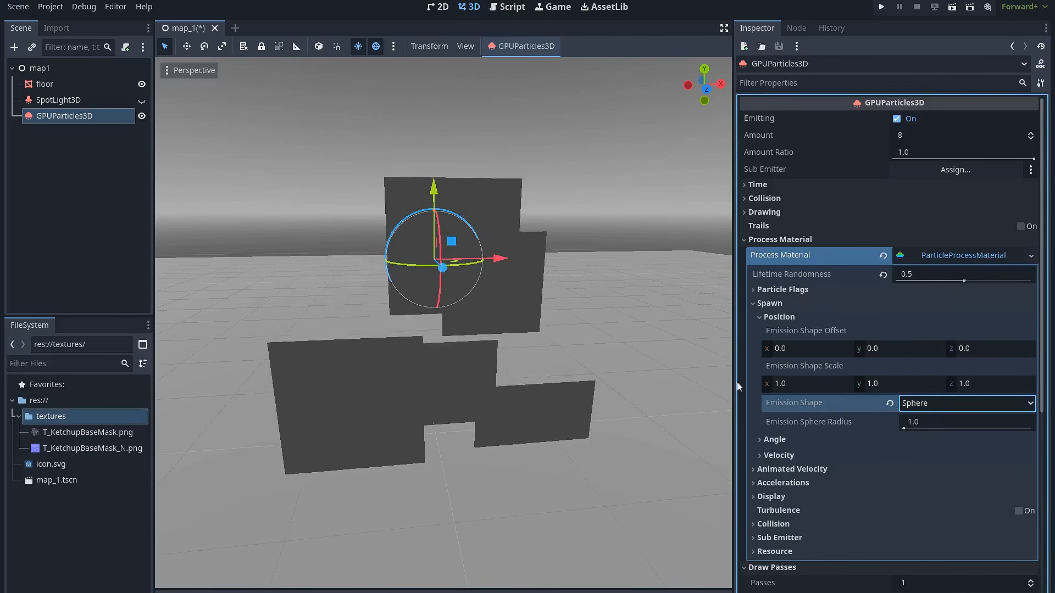
{"action": "left_click", "coordinate": [935, 422]}
{"action": "type", "text": "0.3"}
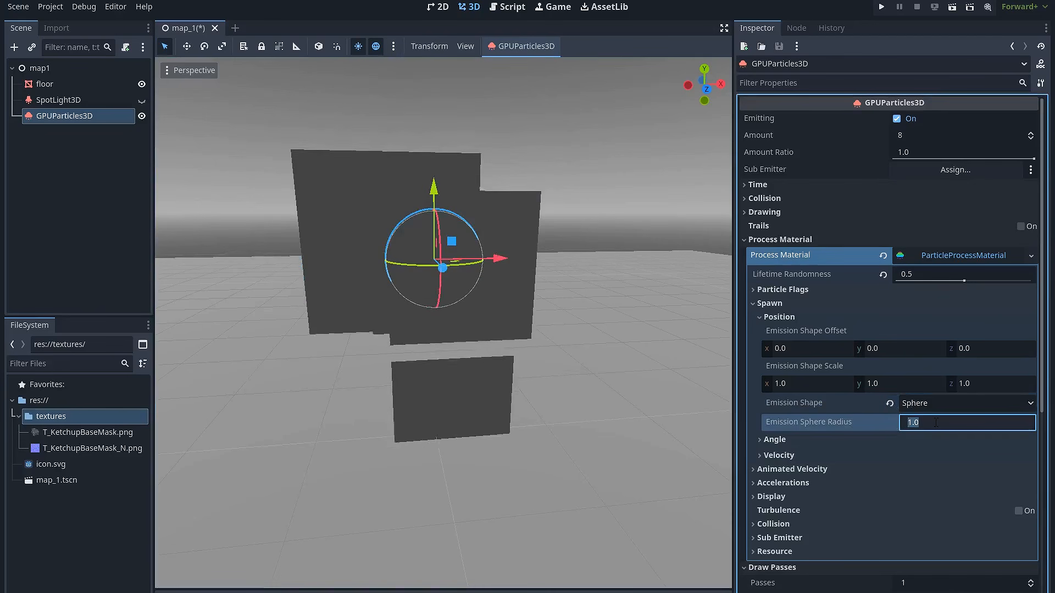
{"action": "key", "text": "Return"}
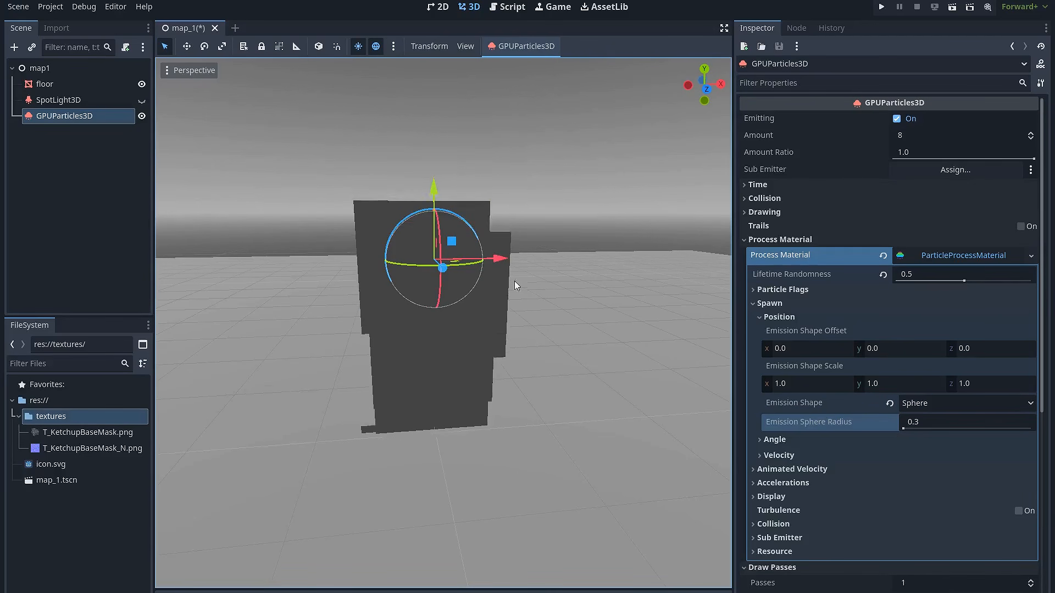
- Set the spawn Initial Velocity to a minimum of -0.5 and a maximum of 3.0
{"action": "left_click", "coordinate": [779, 456]}
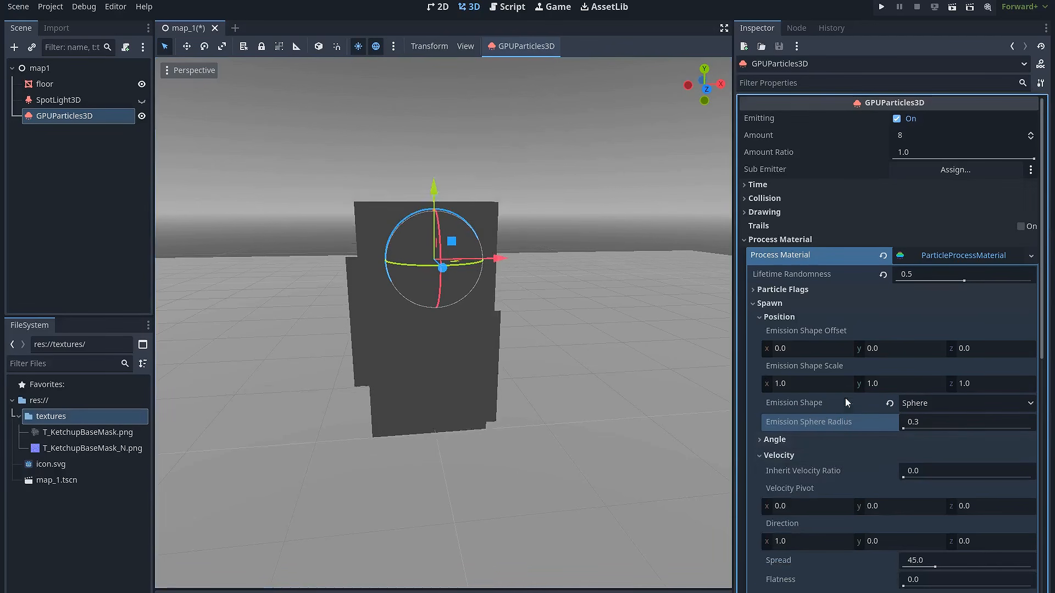
{"action": "scroll", "coordinate": [868, 379], "scroll_direction": "down", "scroll_amount": 3}
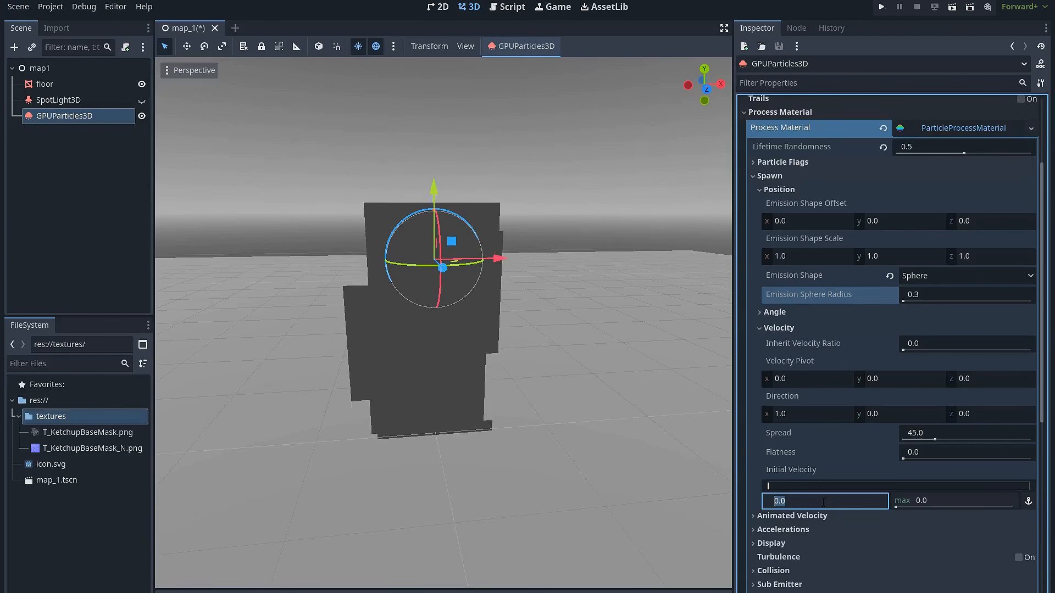
{"action": "left_click", "coordinate": [949, 502]}
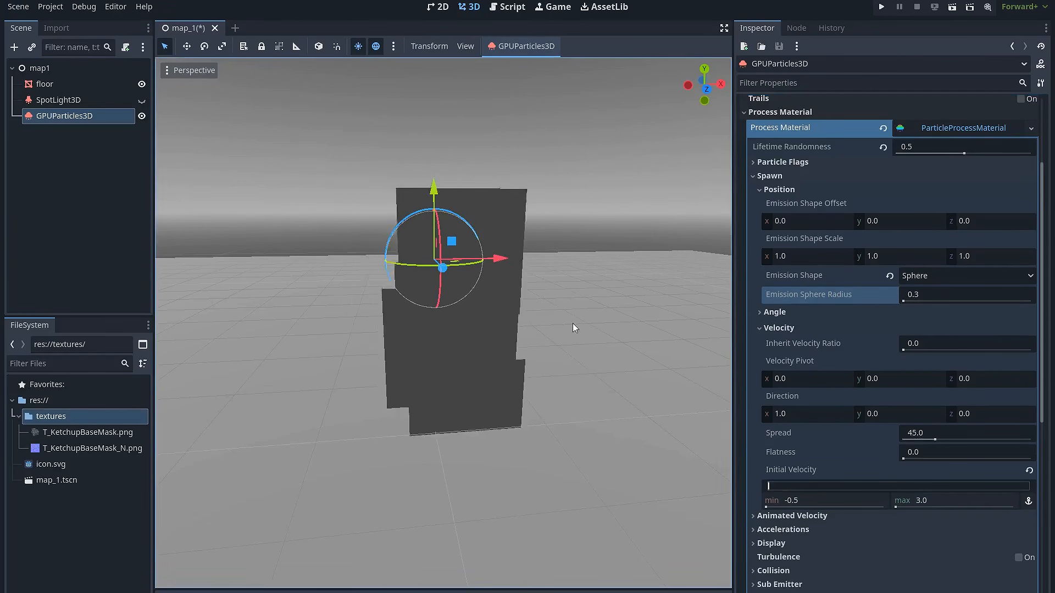
- Set the spawn velocity Direction to 0, 1, 0 and the Spread to 10
{"action": "middle_click_drag", "start_coordinate": [534, 381], "coordinate": [568, 404]}
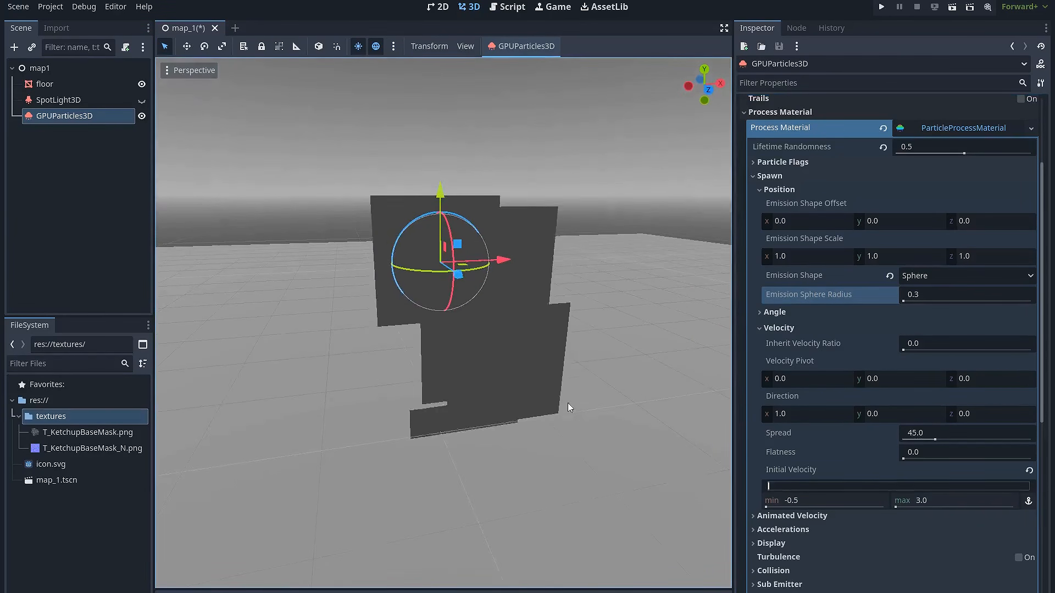
{"action": "left_click", "coordinate": [896, 416]}
{"action": "type", "text": "1"}
{"action": "left_click", "coordinate": [794, 416]}
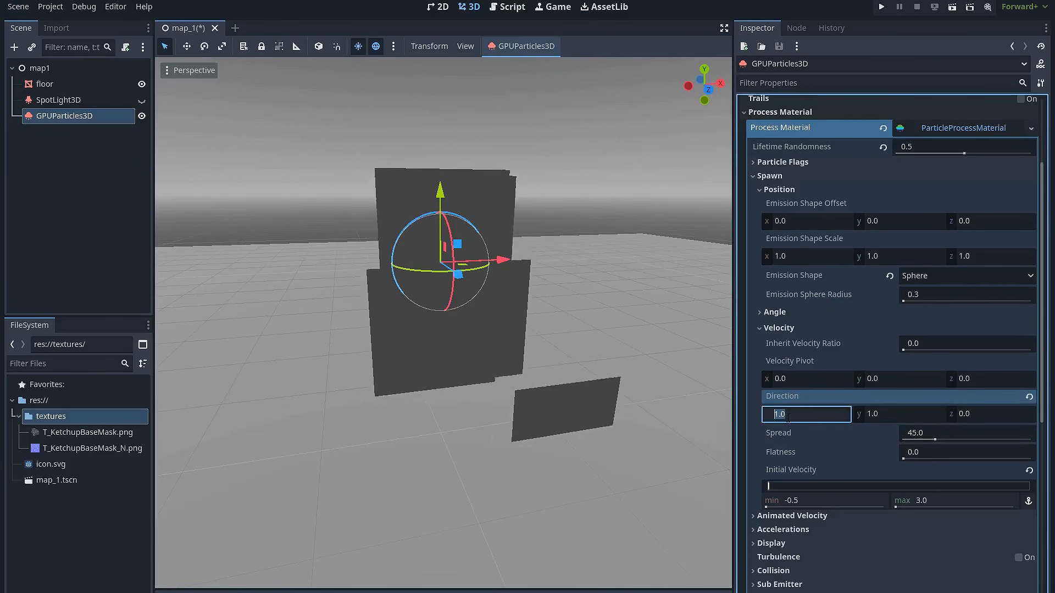
{"action": "type", "text": "0"}
{"action": "key", "text": "Return"}
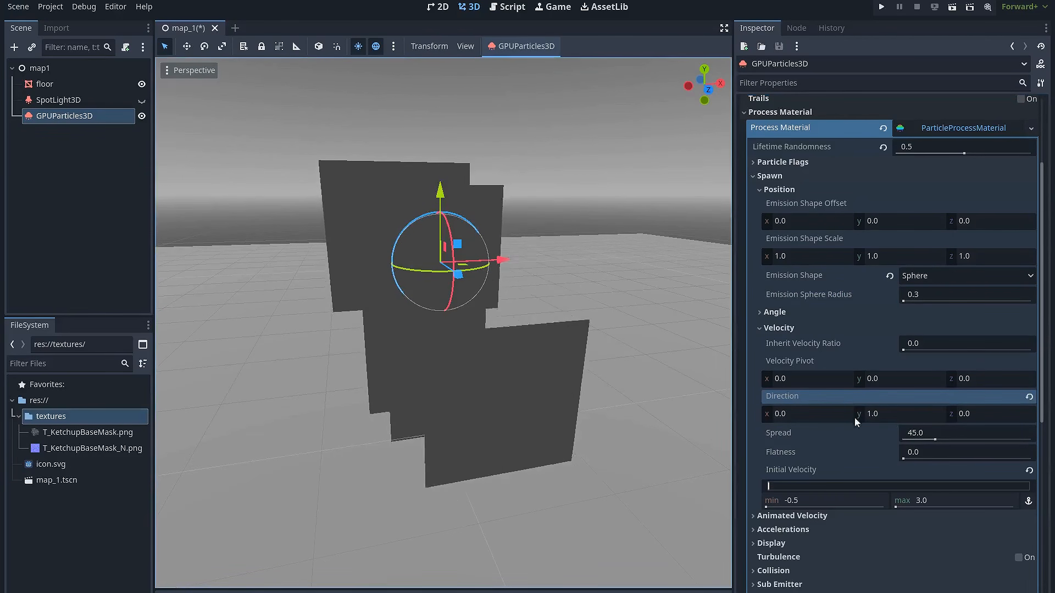
{"action": "left_click", "coordinate": [917, 434]}
{"action": "type", "text": "10"}
{"action": "key", "text": "Return"}
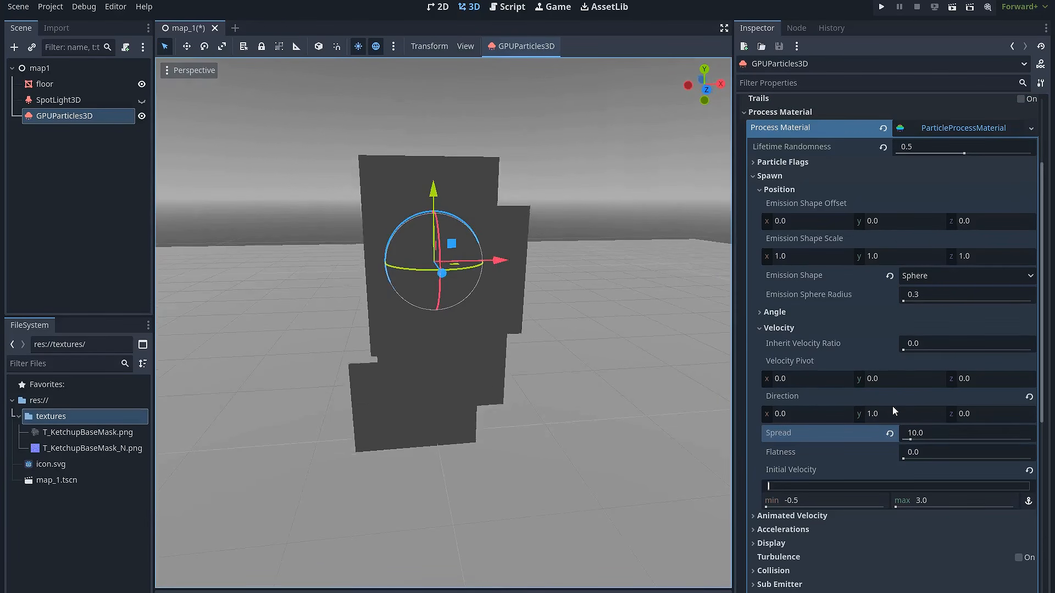
- Set the maximum Radial Velocity under Animated Velocity to 0.4
{"action": "scroll", "coordinate": [893, 407], "scroll_direction": "down", "scroll_amount": 2}
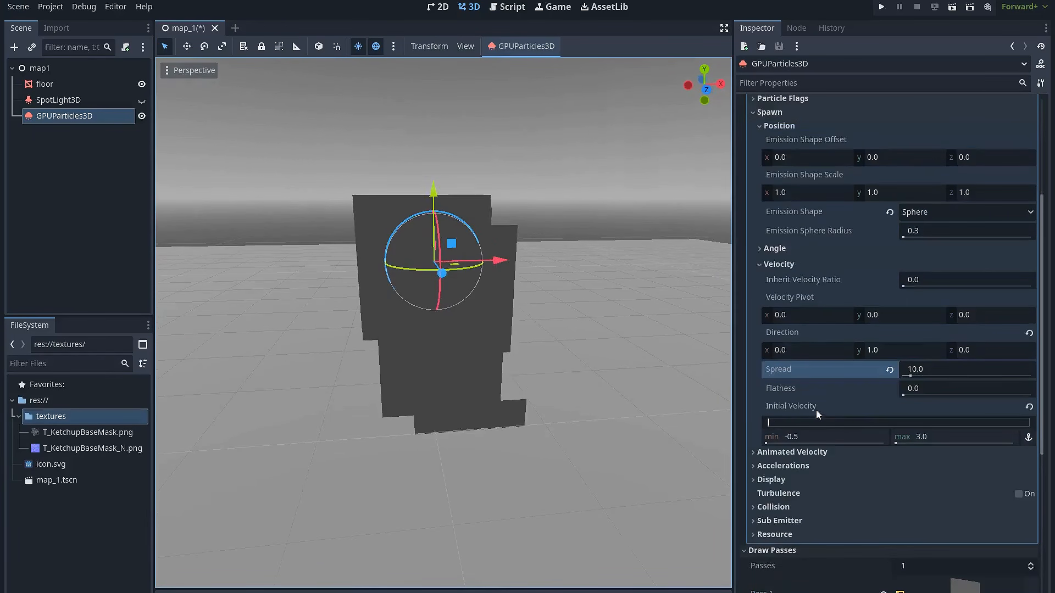
{"action": "left_click", "coordinate": [816, 454]}
{"action": "scroll", "coordinate": [808, 442], "scroll_direction": "down", "scroll_amount": 2}
{"action": "left_click", "coordinate": [785, 450]}
{"action": "scroll", "coordinate": [813, 451], "scroll_direction": "down", "scroll_amount": 2}
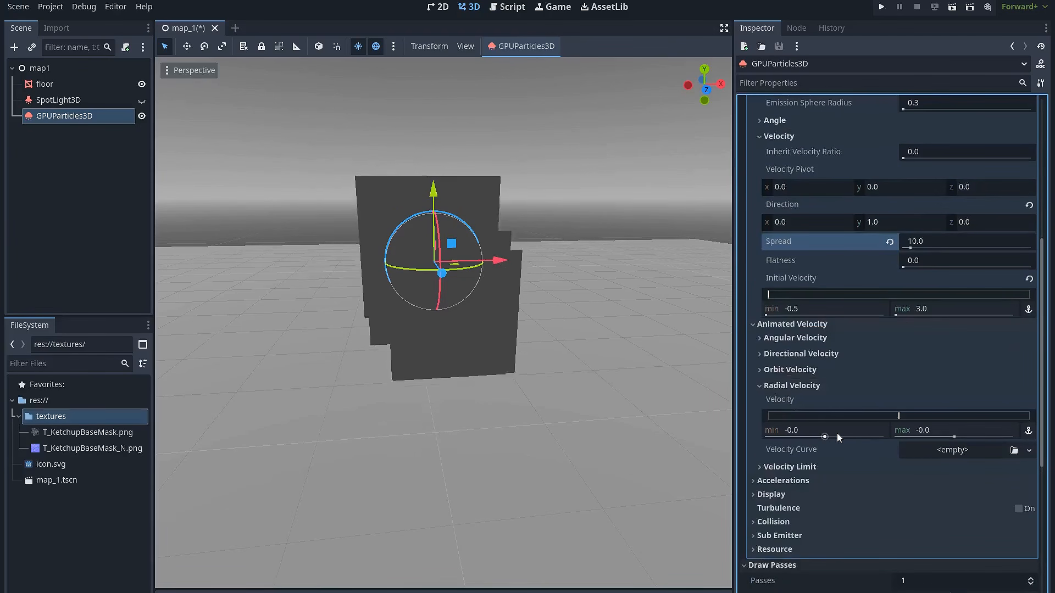
{"action": "left_click", "coordinate": [934, 431]}
{"action": "type", "text": "-4"}
{"action": "key", "text": "Return"}
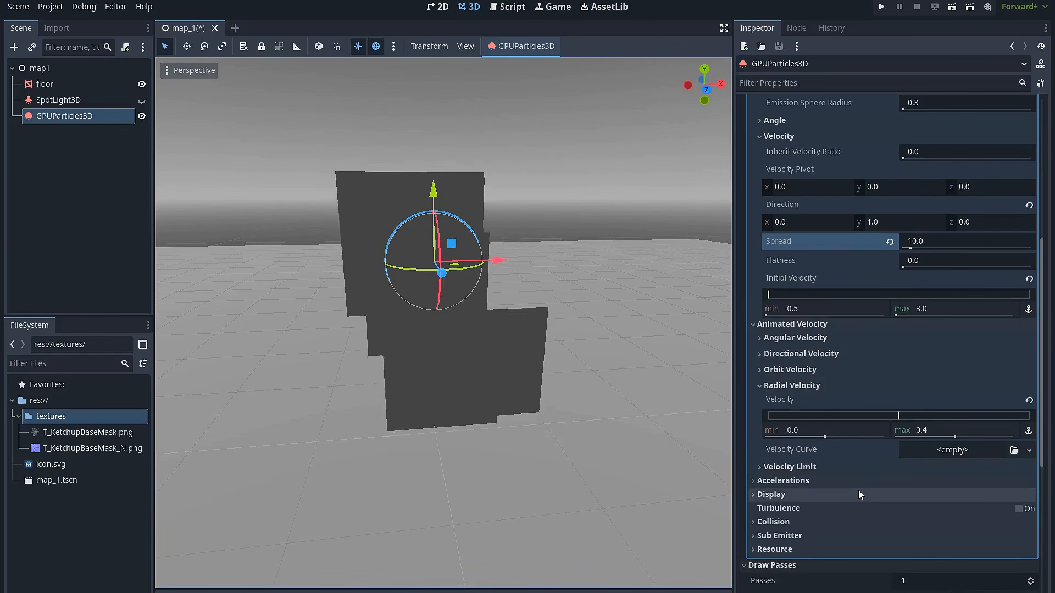
- Set the particles' display Scale to a minimum of 0.5 and a maximum of 1.2
{"action": "left_click", "coordinate": [832, 497]}
{"action": "scroll", "coordinate": [869, 439], "scroll_direction": "down", "scroll_amount": 2}
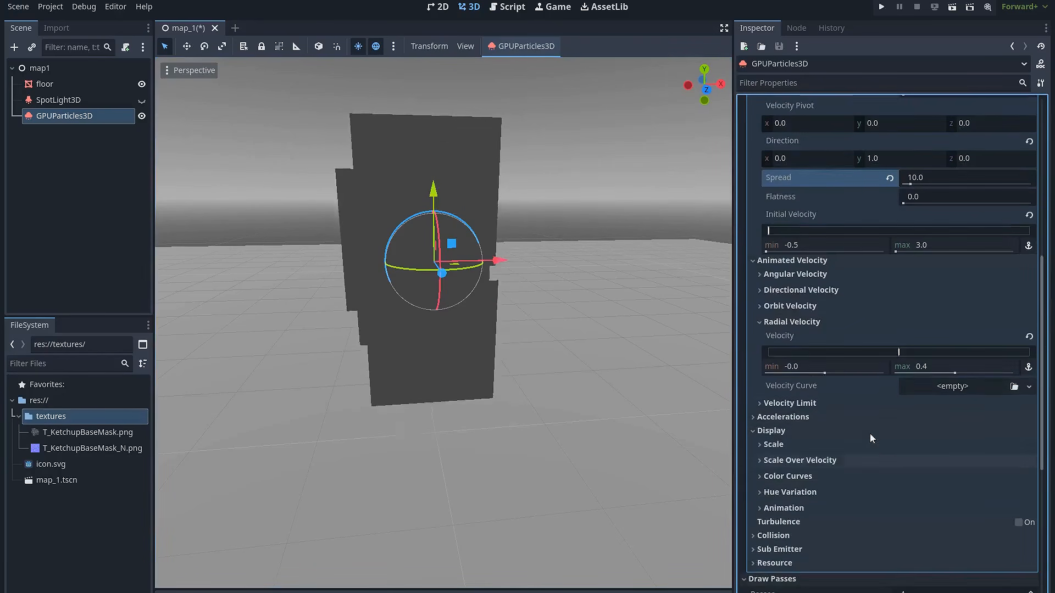
{"action": "scroll", "coordinate": [869, 438], "scroll_direction": "down", "scroll_amount": 2}
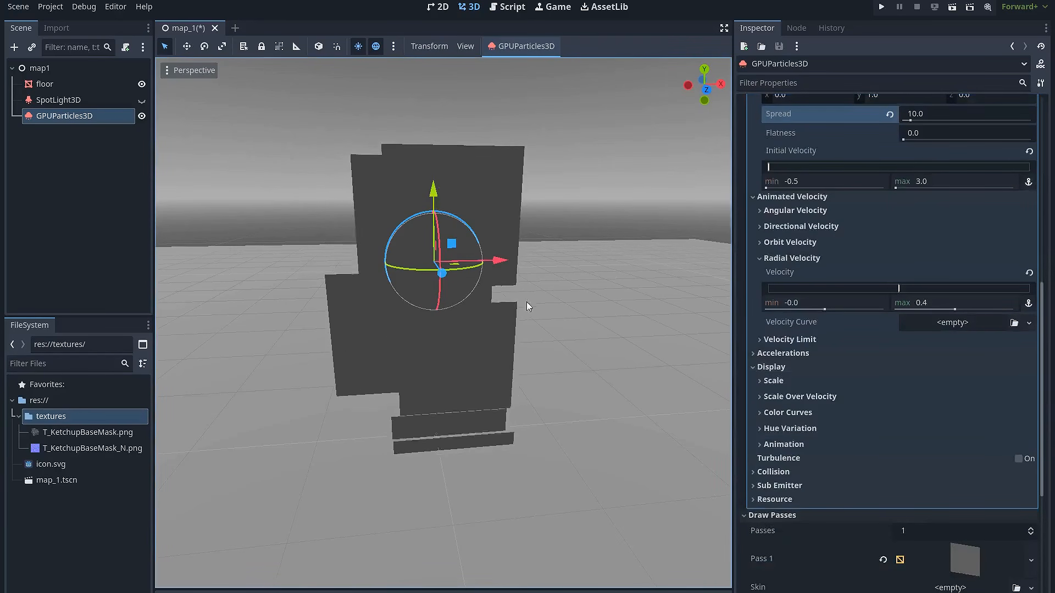
{"action": "left_click", "coordinate": [793, 379]}
{"action": "scroll", "coordinate": [824, 385], "scroll_direction": "down", "scroll_amount": 2}
{"action": "left_click", "coordinate": [846, 364]}
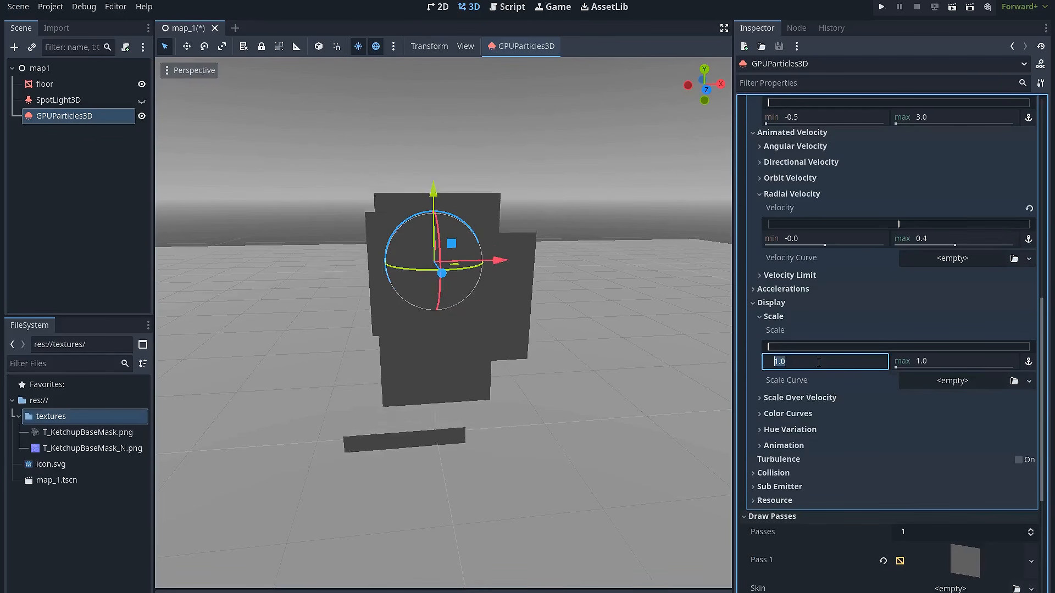
{"action": "type", "text": ".5"}
{"action": "left_click", "coordinate": [958, 365]}
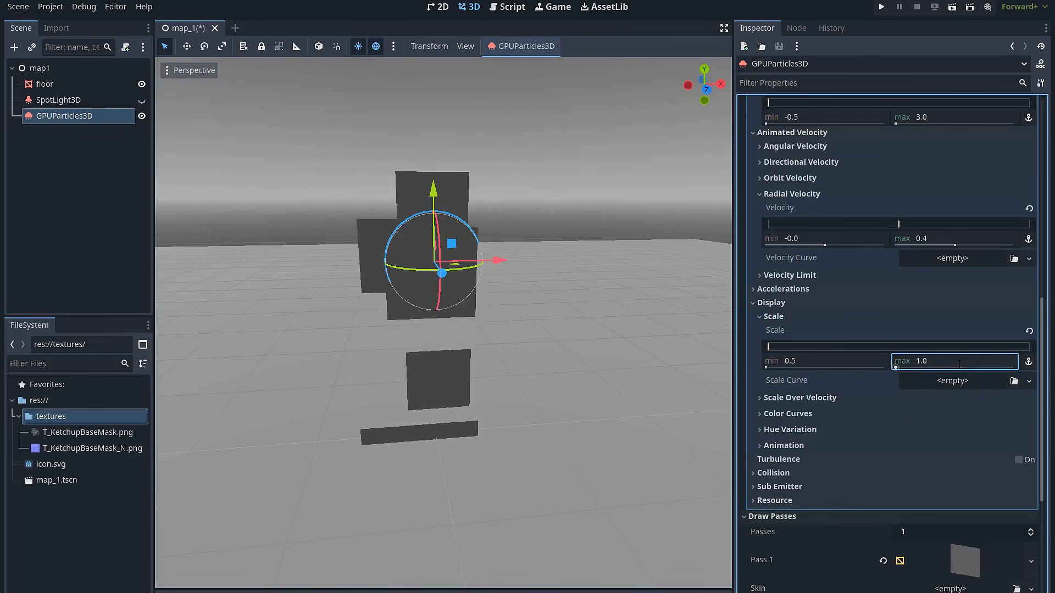
{"action": "type", "text": "1.2"}
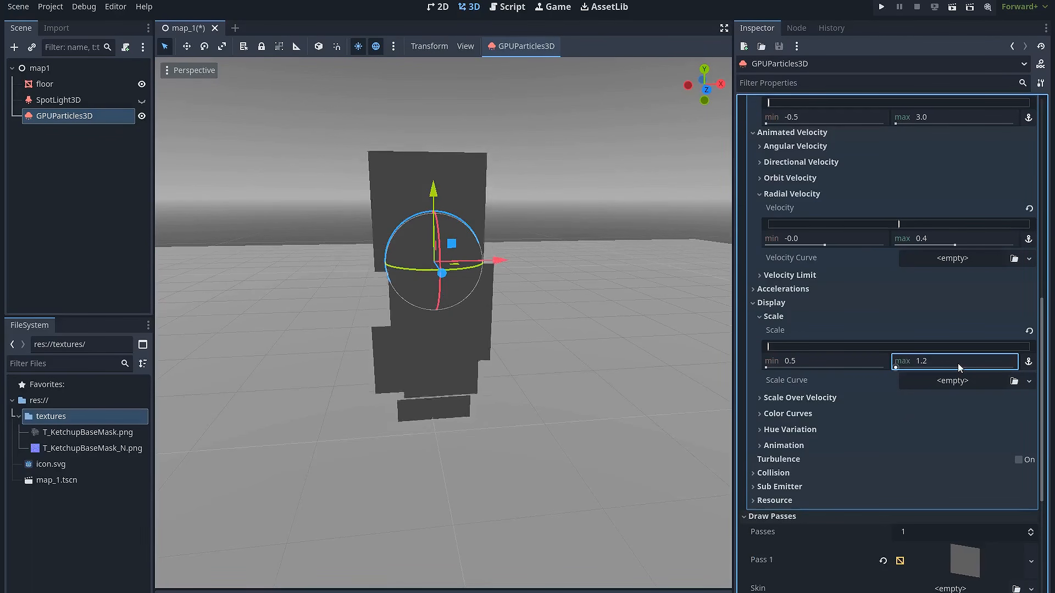
- Give the Scale Curve a new CurveTexture and shape its curve to rise steeply from 0, at about 70°, and ease into 1
{"action": "left_click", "coordinate": [934, 381]}
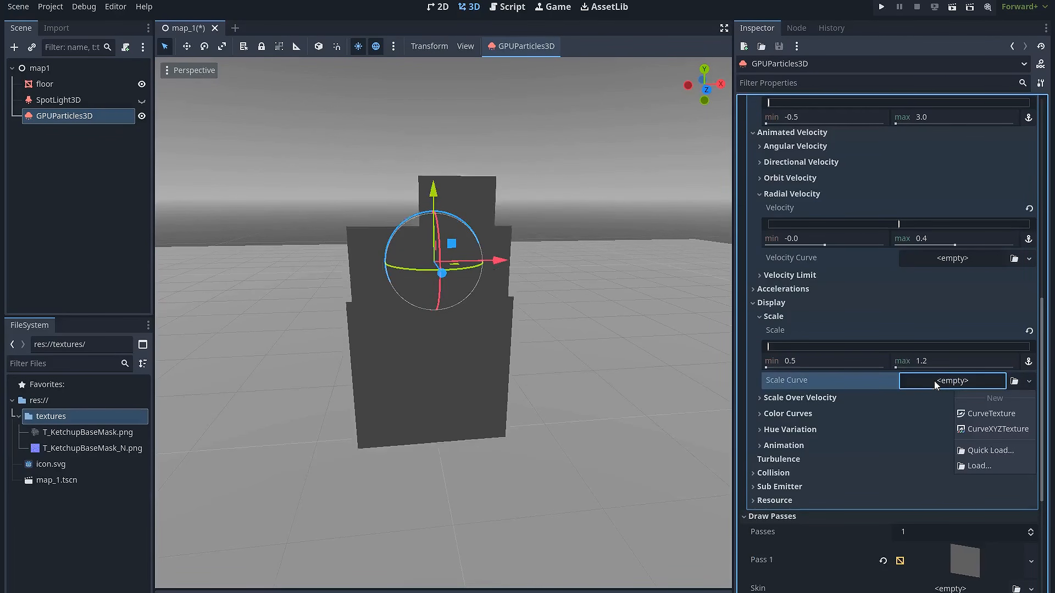
{"action": "left_click", "coordinate": [981, 413]}
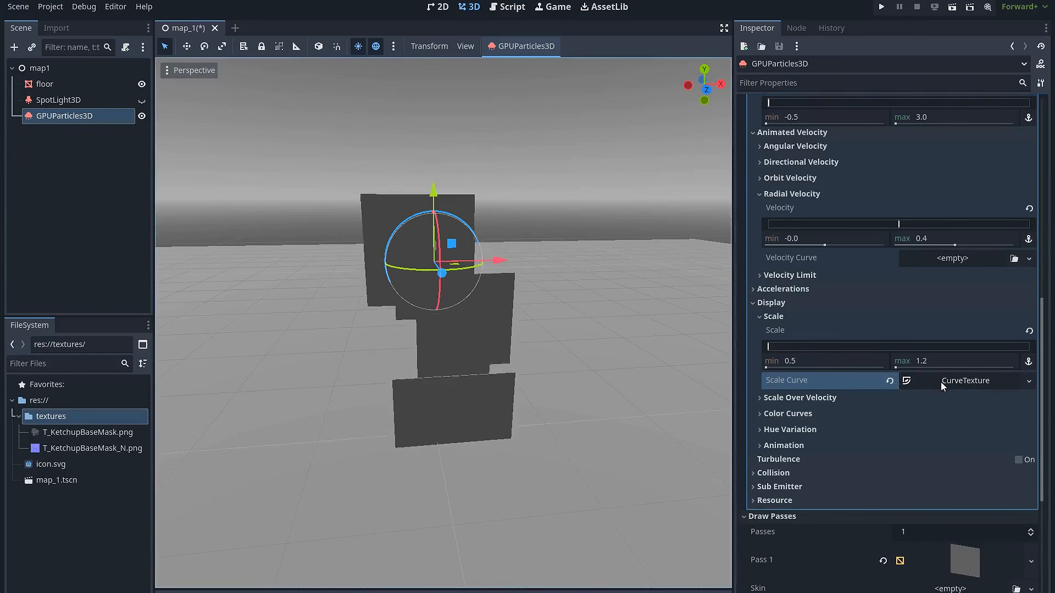
{"action": "left_click", "coordinate": [942, 383]}
{"action": "left_click", "coordinate": [946, 430]}
{"action": "left_click_drag", "start_coordinate": [776, 369], "coordinate": [765, 461]}
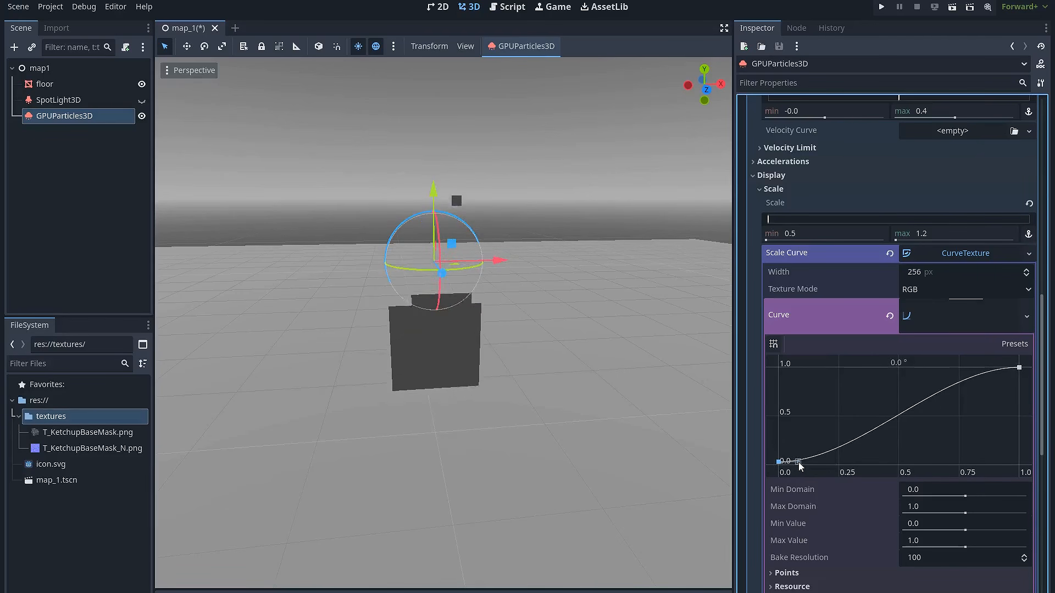
{"action": "left_click_drag", "start_coordinate": [797, 439], "coordinate": [800, 439]}
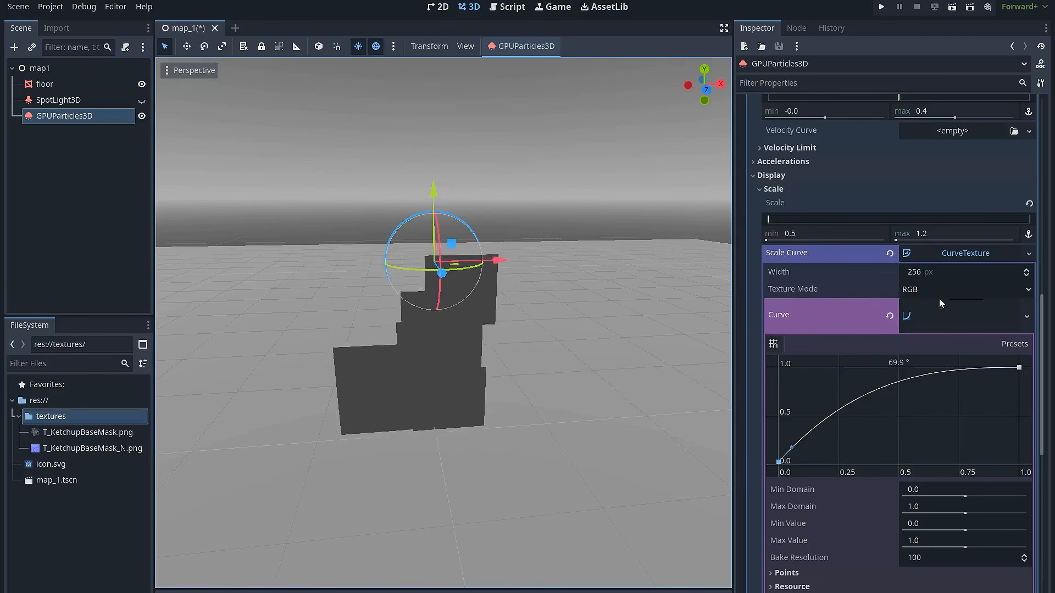
- Set the emitter's particle Amount to 30 and its Fixed FPS to 60
{"action": "scroll", "coordinate": [938, 299], "scroll_direction": "up", "scroll_amount": 15}
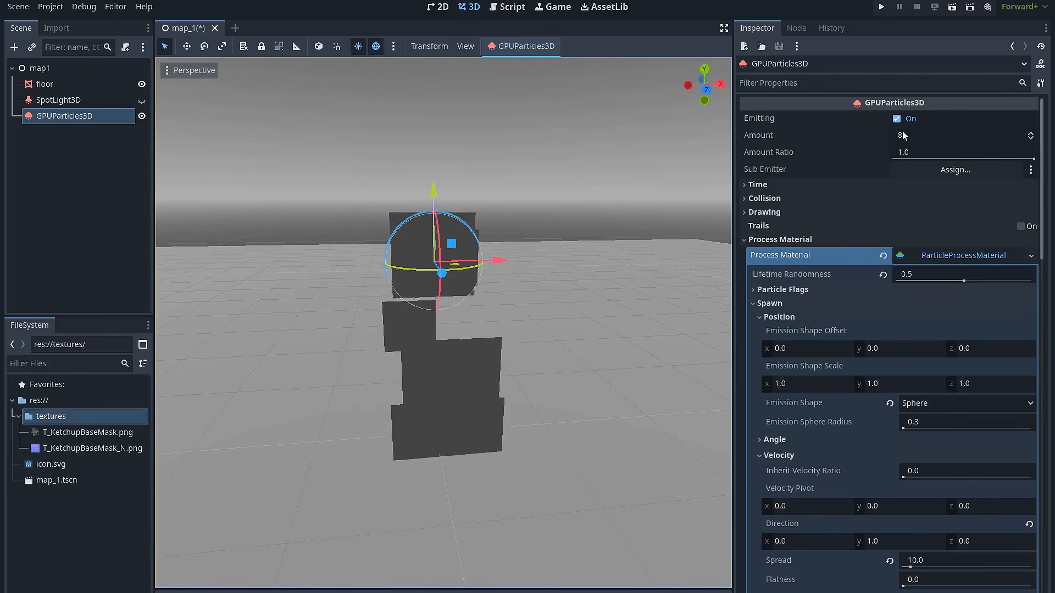
{"action": "left_click", "coordinate": [921, 133]}
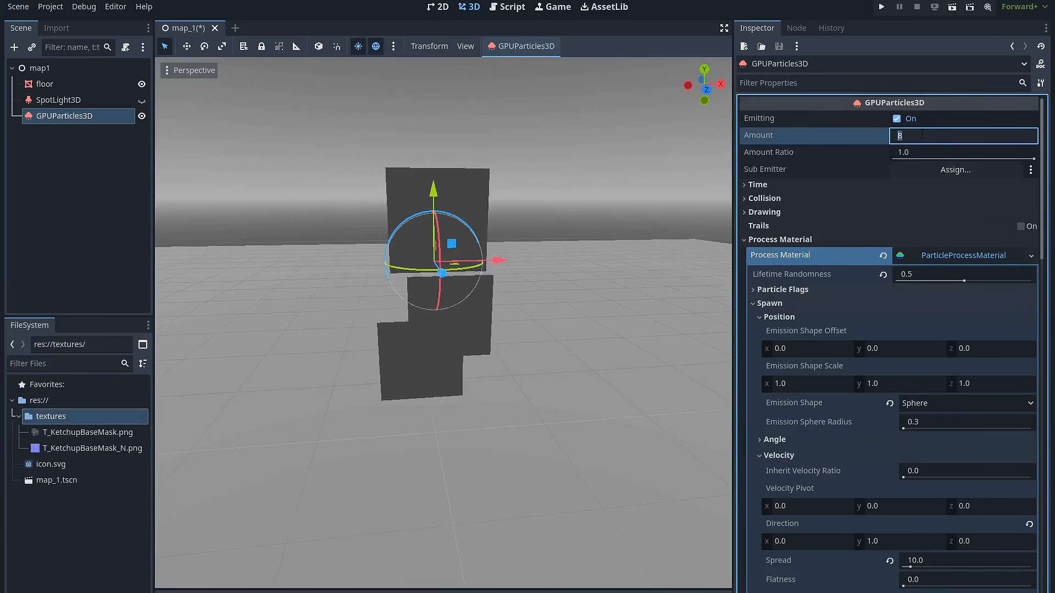
{"action": "type", "text": "30"}
{"action": "key", "text": "Return"}
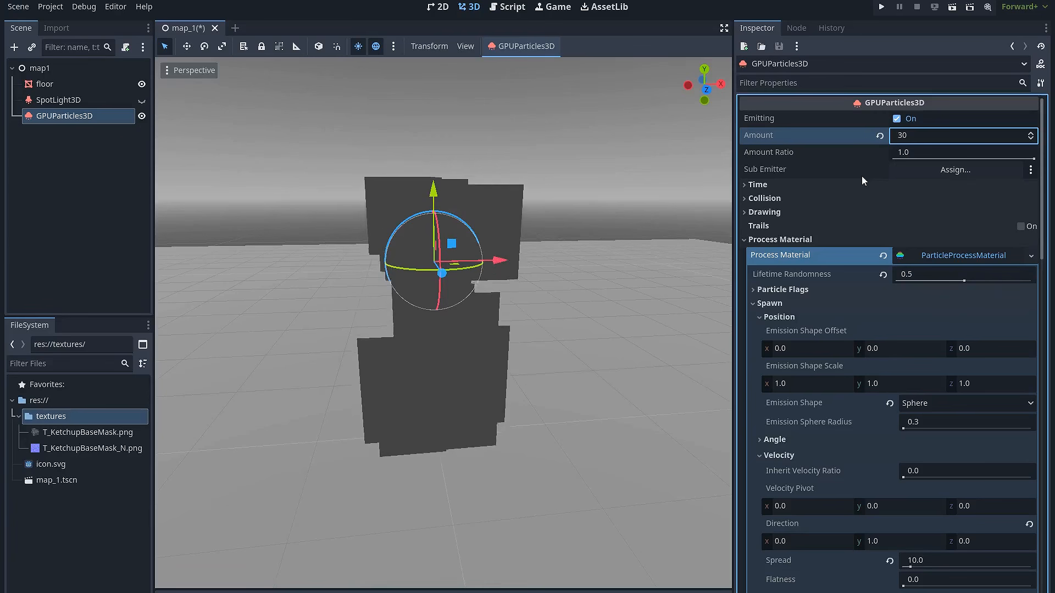
{"action": "left_click", "coordinate": [866, 186]}
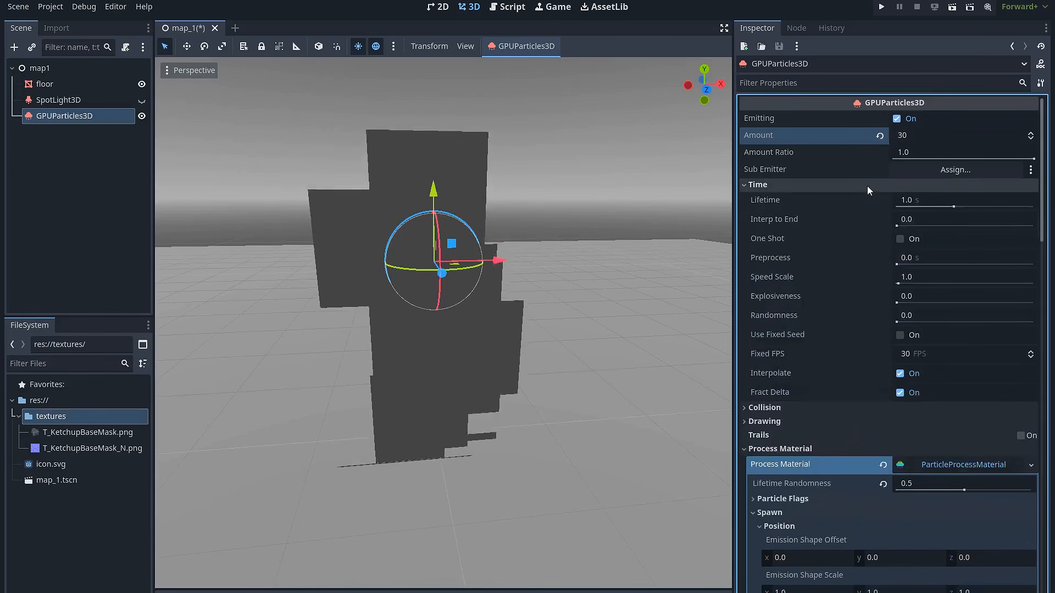
{"action": "left_click", "coordinate": [927, 355]}
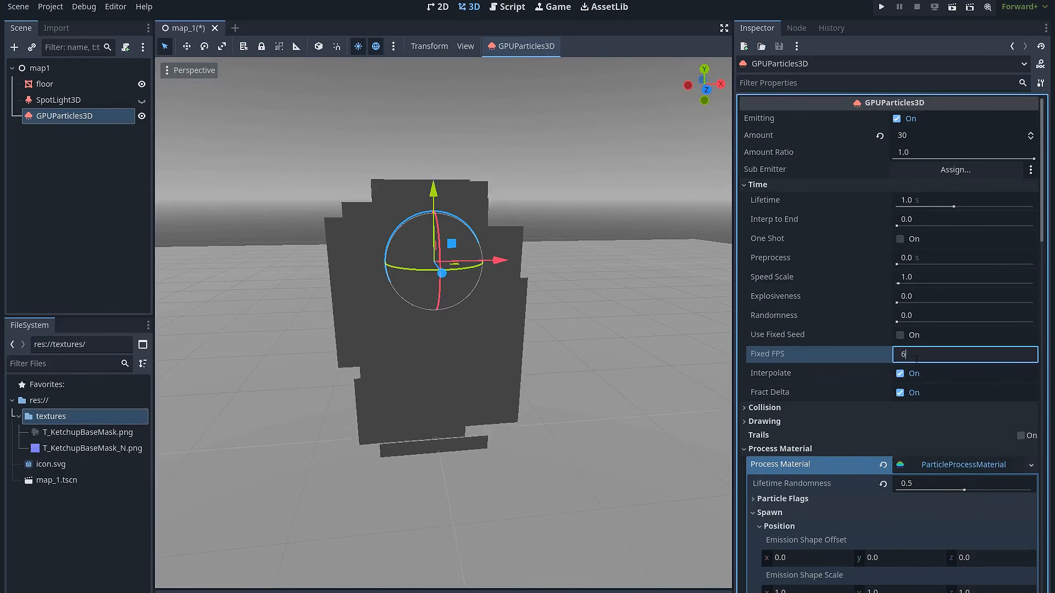
{"action": "type", "text": "60"}
{"action": "key", "text": "Return"}
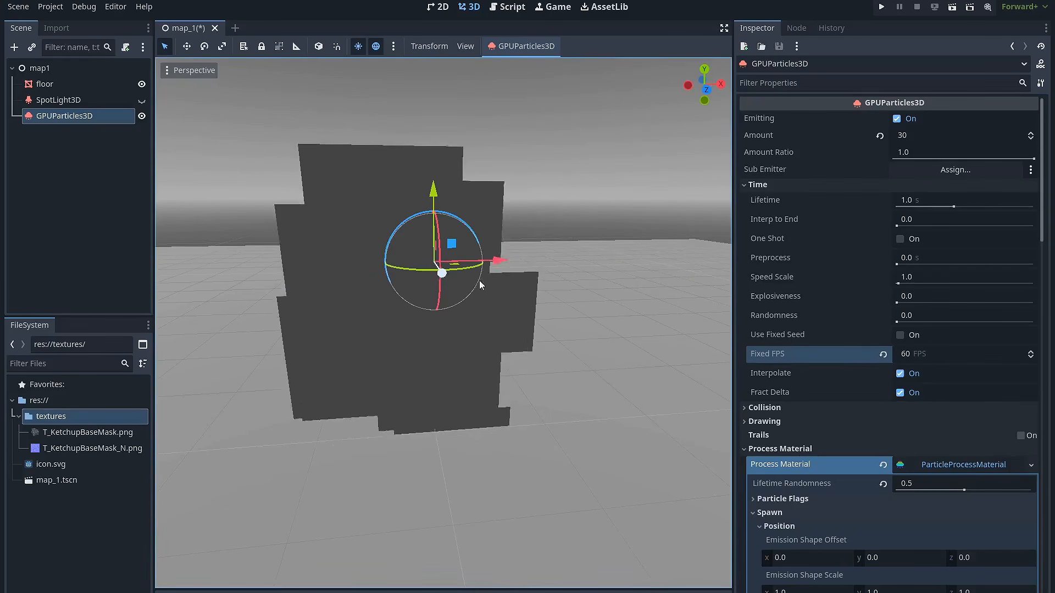
- Collapse the process material, assign a new StandardMaterial3D as the particles' Material Override, and expand it for editing
{"action": "scroll", "coordinate": [537, 328], "scroll_direction": "down", "scroll_amount": 3}
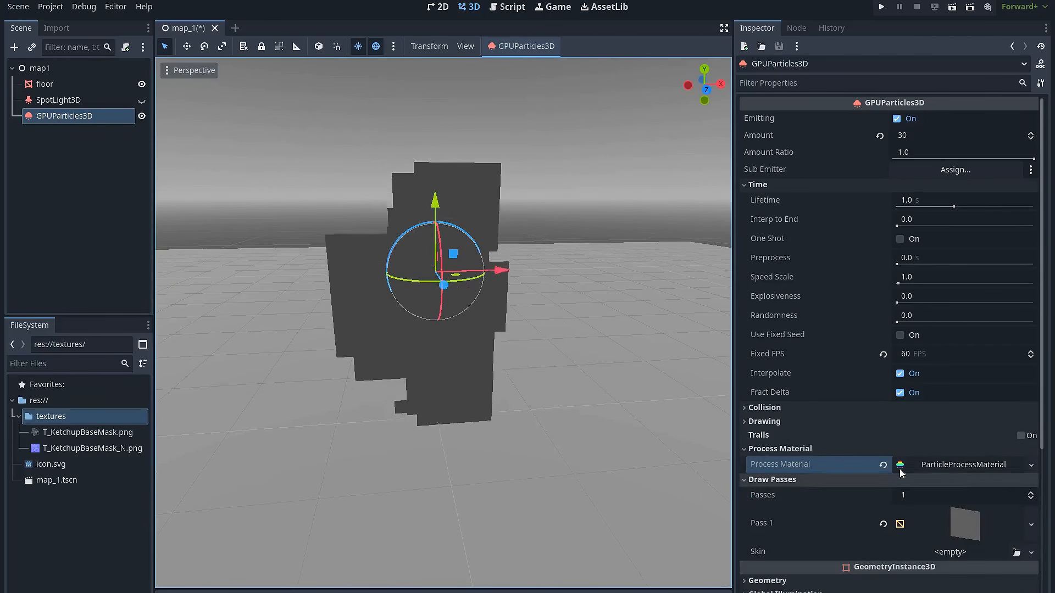
{"action": "middle_click_drag", "start_coordinate": [522, 344], "coordinate": [490, 361]}
{"action": "scroll", "coordinate": [490, 361], "scroll_direction": "up", "scroll_amount": 2}
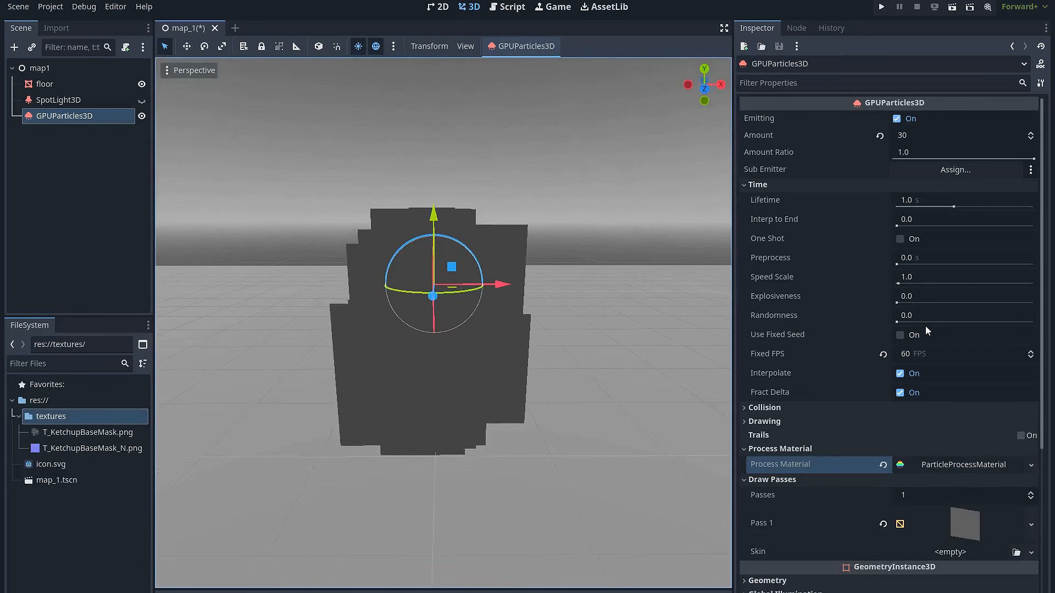
{"action": "scroll", "coordinate": [922, 322], "scroll_direction": "down", "scroll_amount": 5}
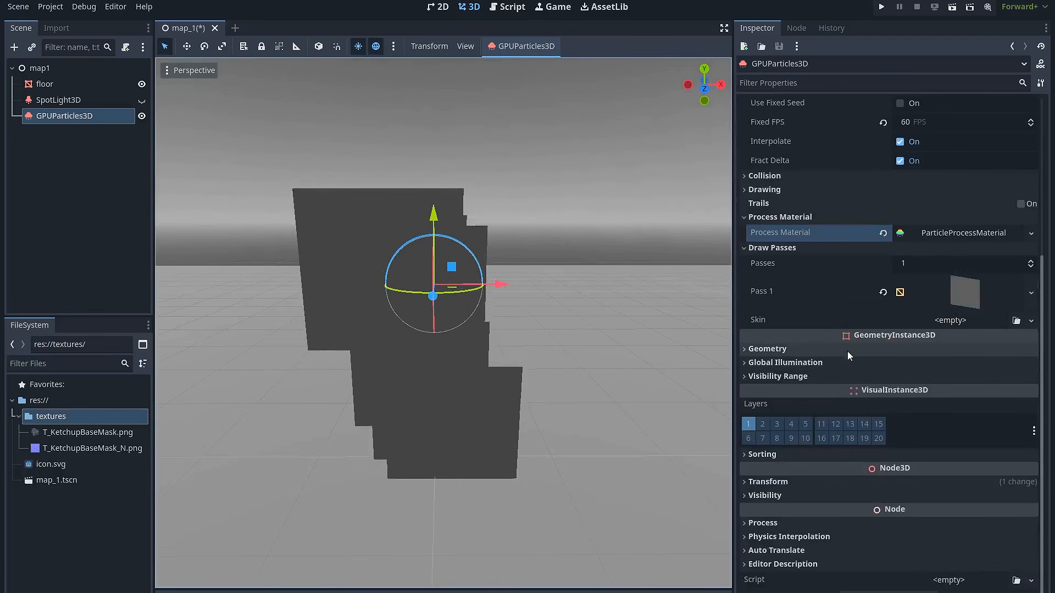
{"action": "left_click", "coordinate": [848, 352]}
{"action": "left_click", "coordinate": [967, 366]}
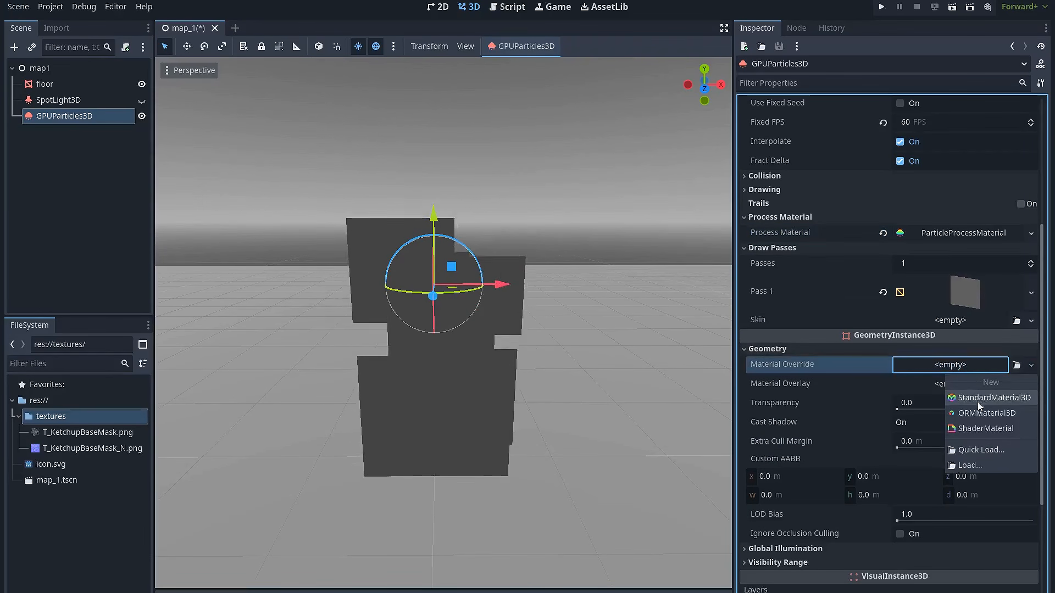
{"action": "left_click", "coordinate": [979, 398]}
{"action": "left_click", "coordinate": [959, 366]}
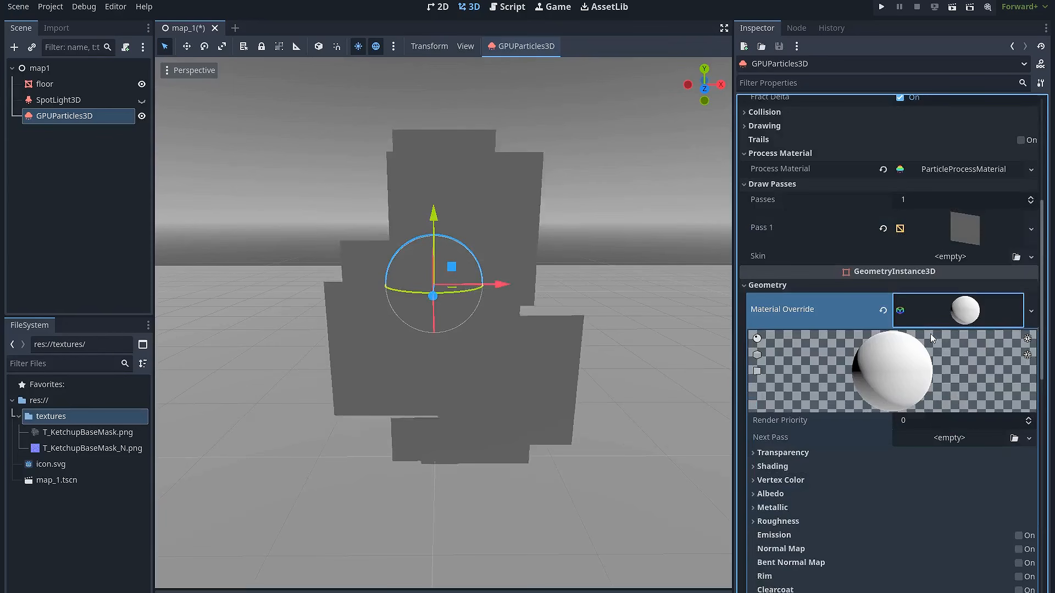
- Set the override material's Billboard mode to Particle Billboard and turn on Keep Scale
{"action": "scroll", "coordinate": [916, 322], "scroll_direction": "down", "scroll_amount": 3}
{"action": "scroll", "coordinate": [897, 325], "scroll_direction": "down", "scroll_amount": 4}
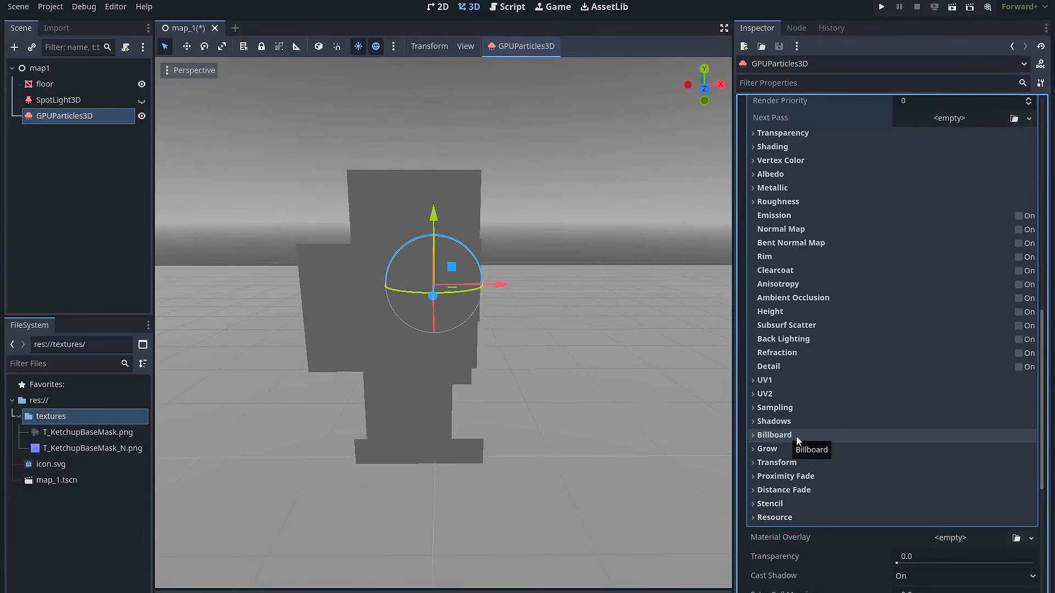
{"action": "left_click", "coordinate": [789, 434]}
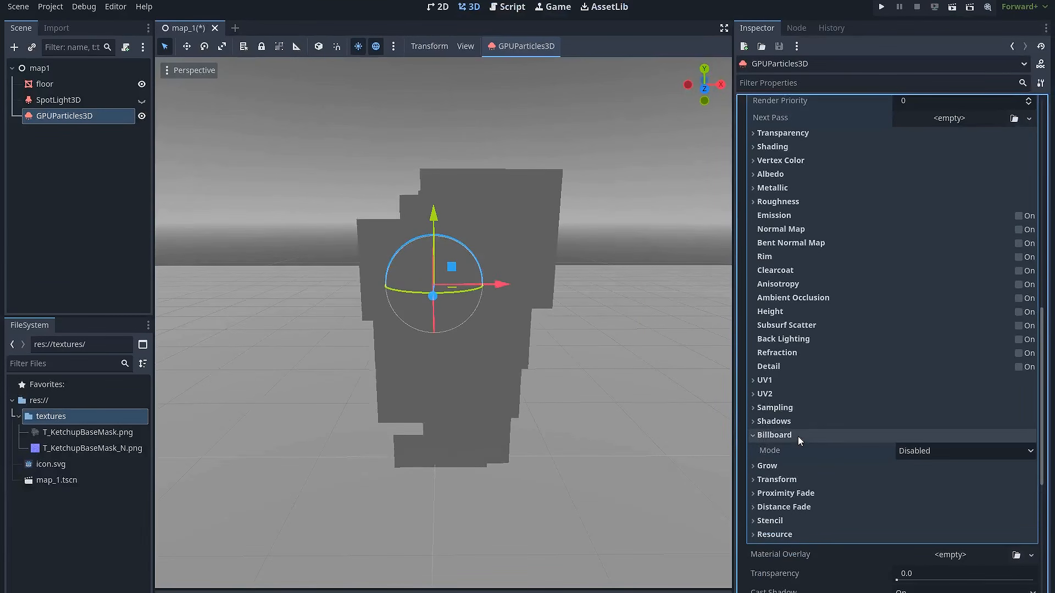
{"action": "left_click", "coordinate": [935, 453]}
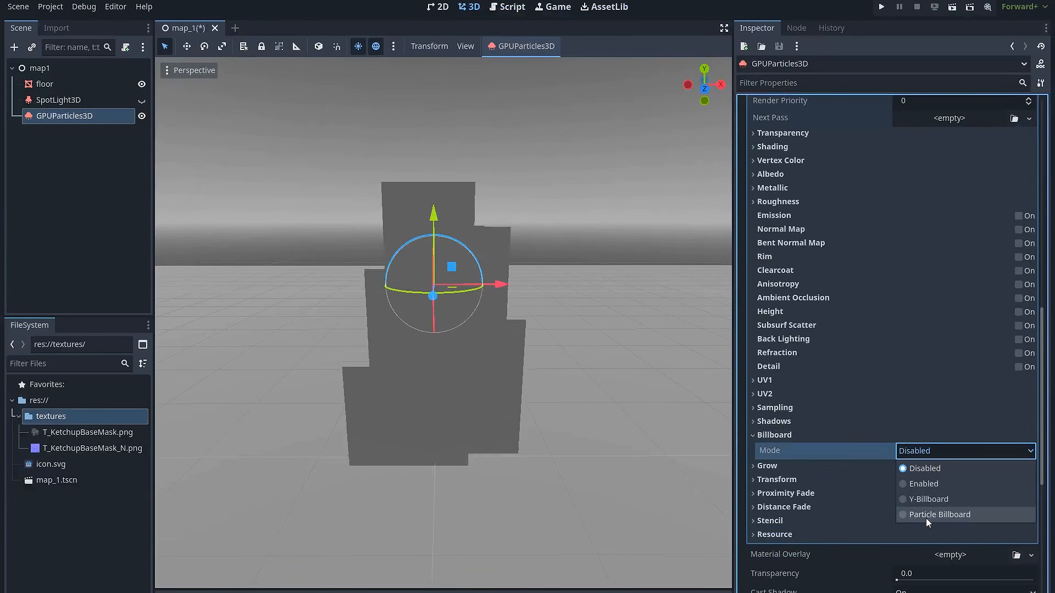
{"action": "left_click", "coordinate": [941, 515]}
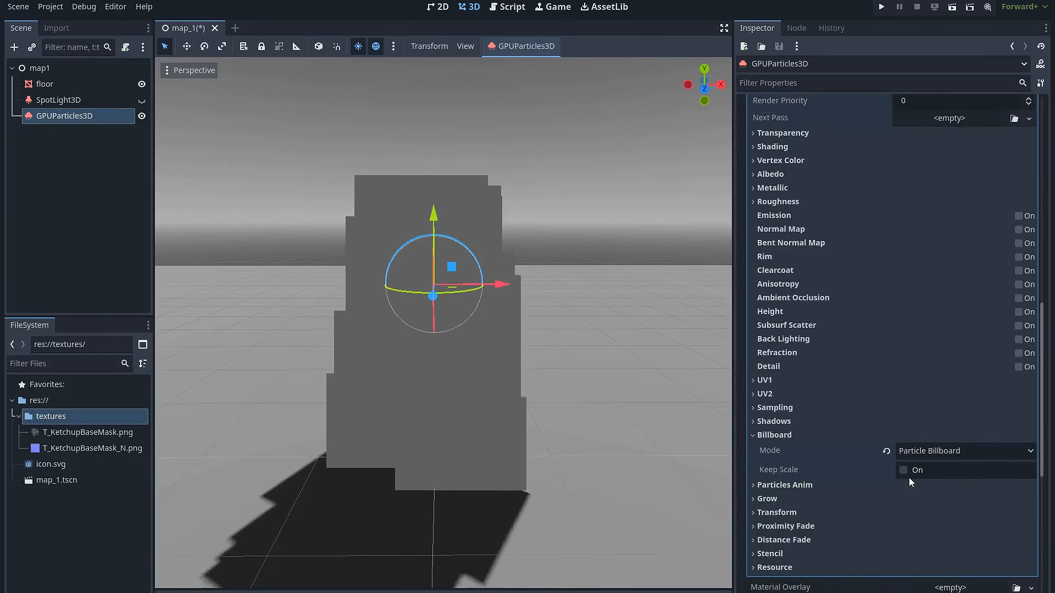
{"action": "left_click", "coordinate": [905, 470]}
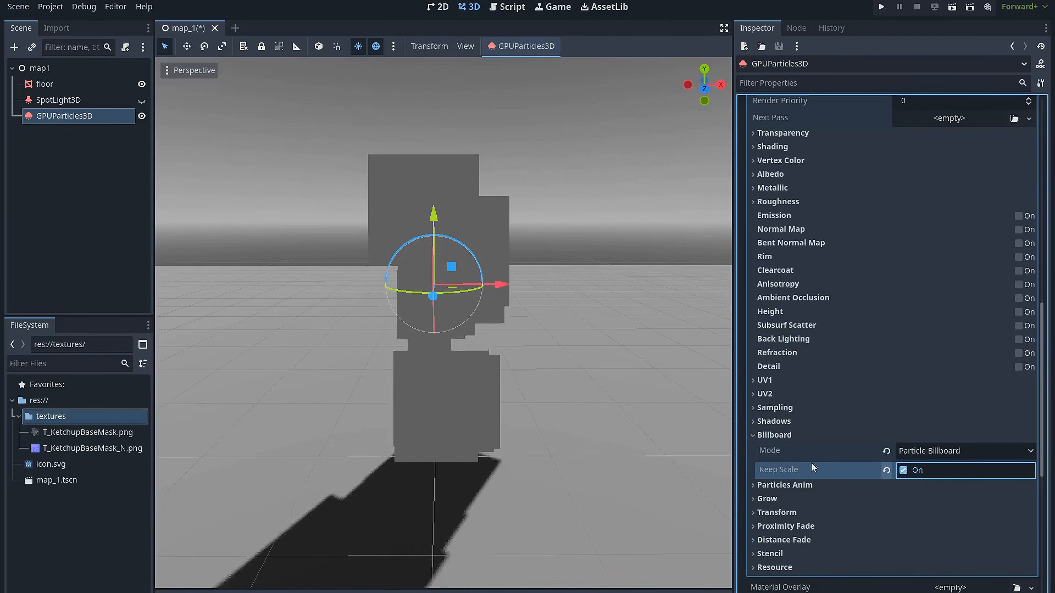
{"action": "middle_click_drag", "start_coordinate": [493, 359], "coordinate": [572, 364]}
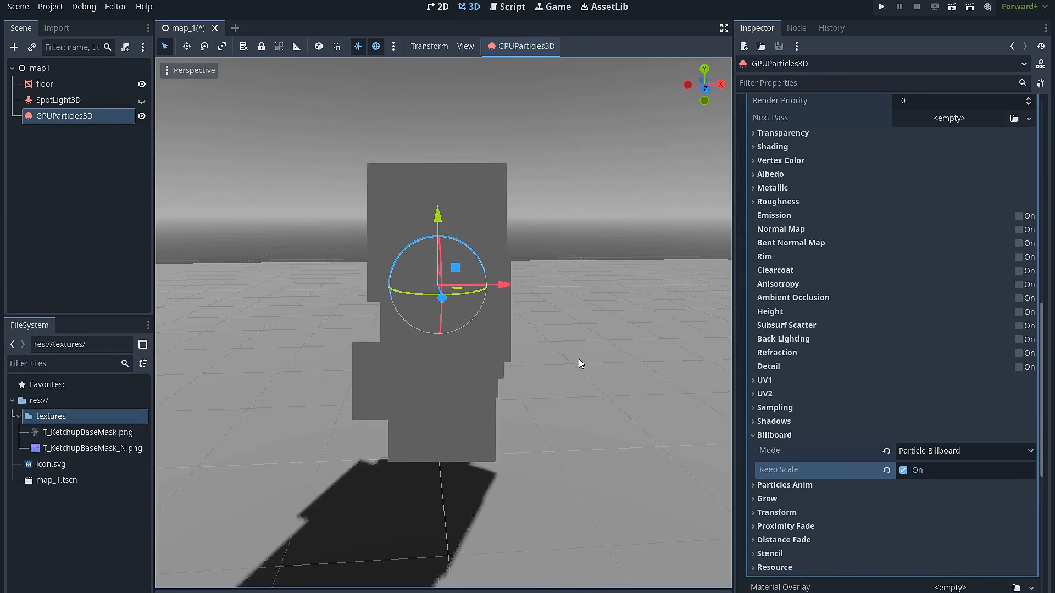
- Assign T_KetchupBaseMask.png as the Albedo texture of the override material
{"action": "scroll", "coordinate": [824, 303], "scroll_direction": "up", "scroll_amount": 3}
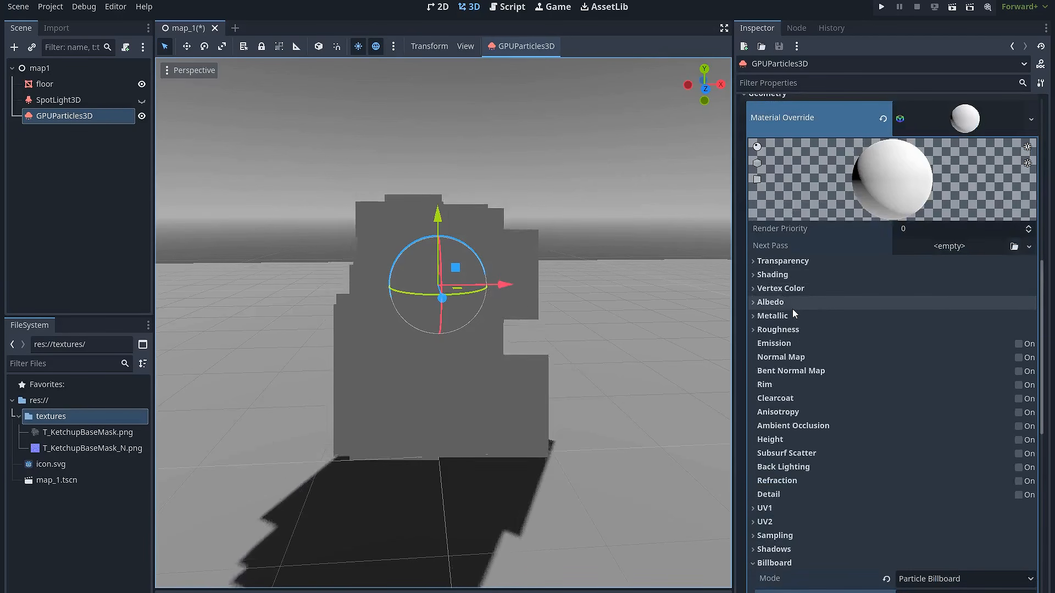
{"action": "left_click", "coordinate": [793, 308]}
{"action": "scroll", "coordinate": [857, 302], "scroll_direction": "down", "scroll_amount": 2}
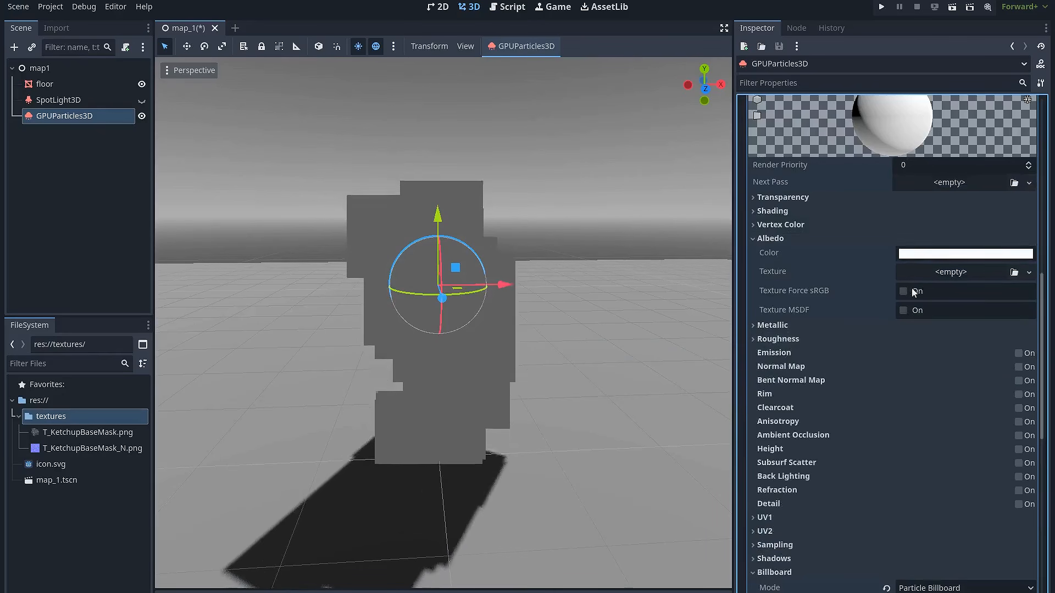
{"action": "left_click", "coordinate": [96, 433]}
{"action": "left_click_drag", "start_coordinate": [97, 438], "coordinate": [962, 249]}
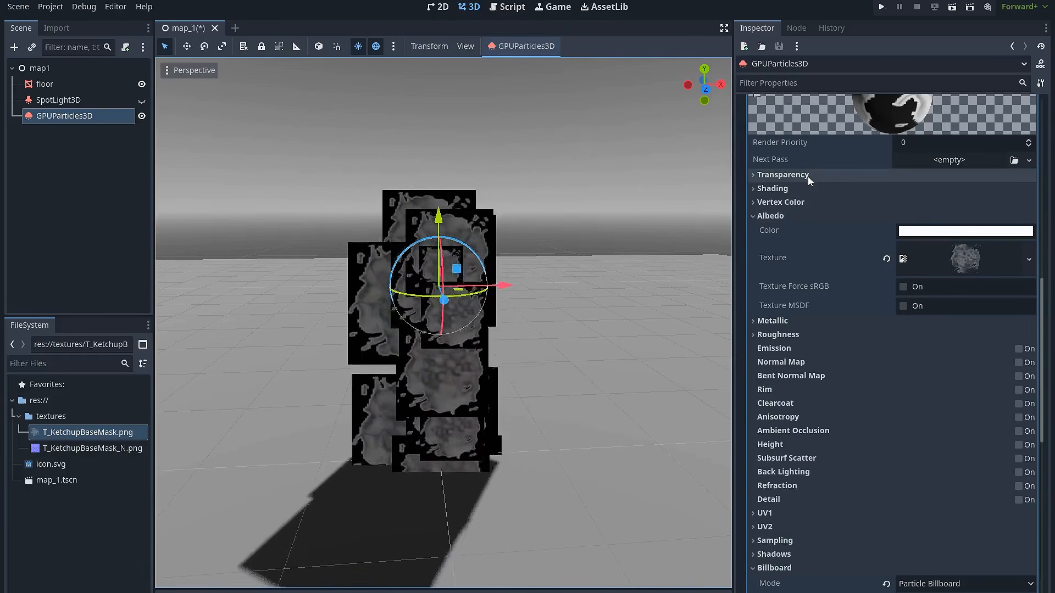
- Set the override material's Transparency to Alpha Scissor
{"action": "left_click", "coordinate": [808, 176]}
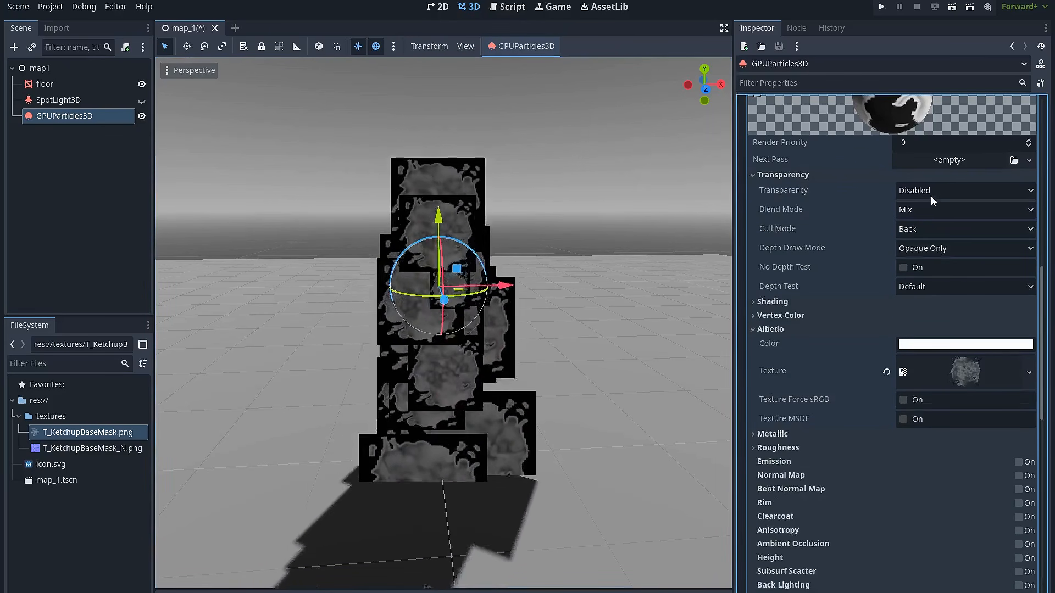
{"action": "left_click", "coordinate": [930, 193]}
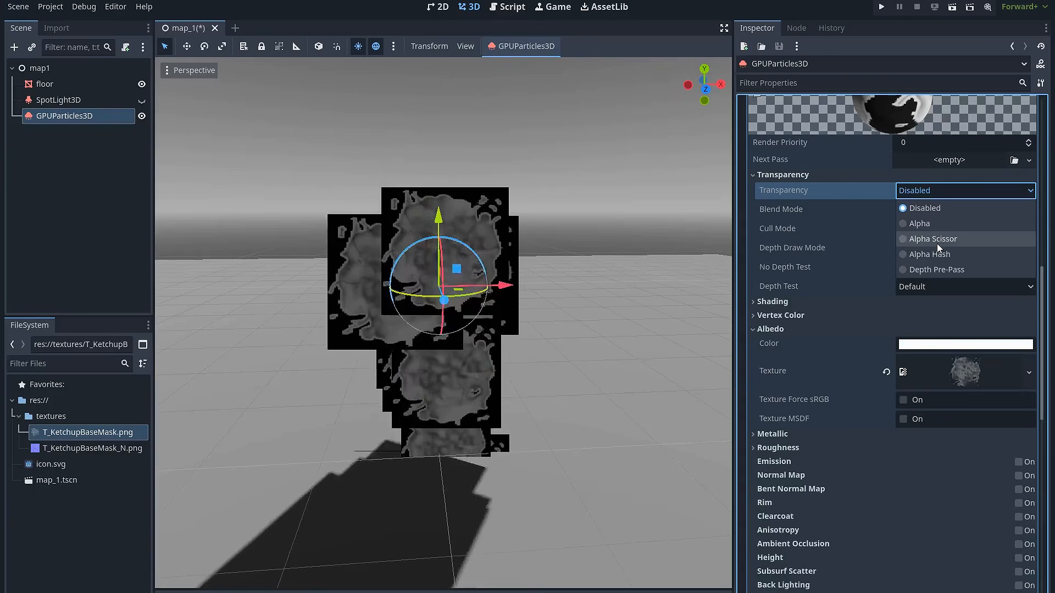
{"action": "left_click", "coordinate": [937, 239]}
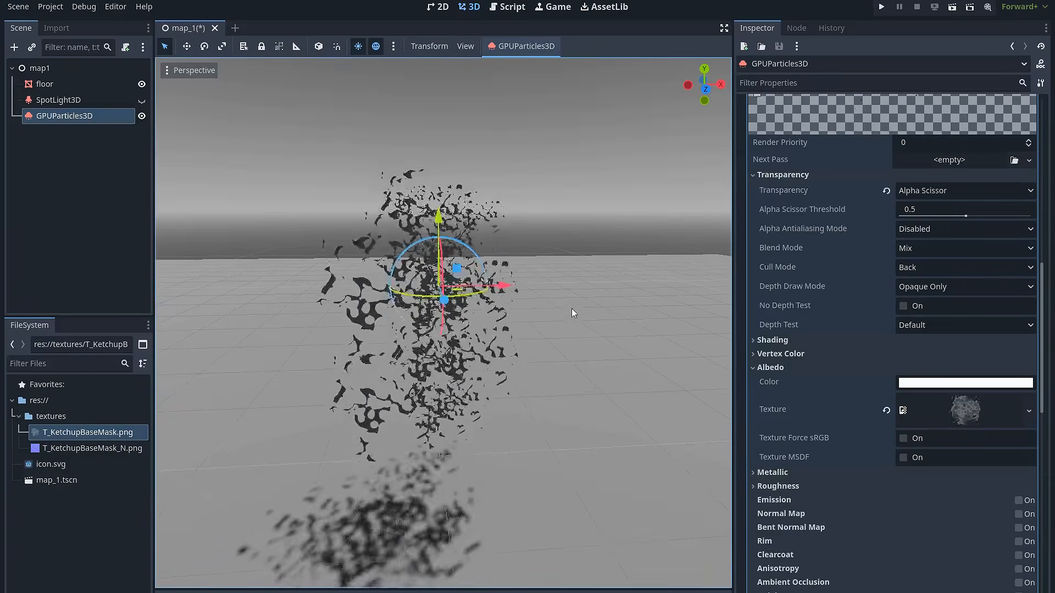
- Try different Alpha Scissor Threshold values on the splatter particles and set the threshold to 0.15
{"action": "left_click", "coordinate": [966, 218]}
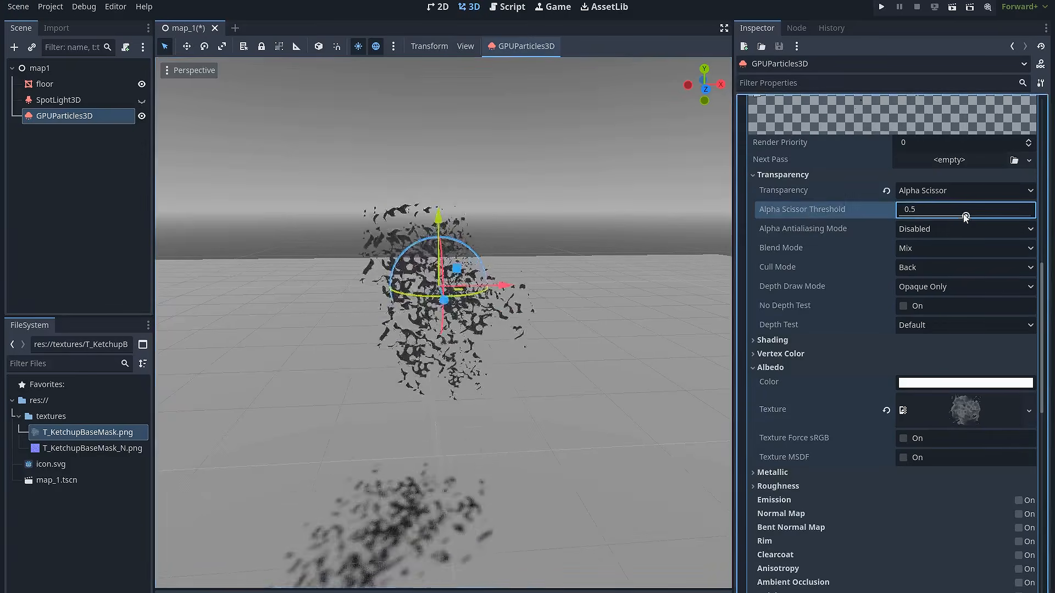
{"action": "left_click_drag", "start_coordinate": [900, 220], "coordinate": [892, 219]}
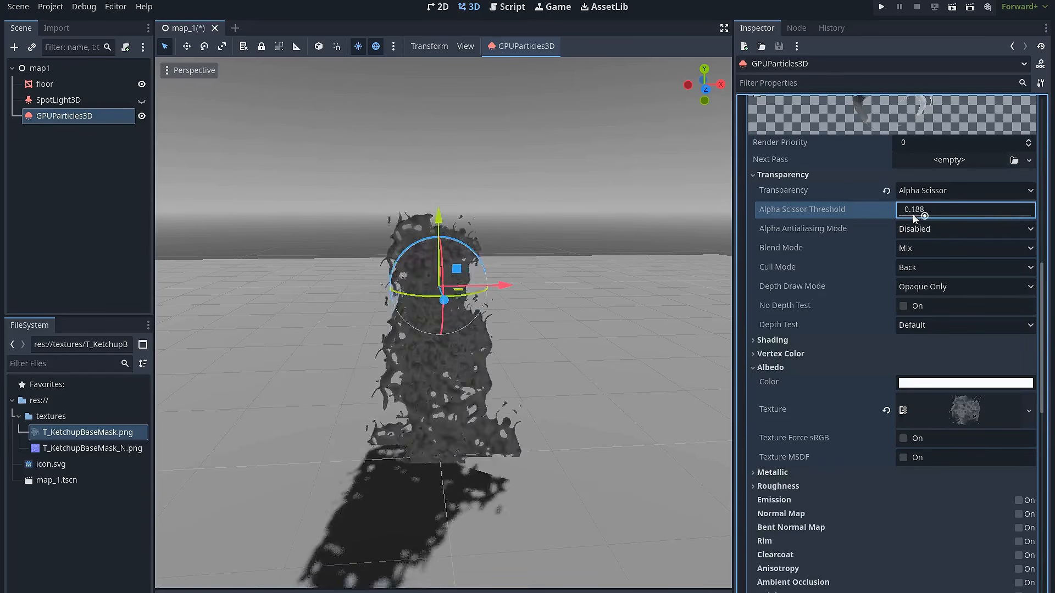
{"action": "mouse_move", "coordinate": [902, 219]}
{"action": "left_mouse_down"}
{"action": "mouse_move", "coordinate": [988, 216]}
{"action": "mouse_move", "coordinate": [915, 222]}
{"action": "left_mouse_up"}
{"action": "left_click_drag", "start_coordinate": [1009, 218], "coordinate": [917, 216]}
{"action": "left_click", "coordinate": [917, 214]}
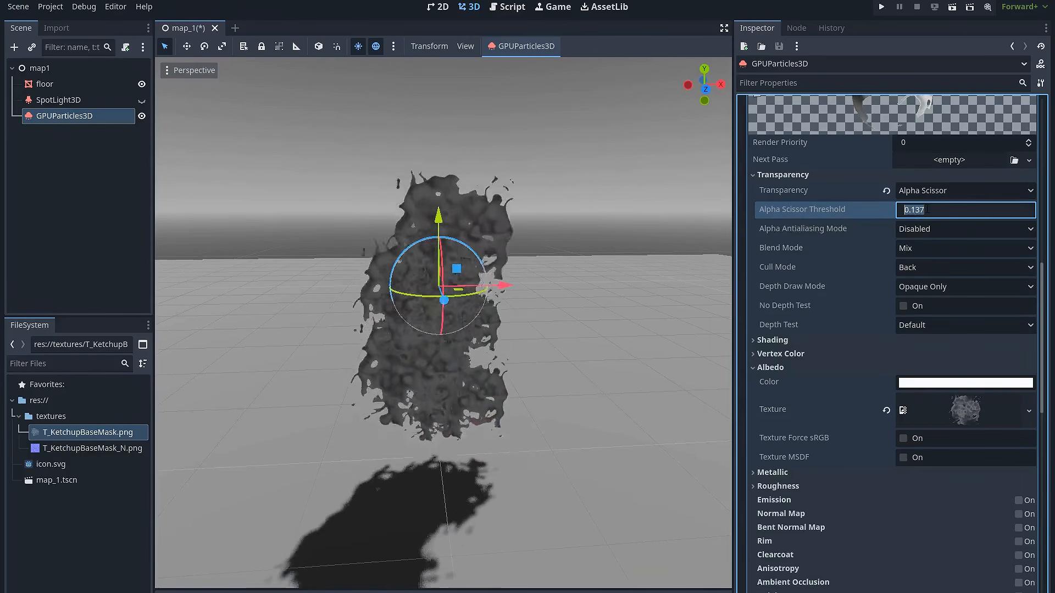
{"action": "type", "text": ".15"}
{"action": "key", "text": "Return"}
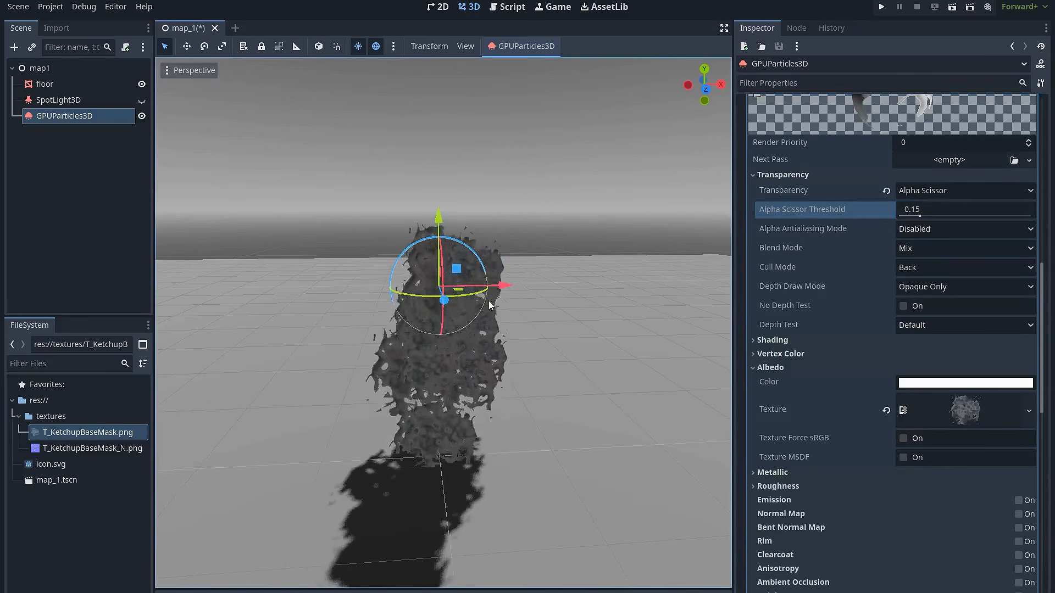
{"action": "middle_click_drag", "start_coordinate": [516, 299], "coordinate": [483, 294]}
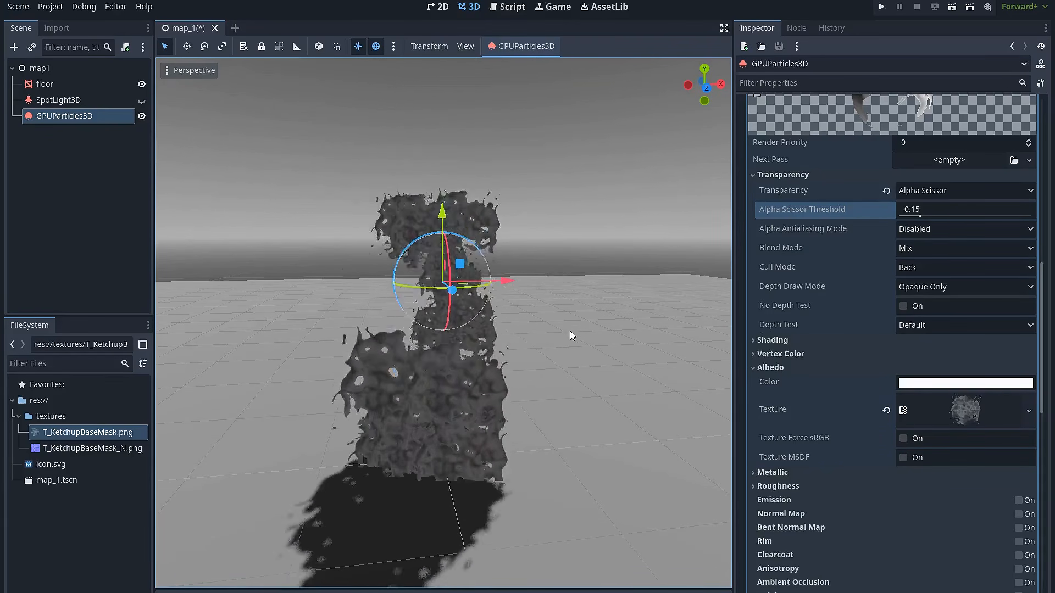
- Turn on Use as Albedo and Is sRGB in the override material's Vertex Color settings
{"action": "left_click", "coordinate": [797, 353]}
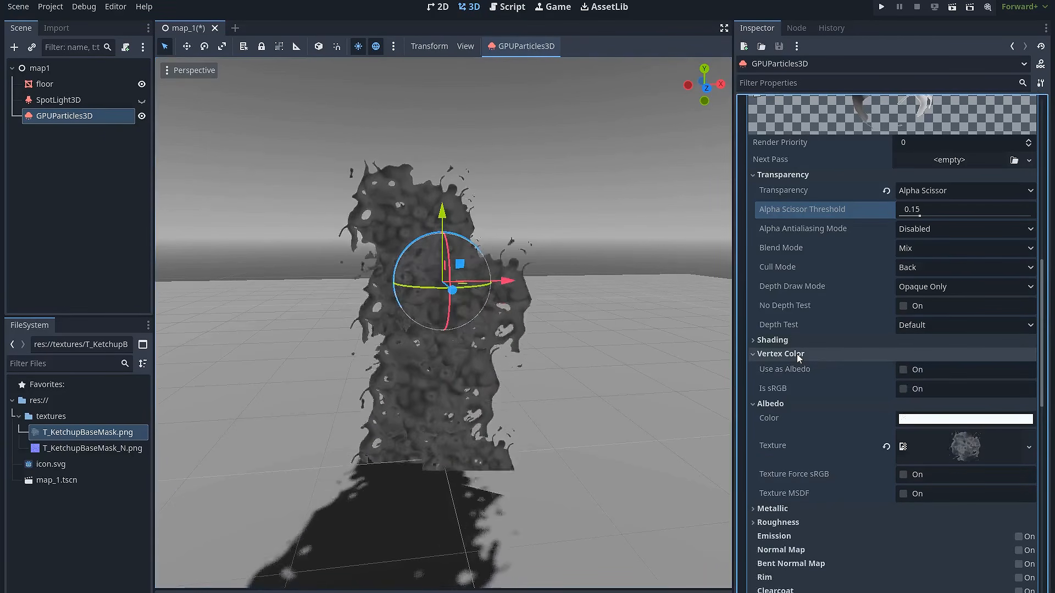
{"action": "left_click", "coordinate": [903, 390]}
{"action": "left_click", "coordinate": [905, 371]}
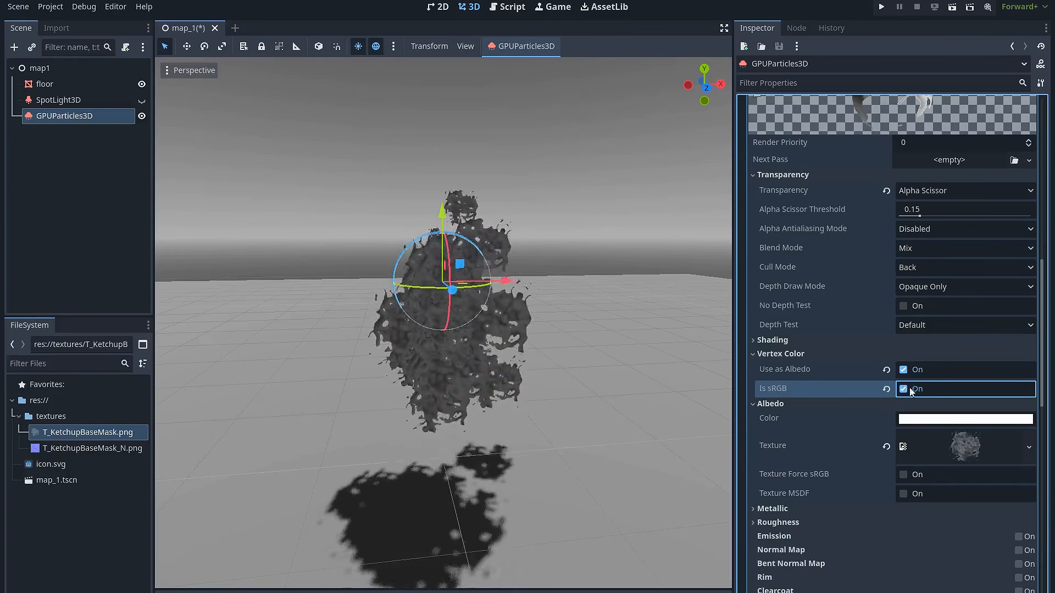
- Expand the process material's Display color curves and give the Alpha Curve a new CurveTexture
{"action": "scroll", "coordinate": [915, 369], "scroll_direction": "up", "scroll_amount": 7}
{"action": "left_click", "coordinate": [965, 339]}
{"action": "left_click", "coordinate": [965, 340]}
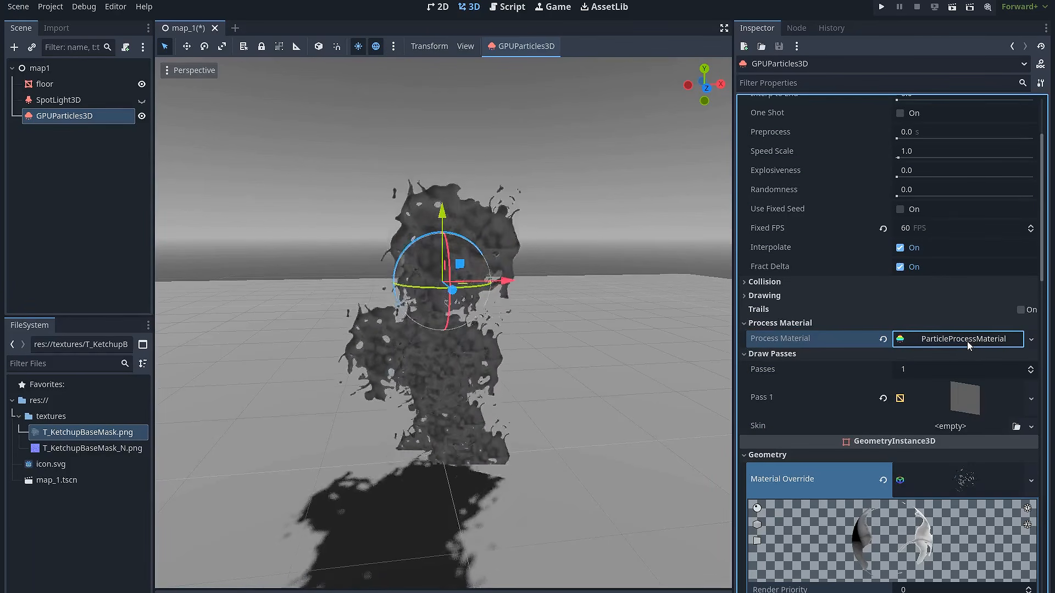
{"action": "left_click", "coordinate": [967, 343]}
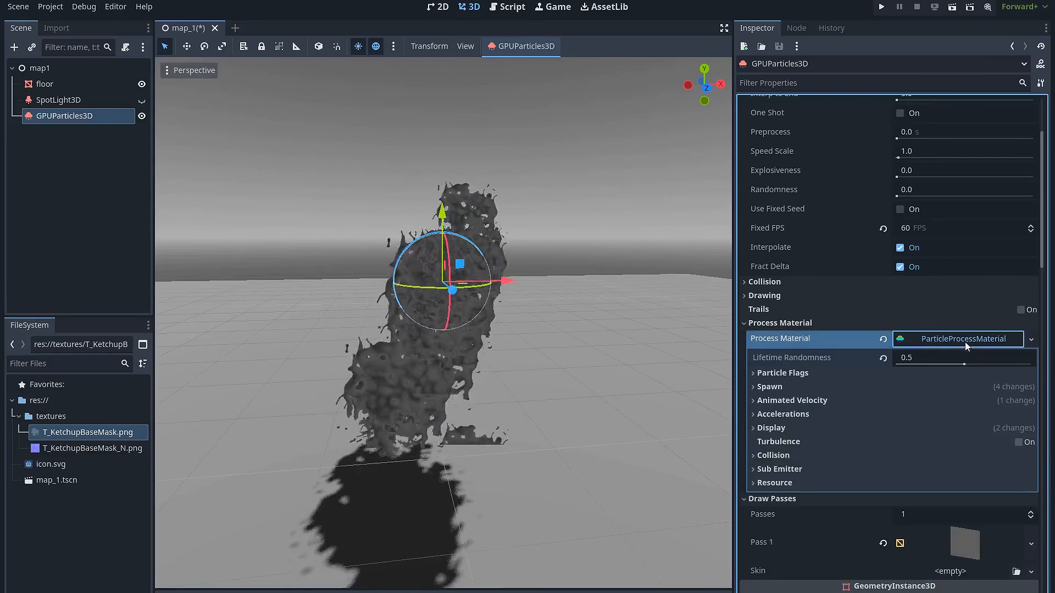
{"action": "left_click", "coordinate": [819, 432]}
{"action": "scroll", "coordinate": [824, 435], "scroll_direction": "down", "scroll_amount": 2}
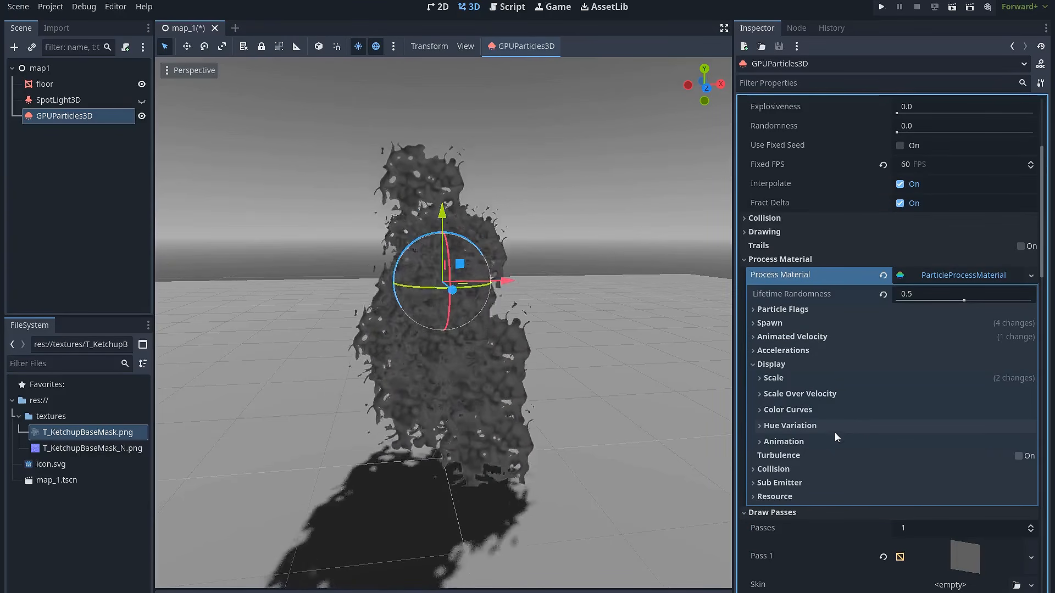
{"action": "left_click", "coordinate": [803, 411]}
{"action": "scroll", "coordinate": [819, 402], "scroll_direction": "down", "scroll_amount": 2}
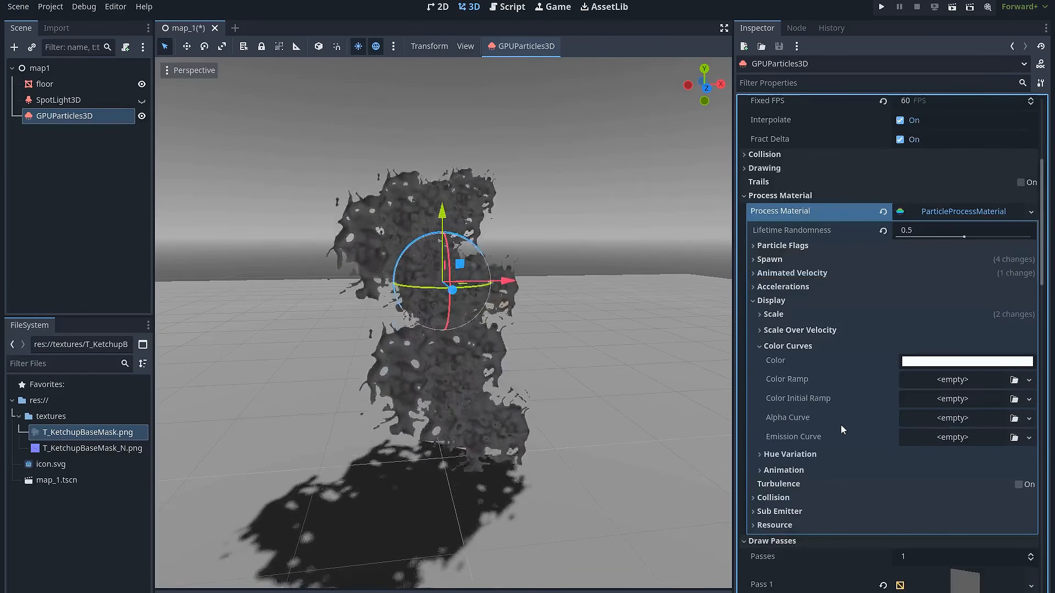
{"action": "left_click", "coordinate": [952, 418]}
{"action": "left_click", "coordinate": [958, 453]}
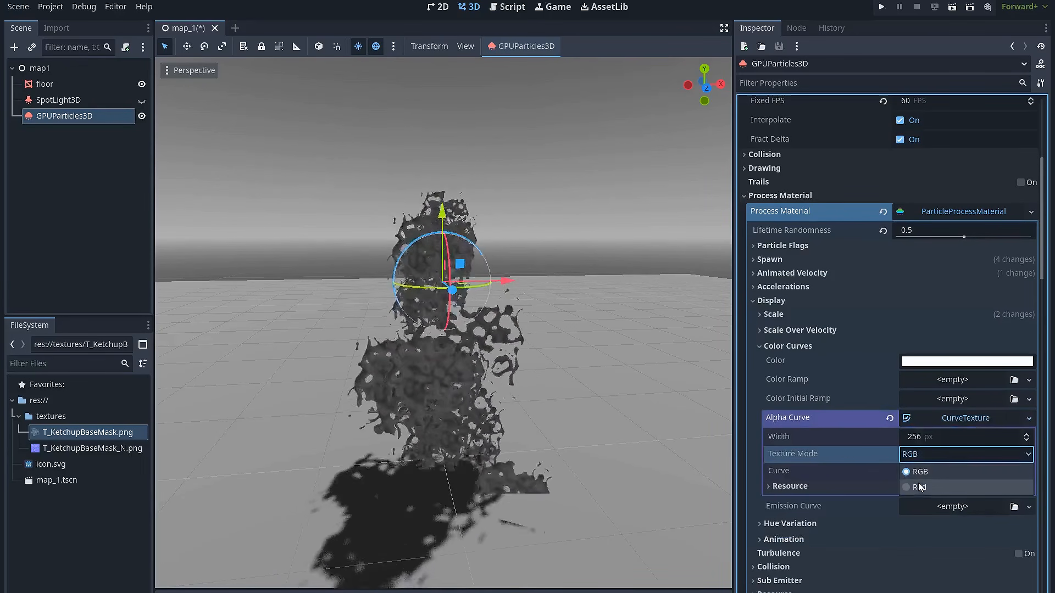
- Set the alpha CurveTexture's Texture Mode to Red and assign it a new Curve
{"action": "left_click", "coordinate": [918, 486]}
{"action": "left_click", "coordinate": [930, 472]}
{"action": "left_click", "coordinate": [984, 504]}
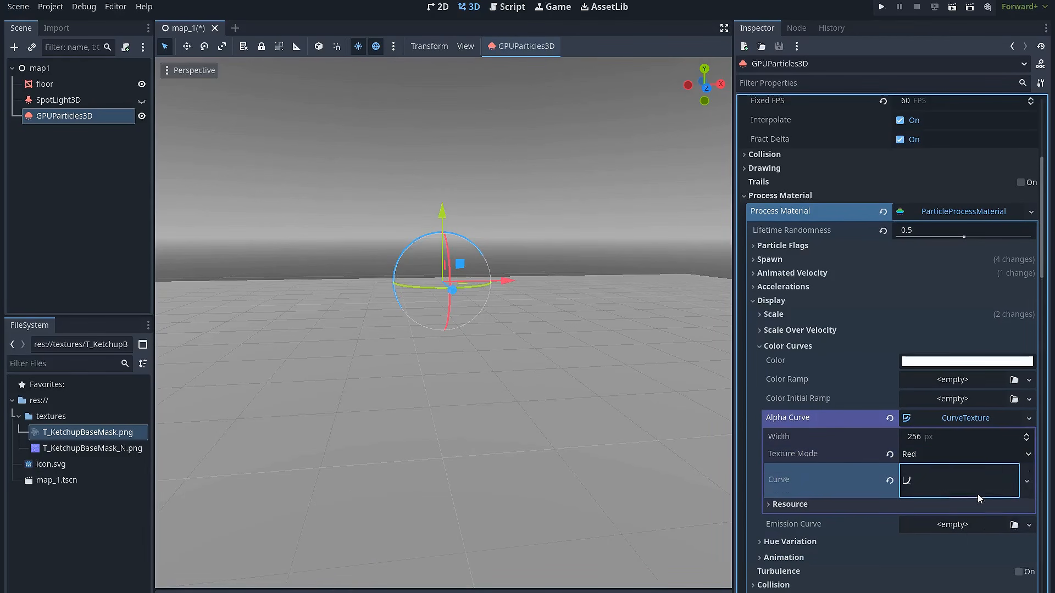
- Shape the alpha curve to rise from 0 to 1 at about 0.1, leave that peak at -56.5°, and fall to about 0.07 at the end
{"action": "scroll", "coordinate": [908, 408], "scroll_direction": "down", "scroll_amount": 6}
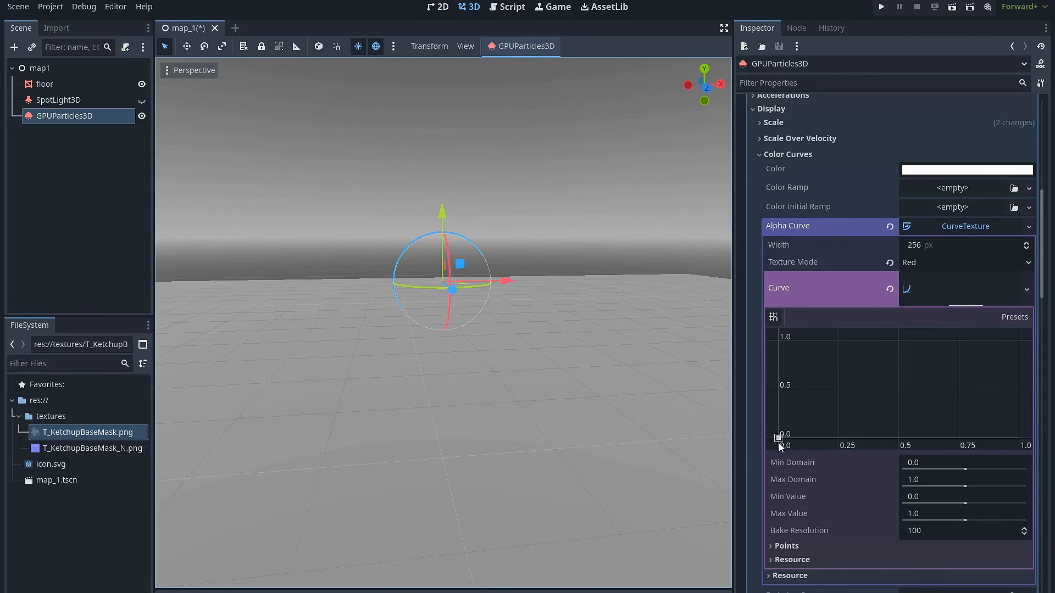
{"action": "left_click_drag", "start_coordinate": [779, 437], "coordinate": [748, 328]}
{"action": "mouse_move", "coordinate": [494, 319]}
{"action": "middle_mouse_down"}
{"action": "mouse_move", "coordinate": [527, 331]}
{"action": "mouse_move", "coordinate": [501, 326]}
{"action": "middle_mouse_up"}
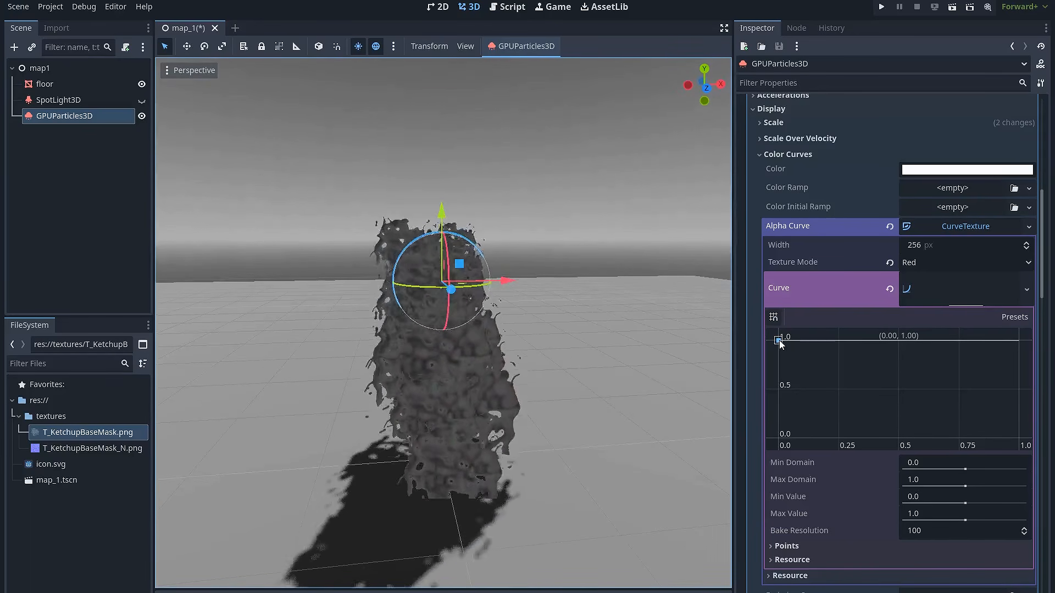
{"action": "left_click_drag", "start_coordinate": [778, 341], "coordinate": [804, 339]}
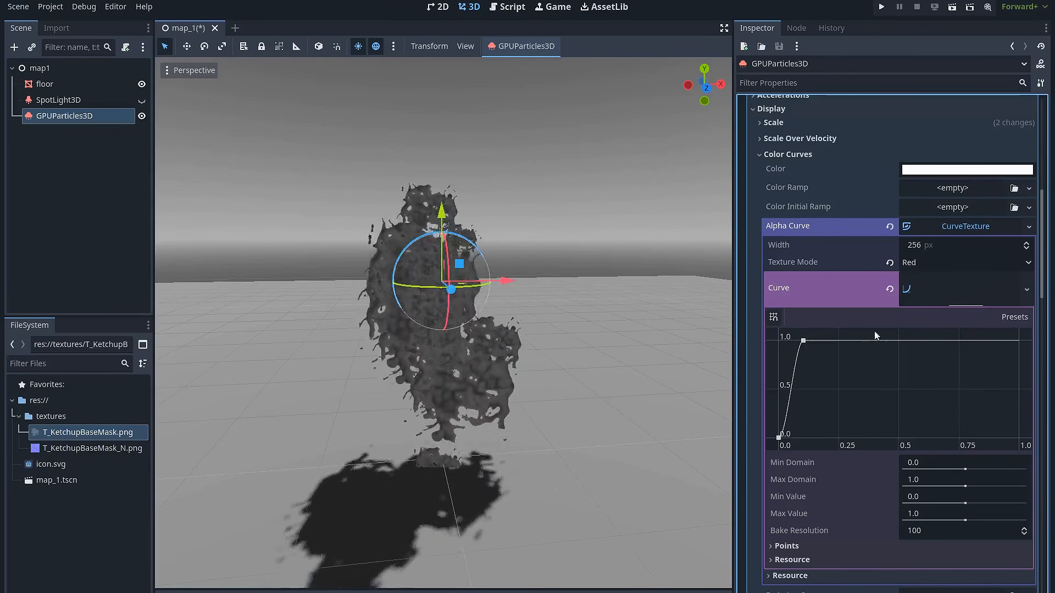
{"action": "left_click_drag", "start_coordinate": [1018, 338], "coordinate": [1038, 436]}
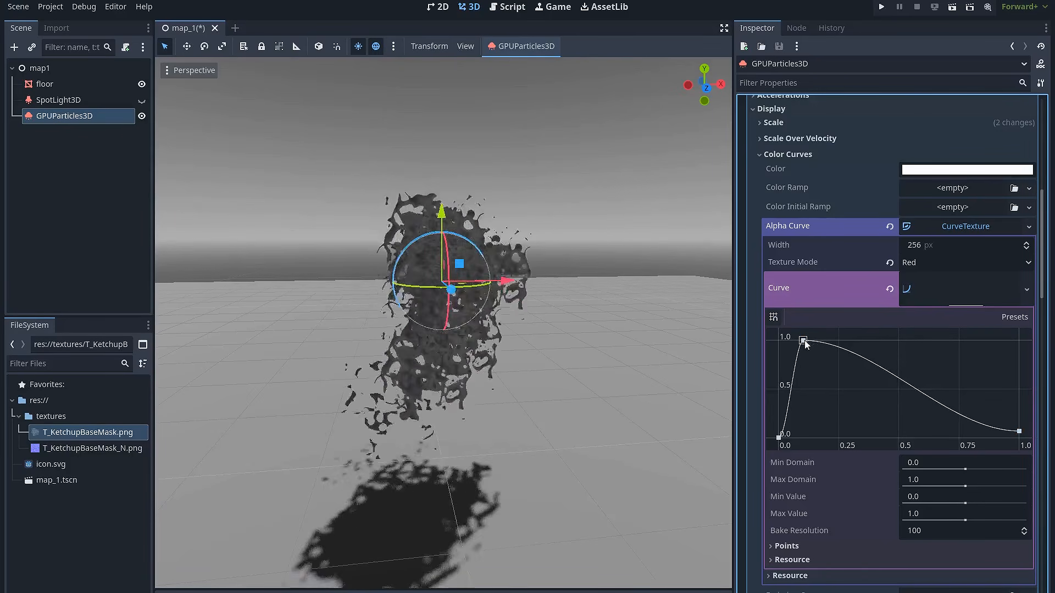
{"action": "left_click_drag", "start_coordinate": [825, 340], "coordinate": [834, 359]}
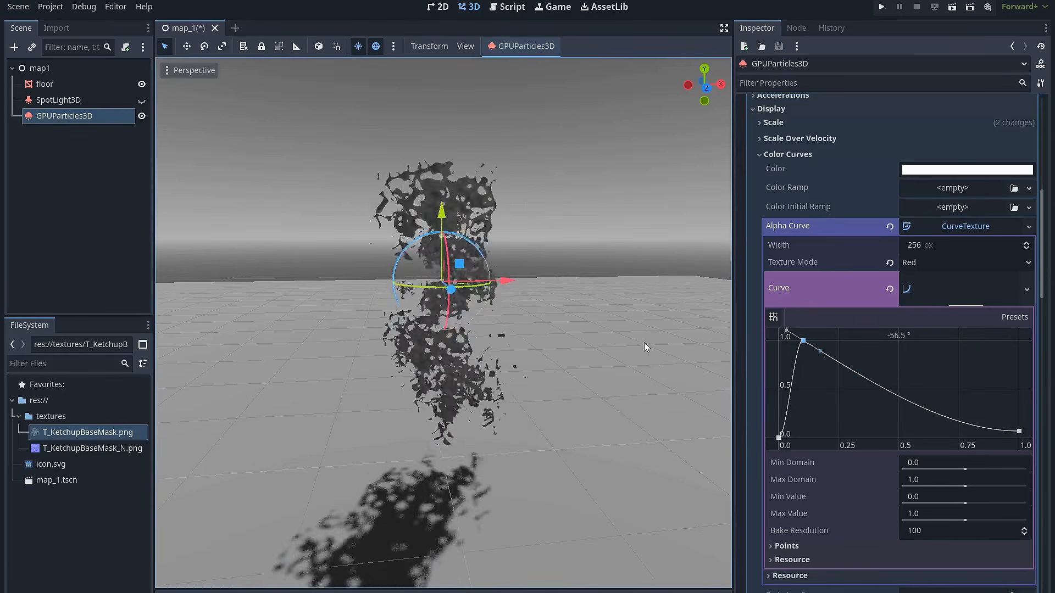
{"action": "left_click", "coordinate": [969, 230]}
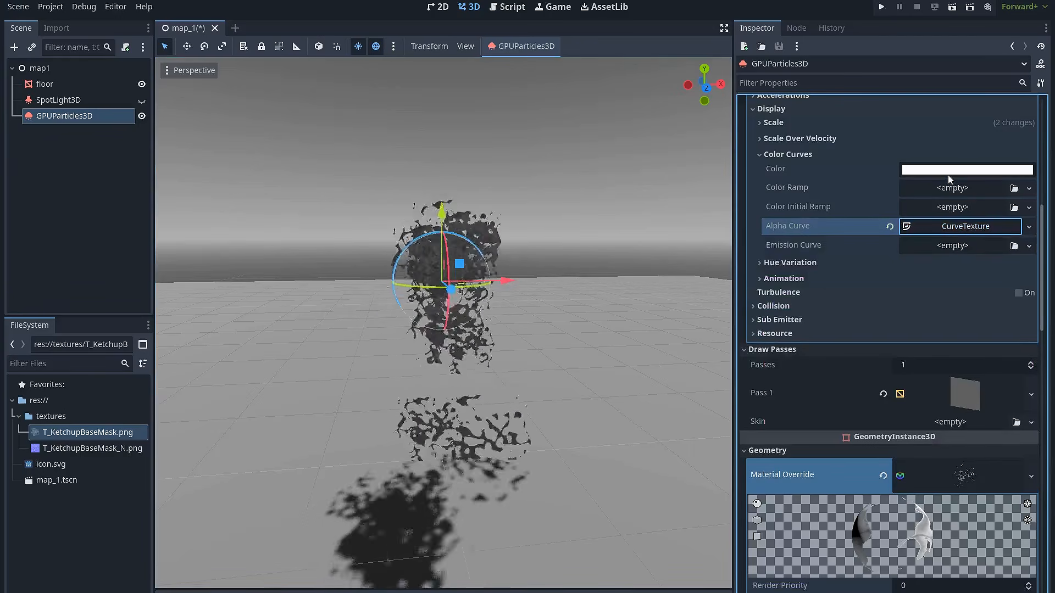
- Give the process material's Color Ramp a new GradientTexture1D and open its gradient for editing
{"action": "scroll", "coordinate": [953, 220], "scroll_direction": "up", "scroll_amount": 3}
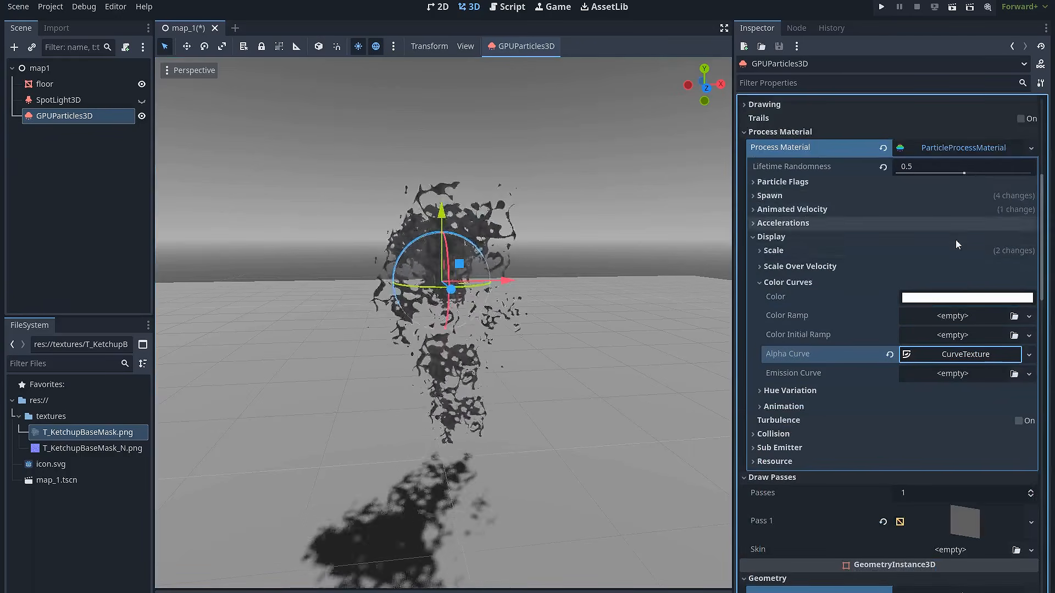
{"action": "left_click", "coordinate": [950, 318]}
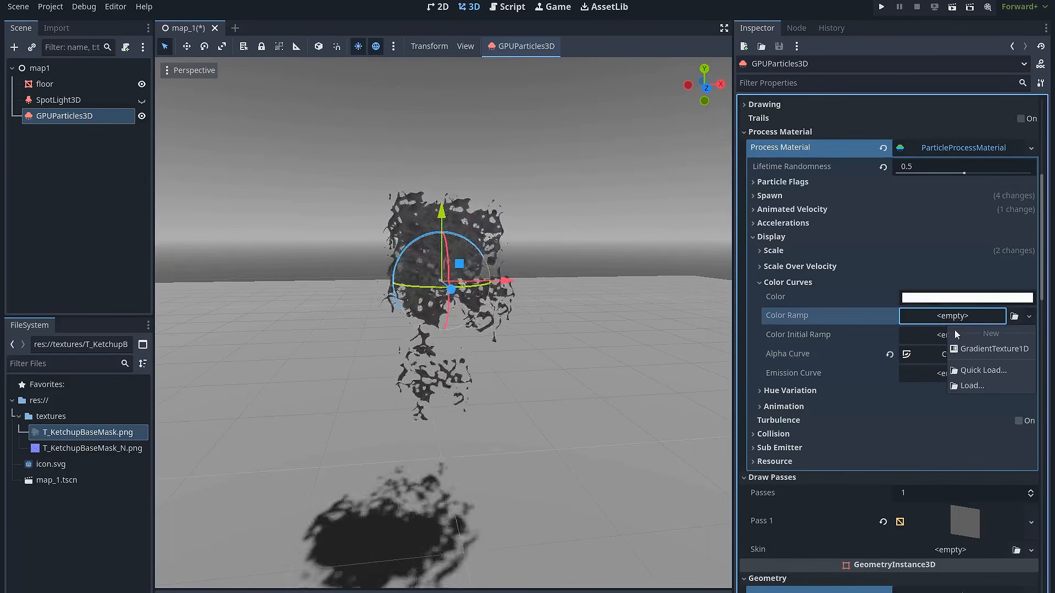
{"action": "left_click", "coordinate": [971, 347]}
{"action": "left_click", "coordinate": [954, 314]}
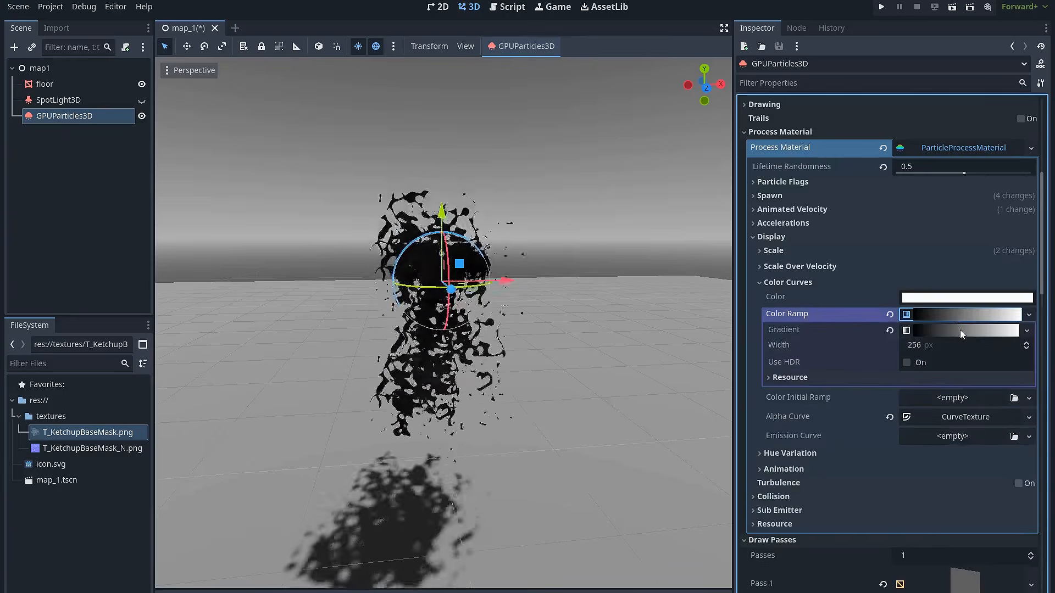
{"action": "left_click", "coordinate": [960, 329]}
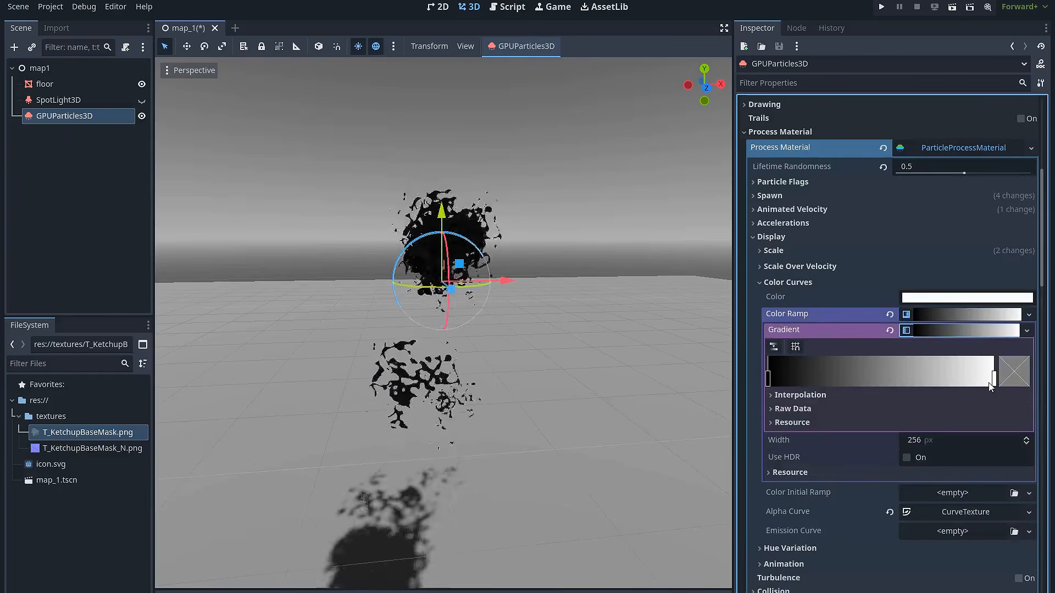
- Move the gradient's white stop to about 40% and set the interpolation Color Space to Linear sRGB
{"action": "left_click_drag", "start_coordinate": [992, 382], "coordinate": [915, 377]}
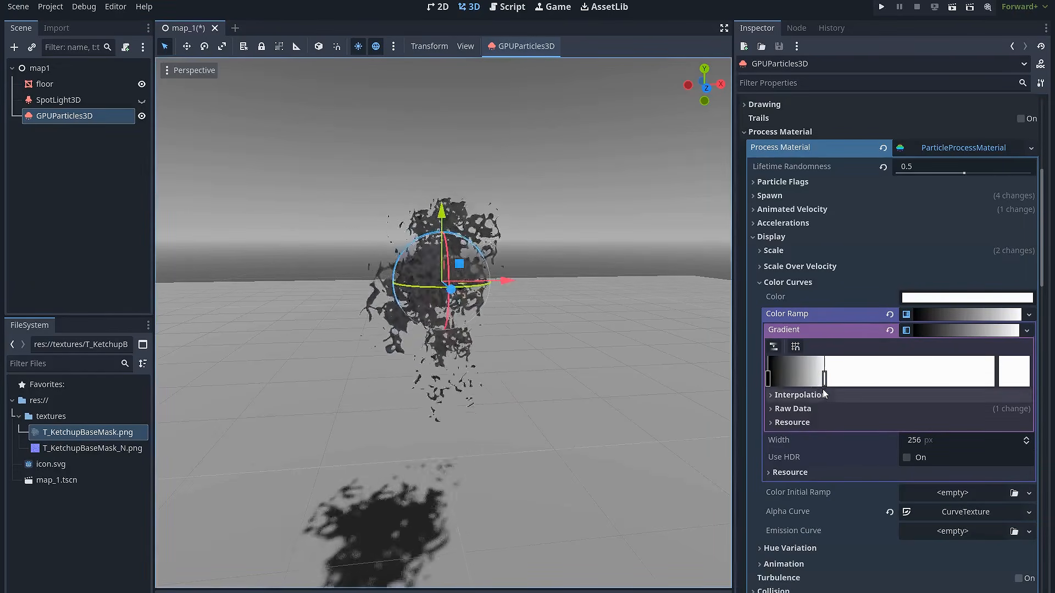
{"action": "left_click_drag", "start_coordinate": [824, 380], "coordinate": [969, 379]}
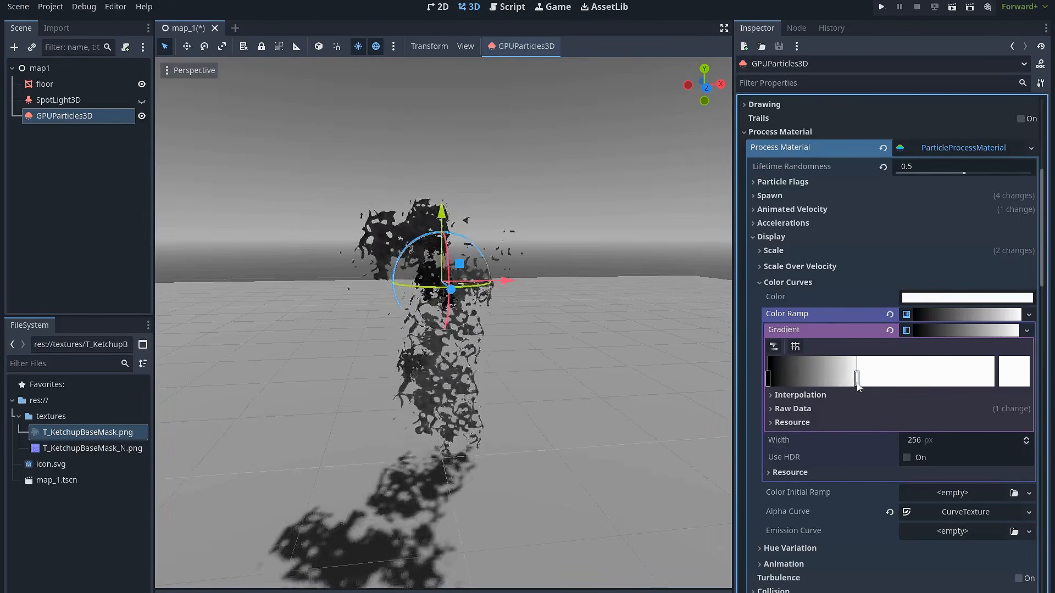
{"action": "left_click", "coordinate": [819, 395]}
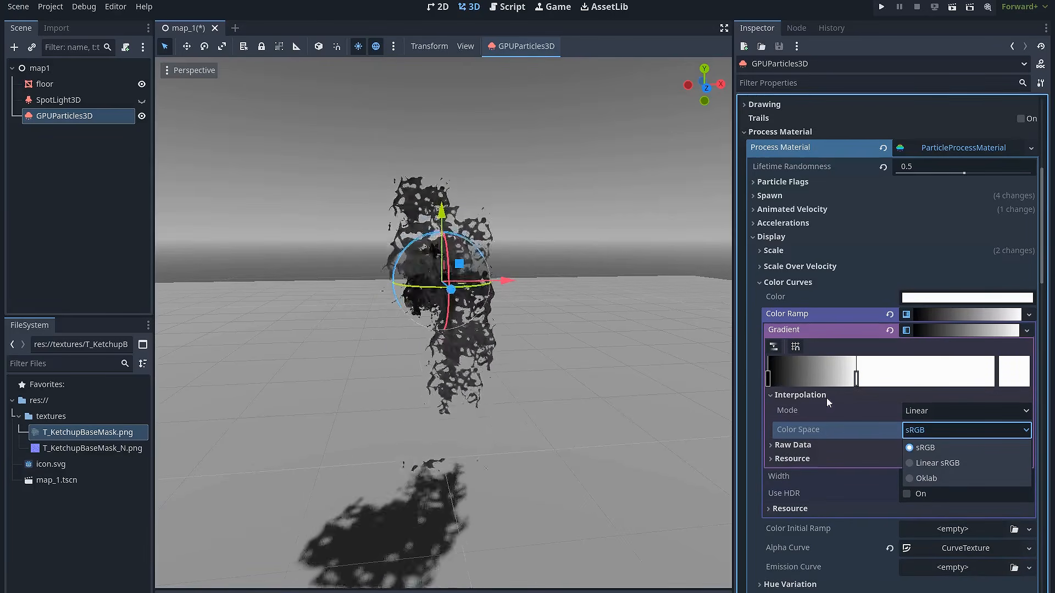
{"action": "left_click", "coordinate": [928, 463]}
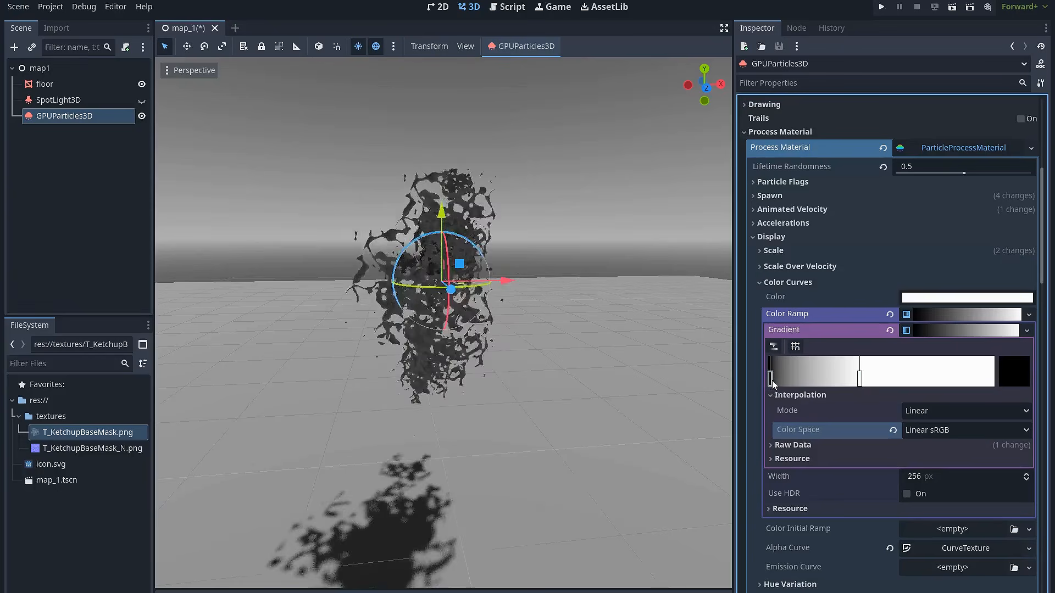
- Move the gradient's black stop to about 10% and recolor it dark red
{"action": "left_click_drag", "start_coordinate": [777, 380], "coordinate": [789, 380]}
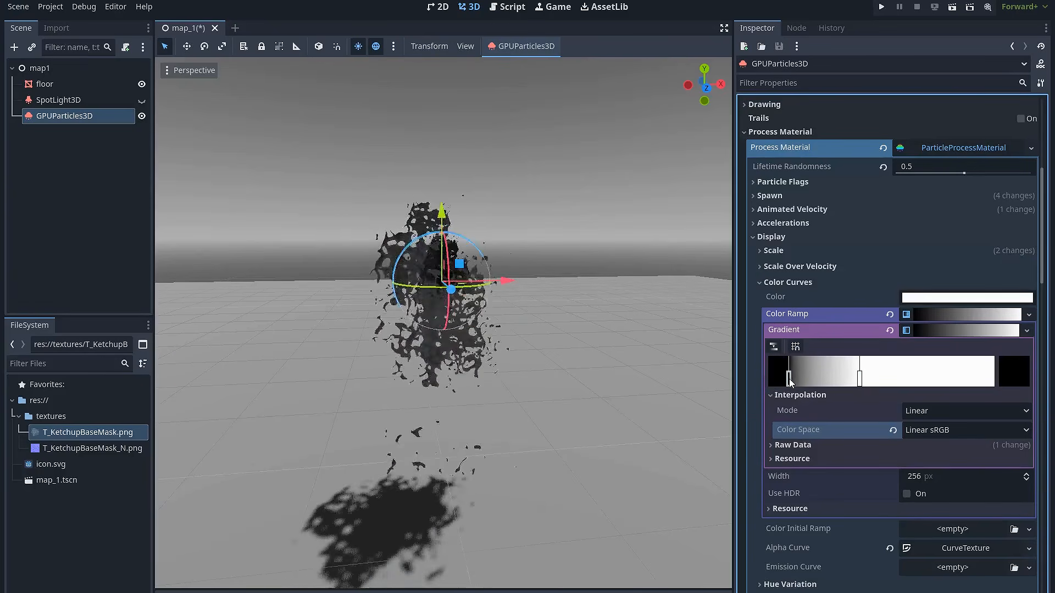
{"action": "left_click", "coordinate": [1013, 371]}
{"action": "mouse_move", "coordinate": [929, 137]}
{"action": "left_mouse_down"}
{"action": "mouse_move", "coordinate": [930, 99]}
{"action": "mouse_move", "coordinate": [930, 136]}
{"action": "mouse_move", "coordinate": [896, 117]}
{"action": "mouse_move", "coordinate": [907, 118]}
{"action": "left_mouse_up"}
{"action": "left_click", "coordinate": [925, 133]}
- Shift the gradient's white stop slightly towards the dark red stop and recolor it bright red
{"action": "left_click", "coordinate": [861, 391]}
{"action": "left_click_drag", "start_coordinate": [860, 383], "coordinate": [853, 384]}
{"action": "left_click", "coordinate": [1014, 372]}
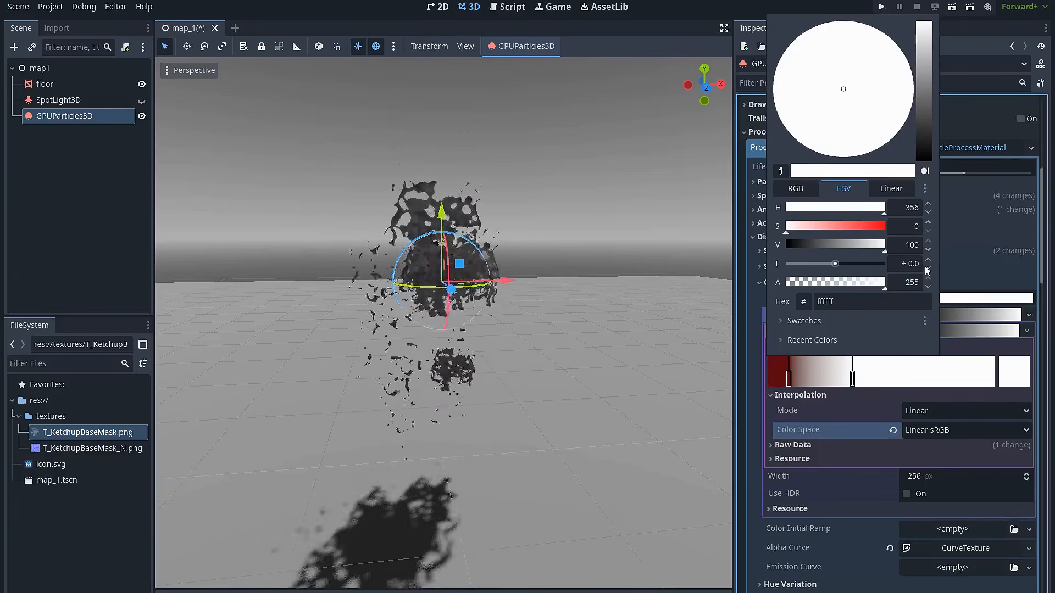
{"action": "mouse_move", "coordinate": [854, 225]}
{"action": "left_mouse_down"}
{"action": "mouse_move", "coordinate": [886, 228]}
{"action": "mouse_move", "coordinate": [850, 245]}
{"action": "left_mouse_up"}
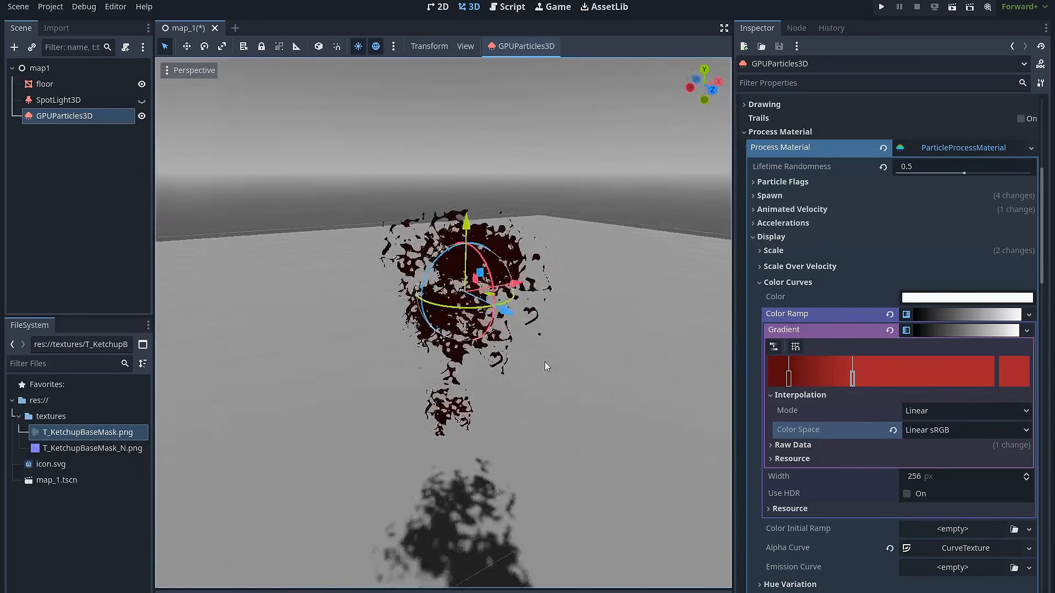
{"action": "middle_click_drag", "start_coordinate": [545, 361], "coordinate": [529, 354]}
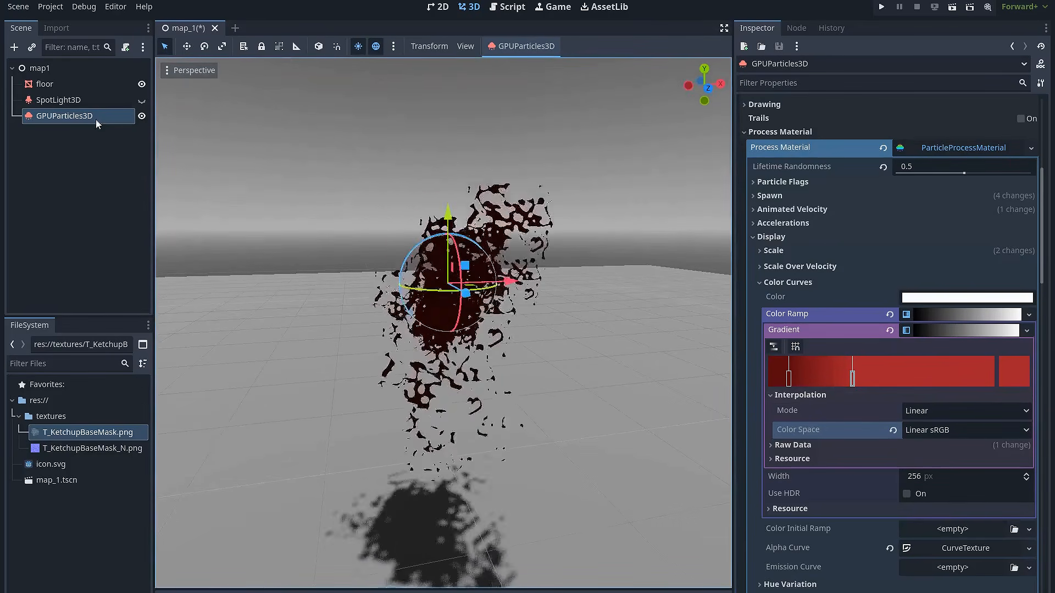
{"action": "left_click", "coordinate": [68, 71]}
{"action": "key", "text": "ctrl+a"}
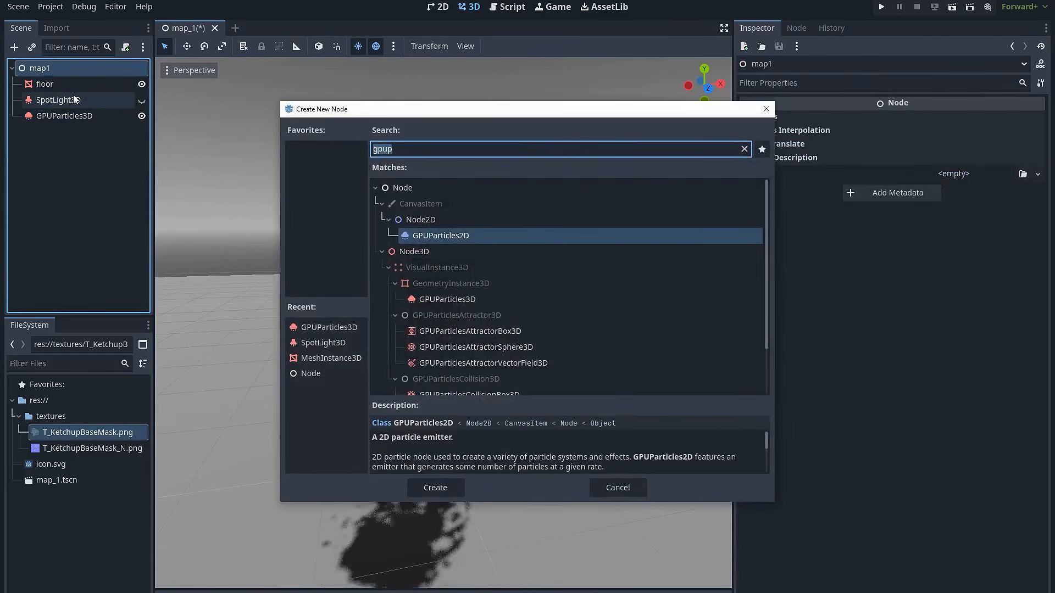
{"action": "type", "text": "ligh"}
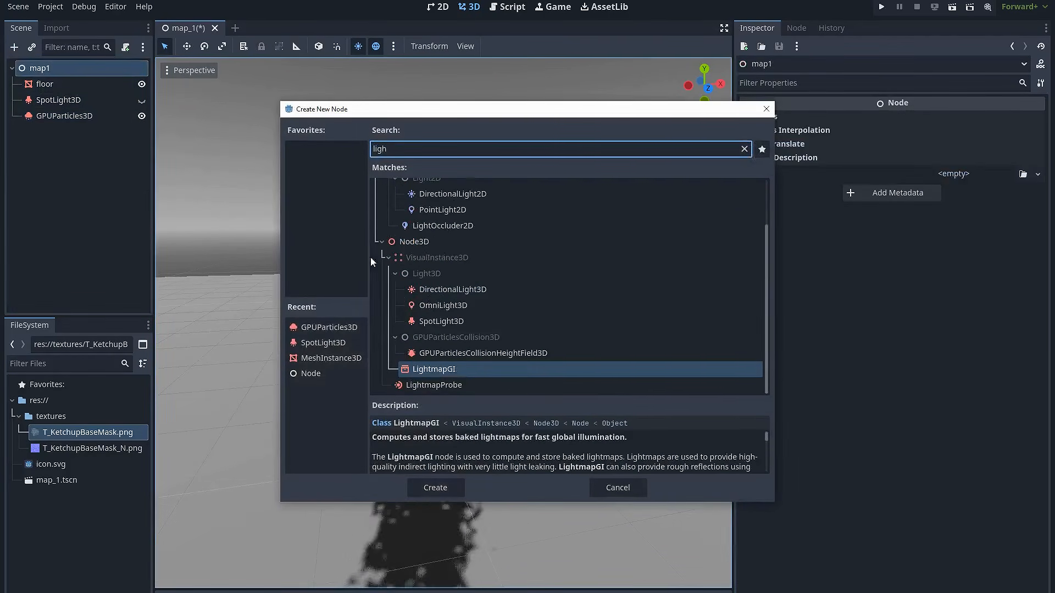
{"action": "left_click", "coordinate": [442, 321]}
{"action": "key", "text": "Return"}
- Show the existing SpotLight3D, position it above the particles, and reselect the GPUParticles3D emitter
{"action": "left_click_drag", "start_coordinate": [314, 175], "coordinate": [452, 175]}
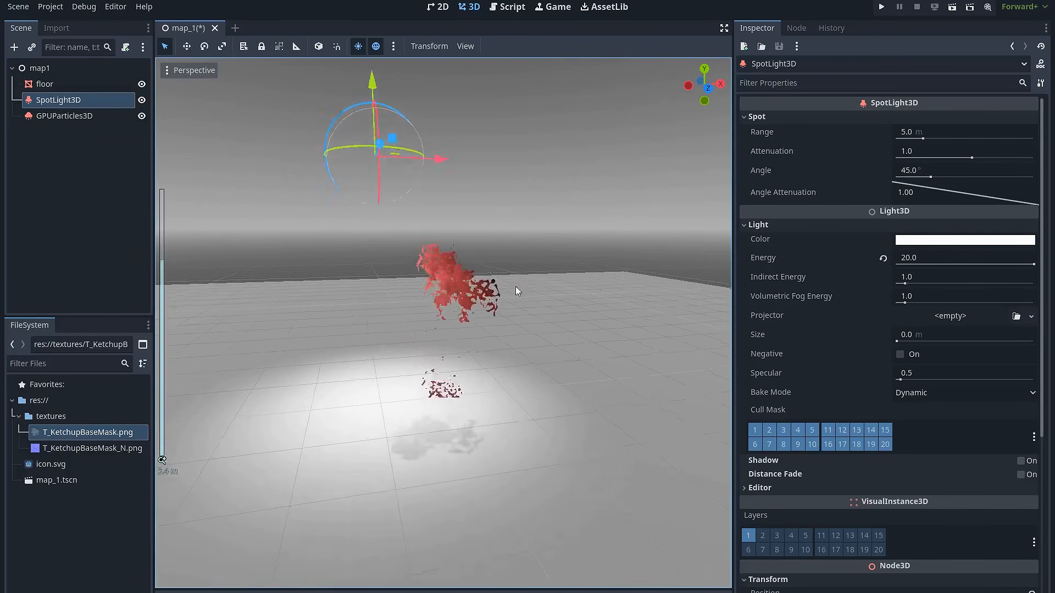
{"action": "left_click", "coordinate": [515, 286]}
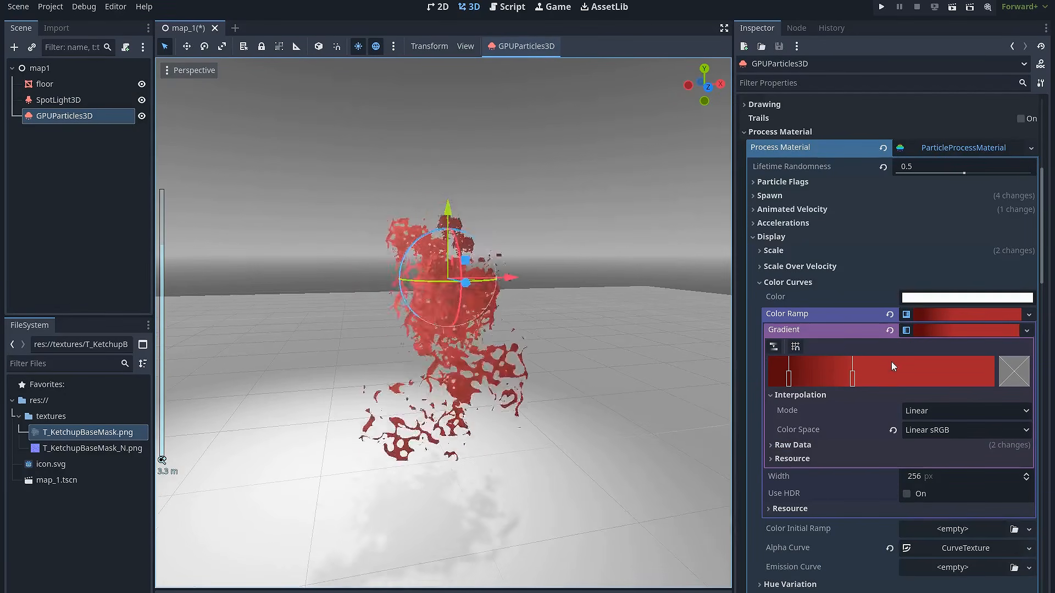
- Slightly darken the color ramp's bright red stop and make its dark red stop nearly black-red
{"action": "left_click", "coordinate": [853, 378]}
{"action": "left_click", "coordinate": [1011, 365]}
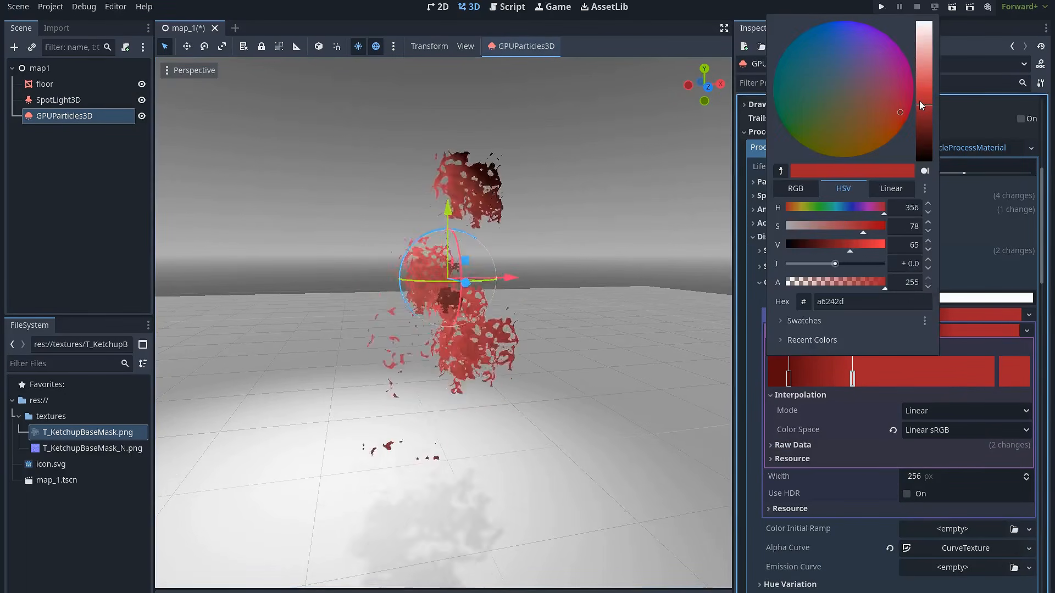
{"action": "left_click", "coordinate": [794, 381]}
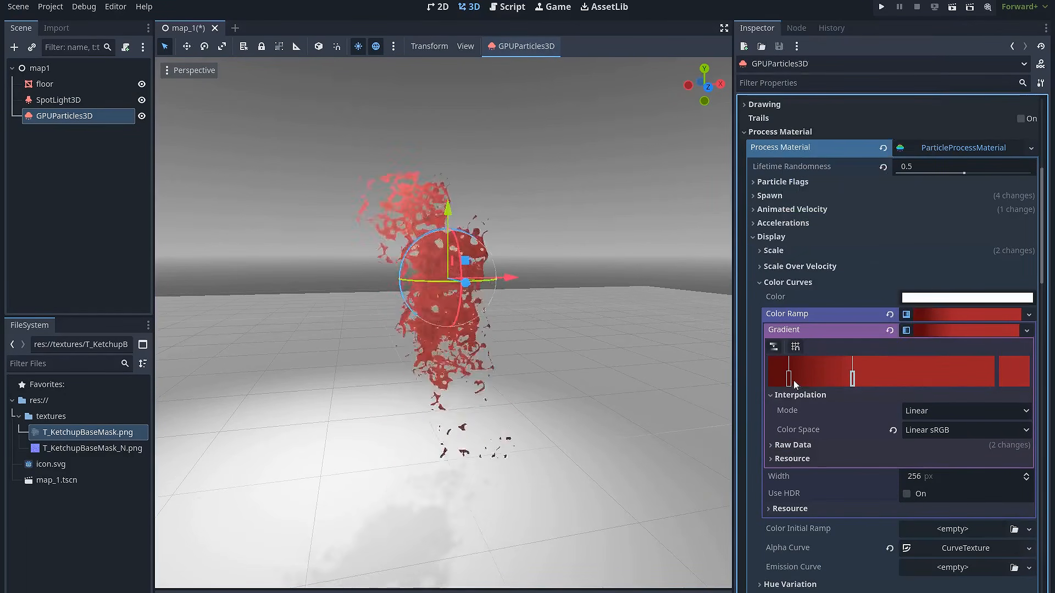
{"action": "left_click", "coordinate": [794, 380]}
{"action": "left_click", "coordinate": [1013, 370]}
{"action": "left_click_drag", "start_coordinate": [925, 140], "coordinate": [926, 142]}
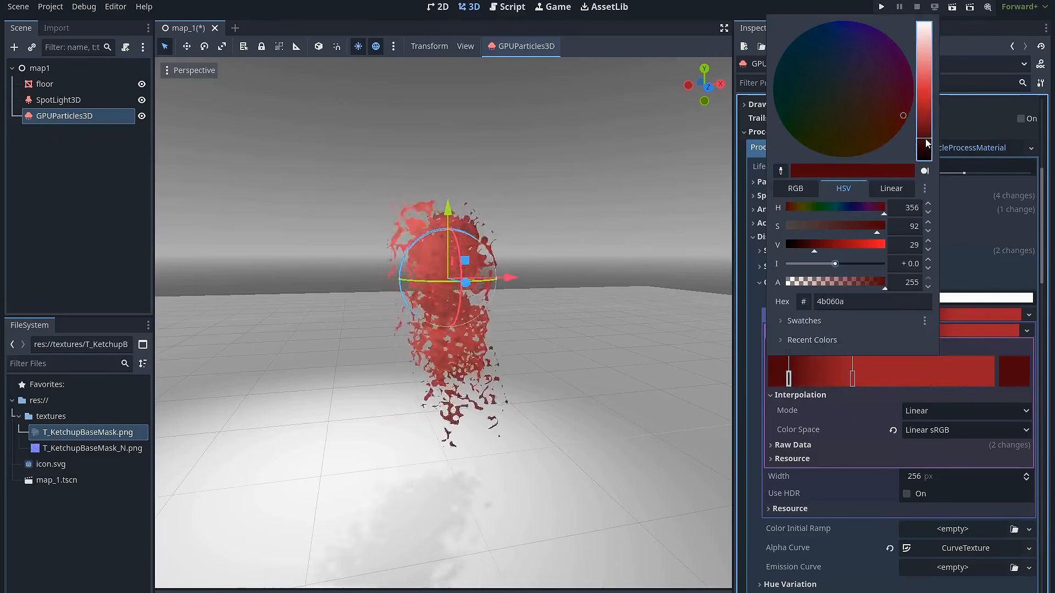
- Darken the color ramp's brighter red stop to hex 76161d and check the particles from another angle
{"action": "left_click", "coordinate": [850, 383]}
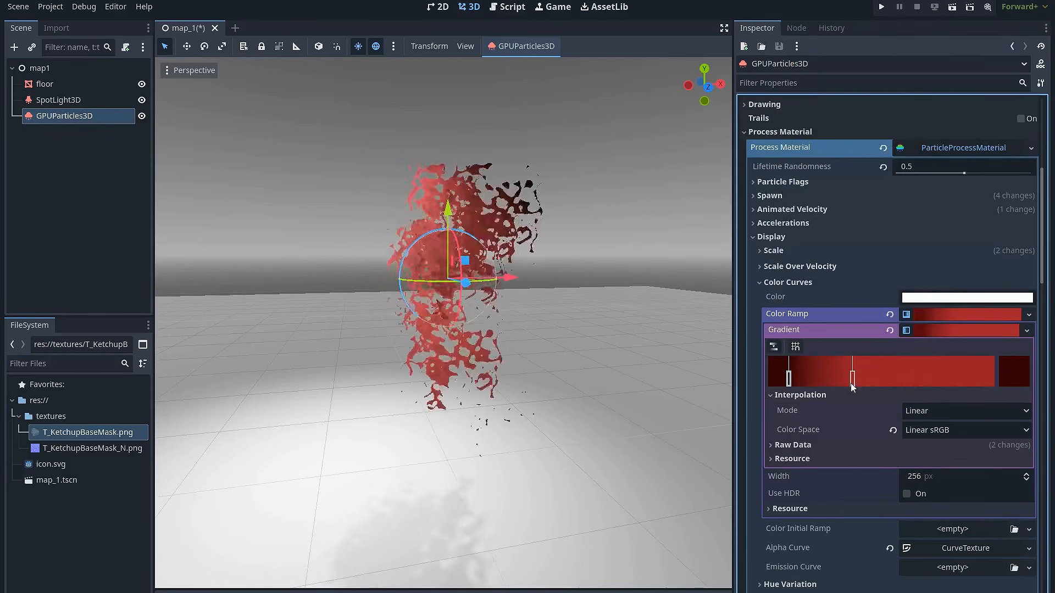
{"action": "left_click", "coordinate": [1013, 371]}
{"action": "left_click", "coordinate": [920, 123]}
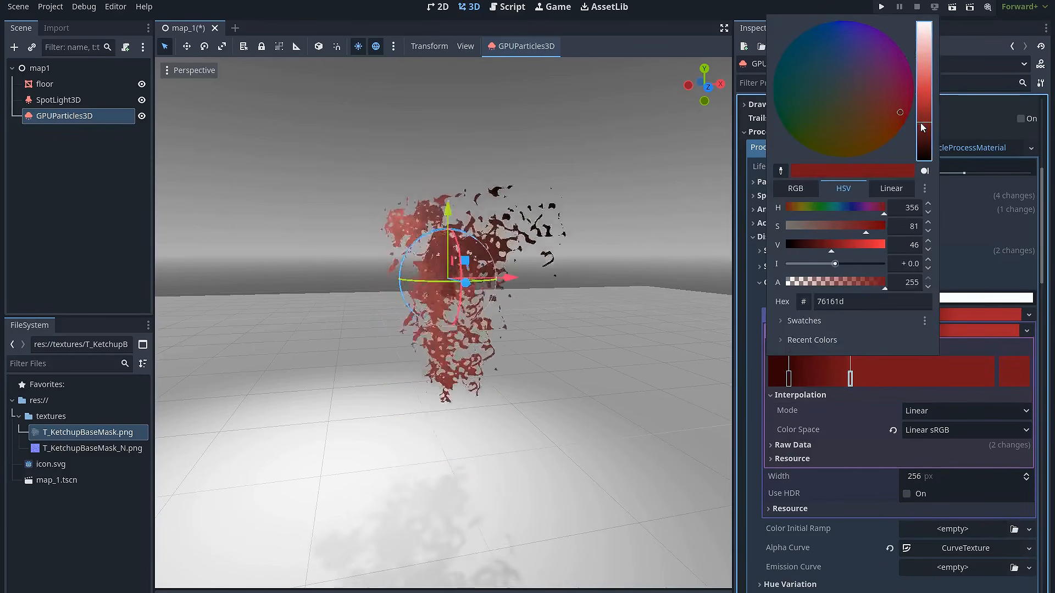
{"action": "left_click", "coordinate": [882, 413]}
{"action": "mouse_move", "coordinate": [517, 285]}
{"action": "middle_mouse_down"}
{"action": "mouse_move", "coordinate": [552, 306]}
{"action": "mouse_move", "coordinate": [525, 287]}
{"action": "middle_mouse_up"}
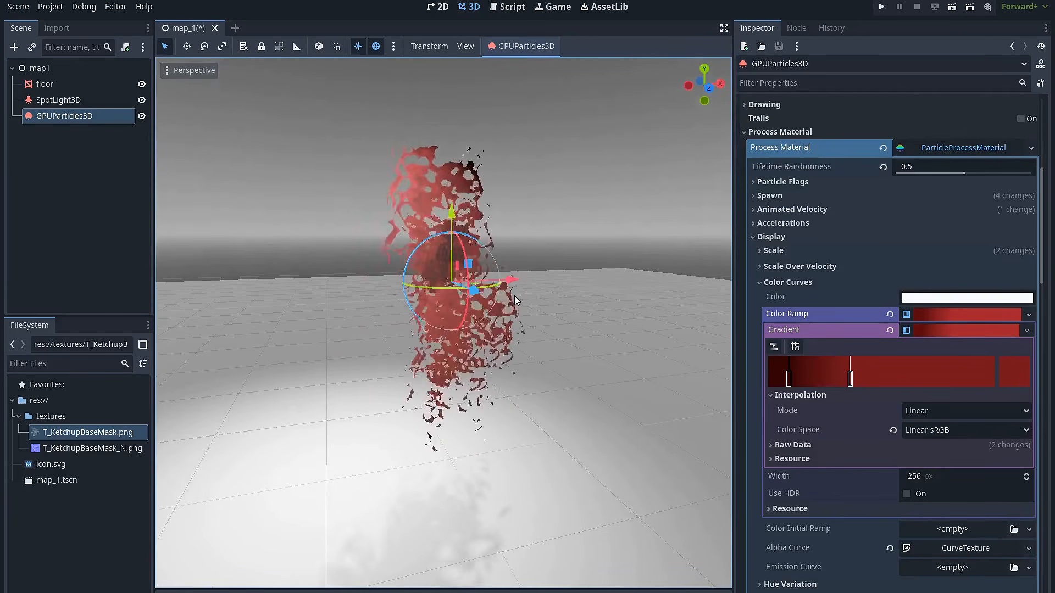
{"action": "middle_click_drag", "start_coordinate": [550, 320], "coordinate": [623, 332]}
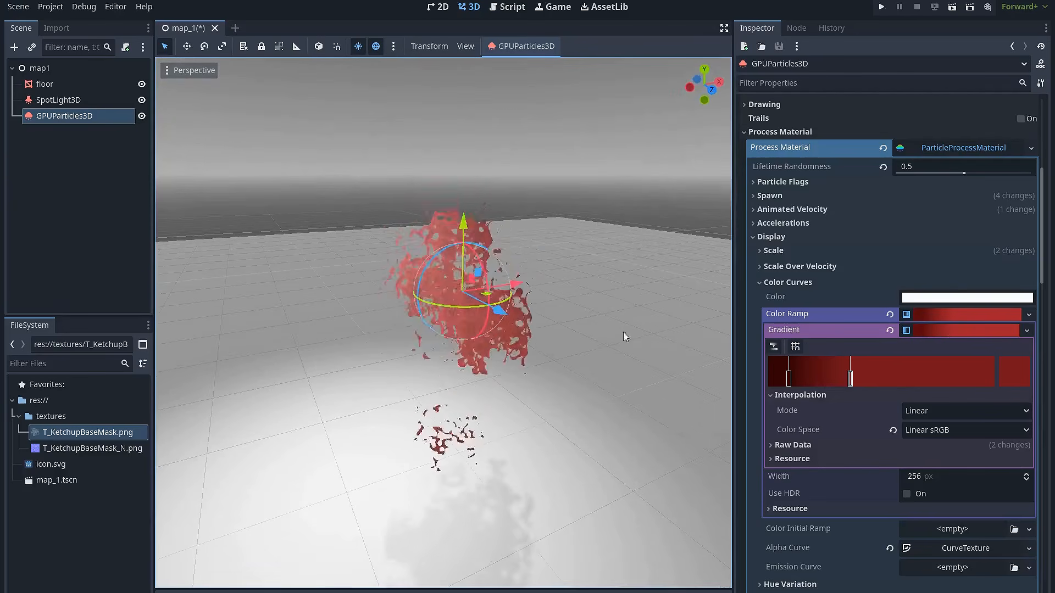
- Enable Normal Map on the override material and assign T_KetchupBaseMask_N.png as its texture
{"action": "left_click", "coordinate": [969, 322]}
{"action": "left_click", "coordinate": [954, 150]}
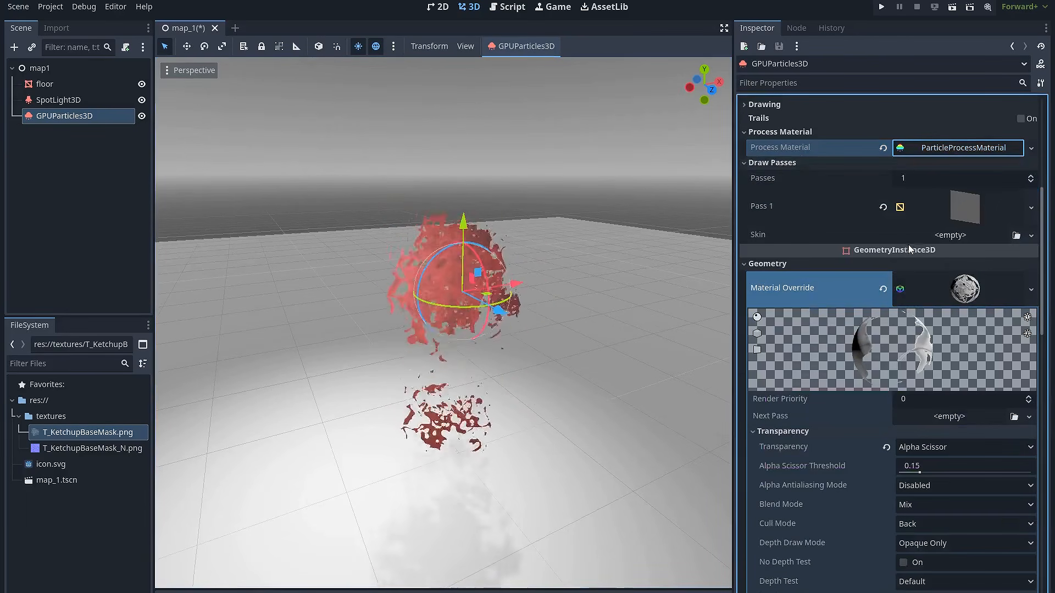
{"action": "scroll", "coordinate": [948, 298], "scroll_direction": "down", "scroll_amount": 10}
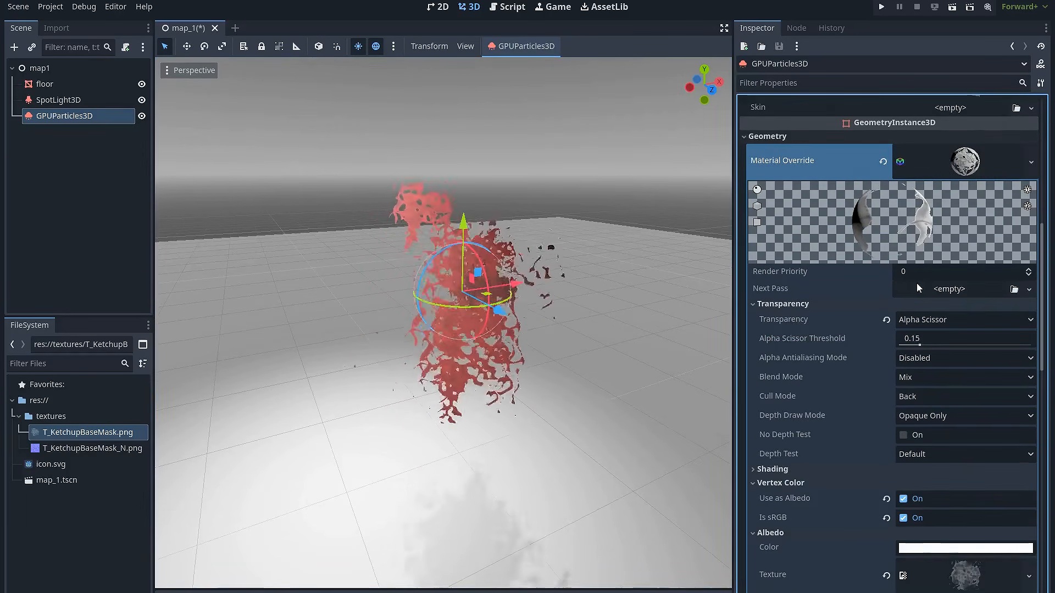
{"action": "scroll", "coordinate": [912, 284], "scroll_direction": "down", "scroll_amount": 4}
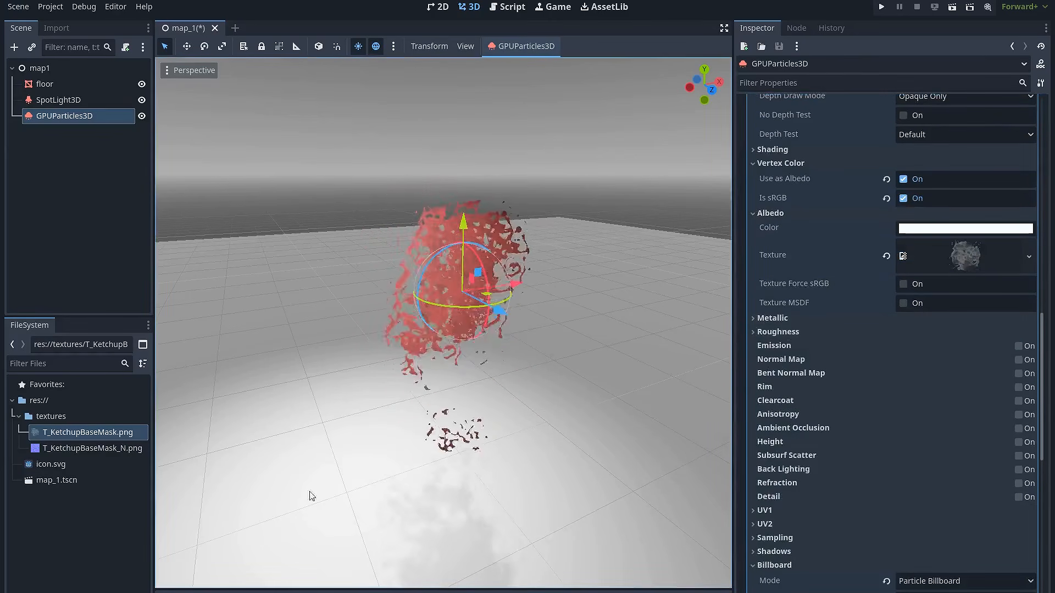
{"action": "left_click", "coordinate": [116, 446]}
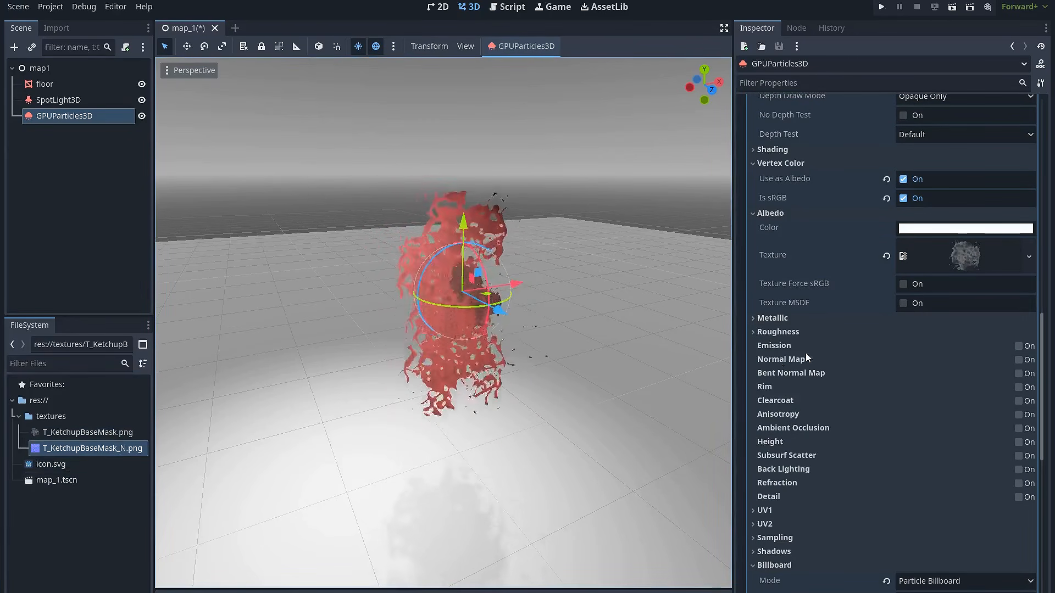
{"action": "left_click", "coordinate": [1018, 360]}
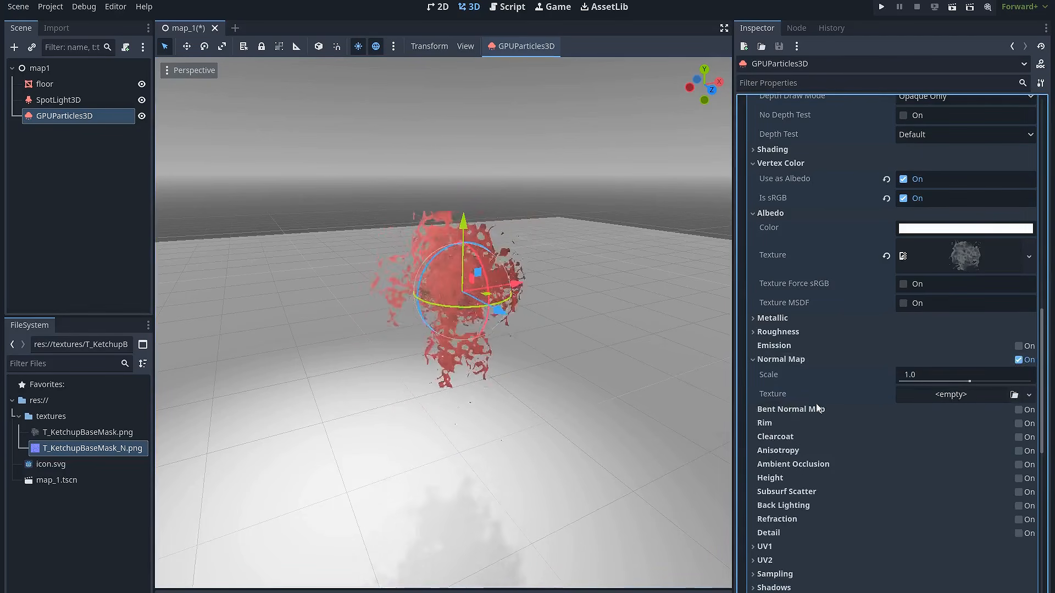
{"action": "left_click_drag", "start_coordinate": [92, 448], "coordinate": [956, 386]}
{"action": "middle_click_drag", "start_coordinate": [578, 328], "coordinate": [560, 336]}
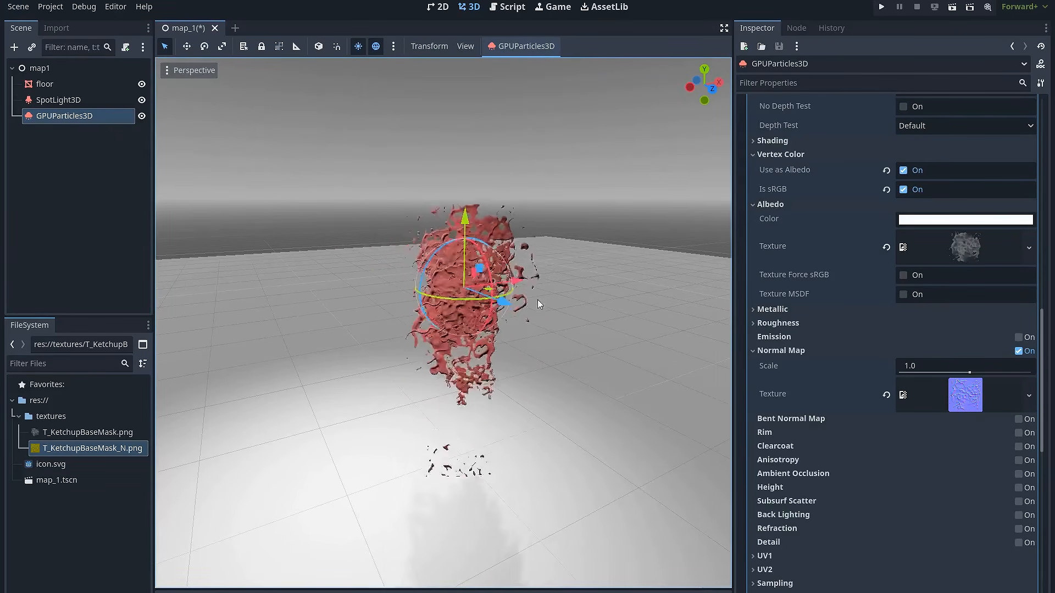
{"action": "middle_click_drag", "start_coordinate": [526, 268], "coordinate": [574, 278]}
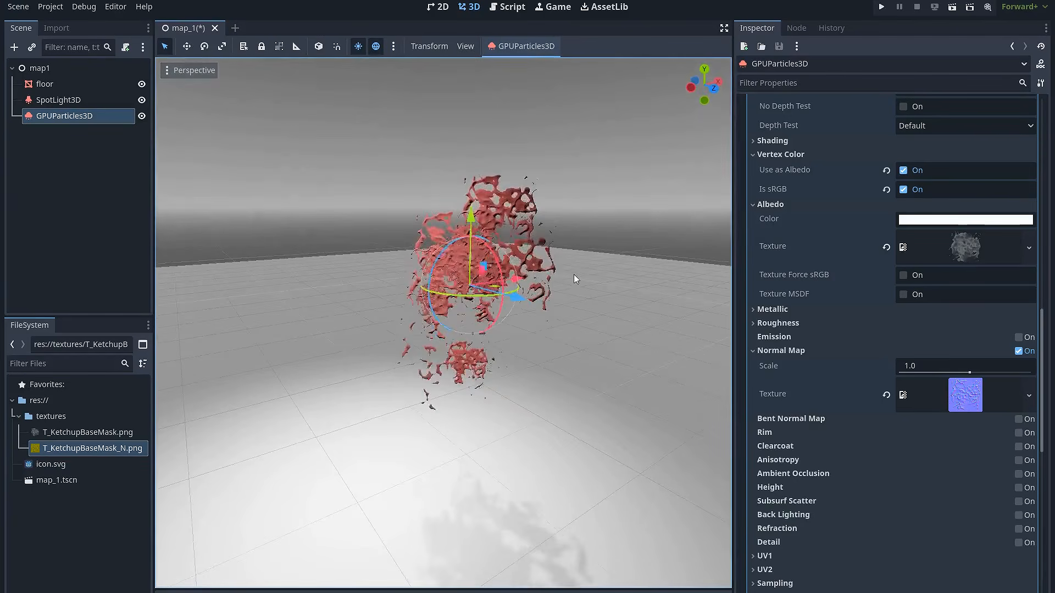
- Set the override material's normal map scale to 0.5
{"action": "left_click", "coordinate": [926, 365]}
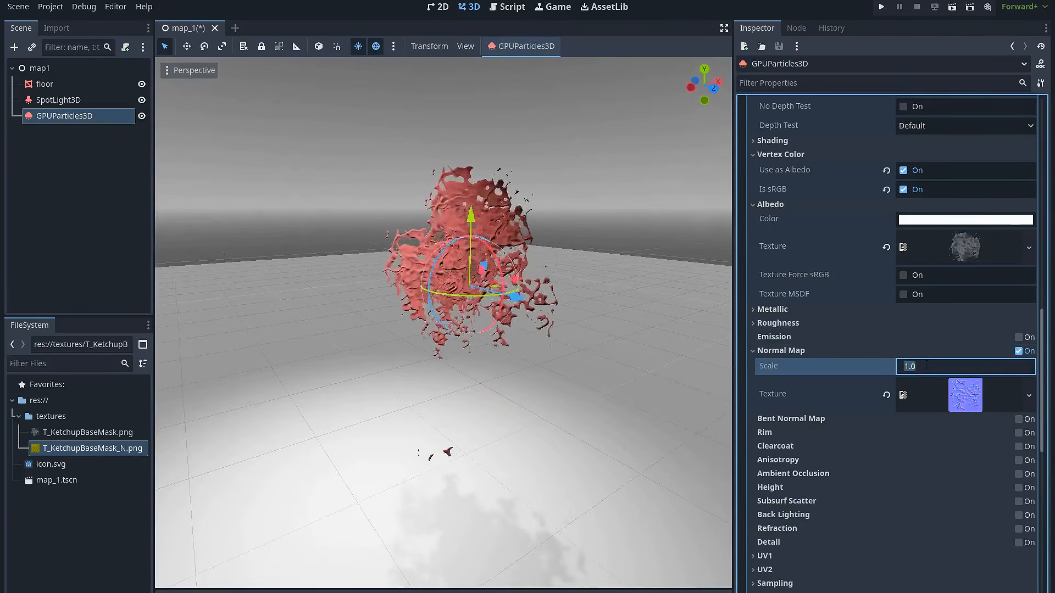
{"action": "type", "text": "0.5"}
{"action": "key", "text": "Return"}
{"action": "mouse_move", "coordinate": [569, 344]}
{"action": "middle_mouse_down"}
{"action": "mouse_move", "coordinate": [599, 352]}
{"action": "mouse_move", "coordinate": [558, 344]}
{"action": "mouse_move", "coordinate": [572, 341]}
{"action": "middle_mouse_up"}
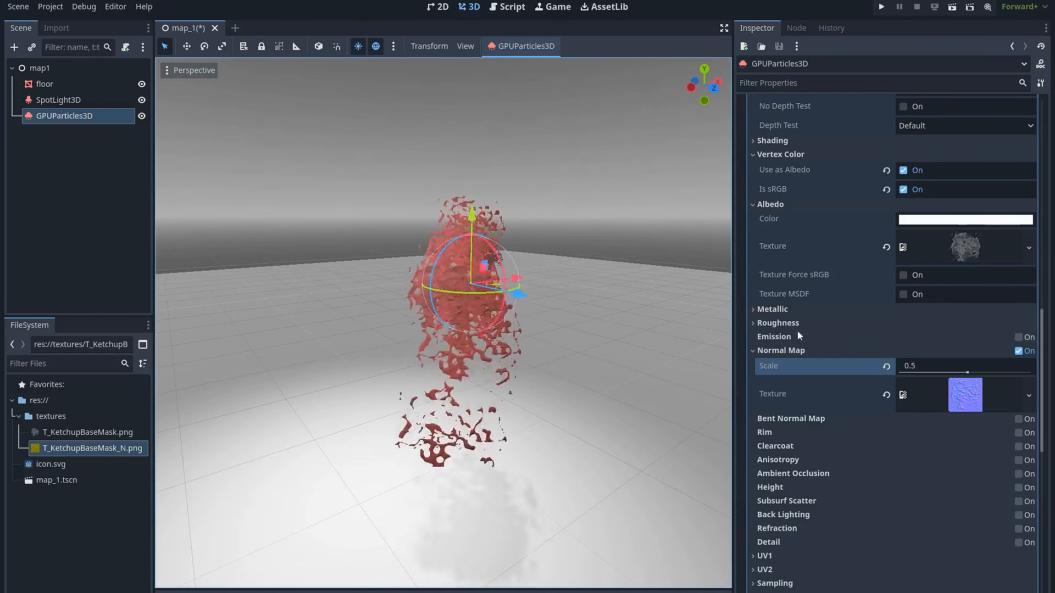
- Set the override material's roughness to 0.15 and inspect the glossier particles
{"action": "left_click", "coordinate": [825, 323]}
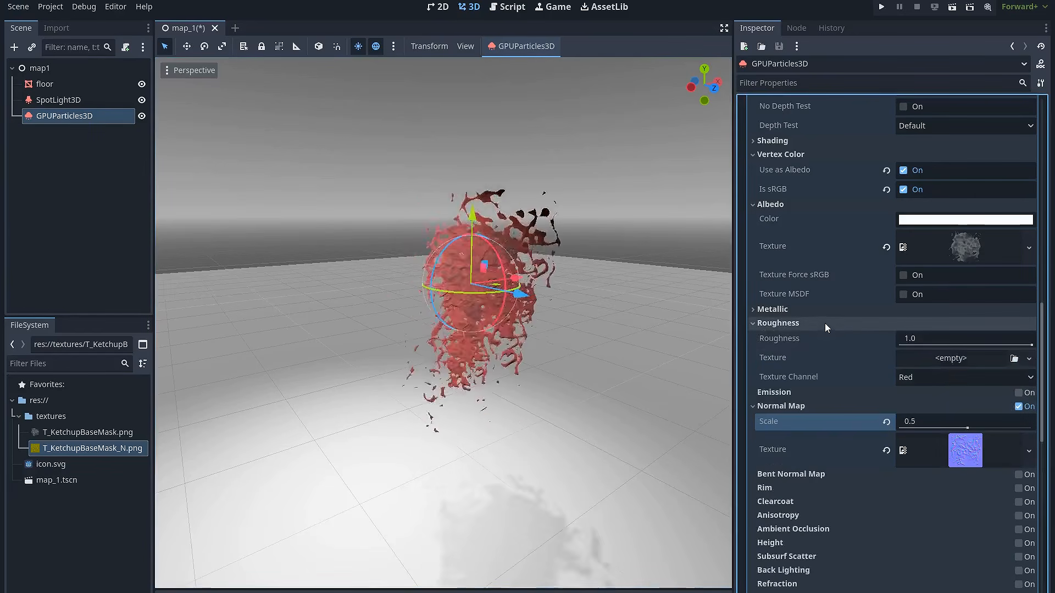
{"action": "left_click", "coordinate": [1031, 346]}
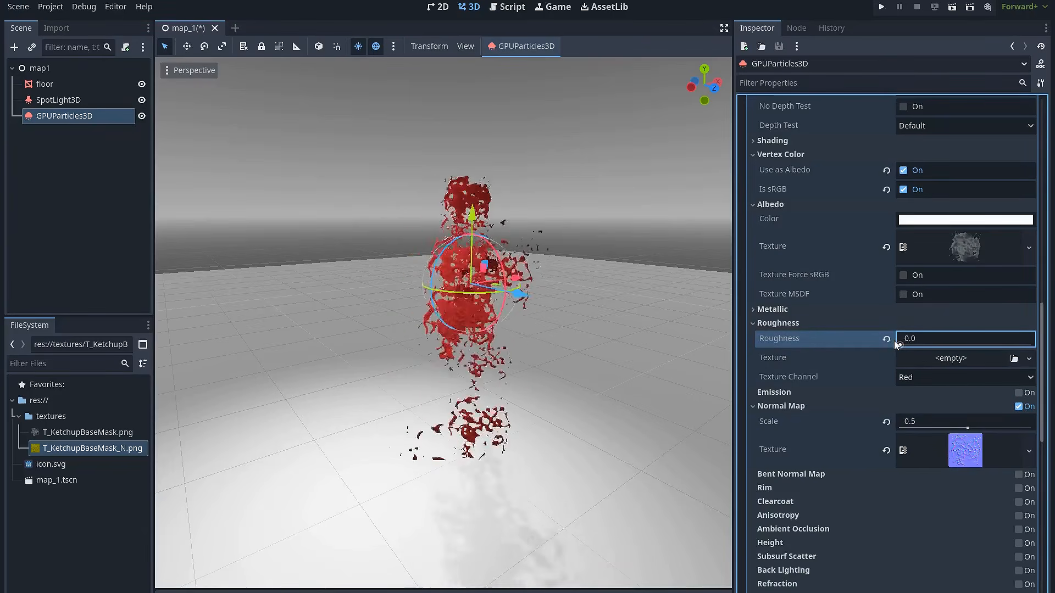
{"action": "middle_click_drag", "start_coordinate": [577, 327], "coordinate": [538, 338]}
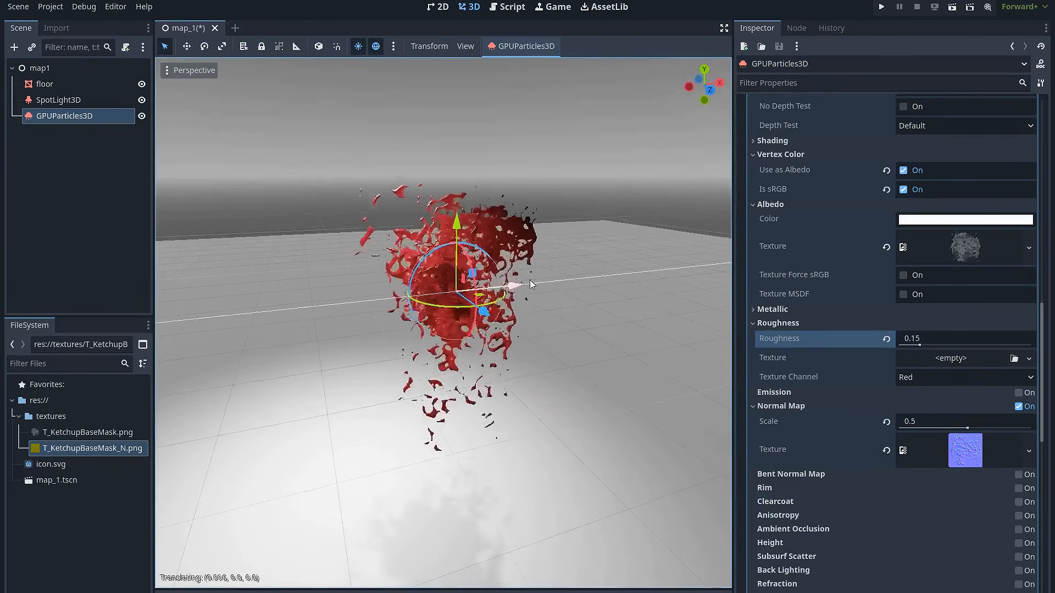
{"action": "left_click_drag", "start_coordinate": [530, 281], "coordinate": [685, 273]}
{"action": "key", "text": "ctrl+z"}
{"action": "middle_click_drag", "start_coordinate": [603, 312], "coordinate": [598, 297]}
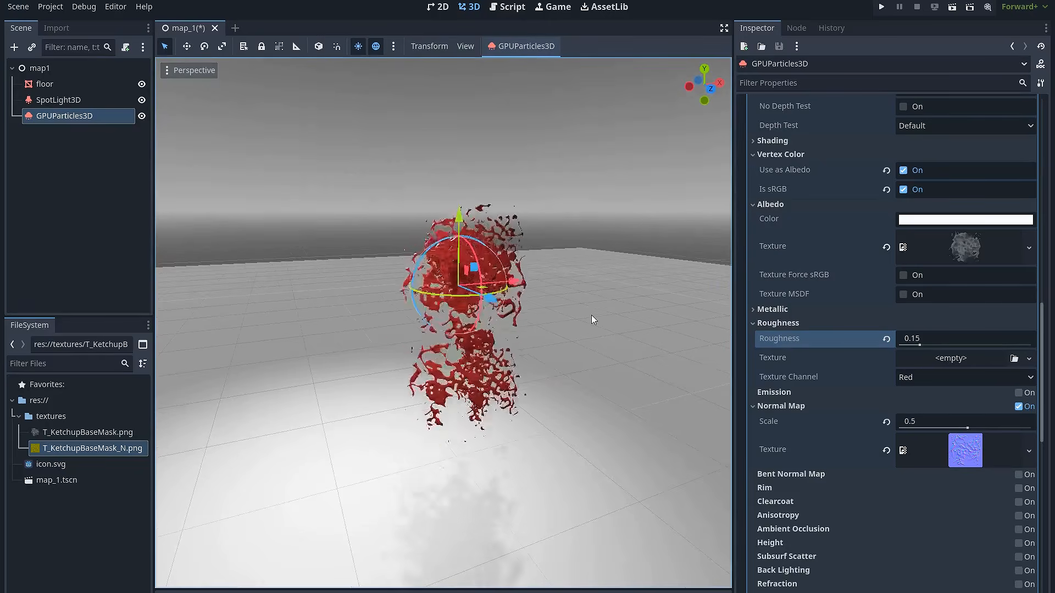
- Enable the Rotate Y particle flag in the emitter's process material
{"action": "scroll", "coordinate": [956, 325], "scroll_direction": "up", "scroll_amount": 12}
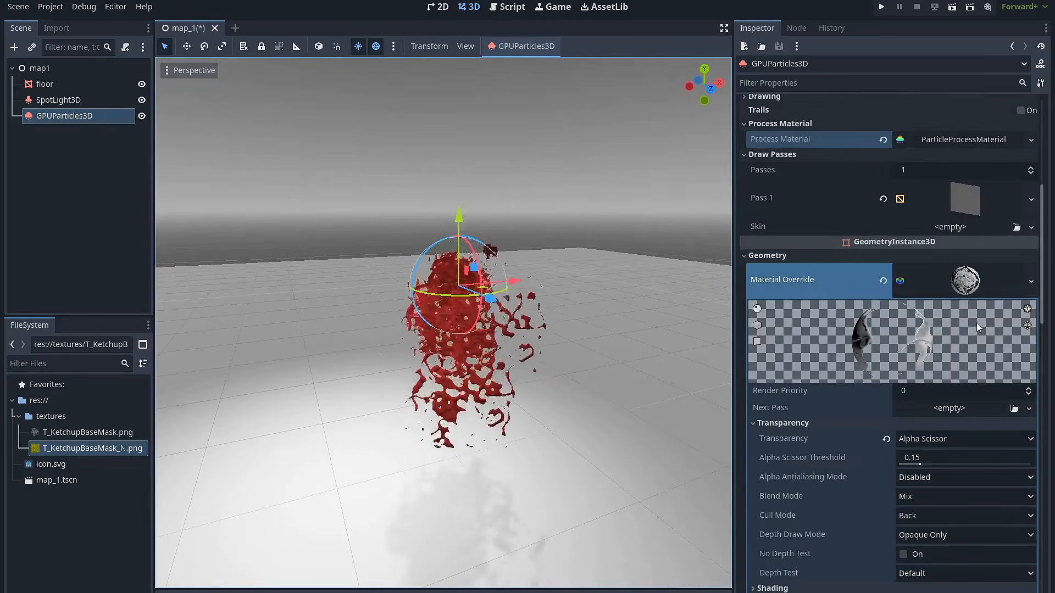
{"action": "left_click", "coordinate": [962, 269]}
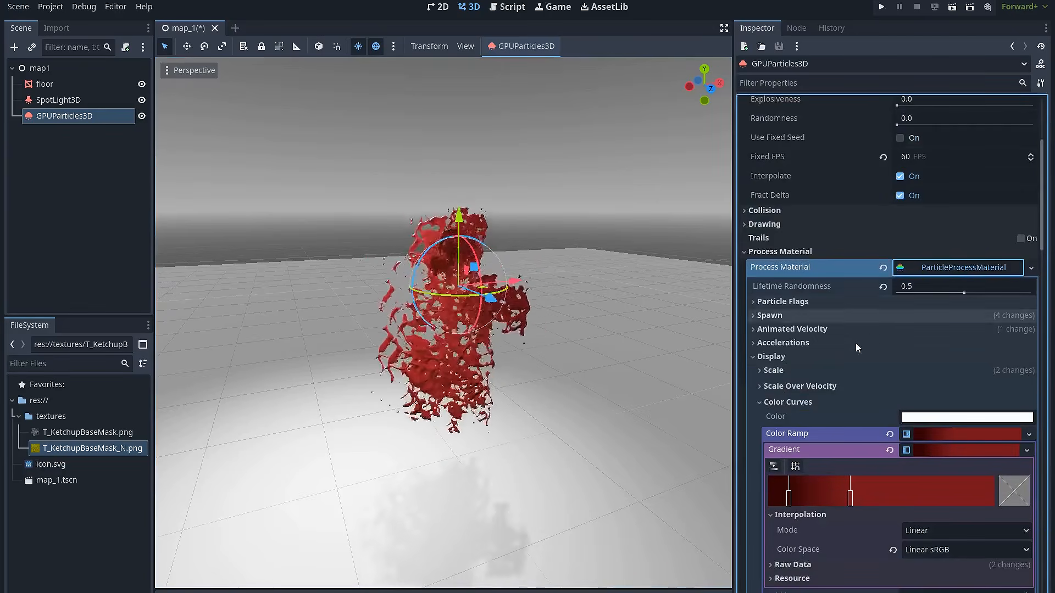
{"action": "left_click", "coordinate": [822, 357]}
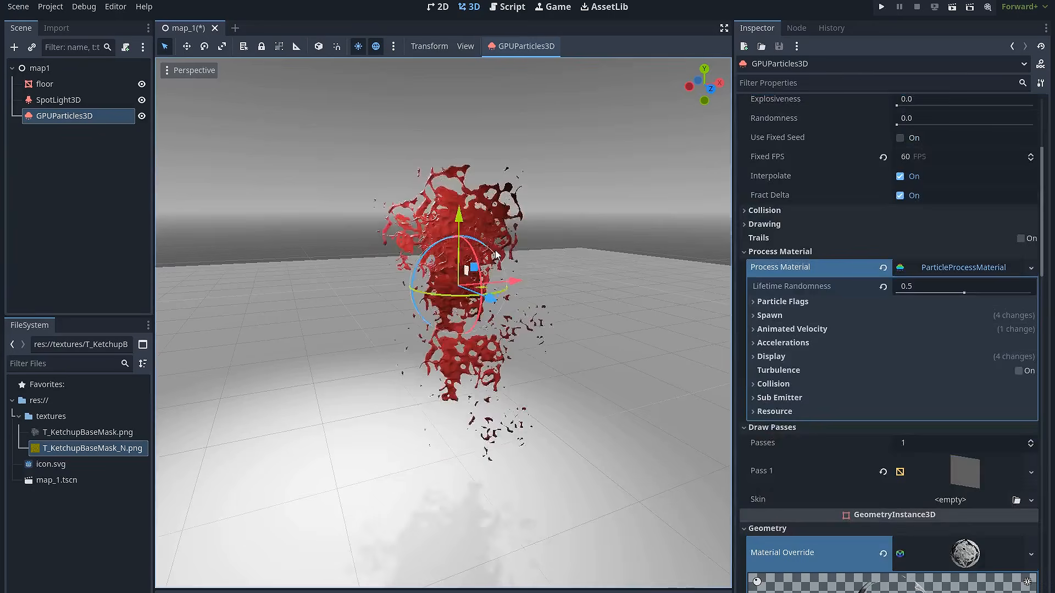
{"action": "left_click", "coordinate": [810, 303]}
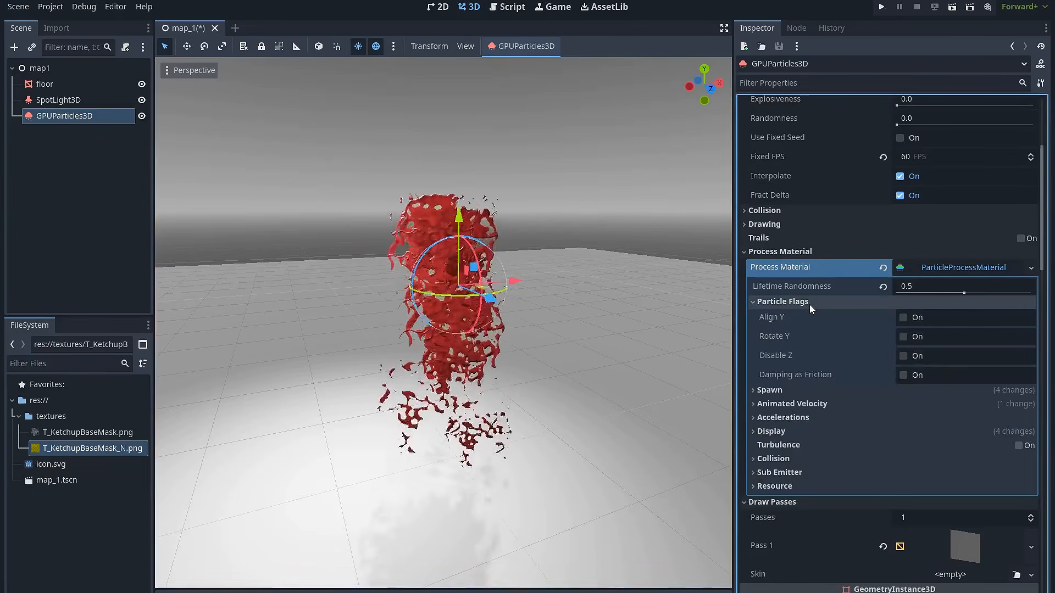
{"action": "left_click", "coordinate": [903, 337]}
- Set the process material's spawn angle to a minimum of -180° and a maximum of 180°
{"action": "left_click", "coordinate": [780, 390]}
{"action": "left_click", "coordinate": [802, 422]}
{"action": "scroll", "coordinate": [807, 396], "scroll_direction": "down", "scroll_amount": 2}
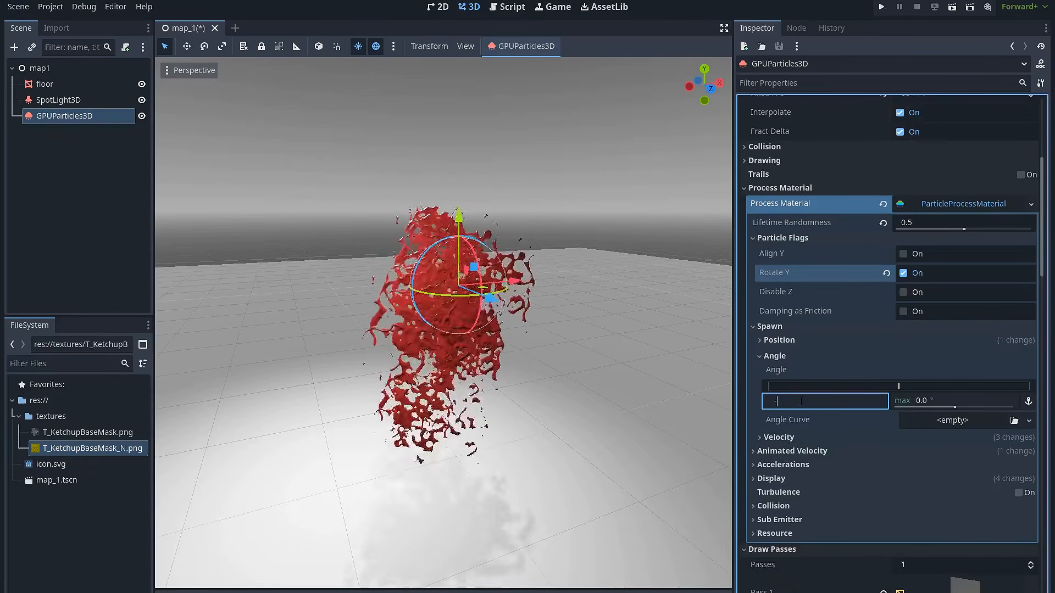
{"action": "left_click", "coordinate": [801, 402]}
{"action": "type", "text": "-180"}
{"action": "left_click", "coordinate": [919, 401]}
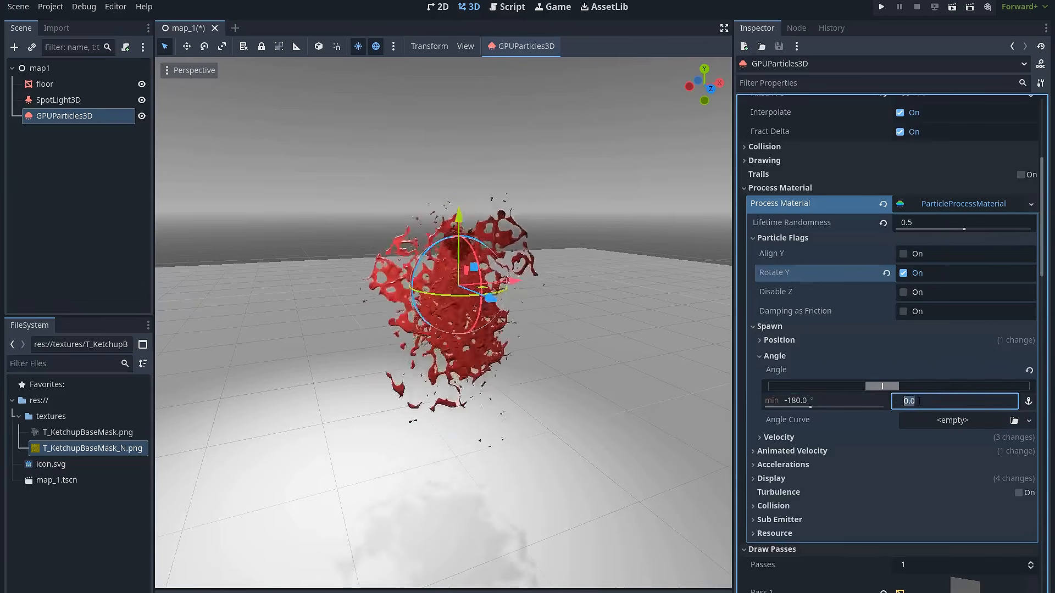
{"action": "type", "text": "180"}
{"action": "key", "text": "Return"}
- Widen the 3D viewport, lower the particle emitter slightly, and bring up its basic emission and time settings
{"action": "left_click_drag", "start_coordinate": [734, 347], "coordinate": [779, 348]}
{"action": "mouse_move", "coordinate": [538, 279]}
{"action": "left_mouse_down"}
{"action": "mouse_move", "coordinate": [710, 249]}
{"action": "mouse_move", "coordinate": [600, 277]}
{"action": "mouse_move", "coordinate": [374, 299]}
{"action": "mouse_move", "coordinate": [588, 278]}
{"action": "mouse_move", "coordinate": [537, 282]}
{"action": "left_mouse_up"}
{"action": "left_click_drag", "start_coordinate": [483, 218], "coordinate": [485, 241]}
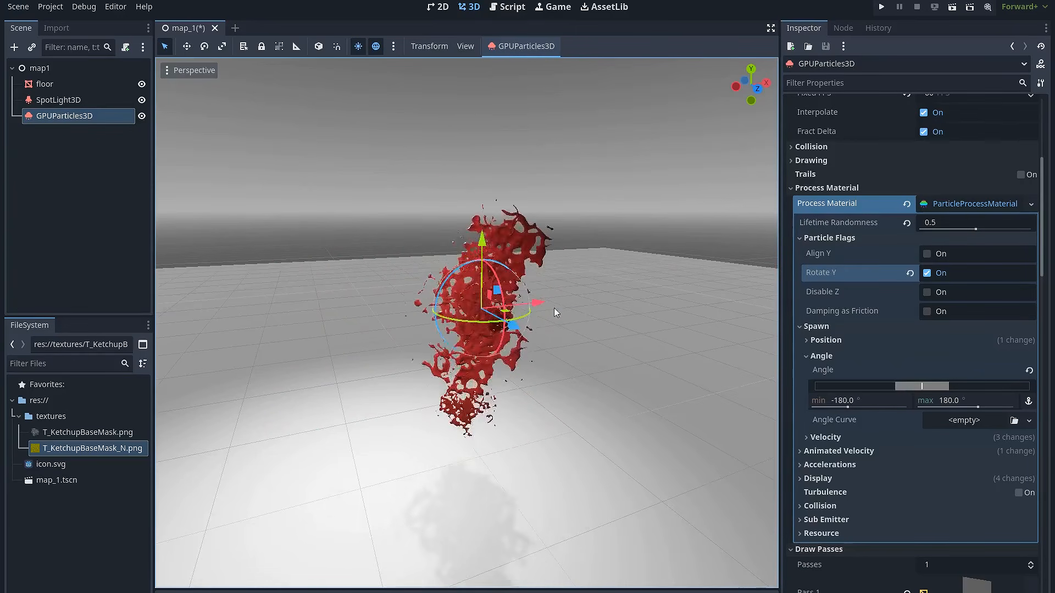
{"action": "scroll", "coordinate": [876, 185], "scroll_direction": "up", "scroll_amount": 5}
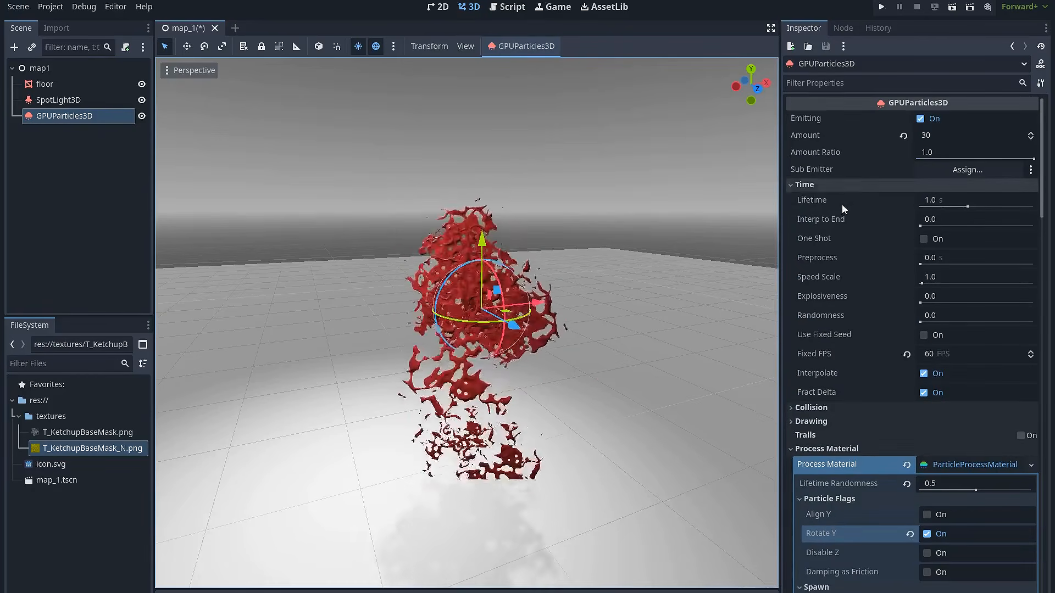
- Set the particle emitter's explosiveness to 0.8 and its amount to 20
{"action": "left_click", "coordinate": [945, 296]}
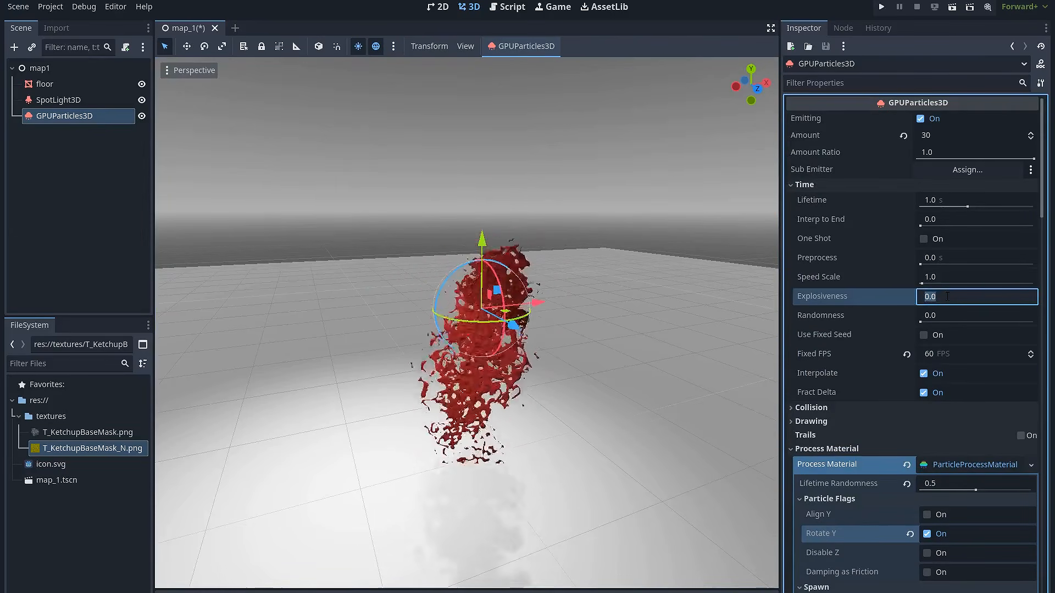
{"action": "type", "text": ".8"}
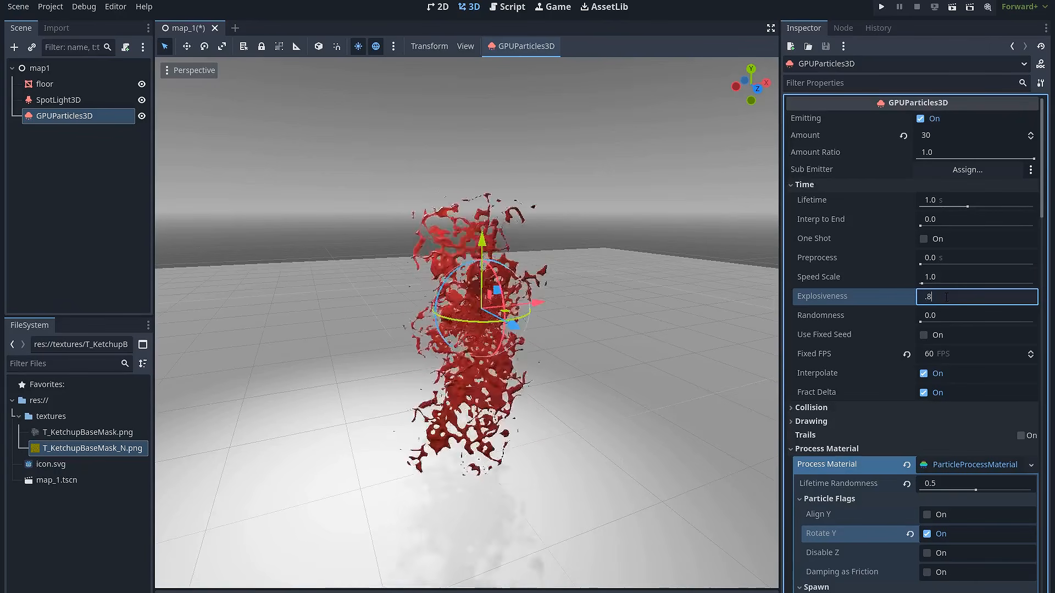
{"action": "key", "text": "Return"}
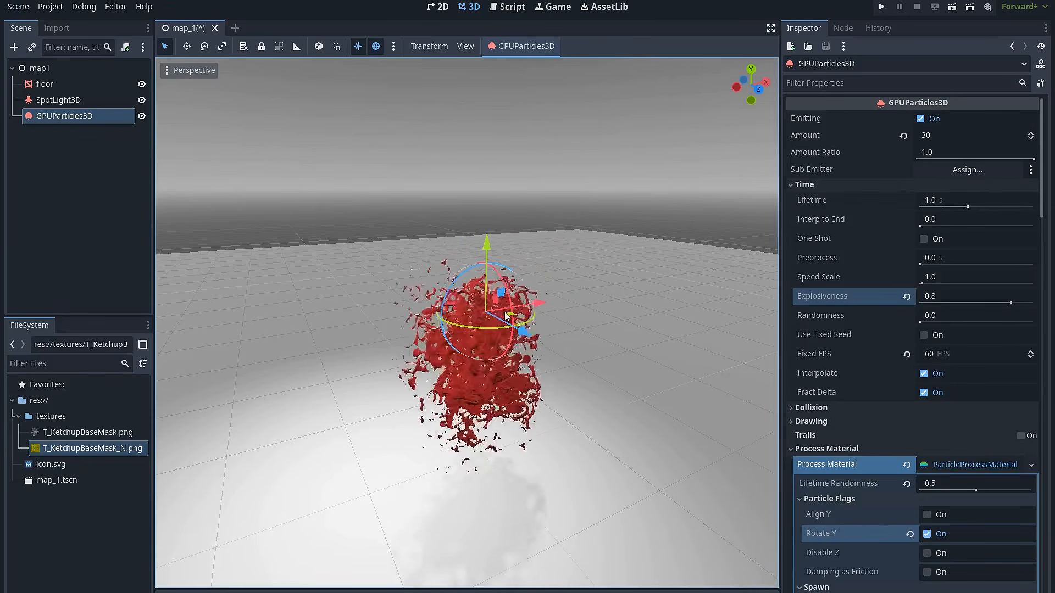
{"action": "left_click", "coordinate": [934, 136]}
{"action": "type", "text": "20"}
{"action": "key", "text": "Return"}
{"action": "left_click", "coordinate": [652, 358]}
{"action": "middle_click_drag", "start_coordinate": [653, 358], "coordinate": [651, 363]}
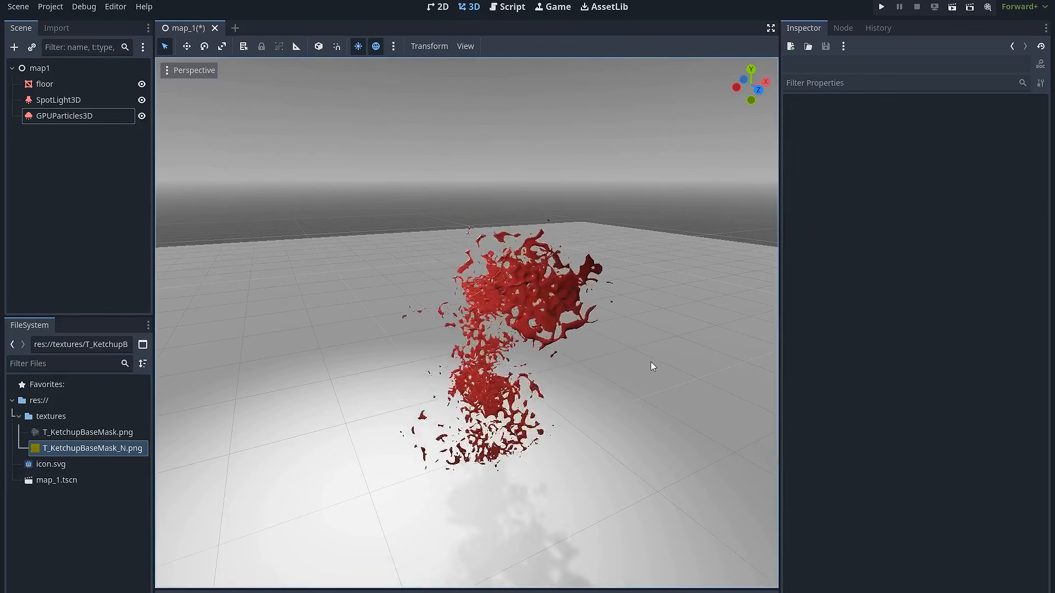
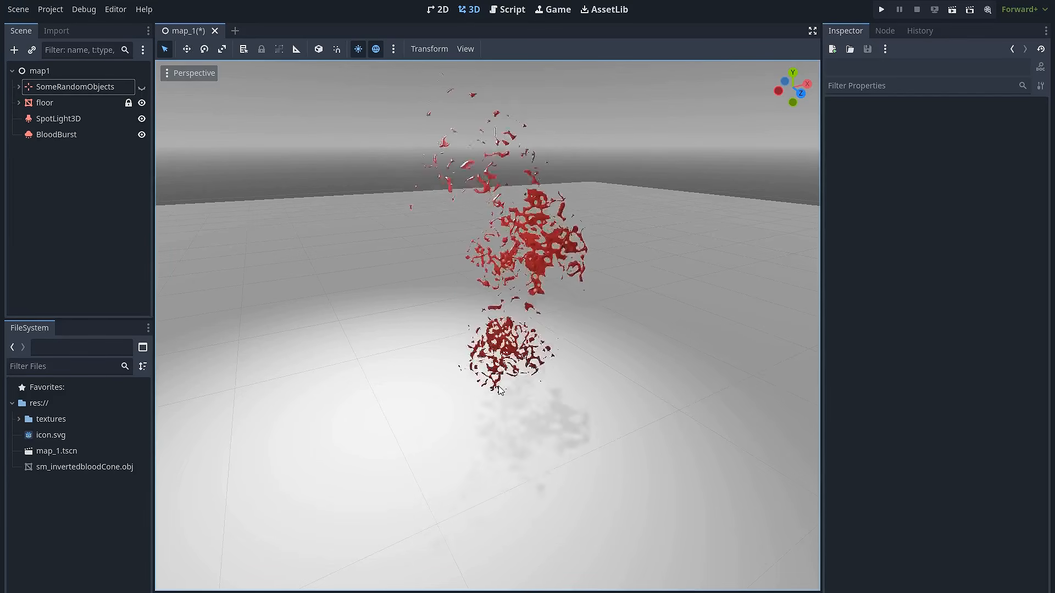
- Add a Decal node as a child of the map1 root node
{"action": "left_click", "coordinate": [71, 71]}
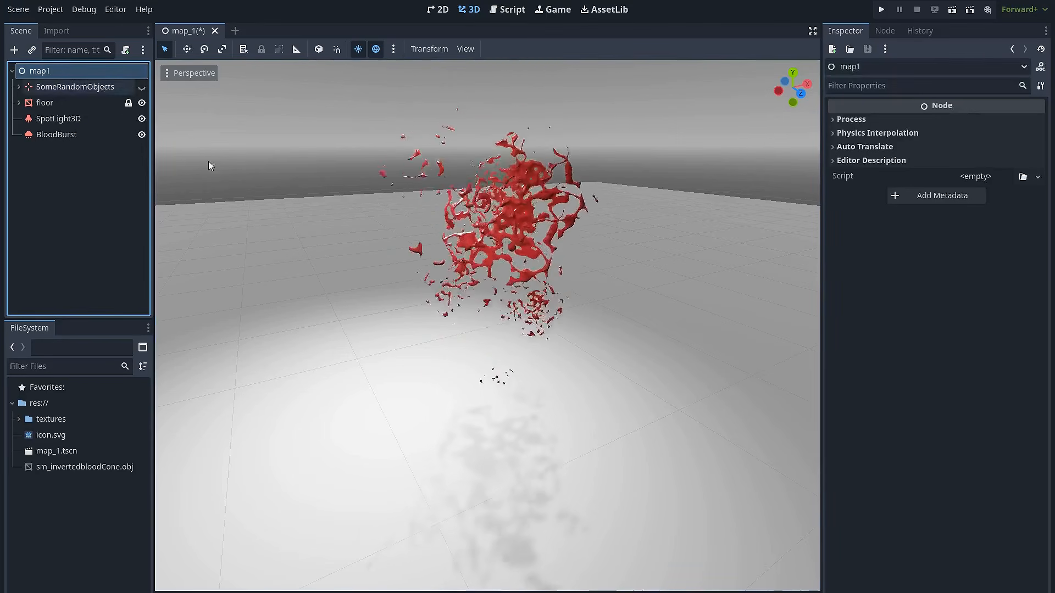
{"action": "key", "text": "ctrl+a"}
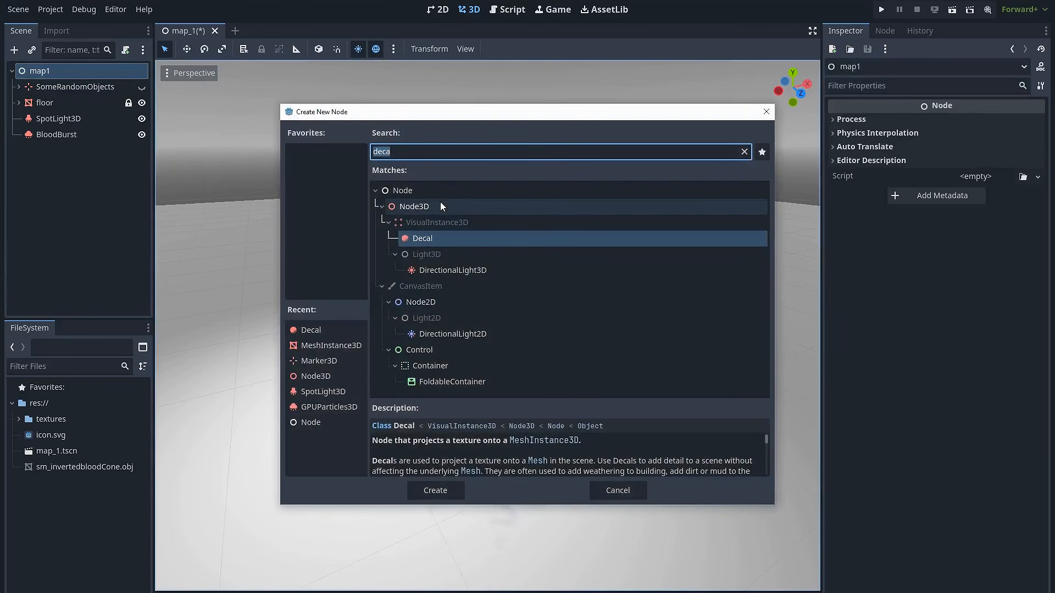
{"action": "type", "text": "deca"}
{"action": "double_click", "coordinate": [434, 238]}
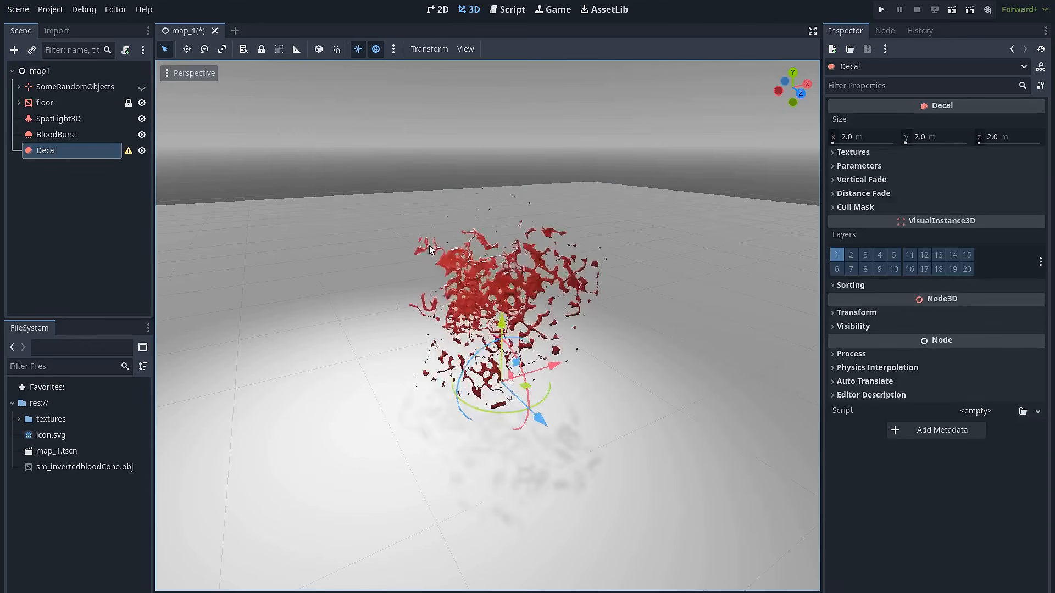
- Assign icon.svg as the decal's albedo texture and move the decal across the floor away from the blood burst
{"action": "left_click", "coordinate": [853, 152]}
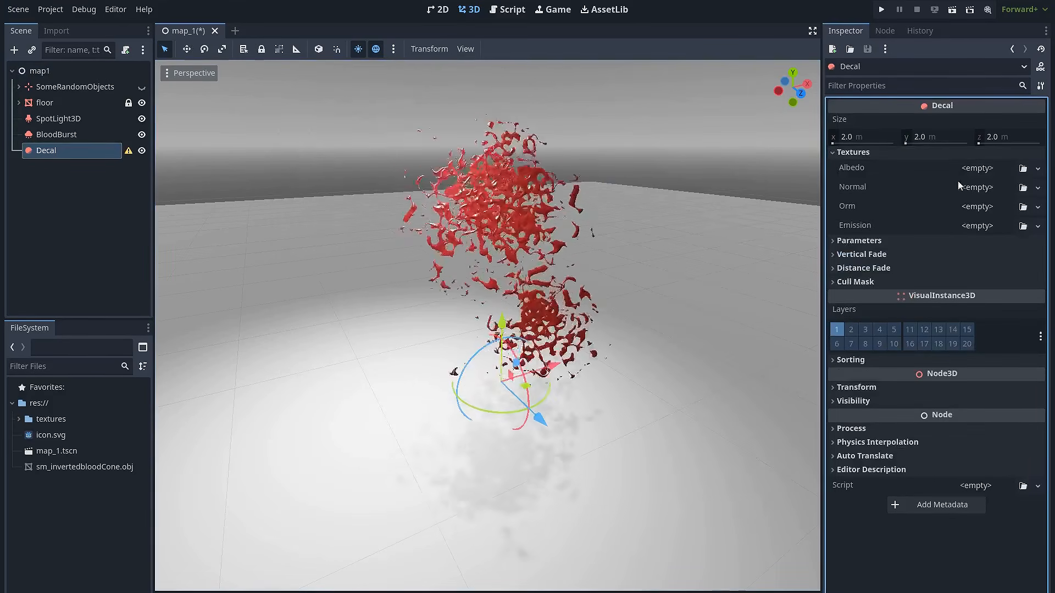
{"action": "left_click", "coordinate": [58, 436]}
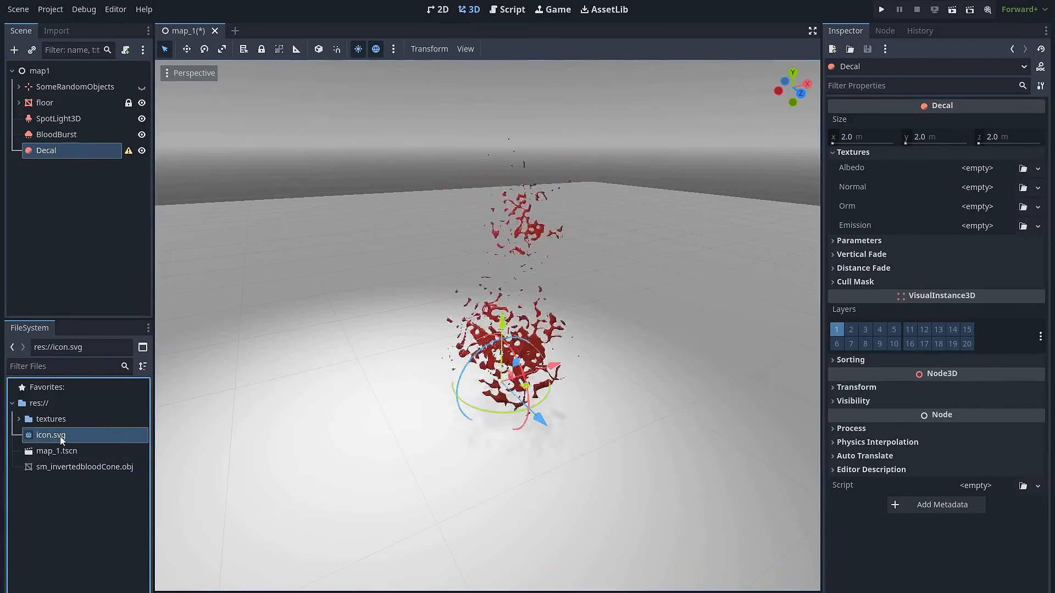
{"action": "left_click_drag", "start_coordinate": [61, 440], "coordinate": [984, 169]}
{"action": "scroll", "coordinate": [609, 345], "scroll_direction": "down", "scroll_amount": 2}
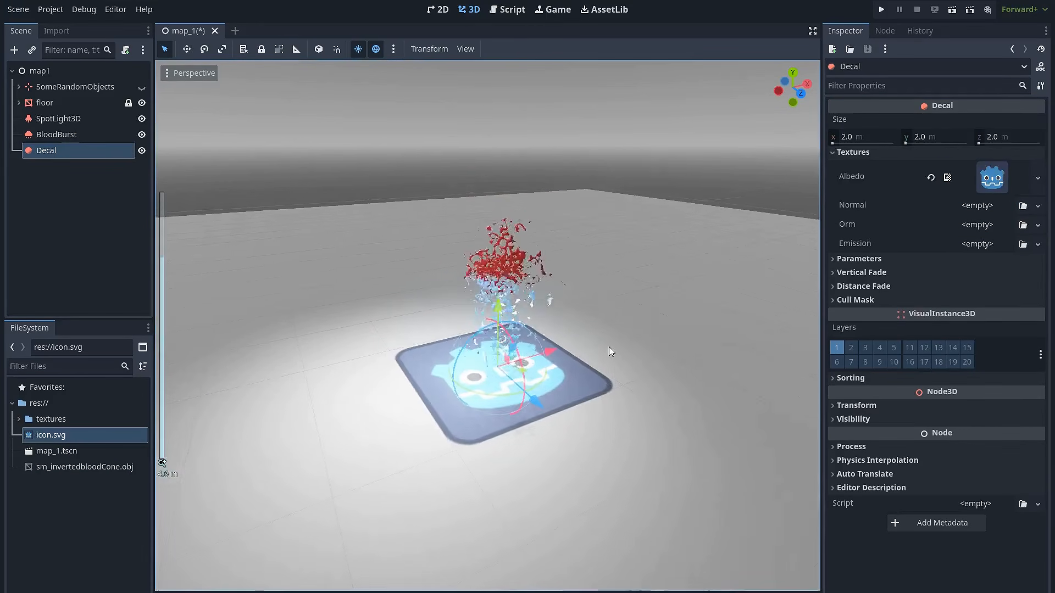
{"action": "scroll", "coordinate": [604, 361], "scroll_direction": "up", "scroll_amount": 2}
{"action": "left_click_drag", "start_coordinate": [554, 360], "coordinate": [443, 406]}
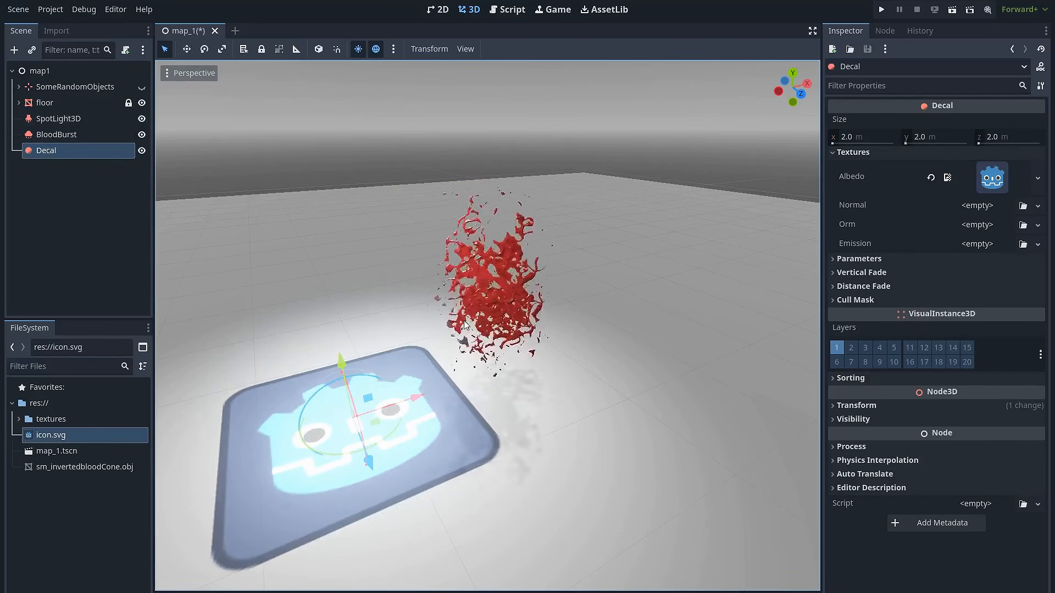
- Make SomeRandomObjects visible and move the group beside the blood burst
{"action": "left_click", "coordinate": [142, 87]}
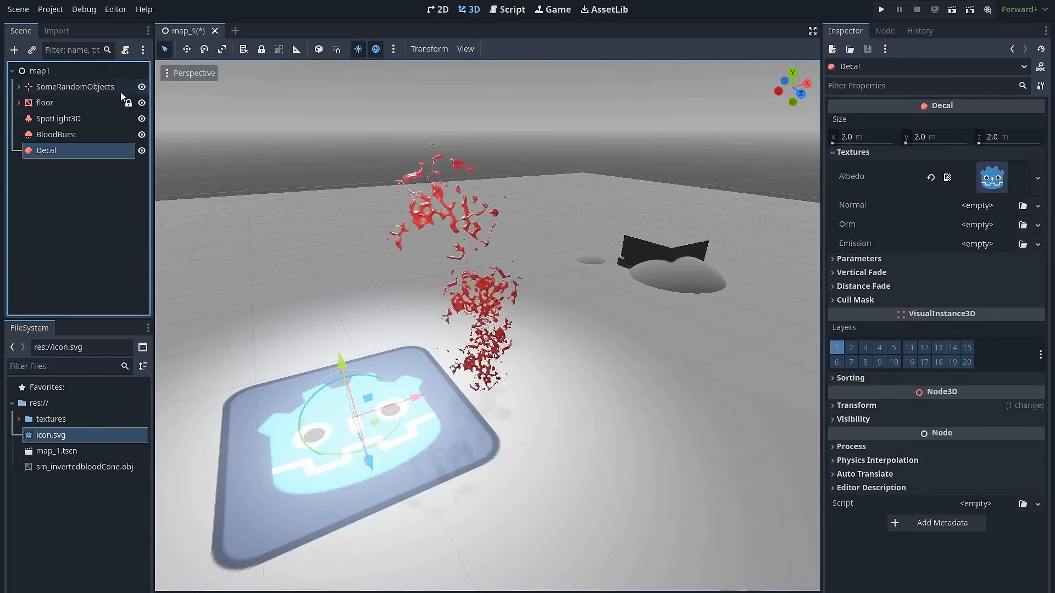
{"action": "left_click", "coordinate": [75, 86]}
{"action": "left_click_drag", "start_coordinate": [689, 272], "coordinate": [593, 367]}
{"action": "scroll", "coordinate": [522, 371], "scroll_direction": "up", "scroll_amount": 3}
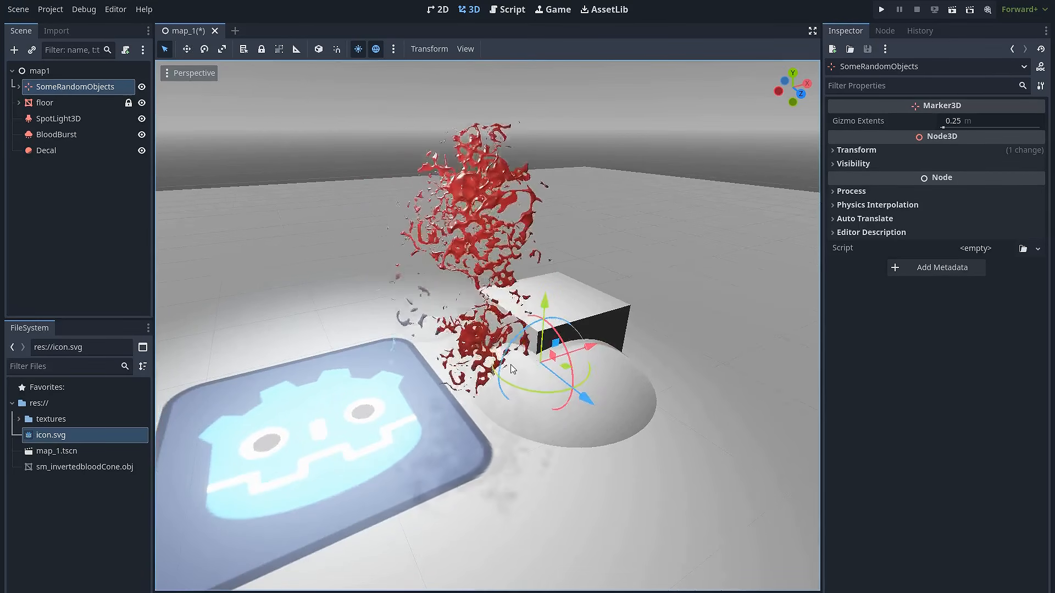
{"action": "scroll", "coordinate": [348, 252], "scroll_direction": "down", "scroll_amount": 2}
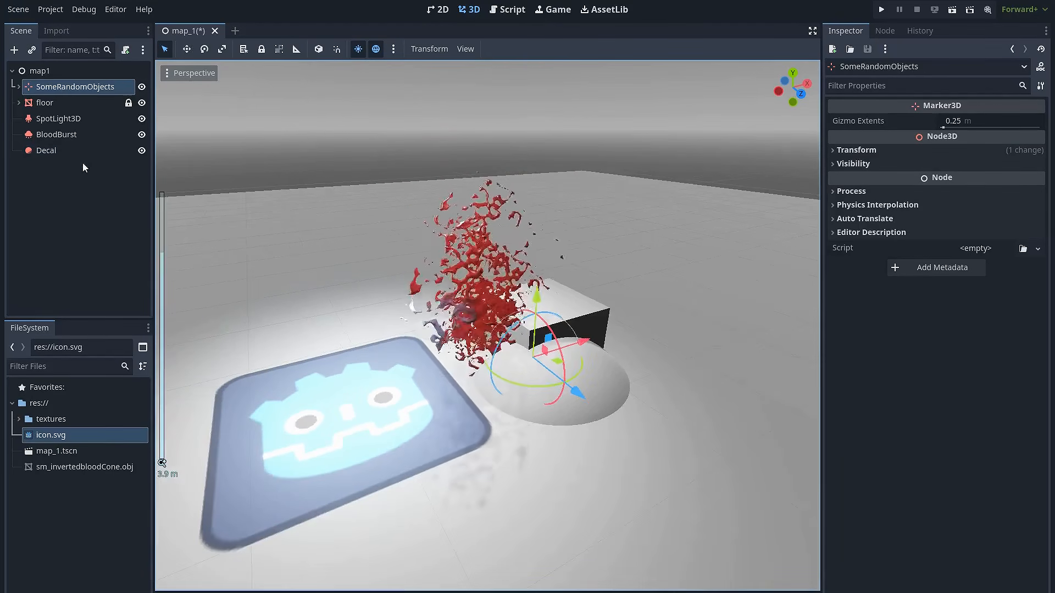
- Move the decal so that it projects across the floor, the box and the sphere
{"action": "left_click", "coordinate": [77, 150]}
{"action": "left_click_drag", "start_coordinate": [382, 393], "coordinate": [528, 373]}
{"action": "scroll", "coordinate": [529, 372], "scroll_direction": "up", "scroll_amount": 1}
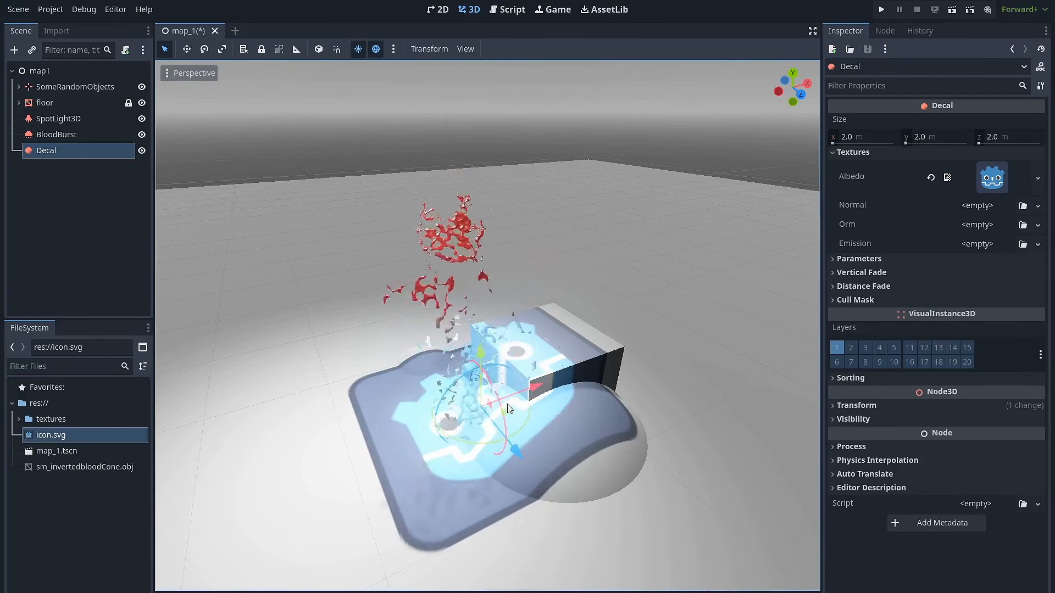
{"action": "middle_click_drag", "start_coordinate": [486, 444], "coordinate": [481, 448]}
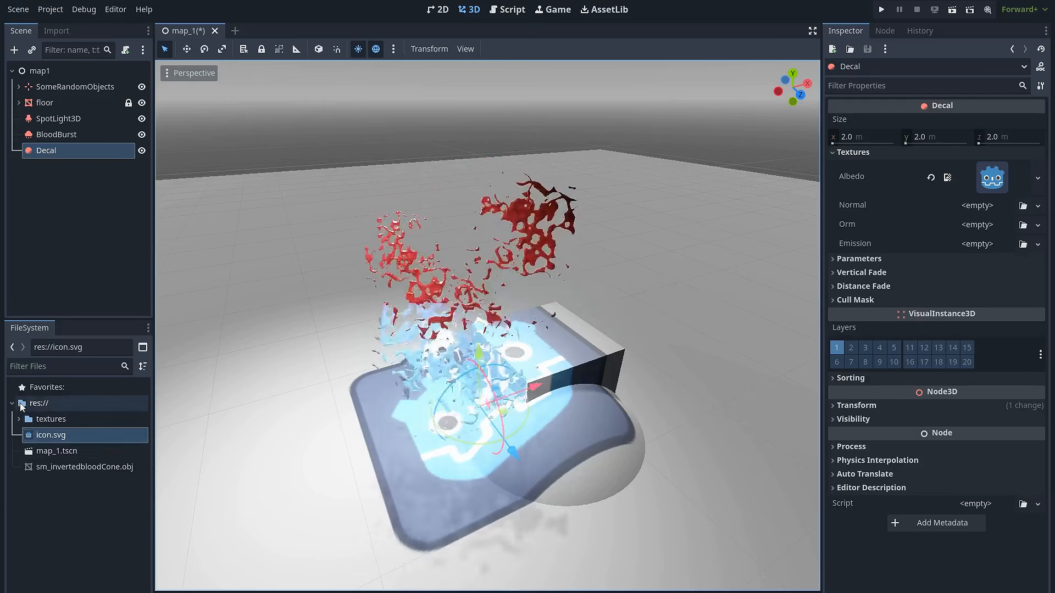
- Assign T_KetchupBaseMask.png as the decal's albedo texture and T_KetchupBaseMask_N.png as its normal texture
{"action": "left_click", "coordinate": [18, 420]}
{"action": "left_click", "coordinate": [71, 436]}
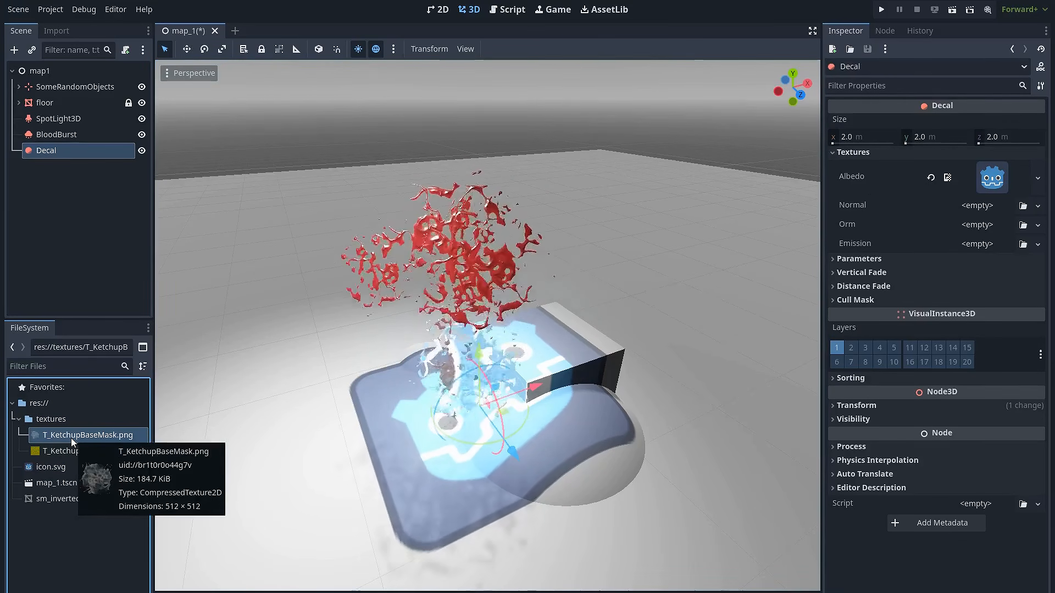
{"action": "left_click_drag", "start_coordinate": [71, 439], "coordinate": [992, 177]}
{"action": "left_click_drag", "start_coordinate": [88, 452], "coordinate": [977, 205]}
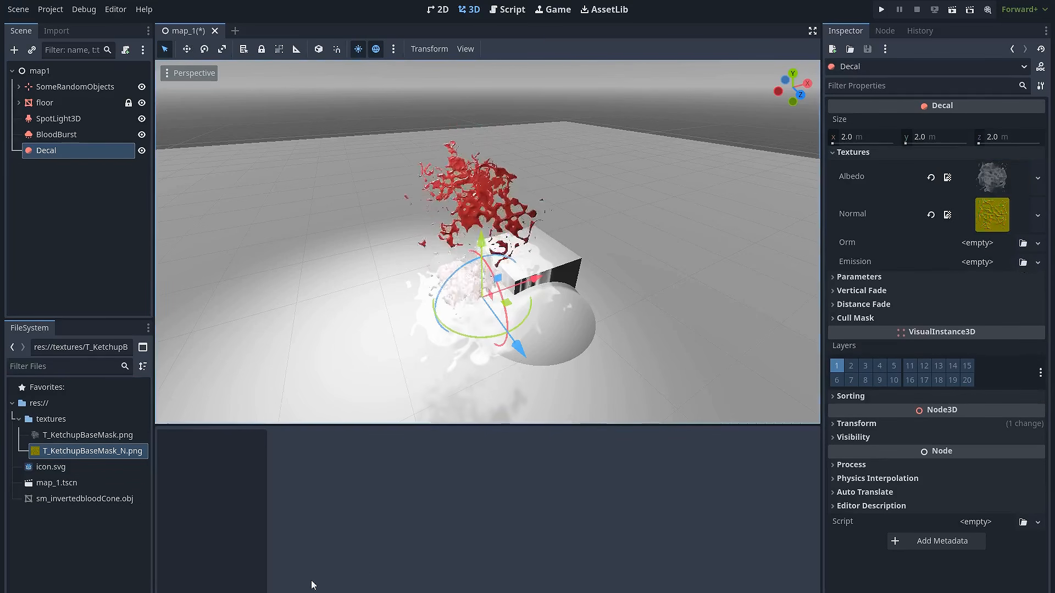
{"action": "key", "text": "ctrl+j"}
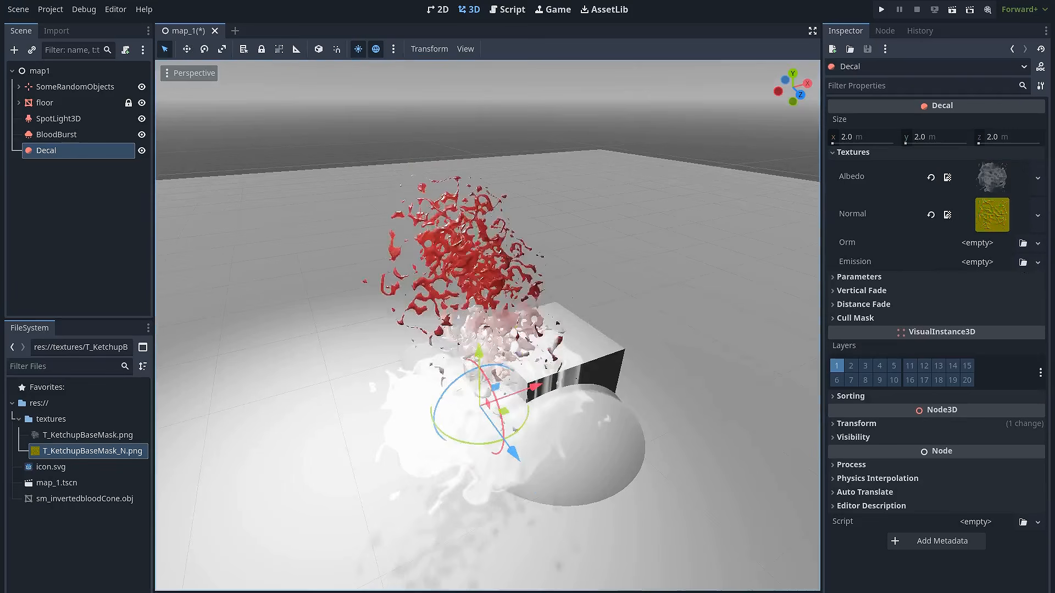
- Set the decal's Modulate color to the bright red f50034
{"action": "left_click", "coordinate": [924, 279]}
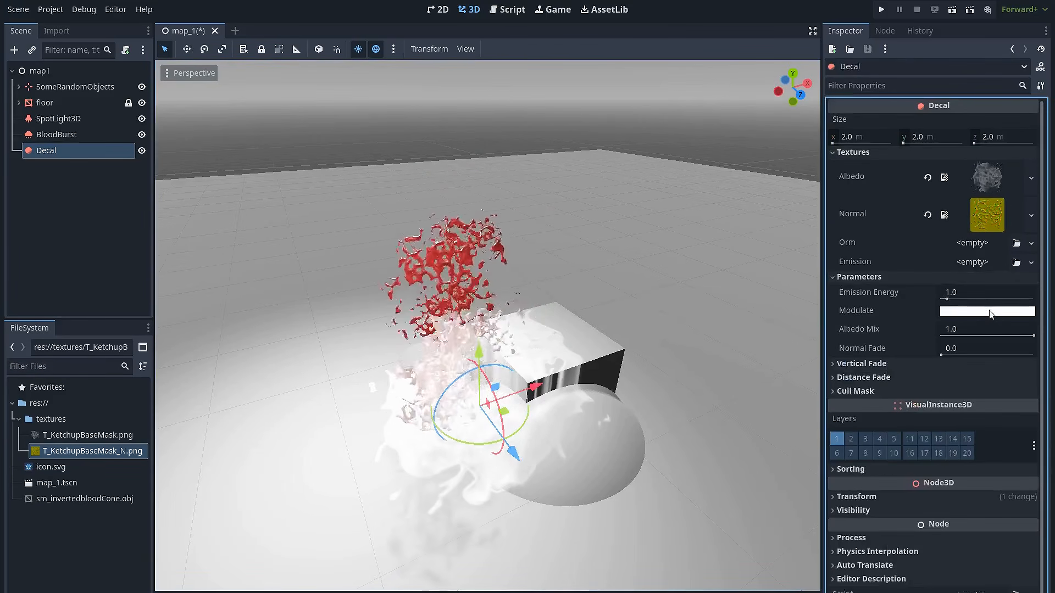
{"action": "left_click", "coordinate": [984, 311]}
{"action": "mouse_move", "coordinate": [1037, 63]}
{"action": "left_mouse_down"}
{"action": "mouse_move", "coordinate": [1039, 23]}
{"action": "mouse_move", "coordinate": [1039, 74]}
{"action": "left_mouse_up"}
{"action": "left_click", "coordinate": [1024, 84]}
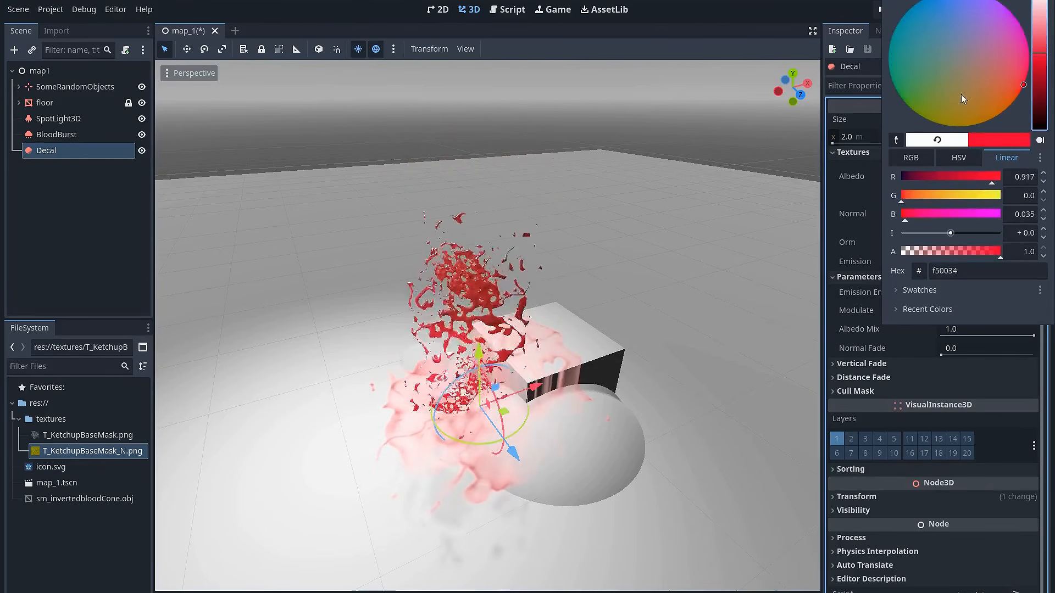
{"action": "left_click", "coordinate": [634, 317]}
{"action": "middle_click_drag", "start_coordinate": [635, 317], "coordinate": [608, 334]}
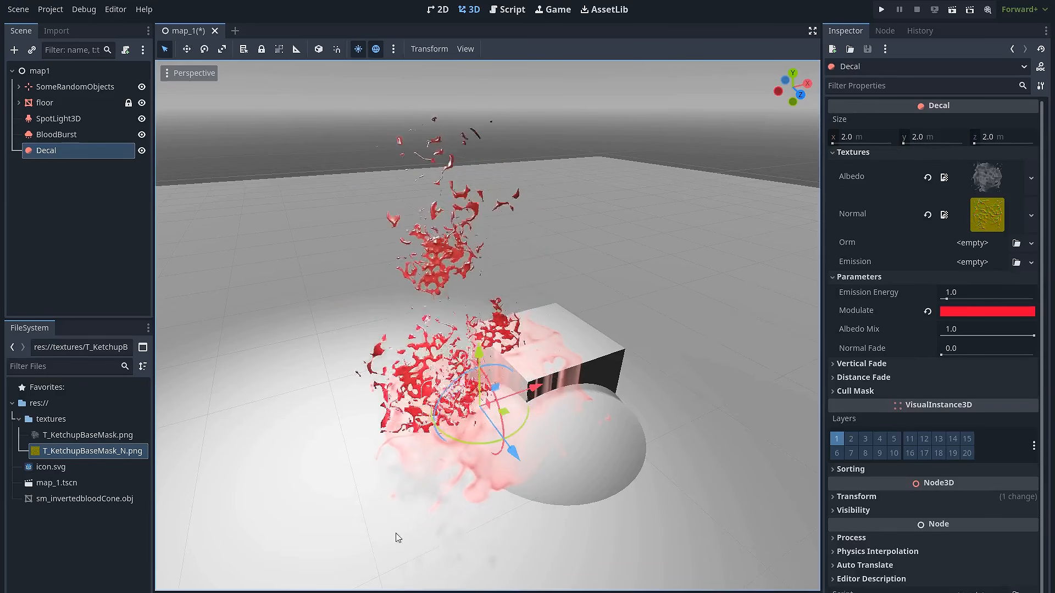
- Switch to File Explorer and import T_Decal_Blood651aas.png and T_Decal_Blood651aas_N.png from the decal folder into the project's textures folder
{"action": "left_click_drag", "start_coordinate": [761, 592], "coordinate": [716, 272]}
{"action": "left_click_drag", "start_coordinate": [574, 512], "coordinate": [764, 406]}
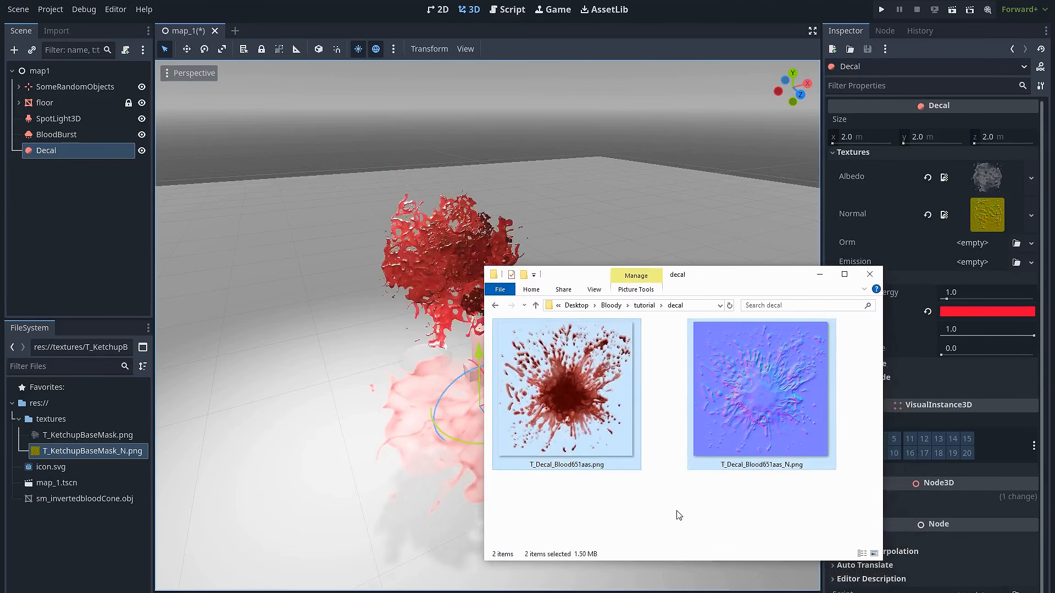
{"action": "left_click", "coordinate": [675, 511]}
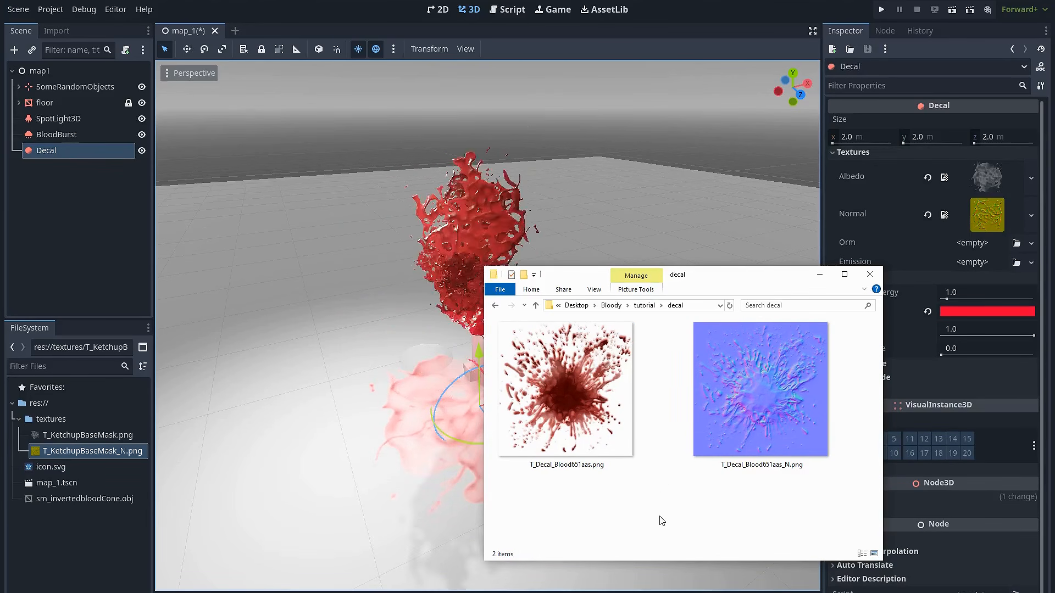
{"action": "left_click_drag", "start_coordinate": [570, 510], "coordinate": [742, 404]}
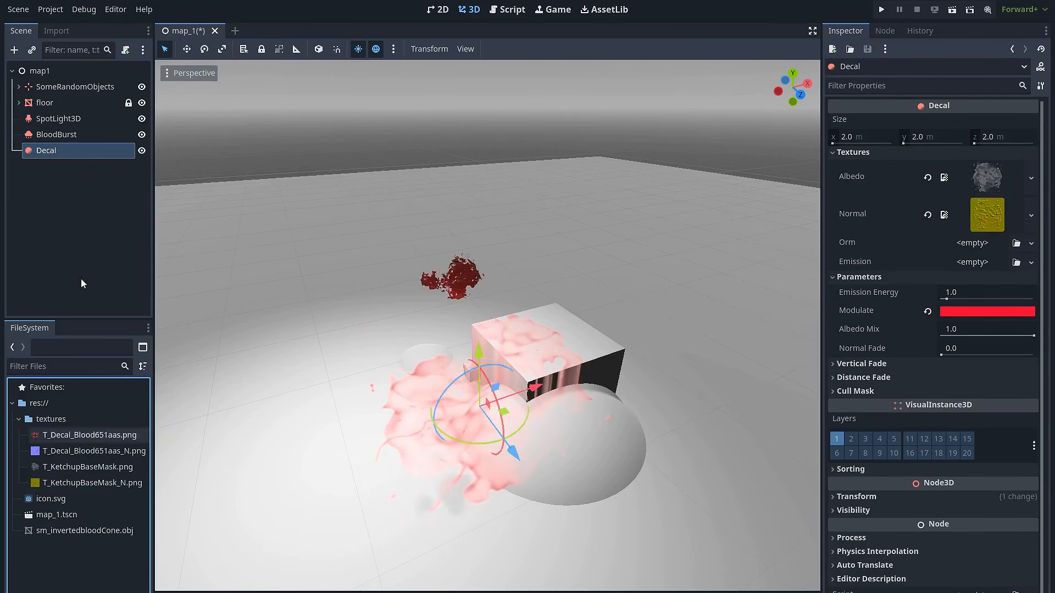
- Assign T_Decal_Blood651aas.png as the decal's albedo texture and T_Decal_Blood651aas_N.png as its normal texture
{"action": "left_click", "coordinate": [84, 437]}
{"action": "left_click_drag", "start_coordinate": [84, 436], "coordinate": [987, 176]}
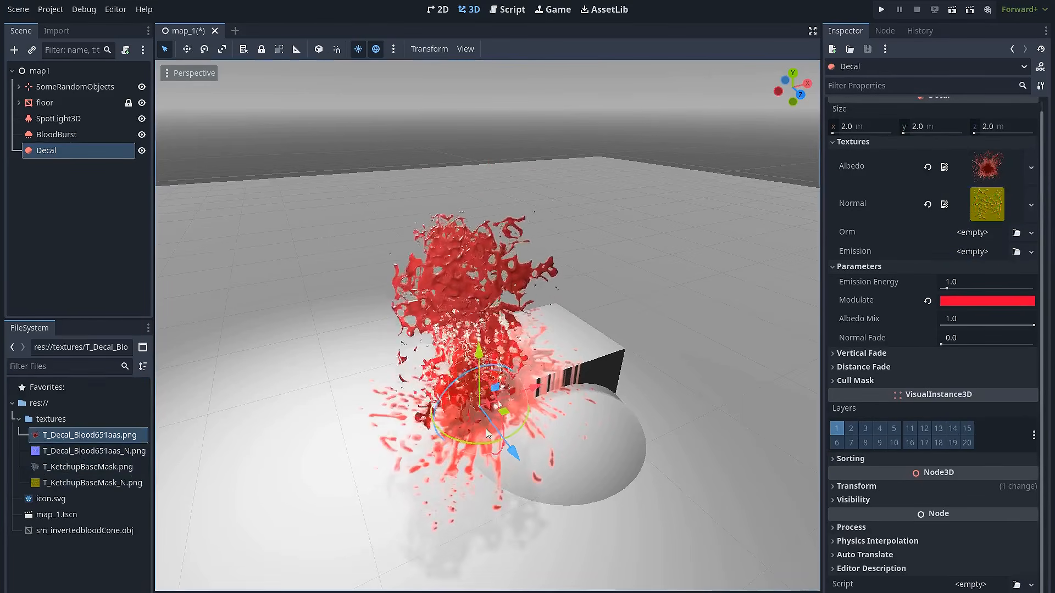
{"action": "left_click", "coordinate": [62, 454]}
{"action": "left_click_drag", "start_coordinate": [983, 237], "coordinate": [987, 204]}
- Examine how the blood decal projects onto the floor, box and sphere from different angles and distances
{"action": "middle_click_drag", "start_coordinate": [581, 317], "coordinate": [586, 312]}
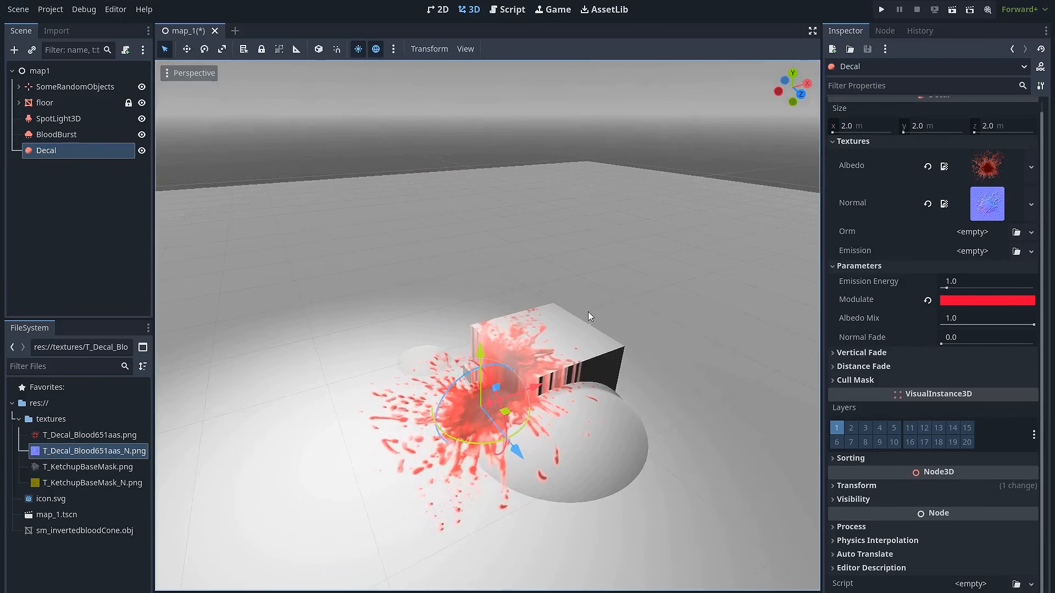
{"action": "middle_click_drag", "start_coordinate": [588, 332], "coordinate": [572, 307]}
{"action": "scroll", "coordinate": [573, 306], "scroll_direction": "up", "scroll_amount": 3}
{"action": "scroll", "coordinate": [472, 318], "scroll_direction": "up", "scroll_amount": 2}
{"action": "middle_click_drag", "start_coordinate": [472, 323], "coordinate": [465, 318]}
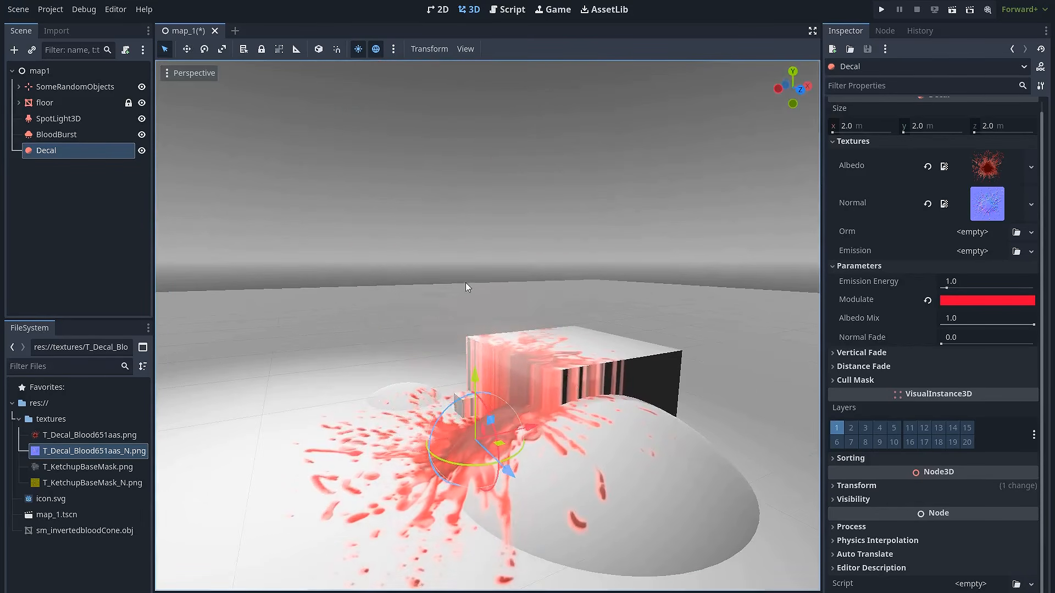
{"action": "scroll", "coordinate": [499, 316], "scroll_direction": "down", "scroll_amount": 7}
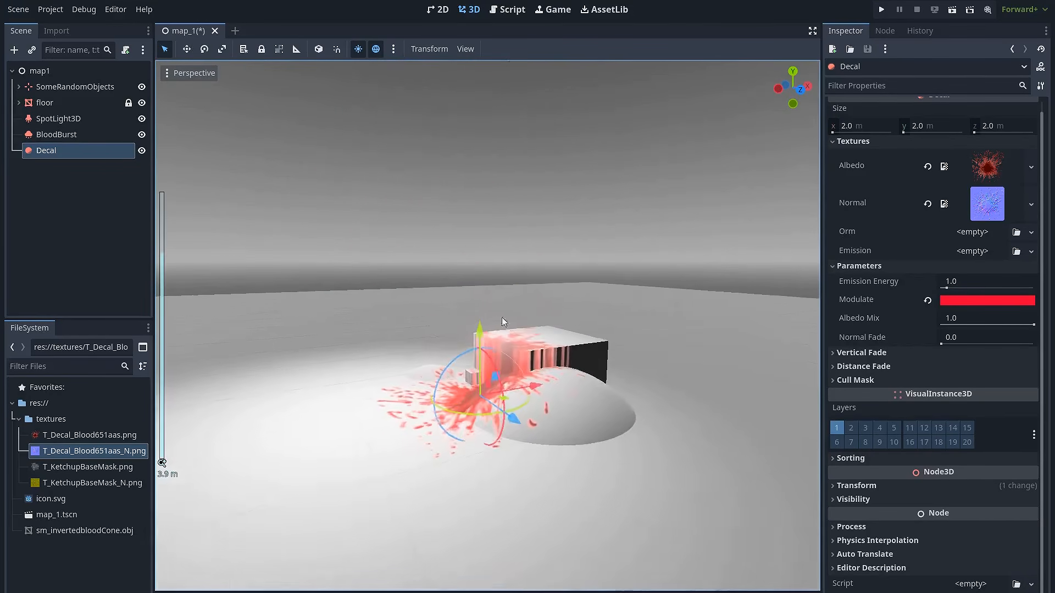
{"action": "middle_click_drag", "start_coordinate": [499, 316], "coordinate": [509, 356]}
{"action": "scroll", "coordinate": [509, 356], "scroll_direction": "up", "scroll_amount": 3}
{"action": "scroll", "coordinate": [526, 370], "scroll_direction": "down", "scroll_amount": 3}
{"action": "scroll", "coordinate": [526, 368], "scroll_direction": "up", "scroll_amount": 2}
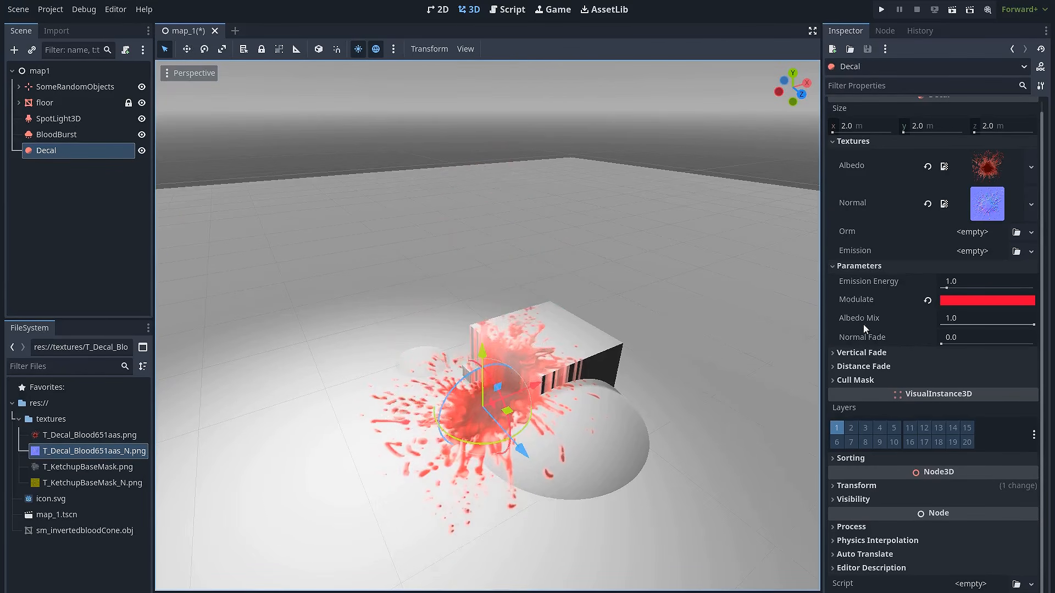
- Exclude layer 3 from the decal's cull mask and keep the BloodBurst emitter on render layer 3 only
{"action": "left_click", "coordinate": [858, 380]}
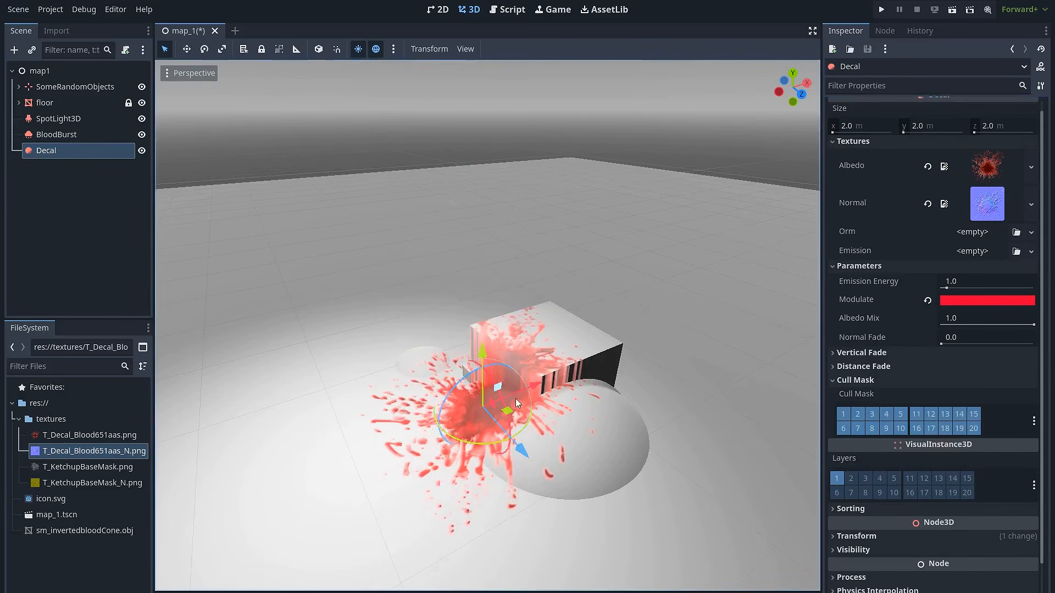
{"action": "left_click", "coordinate": [874, 414]}
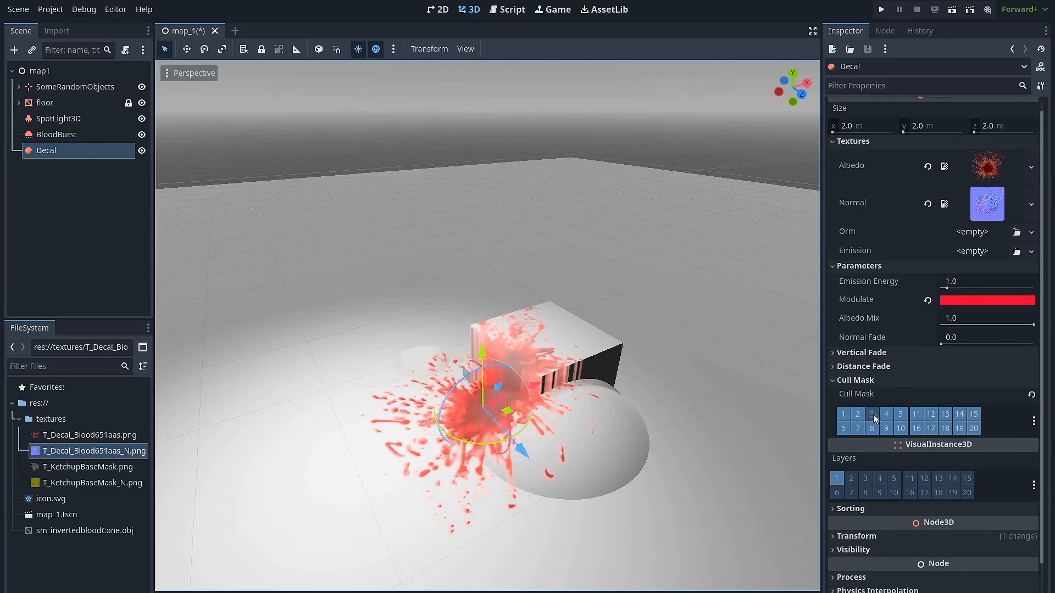
{"action": "left_click", "coordinate": [86, 136]}
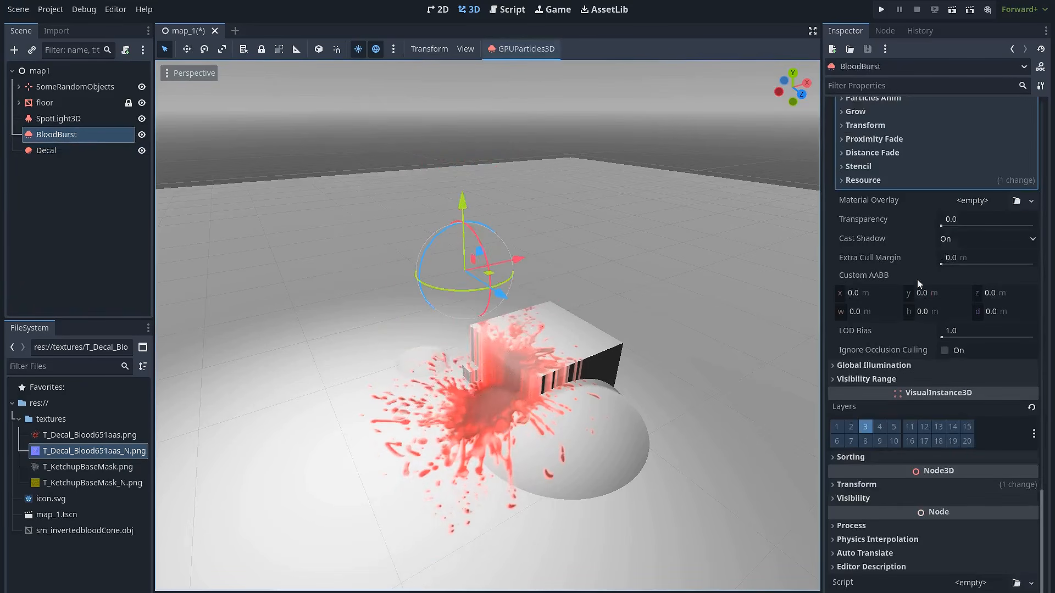
{"action": "left_click", "coordinate": [836, 427]}
{"action": "left_click", "coordinate": [866, 427]}
{"action": "left_click", "coordinate": [838, 428]}
{"action": "left_click", "coordinate": [866, 427]}
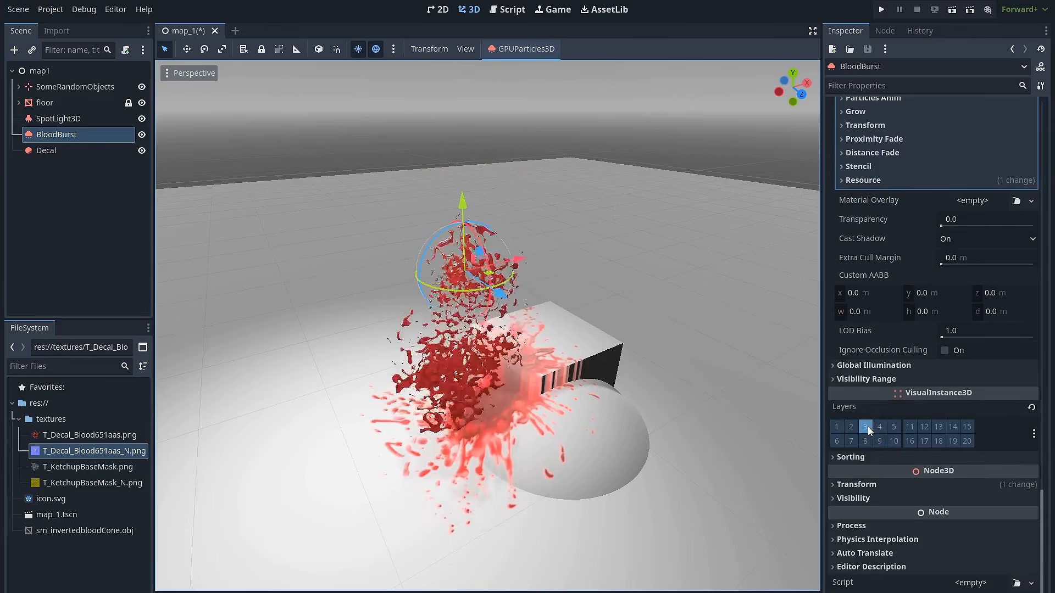
- Select the decal and move it along its X axis farther onto the box
{"action": "left_click", "coordinate": [78, 152]}
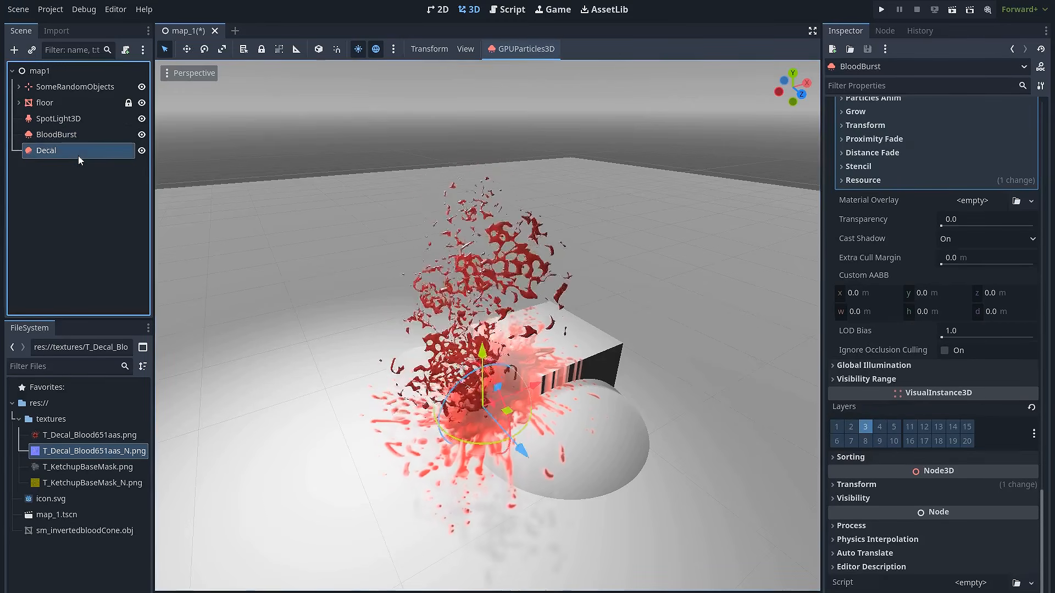
{"action": "left_click_drag", "start_coordinate": [540, 405], "coordinate": [576, 378]}
{"action": "middle_click_drag", "start_coordinate": [571, 380], "coordinate": [529, 376]}
{"action": "scroll", "coordinate": [519, 405], "scroll_direction": "up", "scroll_amount": 3}
{"action": "scroll", "coordinate": [519, 404], "scroll_direction": "down", "scroll_amount": 2}
{"action": "scroll", "coordinate": [530, 376], "scroll_direction": "up", "scroll_amount": 3}
{"action": "scroll", "coordinate": [536, 378], "scroll_direction": "down", "scroll_amount": 4}
{"action": "scroll", "coordinate": [539, 376], "scroll_direction": "up", "scroll_amount": 1}
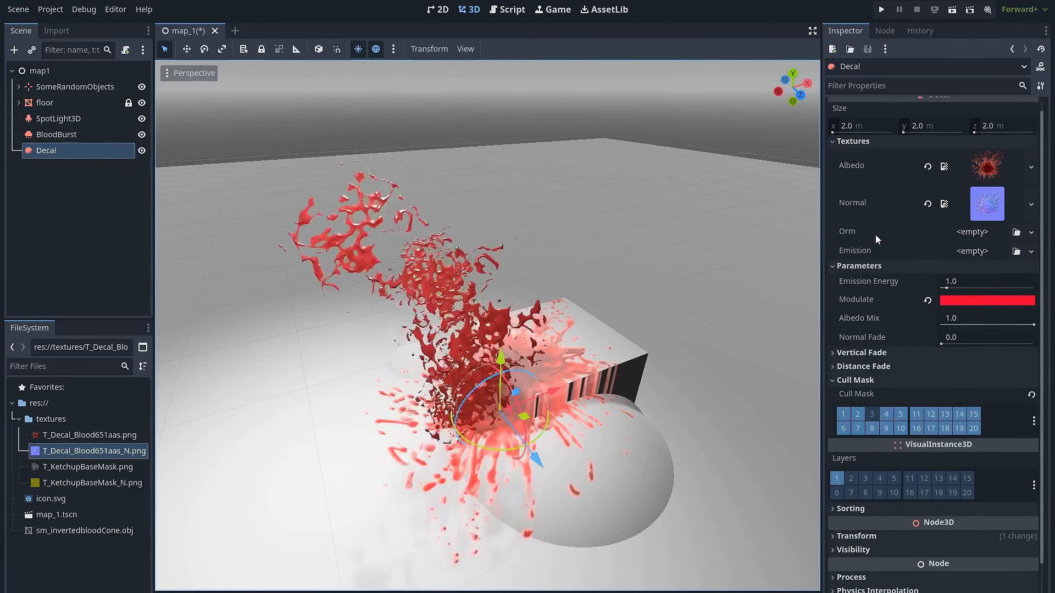
- Assign a new GradientTexture1D as the decal's ORM texture and reduce its gradient to a single white stop
{"action": "mouse_move", "coordinate": [875, 233]}
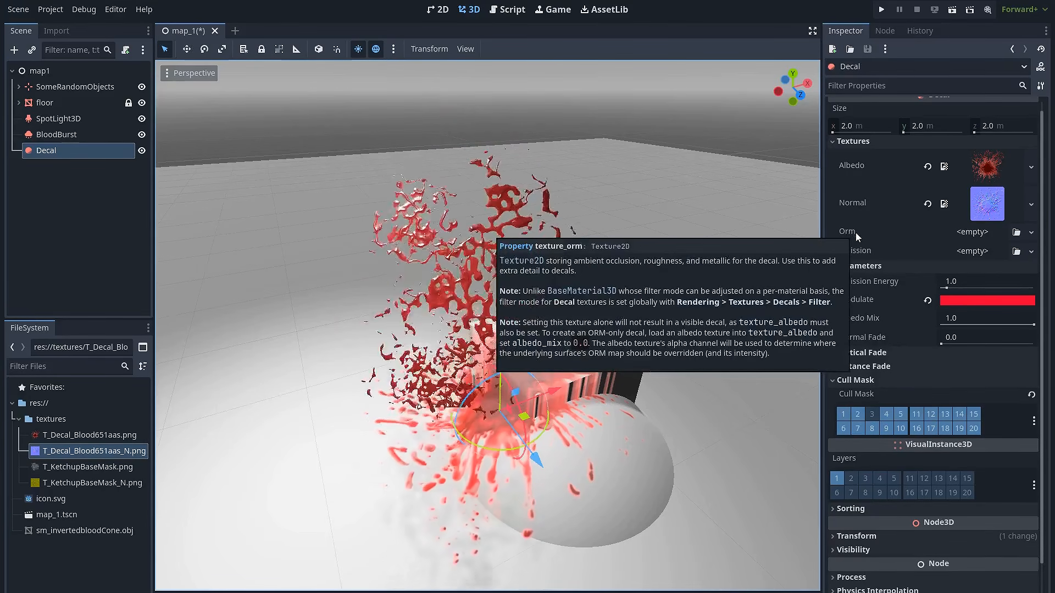
{"action": "left_click", "coordinate": [966, 232]}
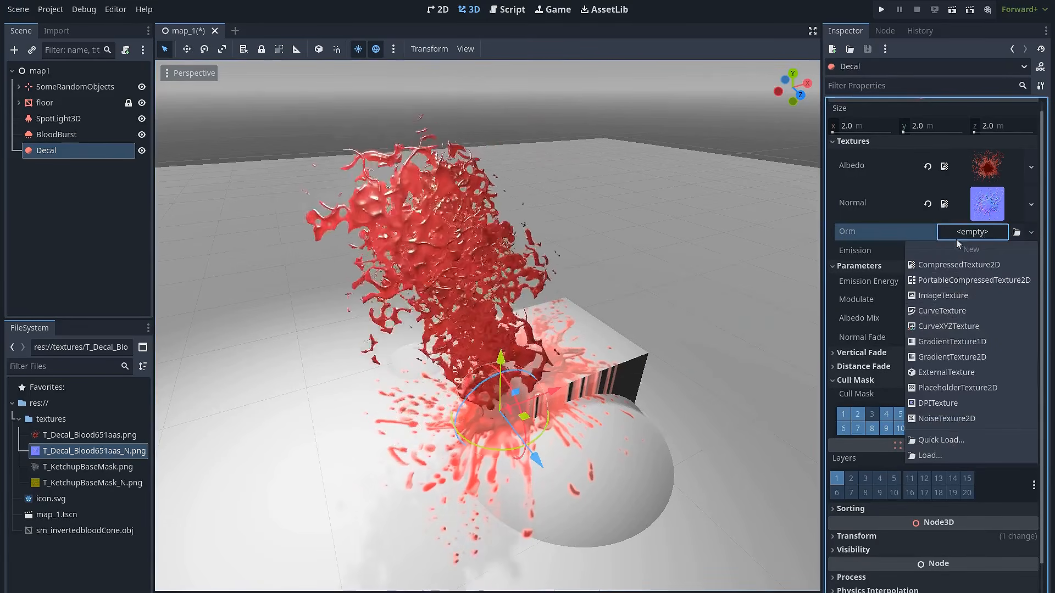
{"action": "left_click", "coordinate": [955, 342]}
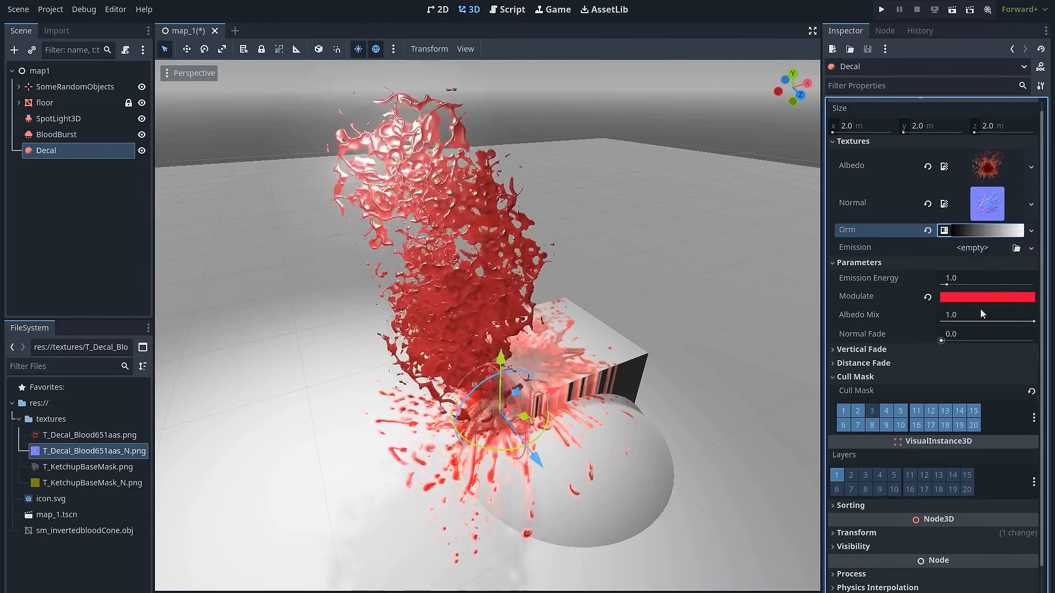
{"action": "left_click", "coordinate": [986, 235]}
{"action": "left_click", "coordinate": [985, 247]}
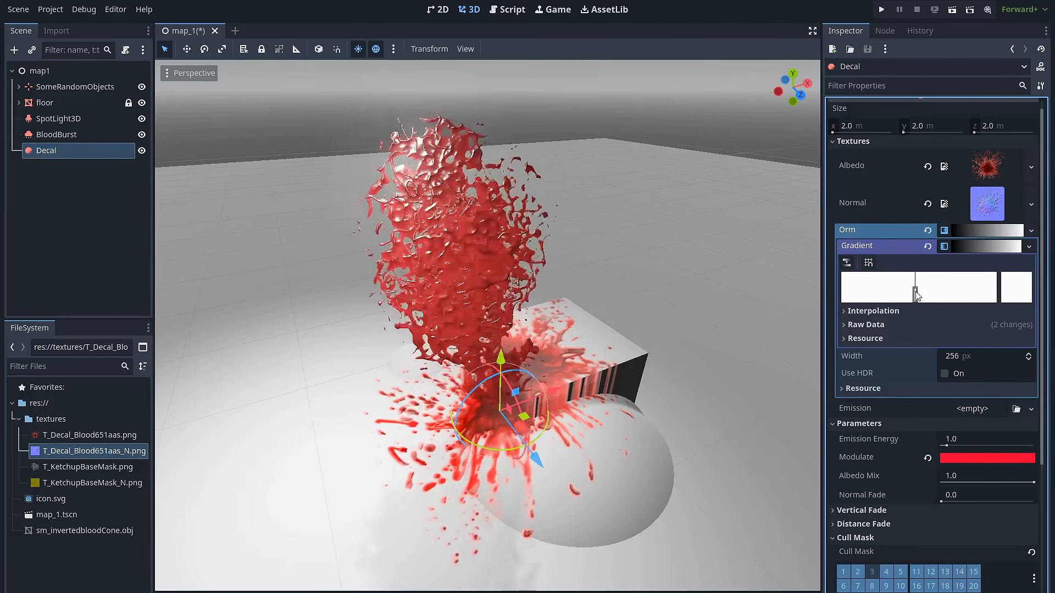
- Set the ORM gradient stop's linear colour to R 0, G 0.12 and B 0.1
{"action": "left_click", "coordinate": [1012, 302]}
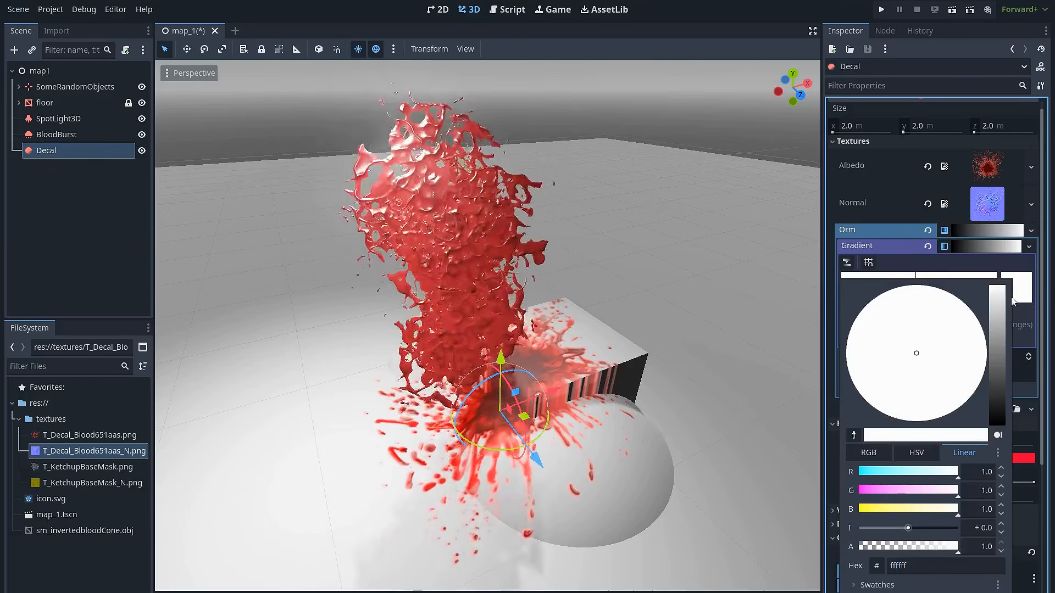
{"action": "left_click_drag", "start_coordinate": [980, 472], "coordinate": [1027, 488]}
{"action": "key", "text": "Tab"}
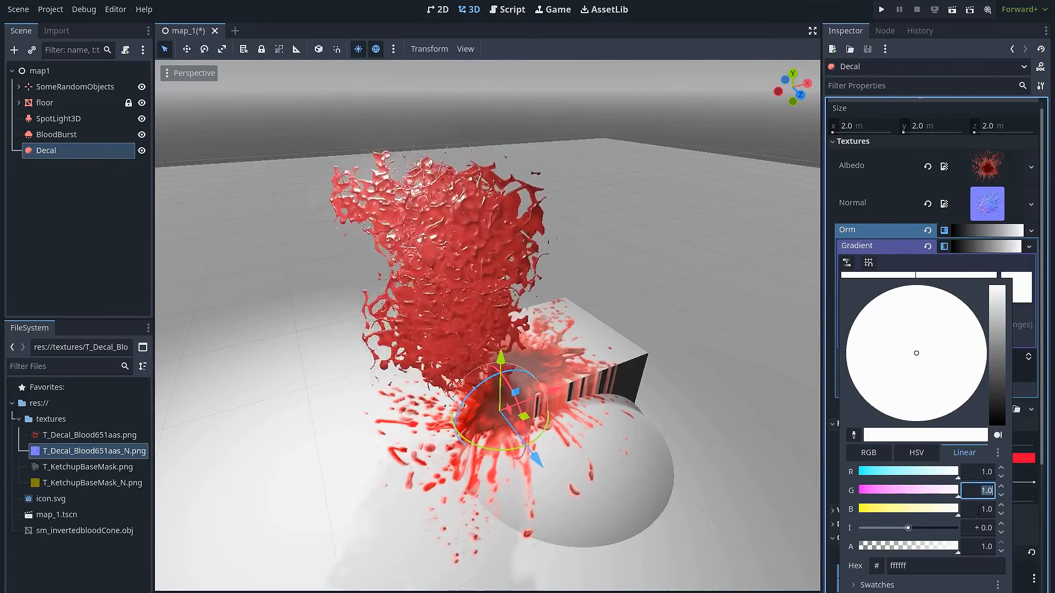
{"action": "left_click", "coordinate": [971, 471]}
{"action": "key", "text": "ctrl+a"}
{"action": "type", "text": "0"}
{"action": "key", "text": "Tab"}
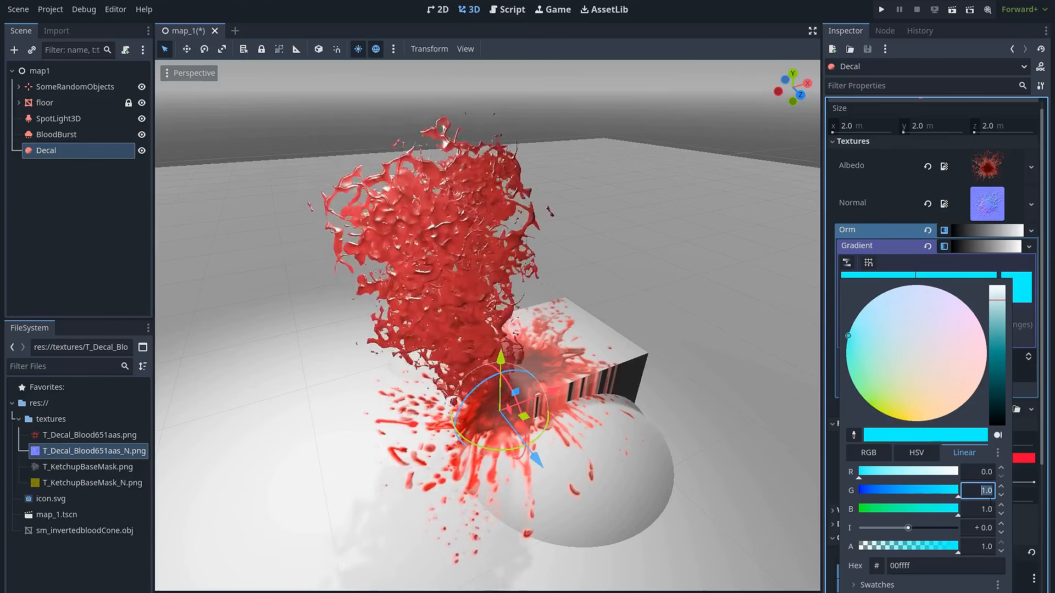
{"action": "type", "text": ".12"}
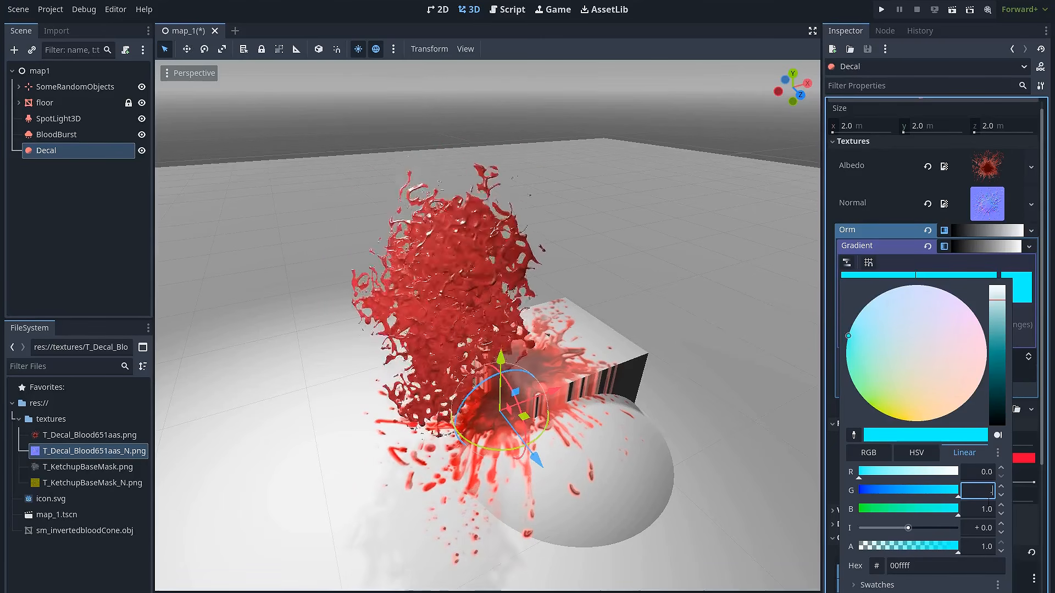
{"action": "left_click", "coordinate": [984, 509]}
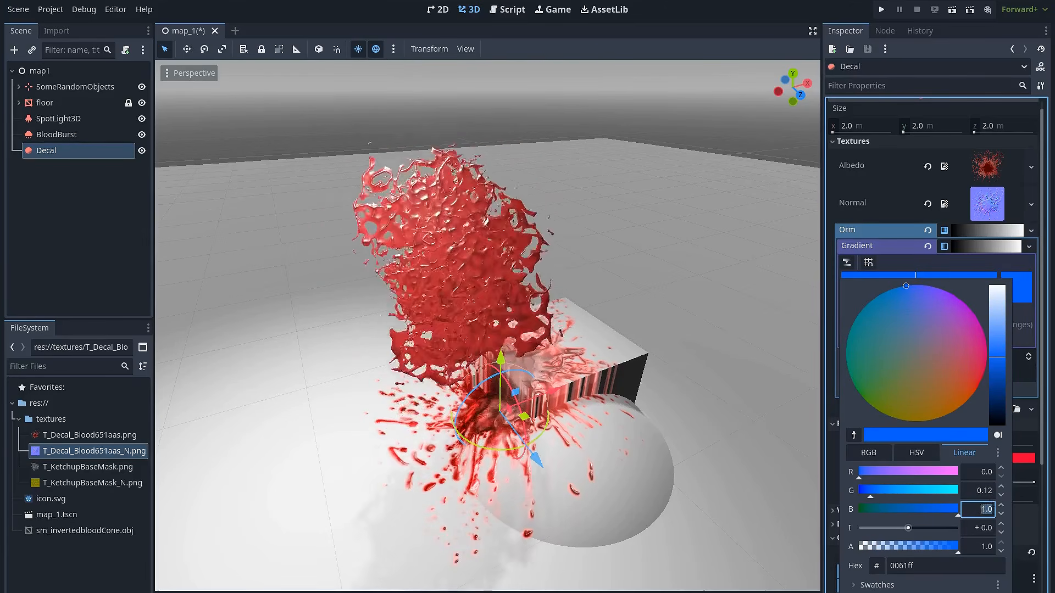
{"action": "type", "text": ".1"}
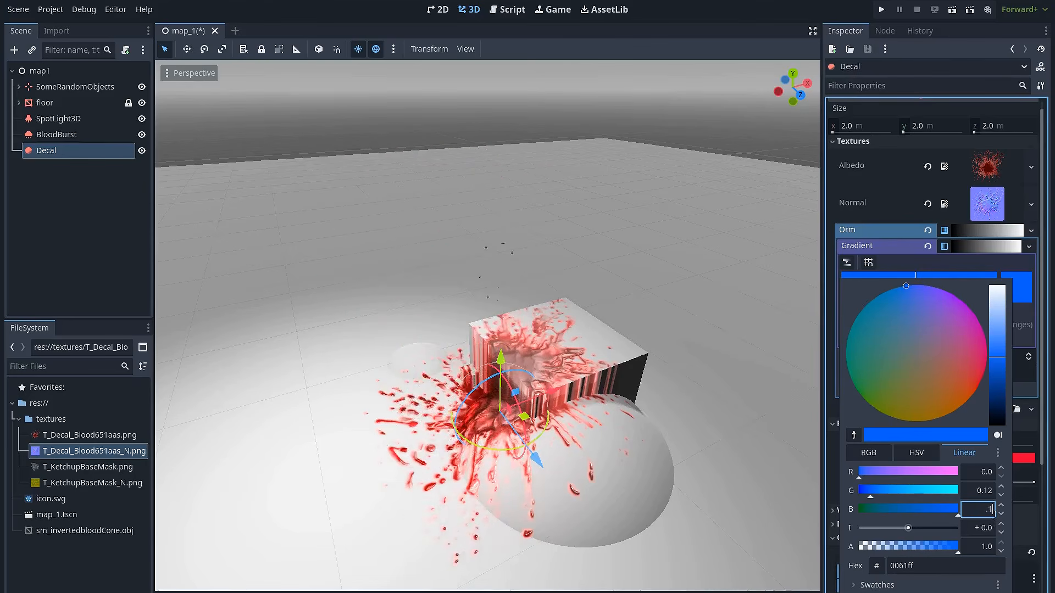
{"action": "key", "text": "Return"}
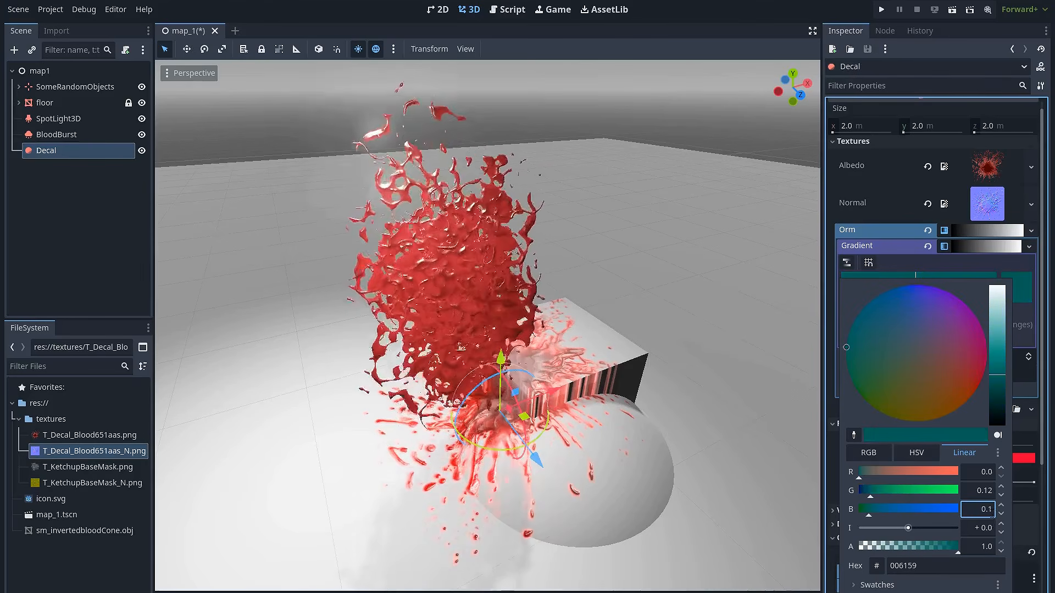
{"action": "left_click", "coordinate": [890, 214]}
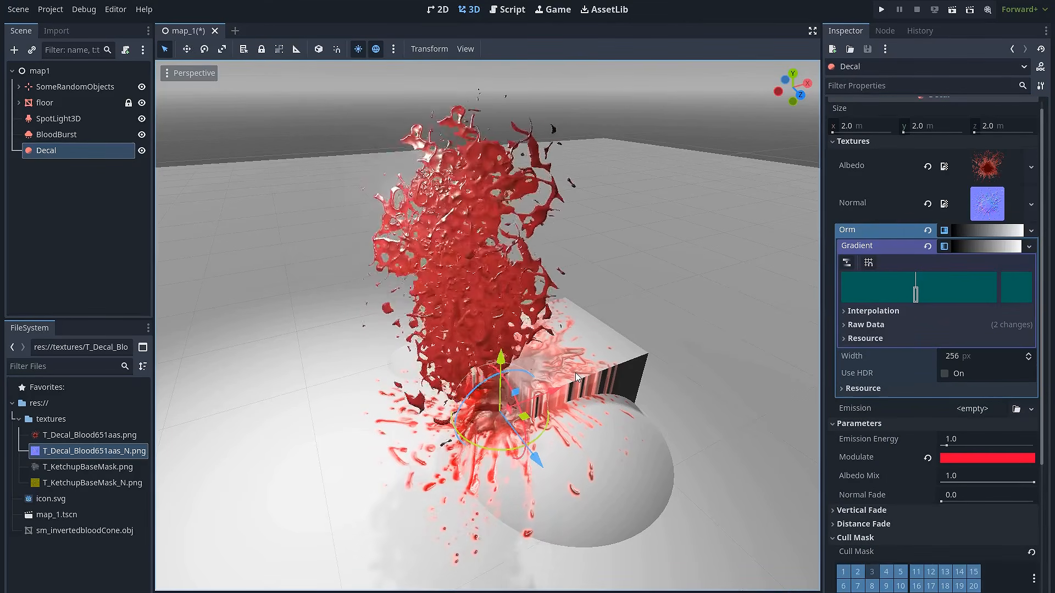
- Move the decal back along its X axis, away from the box
{"action": "scroll", "coordinate": [568, 389], "scroll_direction": "down", "scroll_amount": 3}
{"action": "middle_click_drag", "start_coordinate": [569, 384], "coordinate": [556, 359]}
{"action": "scroll", "coordinate": [557, 368], "scroll_direction": "up", "scroll_amount": 2}
{"action": "left_click_drag", "start_coordinate": [562, 381], "coordinate": [538, 388]}
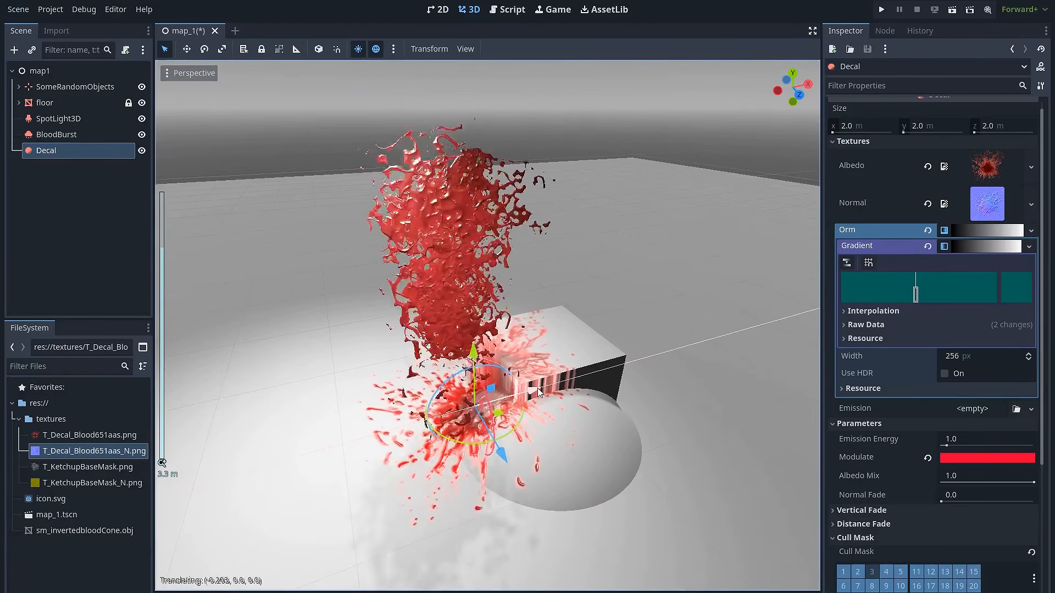
- Examine the decal's glossy shading on the floor, box and sphere from different angles and distances
{"action": "middle_click_drag", "start_coordinate": [538, 387], "coordinate": [570, 394]}
{"action": "scroll", "coordinate": [566, 377], "scroll_direction": "up", "scroll_amount": 4}
{"action": "scroll", "coordinate": [568, 382], "scroll_direction": "up", "scroll_amount": 2}
{"action": "scroll", "coordinate": [582, 397], "scroll_direction": "down", "scroll_amount": 6}
{"action": "scroll", "coordinate": [570, 395], "scroll_direction": "up", "scroll_amount": 4}
{"action": "scroll", "coordinate": [583, 398], "scroll_direction": "down", "scroll_amount": 2}
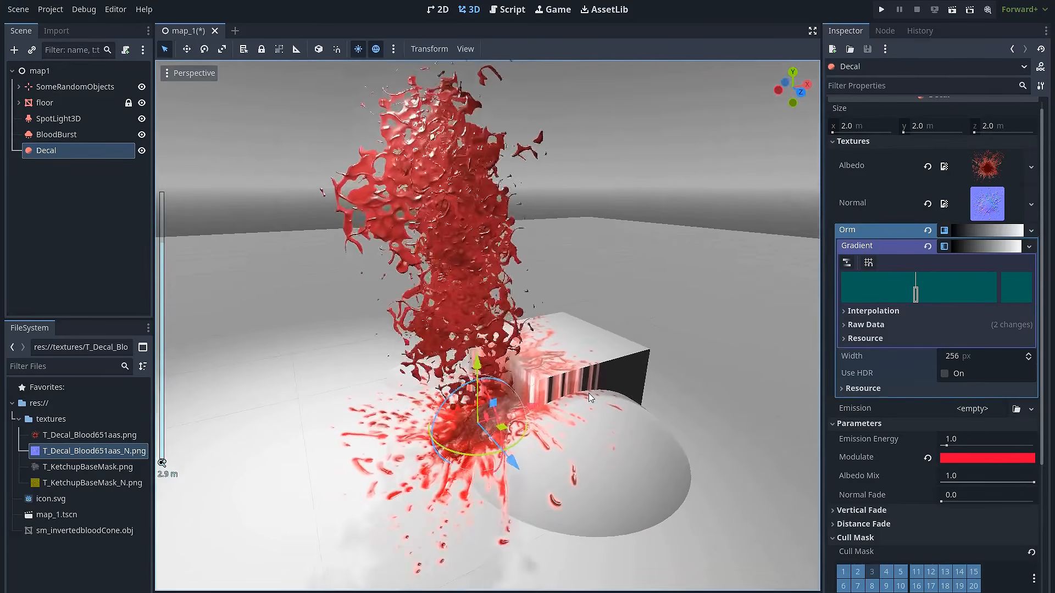
{"action": "scroll", "coordinate": [566, 407], "scroll_direction": "up", "scroll_amount": 2}
{"action": "mouse_move", "coordinate": [544, 399]}
{"action": "middle_mouse_down"}
{"action": "mouse_move", "coordinate": [547, 391]}
{"action": "mouse_move", "coordinate": [549, 410]}
{"action": "middle_mouse_up"}
{"action": "scroll", "coordinate": [941, 137], "scroll_direction": "up", "scroll_amount": 1}
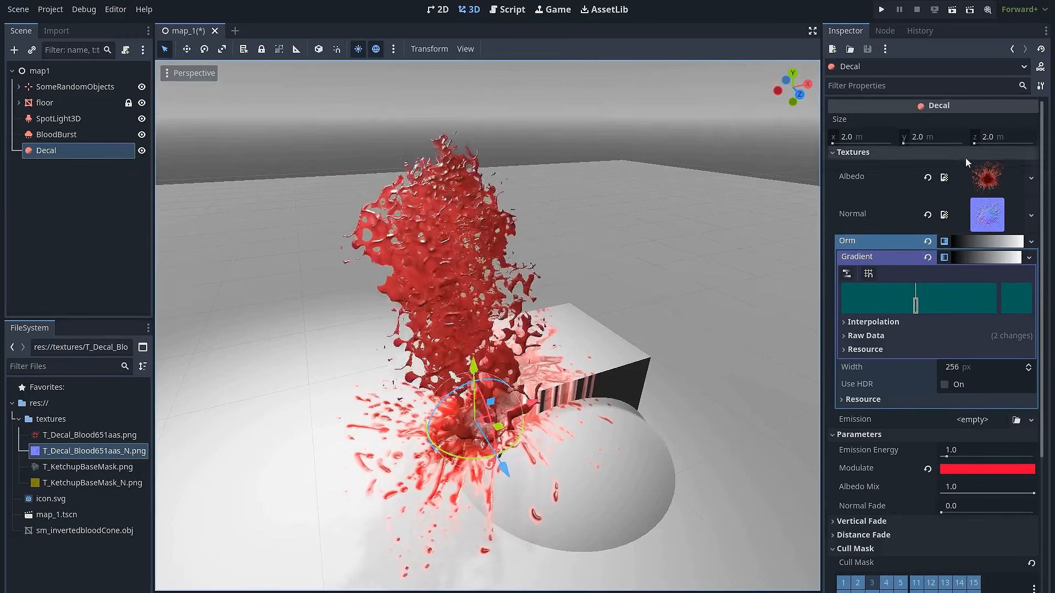
- Set the decal's Y size to 1 m to limit its vertical projection
{"action": "left_click", "coordinate": [927, 136]}
{"action": "type", "text": "1"}
{"action": "key", "text": "Return"}
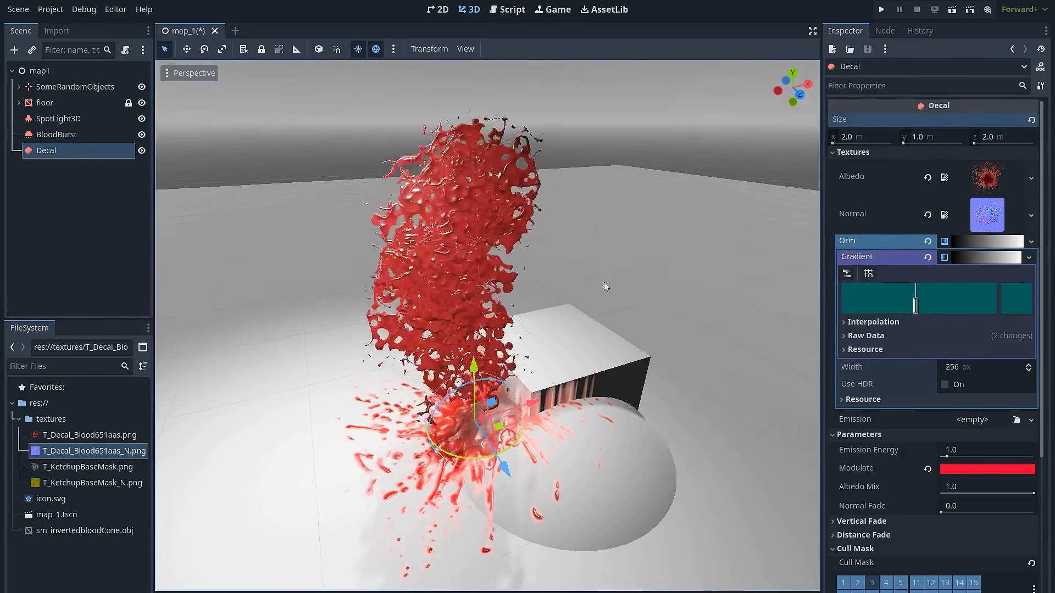
{"action": "scroll", "coordinate": [508, 378], "scroll_direction": "down", "scroll_amount": 2}
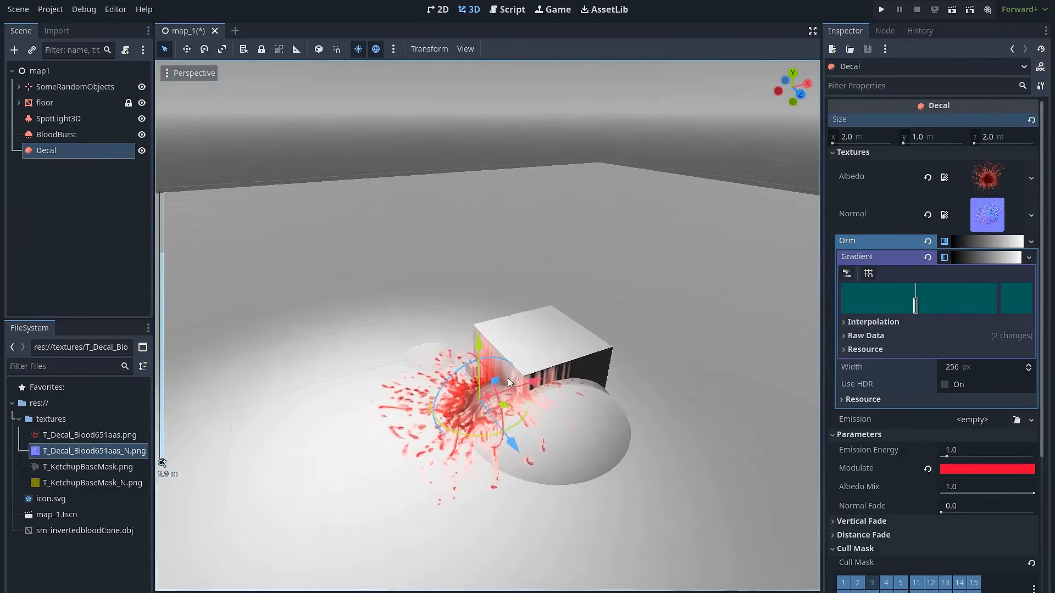
{"action": "scroll", "coordinate": [508, 378], "scroll_direction": "up", "scroll_amount": 2}
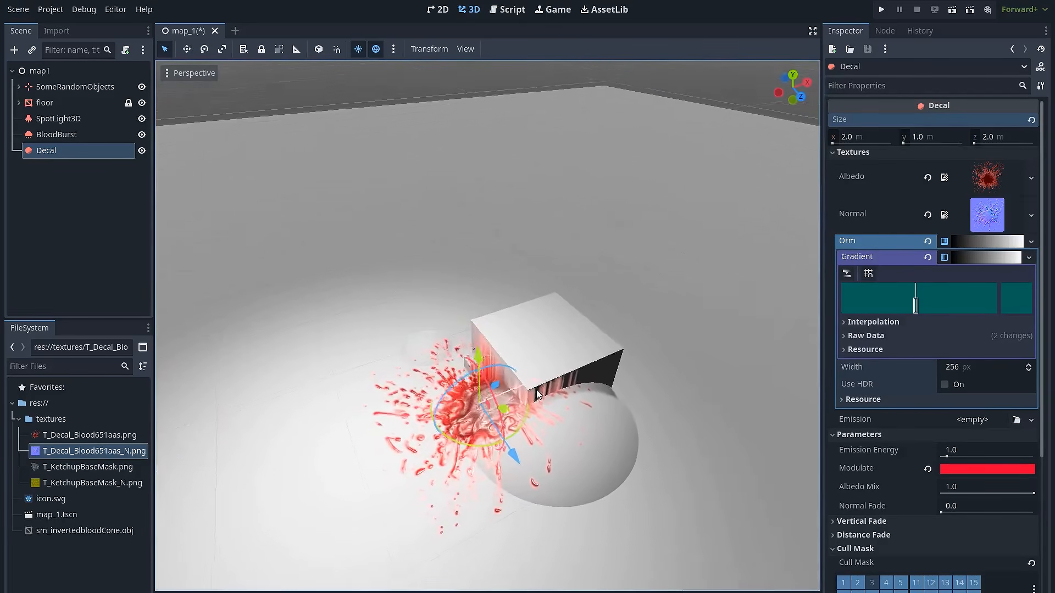
- Examine the blood decal on the floor, box and sphere, and compare the scene with the decal hidden and shown
{"action": "scroll", "coordinate": [531, 387], "scroll_direction": "up", "scroll_amount": 2}
{"action": "middle_click_drag", "start_coordinate": [537, 395], "coordinate": [477, 396]}
{"action": "scroll", "coordinate": [506, 359], "scroll_direction": "down", "scroll_amount": 5}
{"action": "scroll", "coordinate": [497, 365], "scroll_direction": "up", "scroll_amount": 3}
{"action": "left_click", "coordinate": [144, 150]}
{"action": "left_click", "coordinate": [144, 150]}
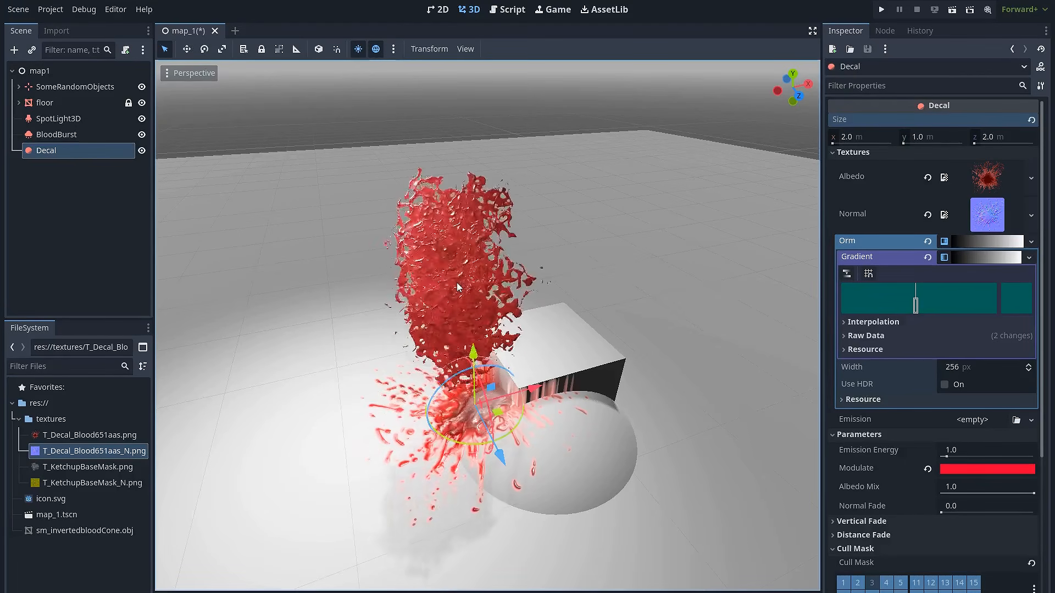
{"action": "left_click", "coordinate": [143, 153]}
{"action": "left_click", "coordinate": [142, 151]}
{"action": "left_click", "coordinate": [115, 152]}
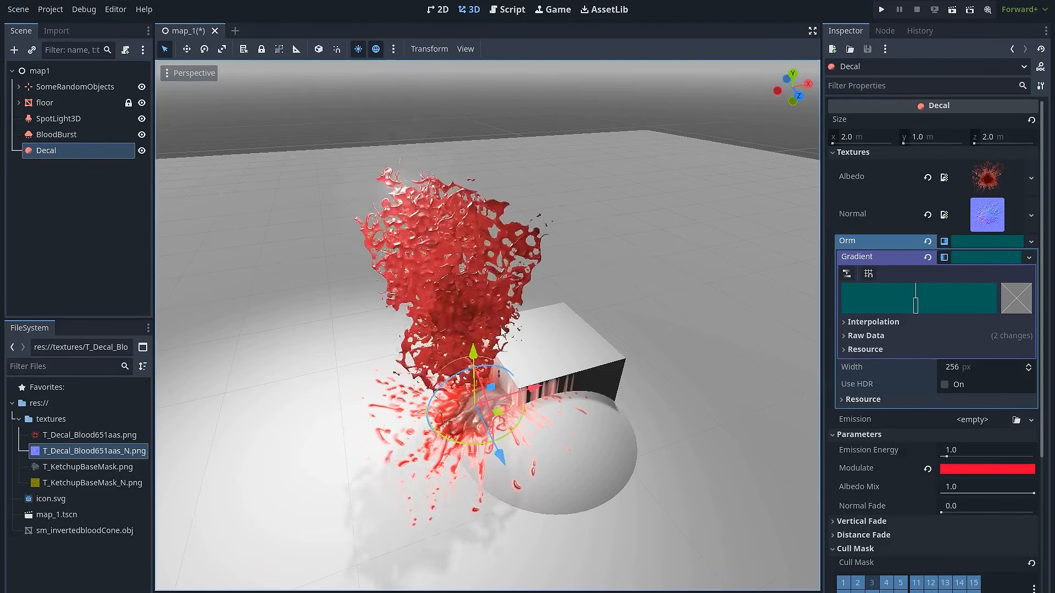
- Add an AnimationPlayer node as a child of the map1 root node
{"action": "left_click", "coordinate": [60, 73]}
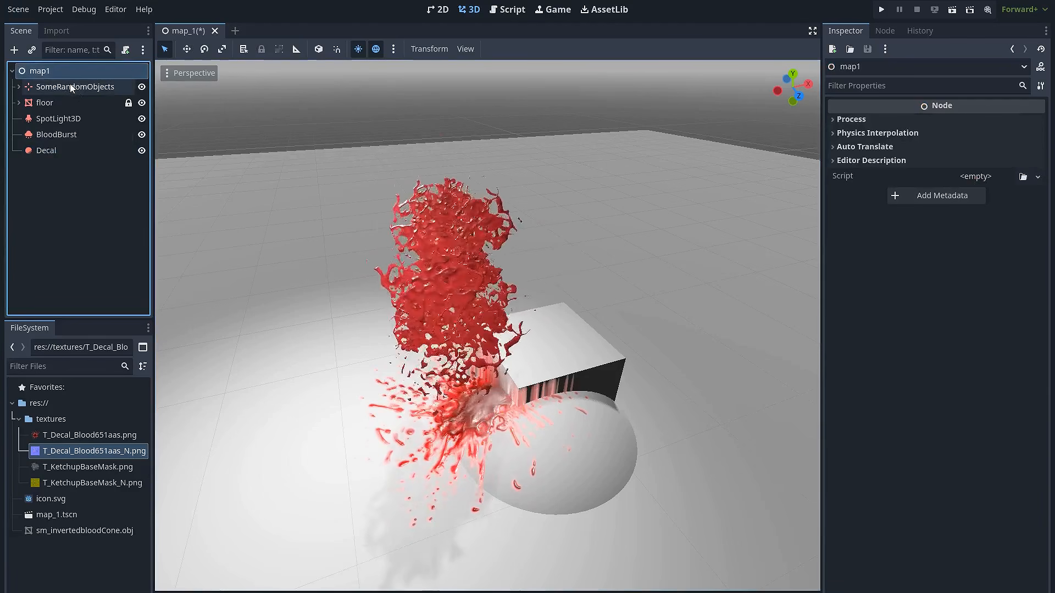
{"action": "key", "text": "ctrl+a"}
{"action": "type", "text": "anim"}
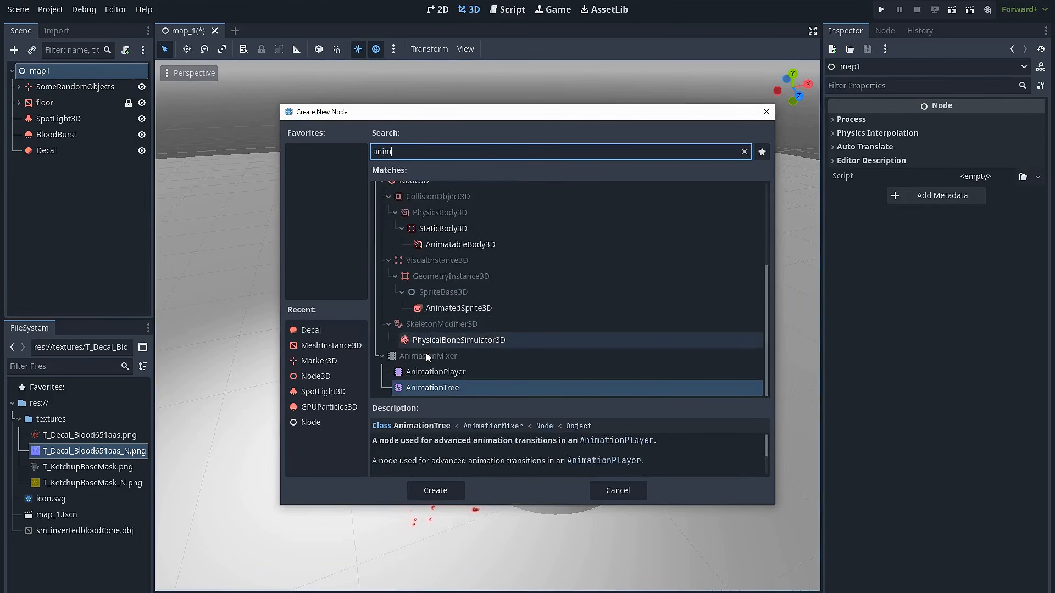
{"action": "left_click", "coordinate": [432, 374]}
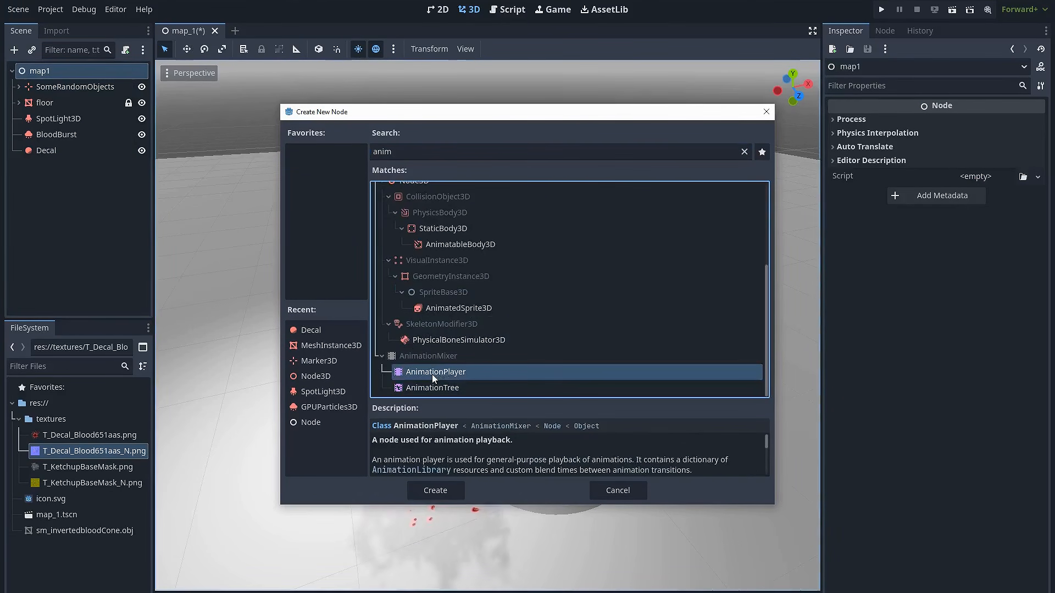
{"action": "double_click", "coordinate": [447, 374]}
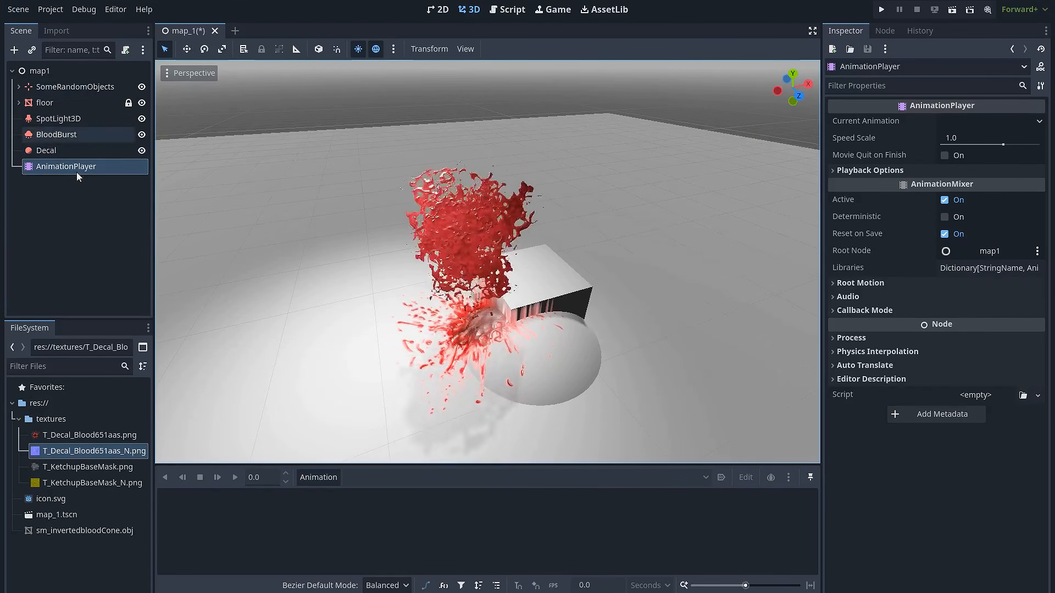
- Add a Node3D under map1 and name it VFX_BloodwithStains
{"action": "left_click", "coordinate": [76, 69]}
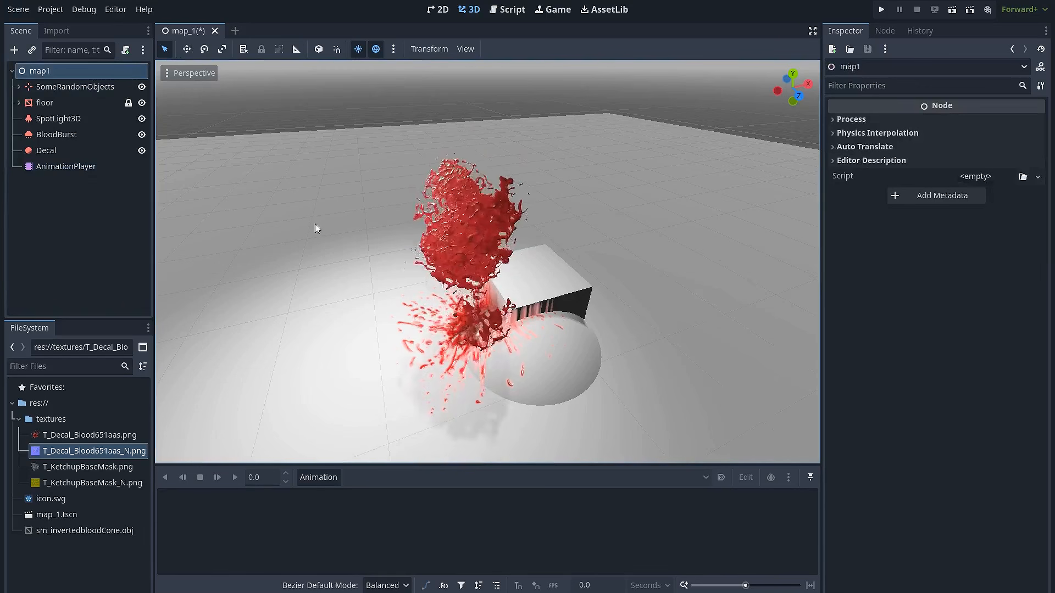
{"action": "key", "text": "ctrl+a"}
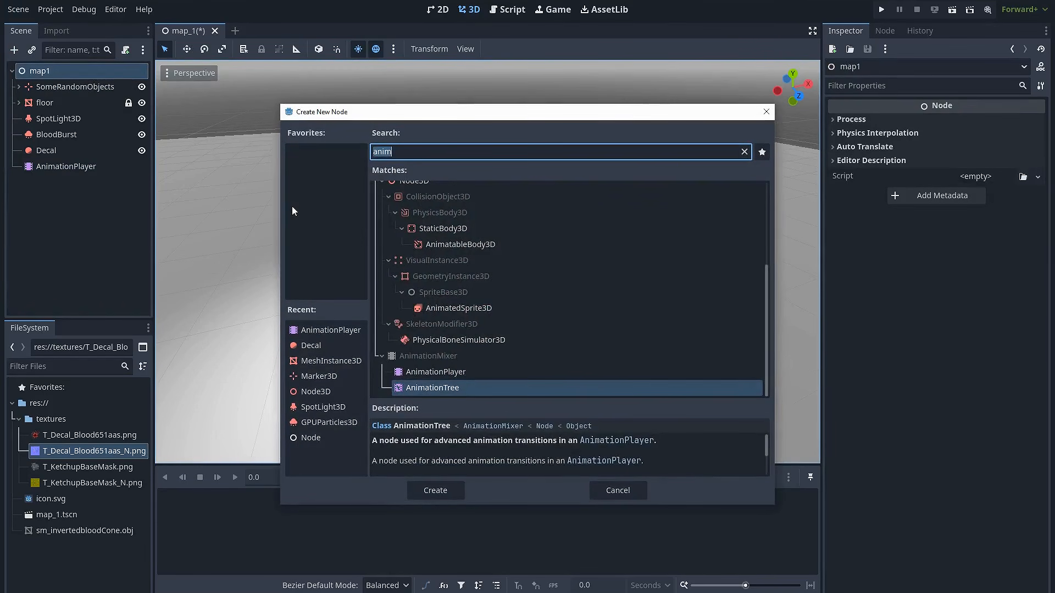
{"action": "type", "text": "node3D"}
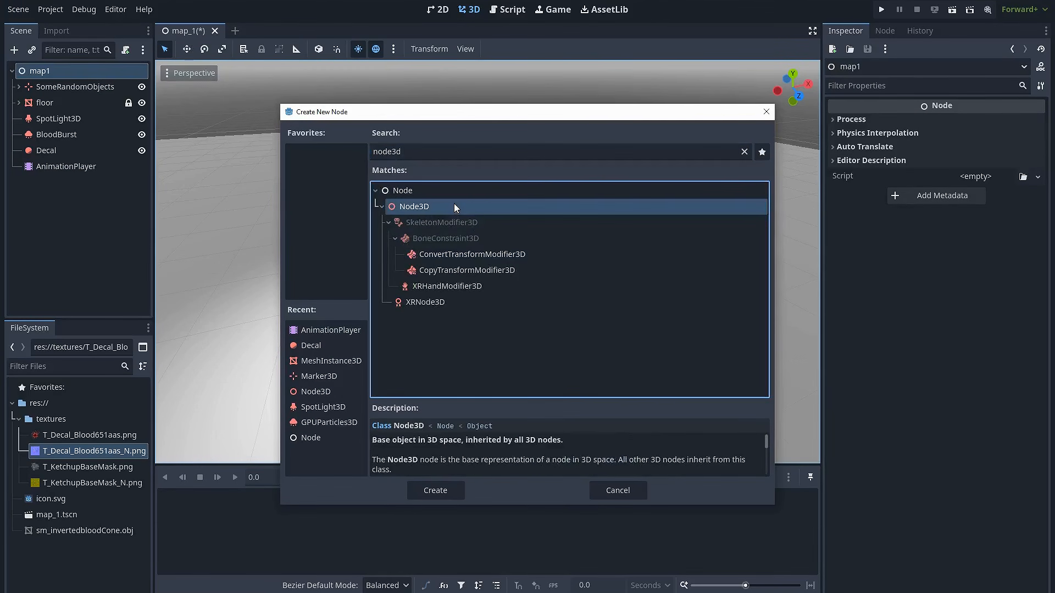
{"action": "double_click", "coordinate": [454, 205]}
{"action": "double_click", "coordinate": [91, 182]}
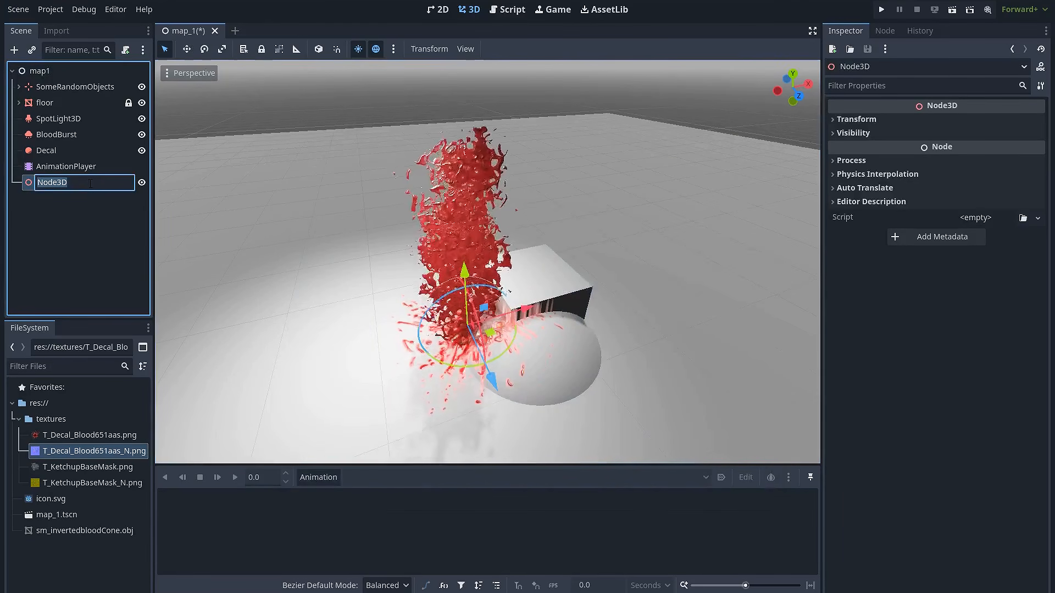
{"action": "type", "text": "VFX_"}
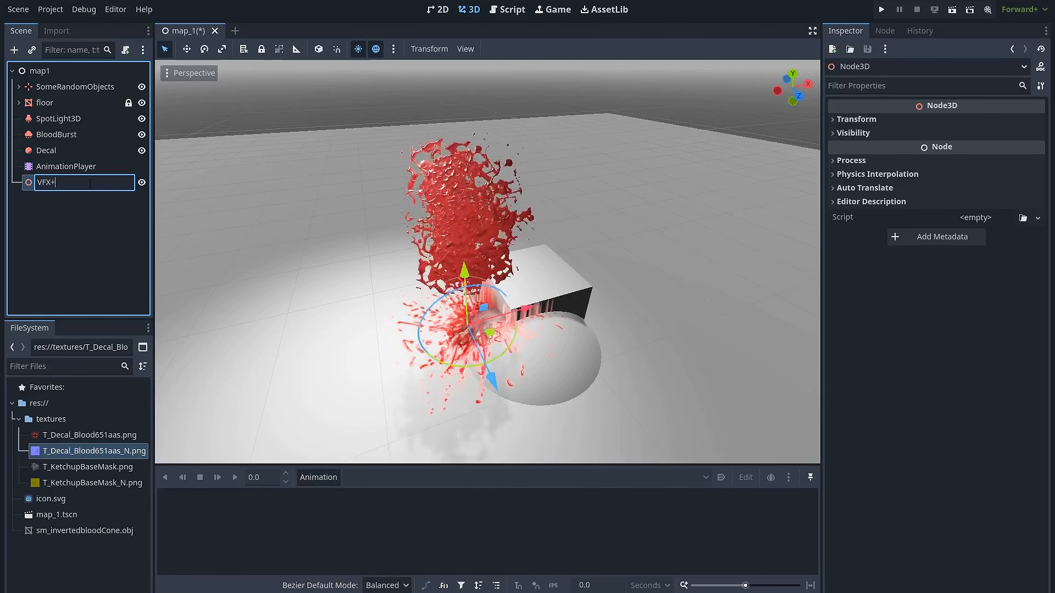
{"action": "type", "text": "Blood"}
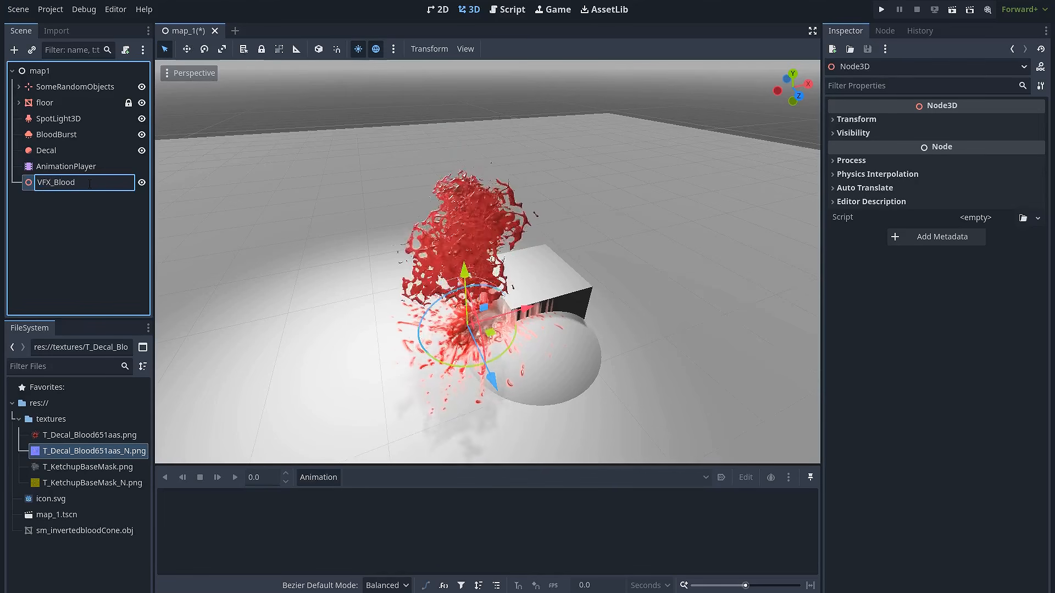
{"action": "type", "text": "with"}
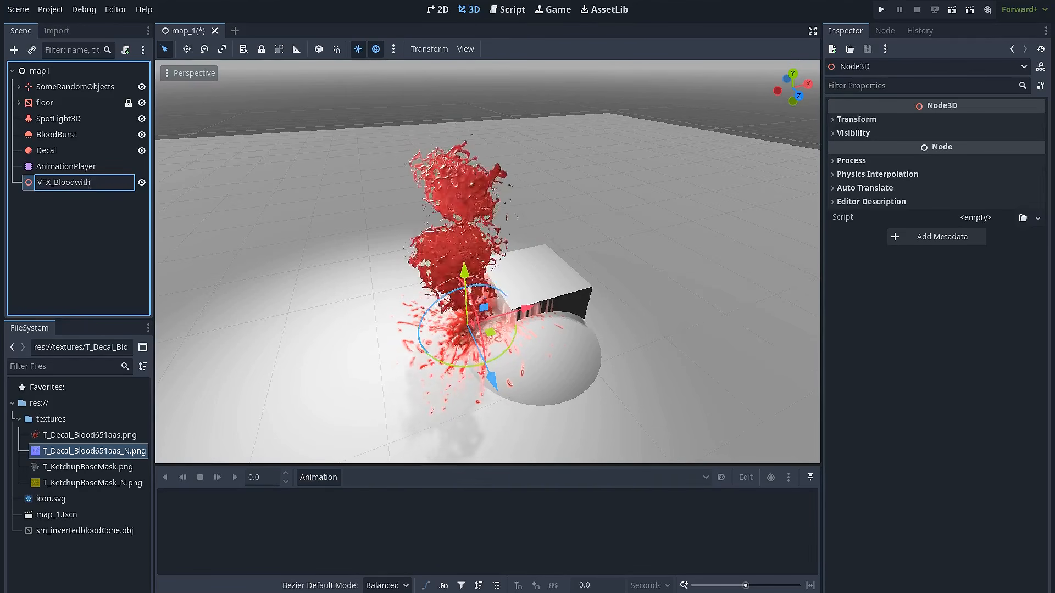
{"action": "type", "text": "Stains"}
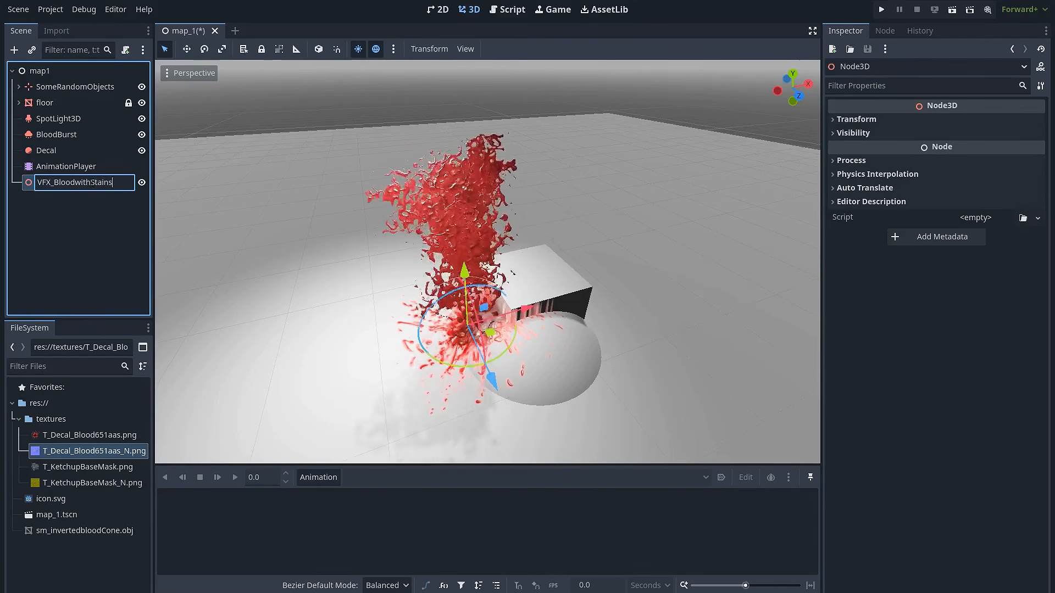
{"action": "key", "text": "Return"}
- Reparent BloodBurst, Decal and AnimationPlayer under the VFX_BloodwithStains node
{"action": "left_click", "coordinate": [75, 166]}
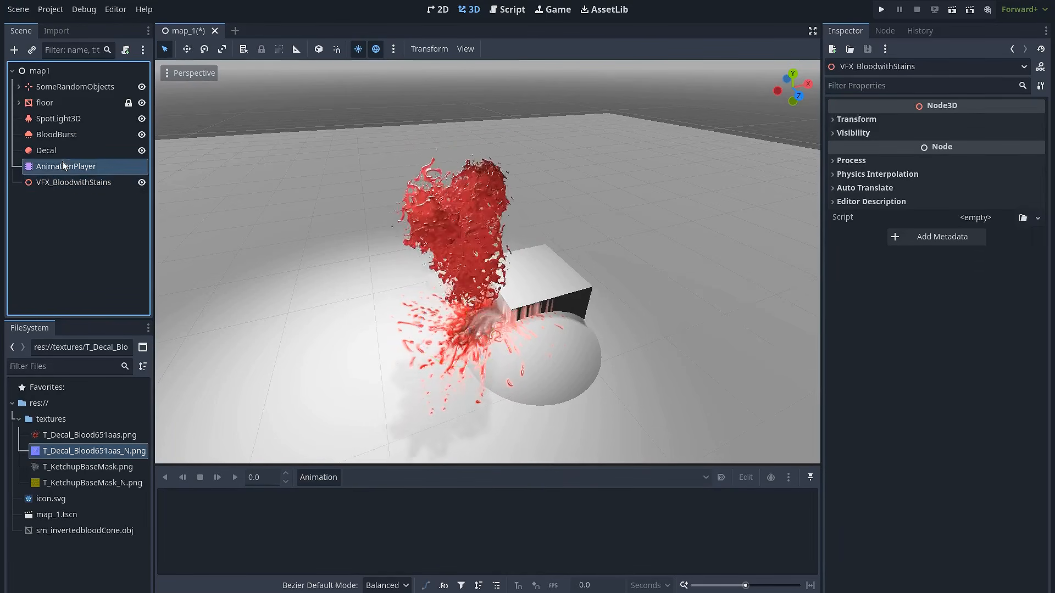
{"action": "left_click", "coordinate": [66, 135], "text": "shift"}
{"action": "left_click_drag", "start_coordinate": [65, 137], "coordinate": [72, 187]}
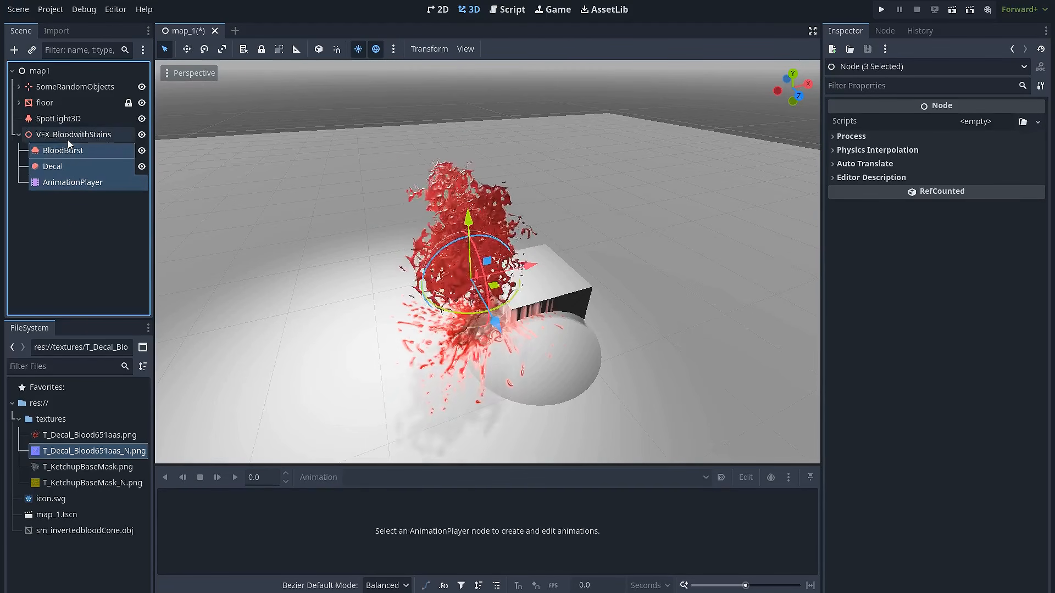
{"action": "left_click", "coordinate": [467, 331]}
{"action": "middle_click_drag", "start_coordinate": [467, 330], "coordinate": [485, 316]}
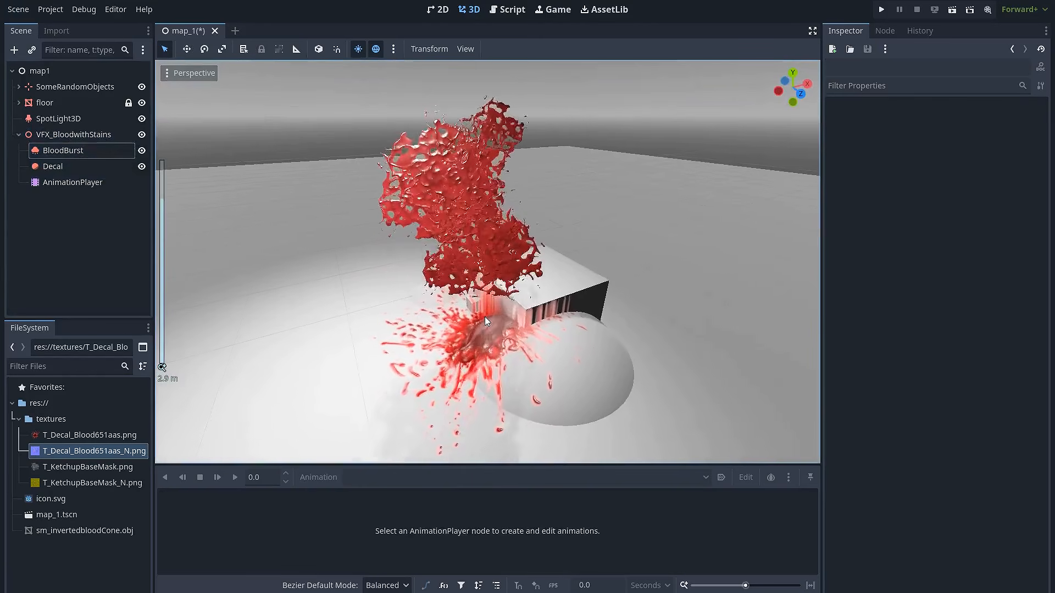
- Create an animation named Init in the AnimationPlayer and enable autoplay on load for it
{"action": "left_click", "coordinate": [84, 185]}
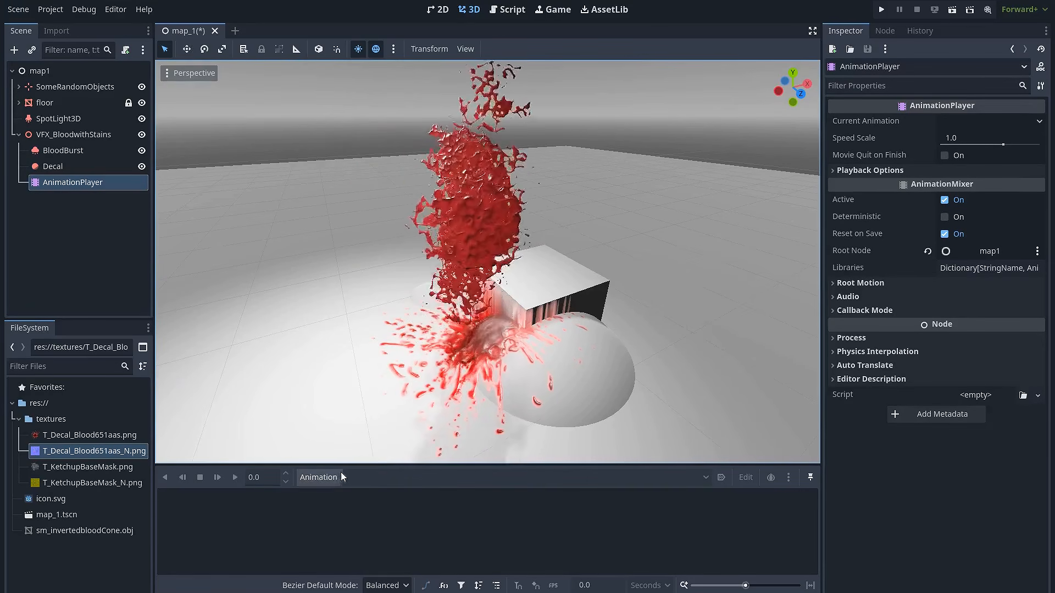
{"action": "left_click", "coordinate": [324, 478]}
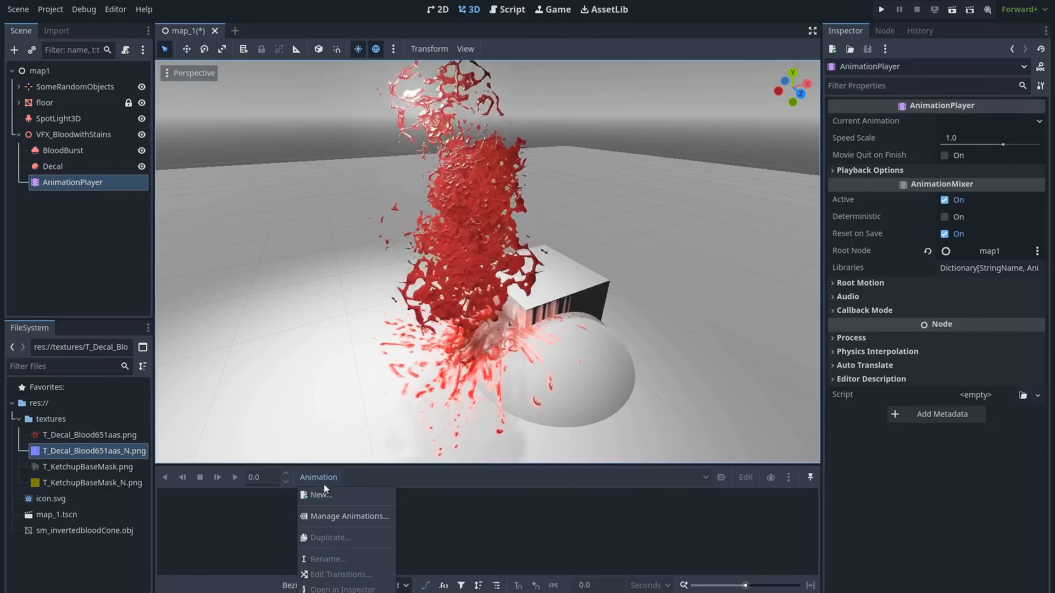
{"action": "left_click", "coordinate": [311, 494]}
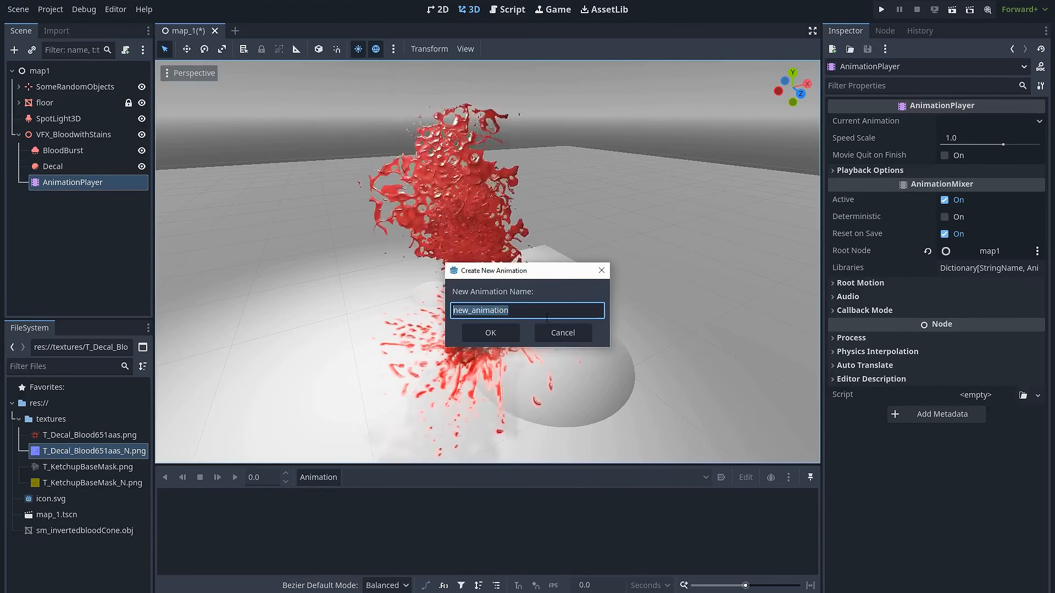
{"action": "type", "text": "Init"}
{"action": "left_click", "coordinate": [491, 333]}
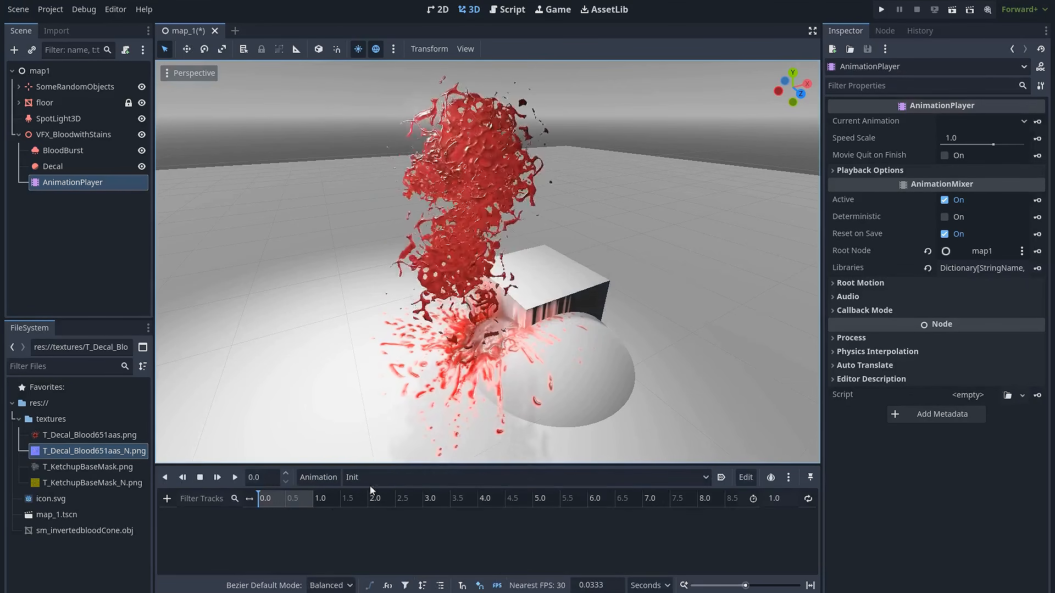
{"action": "left_click_drag", "start_coordinate": [399, 450], "coordinate": [398, 415]}
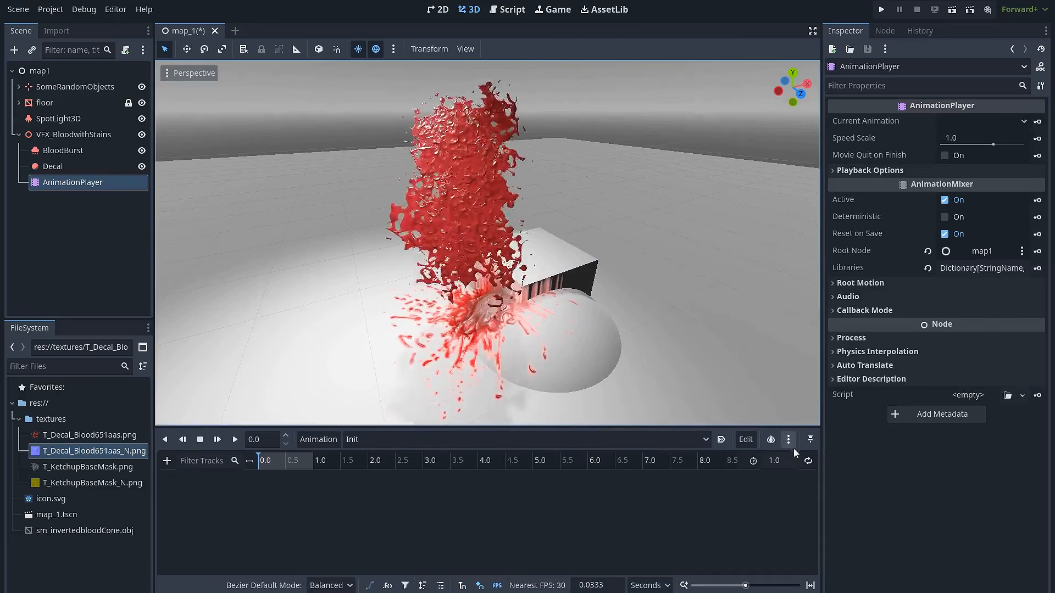
{"action": "left_click", "coordinate": [722, 439]}
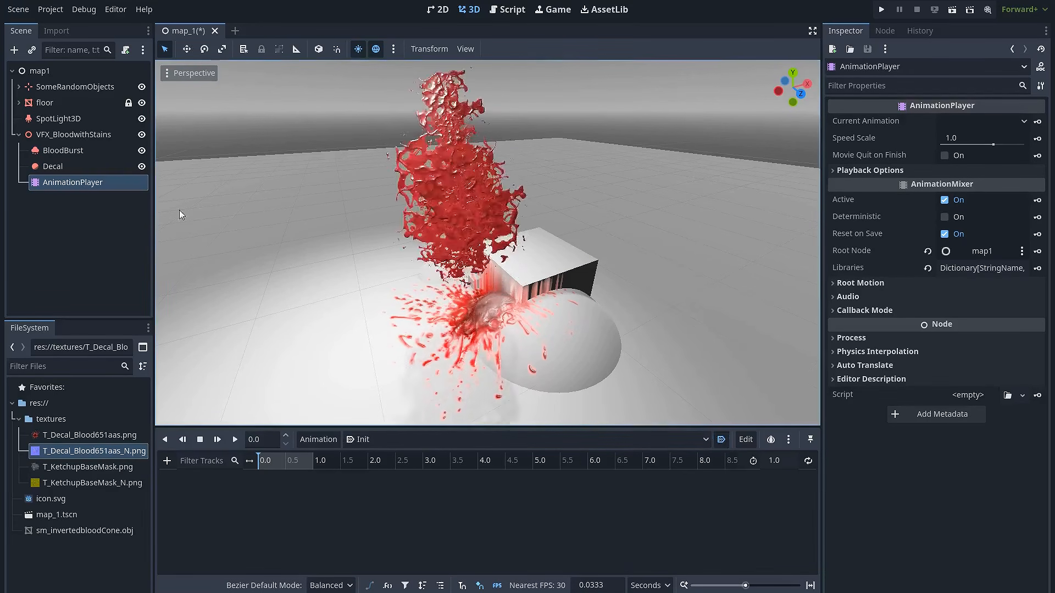
- Turn on One Shot in the time settings of the BloodBurst particles
{"action": "left_click", "coordinate": [79, 134]}
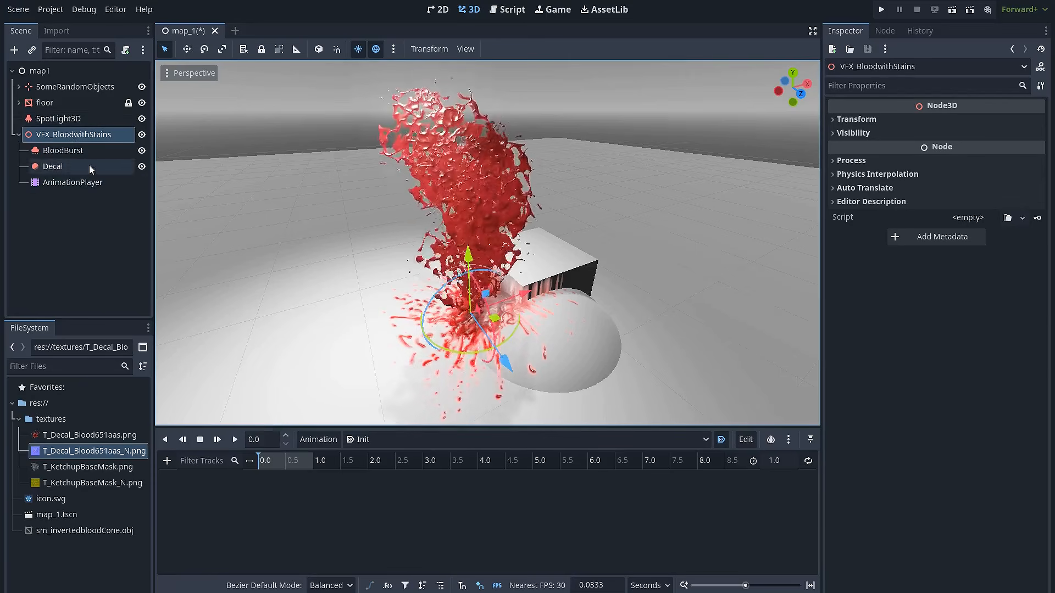
{"action": "left_click", "coordinate": [66, 151]}
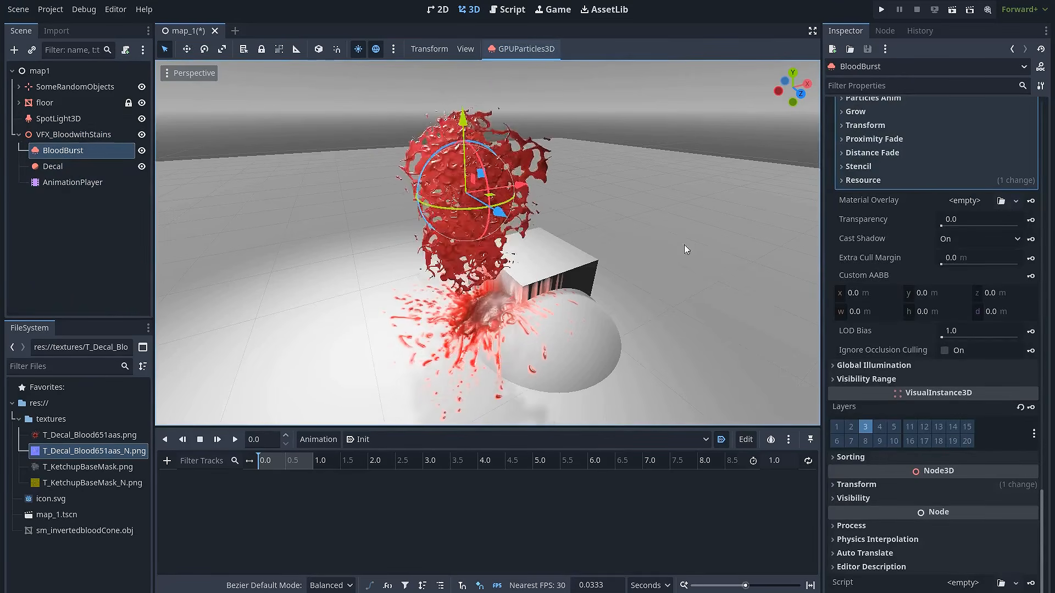
{"action": "scroll", "coordinate": [896, 233], "scroll_direction": "up", "scroll_amount": 15}
{"action": "scroll", "coordinate": [898, 232], "scroll_direction": "up", "scroll_amount": 8}
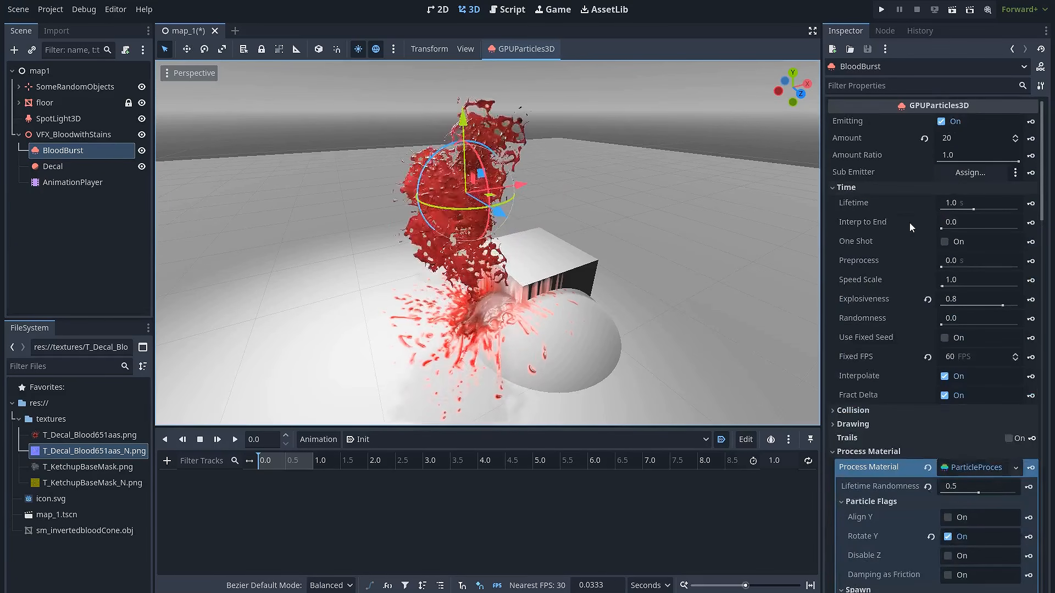
{"action": "left_click", "coordinate": [945, 242]}
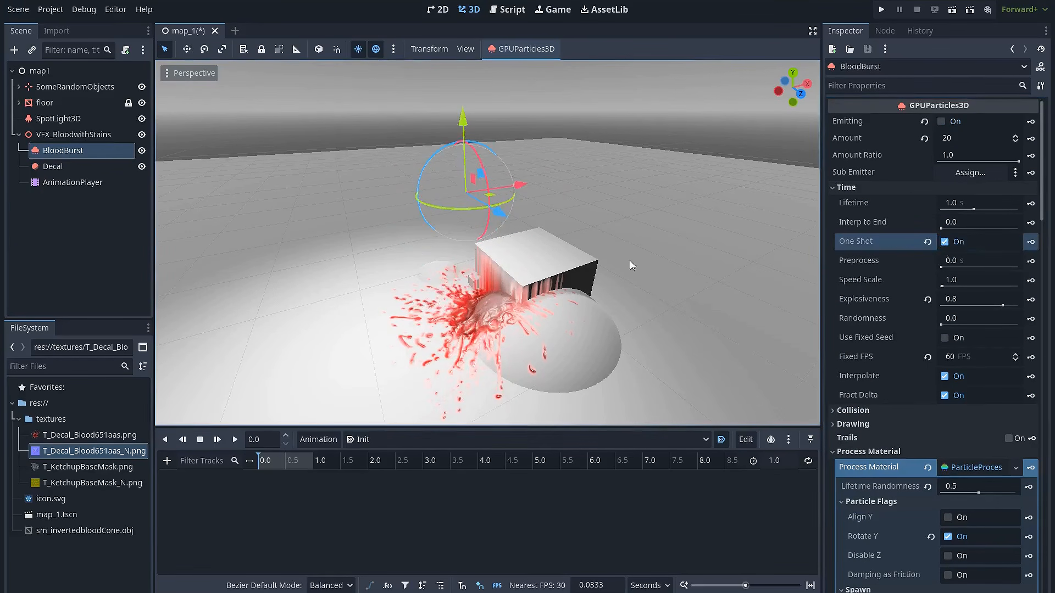
- Key BloodBurst's Emitting property at 0.0 s with a RESET track, and set the key's value to On before previewing the animation
{"action": "left_click", "coordinate": [1031, 122]}
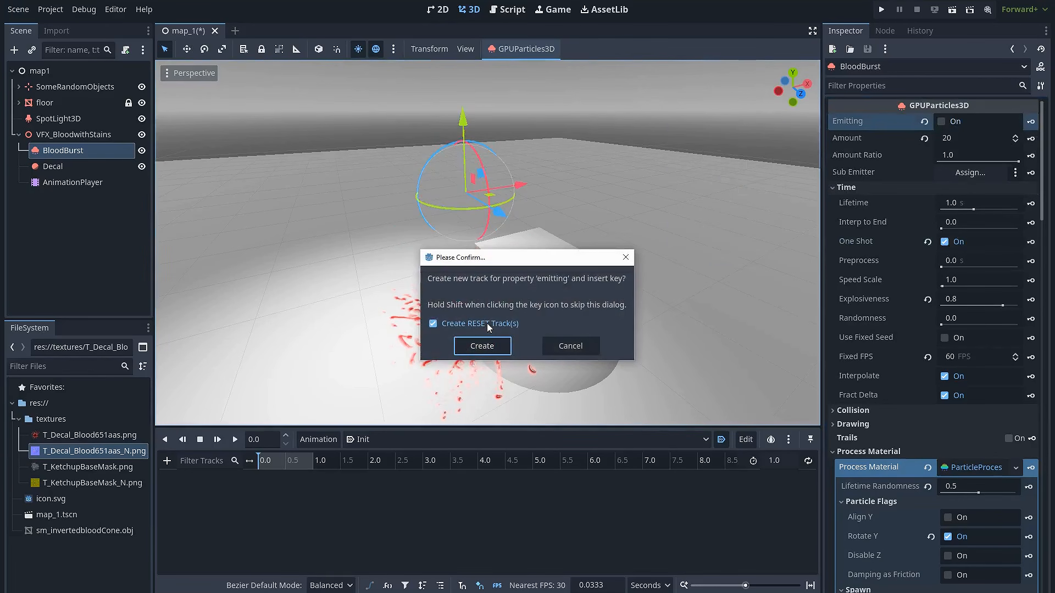
{"action": "left_click", "coordinate": [480, 350]}
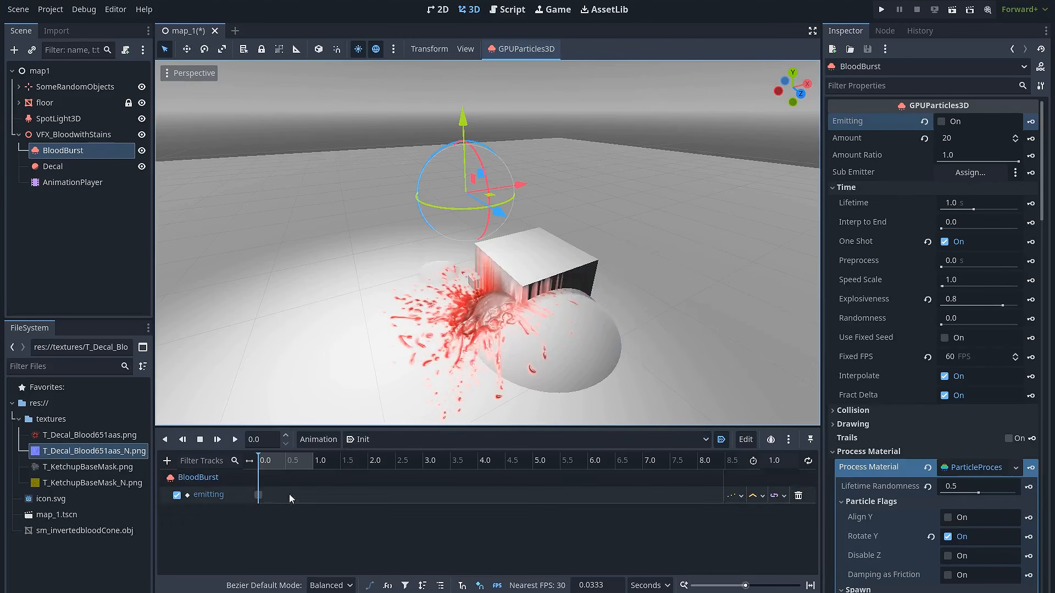
{"action": "left_click", "coordinate": [258, 495]}
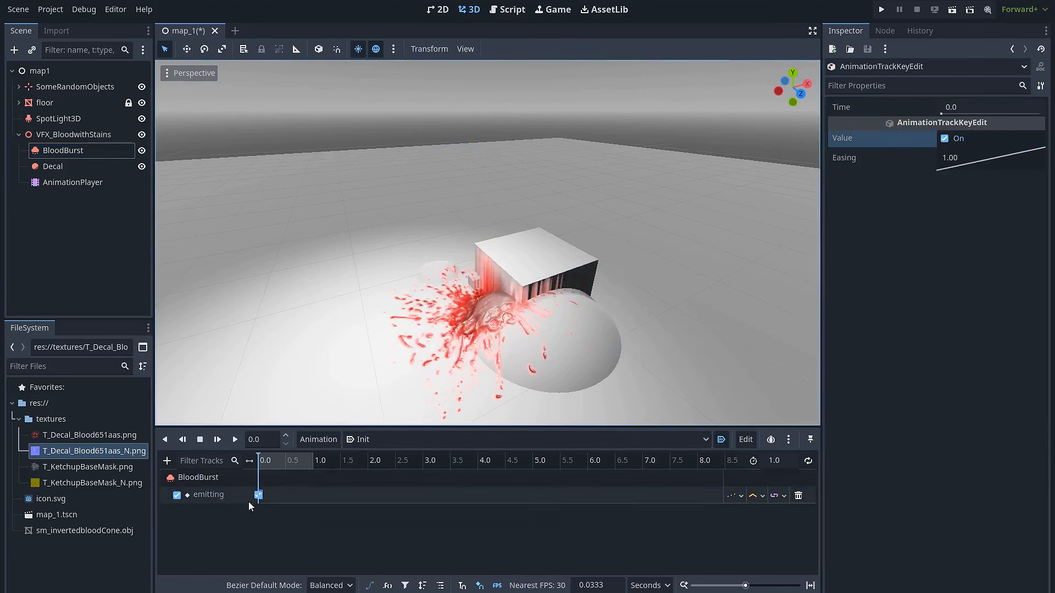
{"action": "scroll", "coordinate": [273, 503], "scroll_direction": "up", "scroll_amount": 5, "text": "ctrl"}
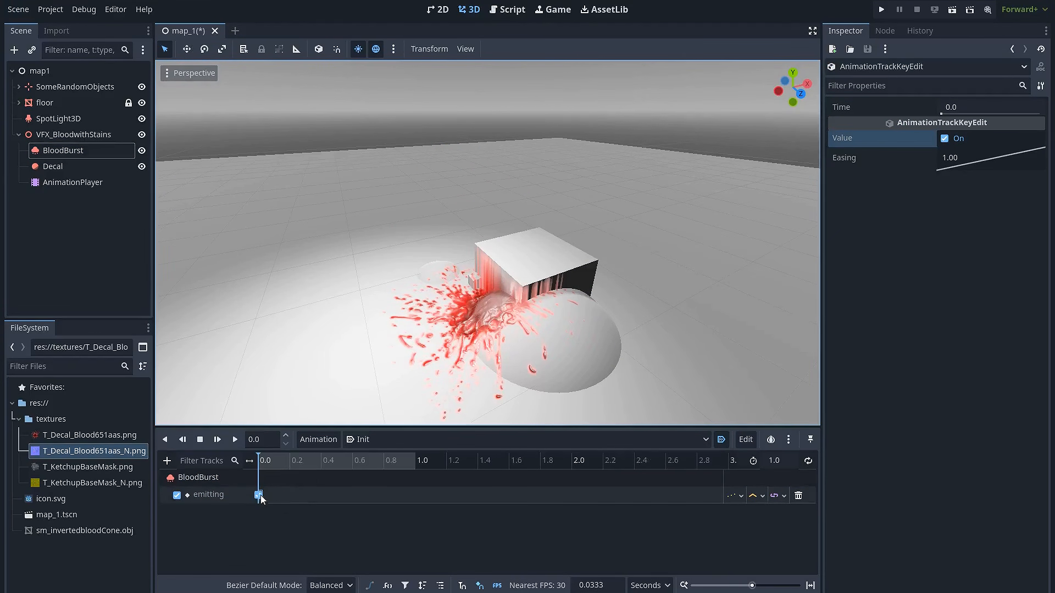
{"action": "left_click", "coordinate": [217, 439]}
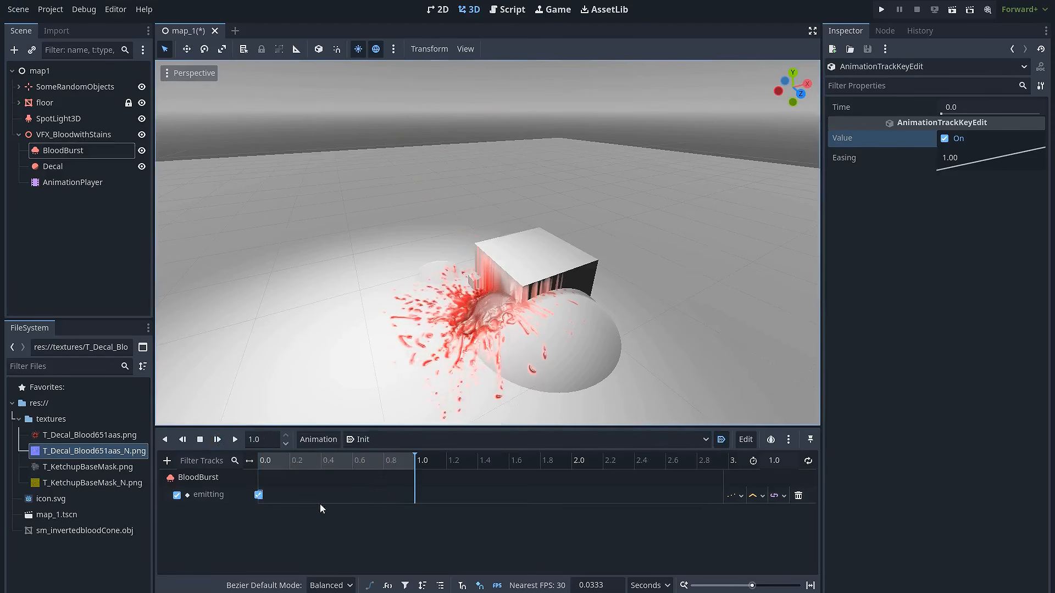
{"action": "left_click", "coordinate": [200, 440]}
- Add Init tracks for the Decal's Albedo Mix at 1.0 and its red Modulate colour, both keyed at about 0.19 s
{"action": "left_click", "coordinate": [269, 460]}
{"action": "left_click_drag", "start_coordinate": [272, 459], "coordinate": [288, 460]}
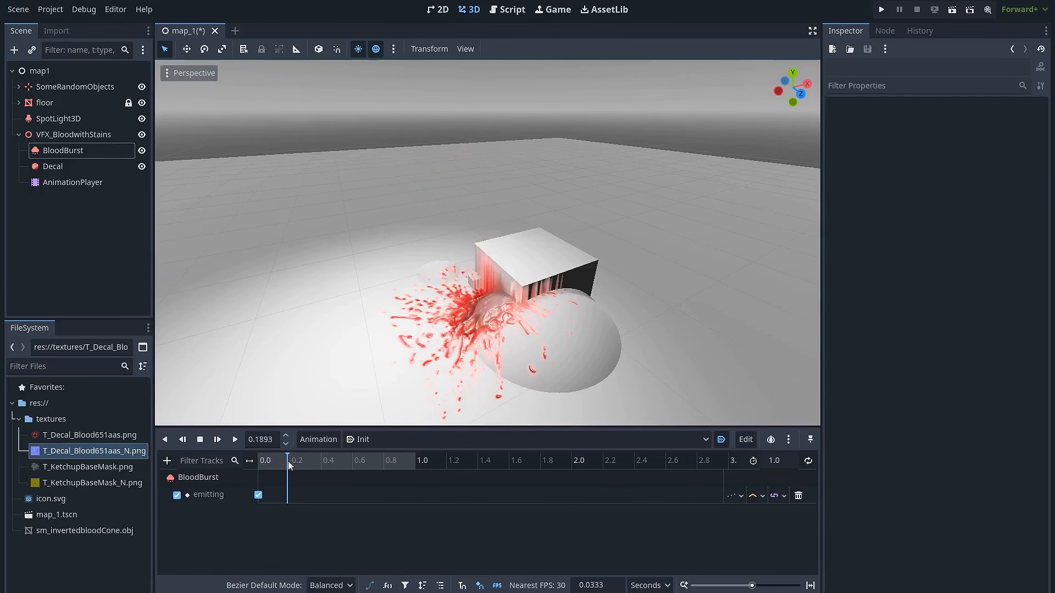
{"action": "left_click", "coordinate": [81, 166]}
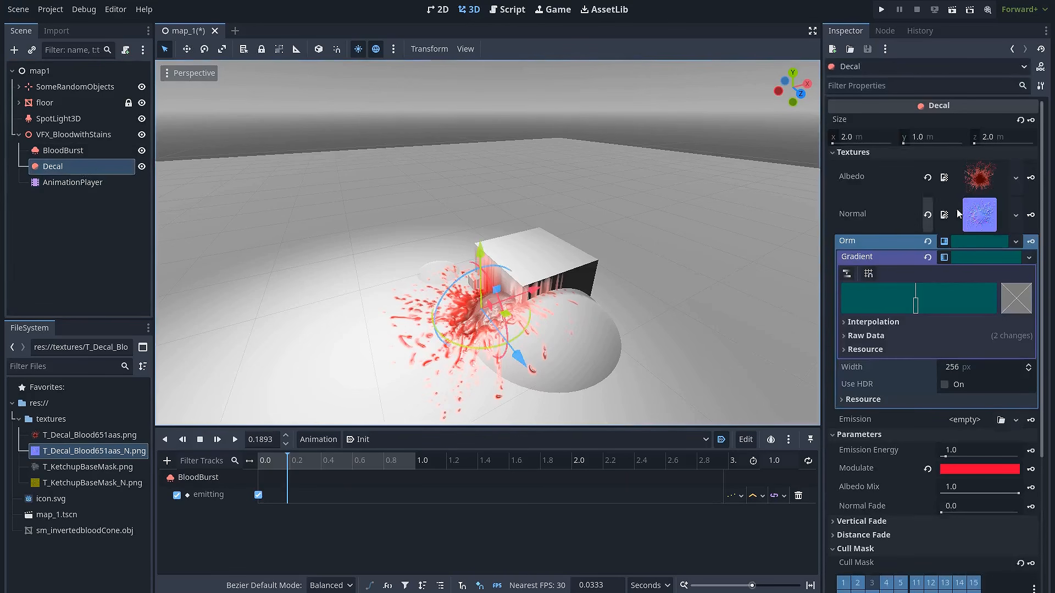
{"action": "scroll", "coordinate": [917, 437], "scroll_direction": "down", "scroll_amount": 3}
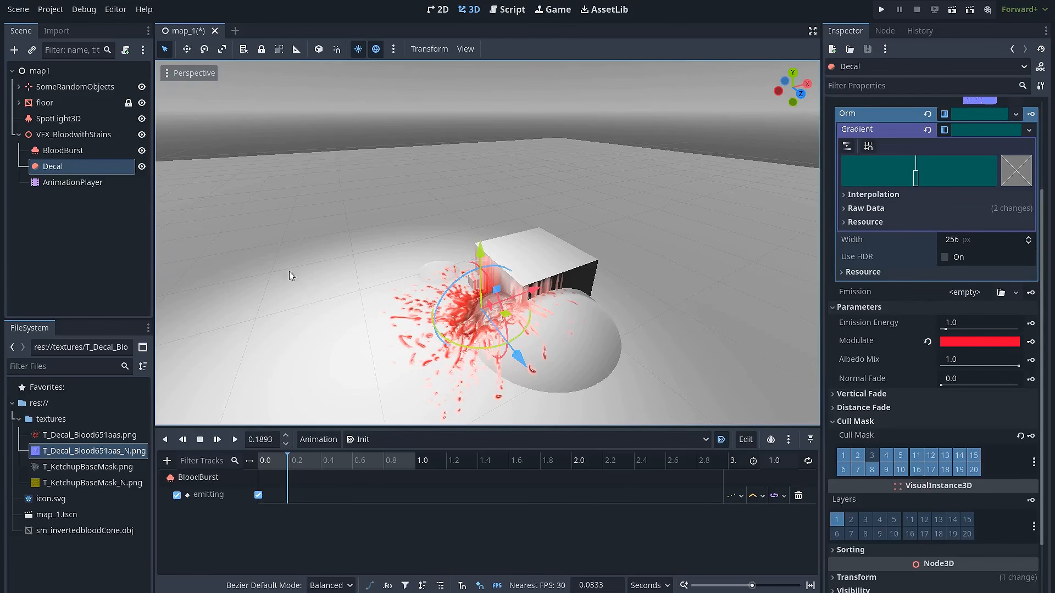
{"action": "left_click", "coordinate": [141, 167]}
{"action": "left_click", "coordinate": [142, 168]}
{"action": "left_click_drag", "start_coordinate": [1018, 366], "coordinate": [957, 356]}
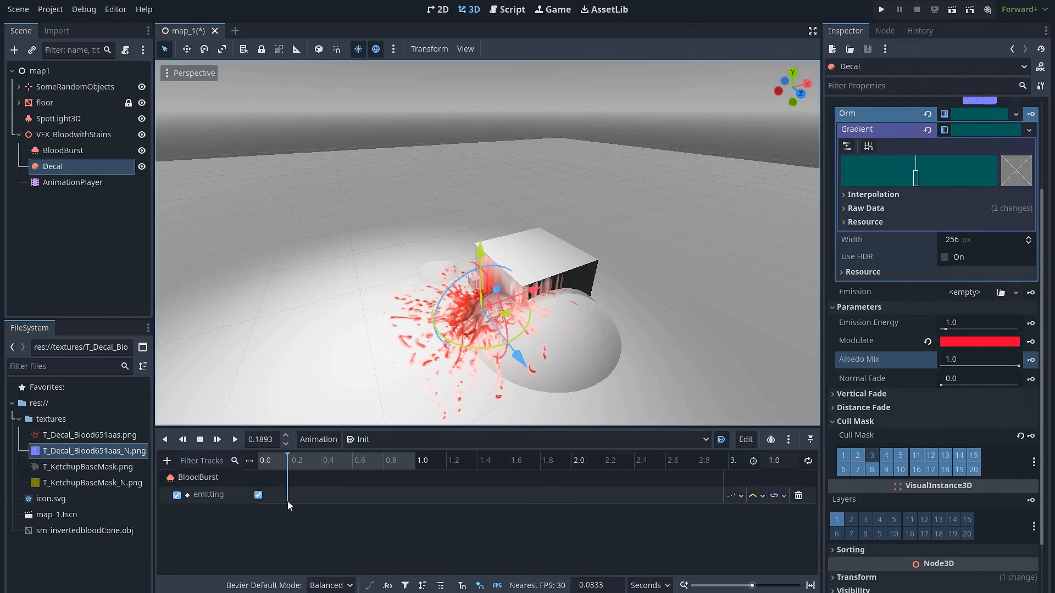
{"action": "mouse_move", "coordinate": [1018, 366]}
{"action": "left_mouse_down"}
{"action": "mouse_move", "coordinate": [945, 366]}
{"action": "mouse_move", "coordinate": [1038, 362]}
{"action": "left_mouse_up"}
{"action": "left_click", "coordinate": [1031, 361]}
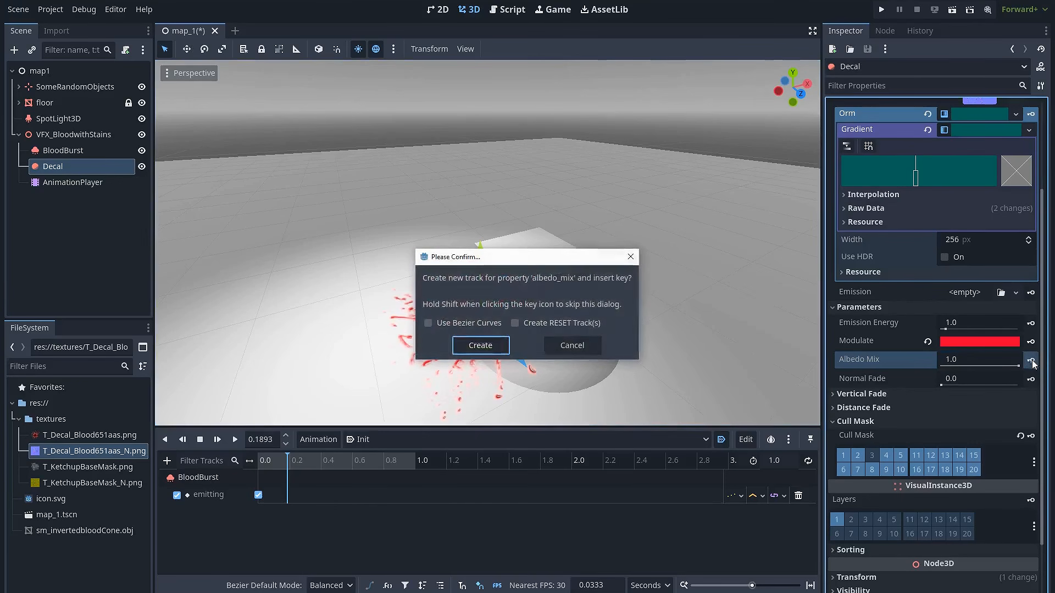
{"action": "left_click", "coordinate": [481, 348]}
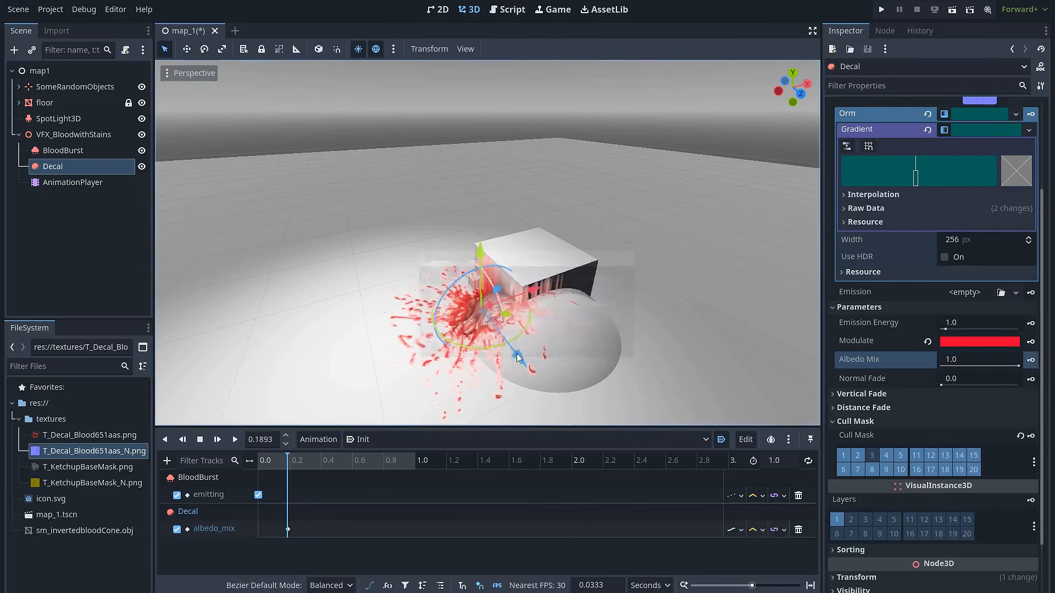
{"action": "left_click", "coordinate": [1031, 342]}
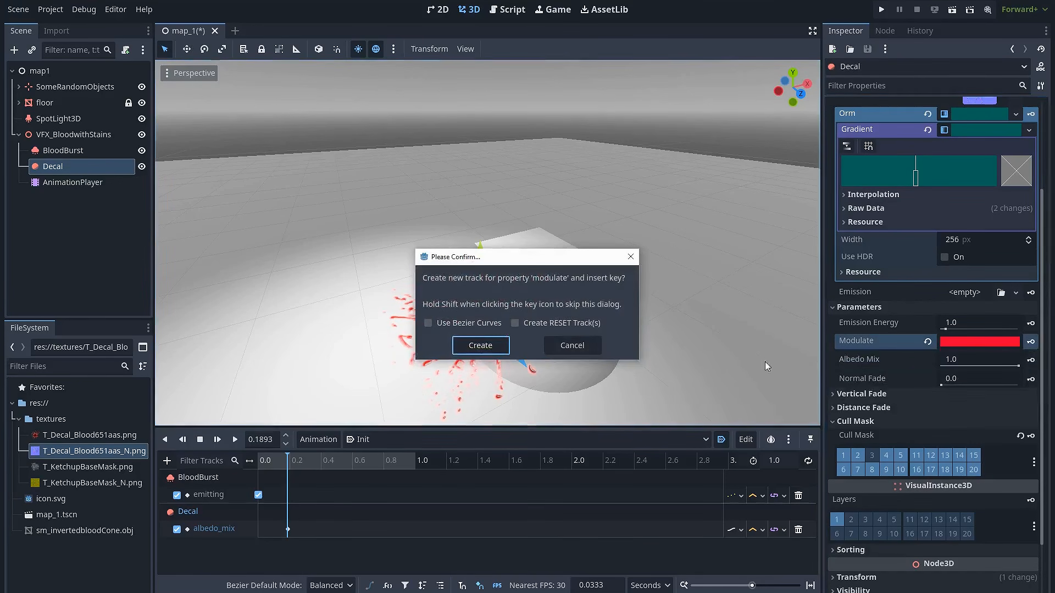
{"action": "left_click", "coordinate": [480, 346]}
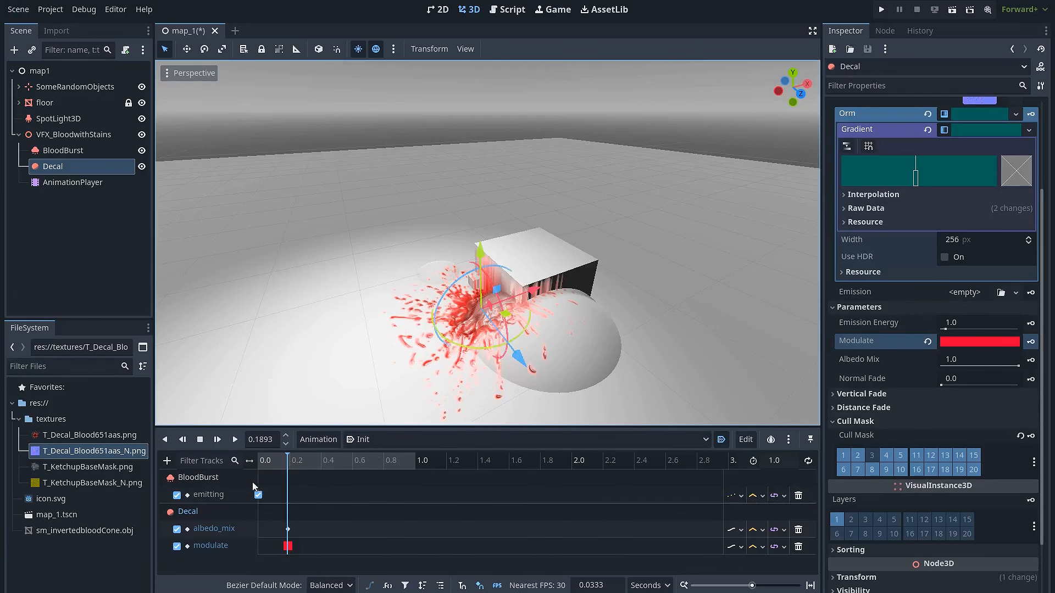
- Set the Decal's Albedo Mix to 0.0 and key it at about 0.14 s
{"action": "left_click_drag", "start_coordinate": [284, 462], "coordinate": [279, 462]}
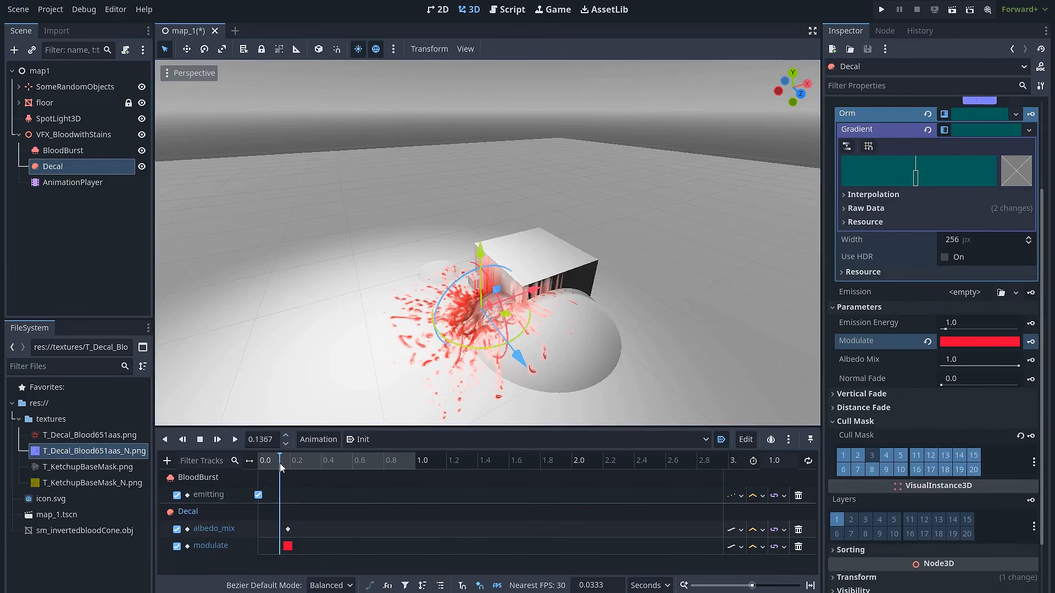
{"action": "left_click_drag", "start_coordinate": [1019, 366], "coordinate": [901, 370]}
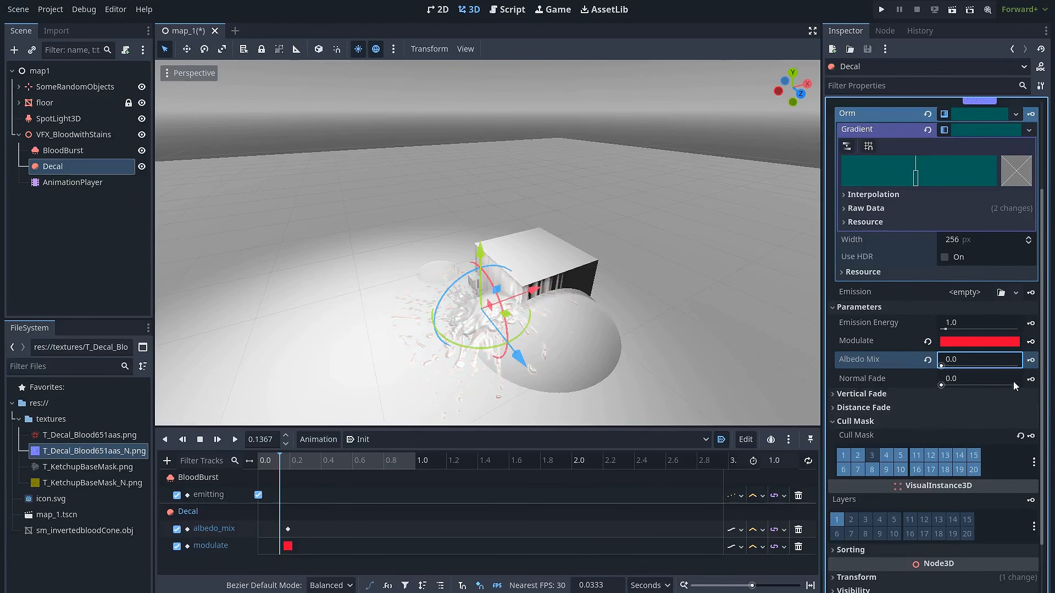
{"action": "left_click", "coordinate": [1031, 362]}
- Make the Decal's Modulate colour fully transparent and key it at about 0.14 s
{"action": "left_click", "coordinate": [271, 459]}
{"action": "left_click_drag", "start_coordinate": [270, 455], "coordinate": [280, 455]}
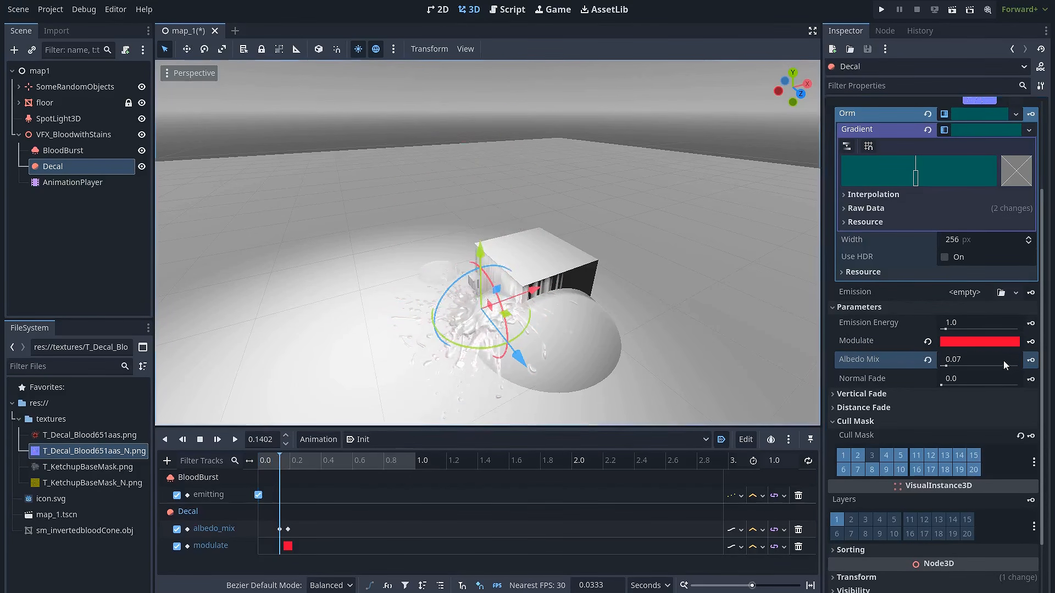
{"action": "left_click", "coordinate": [1003, 342]}
{"action": "left_click_drag", "start_coordinate": [969, 259], "coordinate": [901, 260]}
{"action": "left_click", "coordinate": [885, 392]}
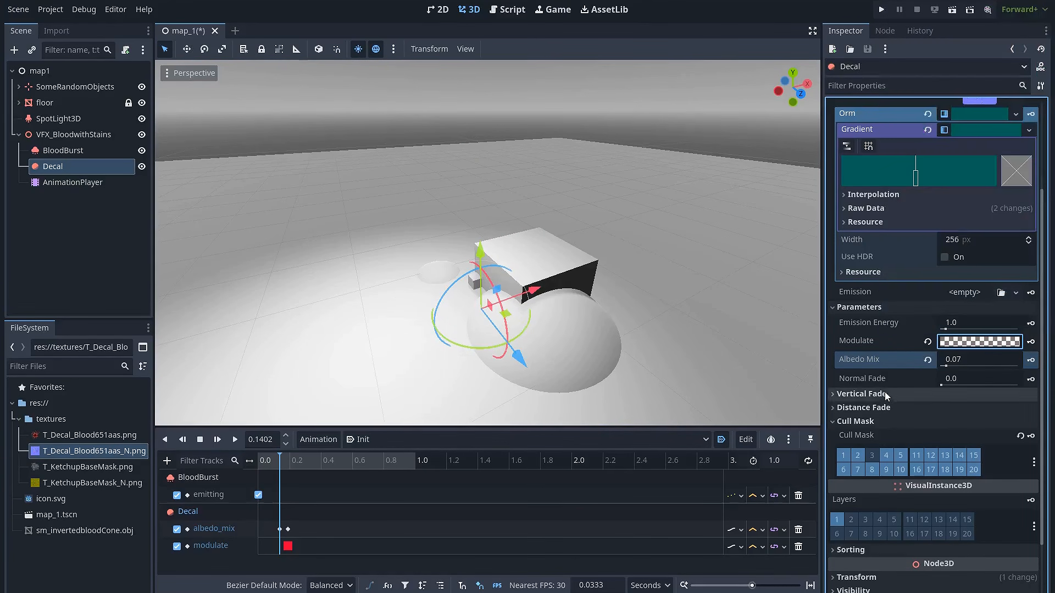
{"action": "left_click", "coordinate": [1031, 342]}
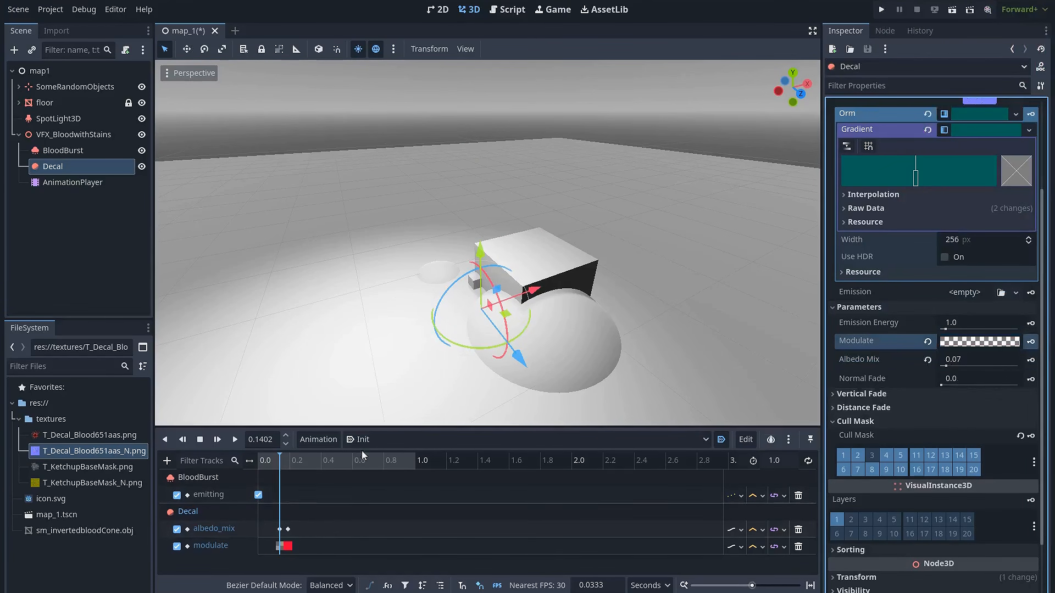
- Preview the Init animation in the viewport and return the playhead to the start
{"action": "scroll", "coordinate": [304, 528], "scroll_direction": "up", "scroll_amount": 5, "text": "ctrl"}
{"action": "left_click_drag", "start_coordinate": [353, 570], "coordinate": [206, 566]}
{"action": "scroll", "coordinate": [331, 497], "scroll_direction": "up", "scroll_amount": 1, "text": "ctrl"}
{"action": "left_click_drag", "start_coordinate": [347, 570], "coordinate": [218, 569]}
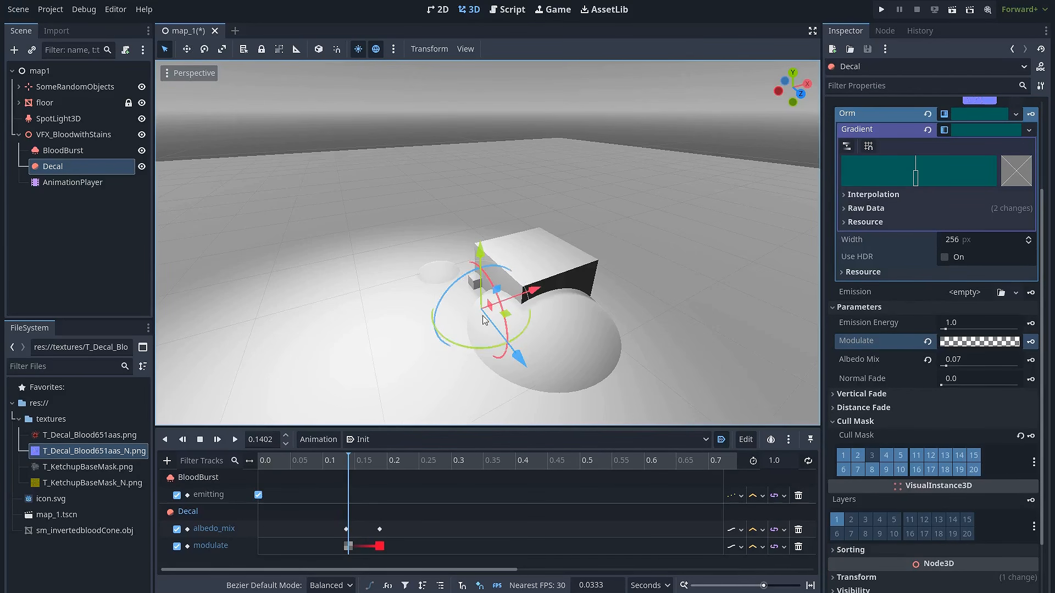
{"action": "left_click", "coordinate": [218, 440]}
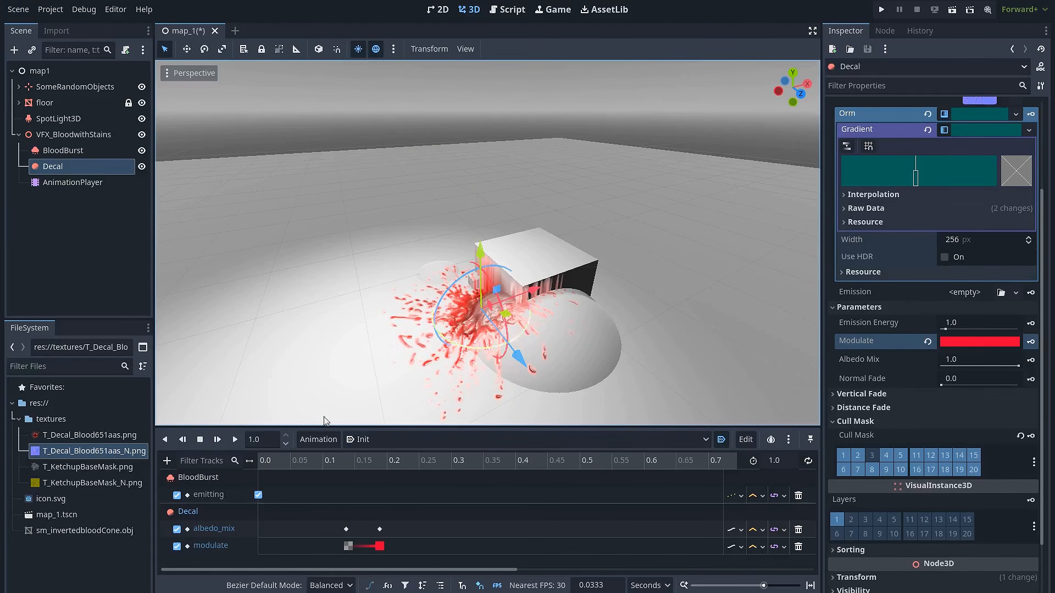
{"action": "left_click", "coordinate": [185, 443]}
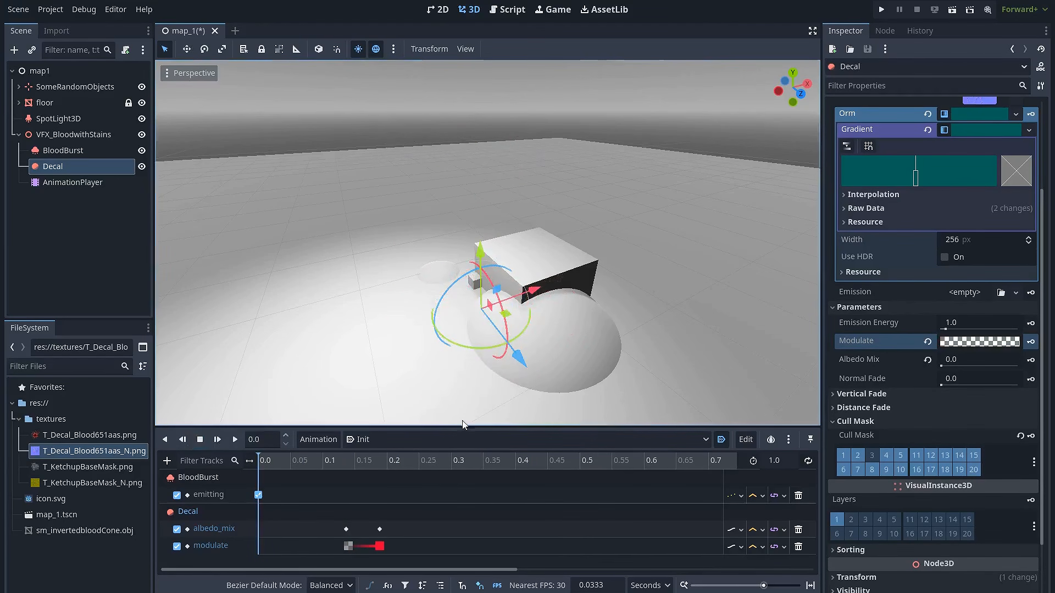
- Shift the Decal's albedo_mix and modulate keys to about 0.47 s and 0.52 s, and preview the animation
{"action": "left_click_drag", "start_coordinate": [465, 426], "coordinate": [466, 366]}
{"action": "left_click_drag", "start_coordinate": [413, 523], "coordinate": [569, 473]}
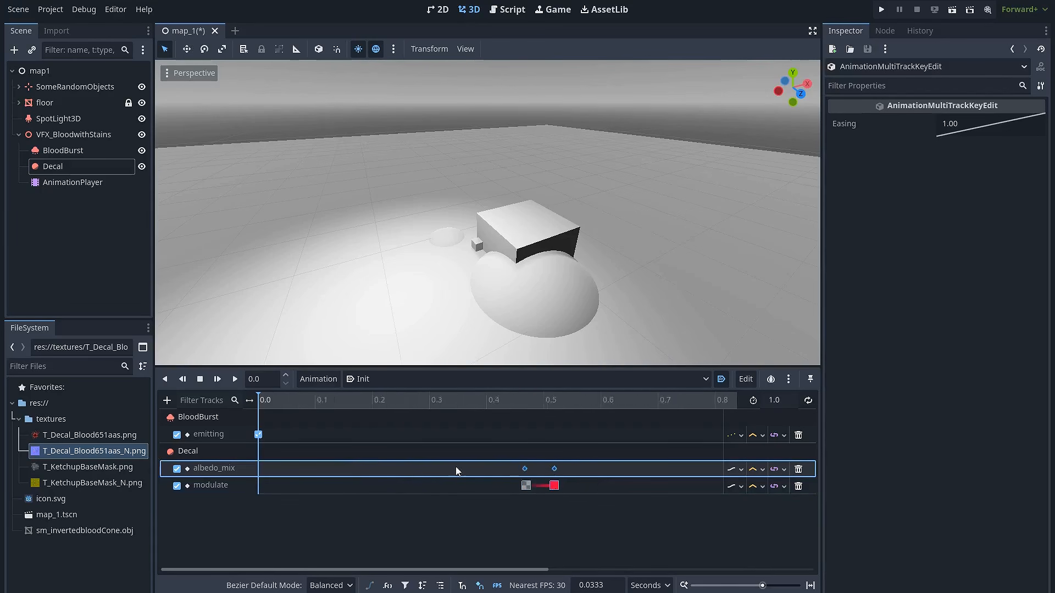
{"action": "scroll", "coordinate": [357, 469], "scroll_direction": "down", "scroll_amount": 8, "text": "ctrl"}
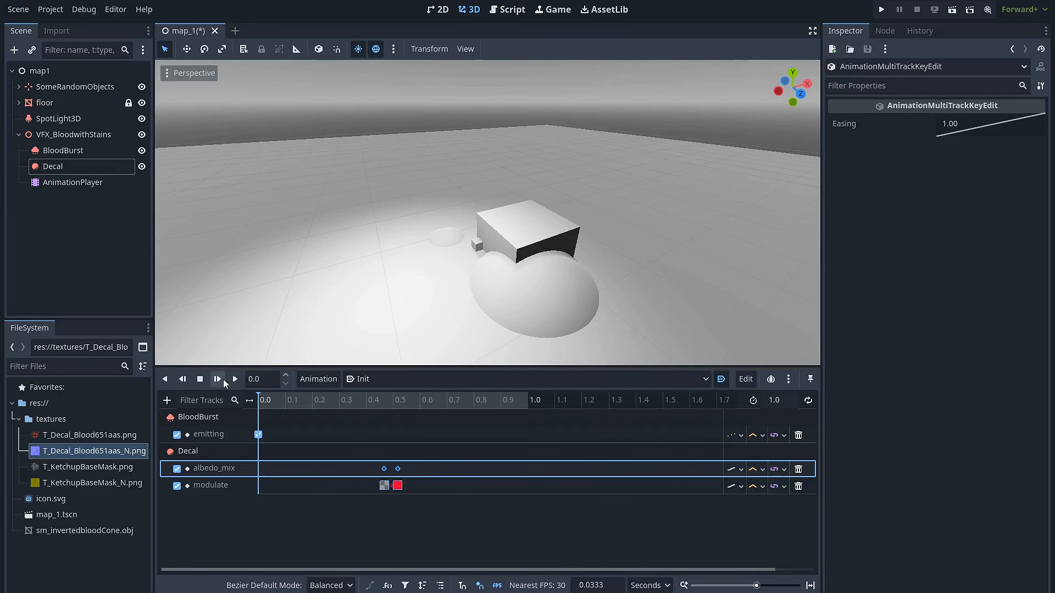
{"action": "left_click", "coordinate": [218, 379]}
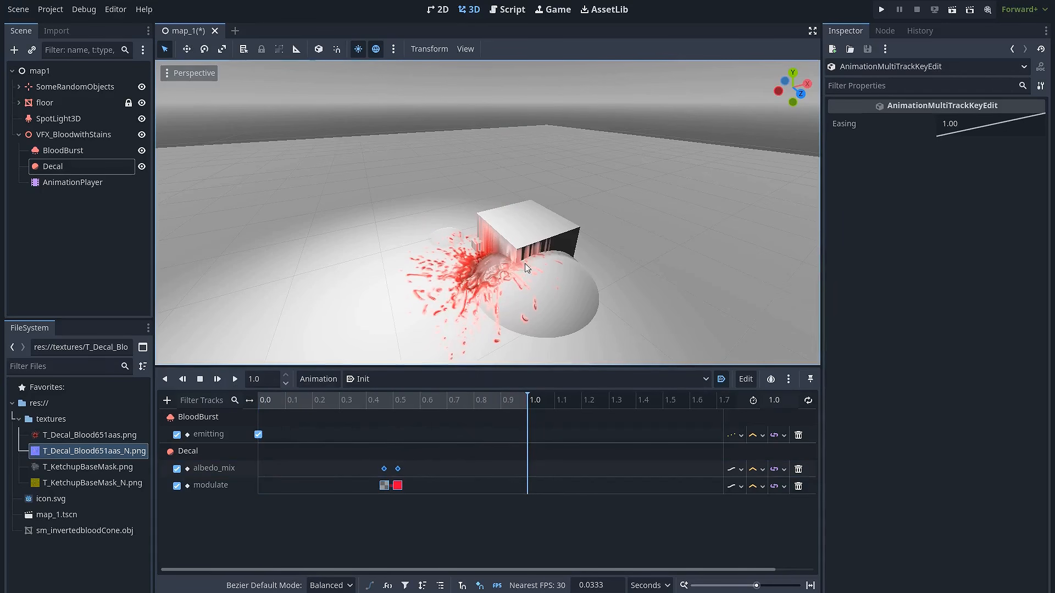
- Move the second albedo_mix and modulate keys to about 0.57 s and replay the animation from the start
{"action": "left_click_drag", "start_coordinate": [411, 509], "coordinate": [393, 460]}
{"action": "left_click_drag", "start_coordinate": [397, 470], "coordinate": [411, 470]}
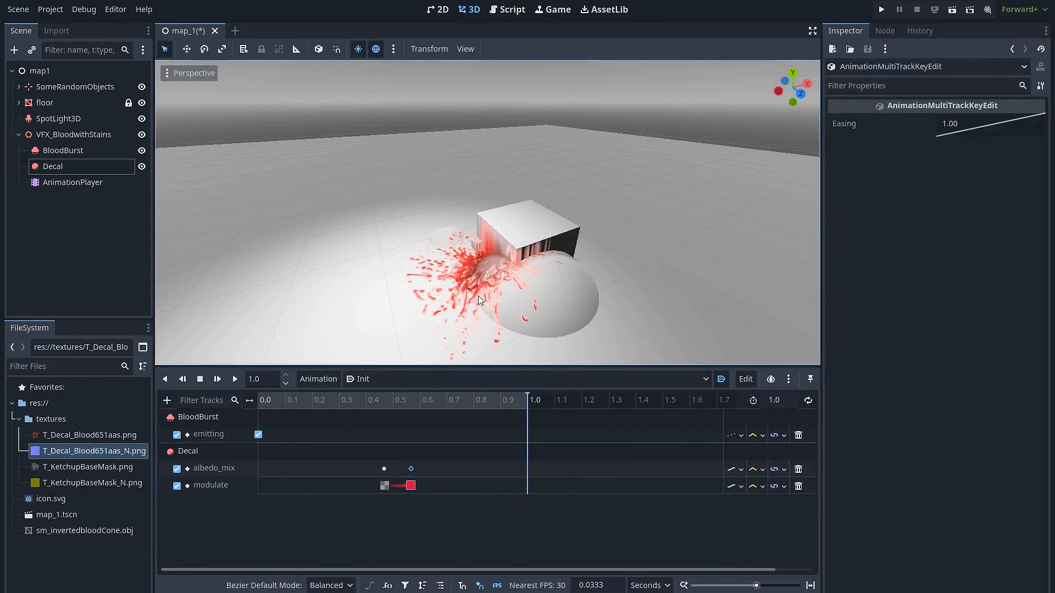
{"action": "left_click", "coordinate": [375, 401]}
{"action": "left_click_drag", "start_coordinate": [375, 407], "coordinate": [254, 404]}
{"action": "middle_click_drag", "start_coordinate": [376, 286], "coordinate": [365, 302], "text": "shift"}
{"action": "left_click_drag", "start_coordinate": [381, 368], "coordinate": [357, 429]}
{"action": "left_click", "coordinate": [234, 443]}
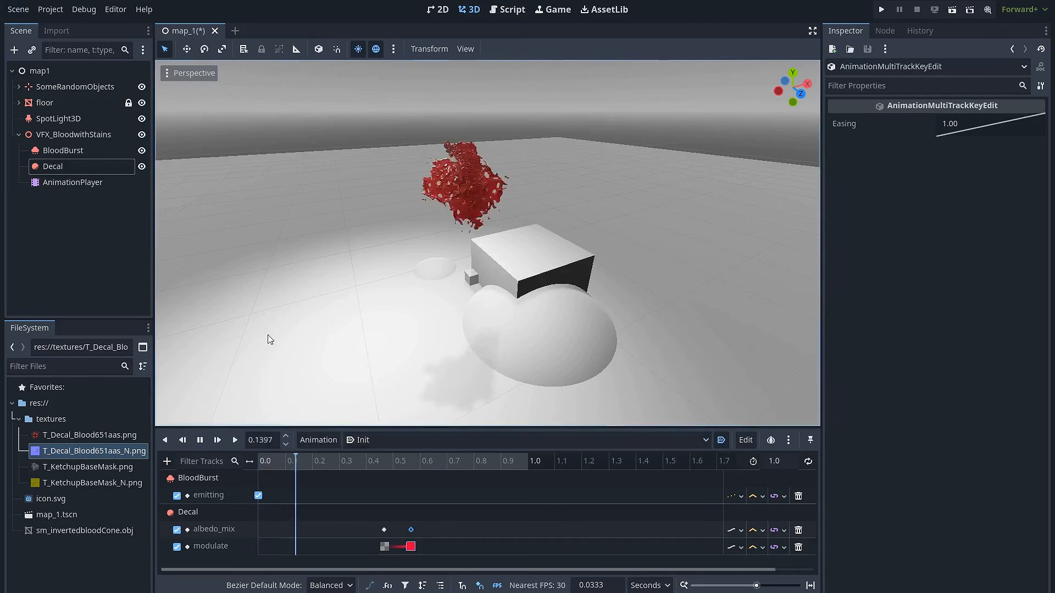
{"action": "left_click", "coordinate": [578, 521]}
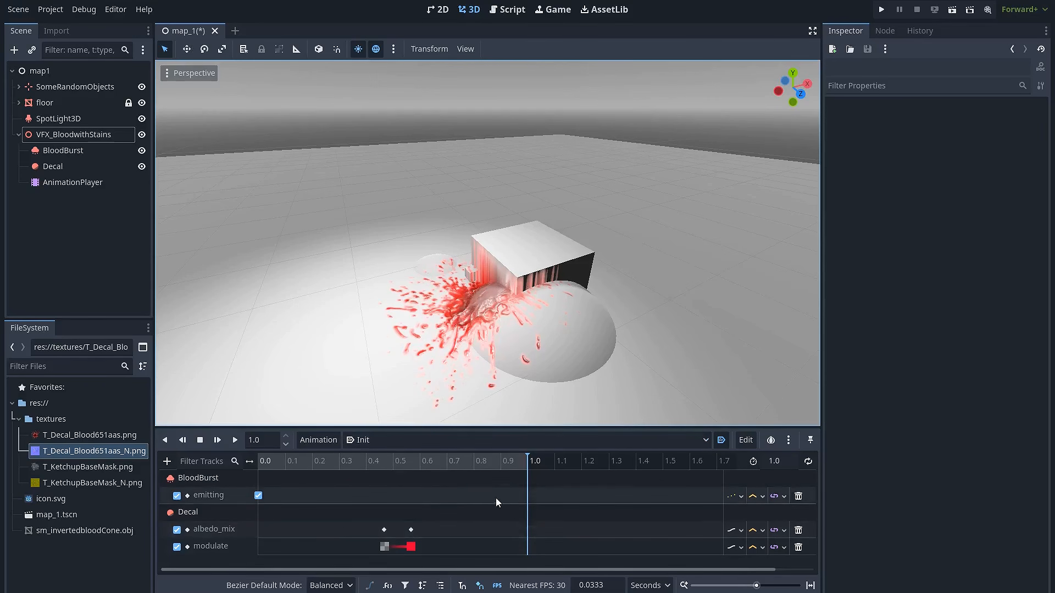
- Set the Init animation's length to 5 seconds
{"action": "scroll", "coordinate": [440, 497], "scroll_direction": "down", "scroll_amount": 6, "text": "ctrl"}
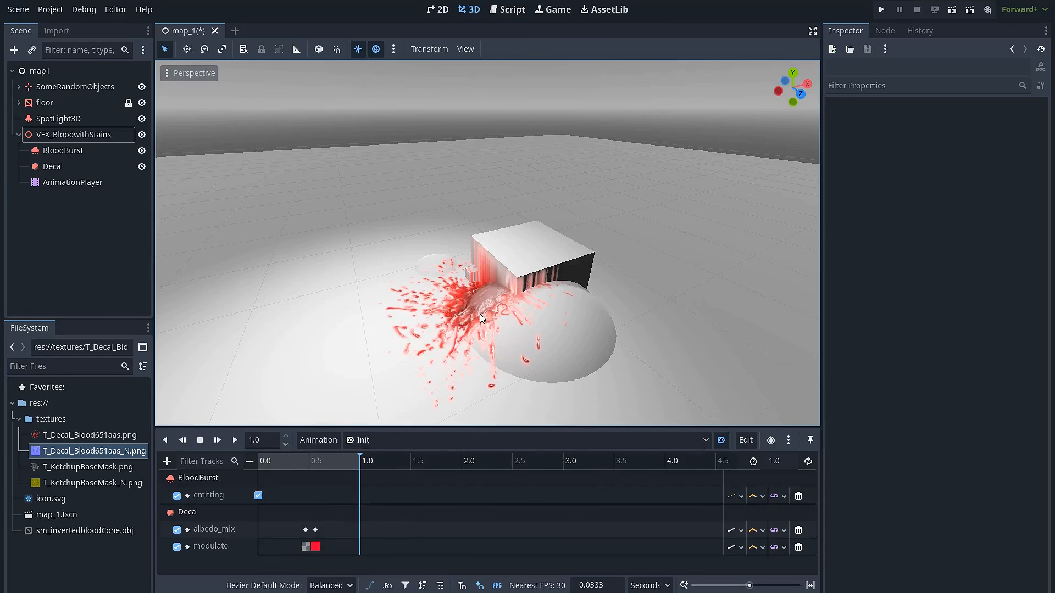
{"action": "left_click", "coordinate": [787, 463]}
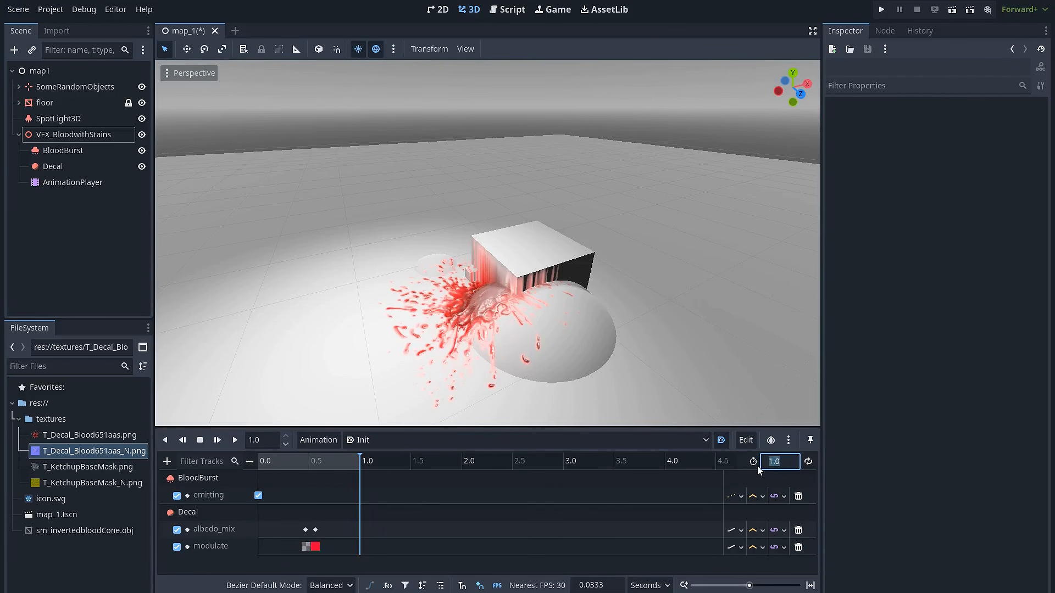
{"action": "type", "text": "5"}
{"action": "key", "text": "Return"}
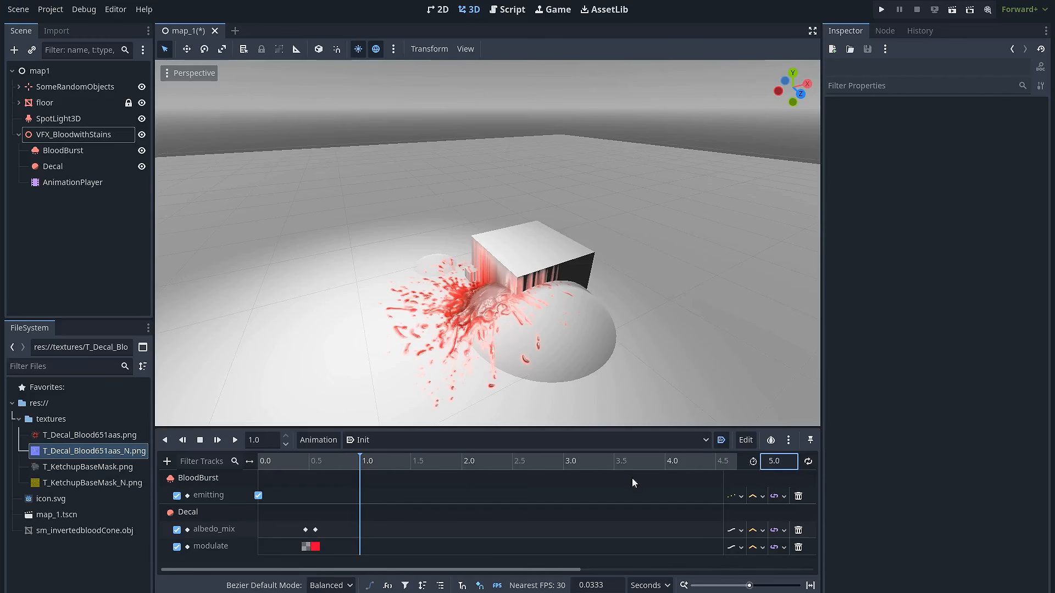
- Duplicate the fully visible albedo_mix and red modulate keys to about 2.24 s
{"action": "left_click_drag", "start_coordinate": [333, 463], "coordinate": [426, 462]}
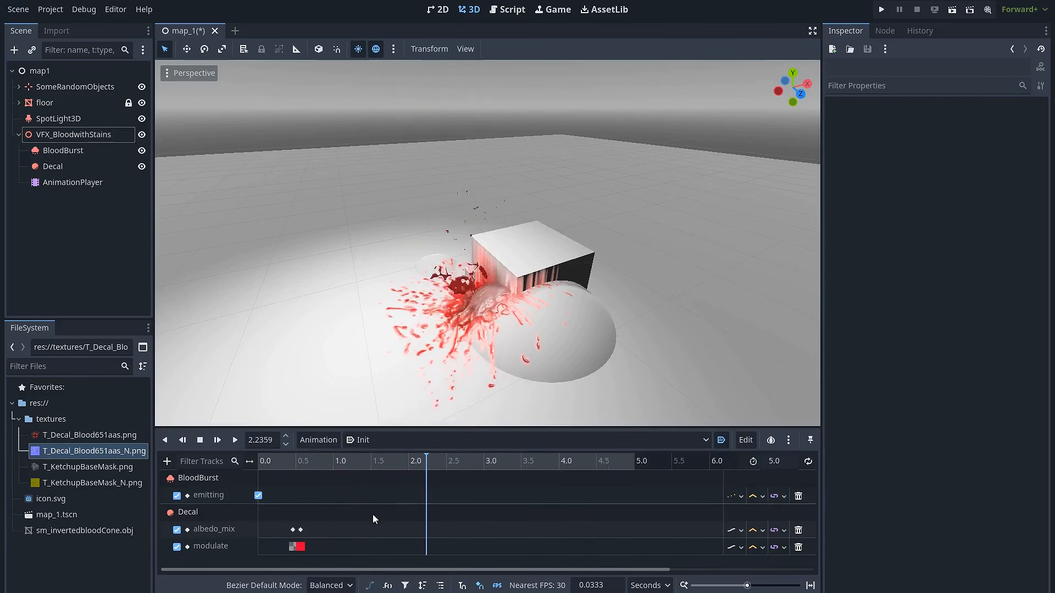
{"action": "left_click", "coordinate": [302, 531]}
{"action": "key", "text": "ctrl+d"}
{"action": "left_click", "coordinate": [302, 548]}
{"action": "key", "text": "ctrl+d"}
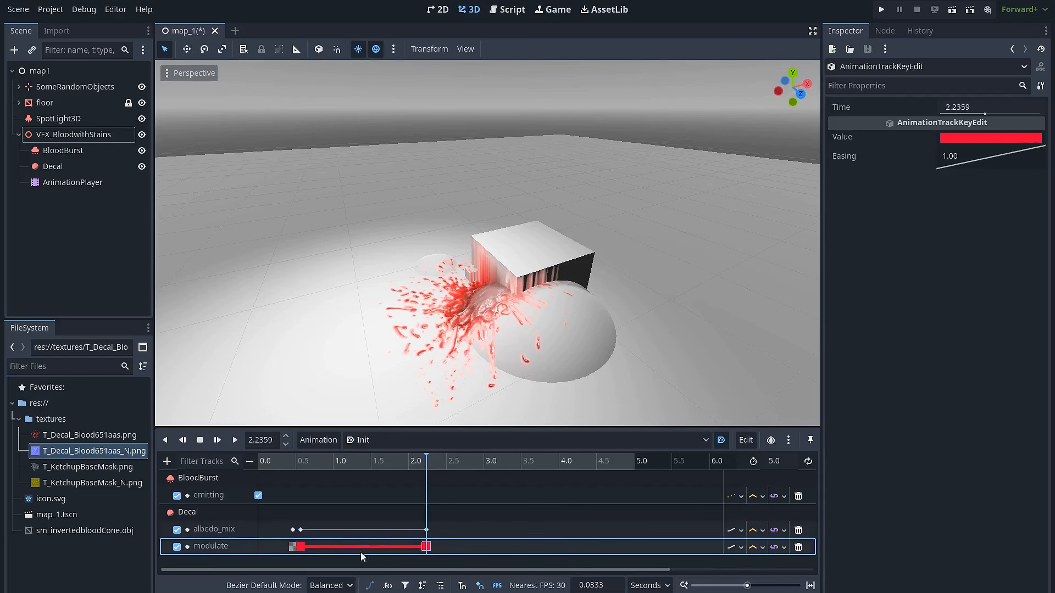
- Duplicate the first albedo_mix key and the transparent modulate key to about 2.63 s
{"action": "left_click_drag", "start_coordinate": [426, 463], "coordinate": [457, 463]}
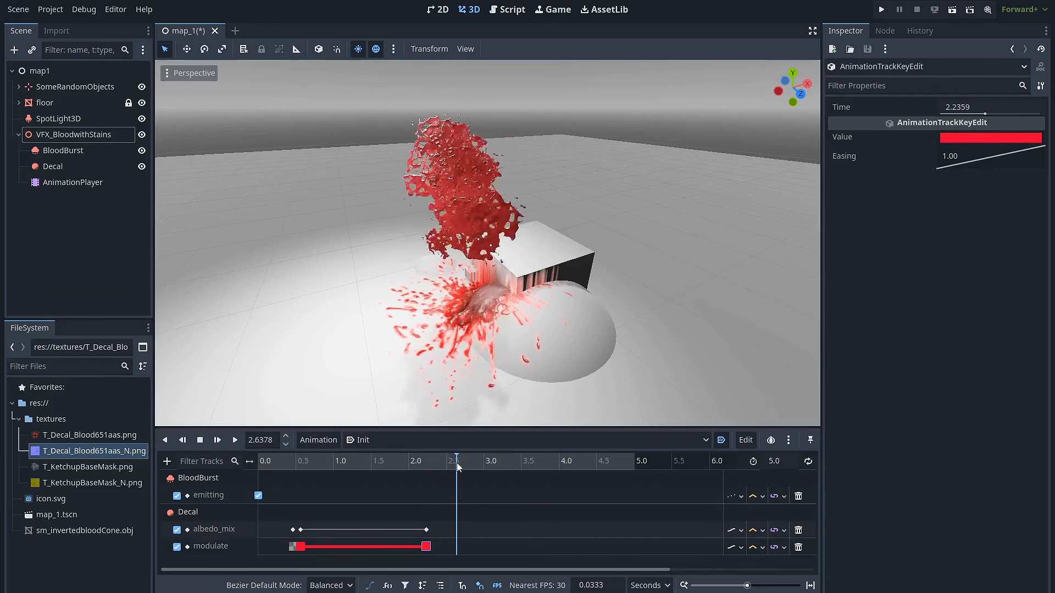
{"action": "left_click", "coordinate": [292, 530]}
{"action": "key", "text": "ctrl+d"}
{"action": "left_click", "coordinate": [293, 547]}
{"action": "key", "text": "ctrl+d"}
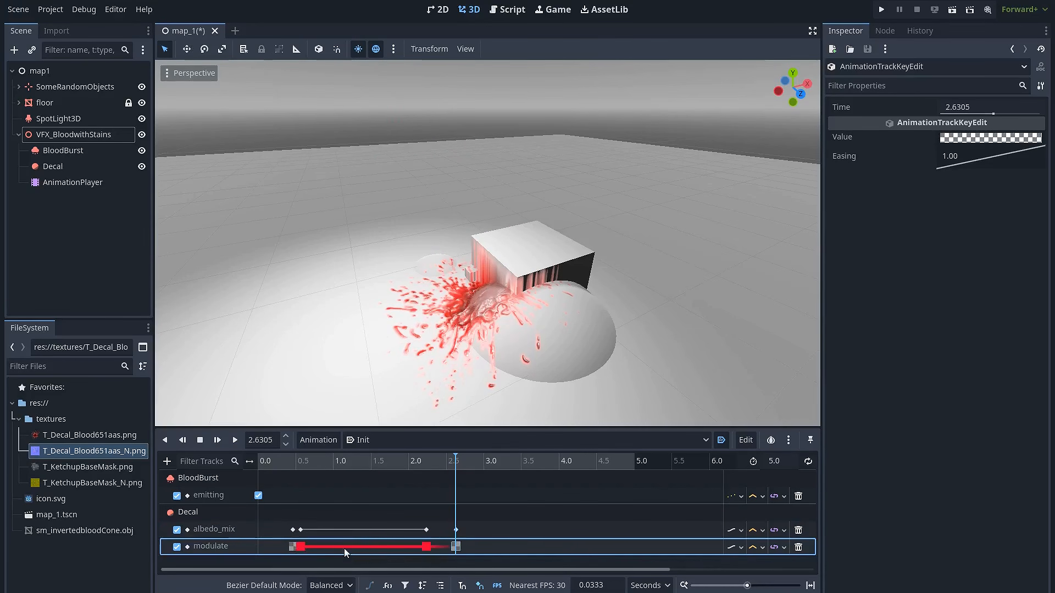
- Play the Init animation from the start to check how the decal fades in and out
{"action": "left_click", "coordinate": [385, 465]}
{"action": "left_click_drag", "start_coordinate": [365, 466], "coordinate": [230, 475]}
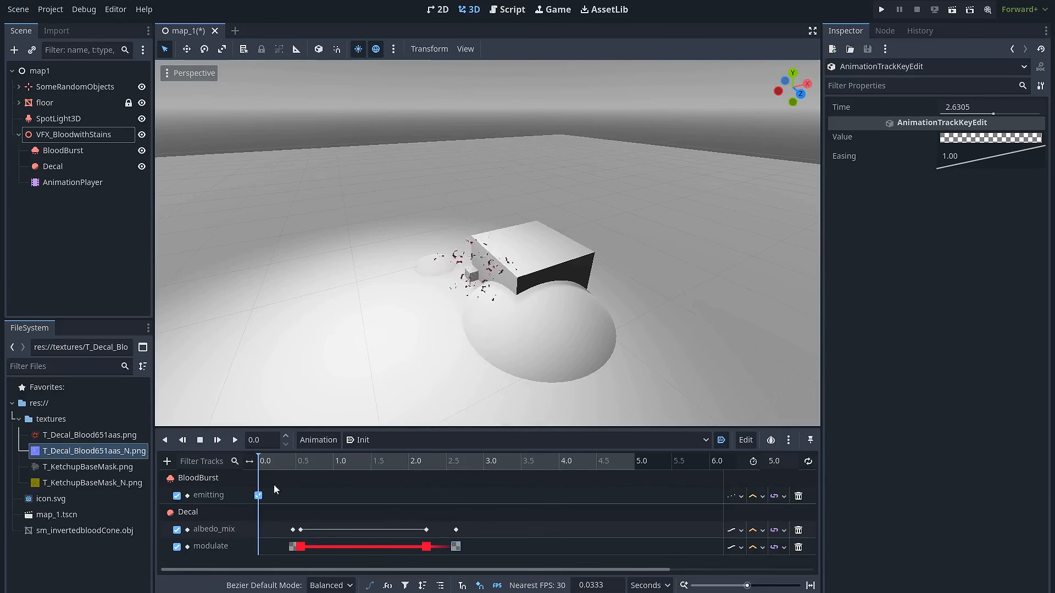
{"action": "scroll", "coordinate": [273, 514], "scroll_direction": "up", "scroll_amount": 2, "text": "ctrl"}
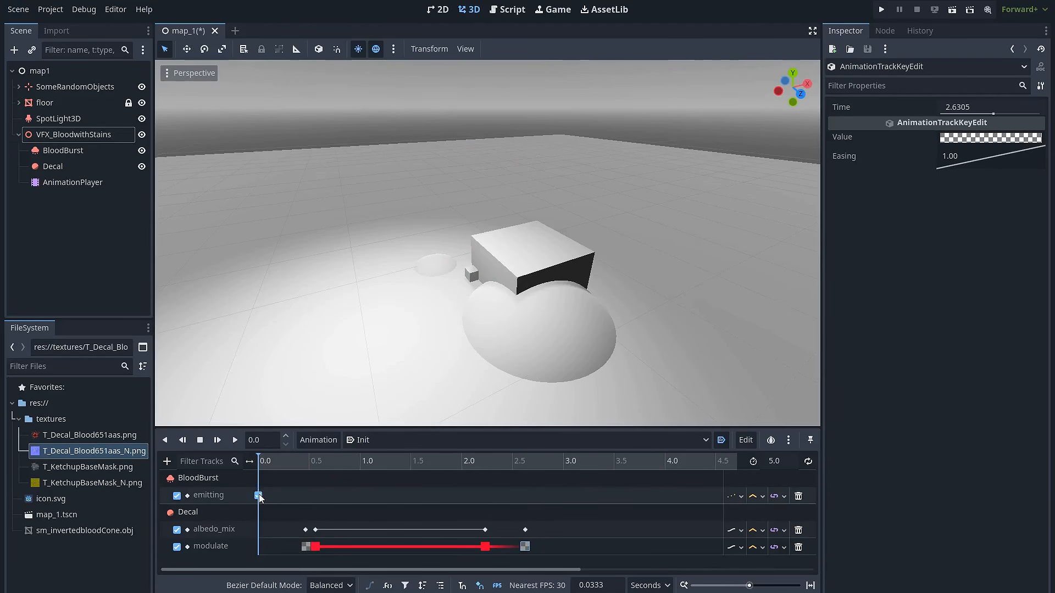
{"action": "left_click", "coordinate": [217, 440]}
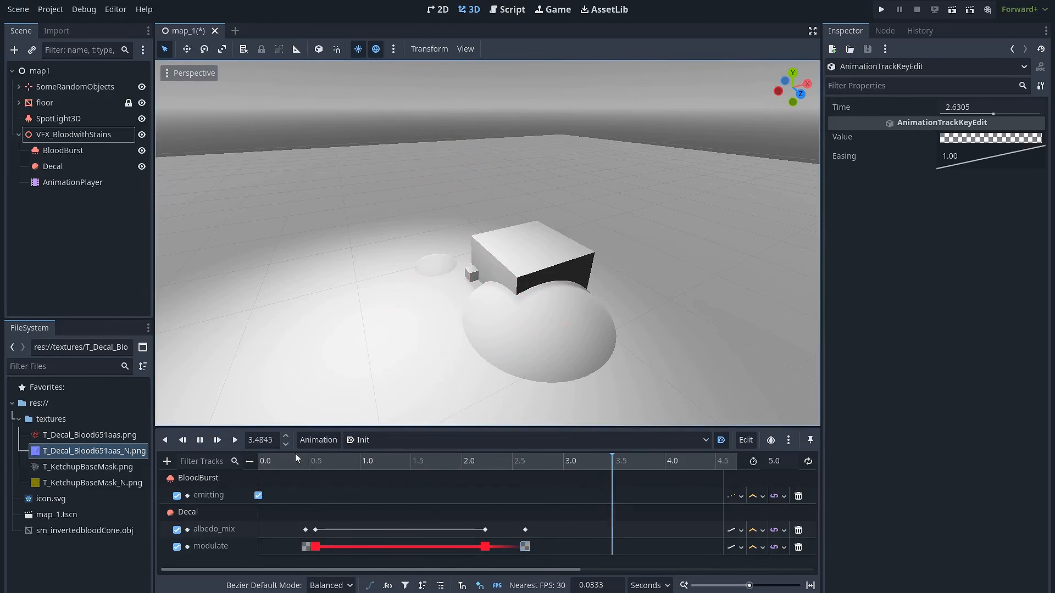
{"action": "left_click", "coordinate": [204, 443]}
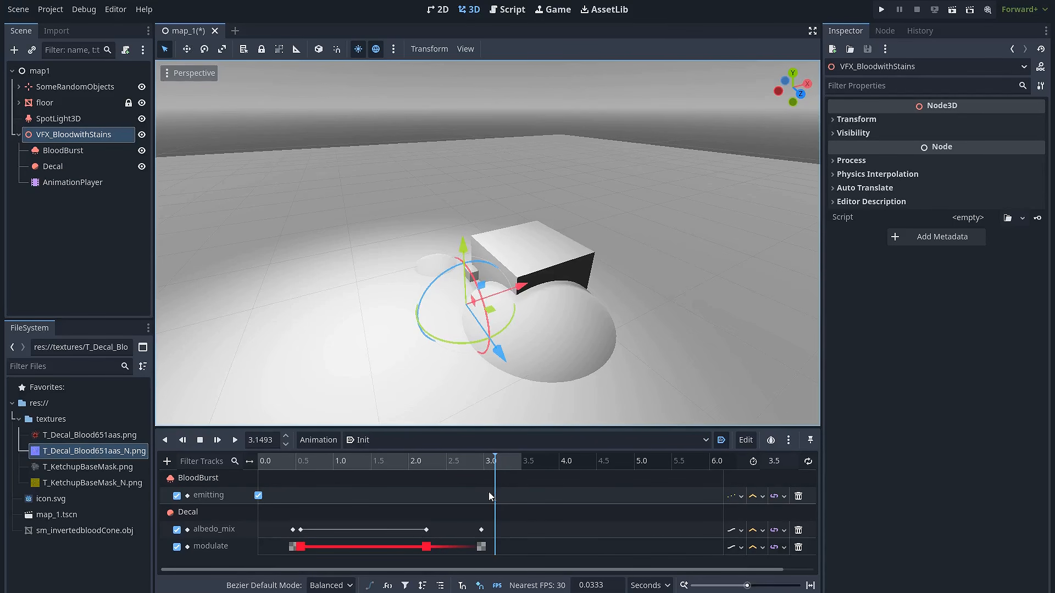
- Attach a new GDScript with the default _ready and _process template to the VFX_BloodwithStains node
{"action": "left_click", "coordinate": [109, 149]}
{"action": "left_click", "coordinate": [114, 135]}
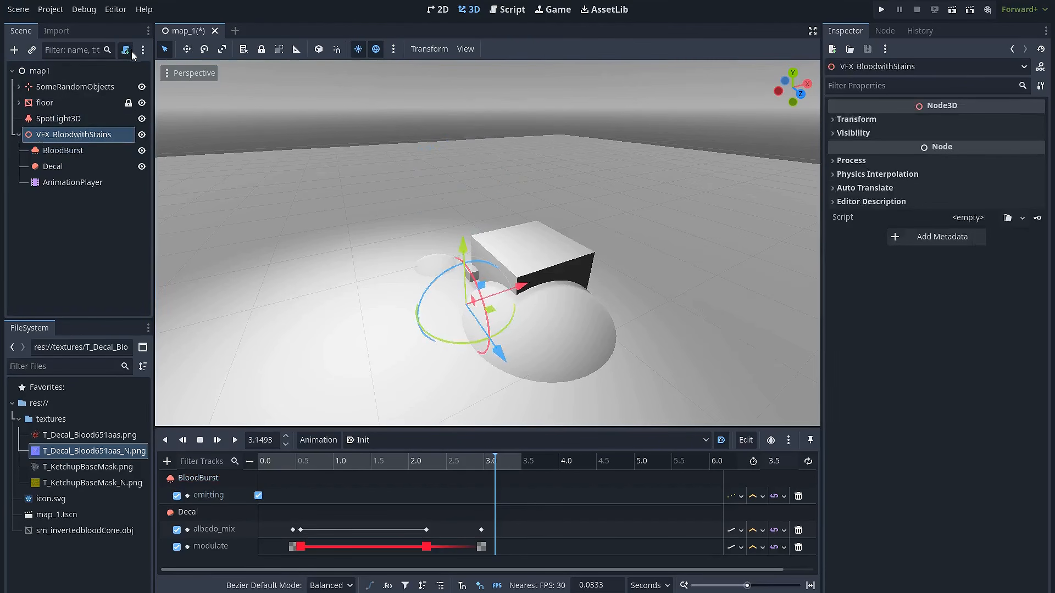
{"action": "left_click", "coordinate": [126, 50]}
{"action": "left_click", "coordinate": [475, 428]}
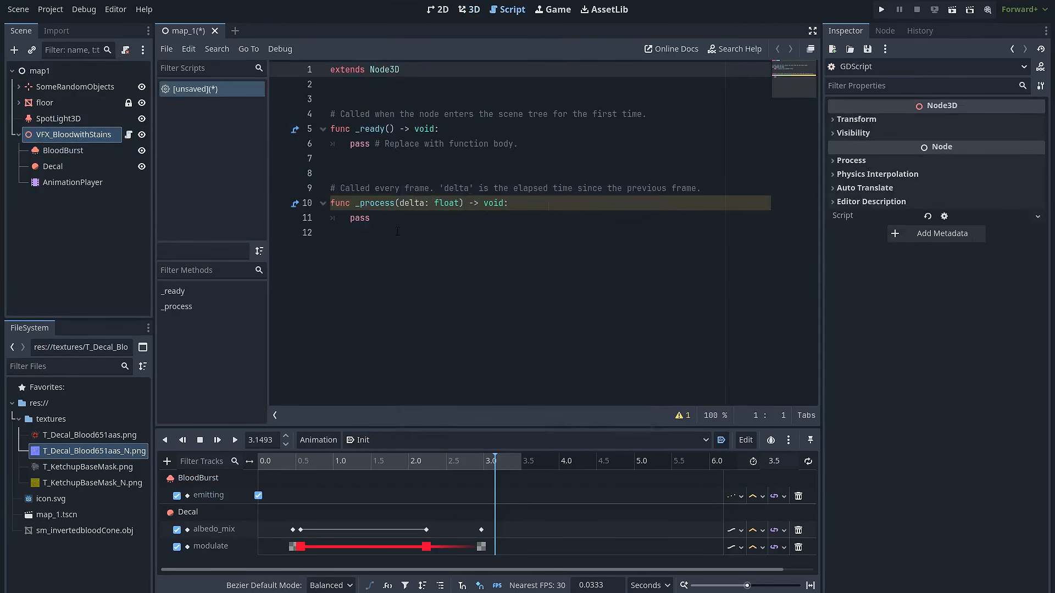
- Replace the script's default _ready and _process functions with the declaration of a new function, _delete_myself()
{"action": "left_click_drag", "start_coordinate": [392, 250], "coordinate": [327, 115]}
{"action": "key", "text": "BackSpace"}
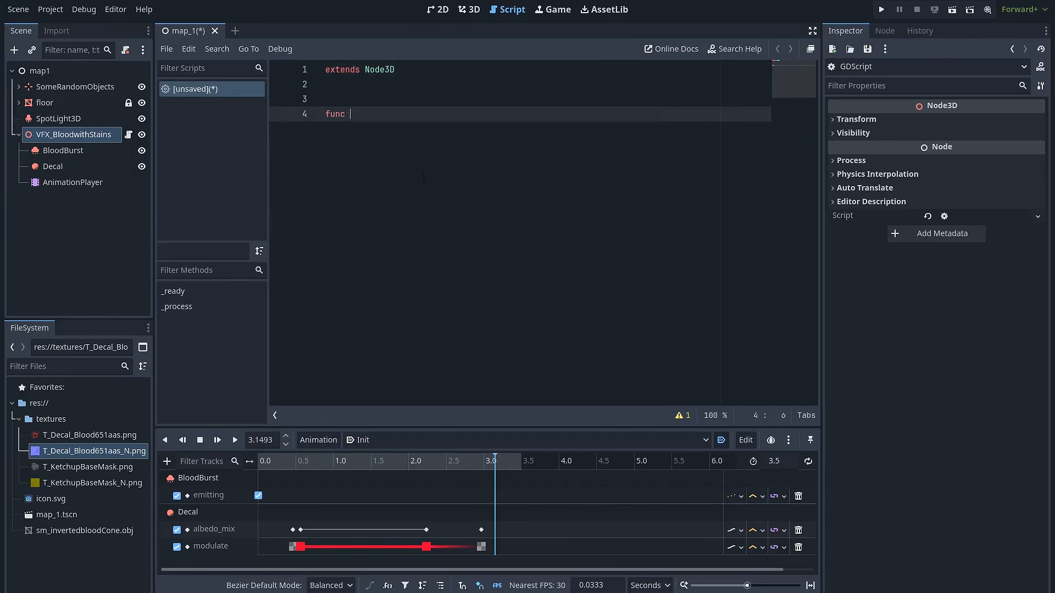
{"action": "type", "text": "func _"}
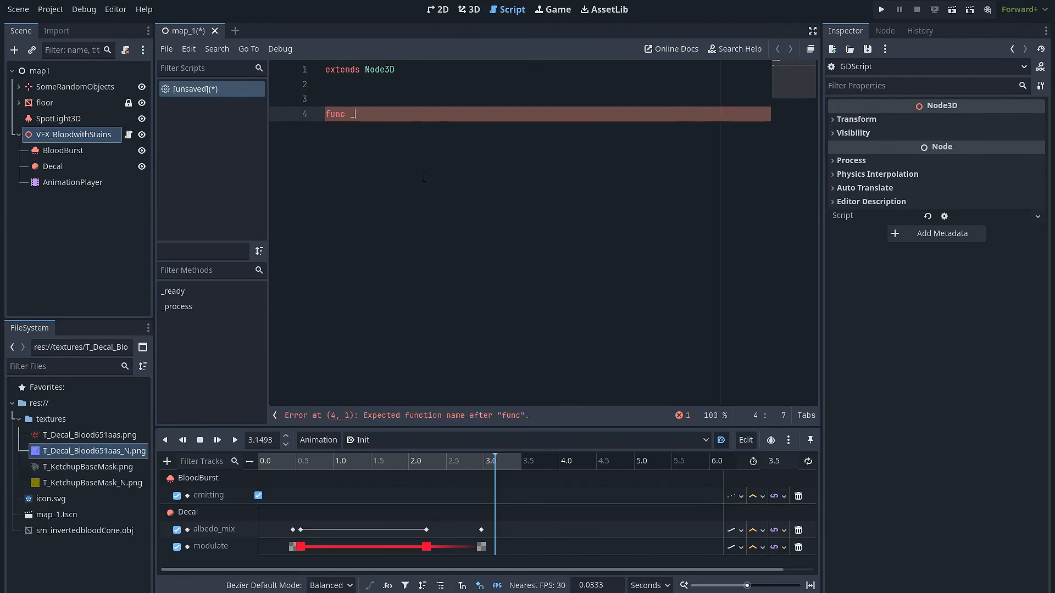
{"action": "type", "text": "delete_myself():"}
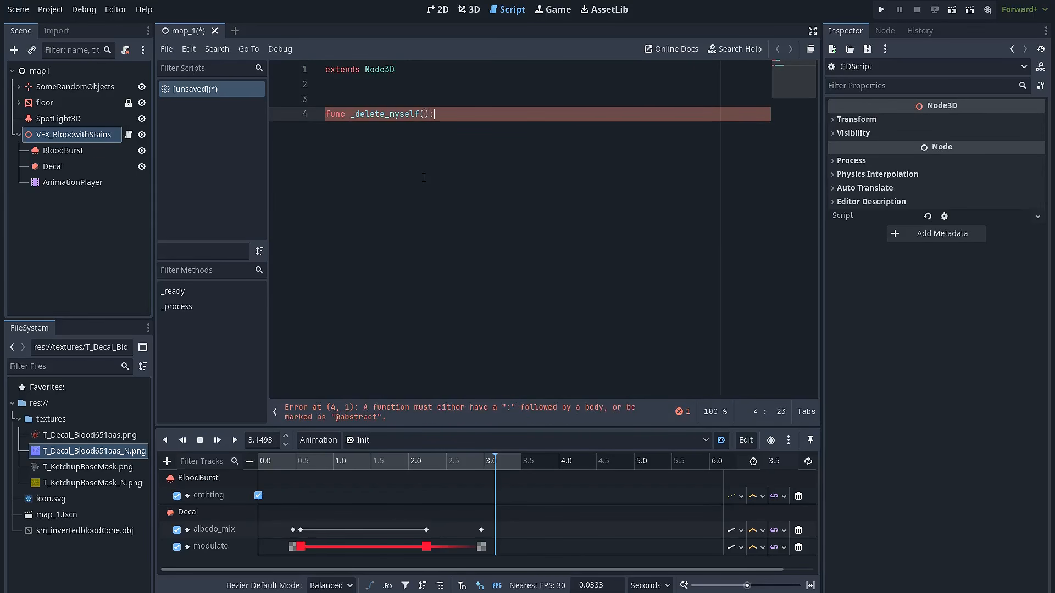
{"action": "key", "text": "Return"}
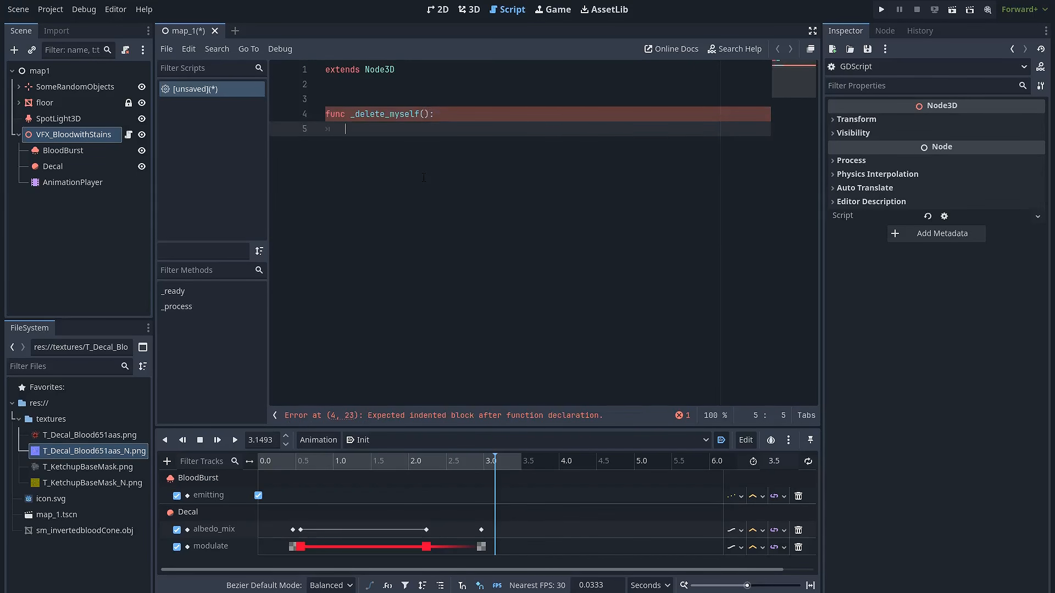
- Make the body of the _delete_myself() function call self.queue_free()
{"action": "type", "text": "self.q"}
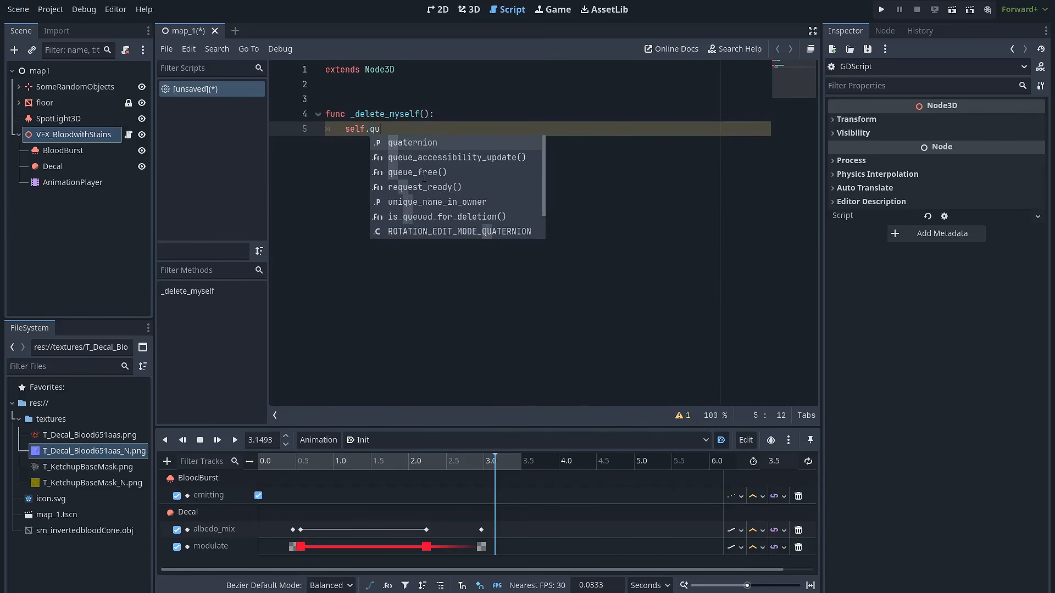
{"action": "type", "text": "u"}
{"action": "left_click", "coordinate": [433, 173]}
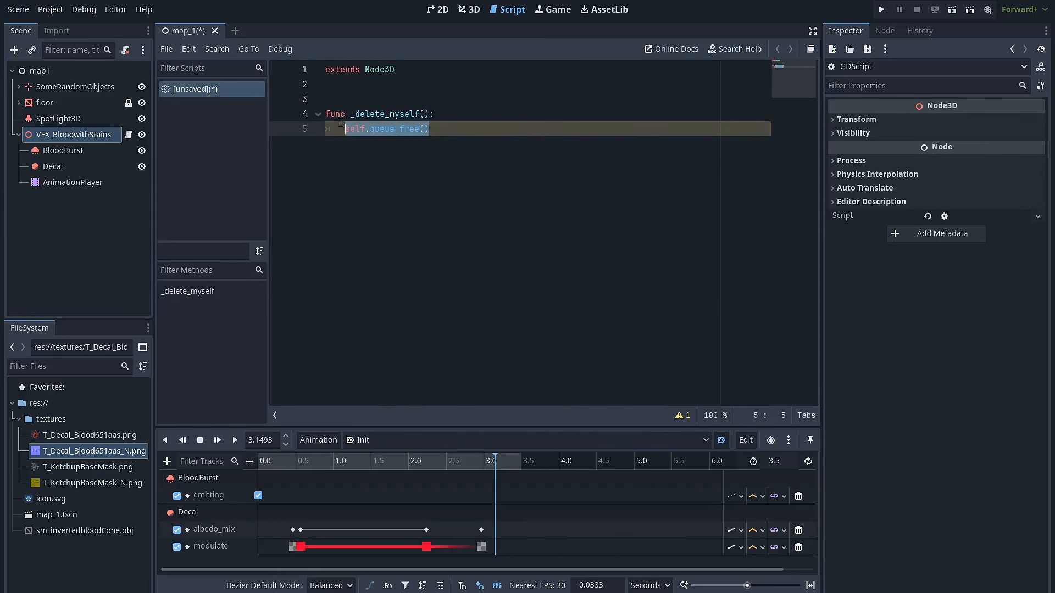
{"action": "left_click", "coordinate": [355, 138]}
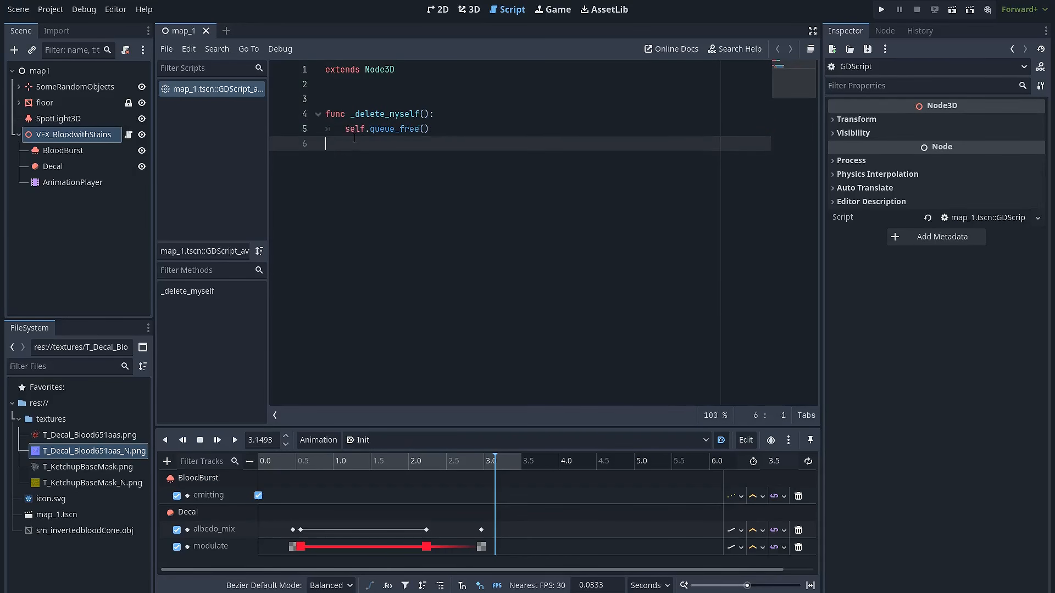
{"action": "double_click", "coordinate": [360, 129]}
{"action": "left_click", "coordinate": [370, 128]}
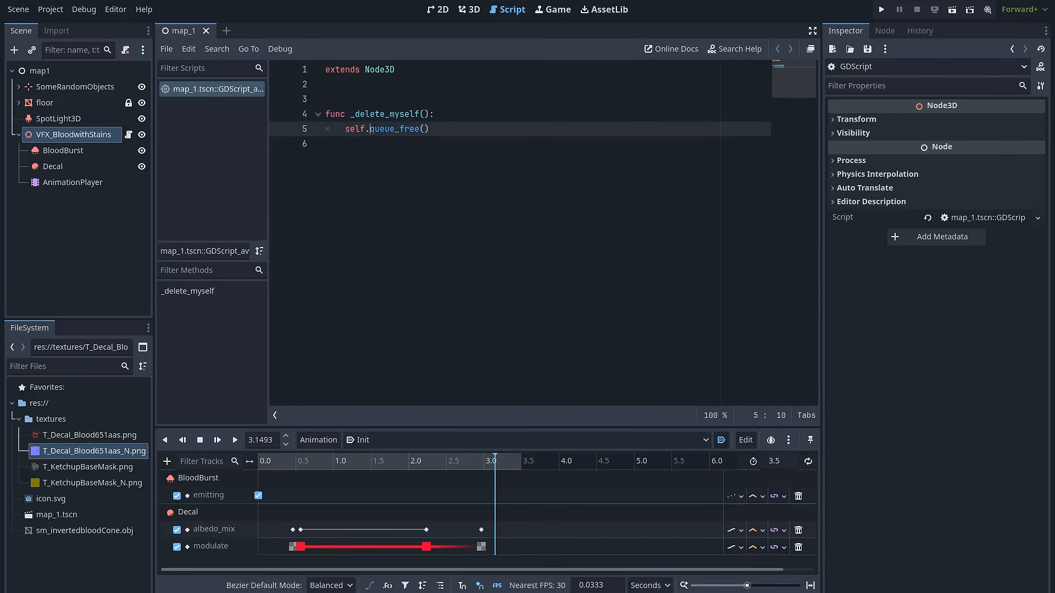
- Add a Call Method track for the VFX_BloodwithStains node to the Init animation in the 3D workspace
{"action": "left_click", "coordinate": [471, 9]}
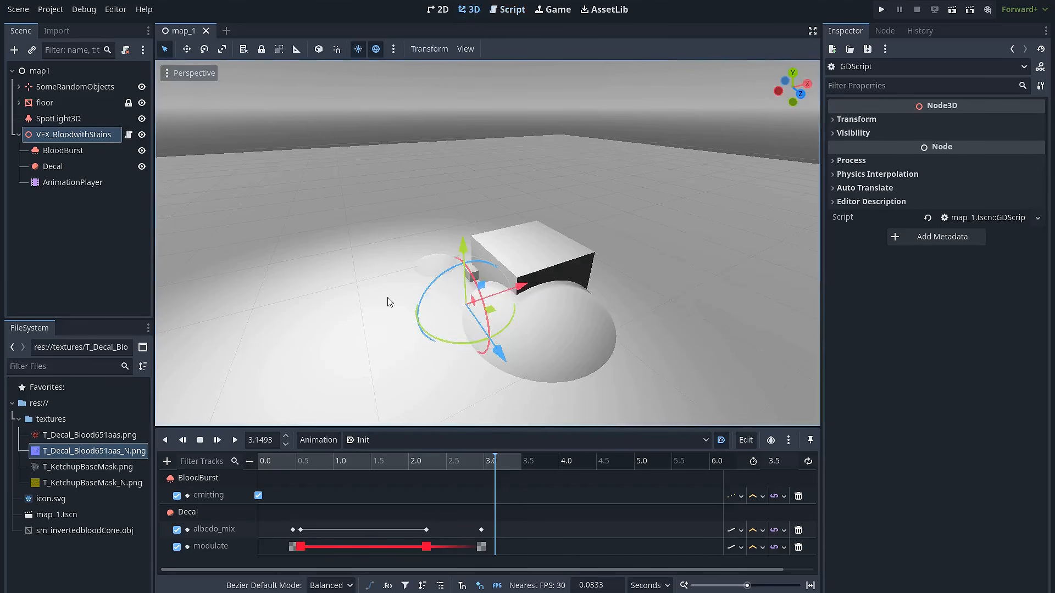
{"action": "left_click_drag", "start_coordinate": [521, 429], "coordinate": [510, 390]}
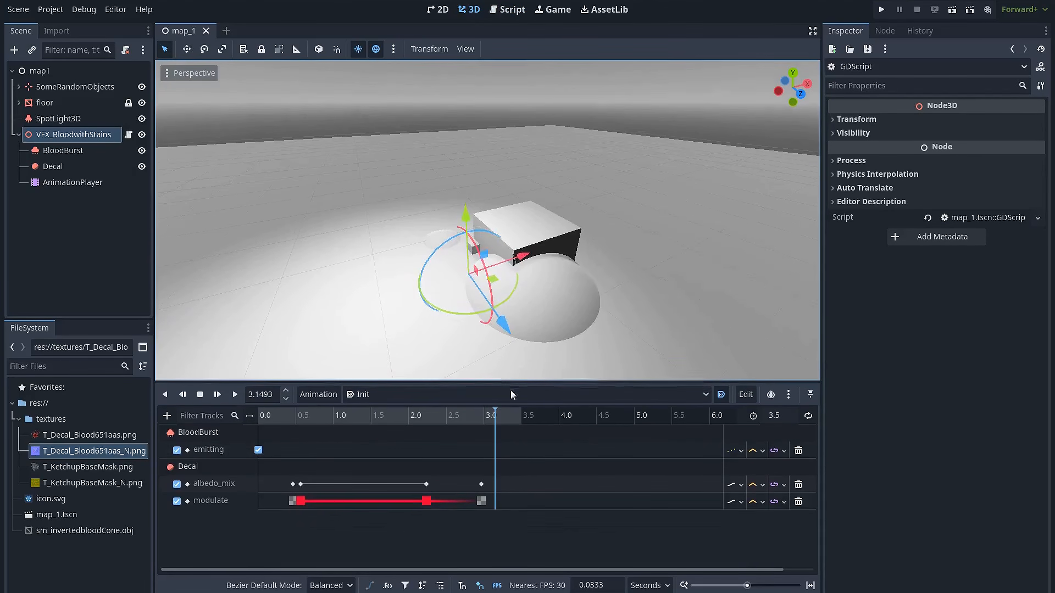
{"action": "left_click", "coordinate": [167, 417]}
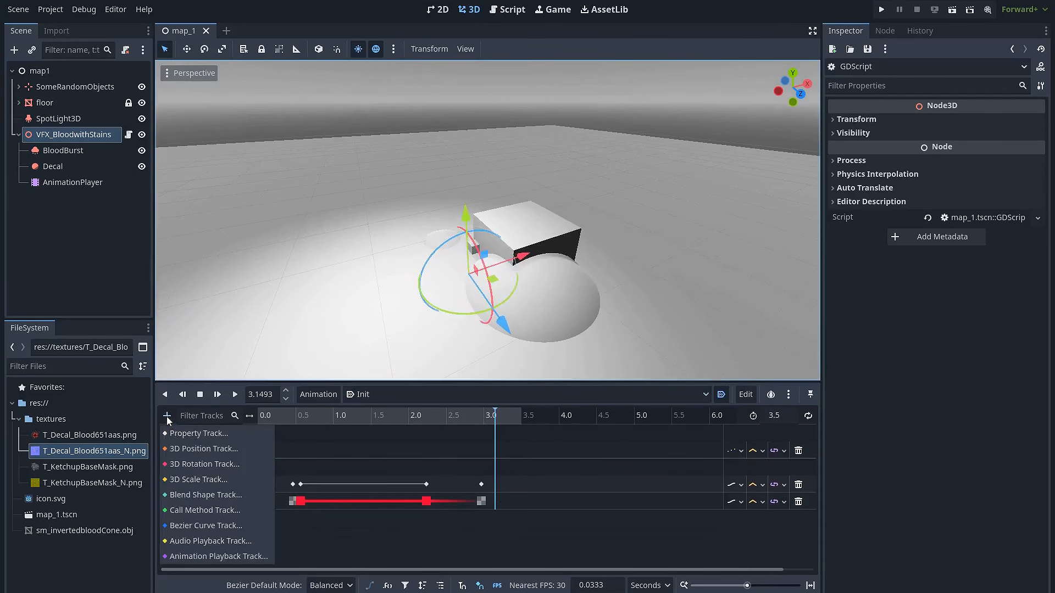
{"action": "left_click", "coordinate": [208, 511]}
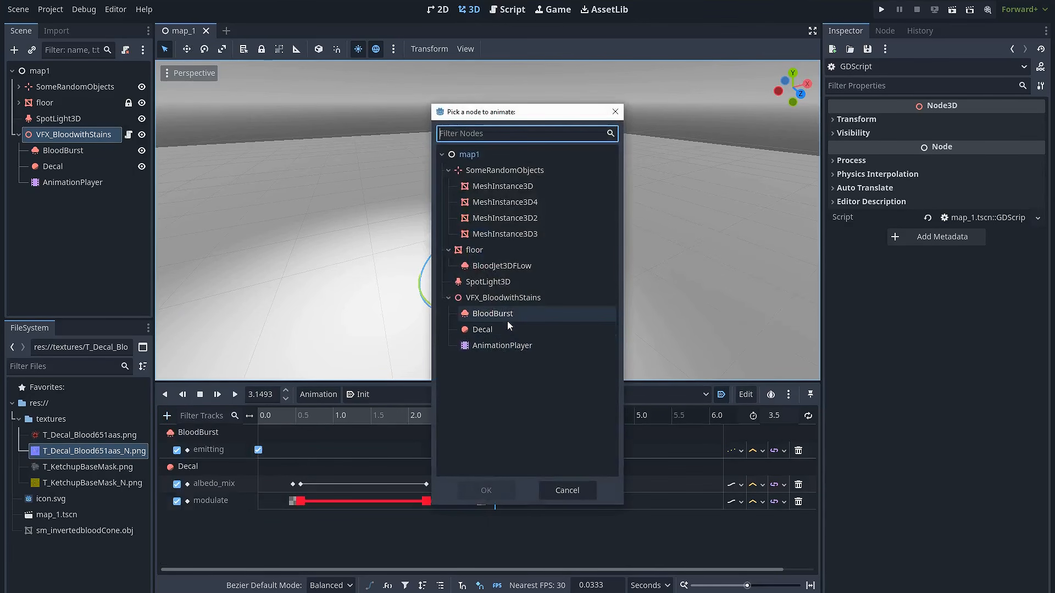
{"action": "left_click", "coordinate": [537, 302]}
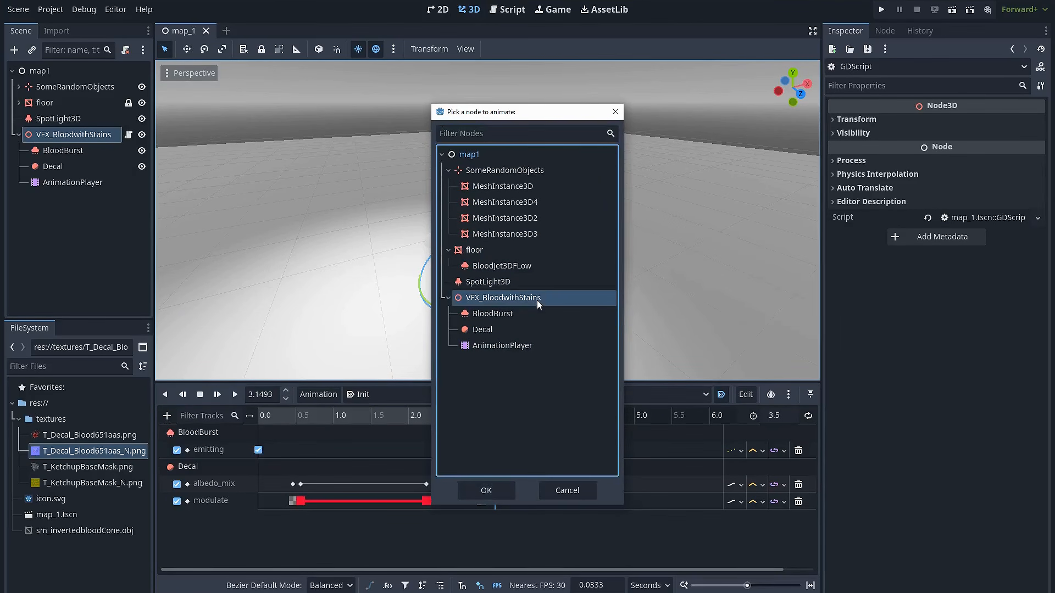
{"action": "double_click", "coordinate": [537, 298]}
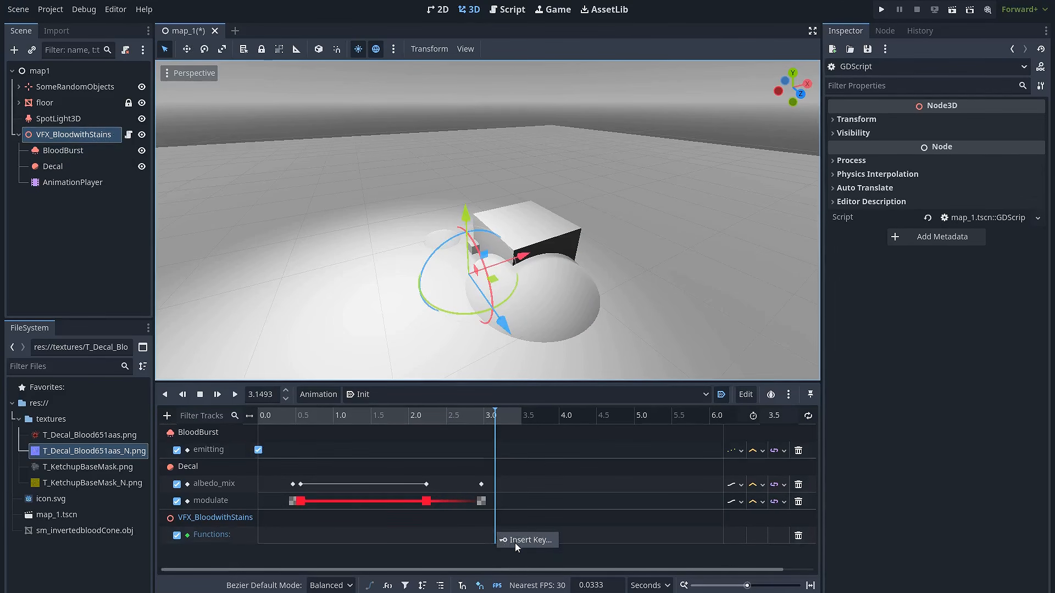
- Insert a key calling _delete_myself() at about 3.17 s on the VFX_BloodwithStains functions track
{"action": "left_click", "coordinate": [514, 540]}
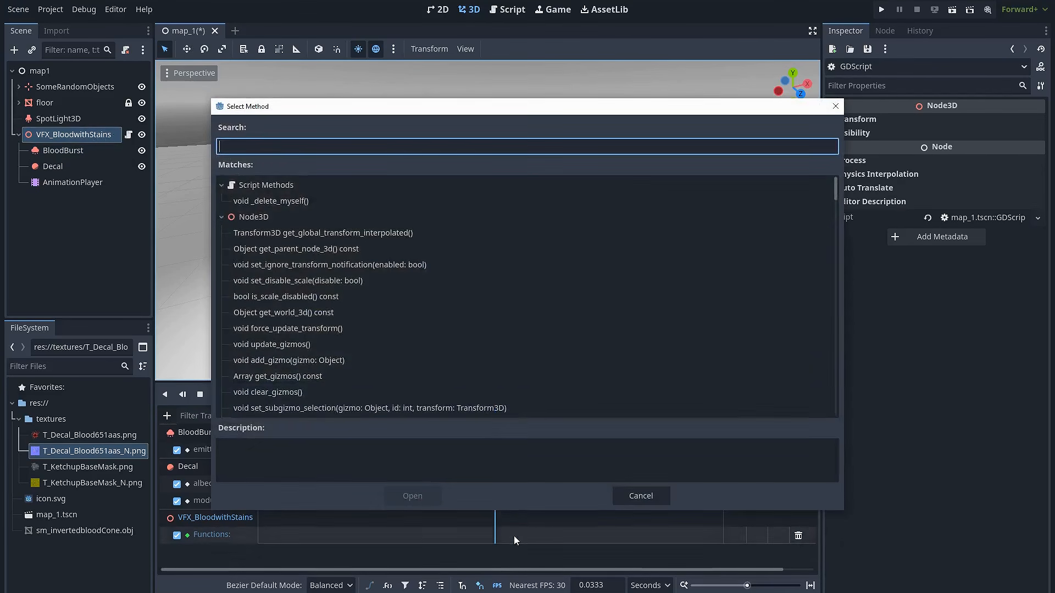
{"action": "double_click", "coordinate": [276, 202]}
{"action": "mouse_move", "coordinate": [493, 419]}
{"action": "left_mouse_down"}
{"action": "mouse_move", "coordinate": [295, 418]}
{"action": "mouse_move", "coordinate": [497, 412]}
{"action": "left_mouse_up"}
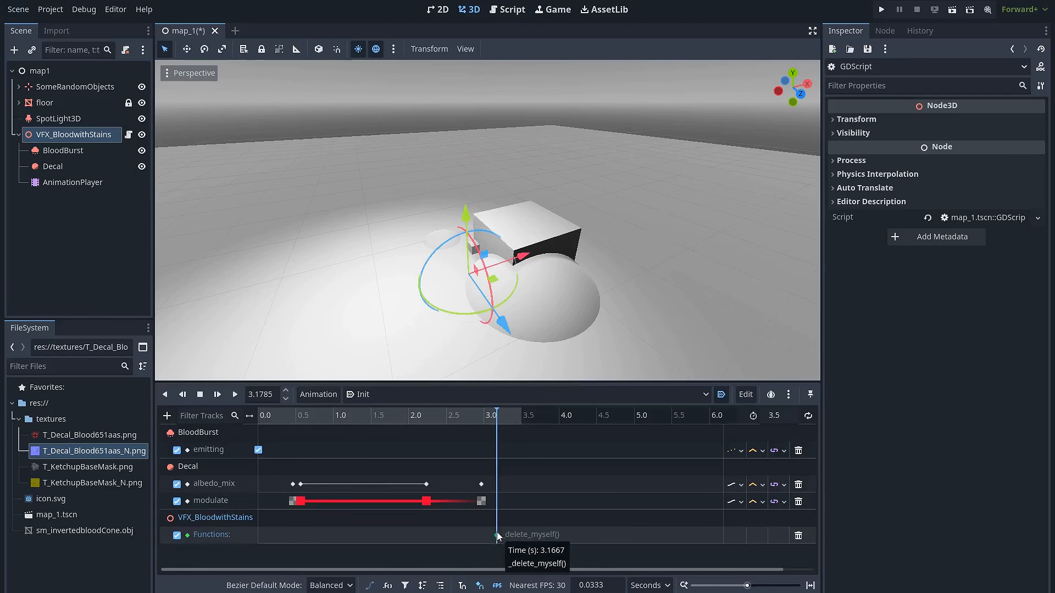
{"action": "mouse_move", "coordinate": [508, 383]}
{"action": "left_mouse_down"}
{"action": "mouse_move", "coordinate": [517, 437]}
{"action": "mouse_move", "coordinate": [506, 438]}
{"action": "mouse_move", "coordinate": [505, 397]}
{"action": "left_mouse_up"}
- Play the Init animation from the start and inspect the _delete_myself() key near its end
{"action": "left_click", "coordinate": [218, 407]}
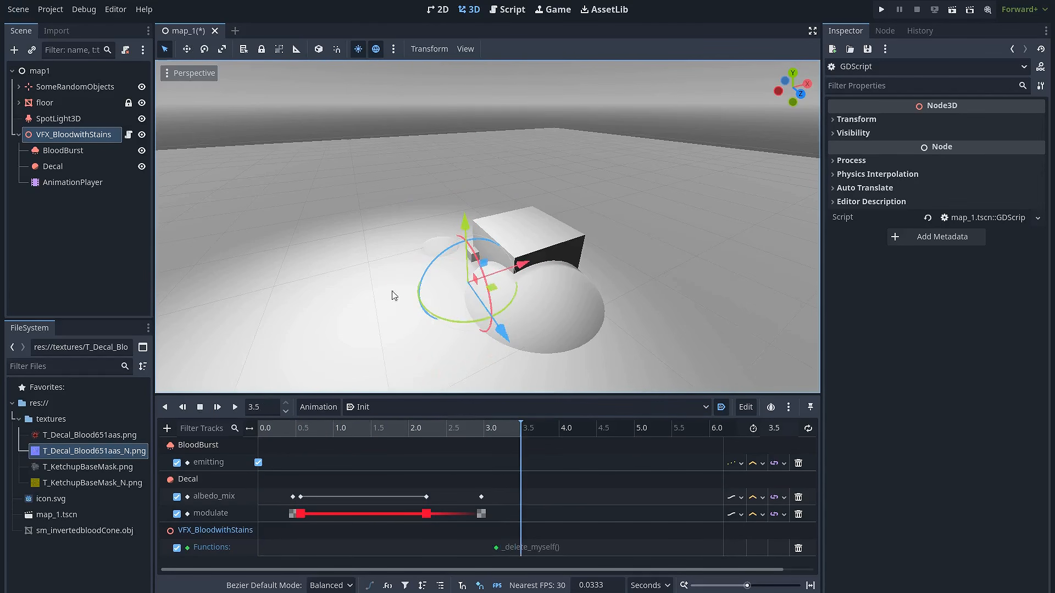
{"action": "left_click", "coordinate": [517, 552]}
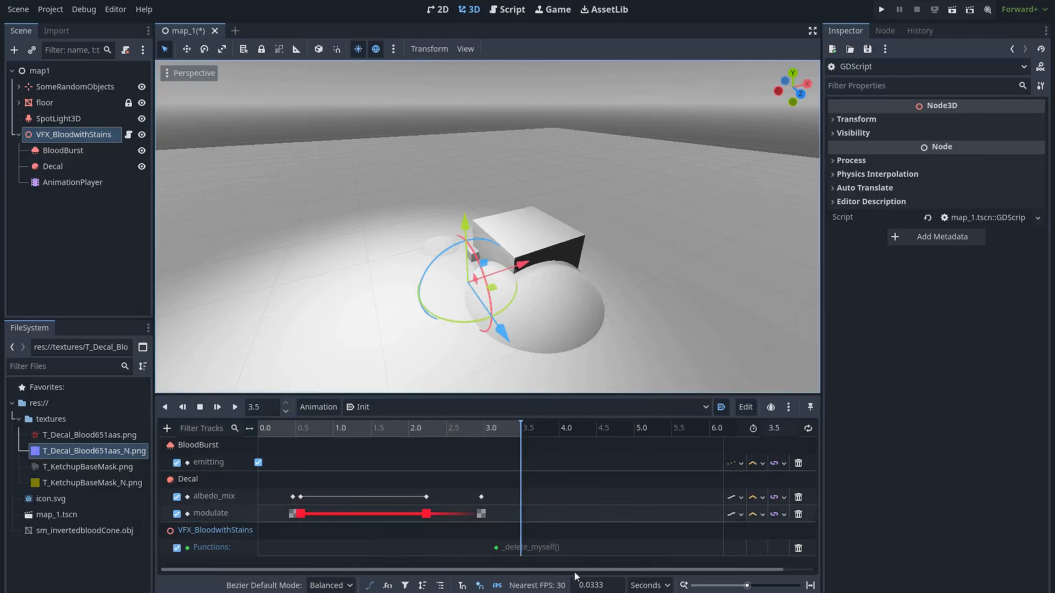
{"action": "left_click", "coordinate": [497, 548]}
{"action": "left_click", "coordinate": [505, 560]}
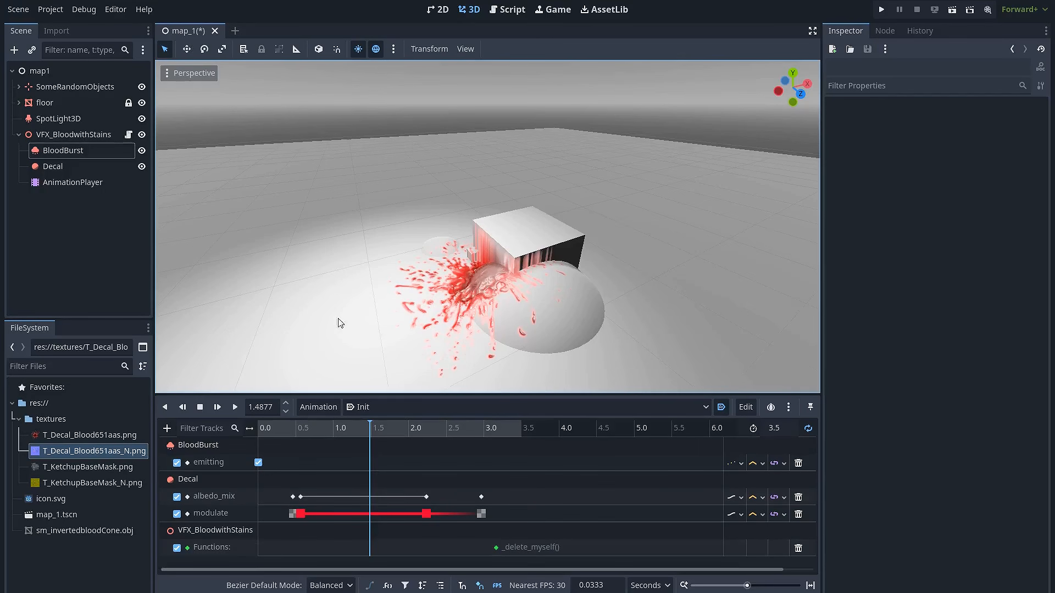
- Make BloodBurst emit continuously with One Shot off, Emitting on, Amount 40 and Explosiveness 0
{"action": "left_click", "coordinate": [99, 149]}
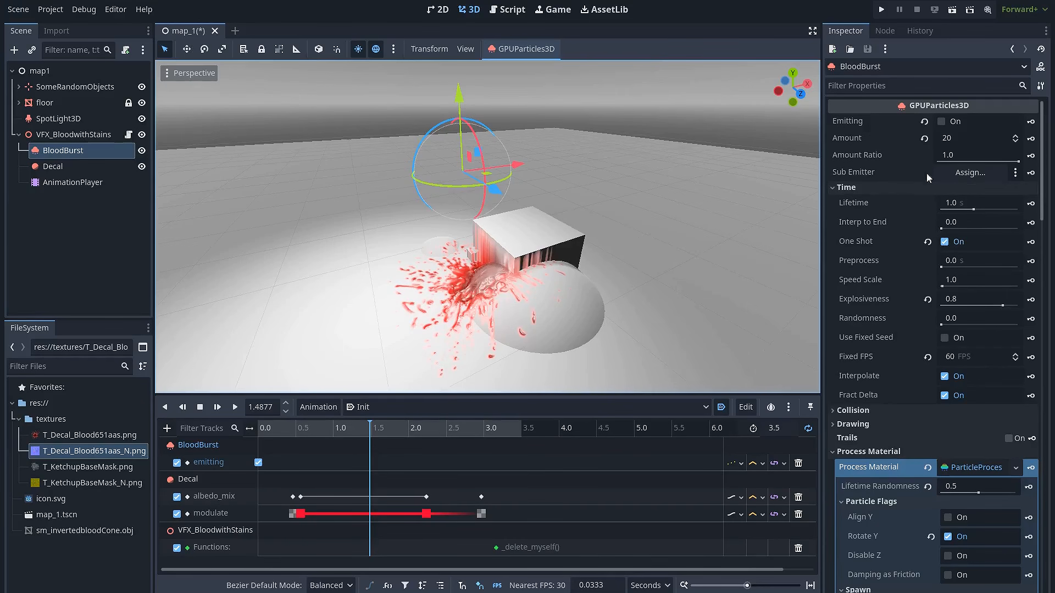
{"action": "left_click", "coordinate": [946, 242]}
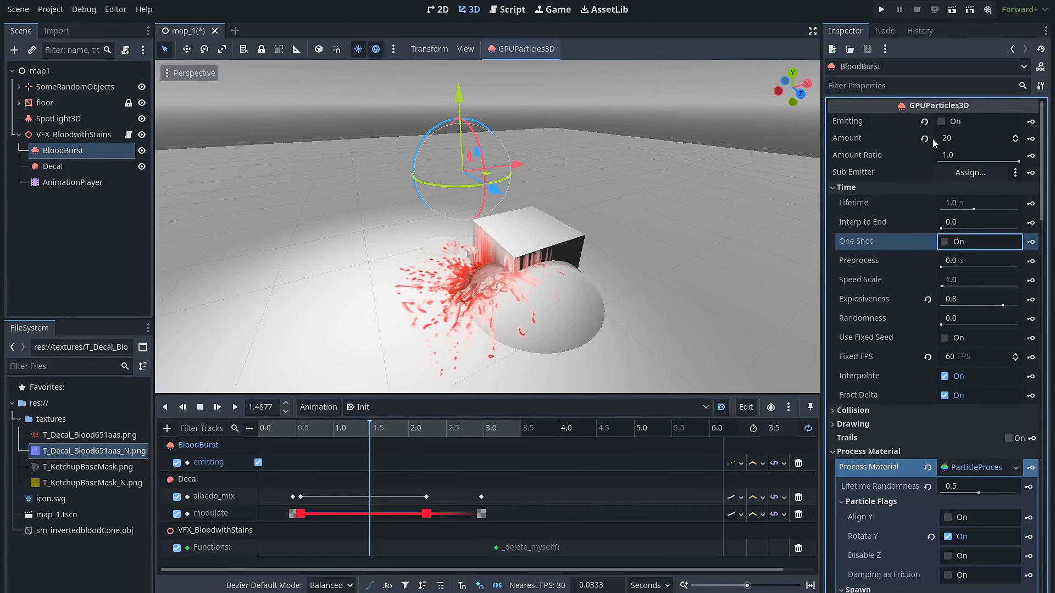
{"action": "left_click", "coordinate": [939, 120]}
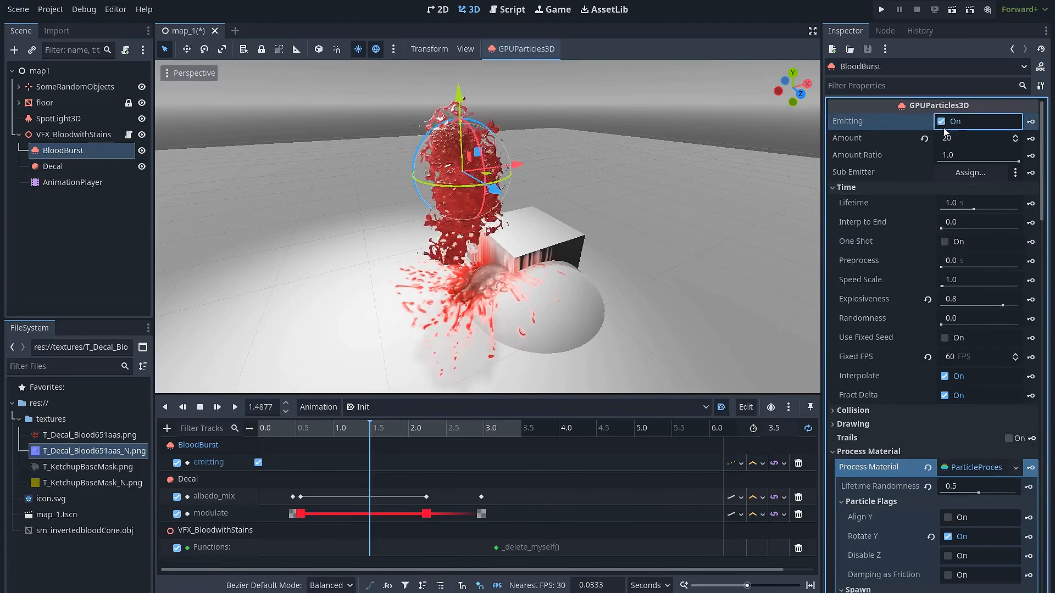
{"action": "left_click", "coordinate": [956, 138]}
{"action": "type", "text": "4"}
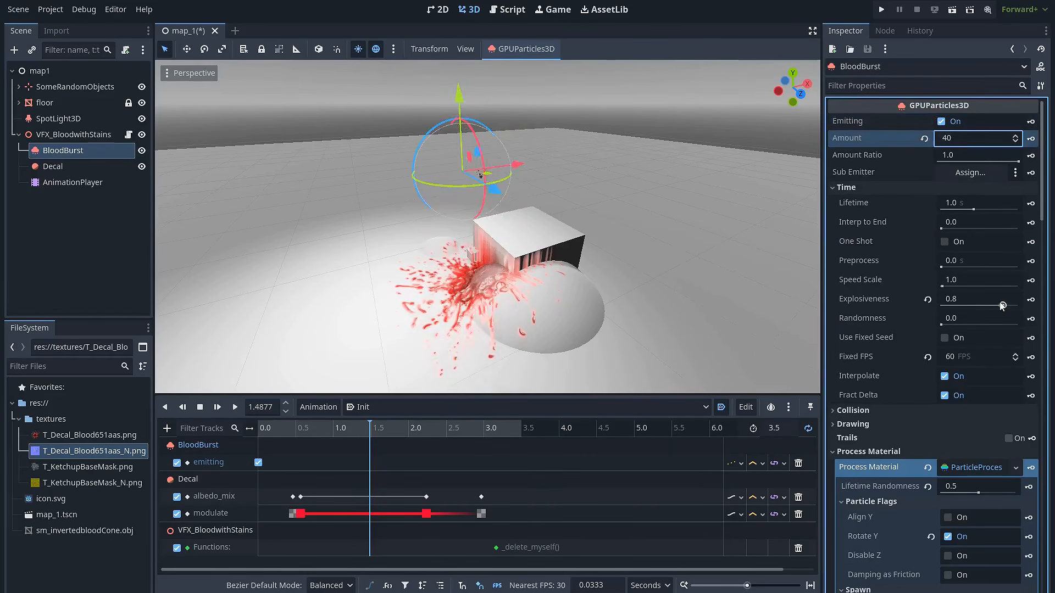
{"action": "left_click_drag", "start_coordinate": [1003, 306], "coordinate": [941, 303]}
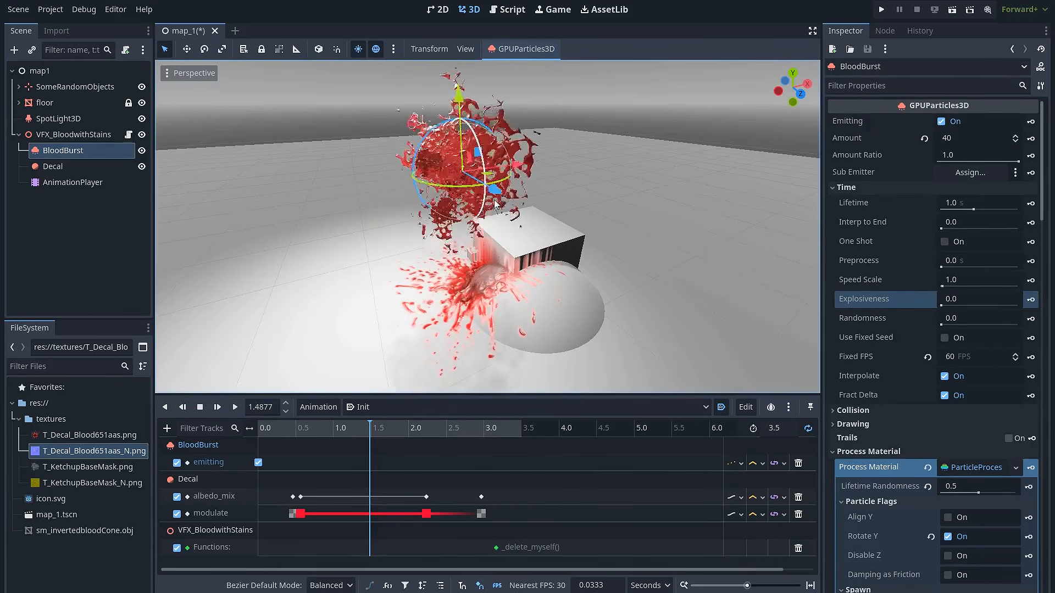
- Try moving BloodBurst along the X axis, both alone and together with the Decal
{"action": "scroll", "coordinate": [494, 206], "scroll_direction": "down", "scroll_amount": 3}
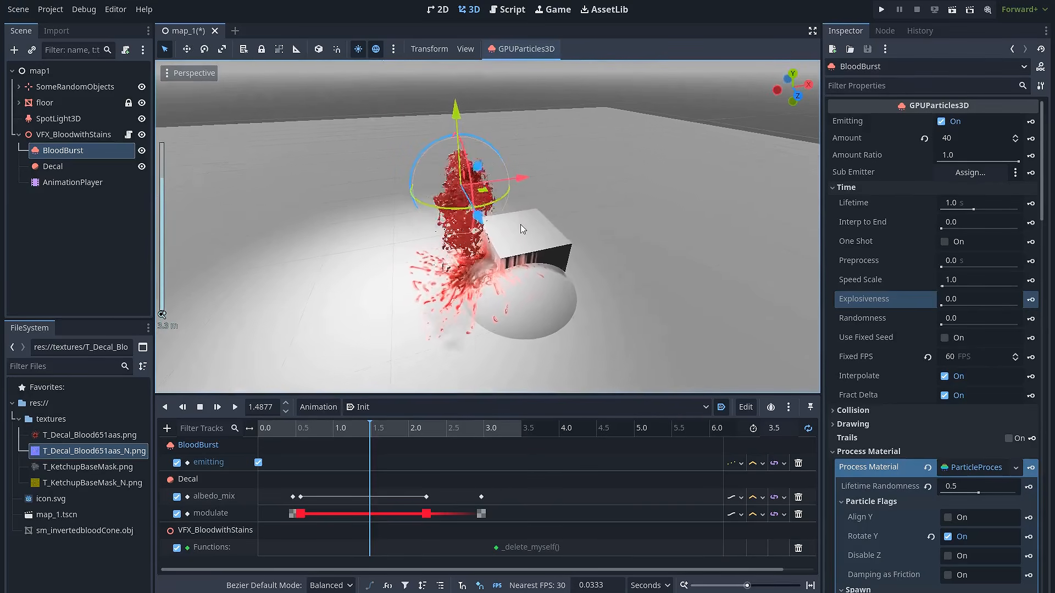
{"action": "scroll", "coordinate": [518, 232], "scroll_direction": "up", "scroll_amount": 2}
{"action": "left_click_drag", "start_coordinate": [515, 170], "coordinate": [545, 189]}
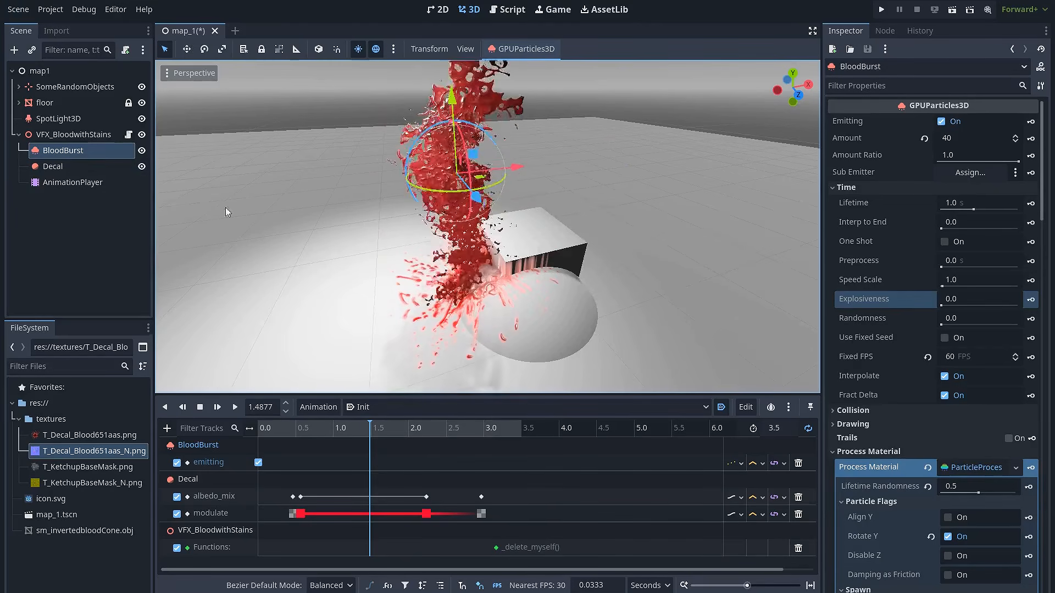
{"action": "left_click", "coordinate": [88, 168], "text": "ctrl"}
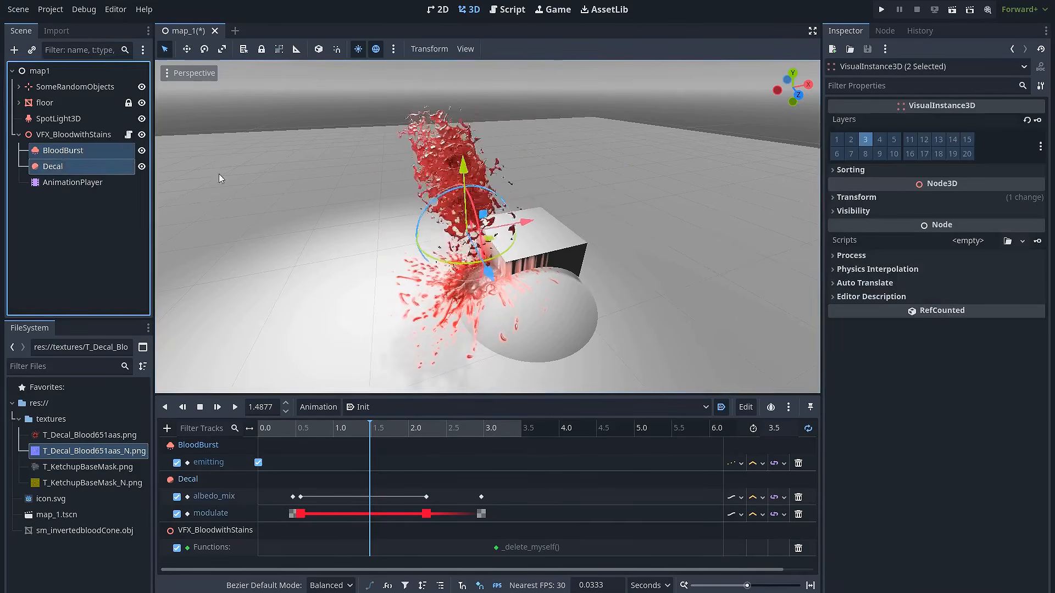
{"action": "left_click_drag", "start_coordinate": [525, 223], "coordinate": [565, 245]}
{"action": "left_click", "coordinate": [613, 252]}
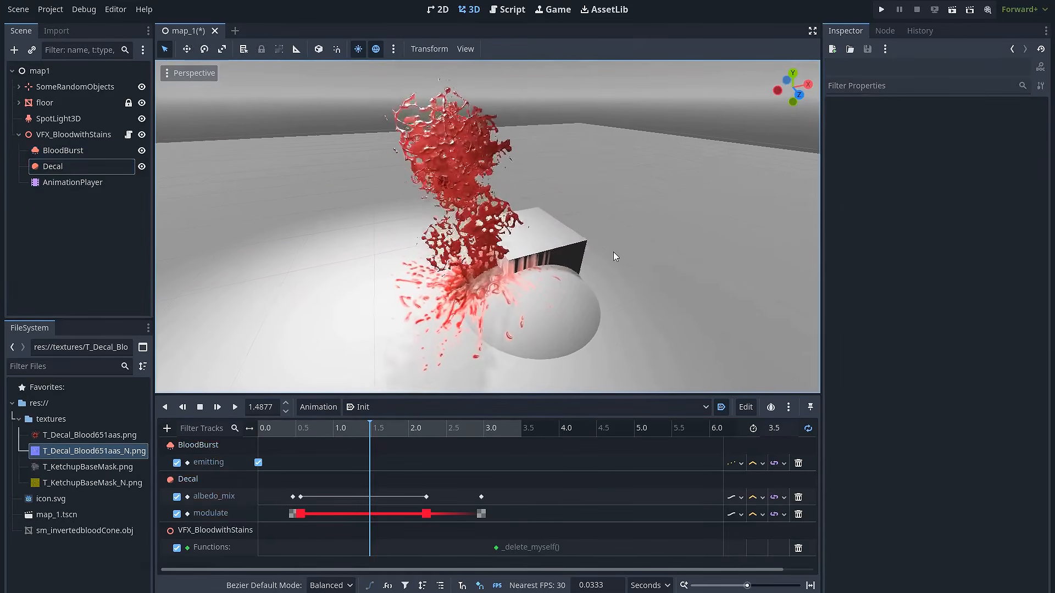
{"action": "left_click", "coordinate": [63, 150]}
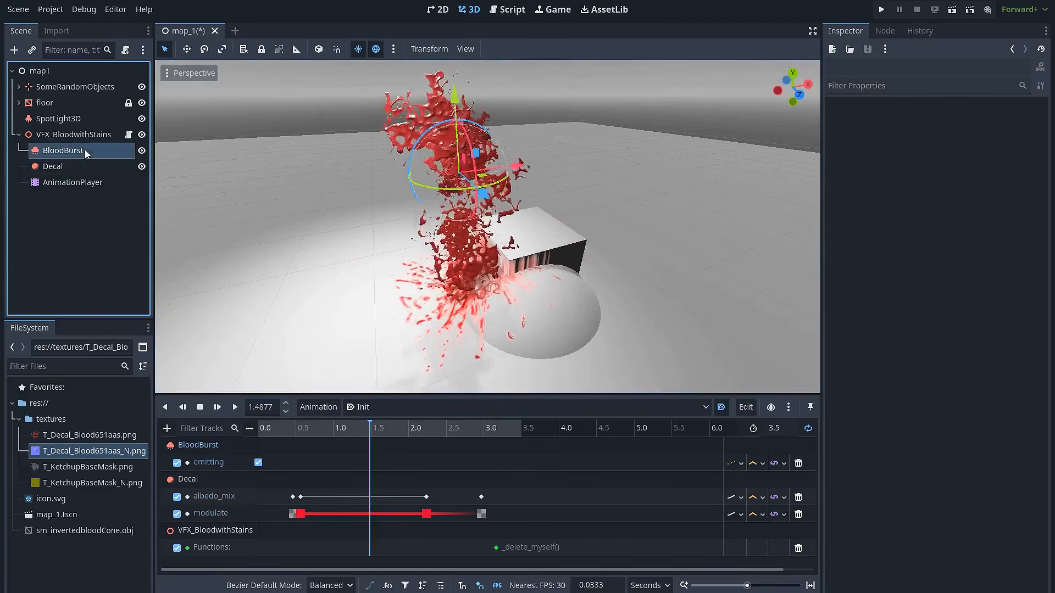
{"action": "left_click_drag", "start_coordinate": [528, 164], "coordinate": [596, 183]}
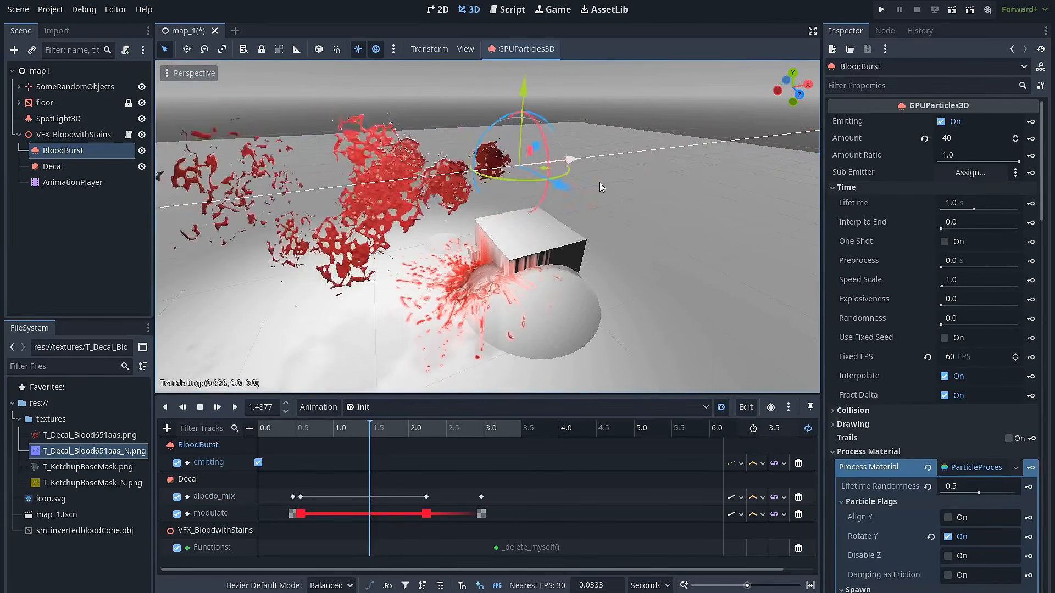
- Hide the animation editor and duplicate the stain Decal twice, spreading the copies along the floor in the X direction
{"action": "left_click", "coordinate": [53, 166]}
{"action": "left_click", "coordinate": [98, 227]}
{"action": "left_click", "coordinate": [90, 170]}
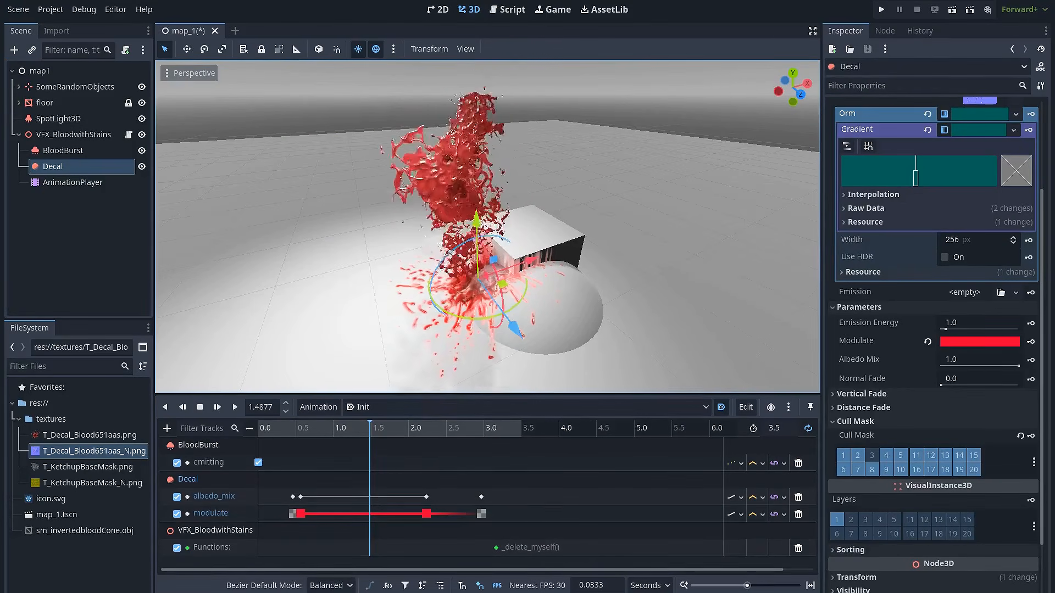
{"action": "left_click", "coordinate": [313, 592]}
{"action": "scroll", "coordinate": [526, 396], "scroll_direction": "down", "scroll_amount": 4}
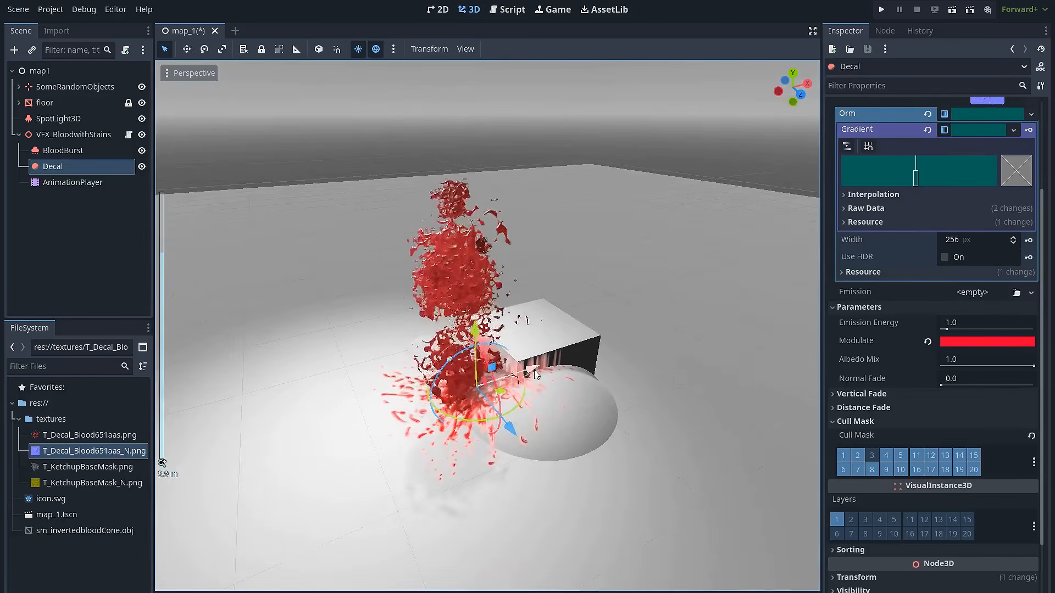
{"action": "key", "text": "ctrl+d"}
{"action": "left_click_drag", "start_coordinate": [533, 370], "coordinate": [382, 424]}
{"action": "key", "text": "ctrl+d"}
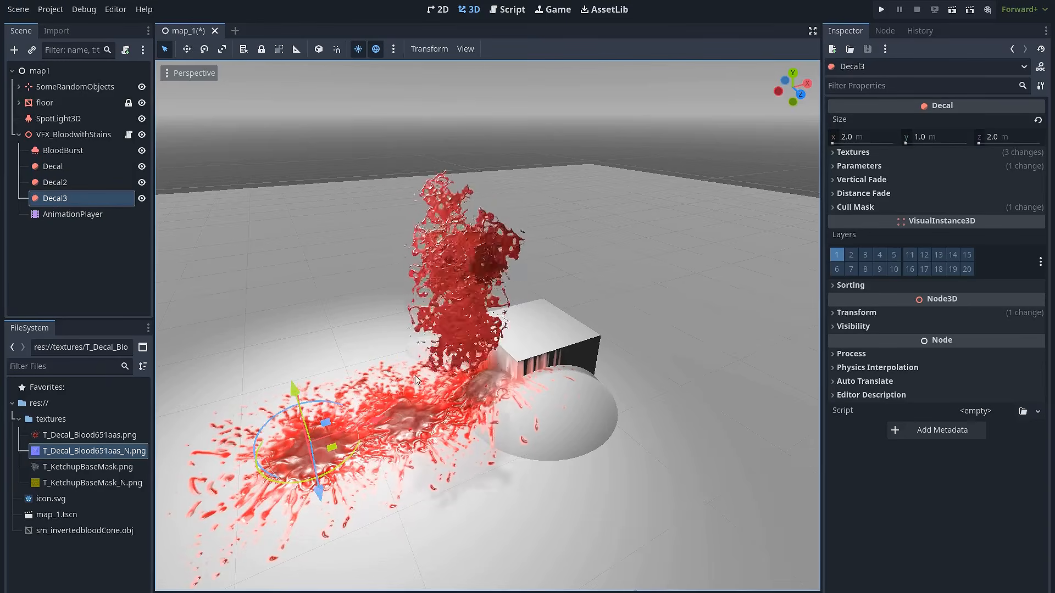
- Delete the Decal2 and Decal3 duplicates from the VFX_BloodwithStains node
{"action": "left_click", "coordinate": [94, 185], "text": "shift"}
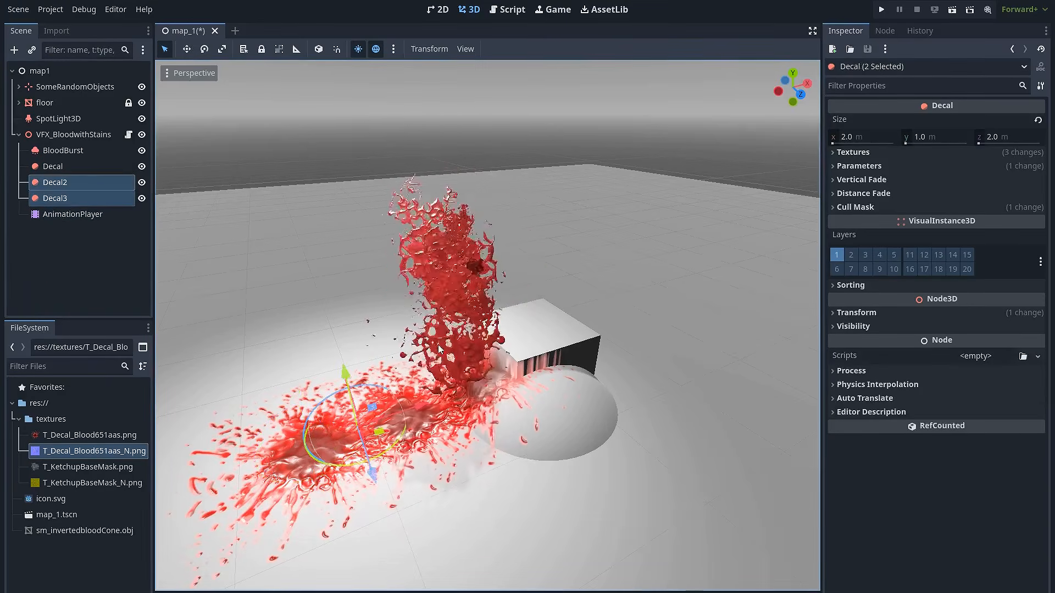
{"action": "key", "text": "Delete"}
{"action": "left_click", "coordinate": [493, 320]}
{"action": "middle_click_drag", "start_coordinate": [493, 367], "coordinate": [499, 361]}
{"action": "scroll", "coordinate": [498, 361], "scroll_direction": "up", "scroll_amount": 2}
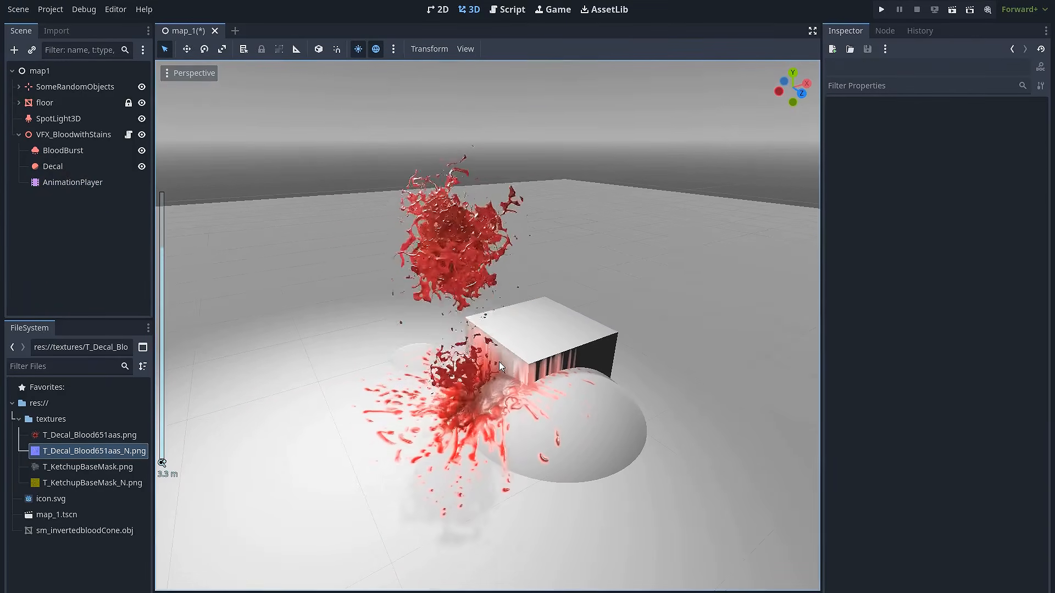
- Hide SomeRandomObjects and delete the Decal and AnimationPlayer nodes from VFX_BloodwithStains
{"action": "scroll", "coordinate": [482, 368], "scroll_direction": "down", "scroll_amount": 2}
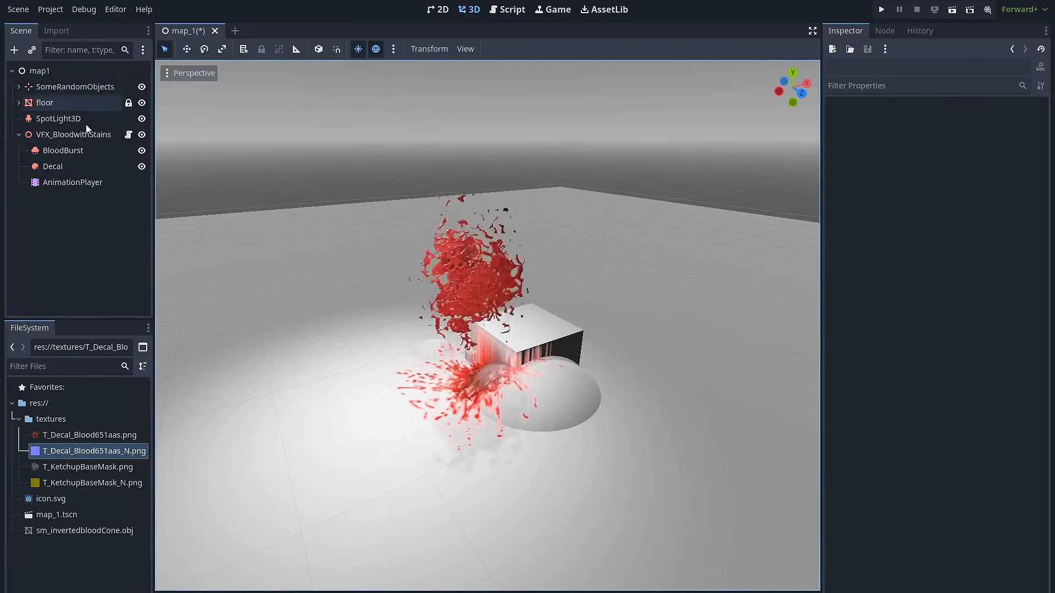
{"action": "left_click", "coordinate": [75, 86]}
{"action": "left_click_drag", "start_coordinate": [549, 380], "coordinate": [638, 291]}
{"action": "left_click", "coordinate": [142, 86]}
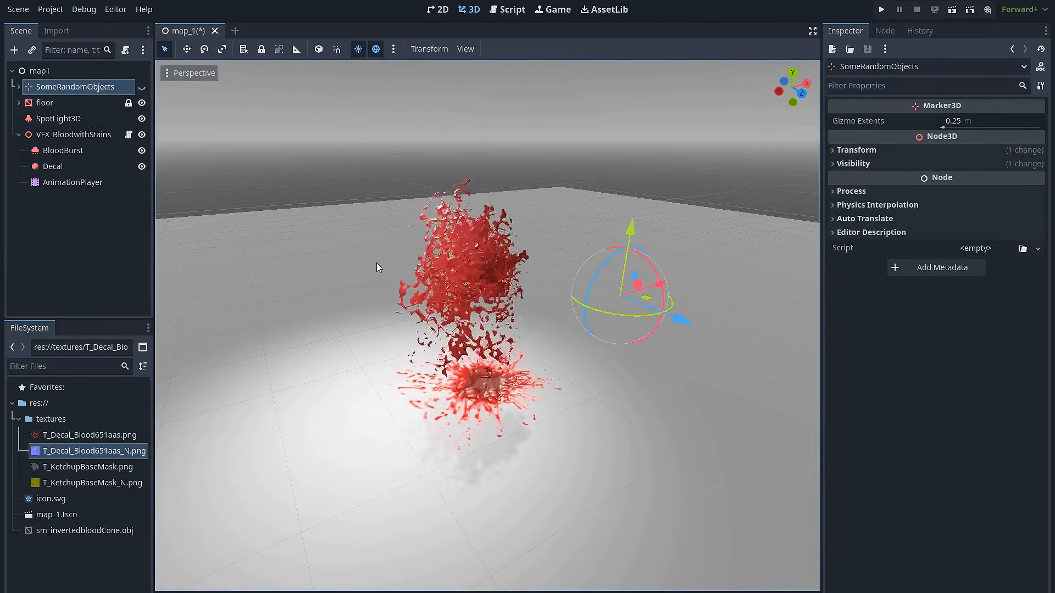
{"action": "scroll", "coordinate": [352, 246], "scroll_direction": "up", "scroll_amount": 2}
{"action": "left_click", "coordinate": [104, 167]}
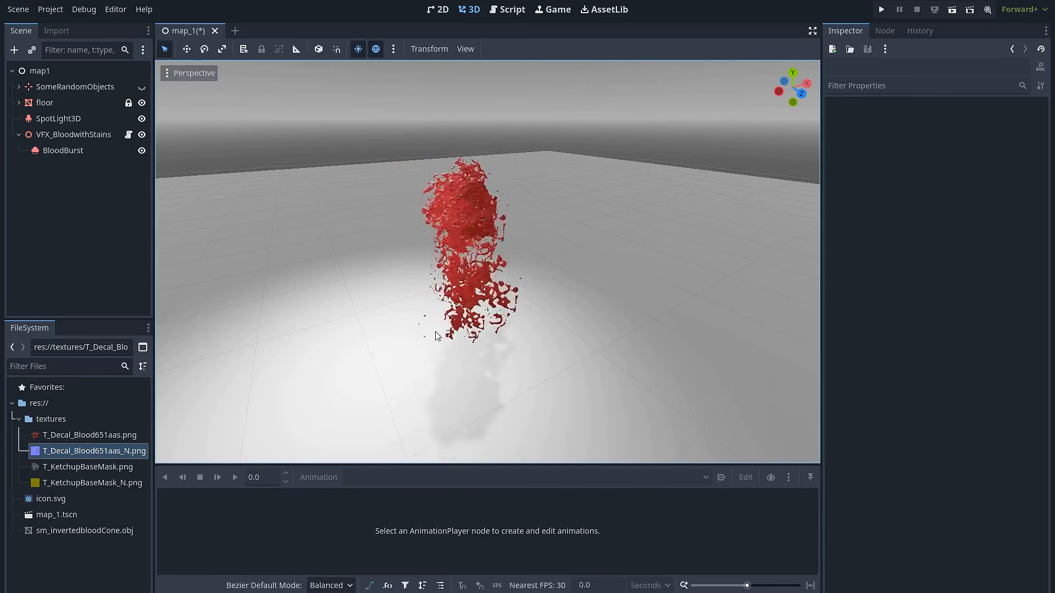
- Duplicate the BloodBurst emitter and move the copy away from the original along the X axis
{"action": "left_click_drag", "start_coordinate": [383, 179], "coordinate": [517, 281]}
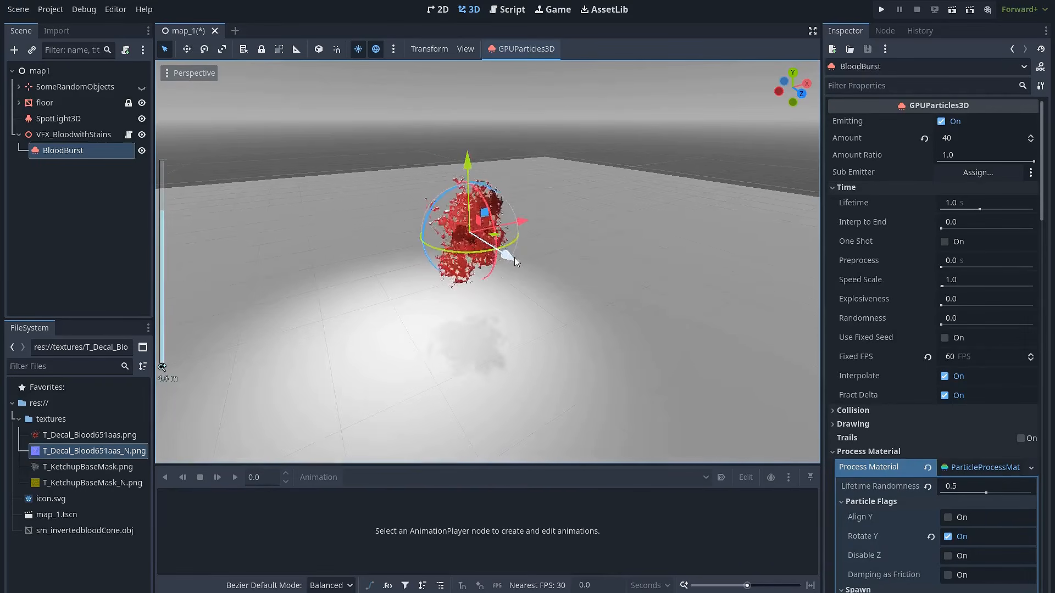
{"action": "scroll", "coordinate": [526, 234], "scroll_direction": "up", "scroll_amount": 2}
{"action": "key", "text": "ctrl+d"}
{"action": "left_click_drag", "start_coordinate": [520, 217], "coordinate": [370, 268]}
{"action": "middle_click_drag", "start_coordinate": [423, 270], "coordinate": [518, 276], "text": "shift"}
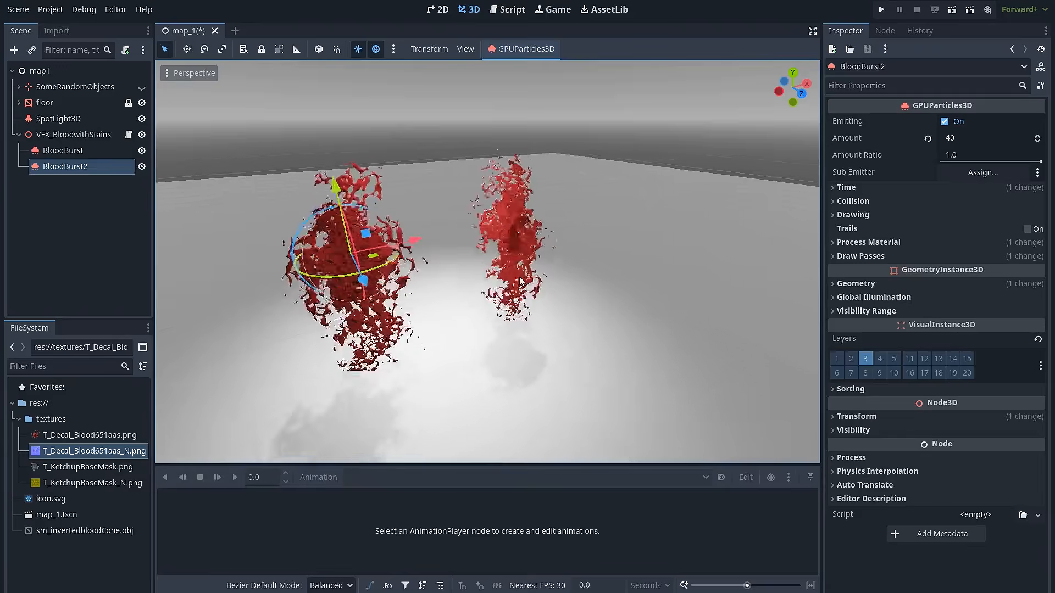
{"action": "scroll", "coordinate": [517, 275], "scroll_direction": "down", "scroll_amount": 2}
{"action": "scroll", "coordinate": [516, 274], "scroll_direction": "up", "scroll_amount": 3}
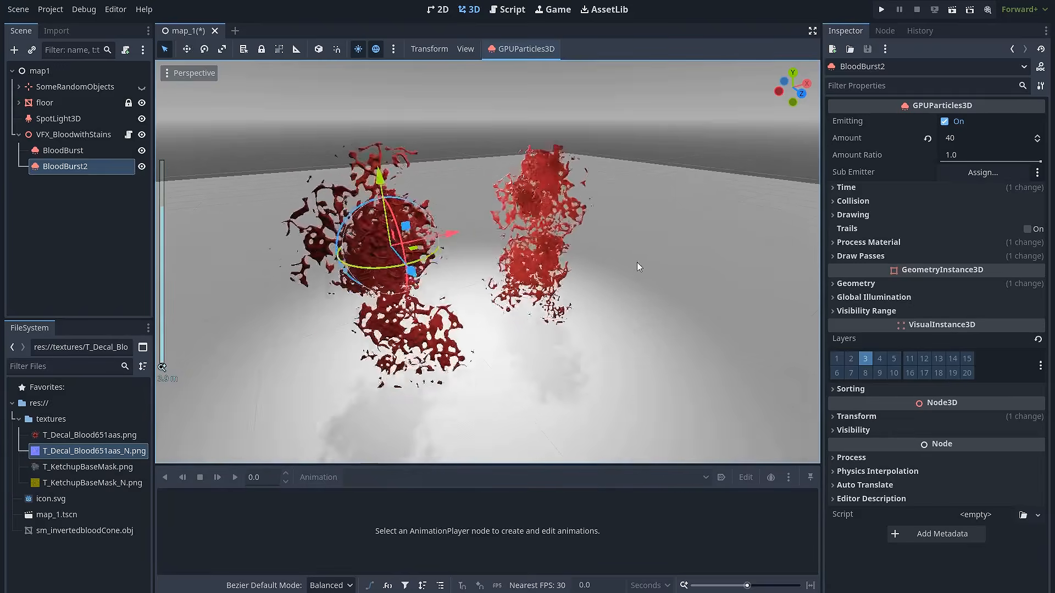
{"action": "middle_click_drag", "start_coordinate": [636, 275], "coordinate": [633, 267]}
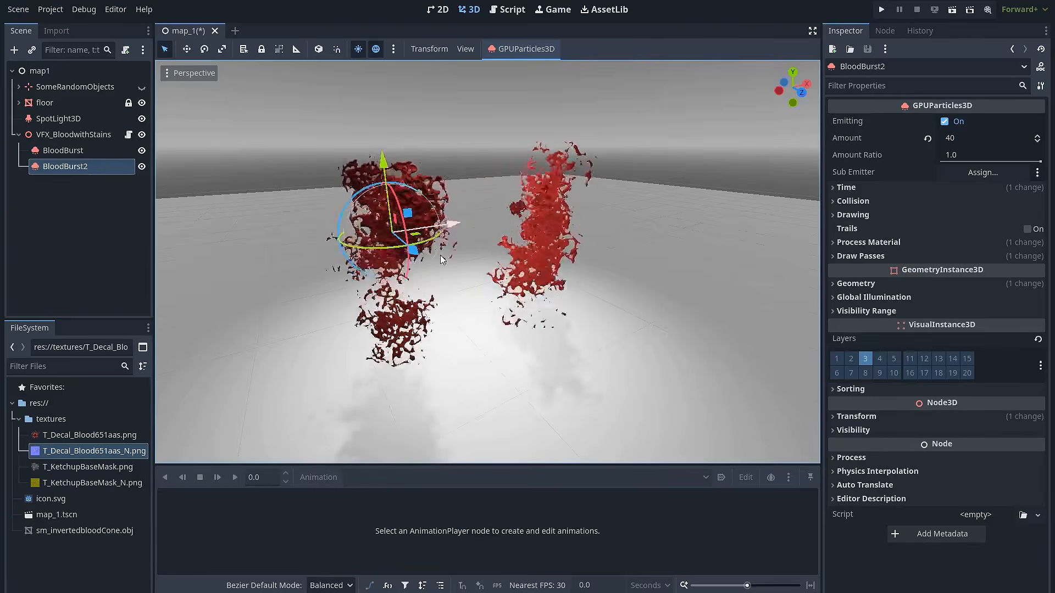
- Make BloodBurst2's process material recursively unique, including its scale curve, color ramp and alpha curve resources
{"action": "left_click", "coordinate": [912, 245]}
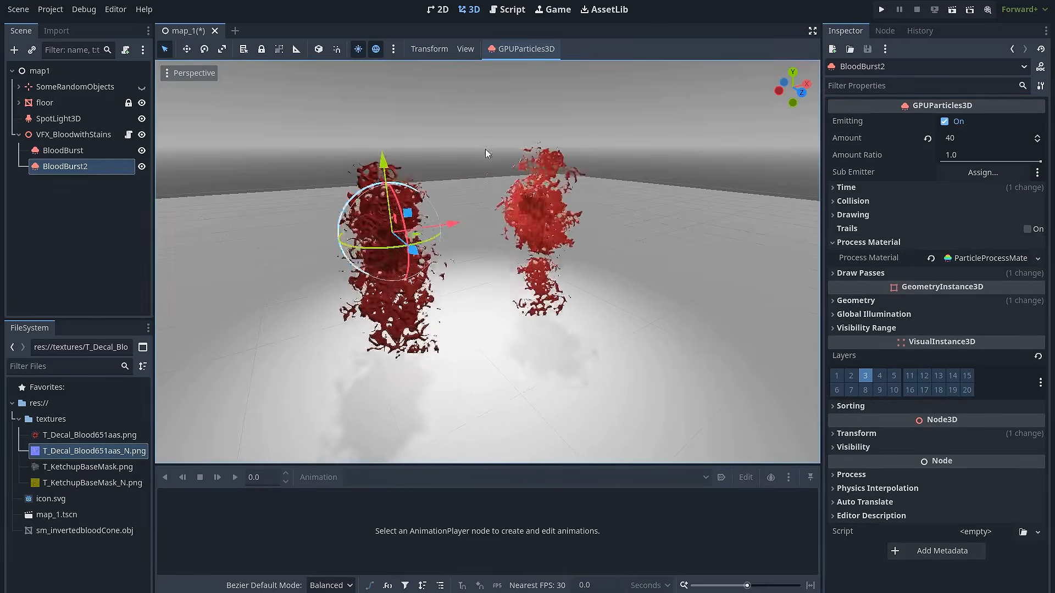
{"action": "left_click", "coordinate": [983, 259]}
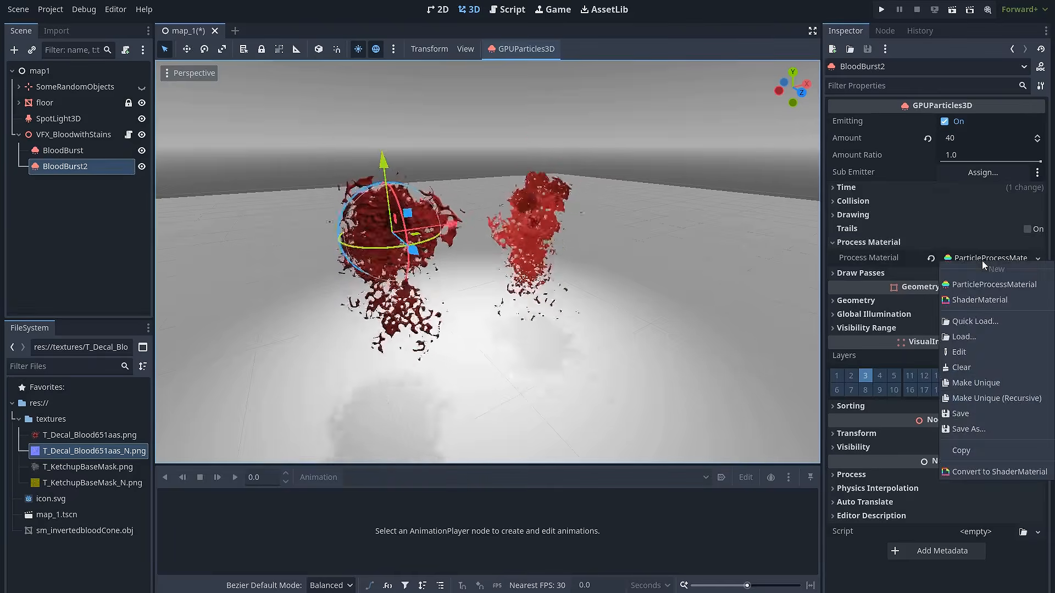
{"action": "left_click", "coordinate": [992, 399]}
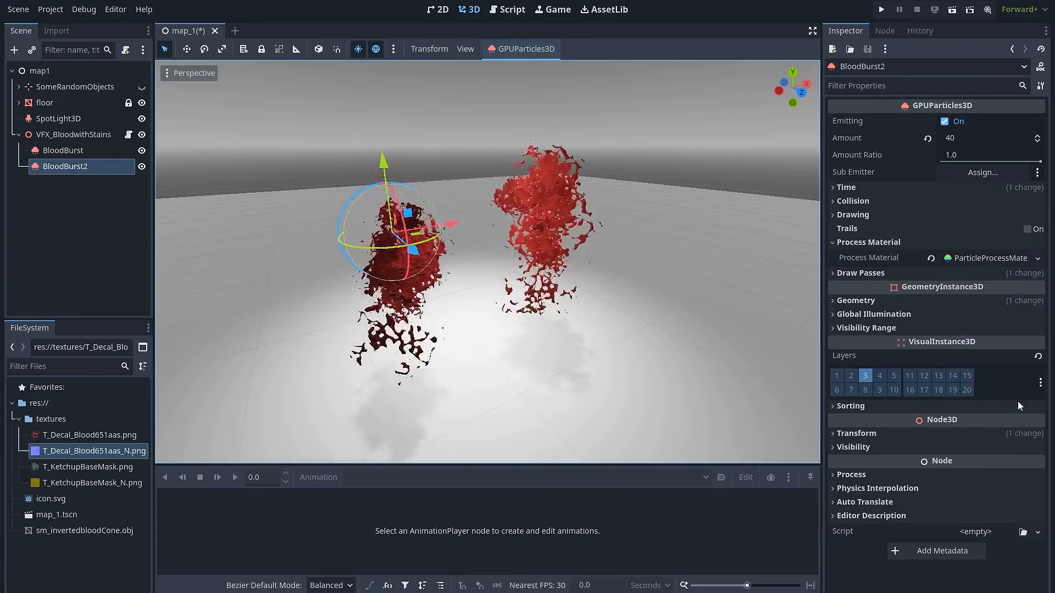
{"action": "left_click_drag", "start_coordinate": [549, 198], "coordinate": [672, 188]}
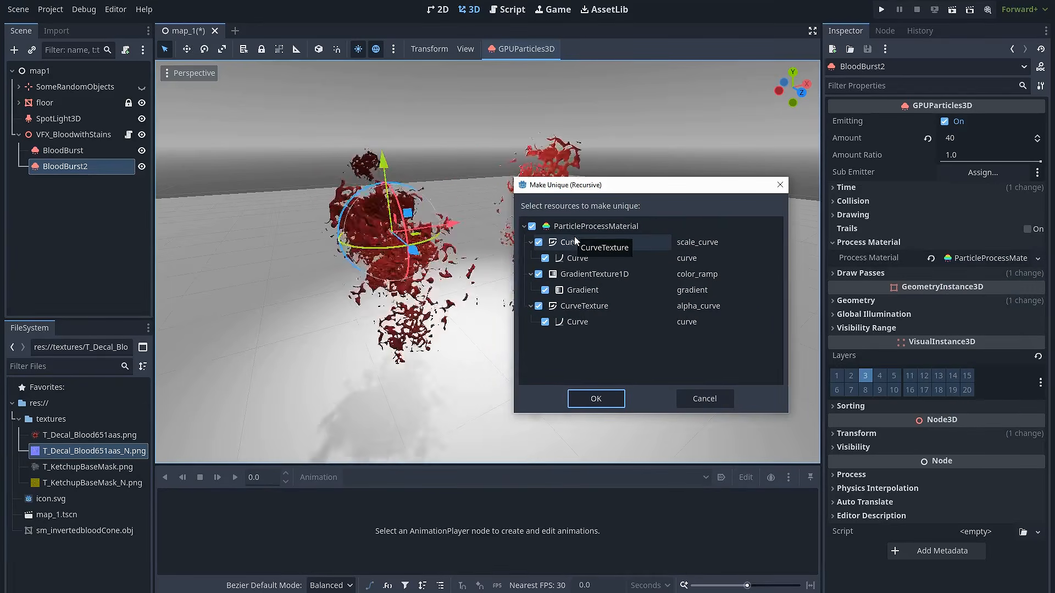
{"action": "left_click", "coordinate": [597, 397]}
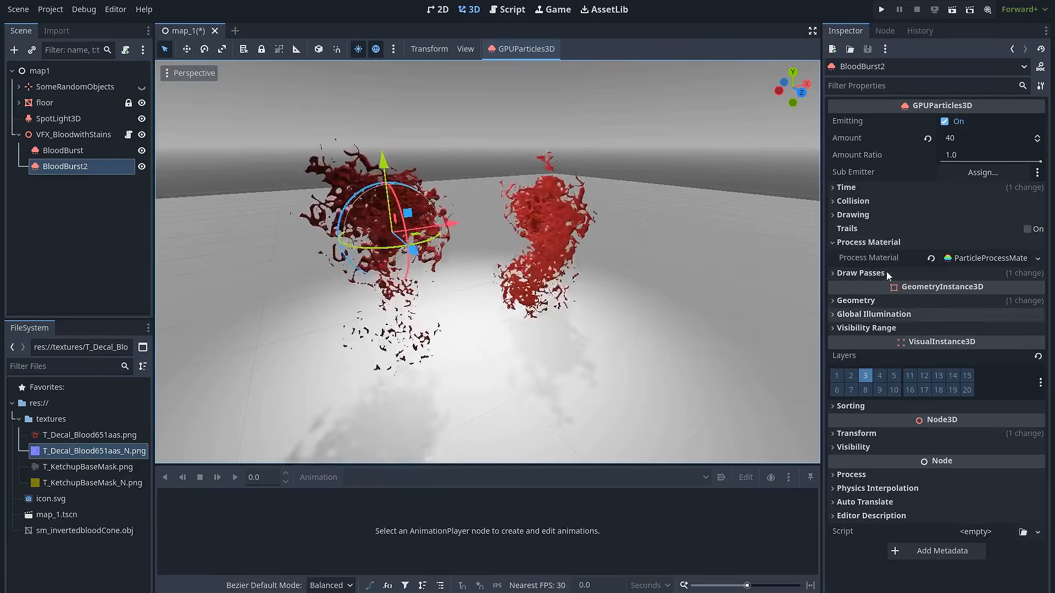
- Make the Geometry Material Override of BloodBurst2 unique
{"action": "left_click", "coordinate": [902, 300]}
{"action": "left_click", "coordinate": [983, 330]}
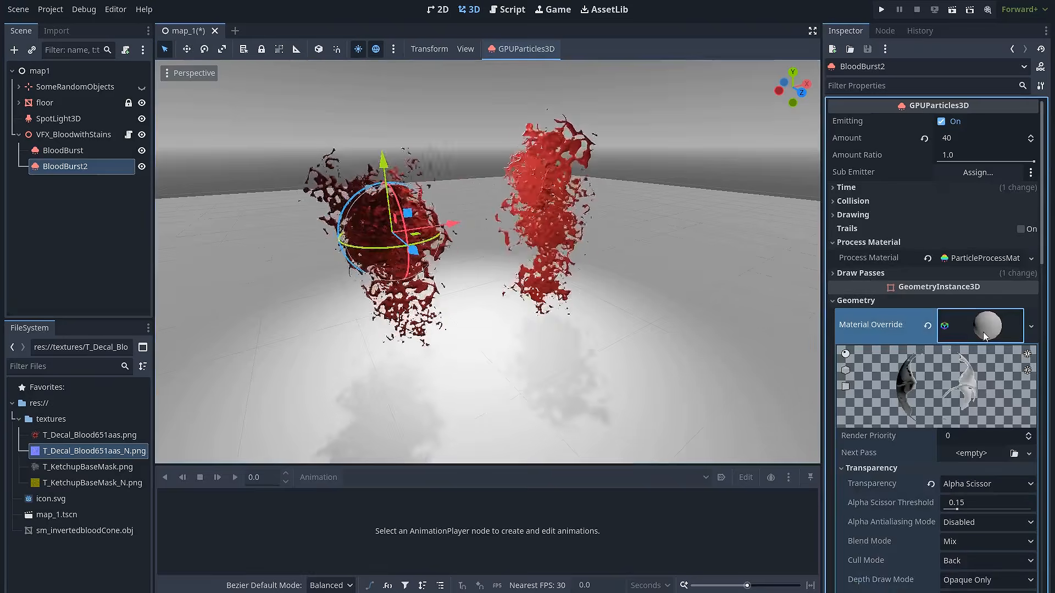
{"action": "right_click", "coordinate": [980, 328]}
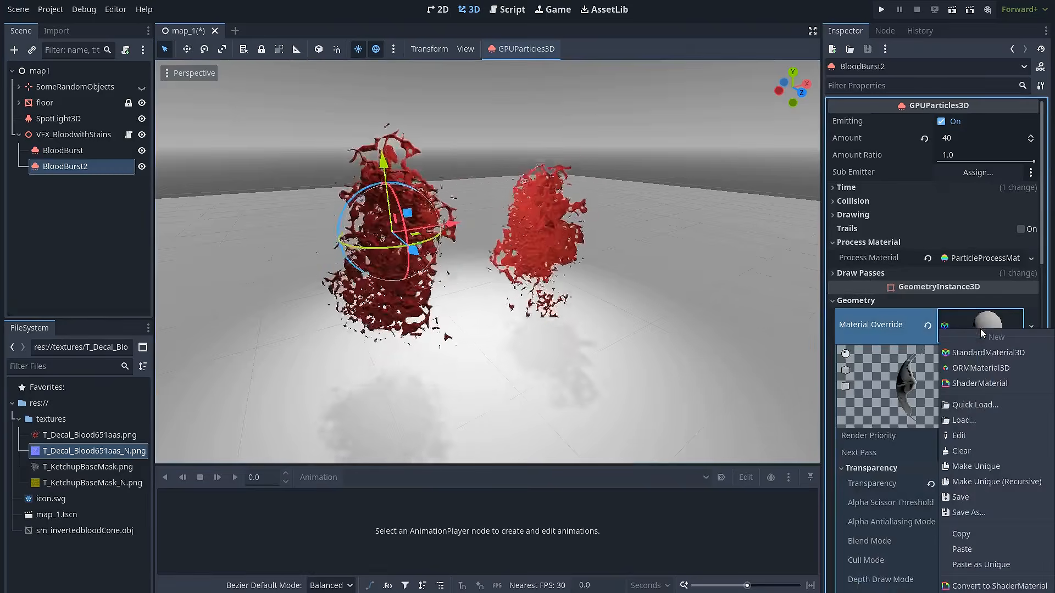
{"action": "left_click", "coordinate": [984, 467]}
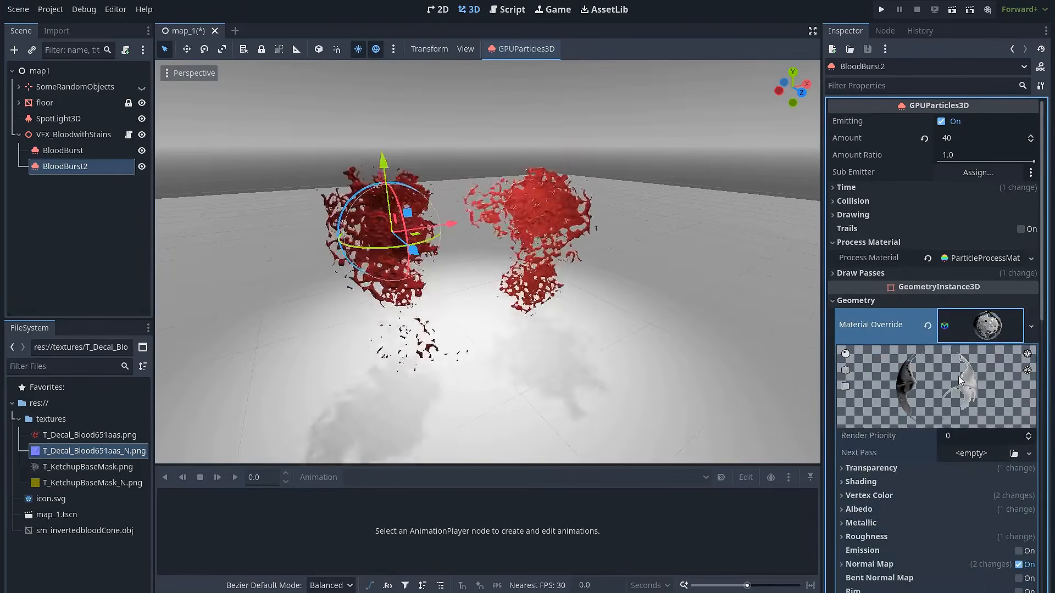
{"action": "left_click", "coordinate": [973, 329]}
{"action": "mouse_move", "coordinate": [499, 247]}
{"action": "middle_mouse_down"}
{"action": "mouse_move", "coordinate": [498, 275]}
{"action": "mouse_move", "coordinate": [495, 266]}
{"action": "middle_mouse_up"}
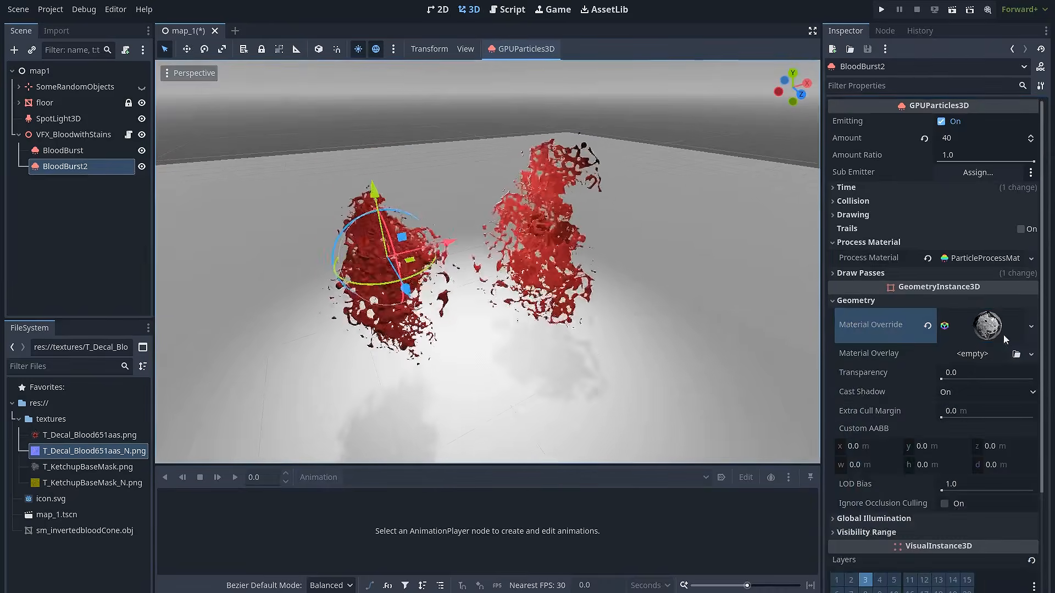
{"action": "middle_click_drag", "start_coordinate": [579, 322], "coordinate": [602, 307], "text": "shift"}
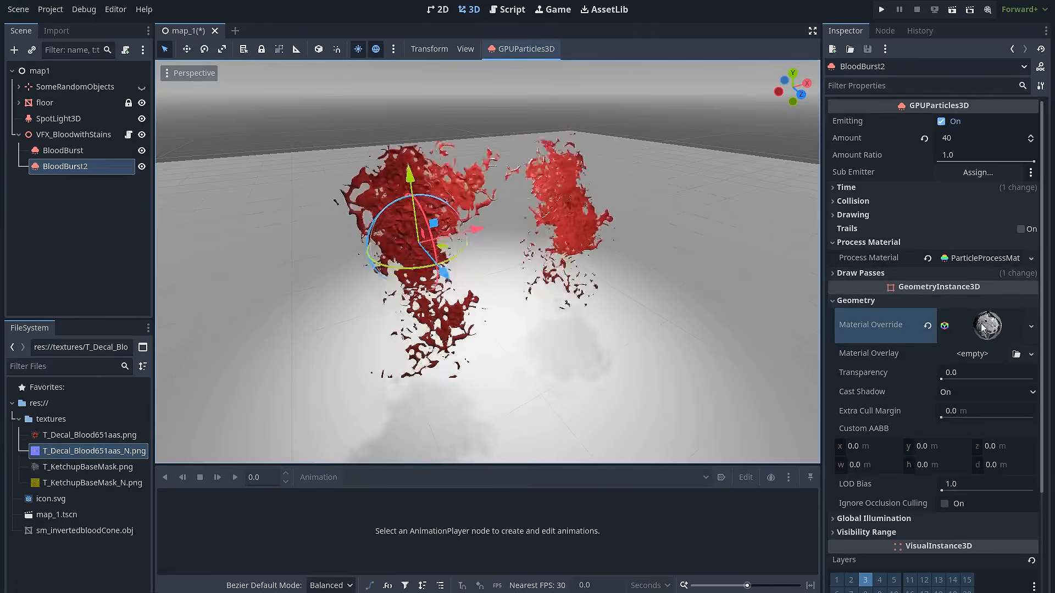
{"action": "mouse_move", "coordinate": [479, 321]}
{"action": "middle_mouse_down"}
{"action": "mouse_move", "coordinate": [609, 360]}
{"action": "mouse_move", "coordinate": [490, 338]}
{"action": "mouse_move", "coordinate": [487, 324]}
{"action": "middle_mouse_up"}
- Replace the Pass 1 draw mesh of BloodBurst2 with a new PlaneMesh
{"action": "left_click", "coordinate": [896, 272]}
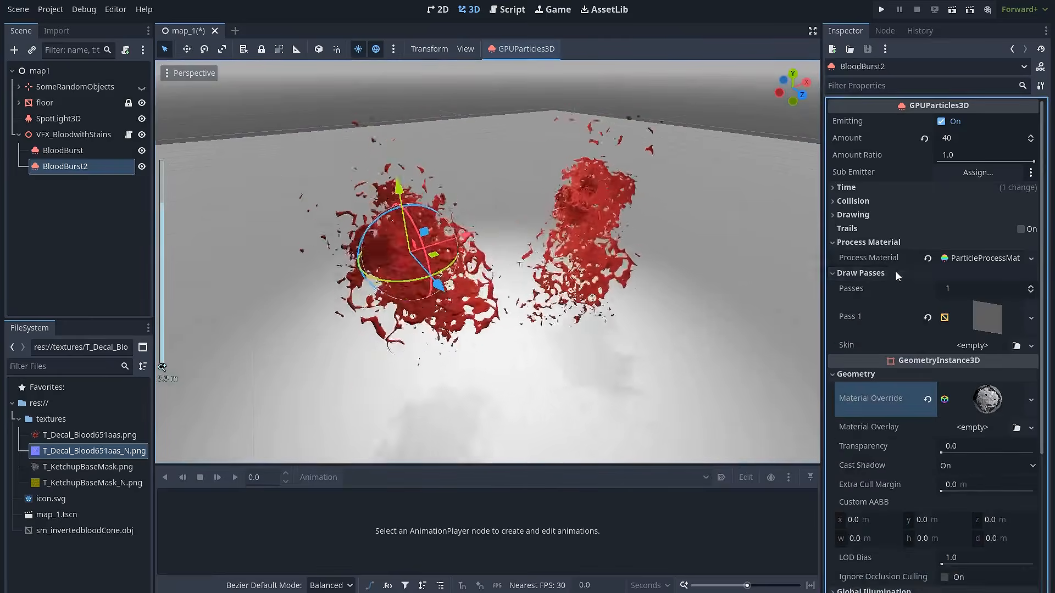
{"action": "scroll", "coordinate": [677, 304], "scroll_direction": "down", "scroll_amount": 3}
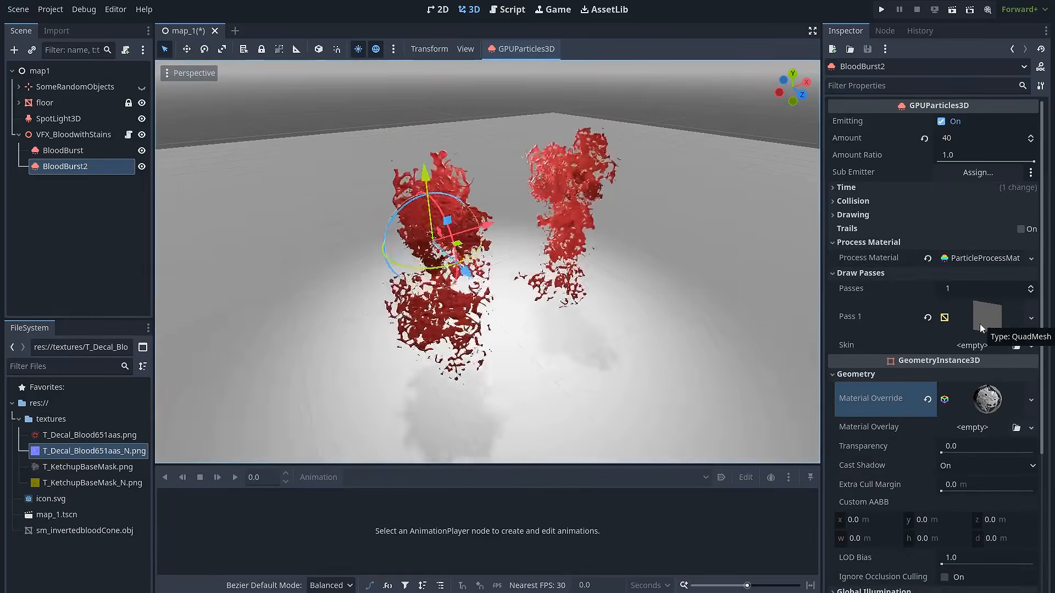
{"action": "left_click", "coordinate": [928, 318]}
{"action": "left_click", "coordinate": [1031, 308]}
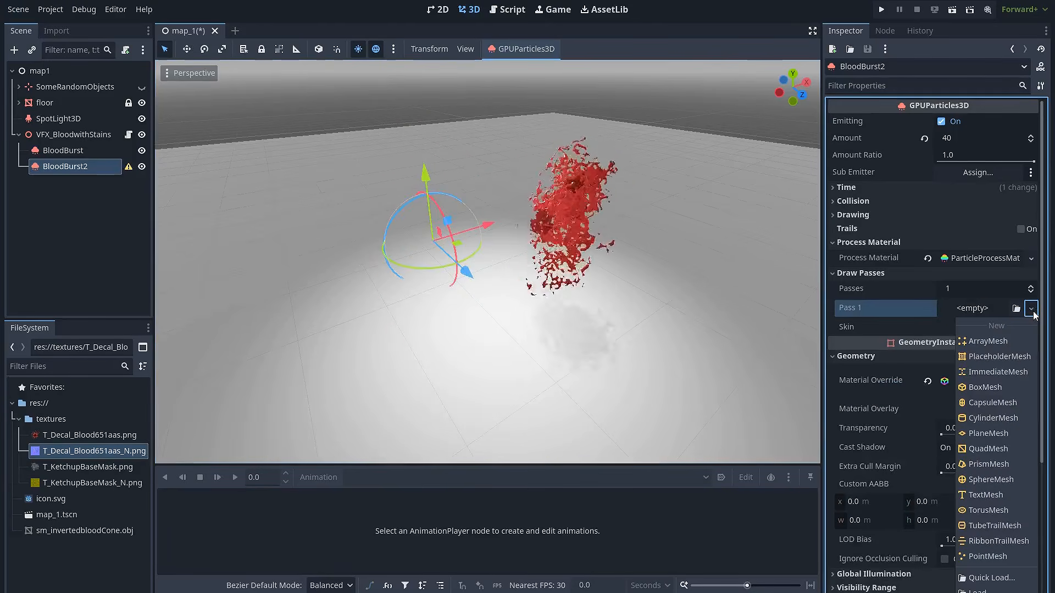
{"action": "left_click", "coordinate": [974, 434]}
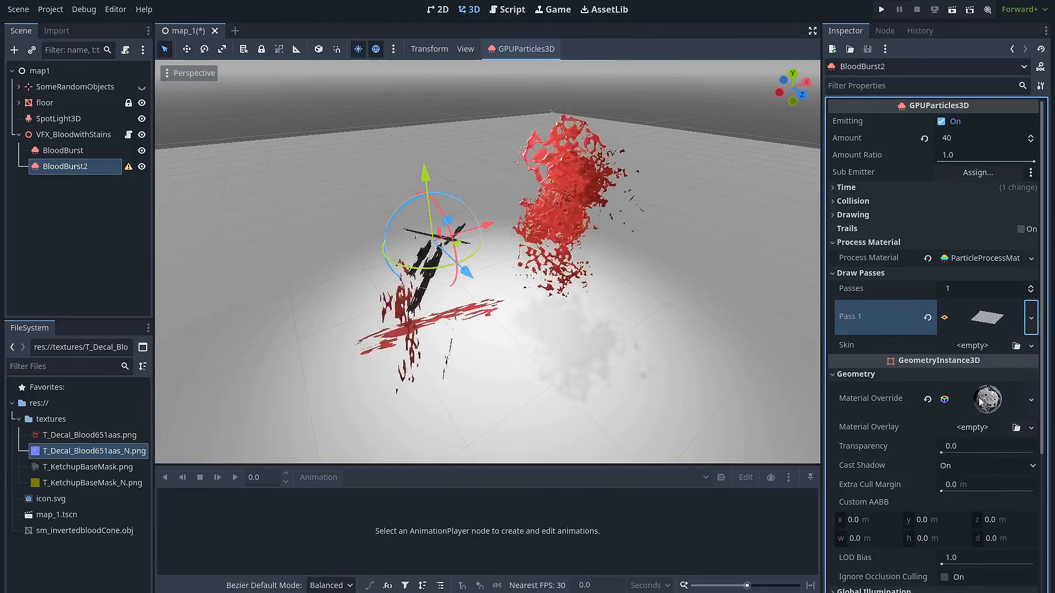
{"action": "middle_click_drag", "start_coordinate": [511, 281], "coordinate": [505, 271]}
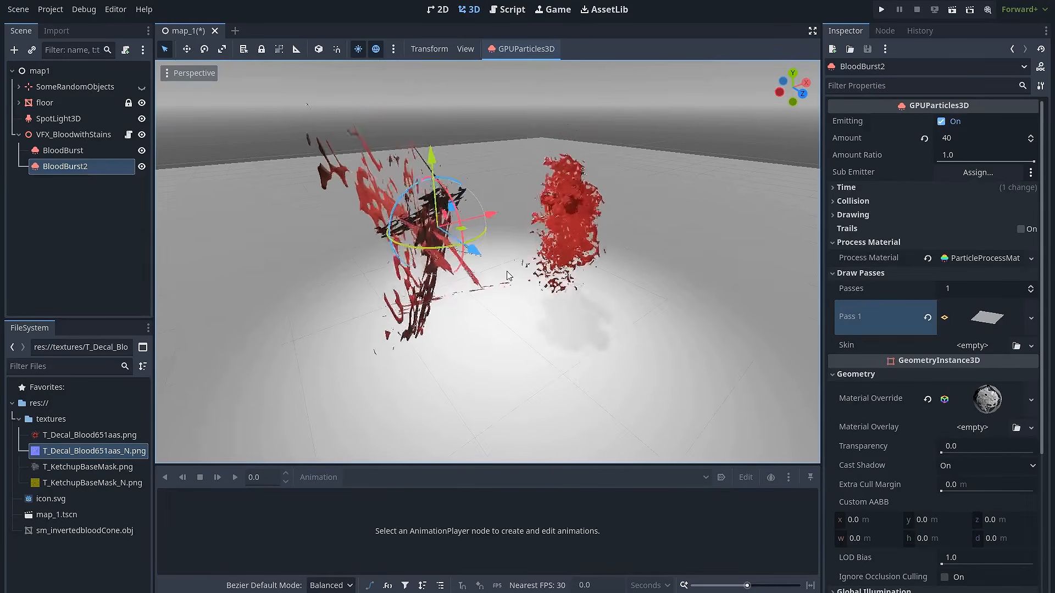
- In BloodBurst2's override material, reset the billboard Keep Scale option and set the billboard mode to Disabled
{"action": "left_click", "coordinate": [988, 409]}
{"action": "scroll", "coordinate": [915, 308], "scroll_direction": "down", "scroll_amount": 10}
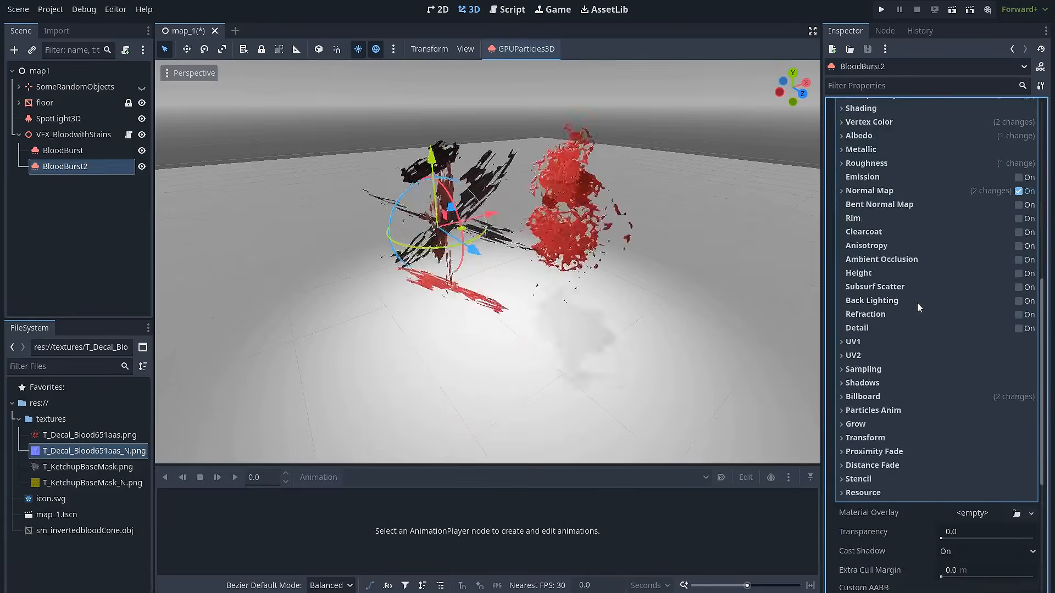
{"action": "left_click", "coordinate": [901, 397]}
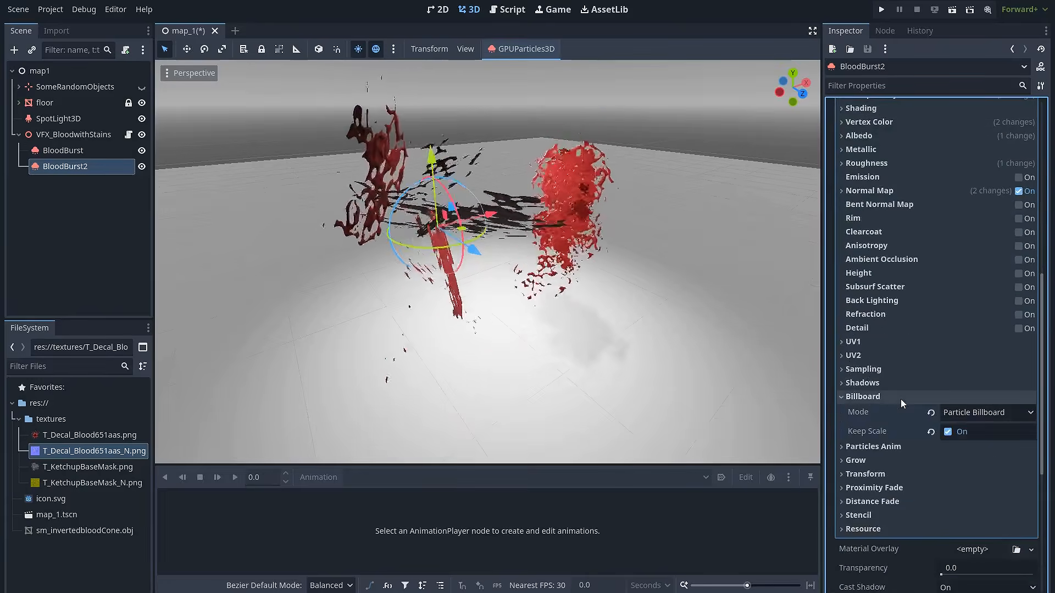
{"action": "left_click", "coordinate": [931, 434]}
{"action": "left_click", "coordinate": [931, 413]}
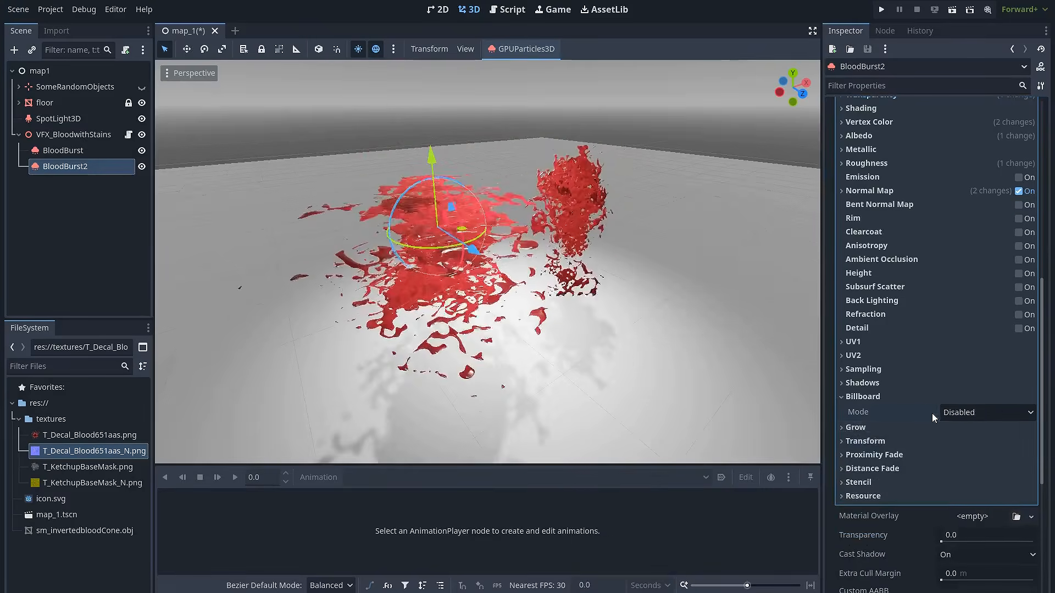
{"action": "middle_click_drag", "start_coordinate": [582, 267], "coordinate": [484, 248]}
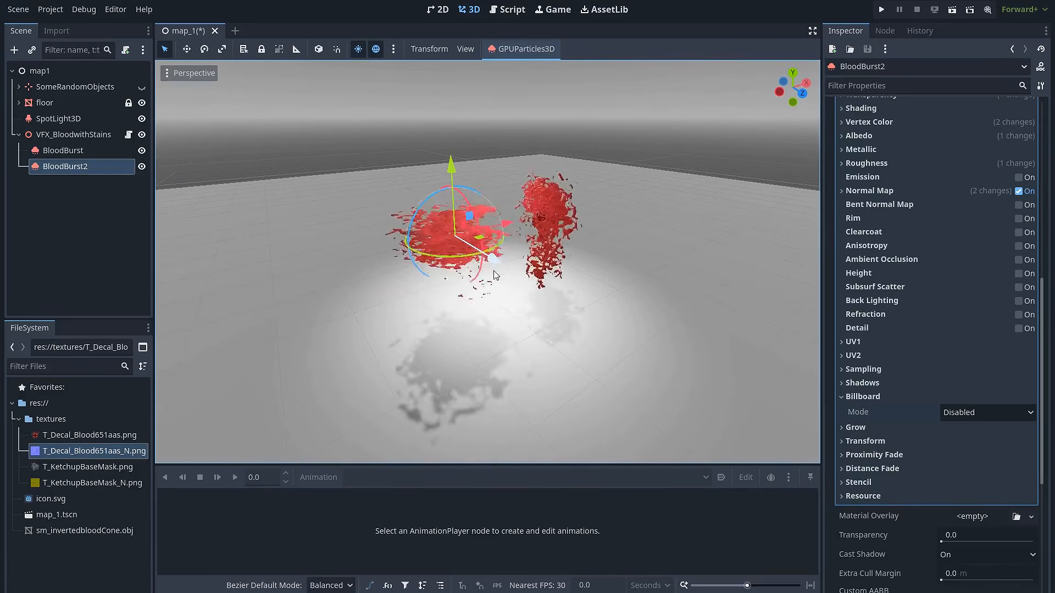
- Reset BloodBurst2's spawn velocity to a Spread of 45 and an Initial Velocity of 0
{"action": "scroll", "coordinate": [938, 285], "scroll_direction": "up", "scroll_amount": 8}
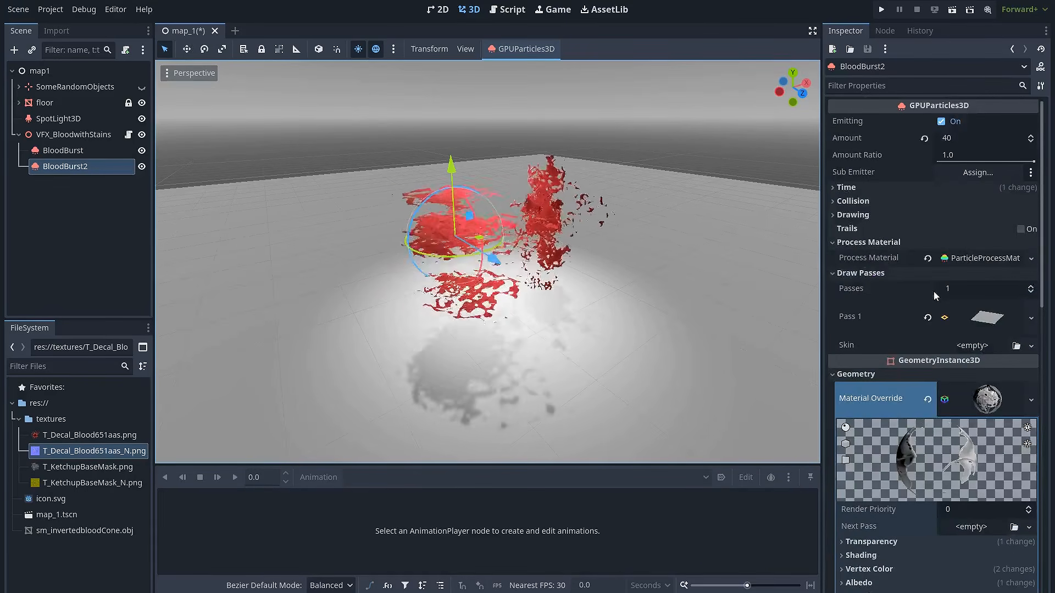
{"action": "left_click", "coordinate": [981, 258]}
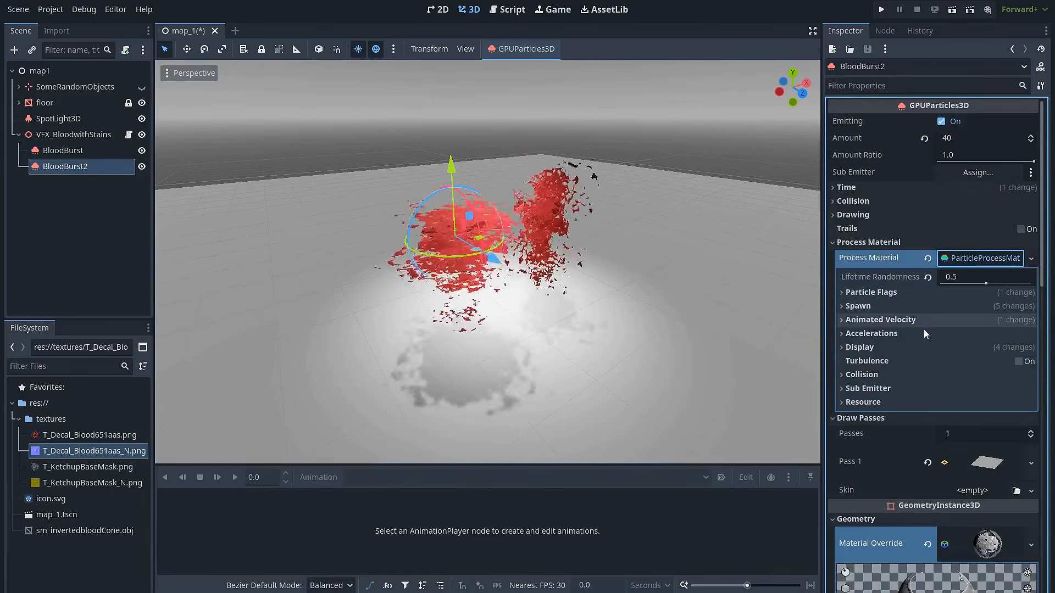
{"action": "left_click", "coordinate": [857, 307]}
{"action": "left_click", "coordinate": [898, 352]}
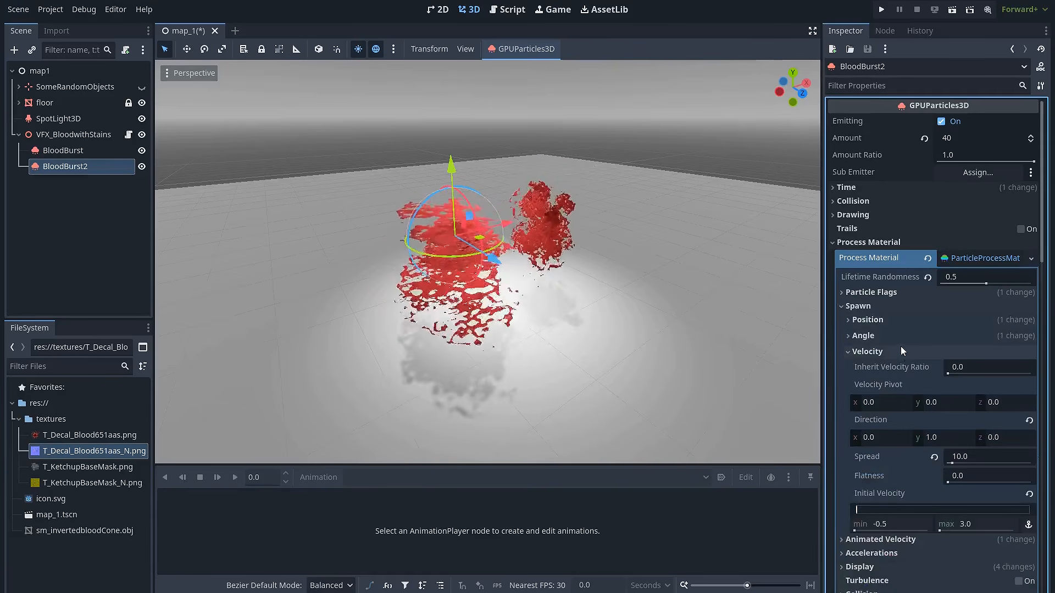
{"action": "scroll", "coordinate": [928, 424], "scroll_direction": "down", "scroll_amount": 2}
{"action": "left_click", "coordinate": [935, 393]}
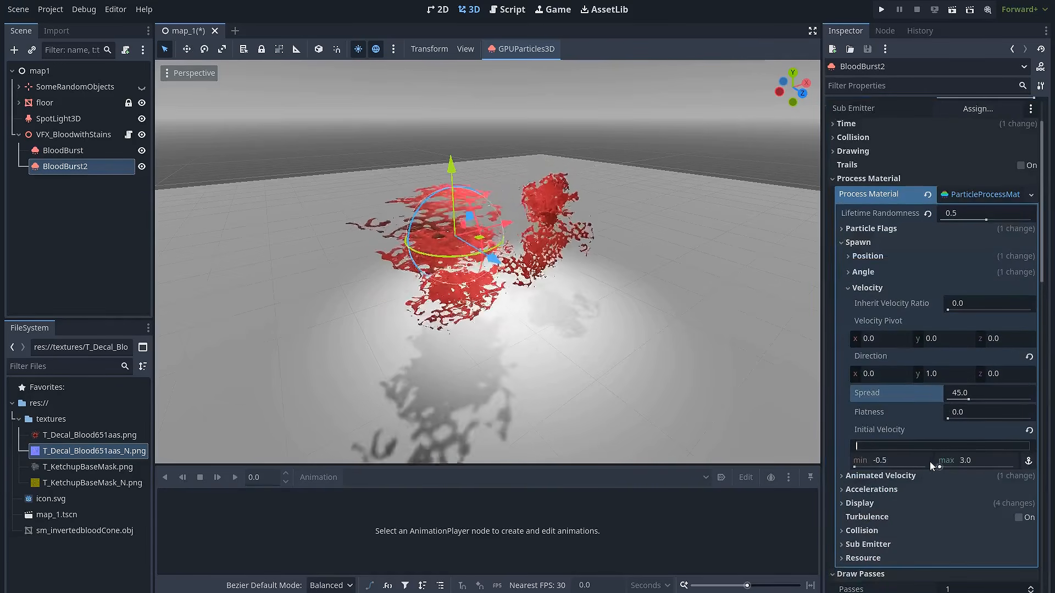
{"action": "left_click", "coordinate": [1029, 430]}
- Set BloodBurst2's Y gravity to 0 and lower the emitter along the Y axis toward the floor
{"action": "left_click", "coordinate": [908, 490]}
{"action": "scroll", "coordinate": [907, 456], "scroll_direction": "down", "scroll_amount": 4}
{"action": "left_click", "coordinate": [887, 377]}
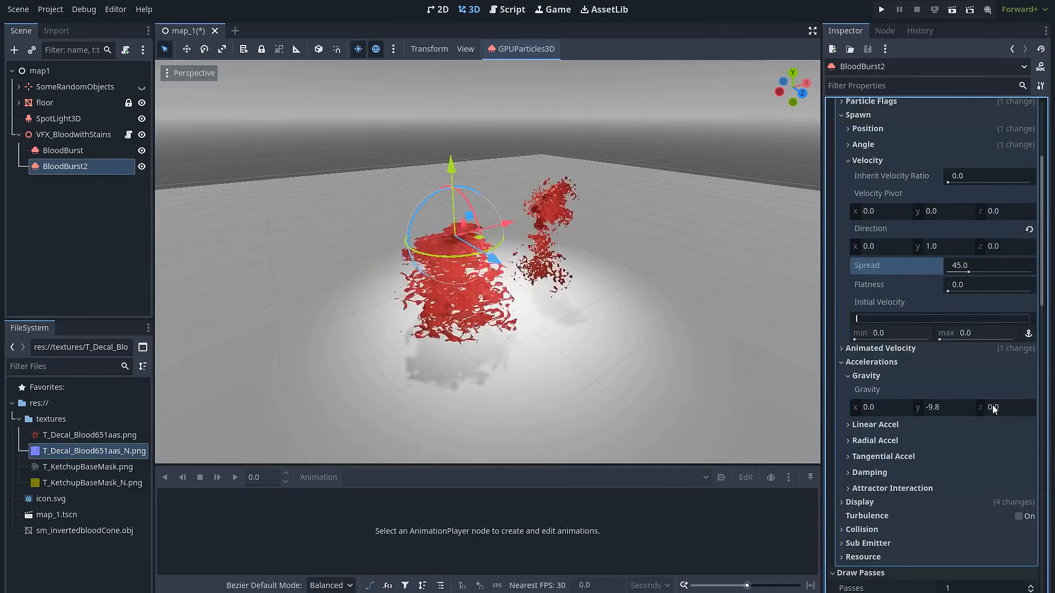
{"action": "type", "text": "0"}
{"action": "key", "text": "Return"}
{"action": "middle_click_drag", "start_coordinate": [588, 241], "coordinate": [580, 268]}
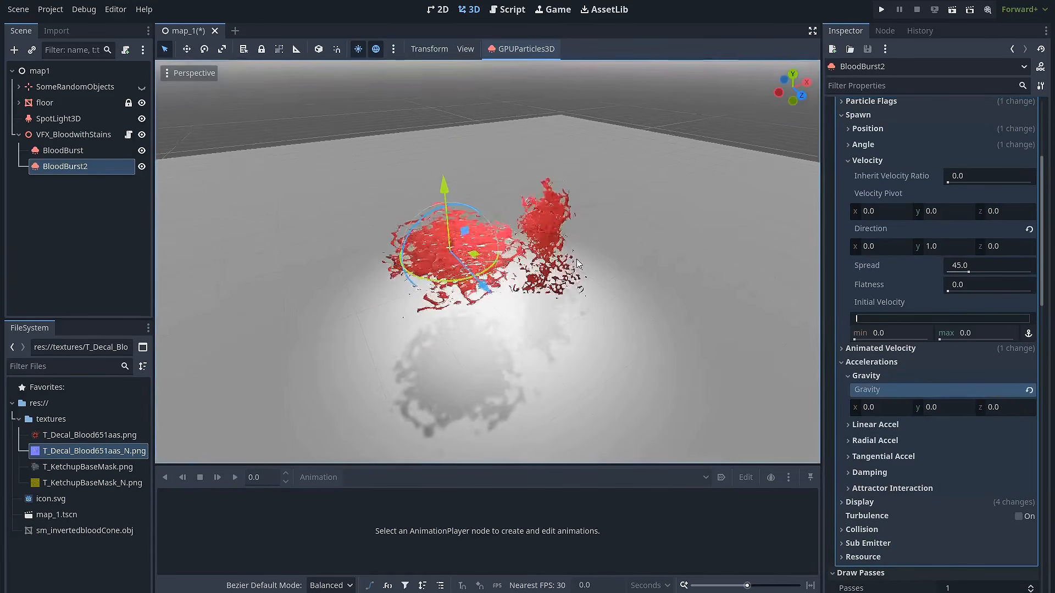
{"action": "left_click_drag", "start_coordinate": [446, 190], "coordinate": [448, 281]}
- Change the spawn position's emission shape of BloodBurst2 to Ring
{"action": "scroll", "coordinate": [926, 297], "scroll_direction": "up", "scroll_amount": 3}
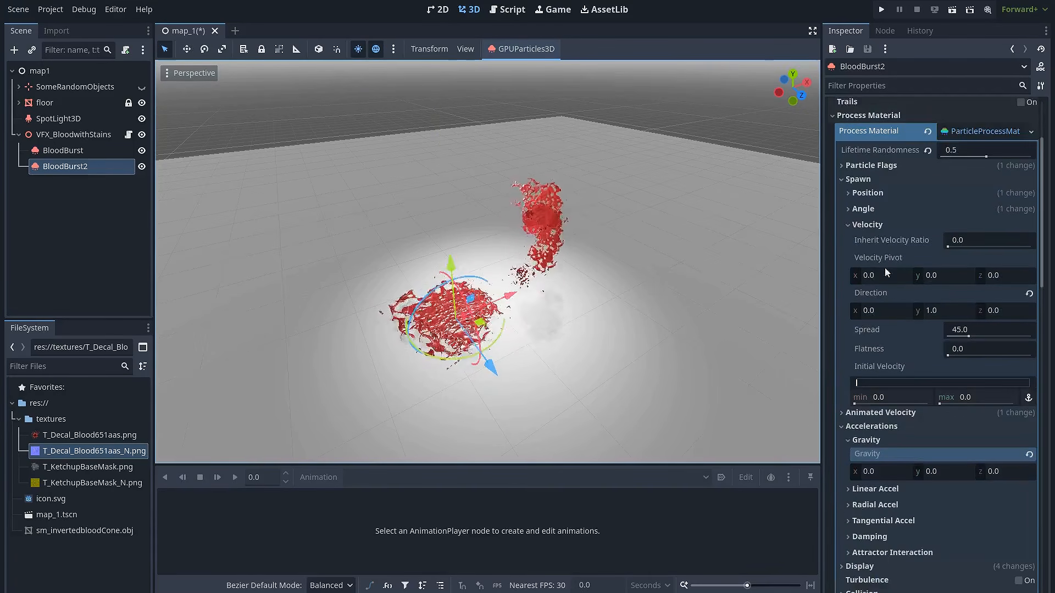
{"action": "left_click", "coordinate": [892, 195]}
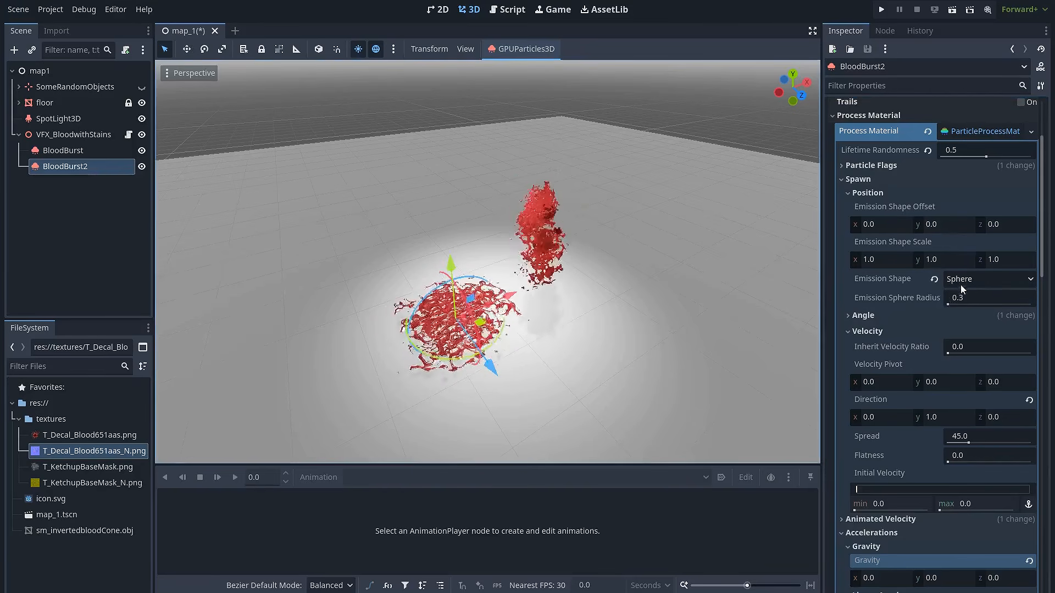
{"action": "left_click", "coordinate": [988, 283]}
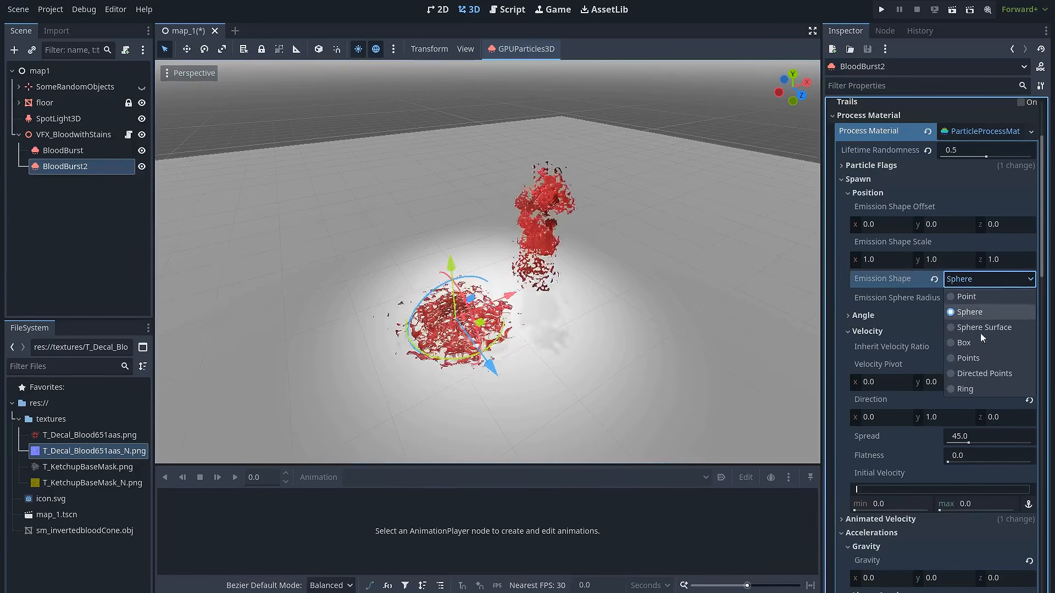
{"action": "left_click", "coordinate": [971, 389]}
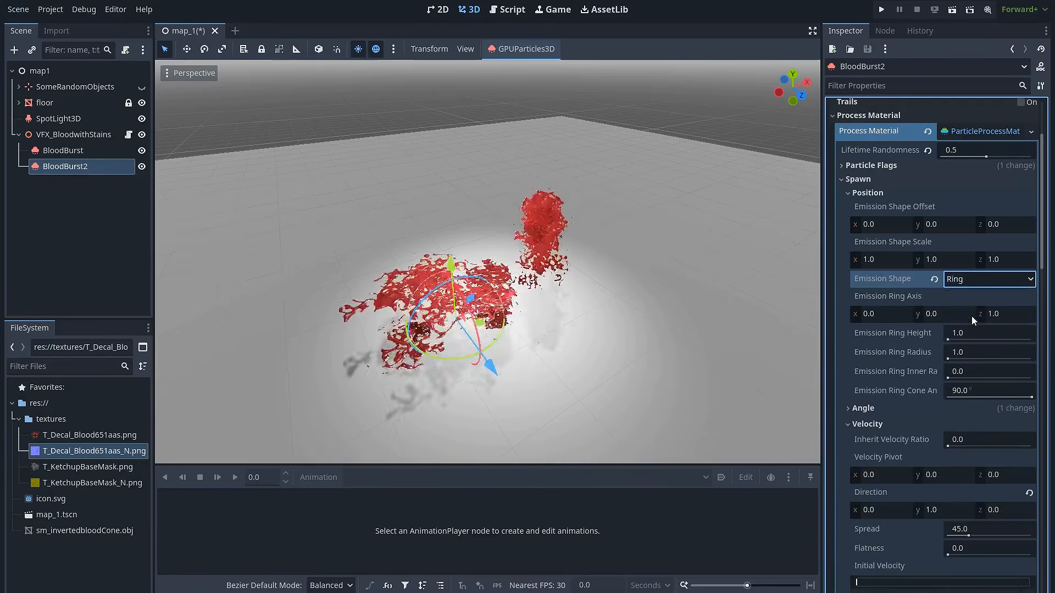
- Turn on gizmo display in the 3D viewport and view the emission ring up close
{"action": "left_click", "coordinate": [188, 73]}
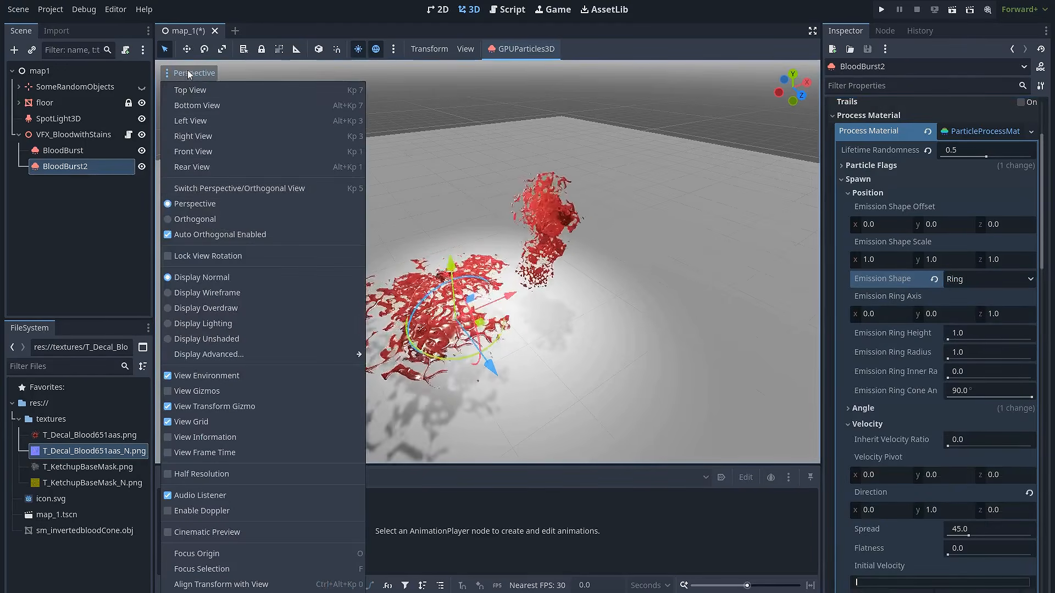
{"action": "left_click", "coordinate": [213, 391]}
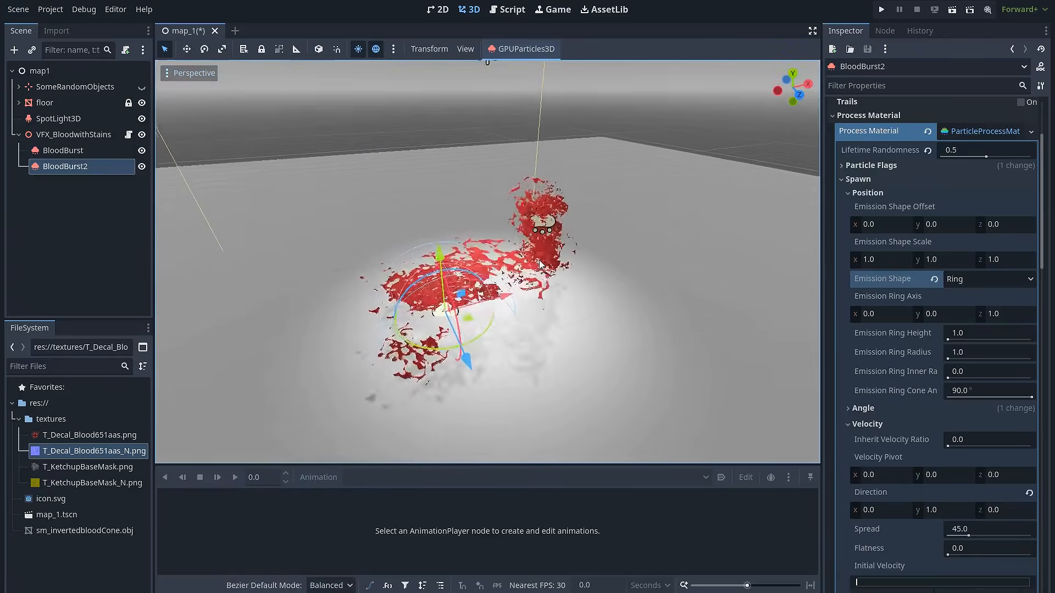
{"action": "middle_click_drag", "start_coordinate": [438, 310], "coordinate": [434, 283]}
{"action": "scroll", "coordinate": [446, 278], "scroll_direction": "up", "scroll_amount": 3}
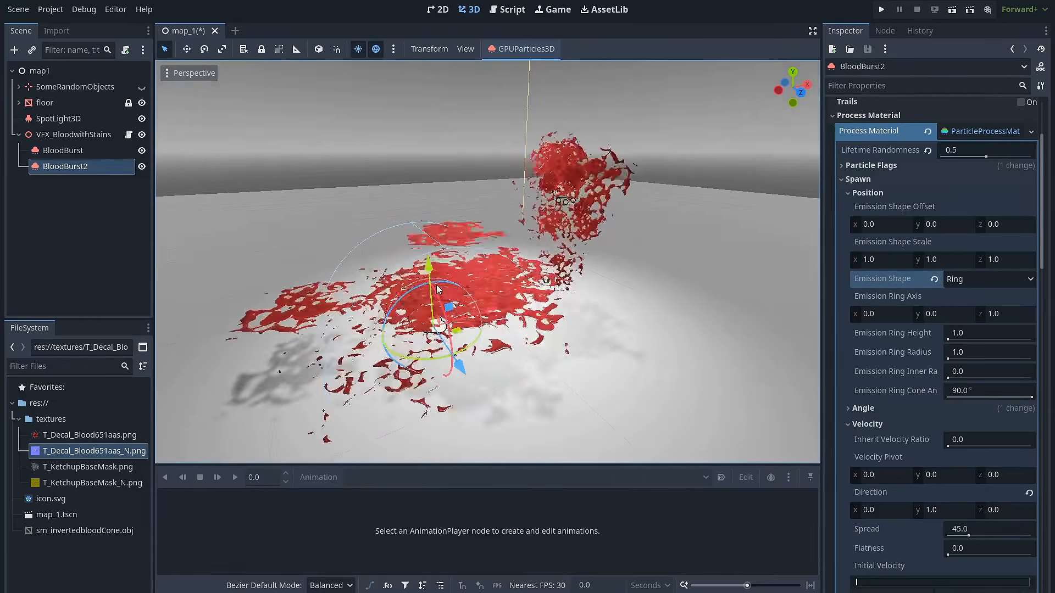
- Set BloodBurst2's emission ring axis to Y 1 and Z 0, with a ring height of 0.1 and a radius of 0.7
{"action": "left_click", "coordinate": [995, 315]}
{"action": "type", "text": "0"}
{"action": "left_click", "coordinate": [937, 314]}
{"action": "type", "text": "1"}
{"action": "key", "text": "Return"}
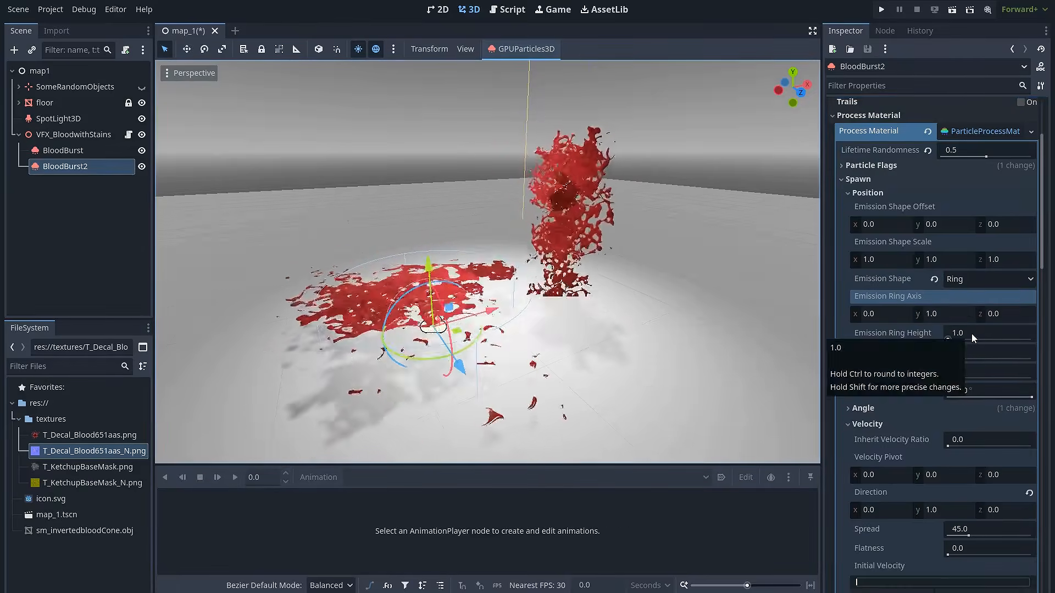
{"action": "left_click", "coordinate": [989, 333]}
{"action": "type", "text": ".1"}
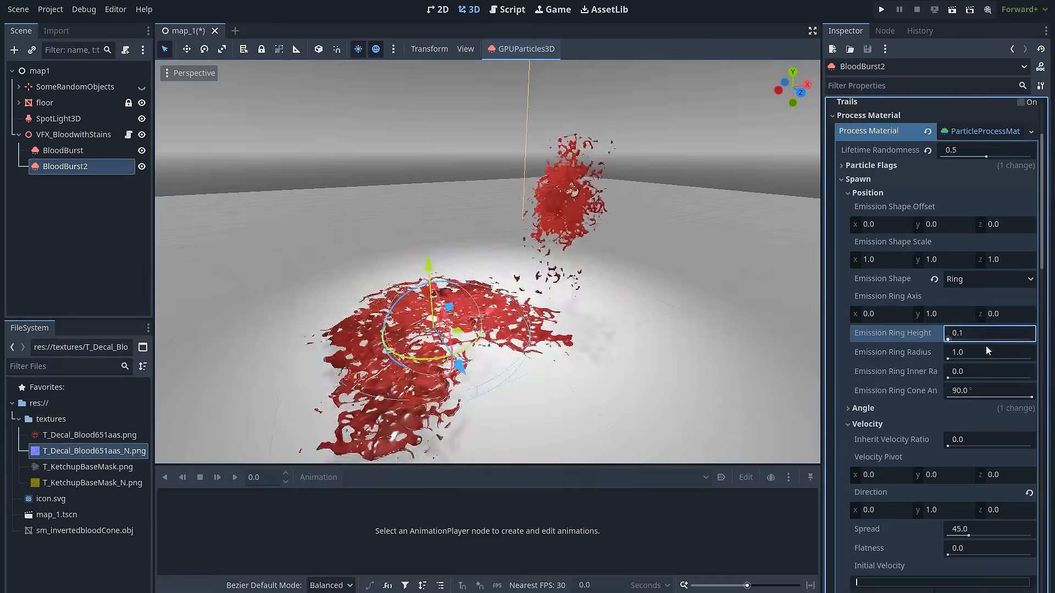
{"action": "left_click", "coordinate": [976, 355]}
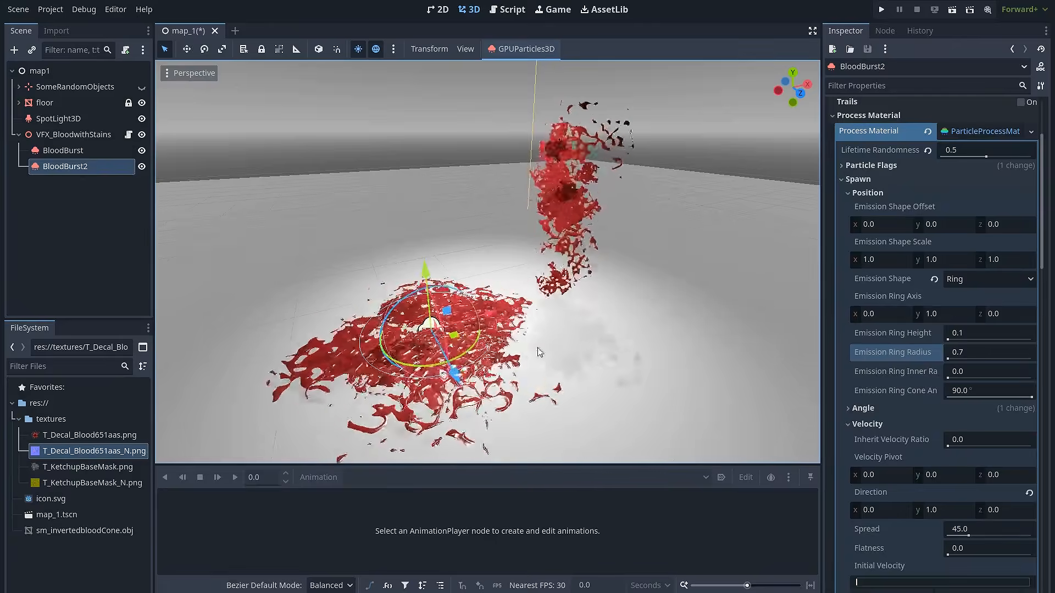
- Set BloodBurst2's display scale to a minimum of 0.3 and a maximum of 1.0
{"action": "scroll", "coordinate": [903, 263], "scroll_direction": "down", "scroll_amount": 7}
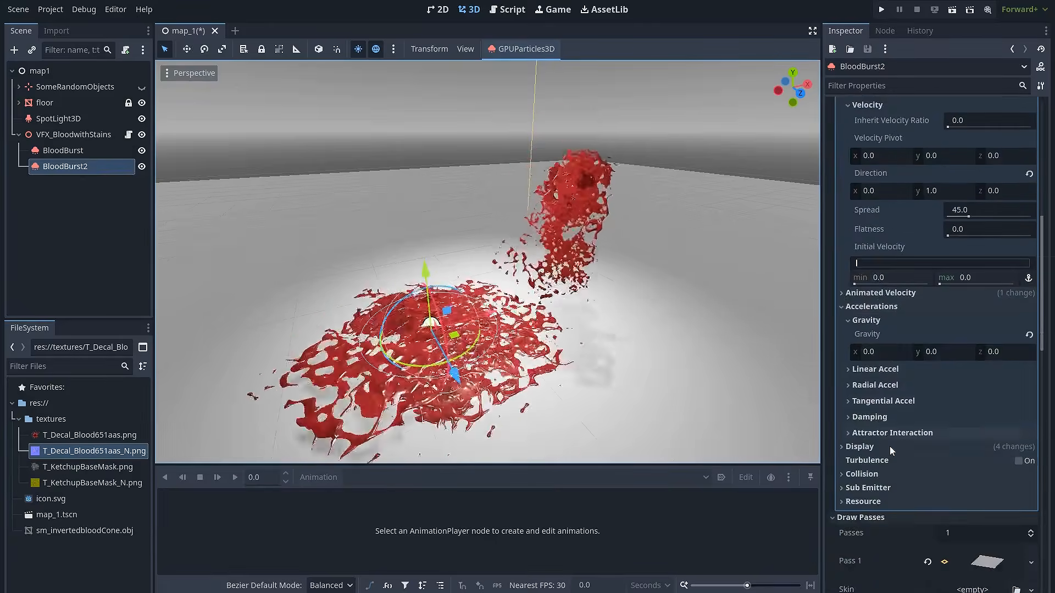
{"action": "left_click", "coordinate": [888, 395]}
{"action": "scroll", "coordinate": [901, 388], "scroll_direction": "down", "scroll_amount": 1}
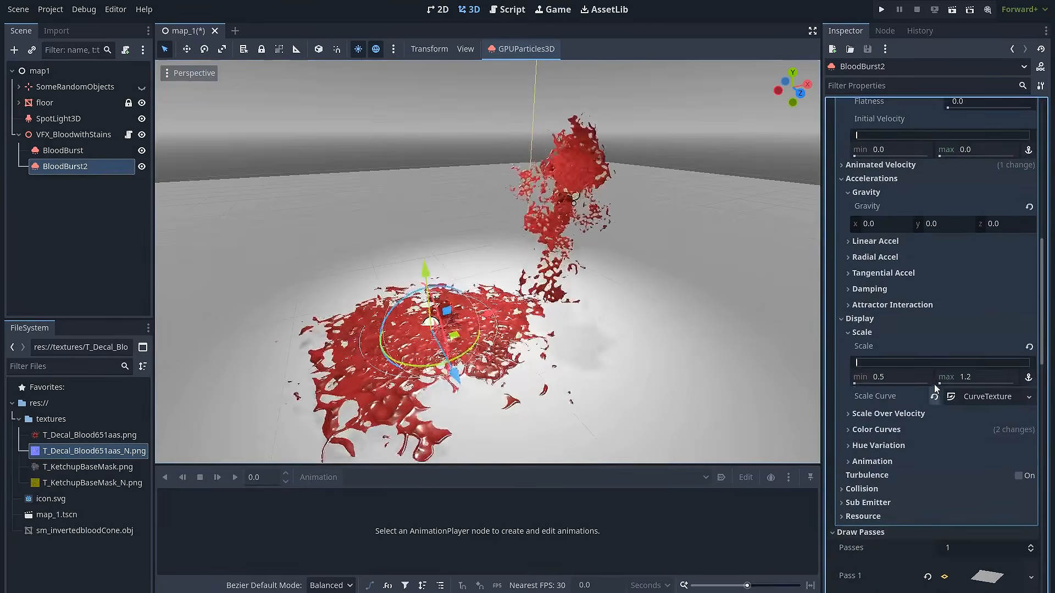
{"action": "left_click", "coordinate": [905, 381]}
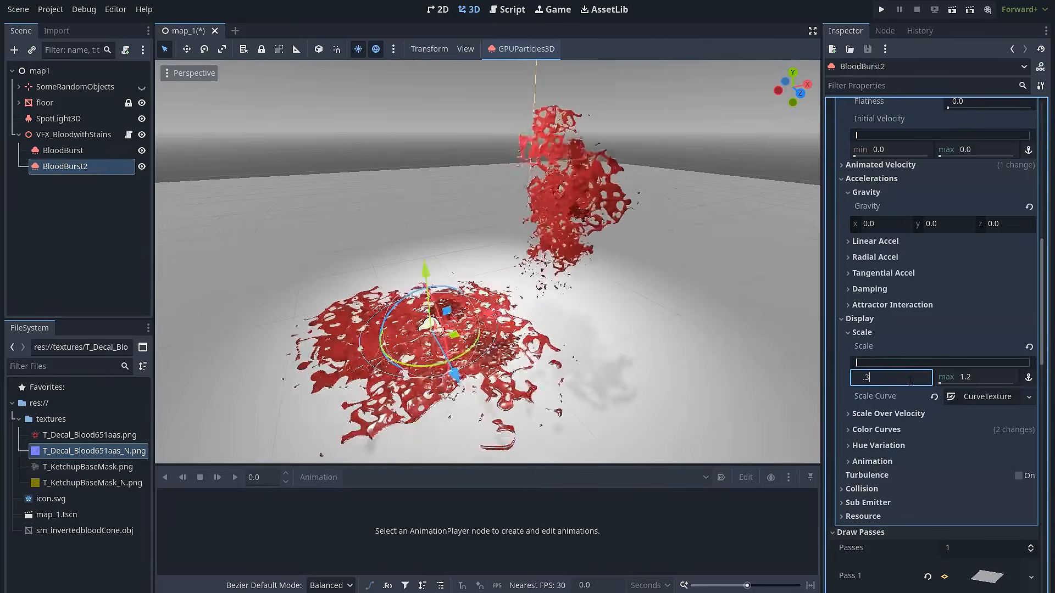
{"action": "left_click", "coordinate": [986, 379]}
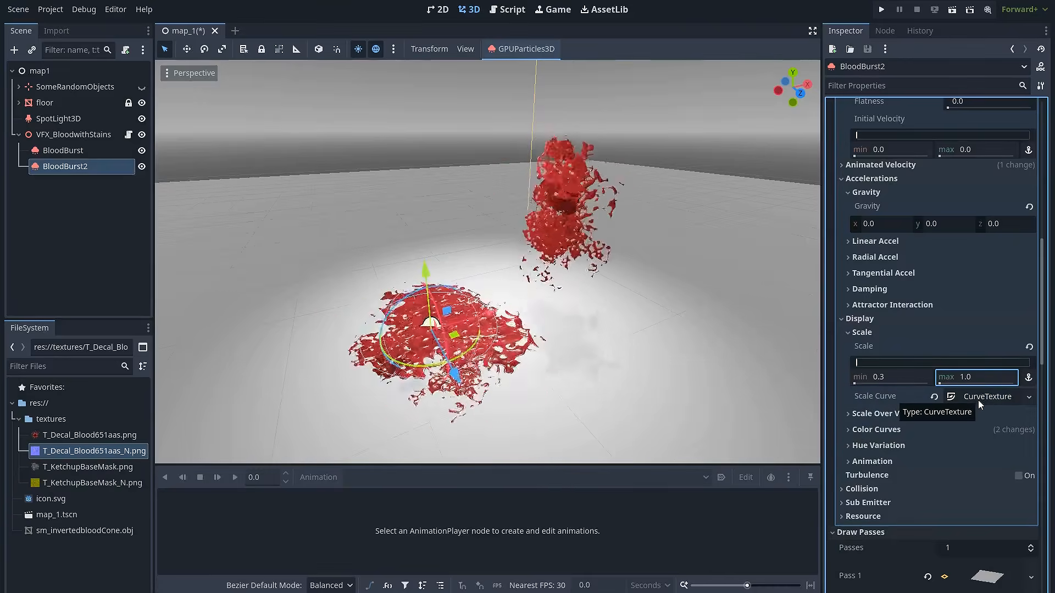
- Reshape the scale curve to hold at 1.0 and drop to 0 at its end, and reduce the maximum scale to 0.5
{"action": "left_click", "coordinate": [978, 398]}
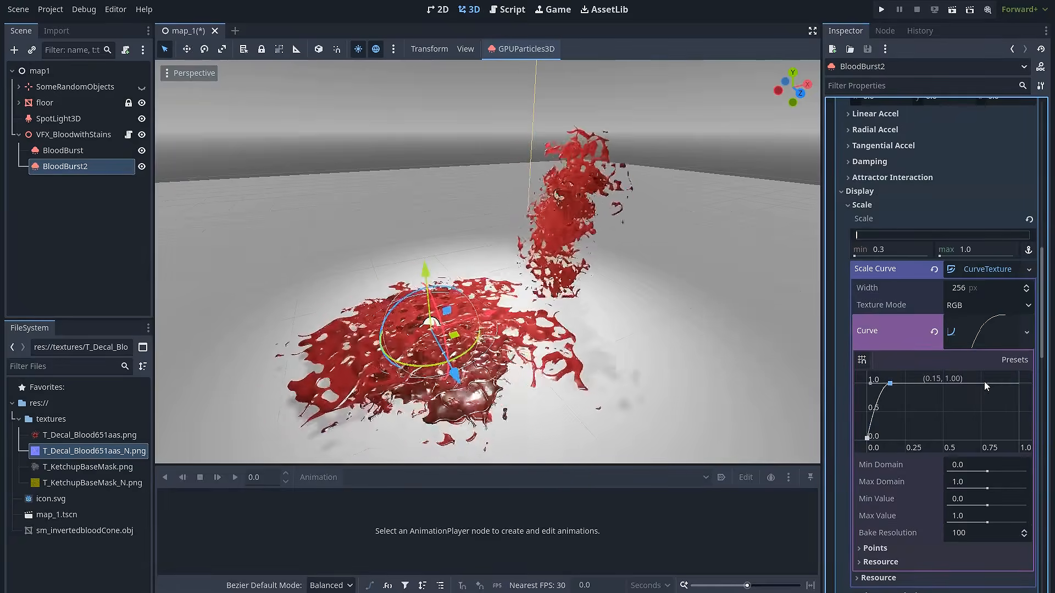
{"action": "left_click_drag", "start_coordinate": [1018, 382], "coordinate": [1029, 440]}
{"action": "left_click_drag", "start_coordinate": [989, 382], "coordinate": [991, 384]}
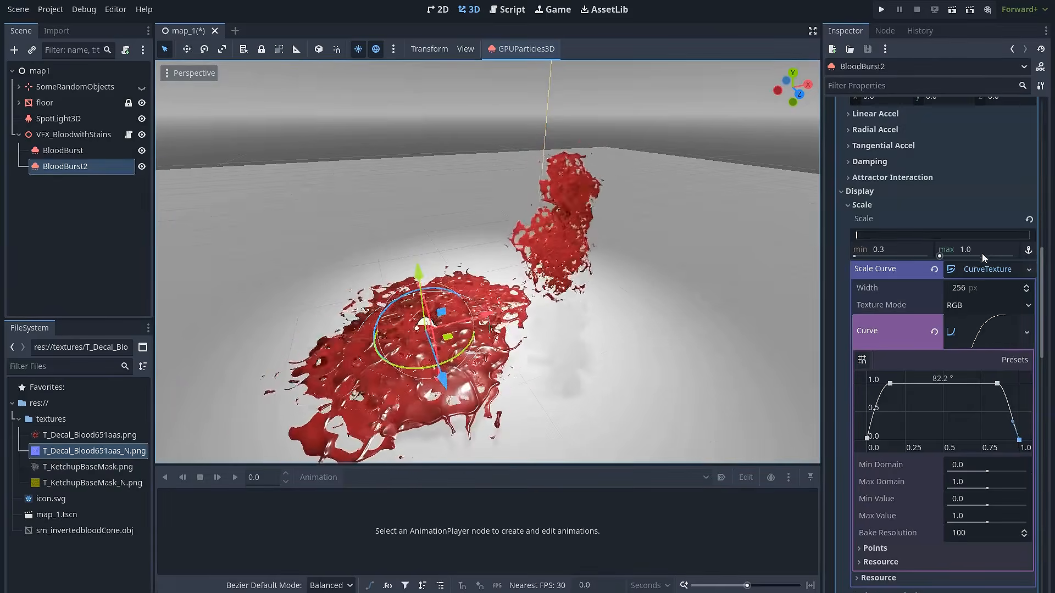
{"action": "left_click", "coordinate": [974, 245]}
{"action": "type", "text": "0.5"}
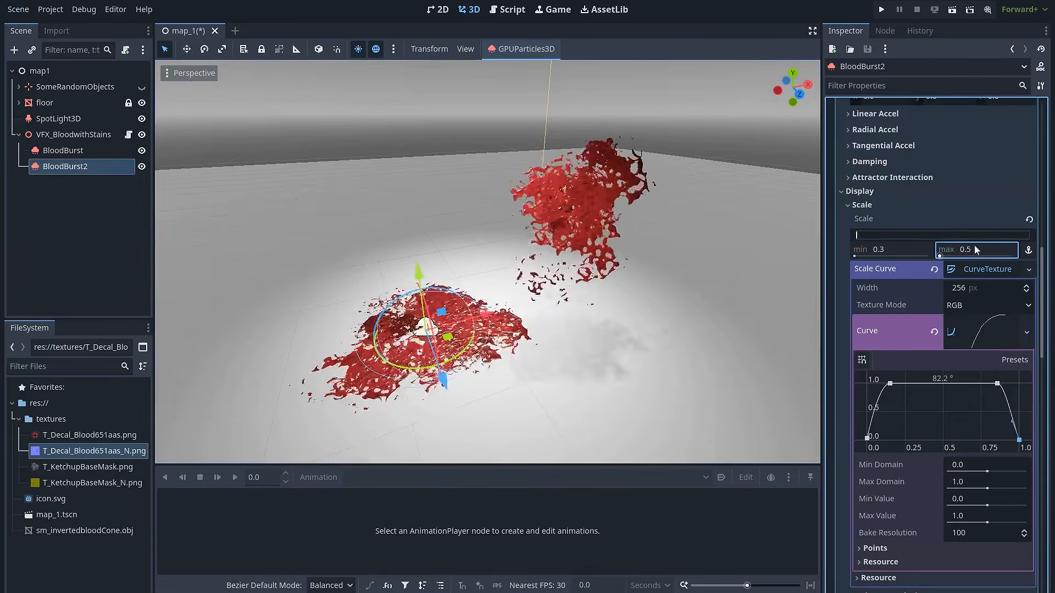
- Set BloodBurst2's lifetime to 1.2 and its particle amount to 60
{"action": "scroll", "coordinate": [956, 237], "scroll_direction": "up", "scroll_amount": 2}
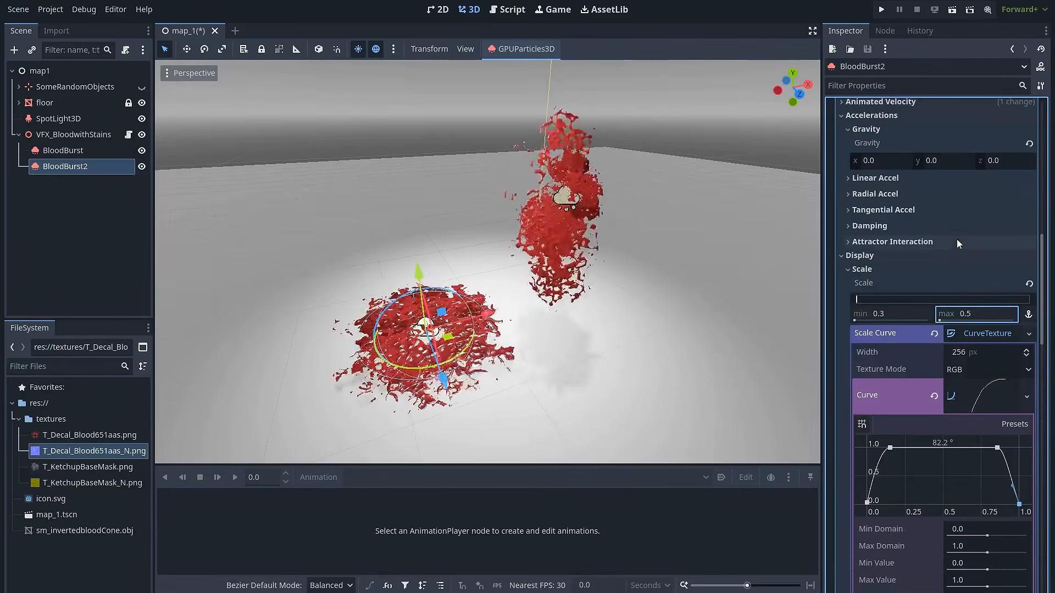
{"action": "scroll", "coordinate": [967, 279], "scroll_direction": "up", "scroll_amount": 10}
{"action": "left_click", "coordinate": [977, 203]}
{"action": "type", "text": "1.2"}
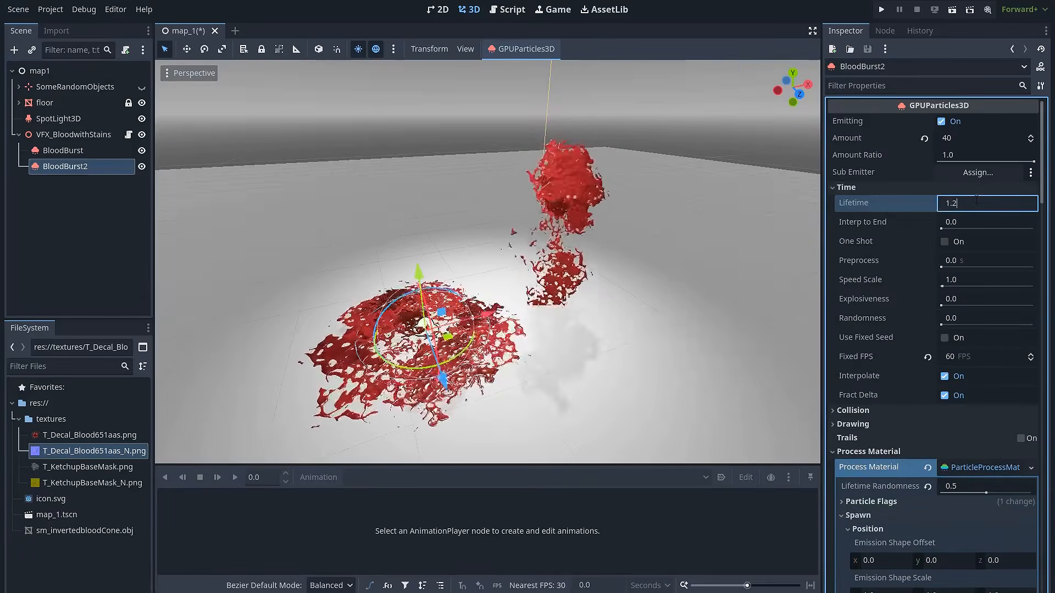
{"action": "left_click", "coordinate": [958, 142]}
{"action": "type", "text": "60"}
{"action": "key", "text": "Return"}
{"action": "scroll", "coordinate": [604, 297], "scroll_direction": "down", "scroll_amount": 2}
- Place the stain emitter beneath the blood burst and move the whole VFX_BloodwithStains effect across the floor
{"action": "middle_click_drag", "start_coordinate": [598, 322], "coordinate": [440, 347]}
{"action": "left_click_drag", "start_coordinate": [440, 346], "coordinate": [253, 357]}
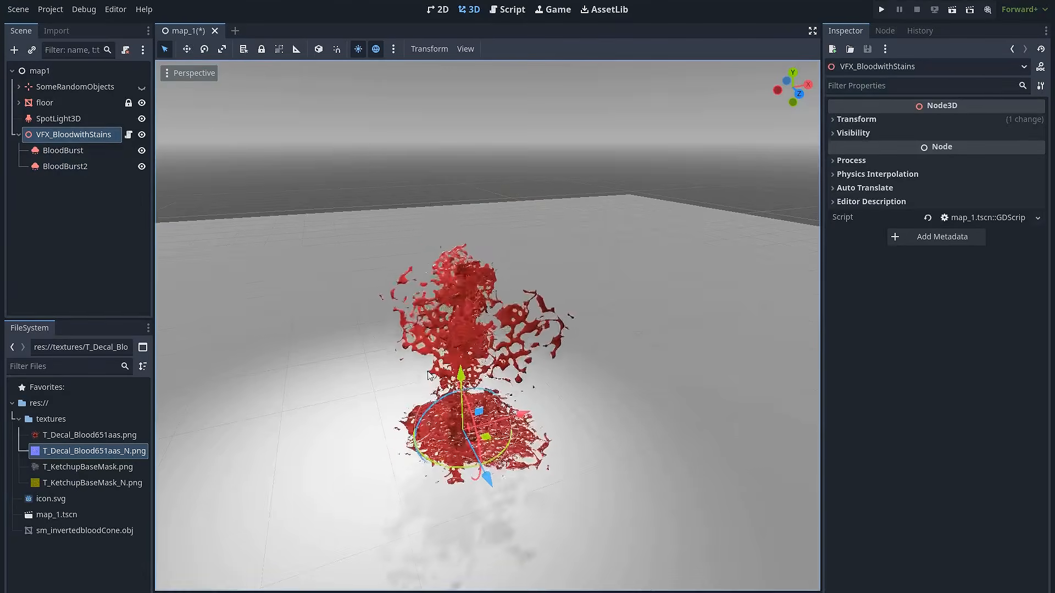
{"action": "left_click_drag", "start_coordinate": [463, 435], "coordinate": [485, 437]}
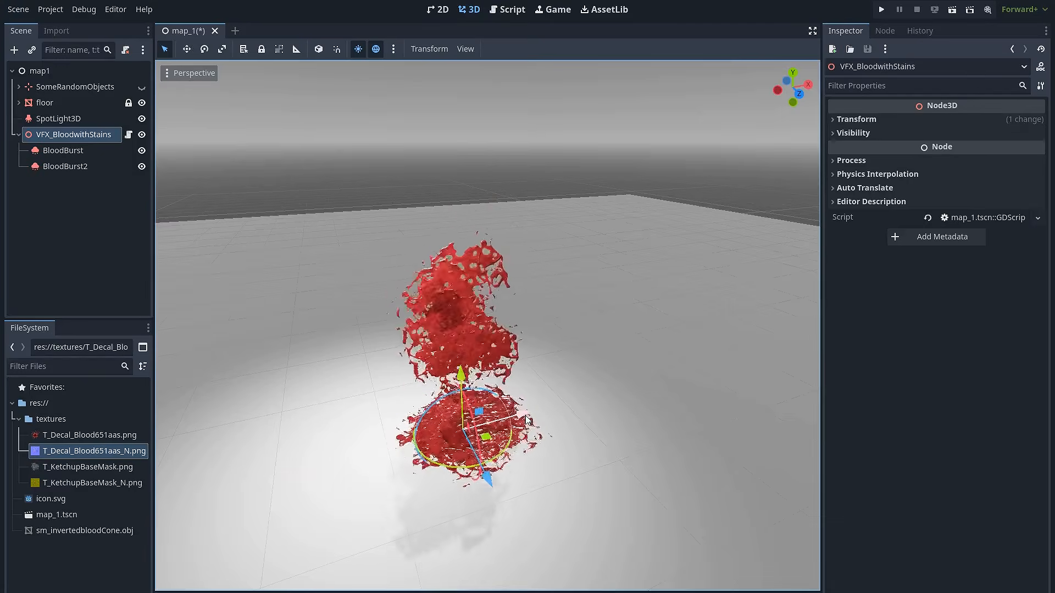
{"action": "scroll", "coordinate": [461, 434], "scroll_direction": "up", "scroll_amount": 3}
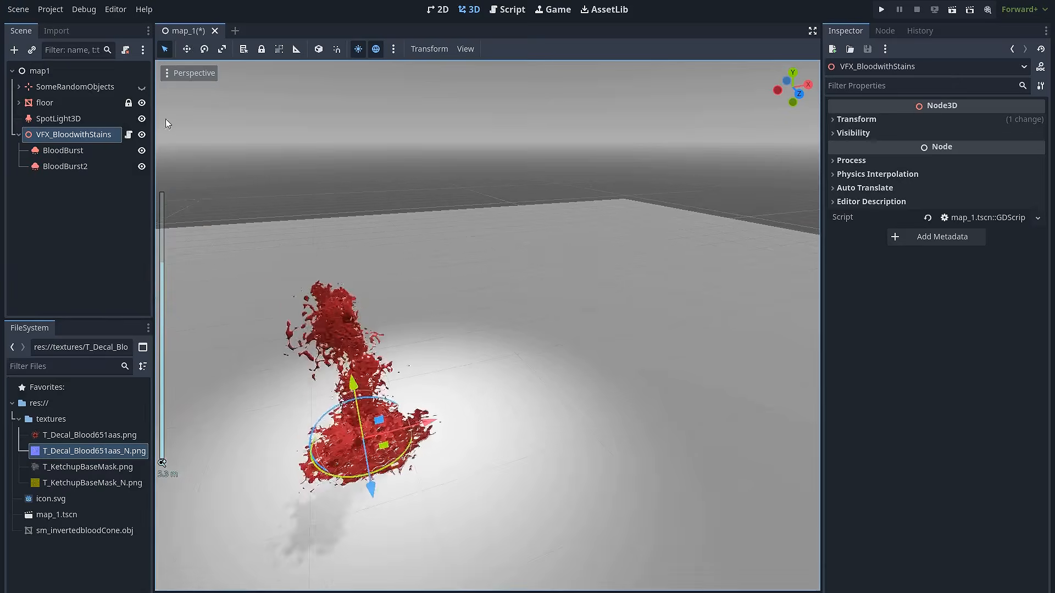
{"action": "scroll", "coordinate": [242, 165], "scroll_direction": "up", "scroll_amount": 2}
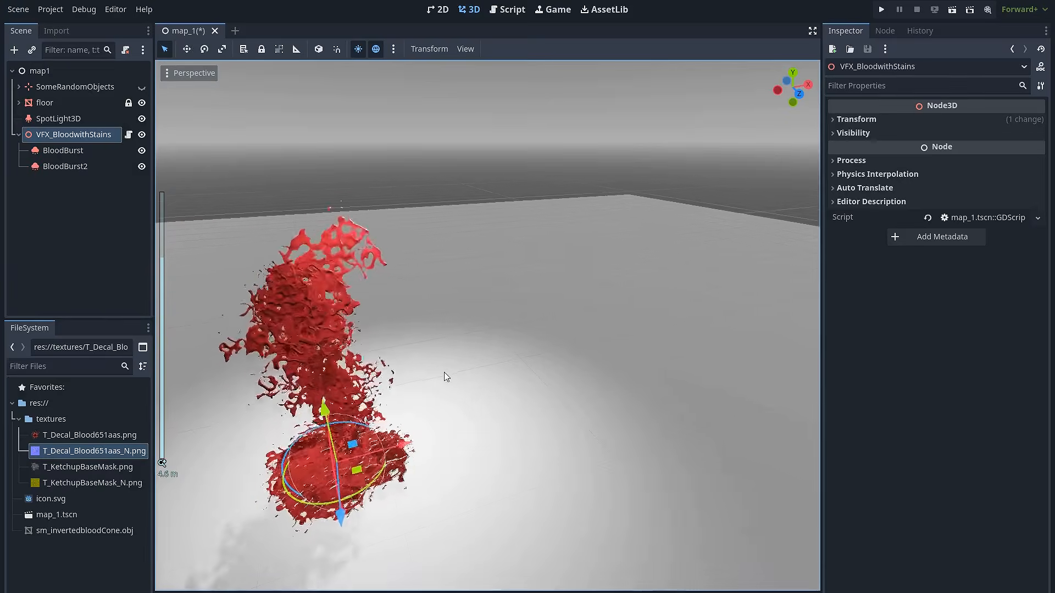
- Show the hidden SomeRandomObjects group and move it closer to the blood effect
{"action": "left_click", "coordinate": [141, 87]}
{"action": "left_click", "coordinate": [104, 88]}
{"action": "left_click_drag", "start_coordinate": [596, 427], "coordinate": [489, 437]}
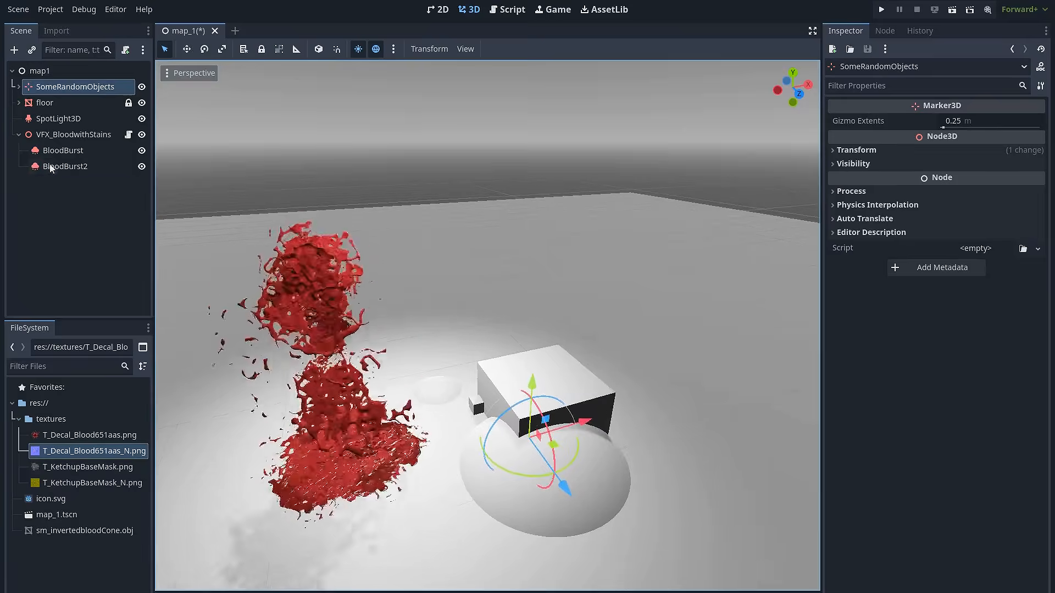
- Move the VFX_BloodwithStains effect back and forth beside the box and sphere to test its stains
{"action": "left_click", "coordinate": [365, 463]}
{"action": "left_click_drag", "start_coordinate": [366, 466], "coordinate": [419, 463]}
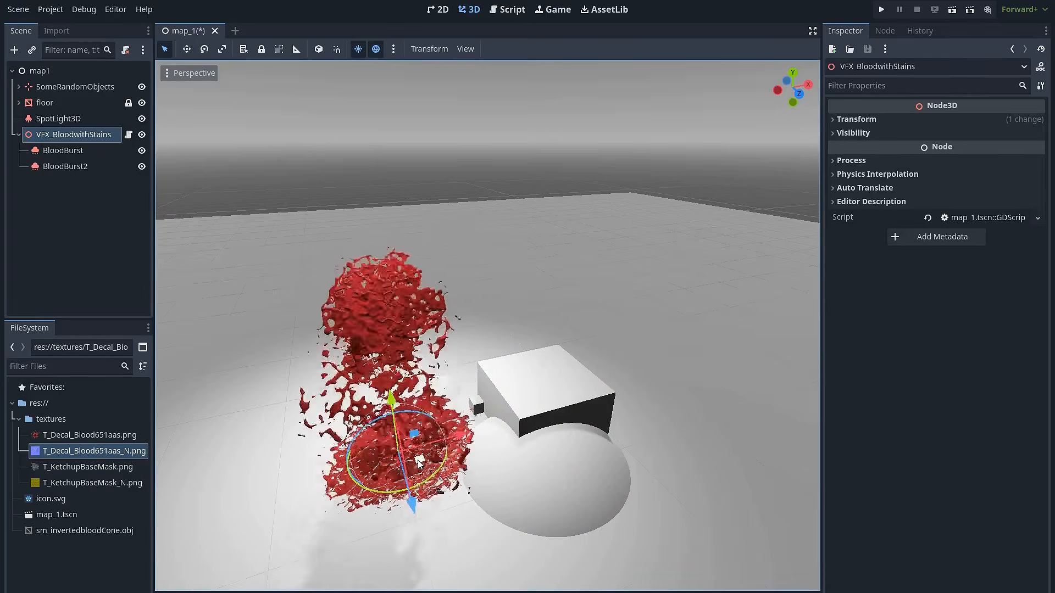
{"action": "left_click_drag", "start_coordinate": [419, 463], "coordinate": [394, 467]}
- Examine from above and at floor level how the flat stains sit relative to the floor and nearby objects
{"action": "middle_click_drag", "start_coordinate": [517, 473], "coordinate": [541, 457], "text": "shift"}
{"action": "scroll", "coordinate": [541, 458], "scroll_direction": "up", "scroll_amount": 3}
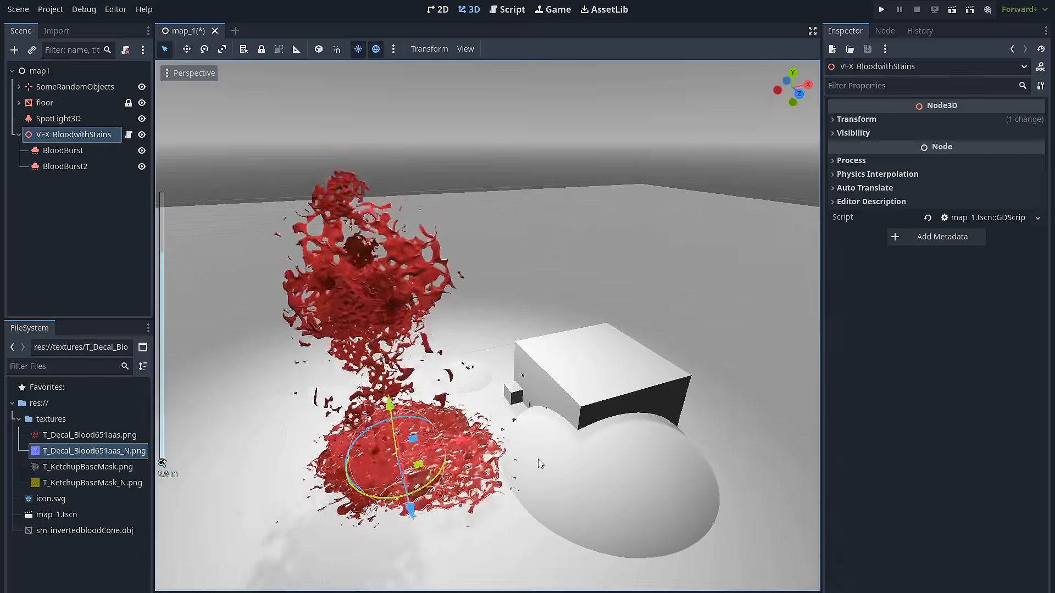
{"action": "scroll", "coordinate": [539, 459], "scroll_direction": "down", "scroll_amount": 3}
{"action": "middle_click_drag", "start_coordinate": [559, 487], "coordinate": [562, 446]}
{"action": "scroll", "coordinate": [528, 375], "scroll_direction": "up", "scroll_amount": 5}
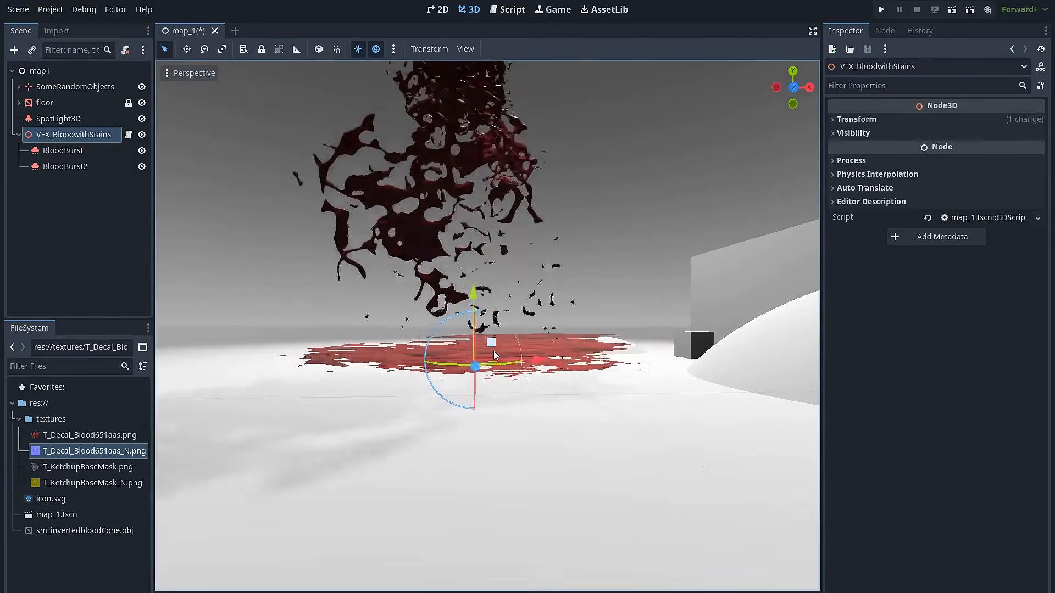
{"action": "middle_click_drag", "start_coordinate": [519, 333], "coordinate": [510, 457]}
{"action": "scroll", "coordinate": [514, 416], "scroll_direction": "down", "scroll_amount": 8}
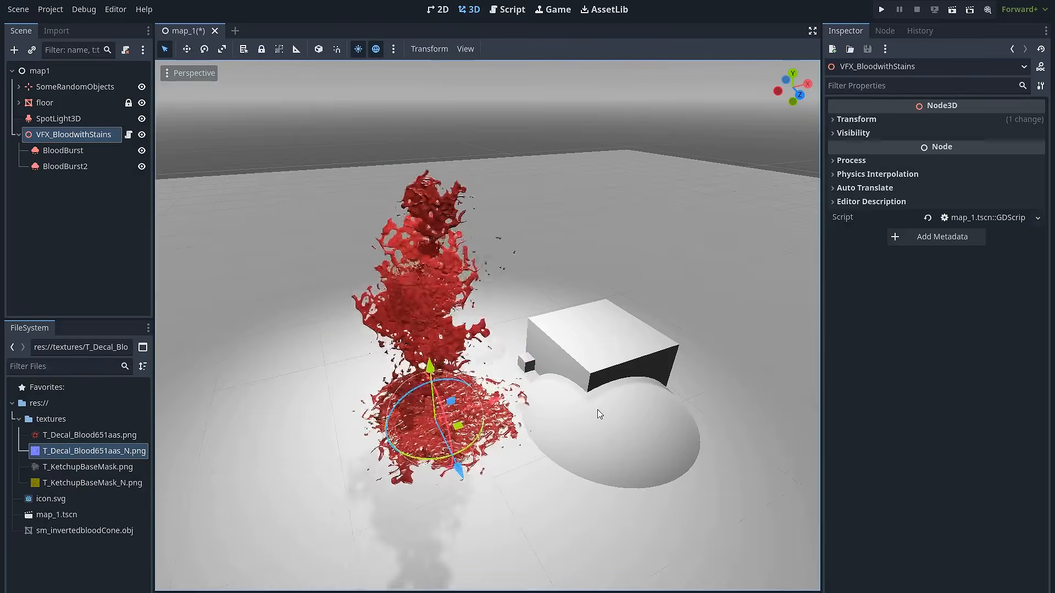
{"action": "left_click", "coordinate": [470, 553]}
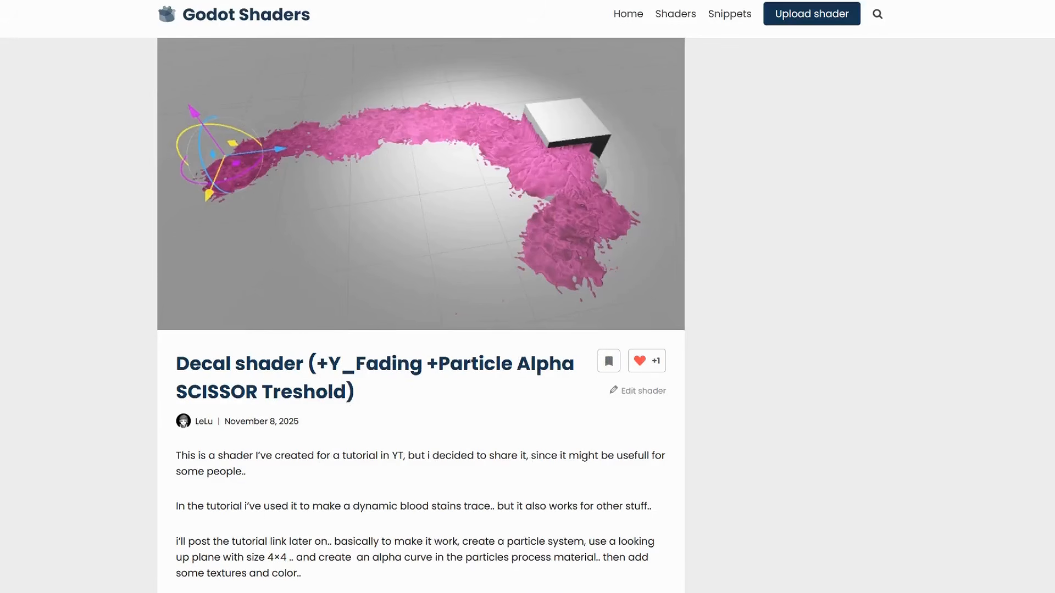
- On the Godot Shaders web page for the Decal shader with Y fading and particle alpha scissor, copy the complete shader code
{"action": "scroll", "coordinate": [421, 308], "scroll_direction": "down", "scroll_amount": 4}
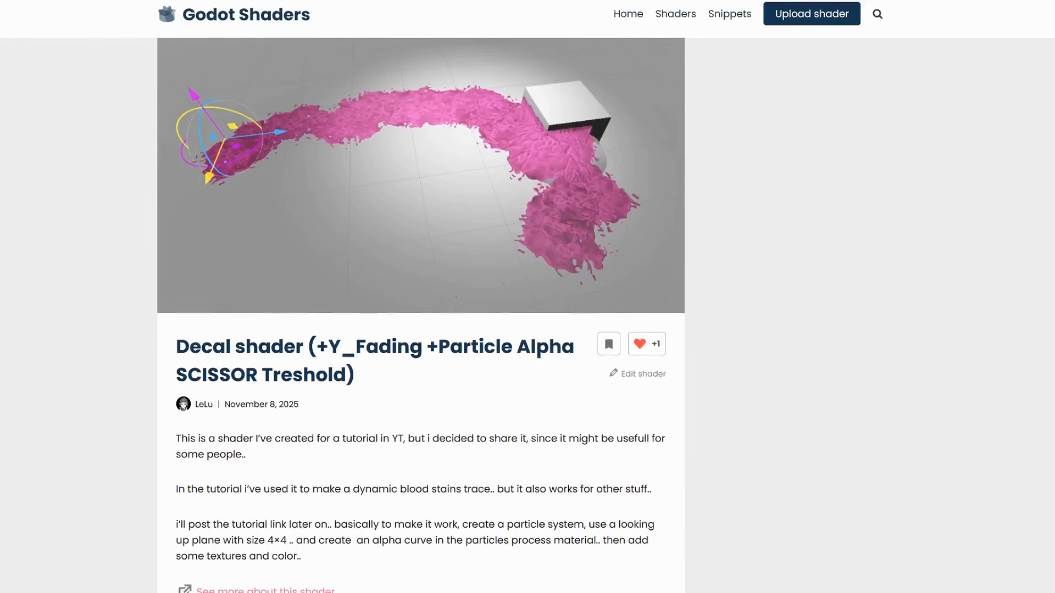
{"action": "scroll", "coordinate": [421, 326], "scroll_direction": "down", "scroll_amount": 6}
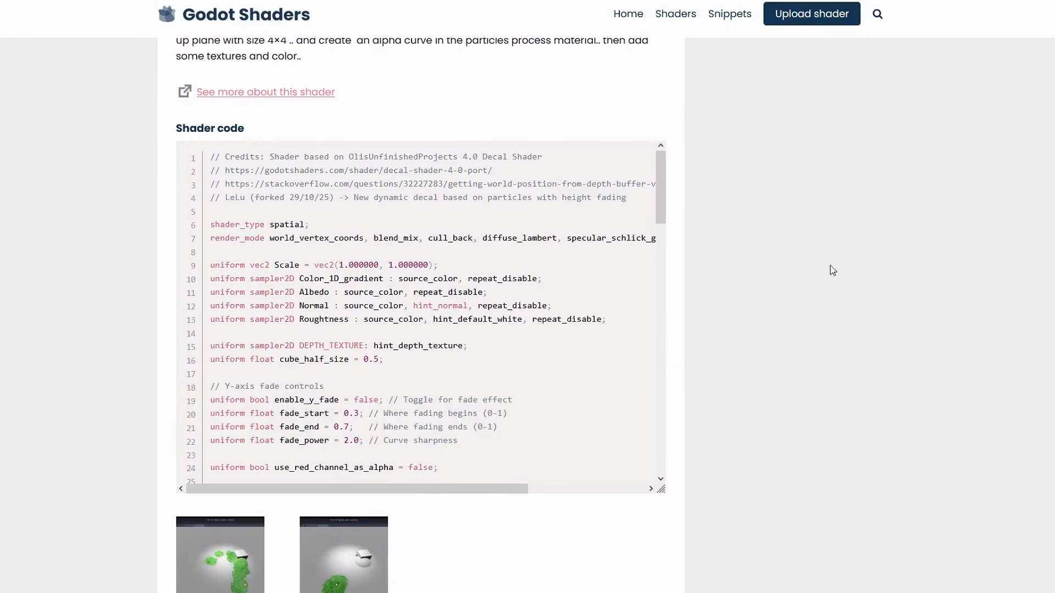
{"action": "mouse_move", "coordinate": [666, 194]}
{"action": "left_mouse_down"}
{"action": "mouse_move", "coordinate": [658, 272]}
{"action": "mouse_move", "coordinate": [661, 188]}
{"action": "left_mouse_up"}
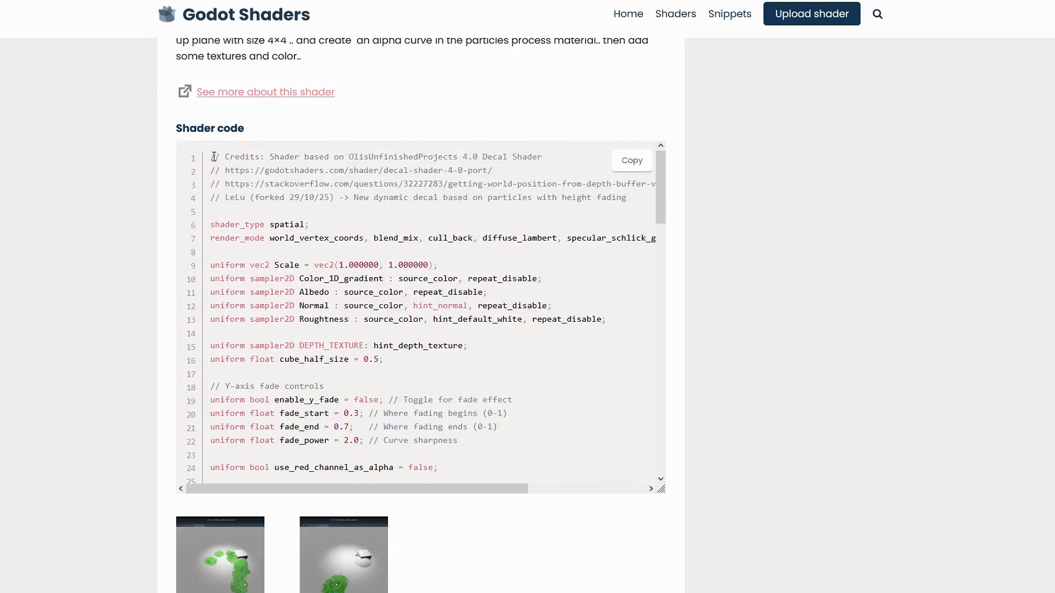
{"action": "scroll", "coordinate": [489, 439], "scroll_direction": "down", "scroll_amount": 20}
{"action": "left_click_drag", "start_coordinate": [483, 432], "coordinate": [585, 255]}
{"action": "left_click_drag", "start_coordinate": [648, 224], "coordinate": [215, 94]}
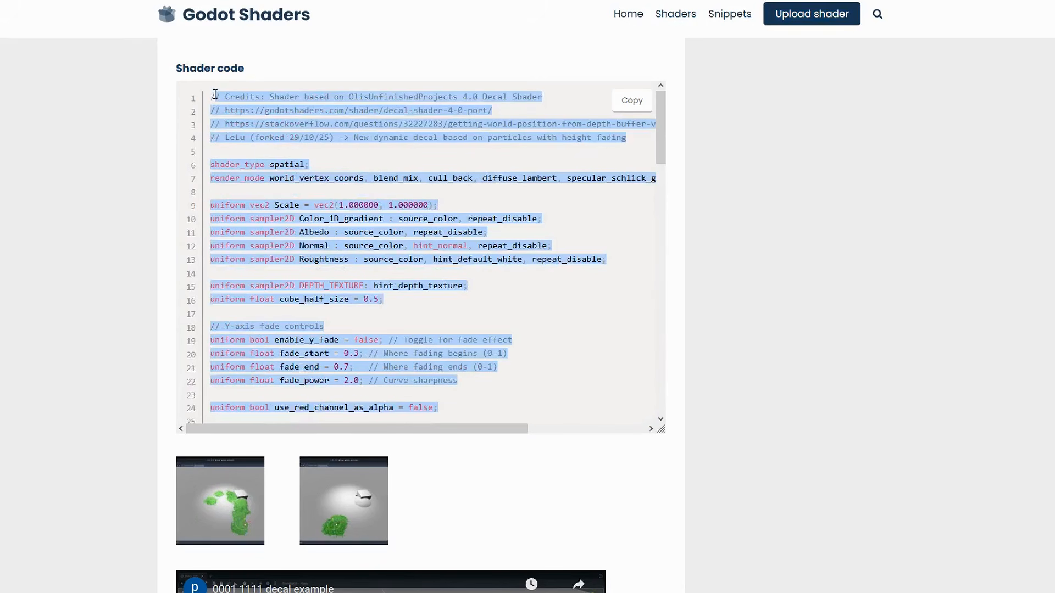
{"action": "scroll", "coordinate": [758, 259], "scroll_direction": "up", "scroll_amount": 1}
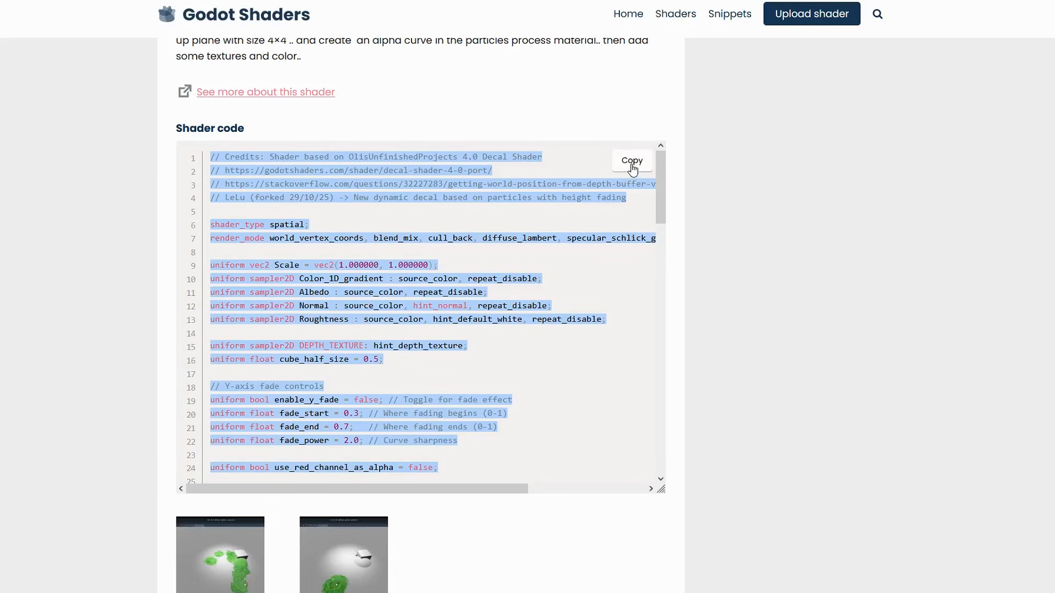
{"action": "left_click", "coordinate": [632, 161]}
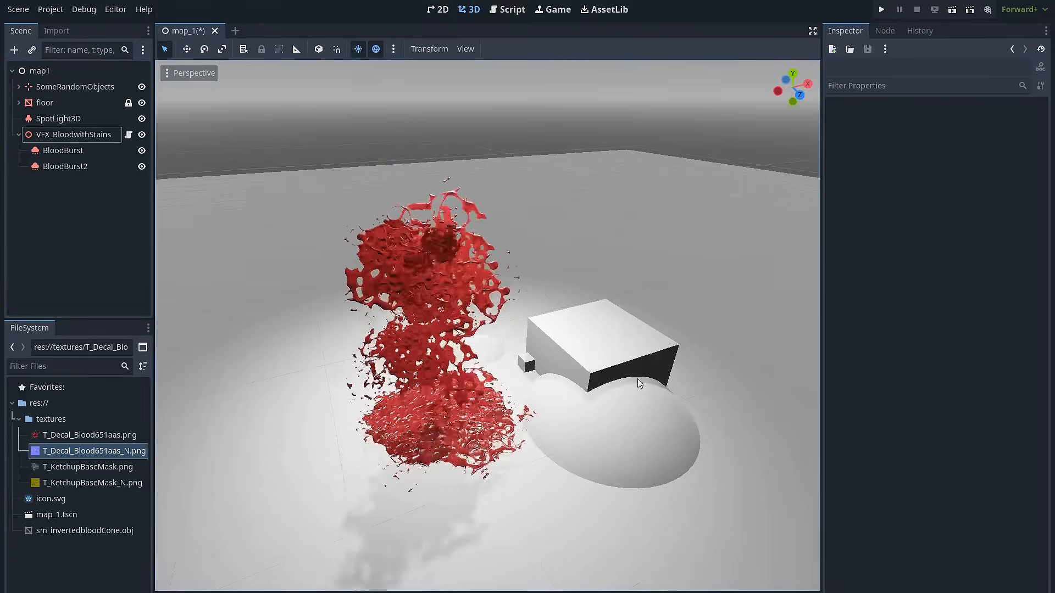
- Collapse the textures folder and create a new folder named shaders in the project root res://
{"action": "left_click", "coordinate": [20, 420]}
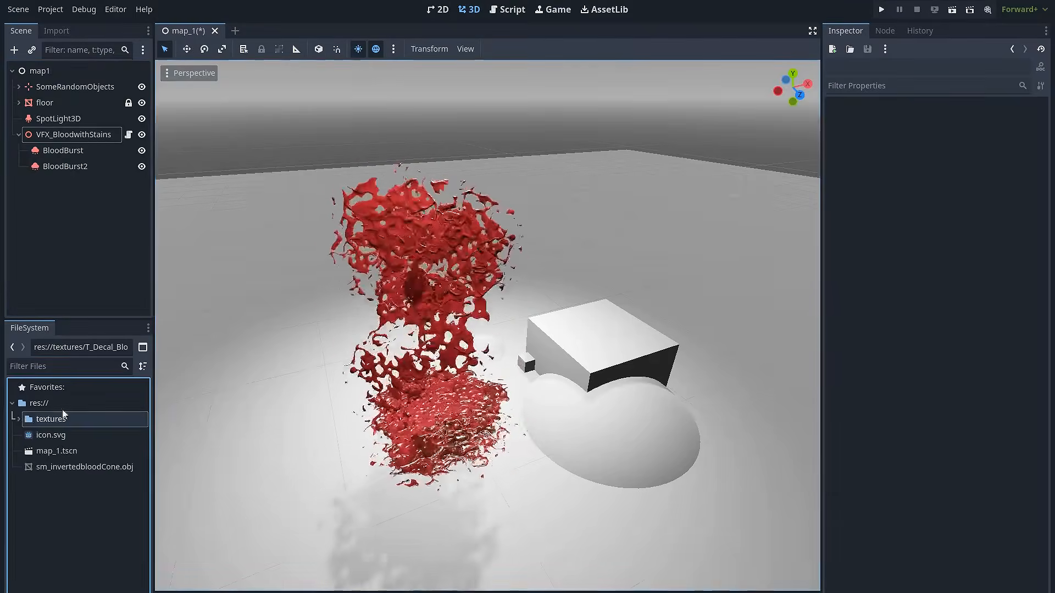
{"action": "left_click", "coordinate": [104, 508]}
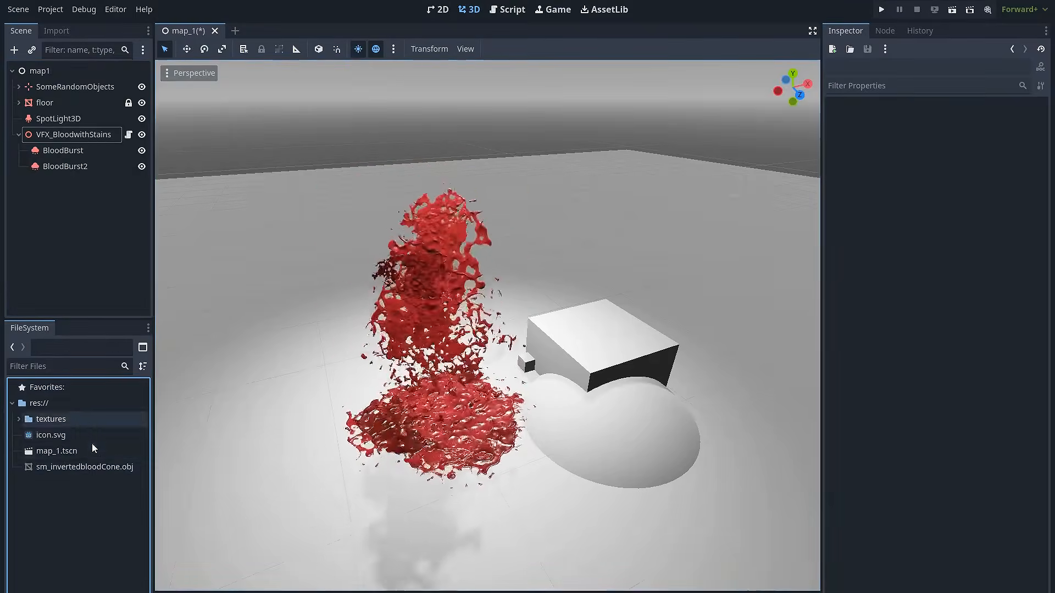
{"action": "right_click", "coordinate": [82, 502]}
{"action": "left_click", "coordinate": [110, 507]}
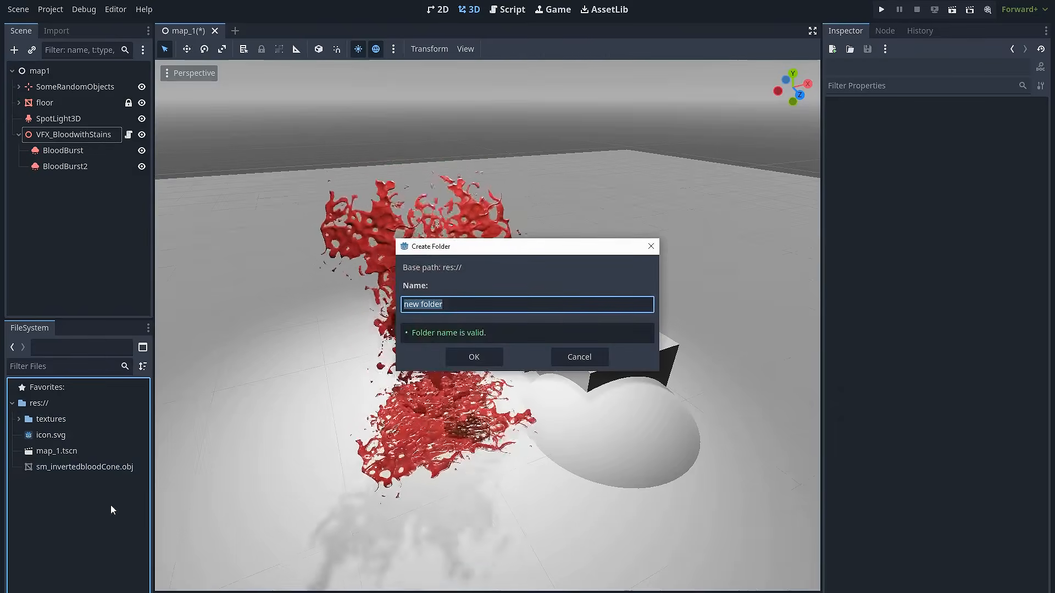
{"action": "type", "text": "shaders"}
{"action": "left_click", "coordinate": [491, 356]}
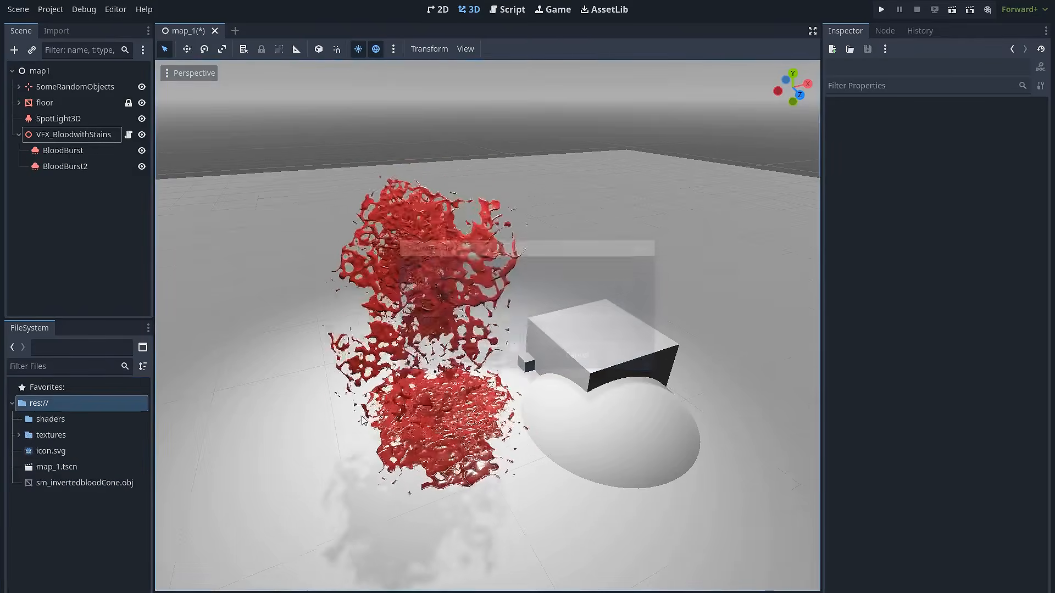
- Create a spatial Shader resource named s_fake_decal_p.gdshader inside the shaders folder
{"action": "left_click", "coordinate": [64, 417]}
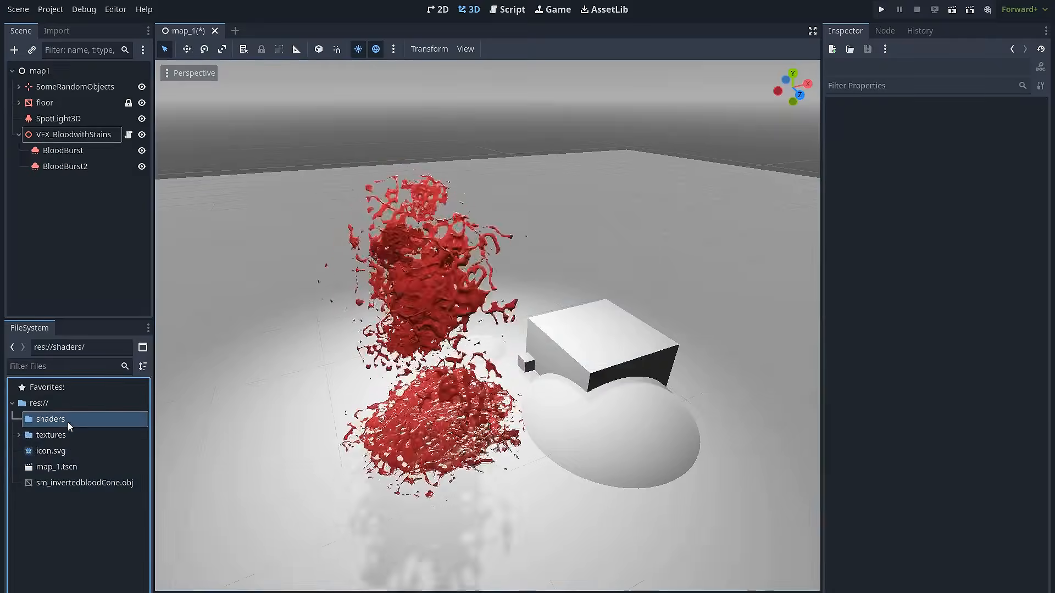
{"action": "right_click", "coordinate": [67, 421]}
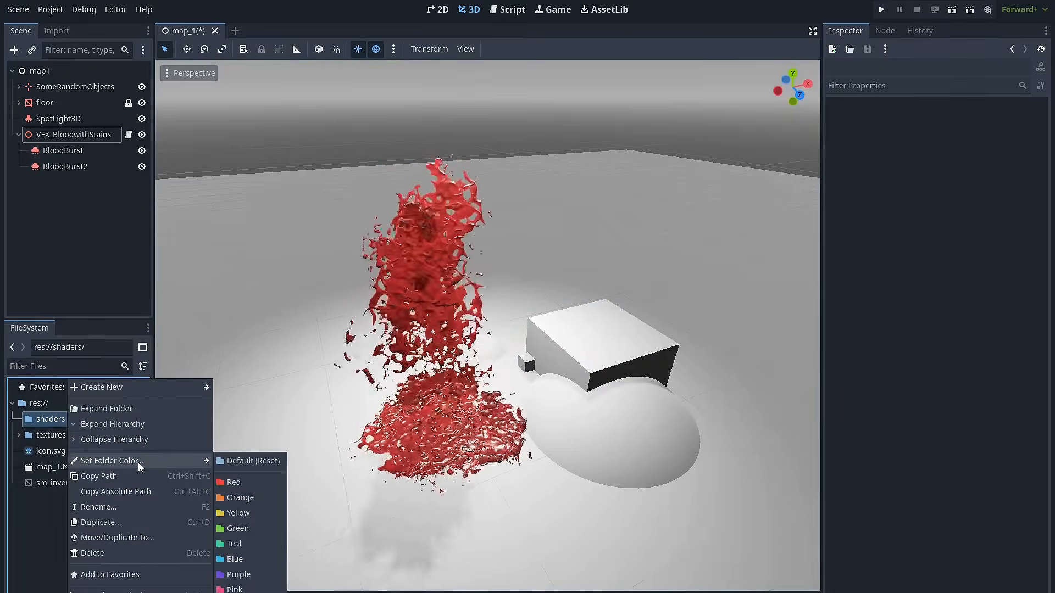
{"action": "mouse_move", "coordinate": [140, 386]}
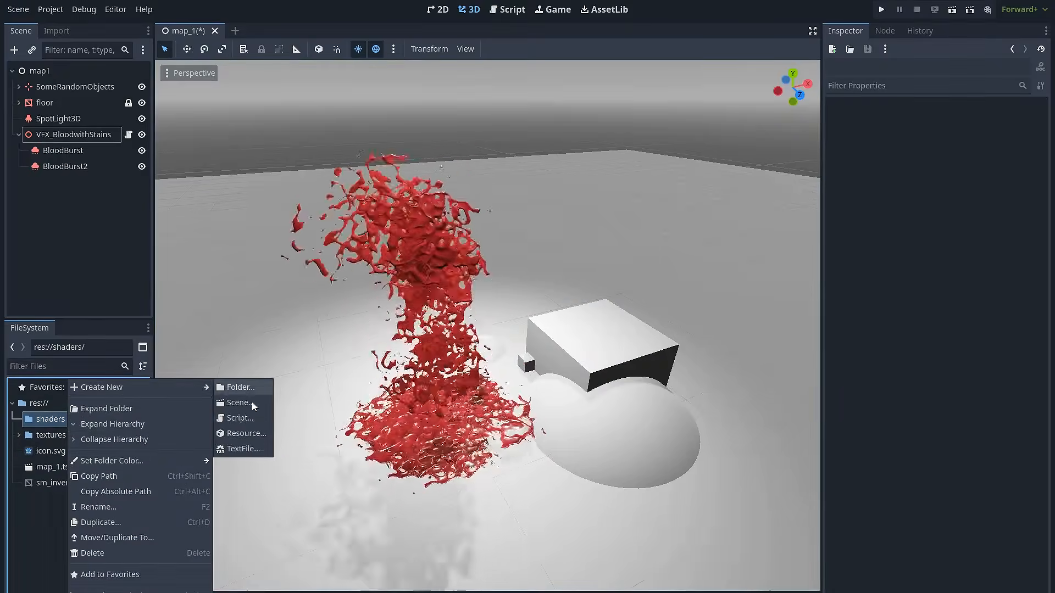
{"action": "left_click", "coordinate": [247, 435]}
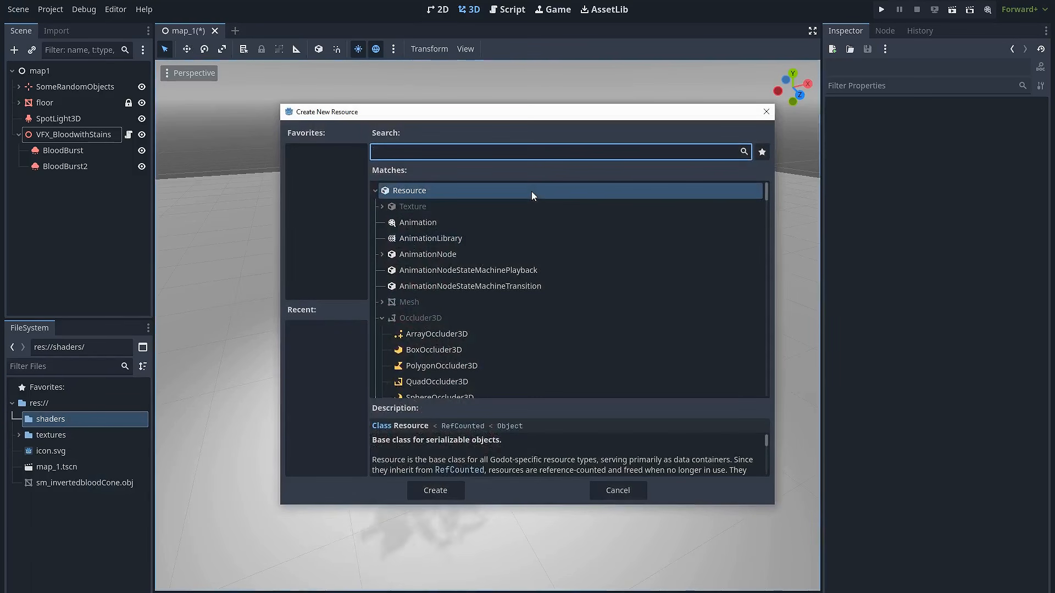
{"action": "type", "text": "shade"}
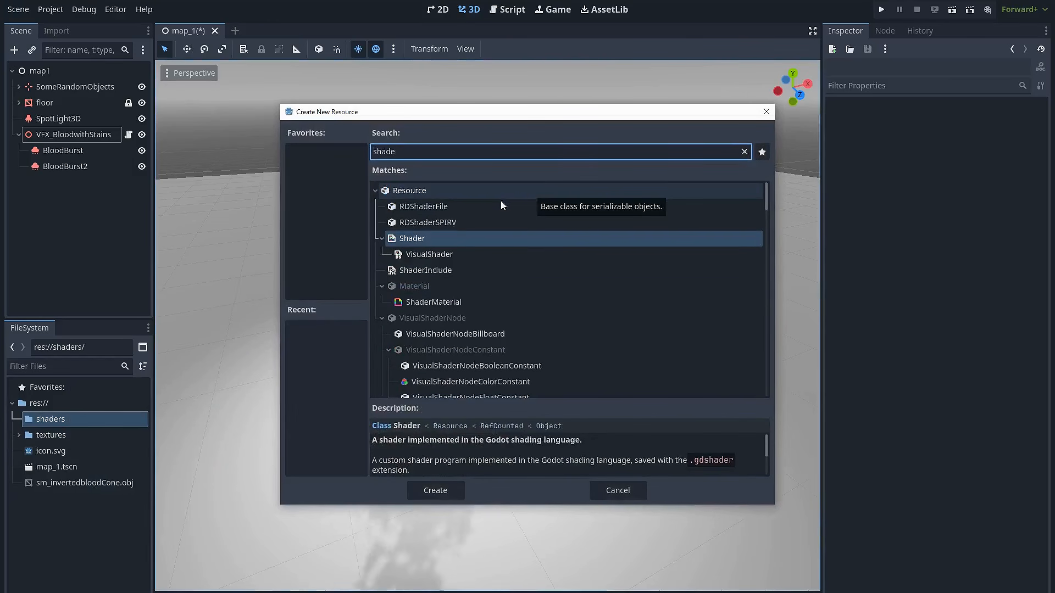
{"action": "double_click", "coordinate": [429, 242]}
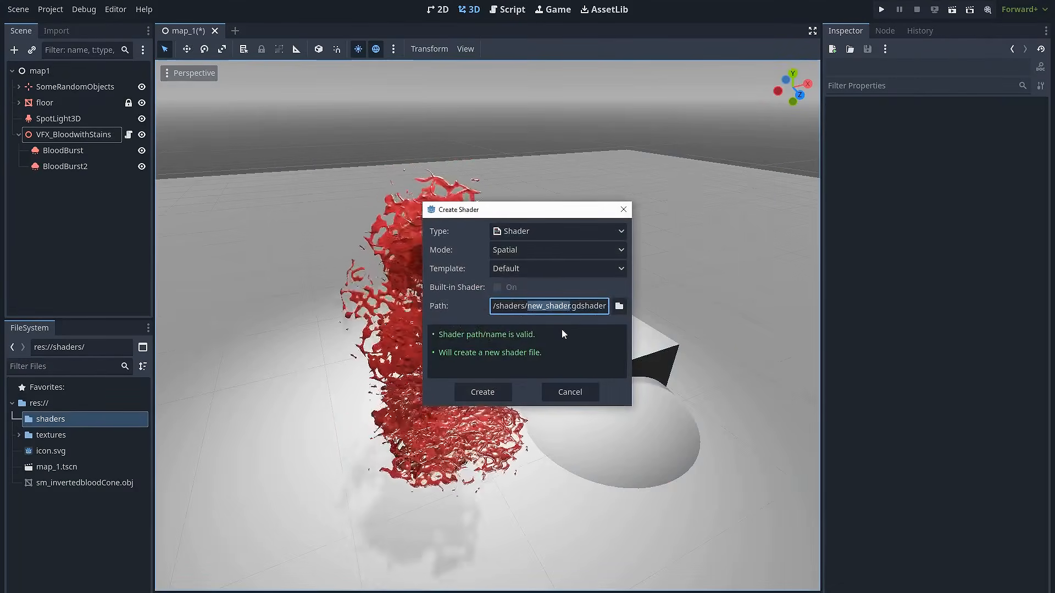
{"action": "type", "text": "s_"}
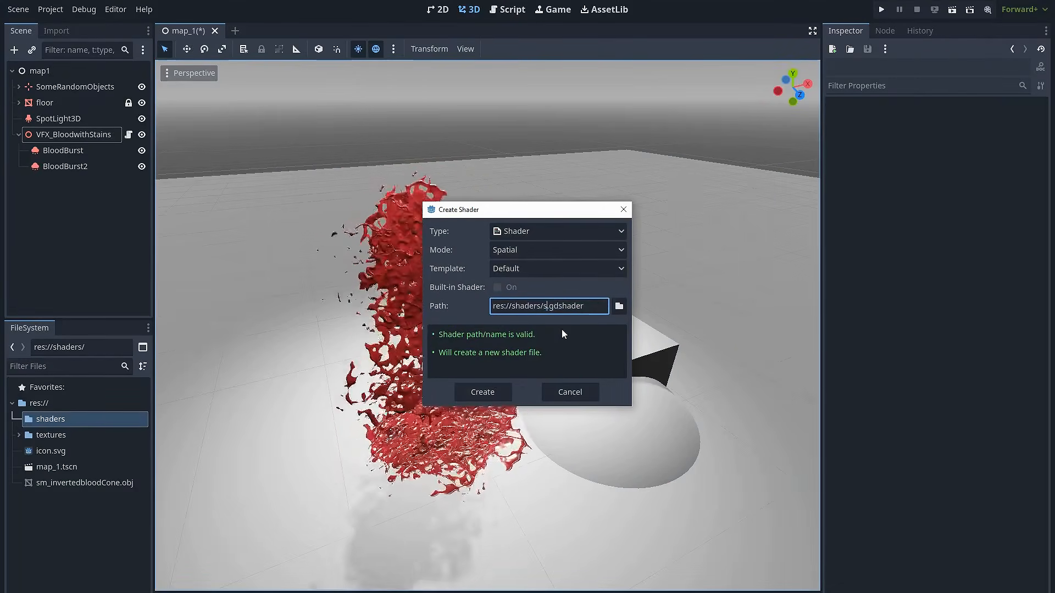
{"action": "type", "text": "fake_de"}
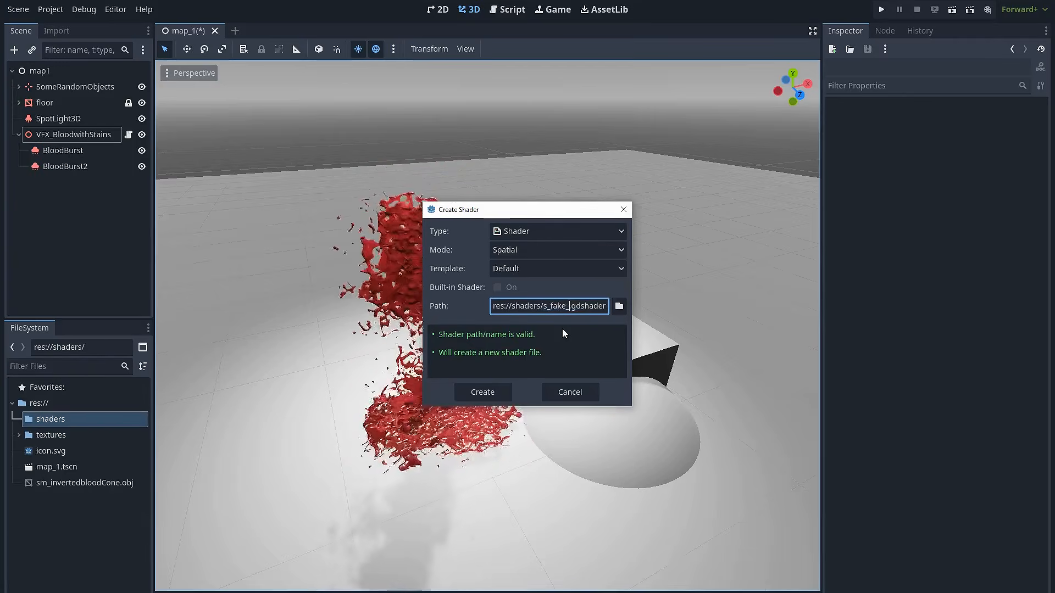
{"action": "type", "text": "cal_p"}
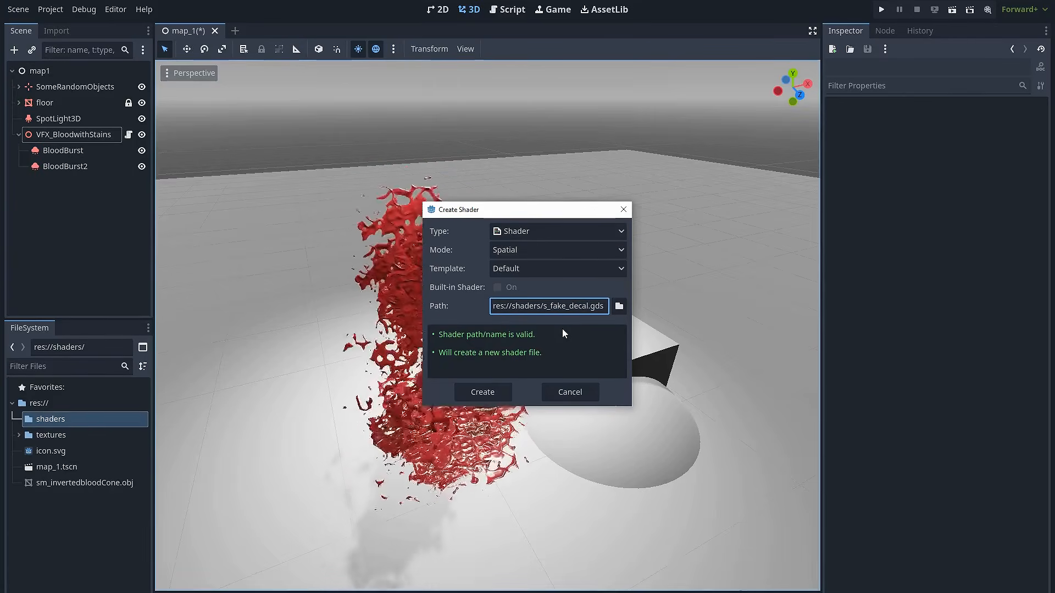
{"action": "left_click", "coordinate": [499, 394]}
- Replace the template code in s_fake_decal_p.gdshader with the copied decal shader code, look it over and close the shader editor
{"action": "left_click_drag", "start_coordinate": [426, 413], "coordinate": [426, 254]}
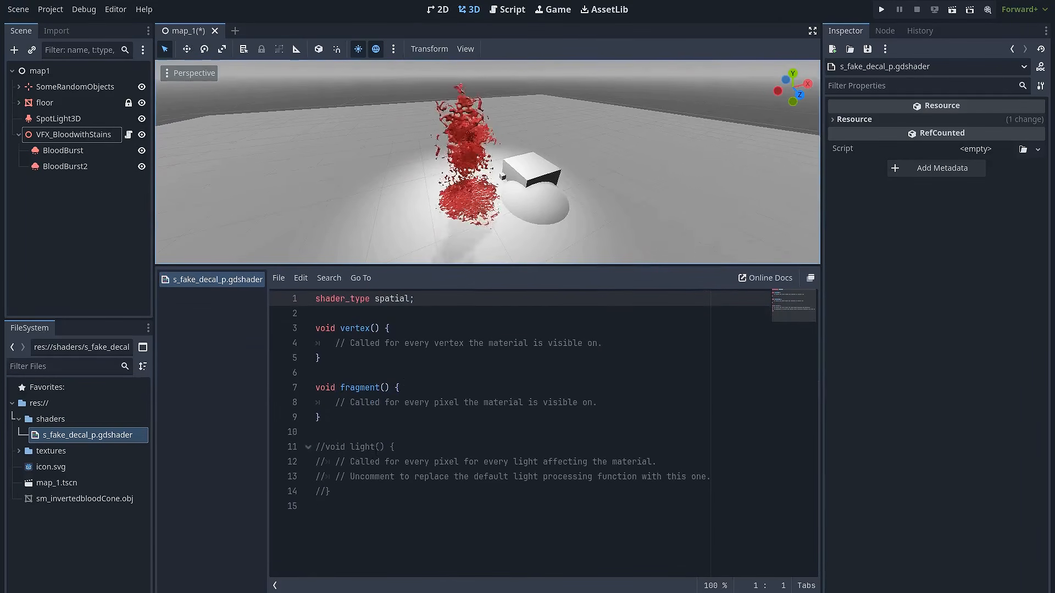
{"action": "left_click_drag", "start_coordinate": [370, 508], "coordinate": [257, 290]}
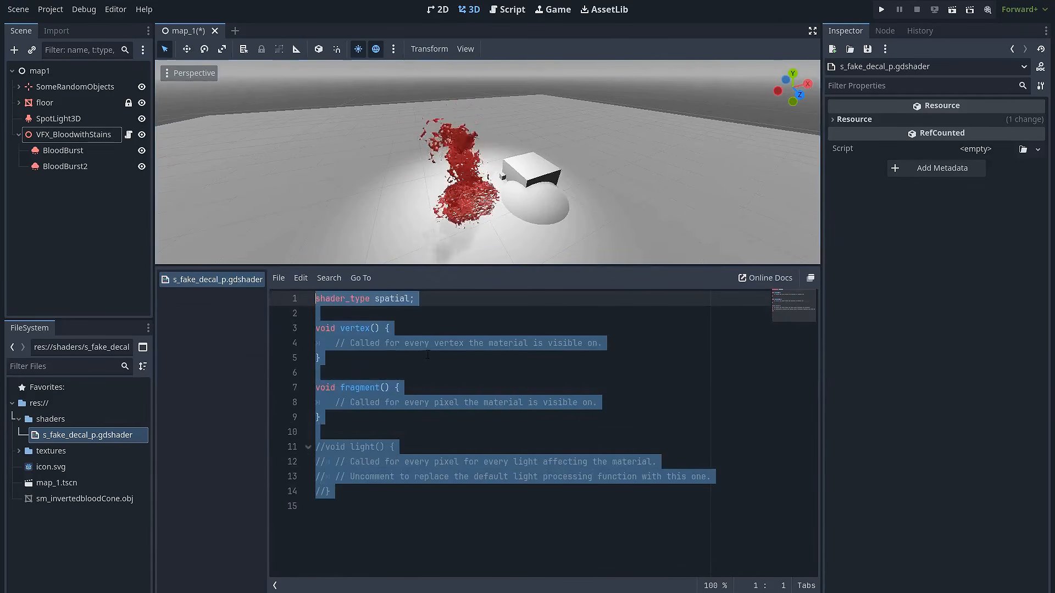
{"action": "key", "text": "BackSpace"}
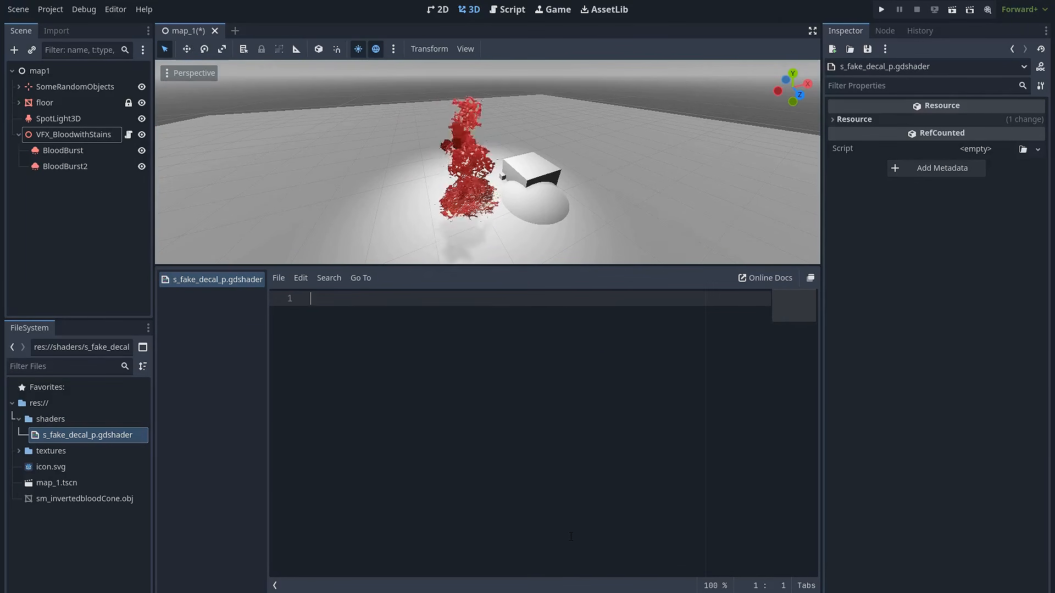
{"action": "right_click", "coordinate": [348, 299]}
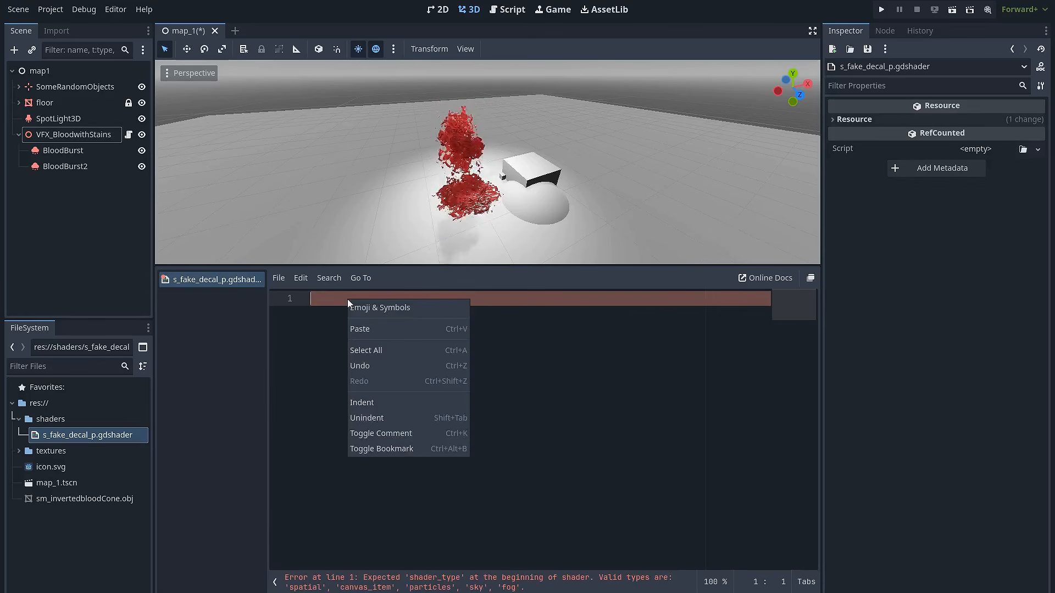
{"action": "left_click", "coordinate": [369, 328]}
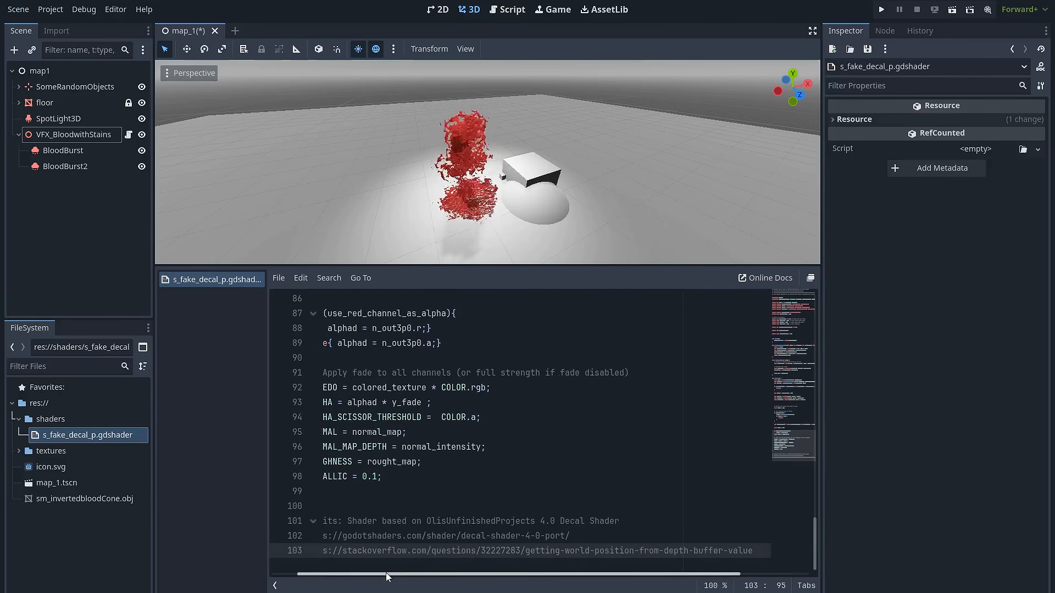
{"action": "left_click_drag", "start_coordinate": [385, 574], "coordinate": [275, 561]}
{"action": "scroll", "coordinate": [355, 559], "scroll_direction": "up", "scroll_amount": 5}
{"action": "left_click", "coordinate": [355, 559]}
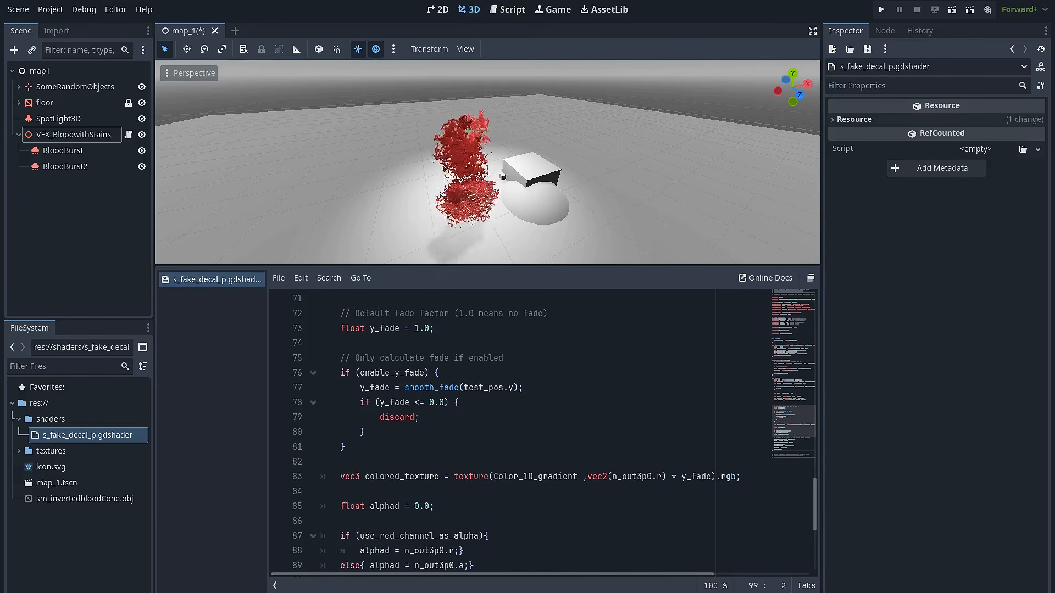
{"action": "left_click", "coordinate": [379, 592]}
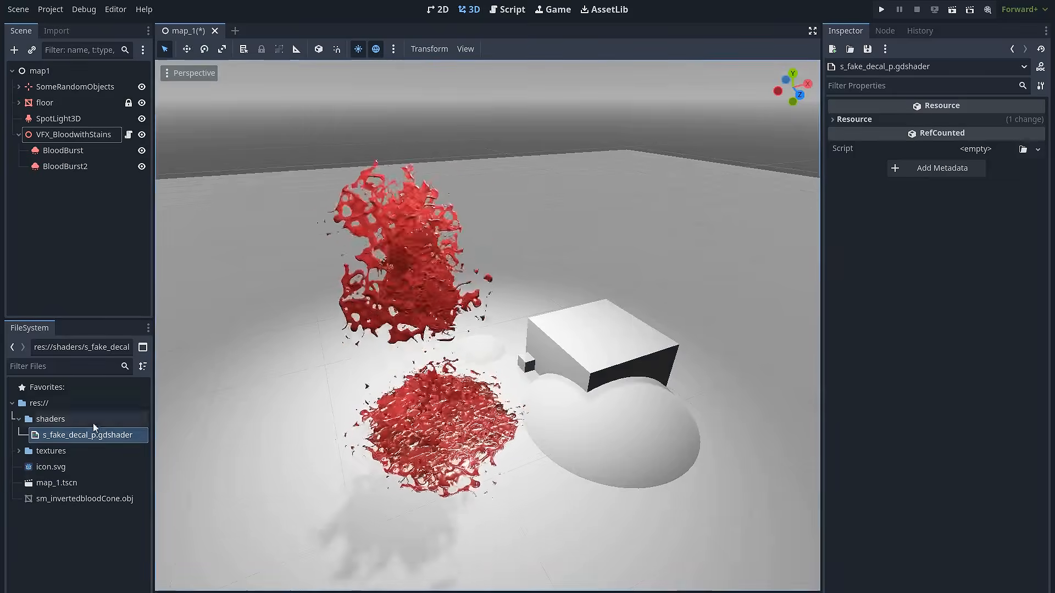
- Replace BloodBurst2's material override with a new ShaderMaterial that uses the s_fake_decal_p.gdshader shader
{"action": "left_click_drag", "start_coordinate": [94, 443], "coordinate": [87, 167]}
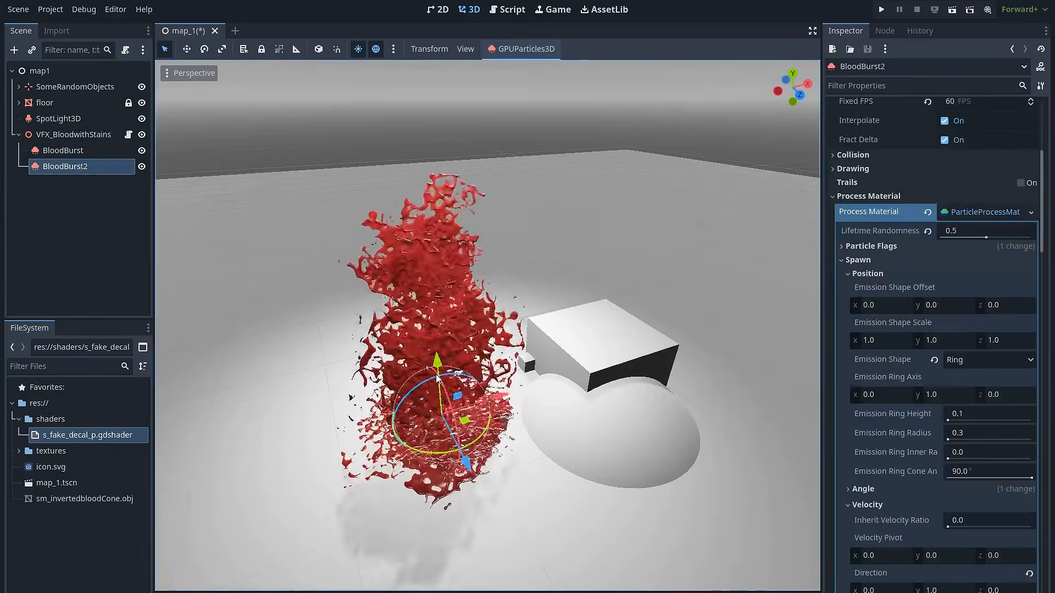
{"action": "left_click_drag", "start_coordinate": [440, 379], "coordinate": [312, 413]}
{"action": "key", "text": "ctrl+z"}
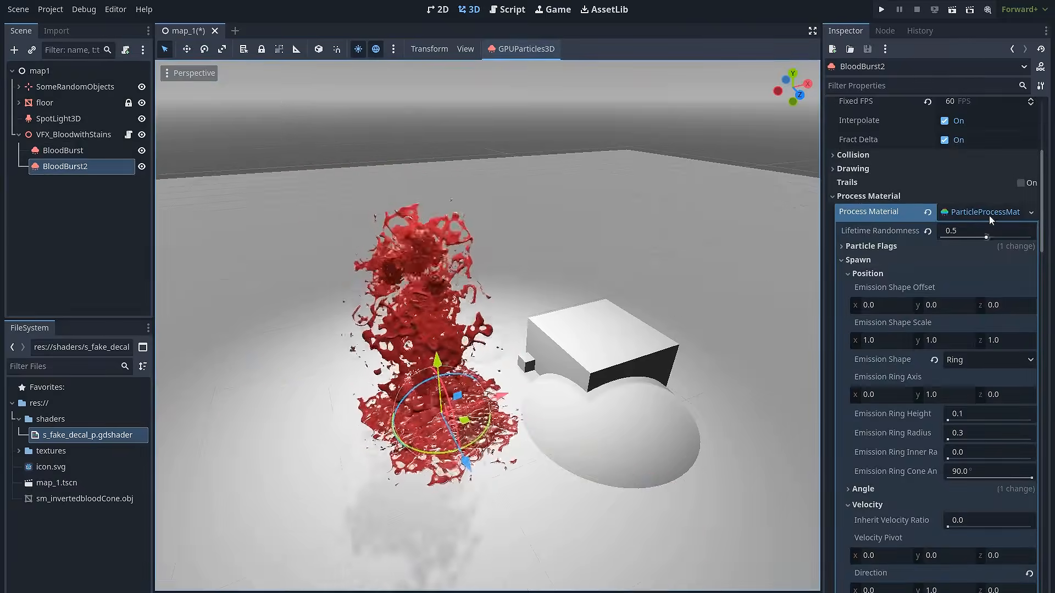
{"action": "scroll", "coordinate": [936, 210], "scroll_direction": "down", "scroll_amount": 20}
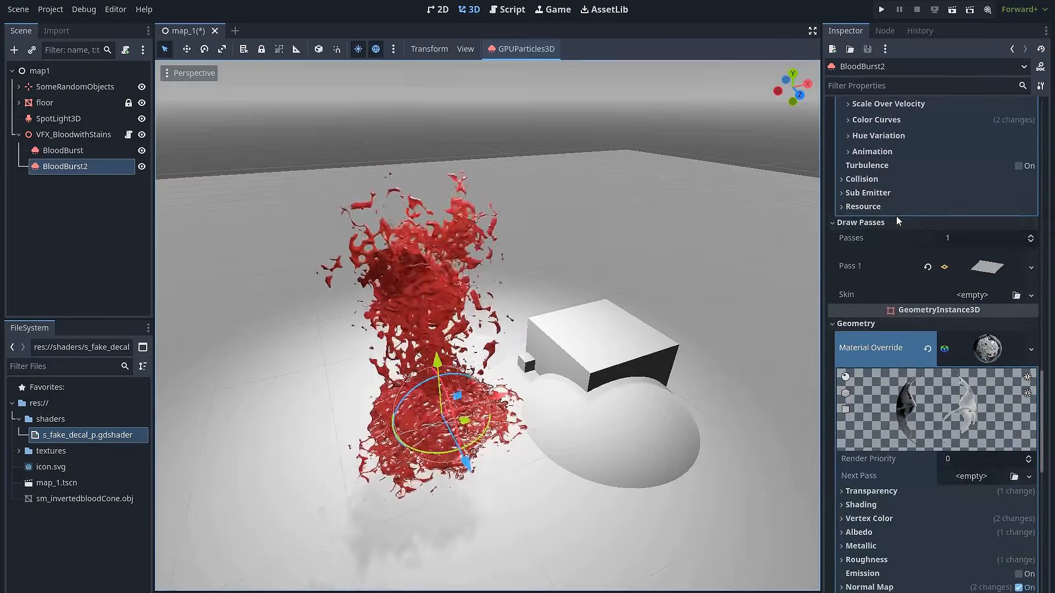
{"action": "scroll", "coordinate": [897, 218], "scroll_direction": "down", "scroll_amount": 3}
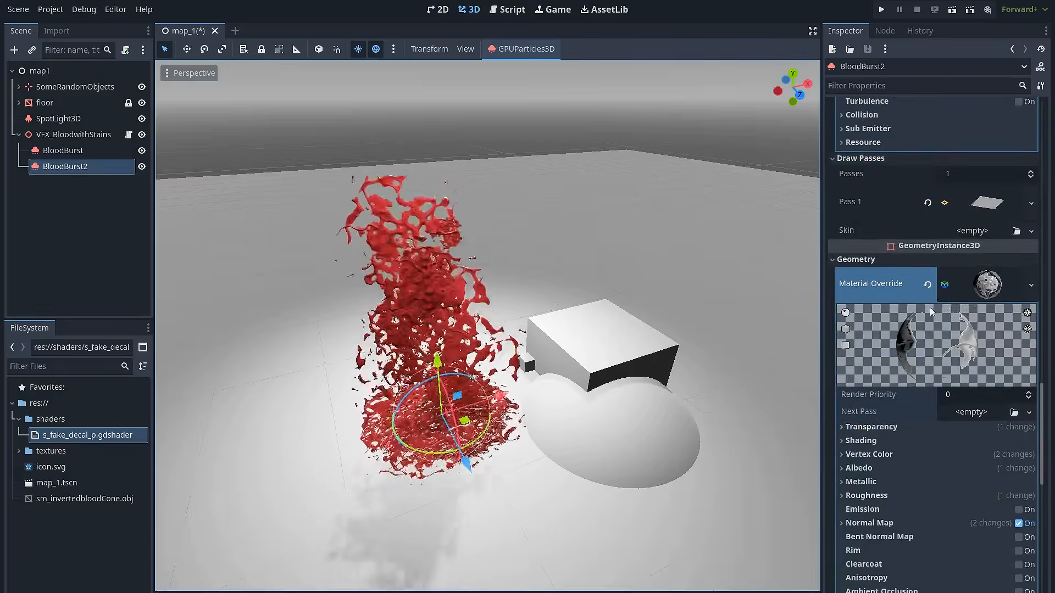
{"action": "left_click", "coordinate": [928, 284]}
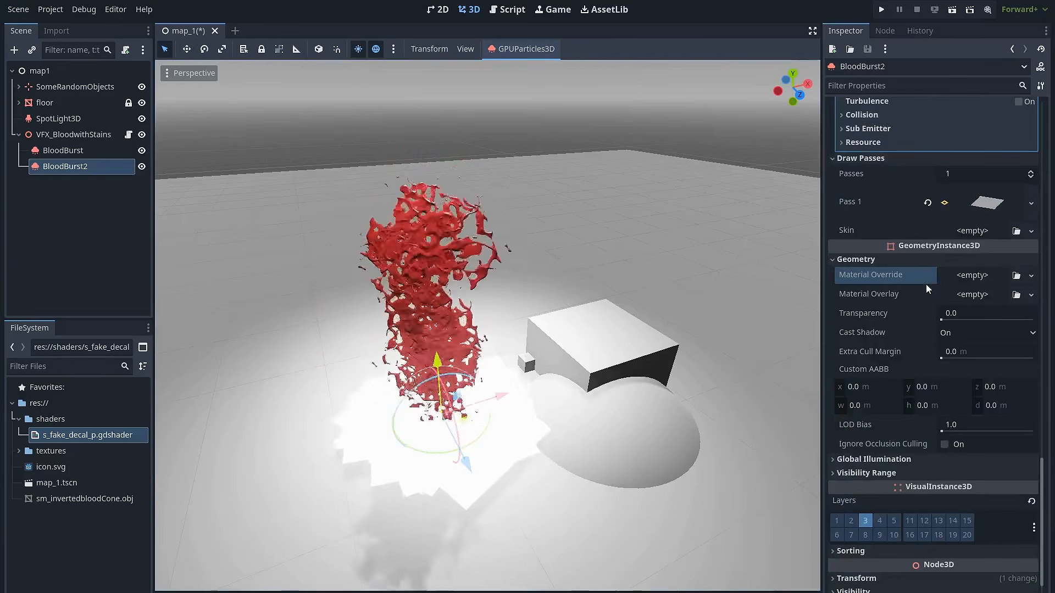
{"action": "left_click", "coordinate": [1031, 275]}
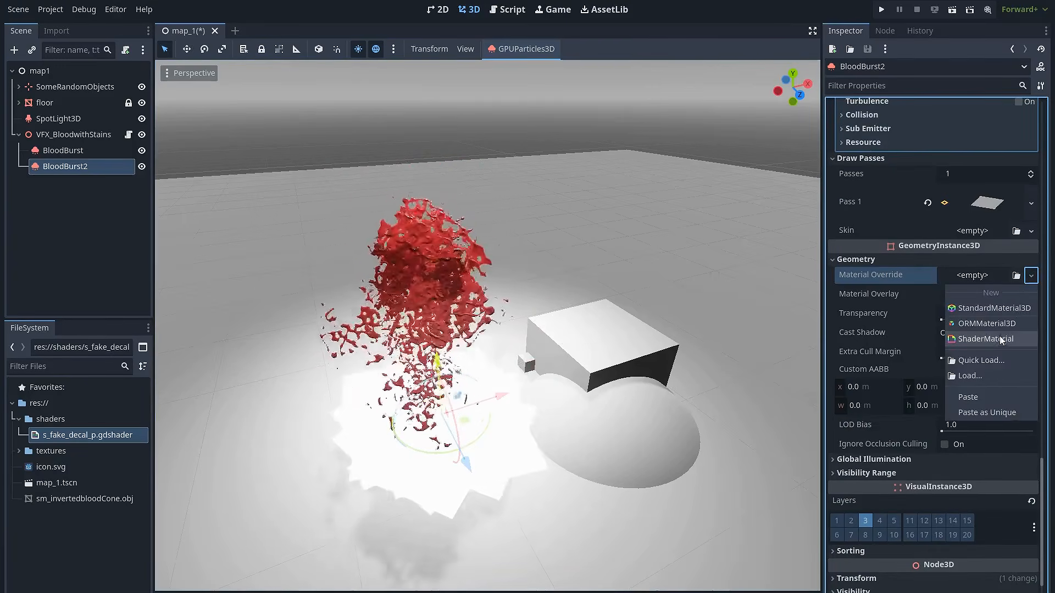
{"action": "left_click", "coordinate": [983, 340]}
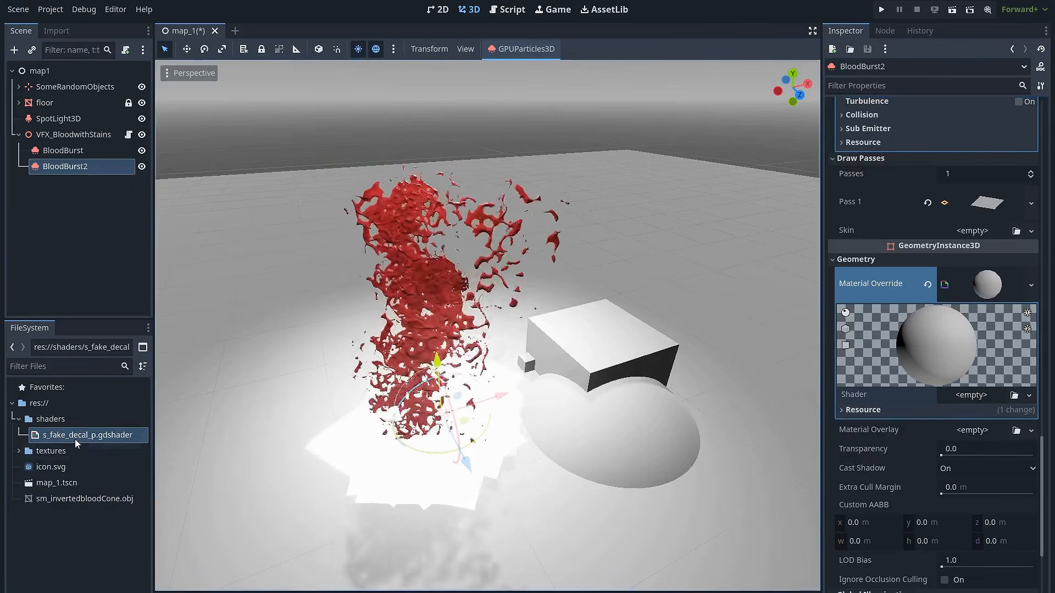
{"action": "left_click_drag", "start_coordinate": [83, 435], "coordinate": [964, 377]}
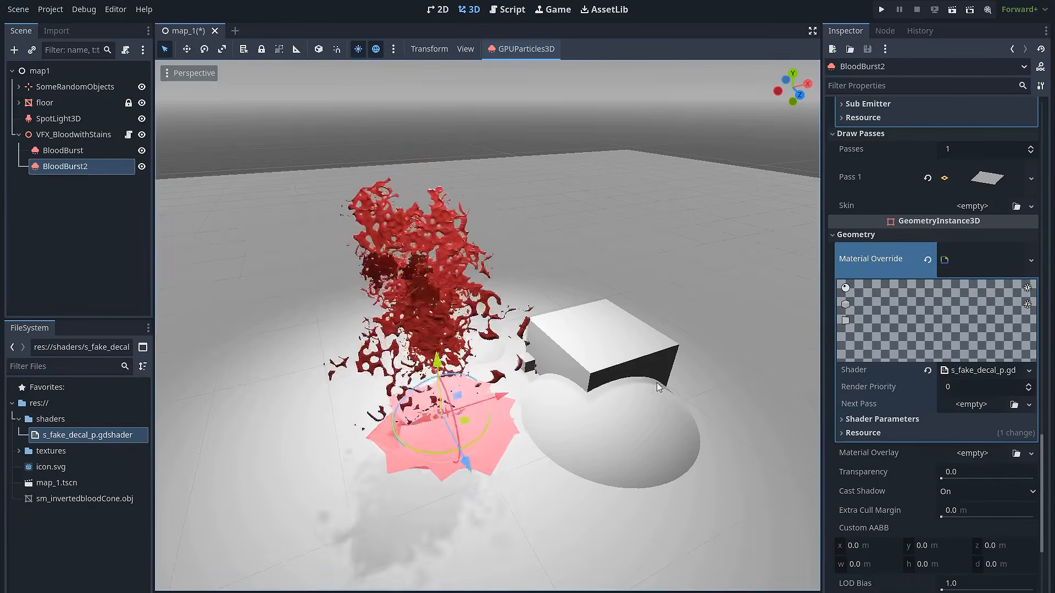
- In BloodBurst2's shader parameters, assign T_KetchupBaseMask.png as Albedo and T_KetchupBaseMask_N.png as Normal
{"action": "left_click", "coordinate": [860, 419]}
{"action": "scroll", "coordinate": [954, 383], "scroll_direction": "down", "scroll_amount": 3}
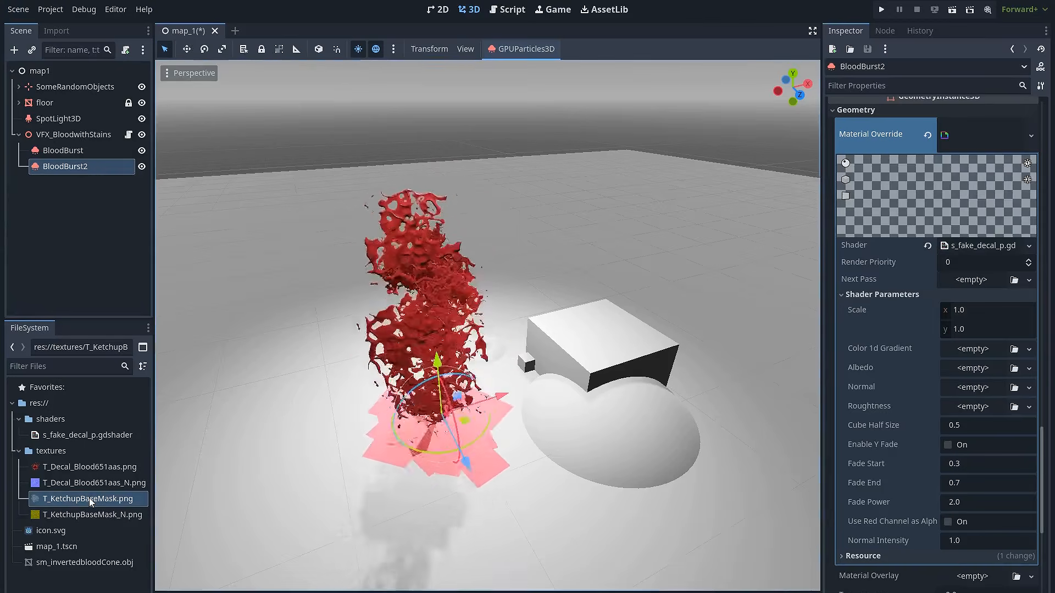
{"action": "left_click_drag", "start_coordinate": [91, 502], "coordinate": [1040, 425]}
{"action": "left_click_drag", "start_coordinate": [985, 367], "coordinate": [981, 365]}
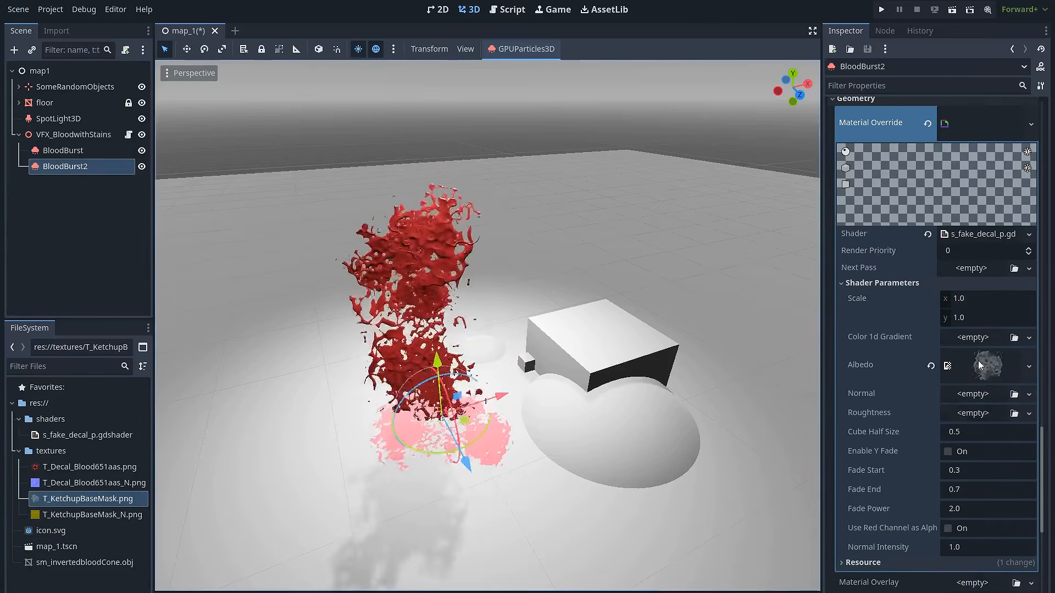
{"action": "left_click_drag", "start_coordinate": [65, 519], "coordinate": [973, 383]}
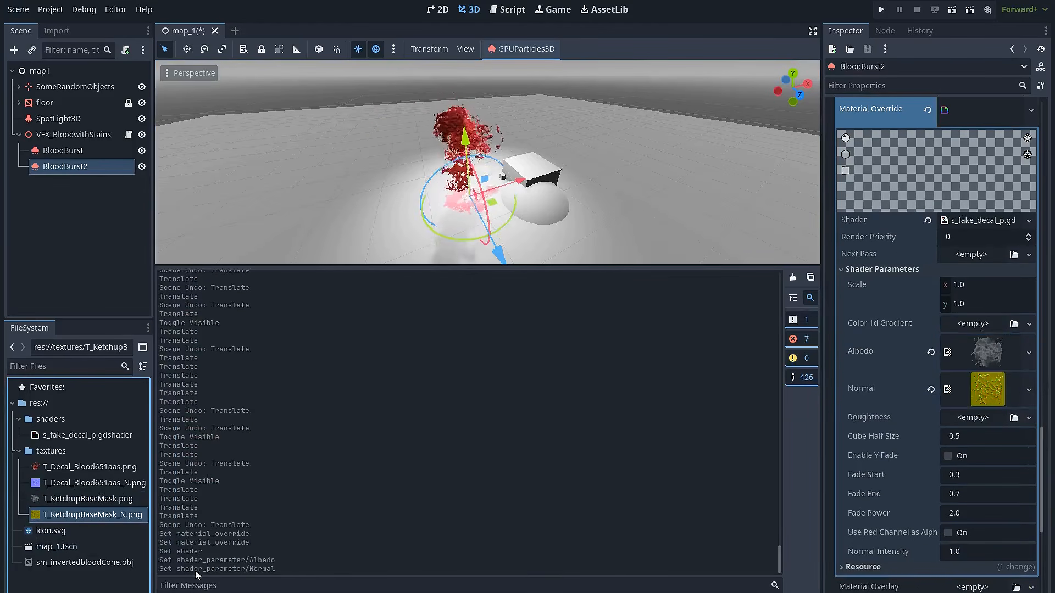
{"action": "left_click", "coordinate": [176, 592]}
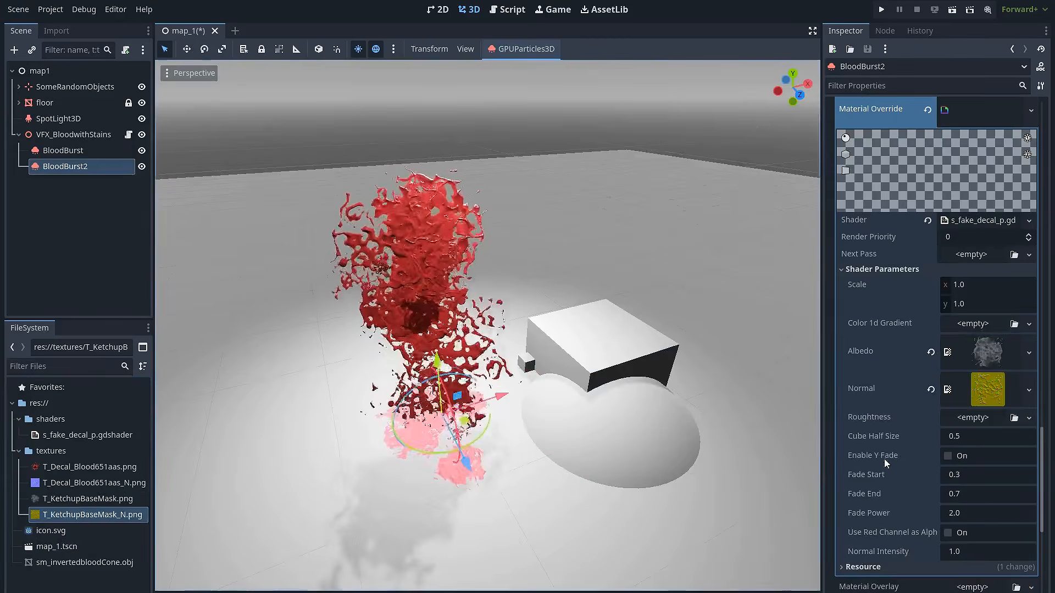
- Assign a new GradientTexture1D as the decal material's Roughness and colour its gradient a uniform near-black, hex 1c1c1c
{"action": "left_click", "coordinate": [986, 418]}
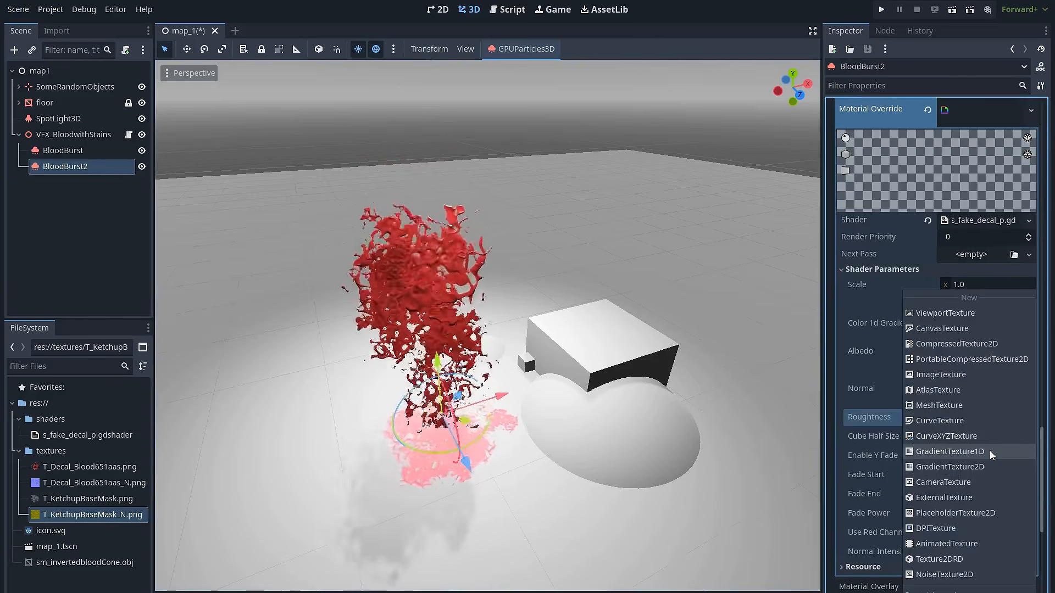
{"action": "left_click", "coordinate": [990, 451]}
{"action": "left_click", "coordinate": [982, 416]}
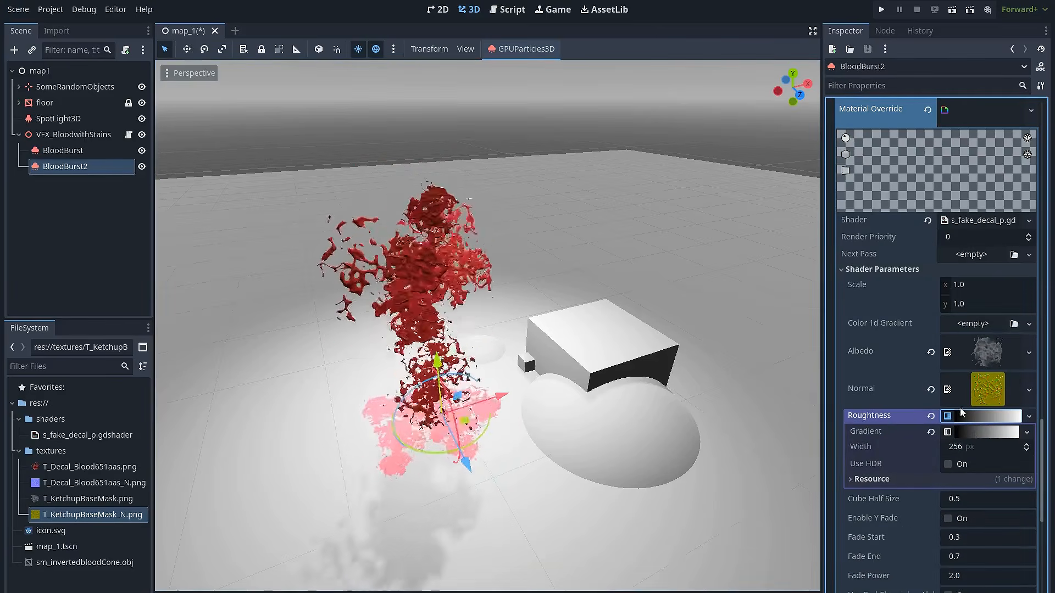
{"action": "left_click", "coordinate": [974, 432]}
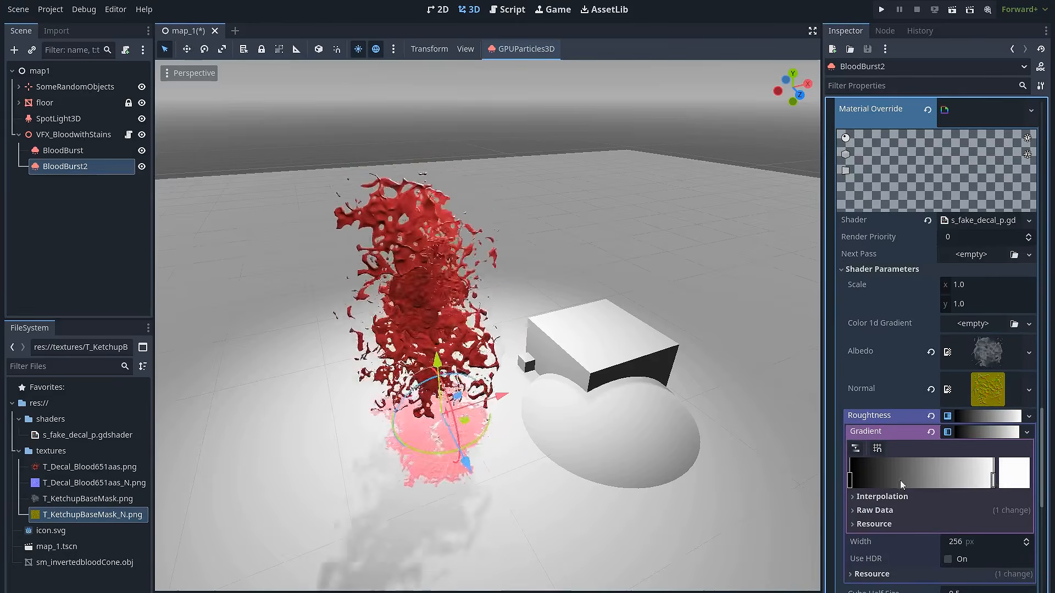
{"action": "left_click", "coordinate": [1017, 474]}
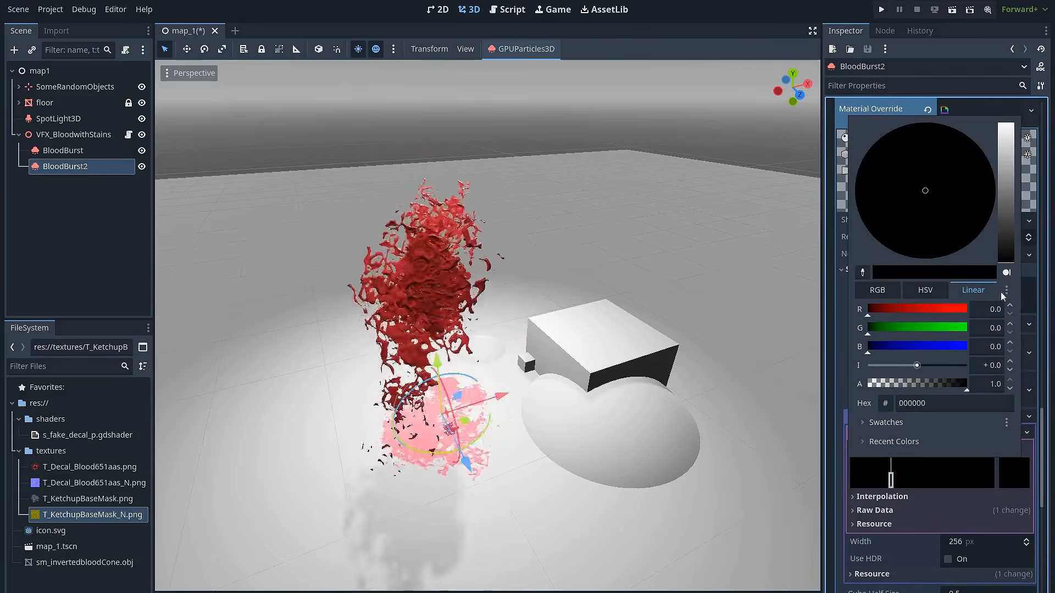
{"action": "left_click_drag", "start_coordinate": [1009, 264], "coordinate": [1006, 249]}
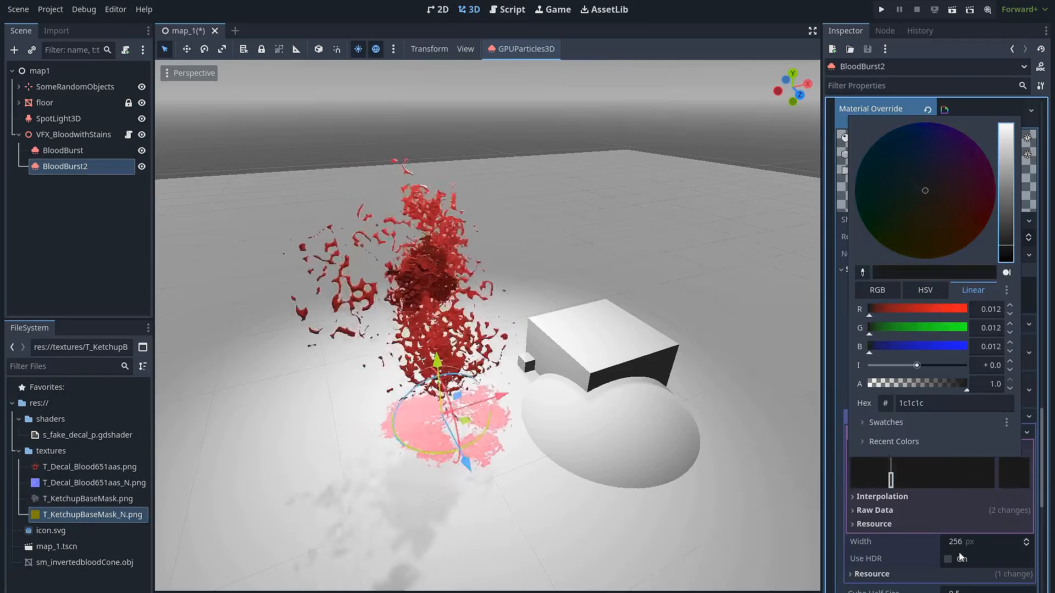
{"action": "left_click", "coordinate": [960, 558]}
{"action": "left_click", "coordinate": [992, 415]}
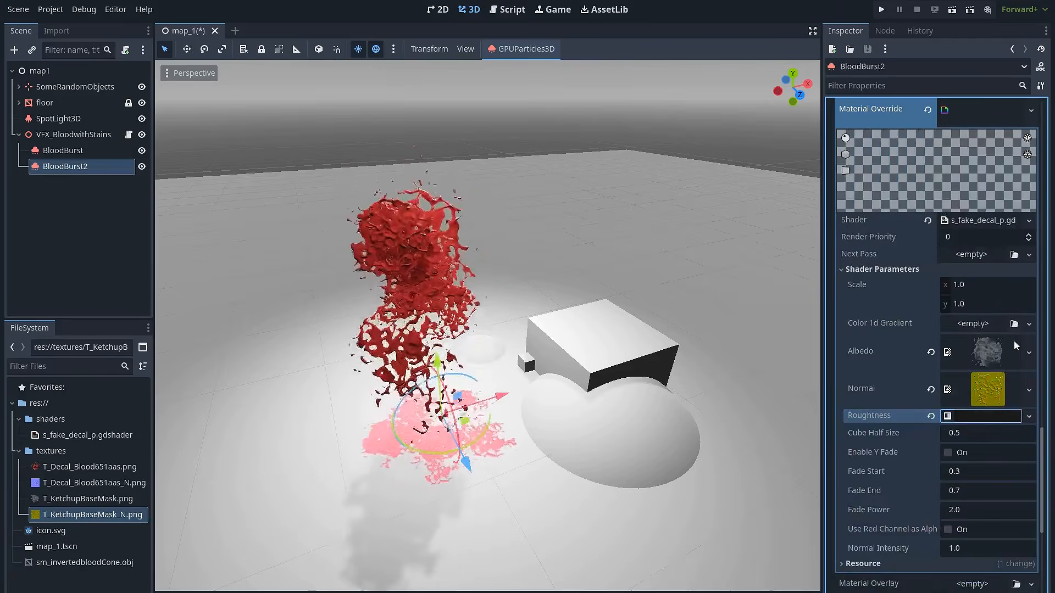
- Assign a new GradientTexture1D to the Color 1d Gradient shader parameter and open its gradient for editing
{"action": "left_click", "coordinate": [971, 326]}
{"action": "left_click", "coordinate": [971, 448]}
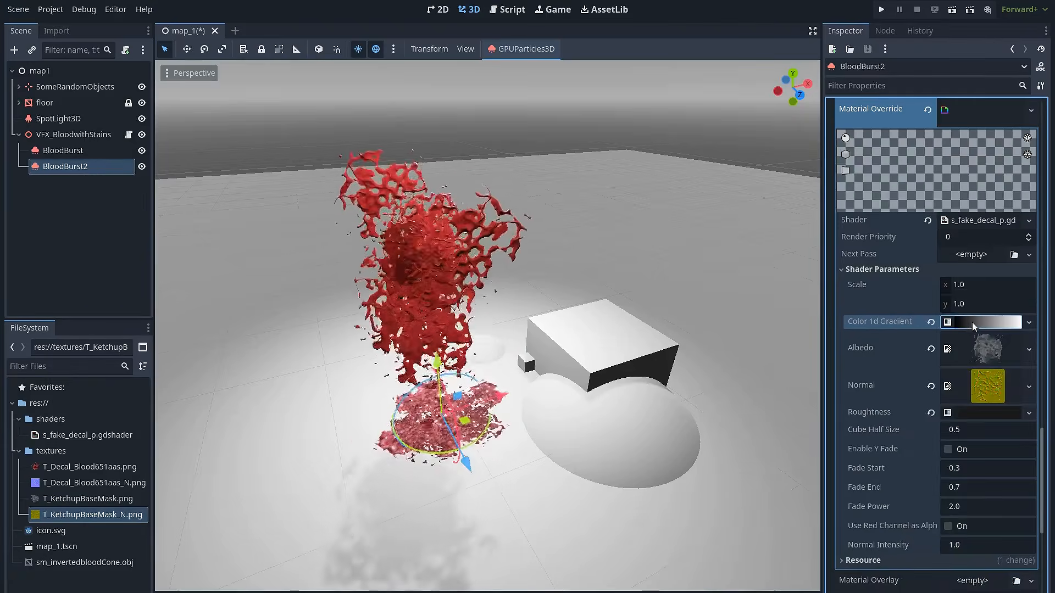
{"action": "left_click", "coordinate": [971, 322]}
{"action": "left_click", "coordinate": [983, 338]}
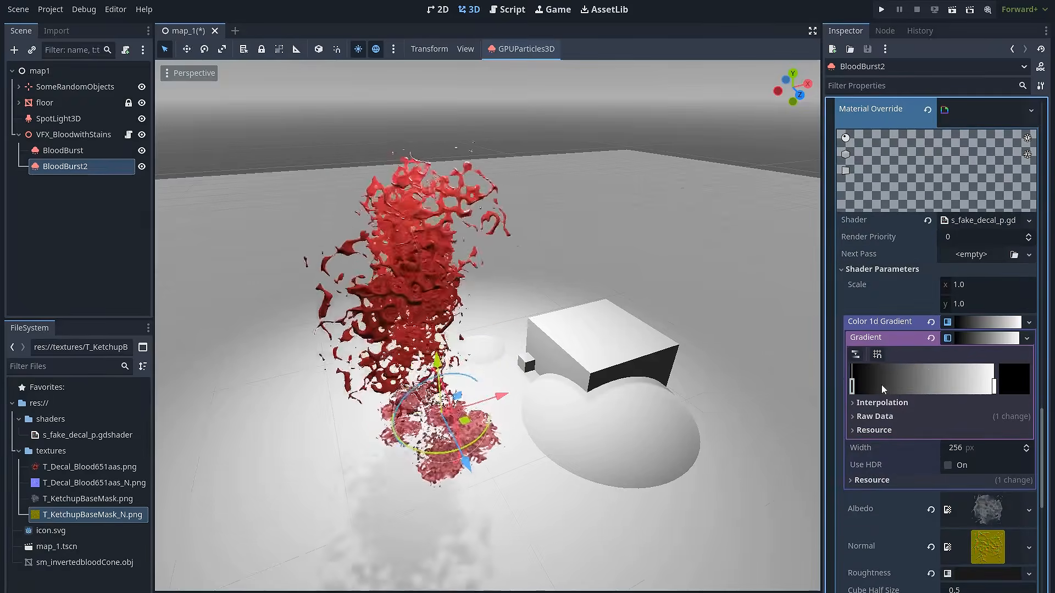
- Clear the red Color Ramp from the Color Curves of BloodBurst2's process material
{"action": "scroll", "coordinate": [907, 379], "scroll_direction": "up", "scroll_amount": 7}
{"action": "scroll", "coordinate": [937, 379], "scroll_direction": "down", "scroll_amount": 5}
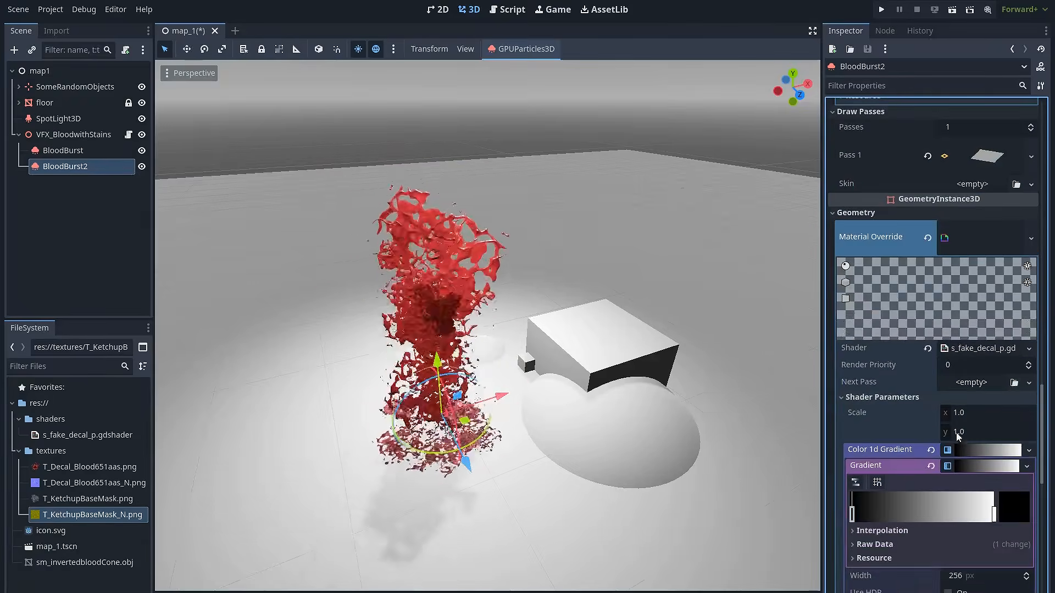
{"action": "scroll", "coordinate": [928, 440], "scroll_direction": "up", "scroll_amount": 12}
{"action": "scroll", "coordinate": [916, 401], "scroll_direction": "down", "scroll_amount": 4}
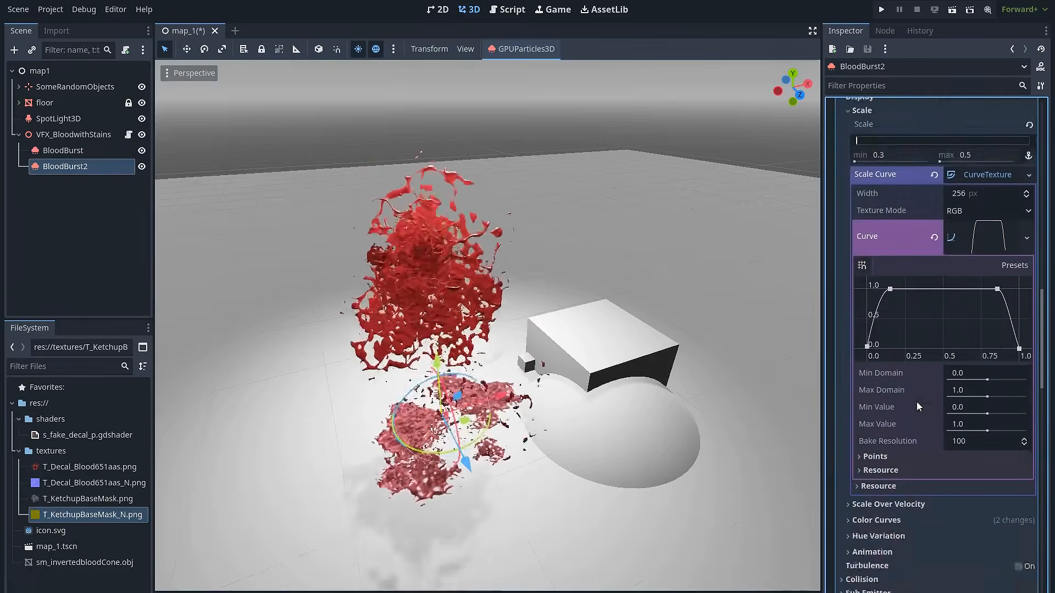
{"action": "left_click", "coordinate": [901, 455]}
{"action": "scroll", "coordinate": [940, 450], "scroll_direction": "down", "scroll_amount": 1}
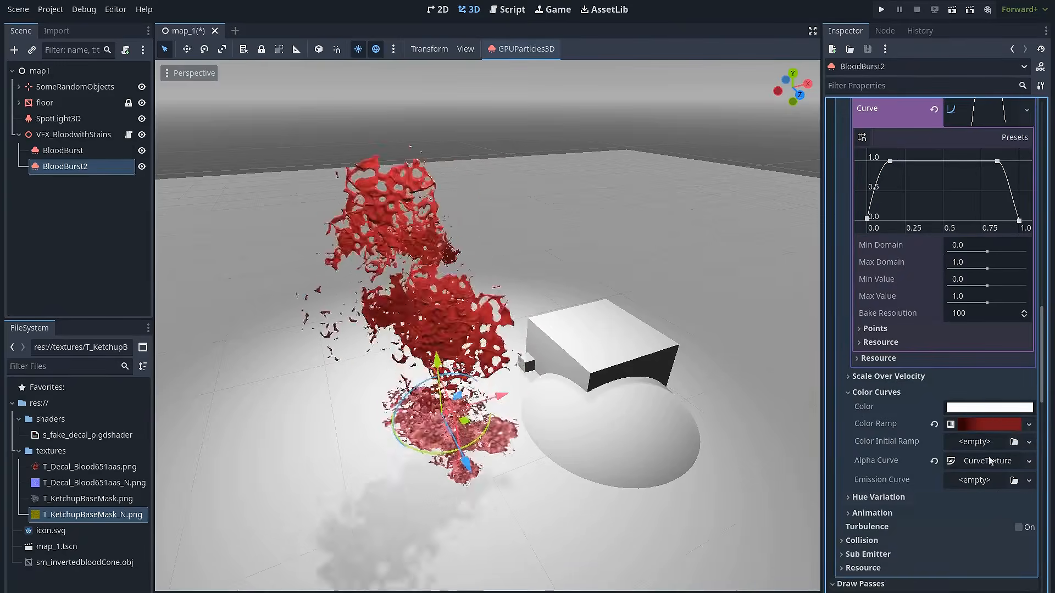
{"action": "left_click", "coordinate": [934, 427]}
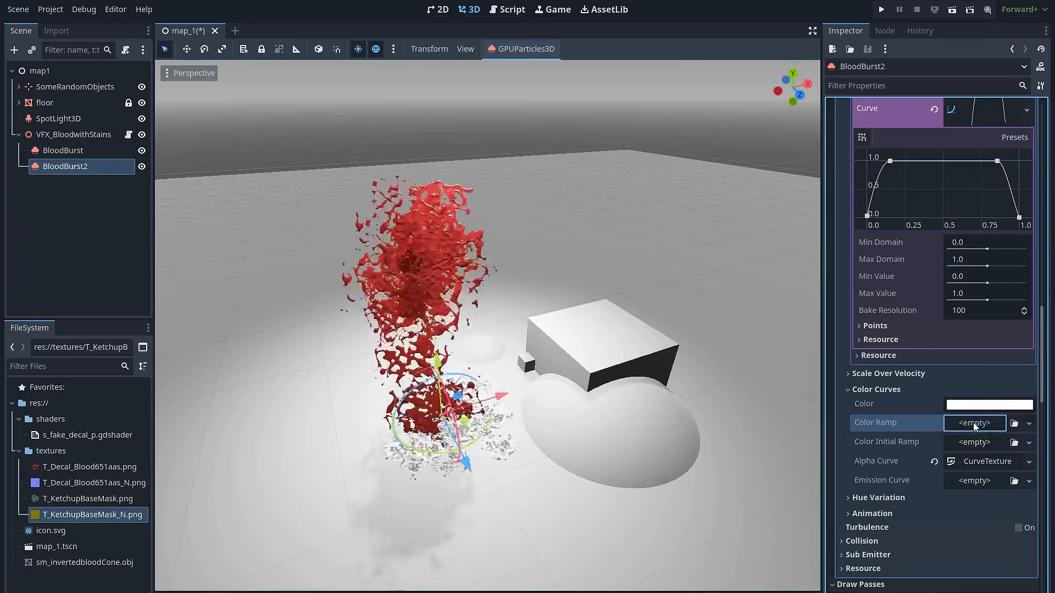
- Give Color Ramp a new gradient texture, reversed and recoloured to run from white to mid grey
{"action": "left_click", "coordinate": [977, 424]}
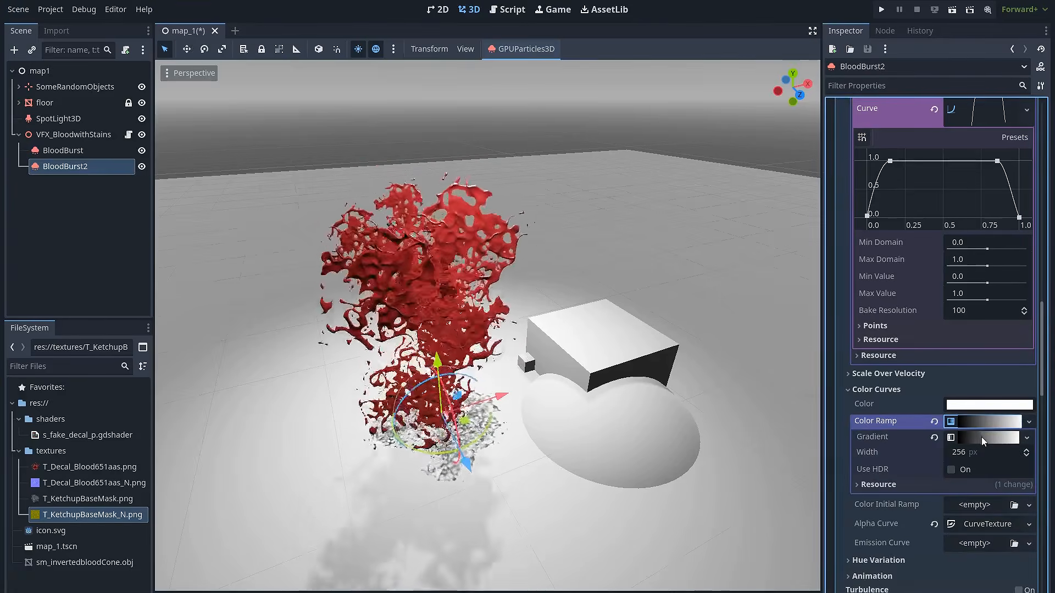
{"action": "left_click", "coordinate": [981, 437]}
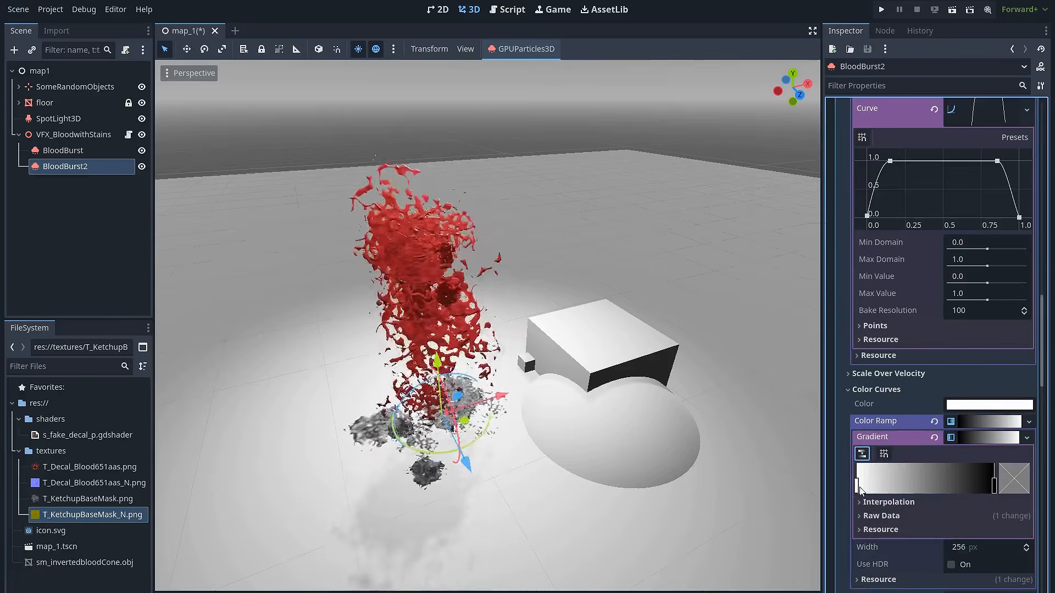
{"action": "left_click", "coordinate": [1014, 490]}
{"action": "left_click_drag", "start_coordinate": [1012, 242], "coordinate": [1013, 196]}
{"action": "left_click", "coordinate": [997, 475]}
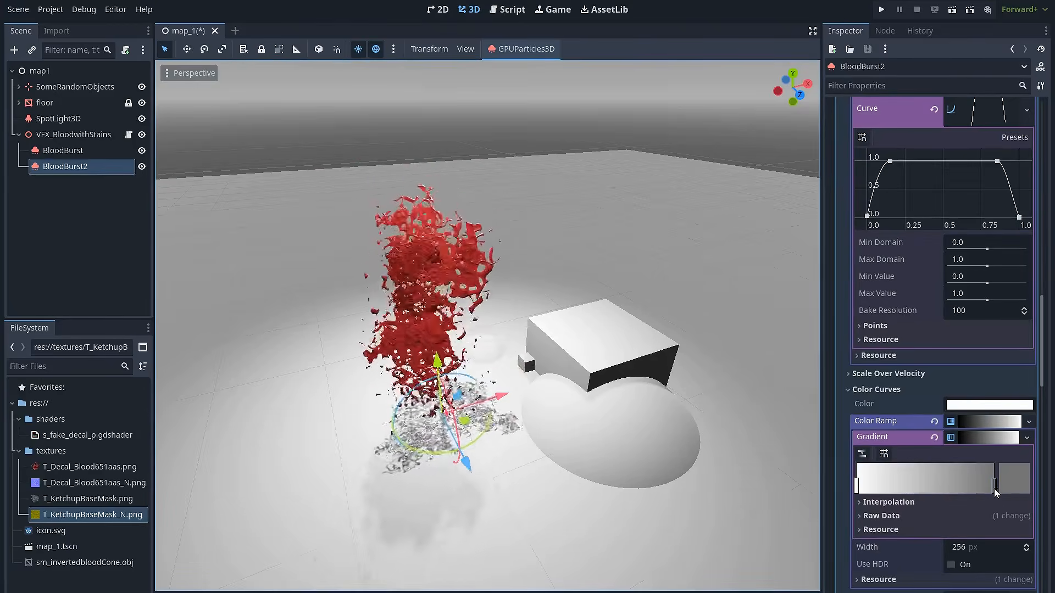
- Recolour the shader's Color 1d Gradient with a dark red start stop and a 913131 red end stop
{"action": "scroll", "coordinate": [997, 485], "scroll_direction": "down", "scroll_amount": 15}
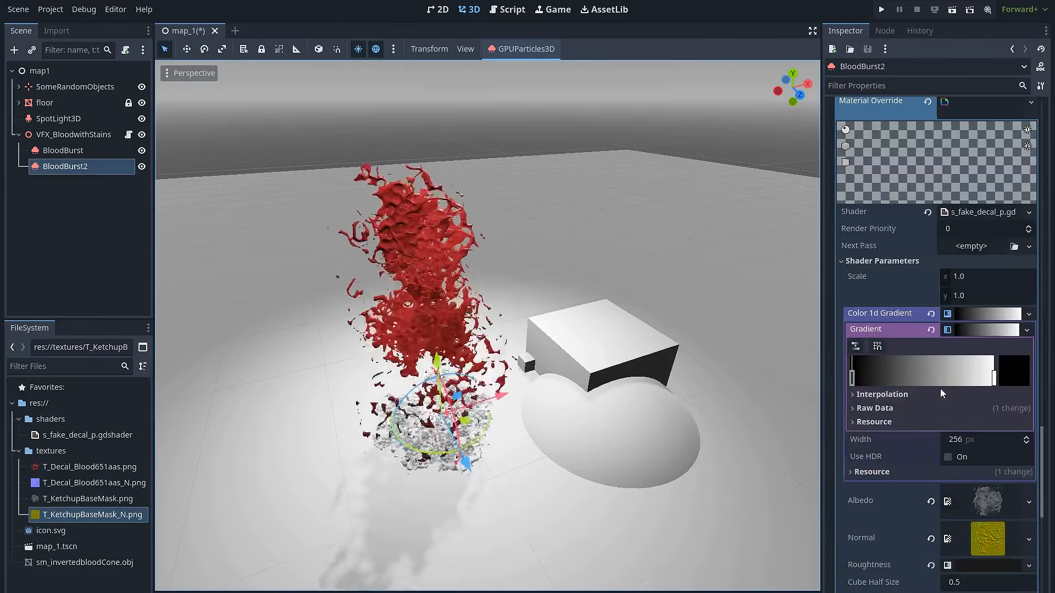
{"action": "left_click", "coordinate": [899, 394]}
{"action": "left_click", "coordinate": [899, 395]}
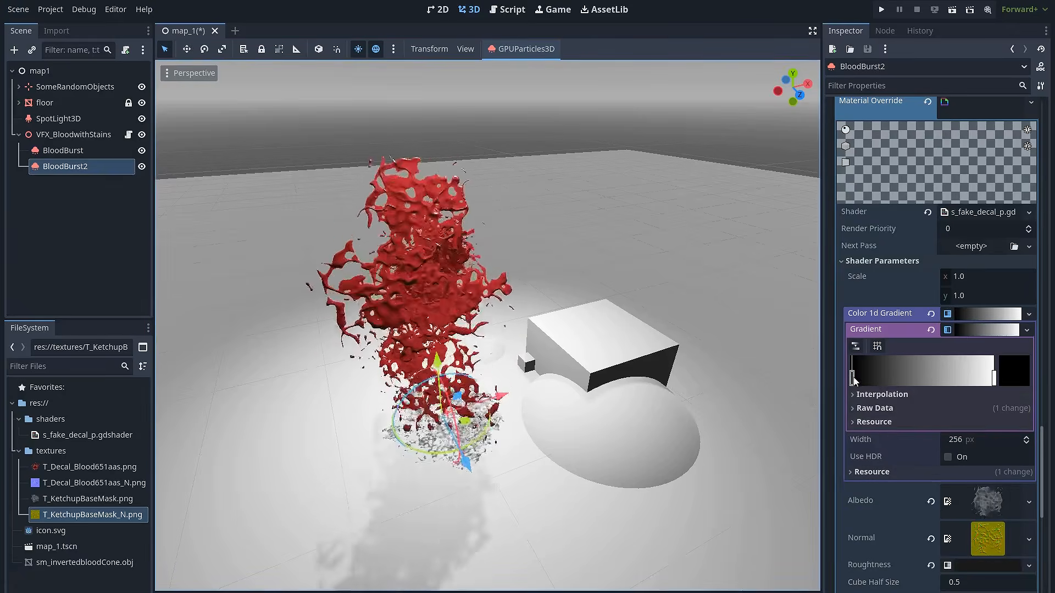
{"action": "double_click", "coordinate": [989, 373]}
{"action": "left_click_drag", "start_coordinate": [935, 207], "coordinate": [959, 214]}
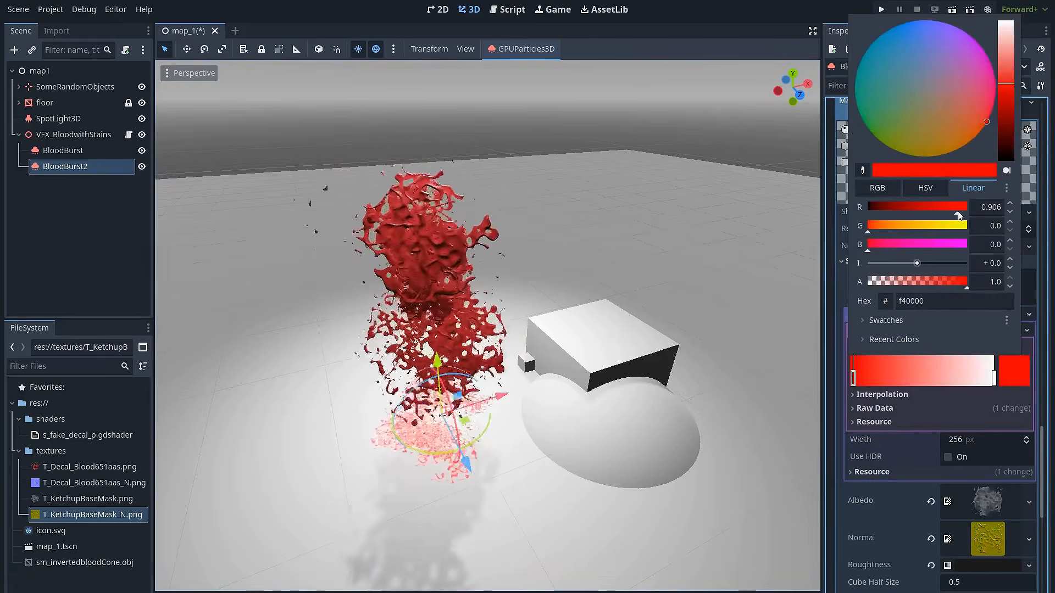
{"action": "left_click", "coordinate": [1004, 115]}
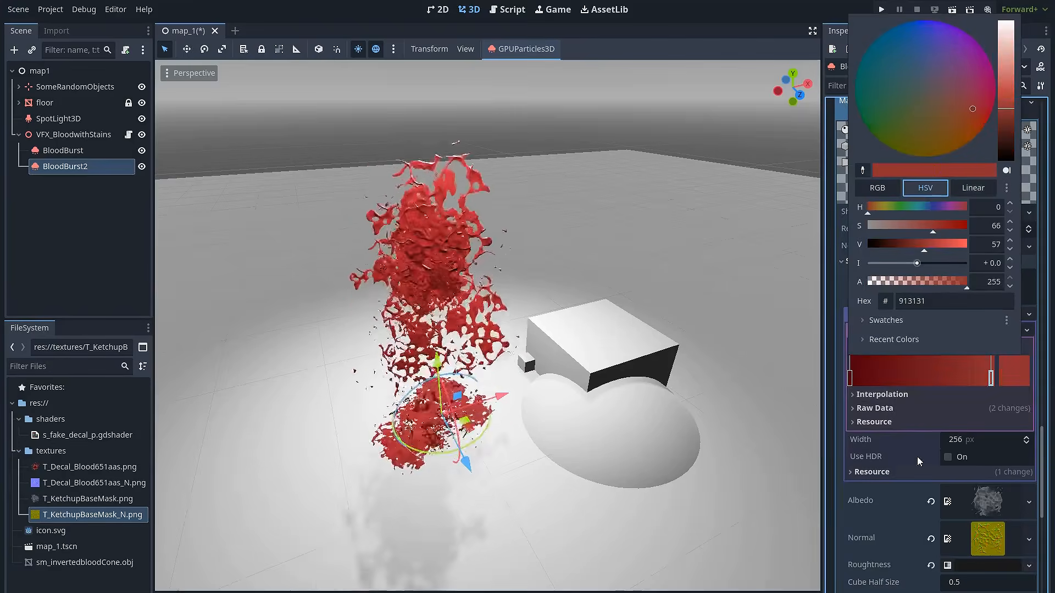
{"action": "left_click", "coordinate": [918, 458]}
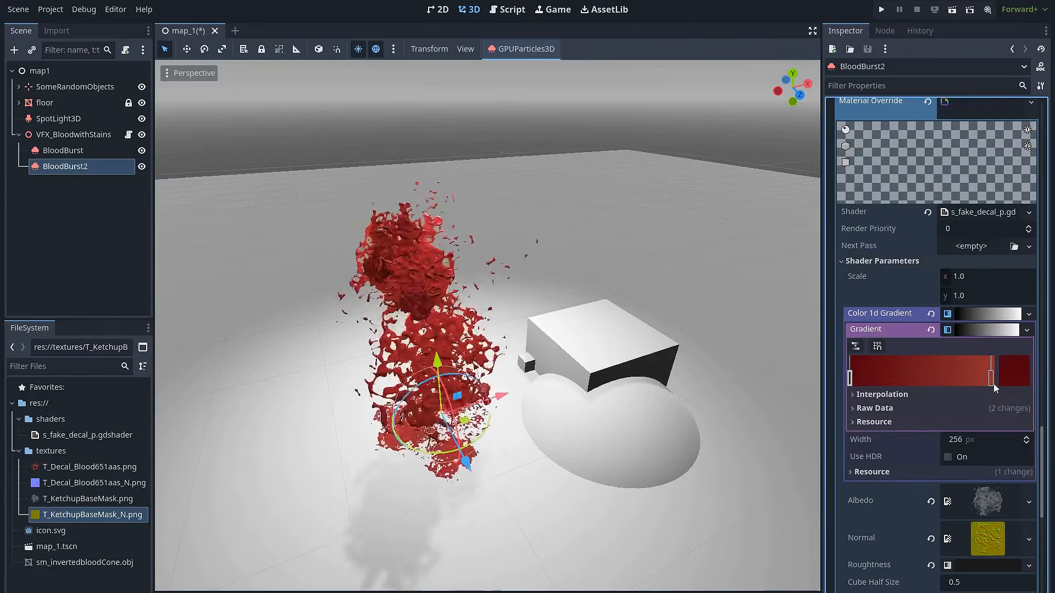
- Set the start stop of Color 1d Gradient to 540d19 and turn on Enable Y Fade
{"action": "double_click", "coordinate": [849, 378]}
{"action": "left_click_drag", "start_coordinate": [922, 227], "coordinate": [951, 226]}
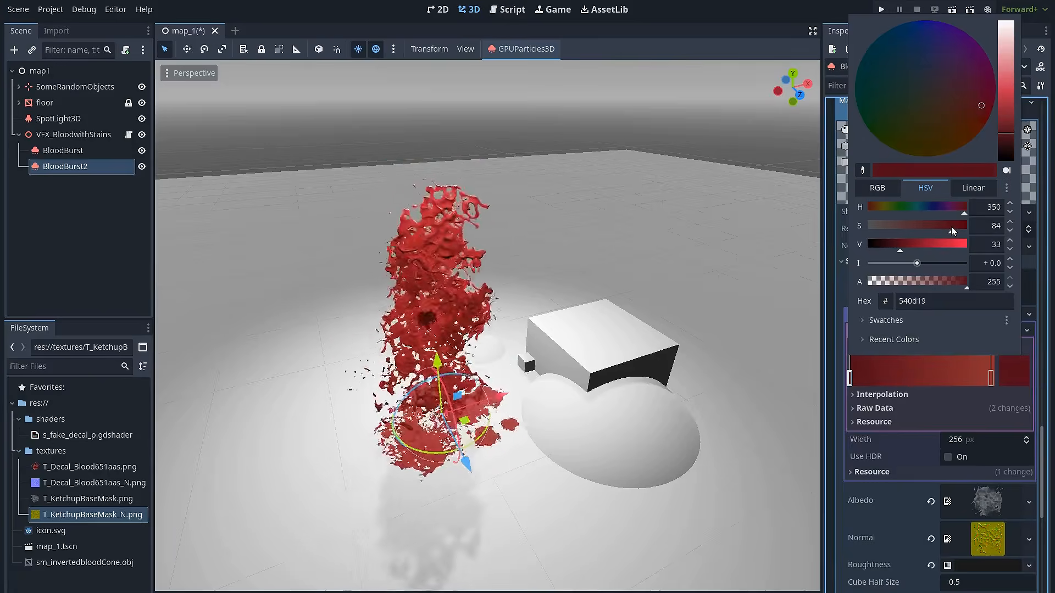
{"action": "left_click", "coordinate": [944, 443]}
{"action": "left_click", "coordinate": [977, 315]}
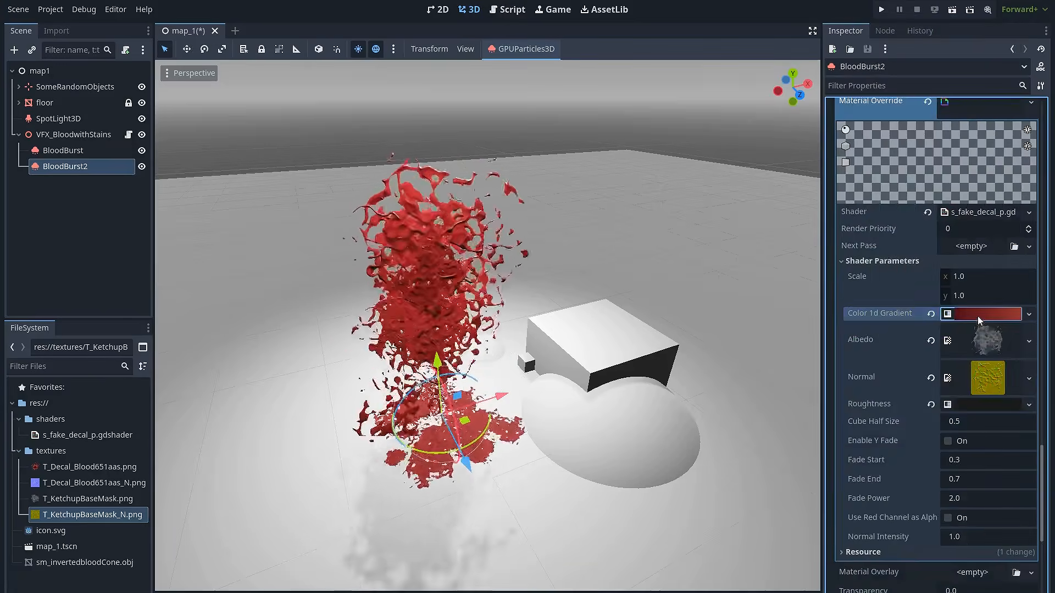
{"action": "left_click", "coordinate": [953, 443]}
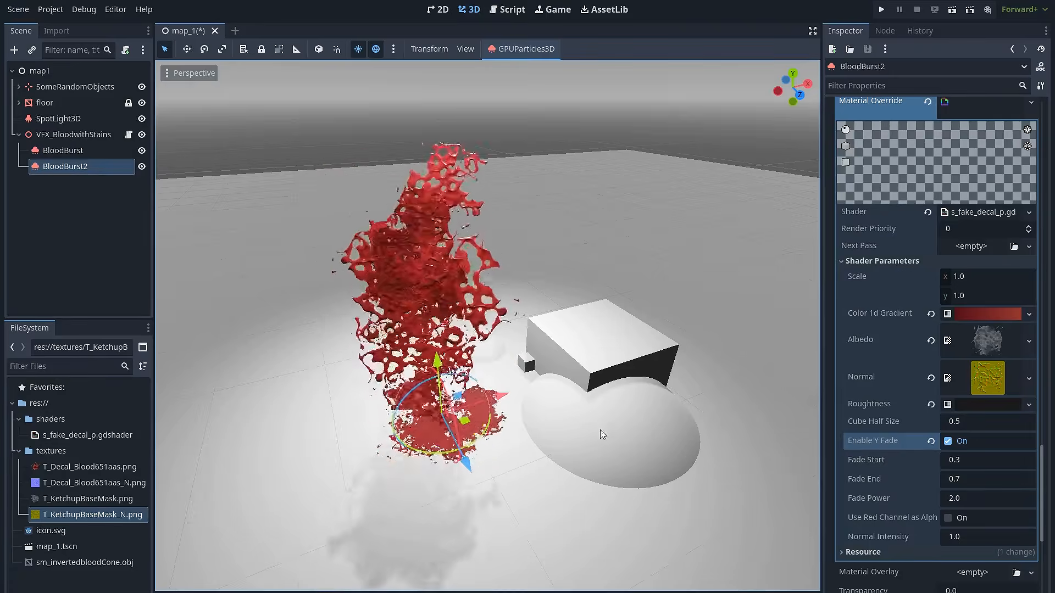
- Set BloodBurst2's particle Scale to a minimum of 0.6 and a maximum of 0.8
{"action": "scroll", "coordinate": [972, 361], "scroll_direction": "up", "scroll_amount": 15}
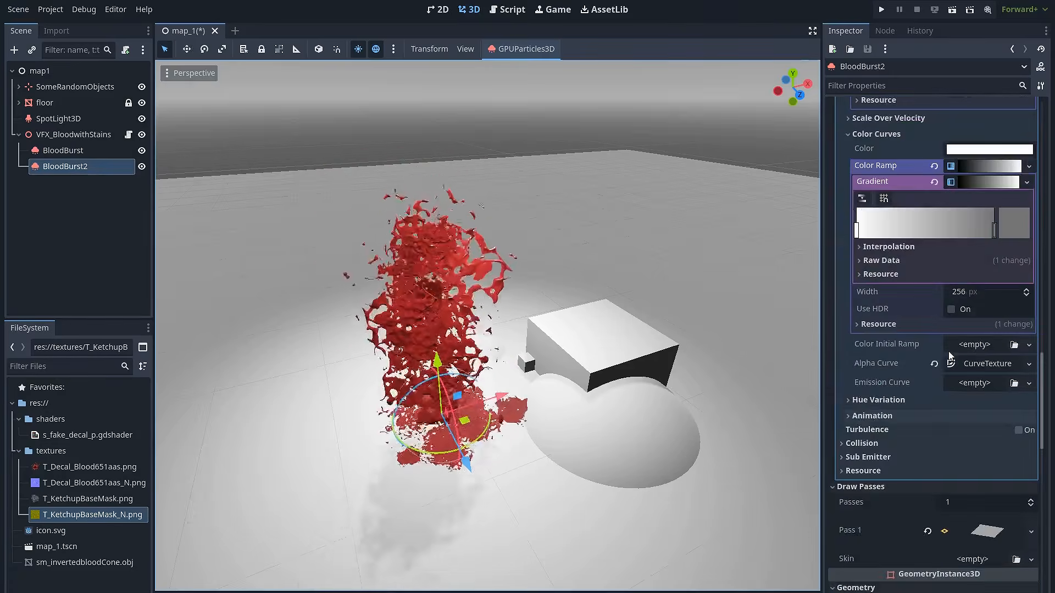
{"action": "scroll", "coordinate": [897, 332], "scroll_direction": "up", "scroll_amount": 10}
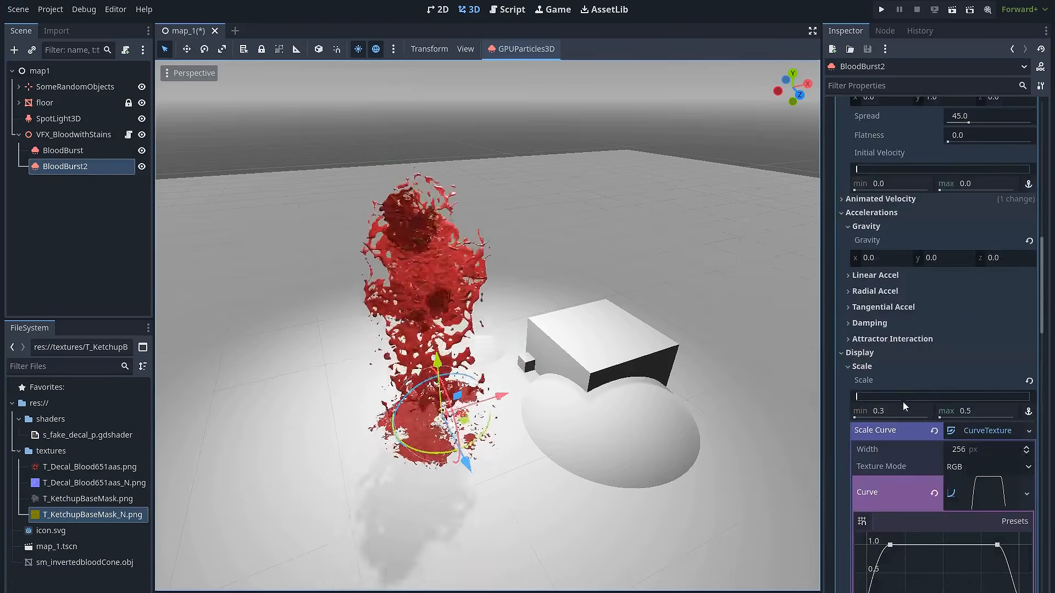
{"action": "left_click", "coordinate": [965, 414]}
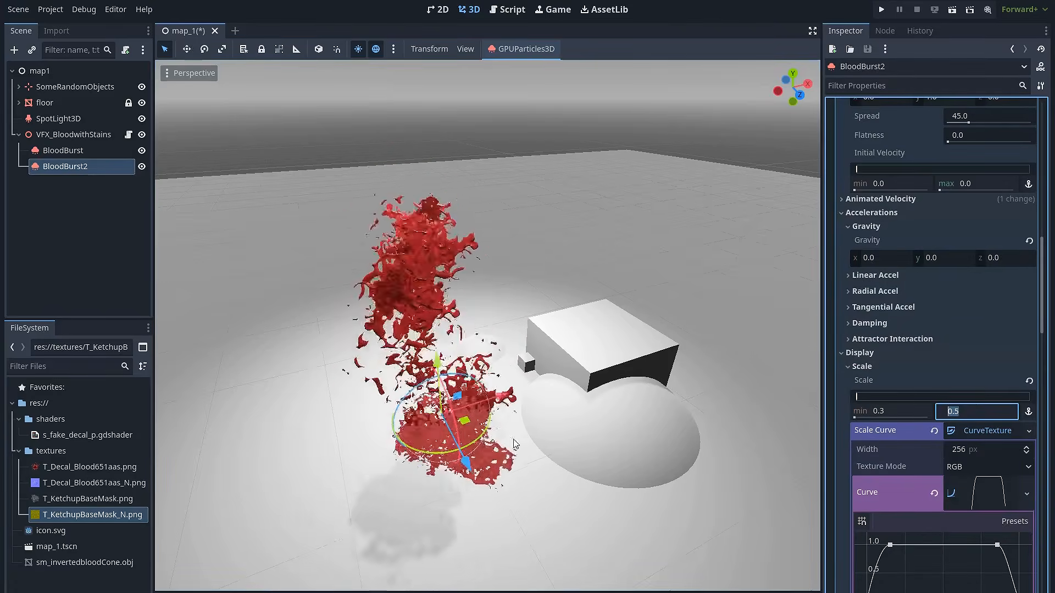
{"action": "left_click", "coordinate": [907, 414]}
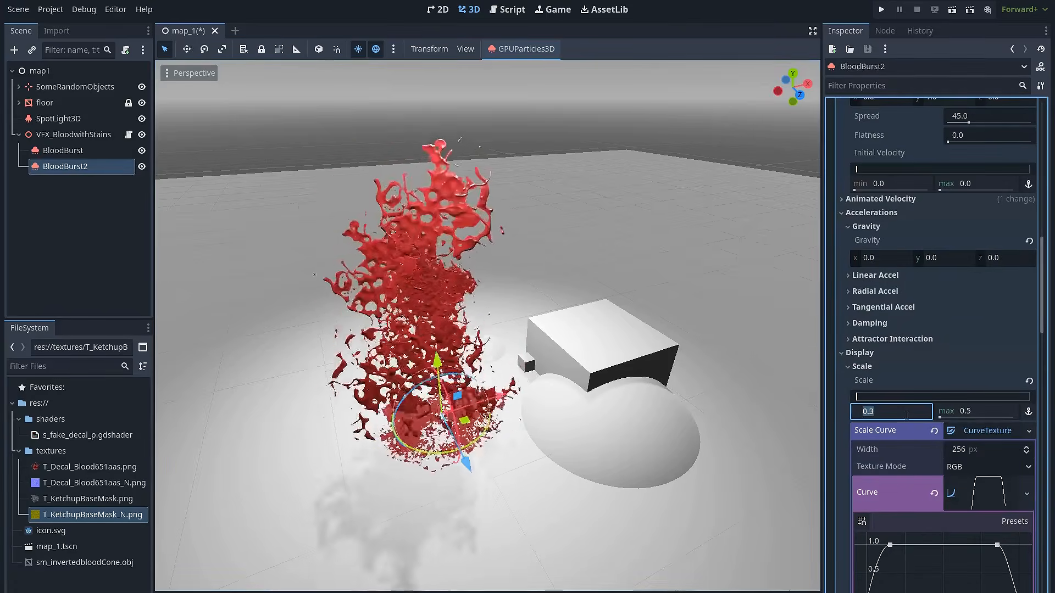
{"action": "type", "text": ".6"}
{"action": "left_click", "coordinate": [978, 411]}
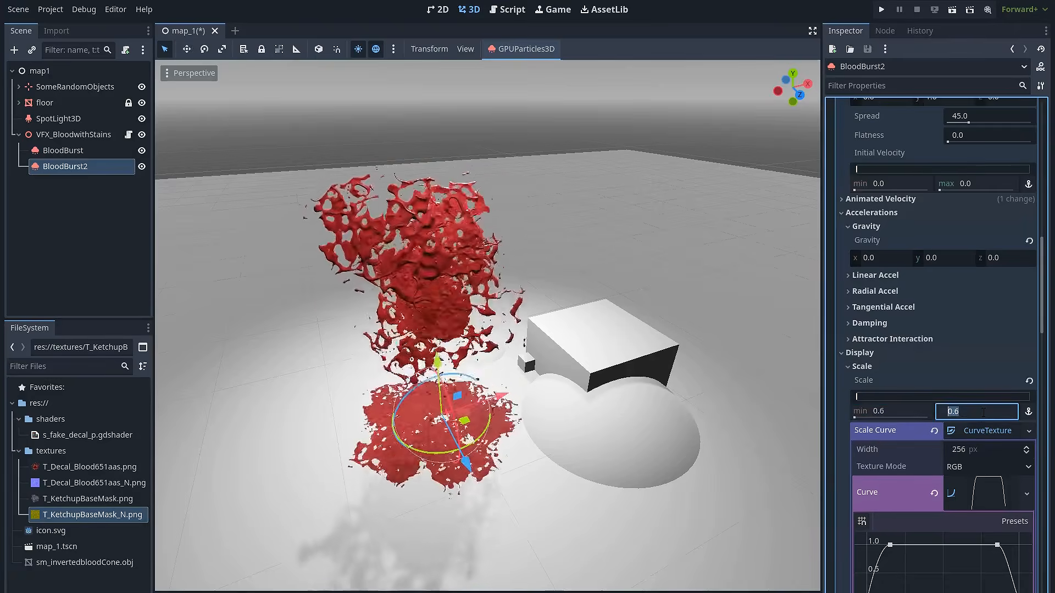
{"action": "type", "text": ".8"}
{"action": "key", "text": "Return"}
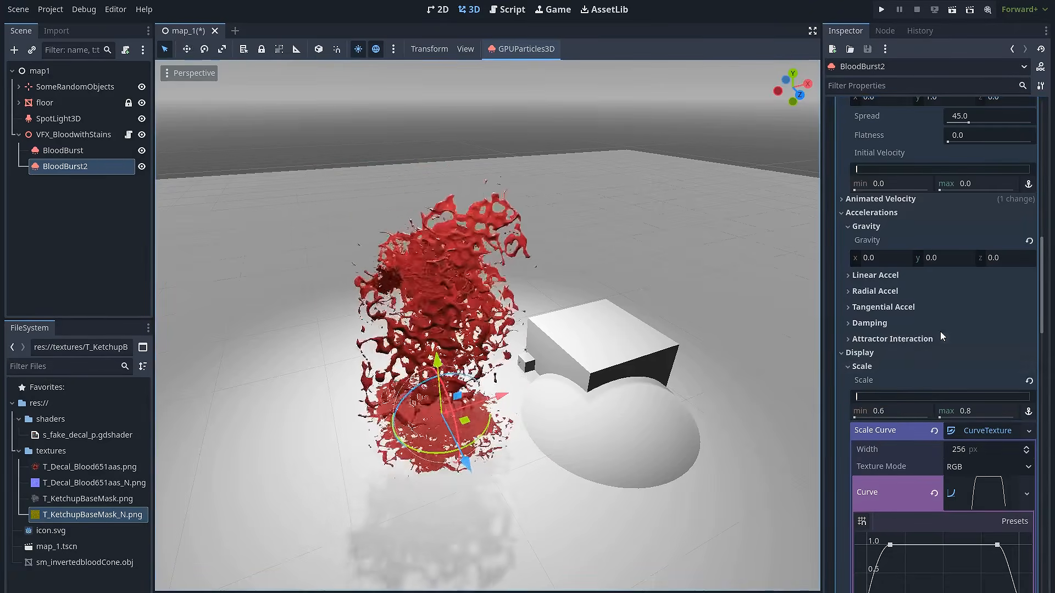
- Move BloodBurst2 across the floor toward the white sphere shape and inspect the stains from closer and above
{"action": "scroll", "coordinate": [939, 334], "scroll_direction": "down", "scroll_amount": 10}
{"action": "scroll", "coordinate": [939, 338], "scroll_direction": "down", "scroll_amount": 2}
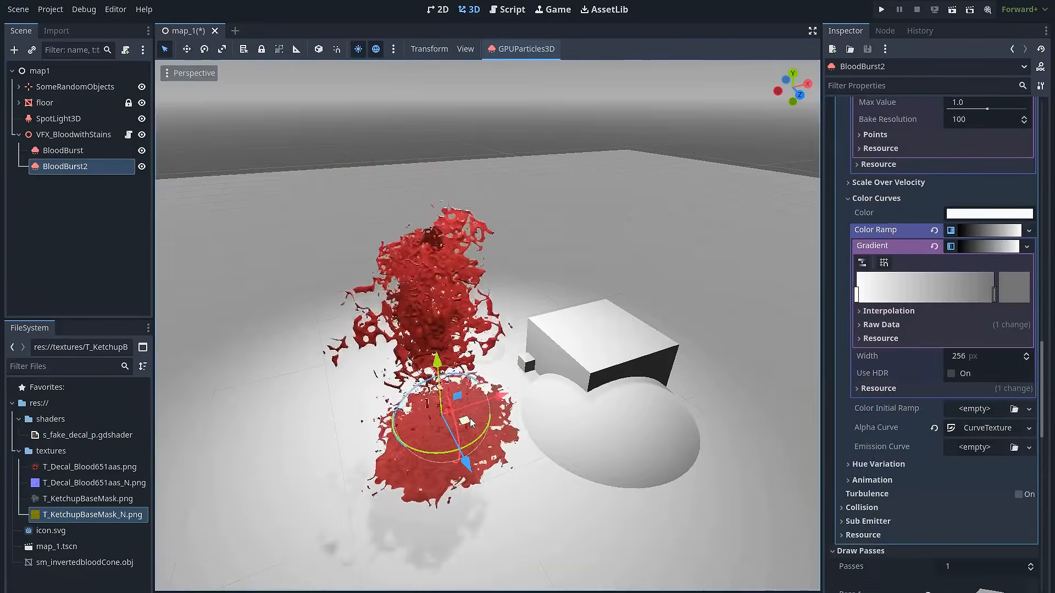
{"action": "mouse_move", "coordinate": [543, 446]}
{"action": "left_mouse_down"}
{"action": "mouse_move", "coordinate": [577, 429]}
{"action": "mouse_move", "coordinate": [560, 396]}
{"action": "mouse_move", "coordinate": [525, 371]}
{"action": "mouse_move", "coordinate": [486, 389]}
{"action": "mouse_move", "coordinate": [464, 440]}
{"action": "mouse_move", "coordinate": [563, 442]}
{"action": "left_mouse_up"}
{"action": "scroll", "coordinate": [636, 483], "scroll_direction": "up", "scroll_amount": 5}
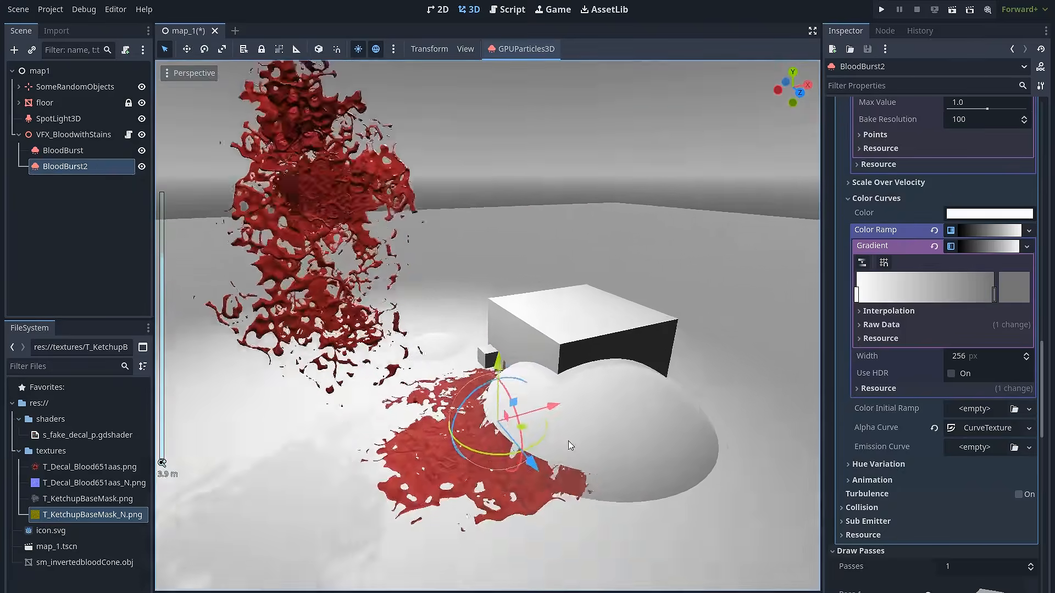
{"action": "scroll", "coordinate": [568, 440], "scroll_direction": "down", "scroll_amount": 3}
{"action": "middle_click_drag", "start_coordinate": [568, 440], "coordinate": [579, 474]}
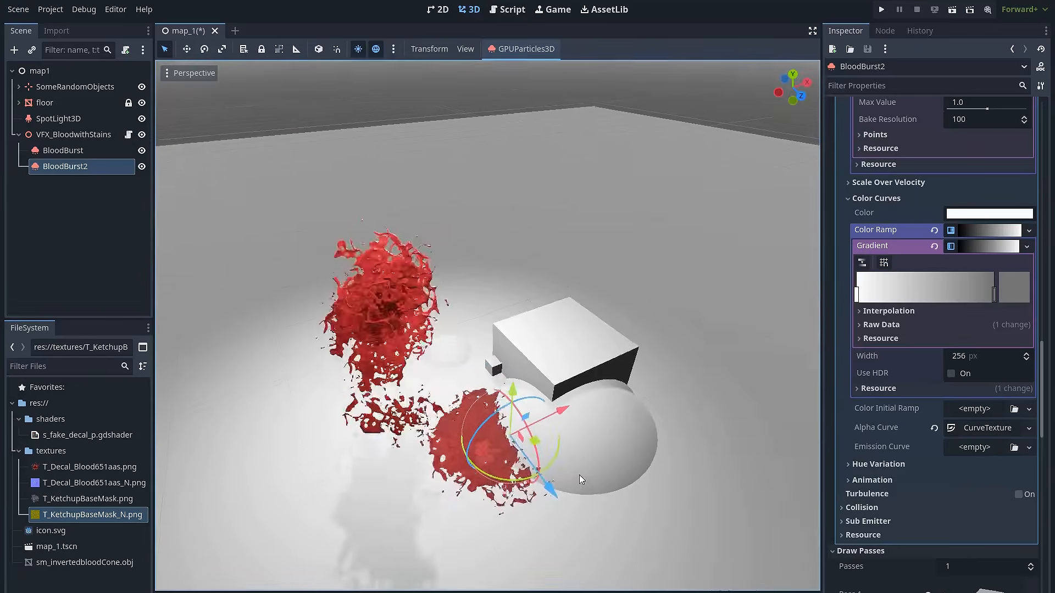
- Shift BloodBurst2 slightly beside the sphere shape and raise it so the stains project onto the box and sphere
{"action": "scroll", "coordinate": [570, 457], "scroll_direction": "down", "scroll_amount": 3}
{"action": "left_click_drag", "start_coordinate": [519, 430], "coordinate": [541, 417]}
{"action": "middle_click_drag", "start_coordinate": [568, 446], "coordinate": [567, 411]}
{"action": "scroll", "coordinate": [567, 410], "scroll_direction": "up", "scroll_amount": 4}
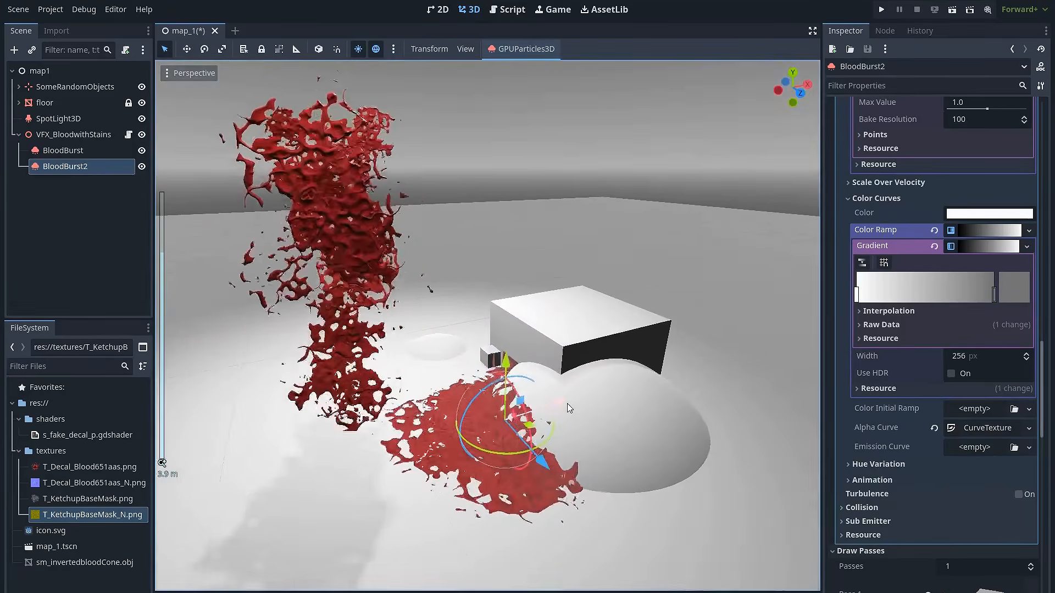
{"action": "left_click_drag", "start_coordinate": [500, 370], "coordinate": [514, 324]}
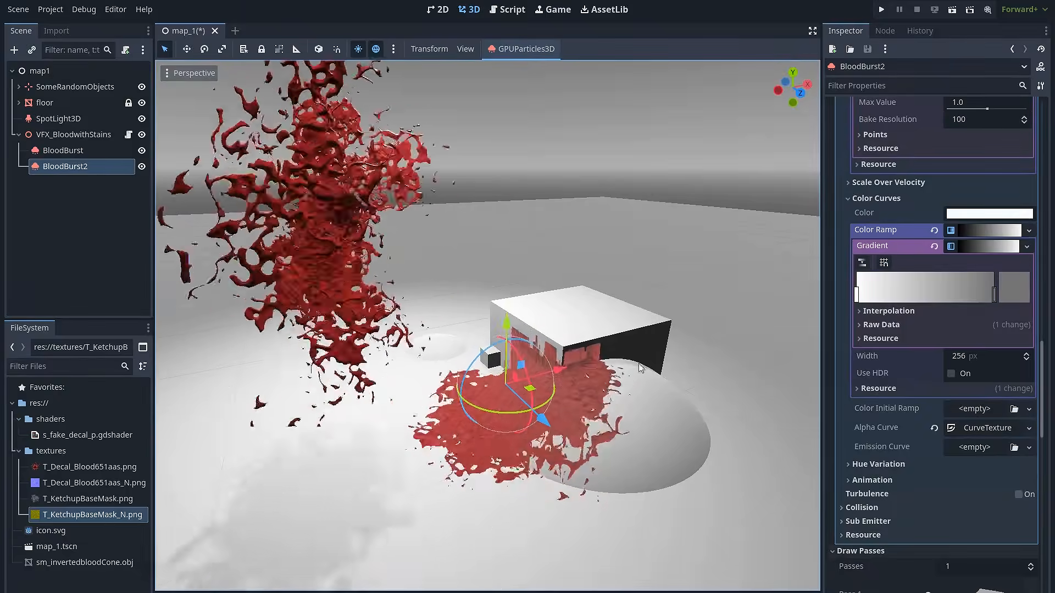
- Set the decal shader's Fade Start to 0.01 and Fade End to 0.6
{"action": "scroll", "coordinate": [955, 385], "scroll_direction": "down", "scroll_amount": 10}
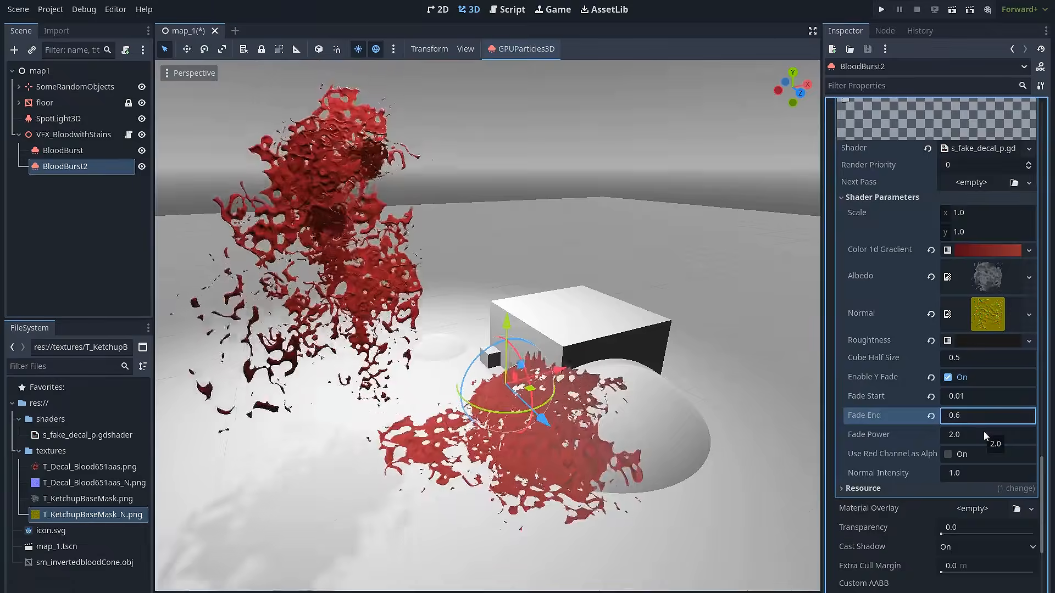
- Set the decal shader's Fade Power to 1.0
{"action": "left_click", "coordinate": [984, 434]}
{"action": "type", "text": "1"}
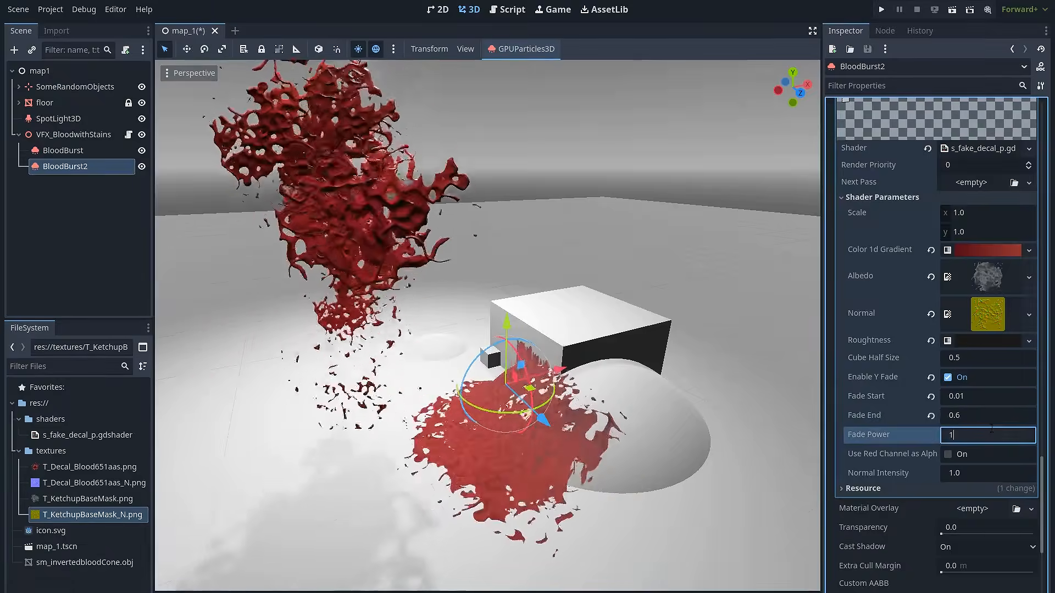
{"action": "key", "text": "Return"}
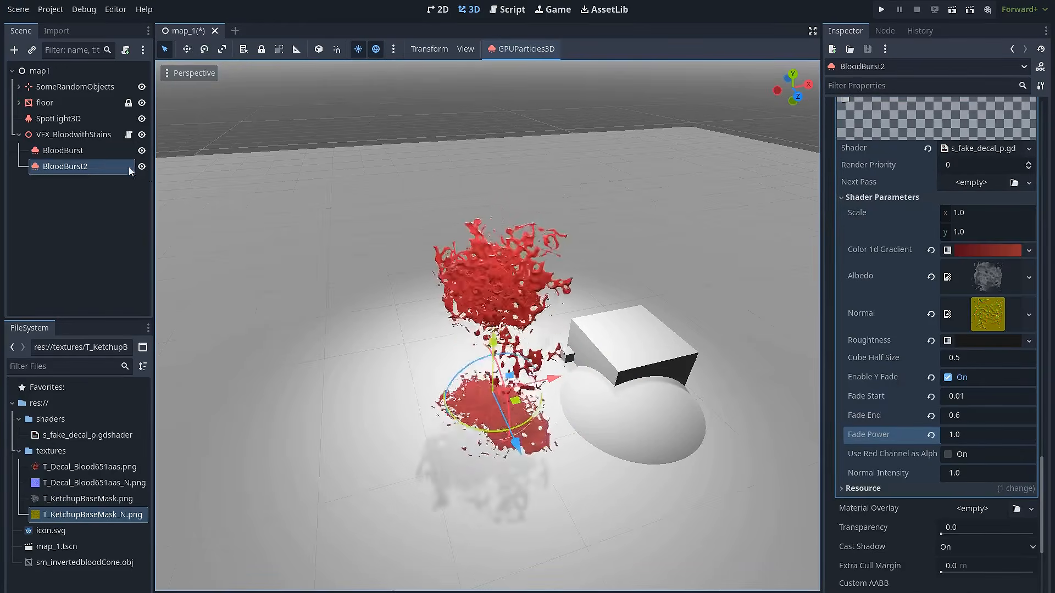
- Shift the whole VFX_BloodwithStains node slightly across the floor and inspect the burst and its stains beside the box and sphere
{"action": "left_click", "coordinate": [73, 135]}
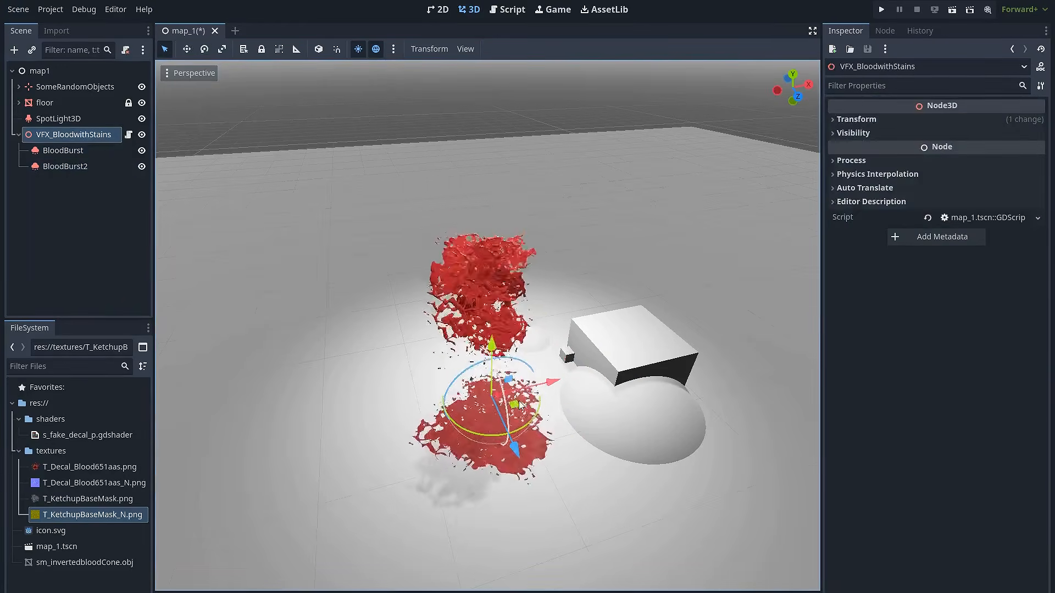
{"action": "mouse_move", "coordinate": [514, 405]}
{"action": "left_mouse_down"}
{"action": "mouse_move", "coordinate": [591, 418]}
{"action": "mouse_move", "coordinate": [663, 377]}
{"action": "mouse_move", "coordinate": [574, 364]}
{"action": "mouse_move", "coordinate": [494, 385]}
{"action": "mouse_move", "coordinate": [634, 427]}
{"action": "mouse_move", "coordinate": [678, 374]}
{"action": "mouse_move", "coordinate": [626, 446]}
{"action": "mouse_move", "coordinate": [490, 433]}
{"action": "mouse_move", "coordinate": [519, 404]}
{"action": "left_mouse_up"}
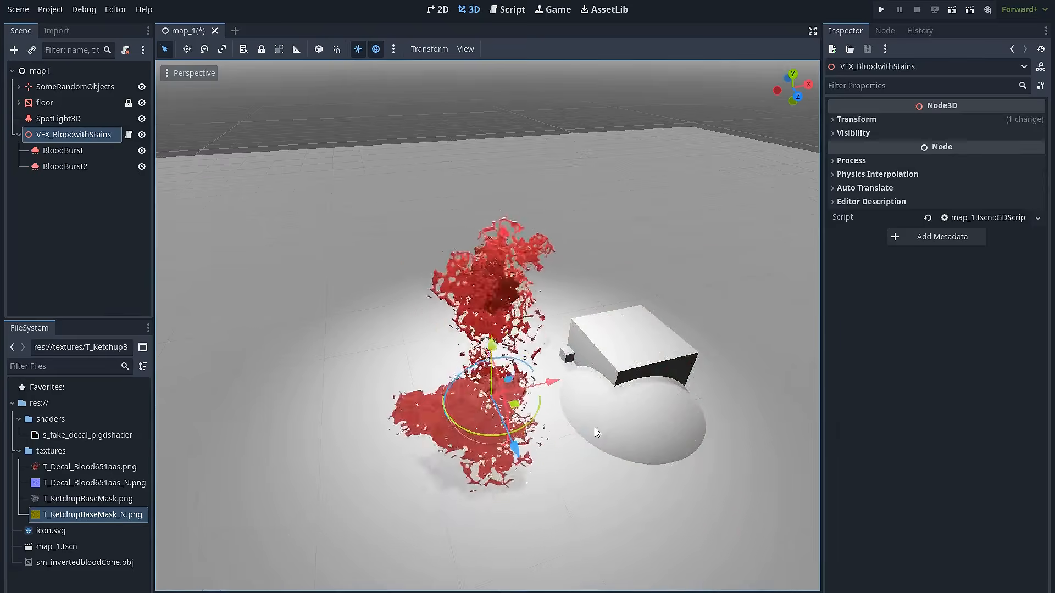
{"action": "middle_click_drag", "start_coordinate": [594, 431], "coordinate": [592, 418]}
{"action": "left_click", "coordinate": [674, 391]}
{"action": "scroll", "coordinate": [673, 391], "scroll_direction": "down", "scroll_amount": 1}
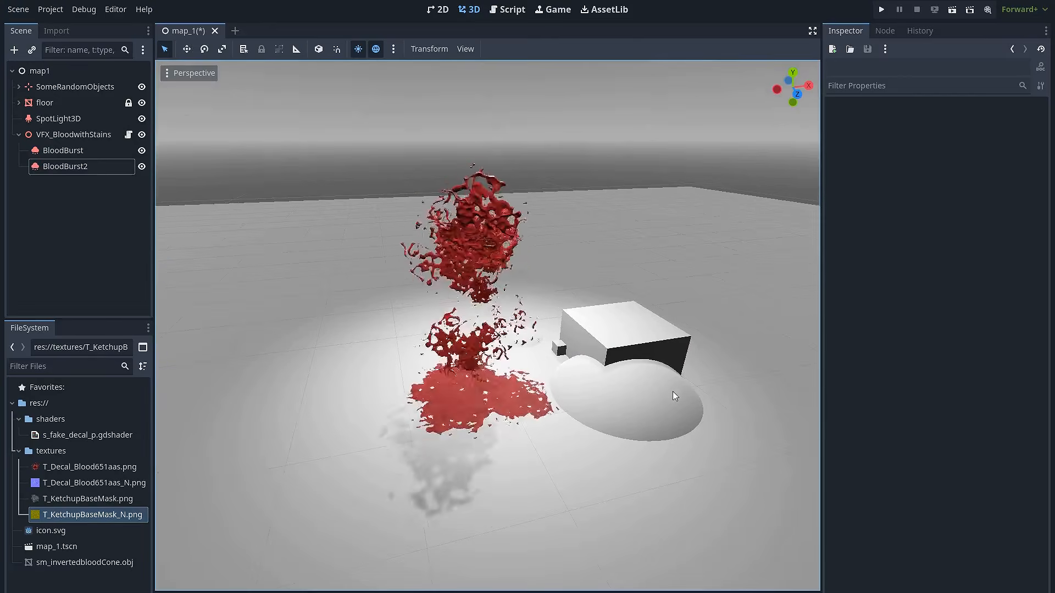
{"action": "scroll", "coordinate": [670, 394], "scroll_direction": "up", "scroll_amount": 2}
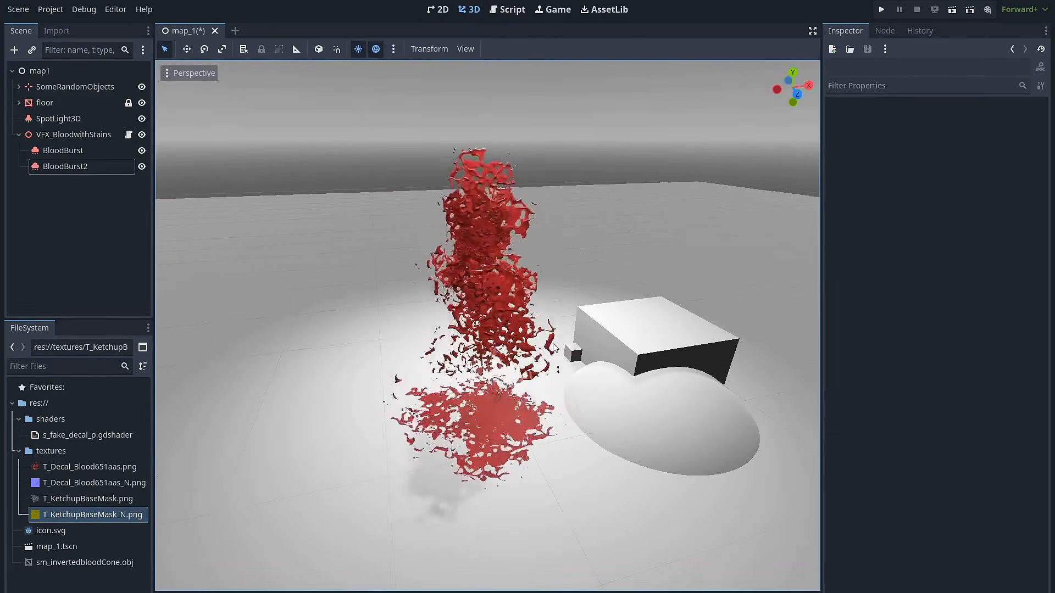
{"action": "middle_click_drag", "start_coordinate": [537, 328], "coordinate": [490, 310]}
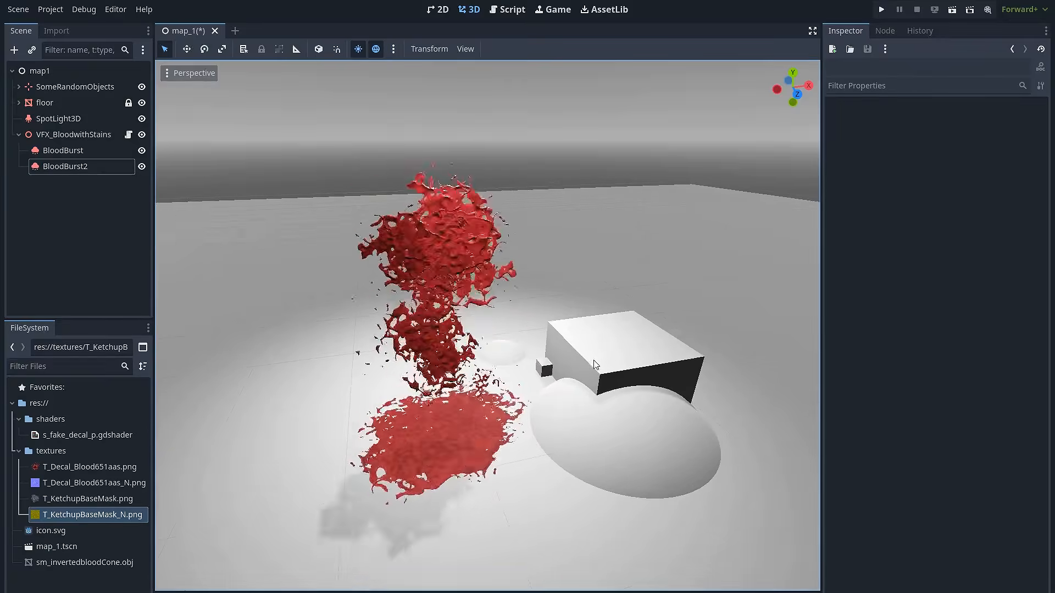
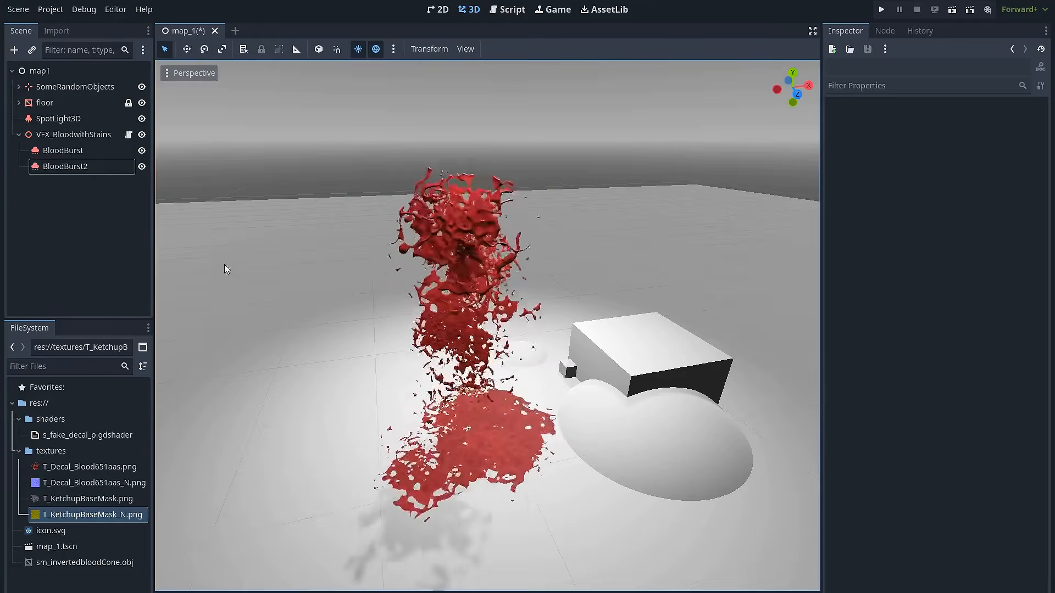
- Rename the BloodBurst2 emitter as BloodStains
{"action": "left_click", "coordinate": [108, 167]}
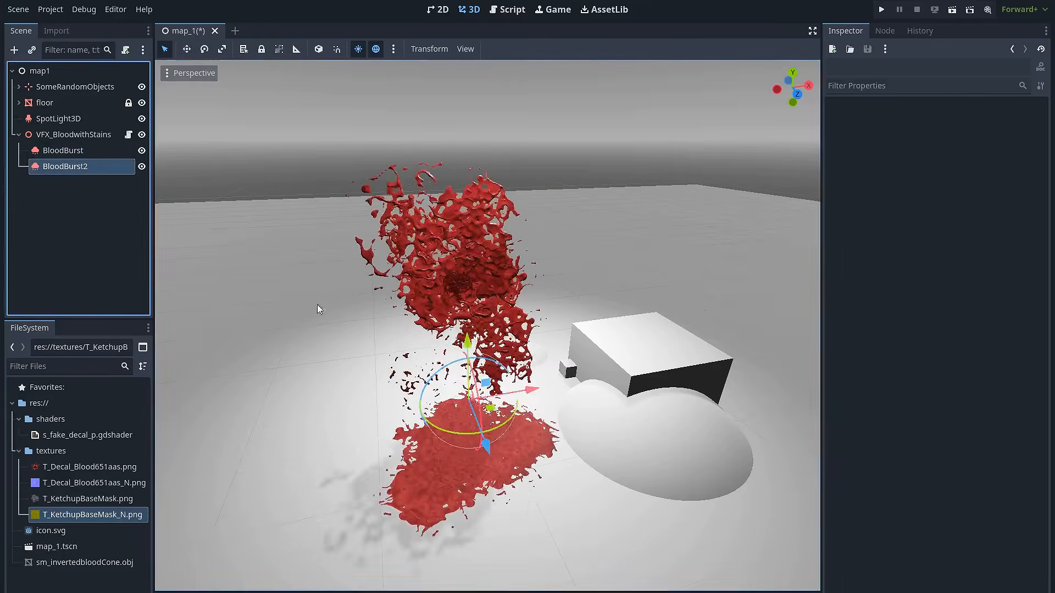
{"action": "key", "text": "F2"}
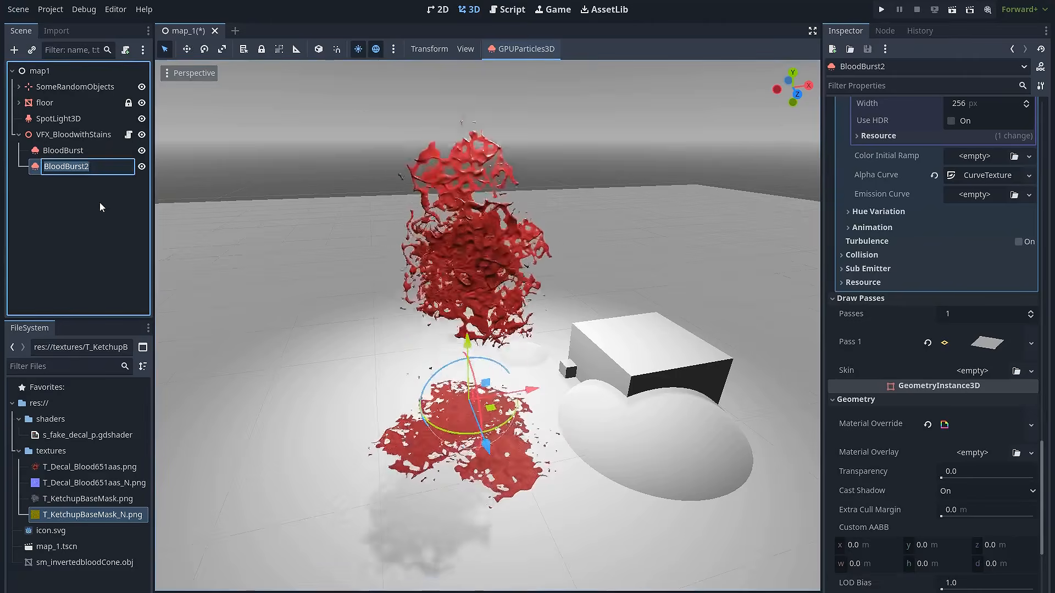
{"action": "type", "text": "BloodStains"}
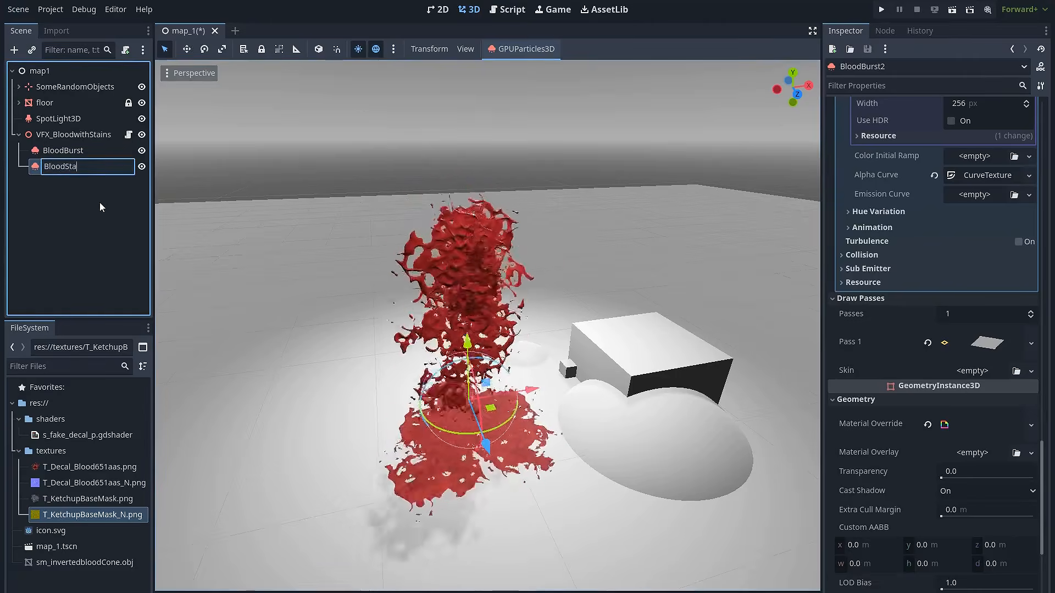
{"action": "key", "text": "Return"}
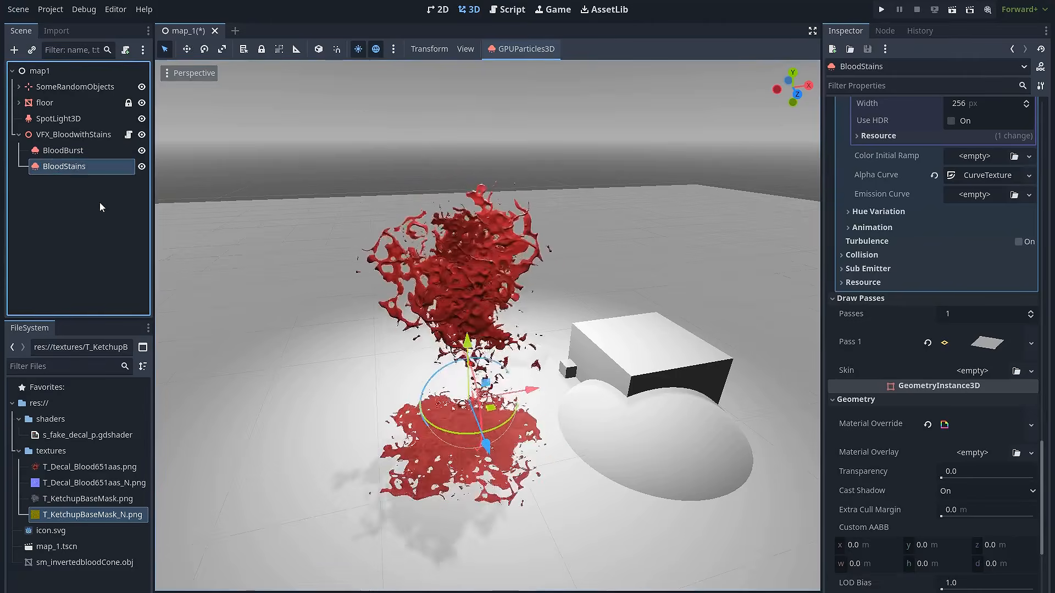
- Assign BloodStains as the sub emitter of BloodBurst
{"action": "left_click", "coordinate": [88, 151]}
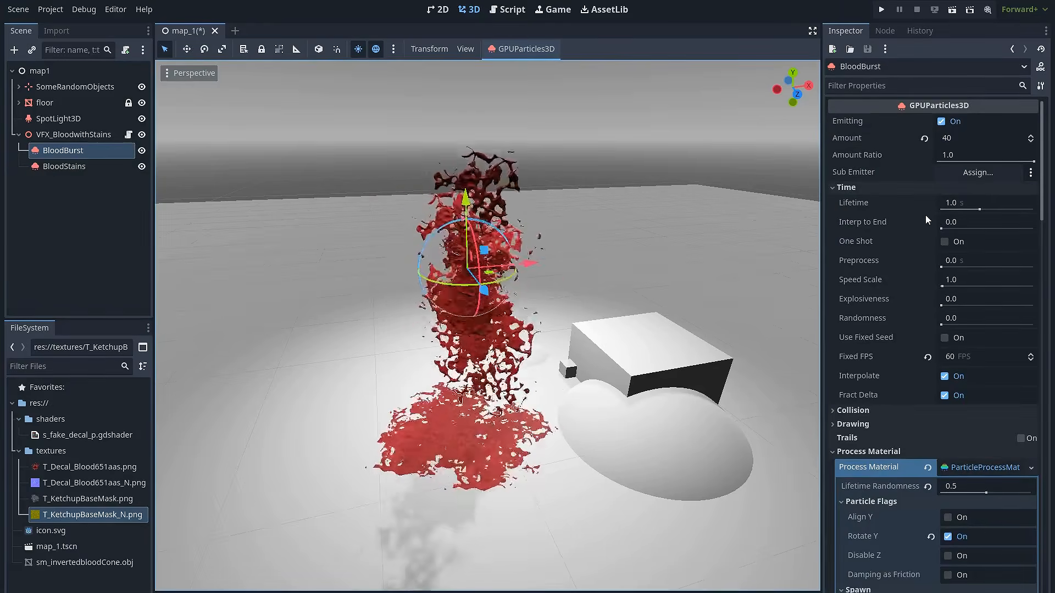
{"action": "left_click", "coordinate": [967, 176]}
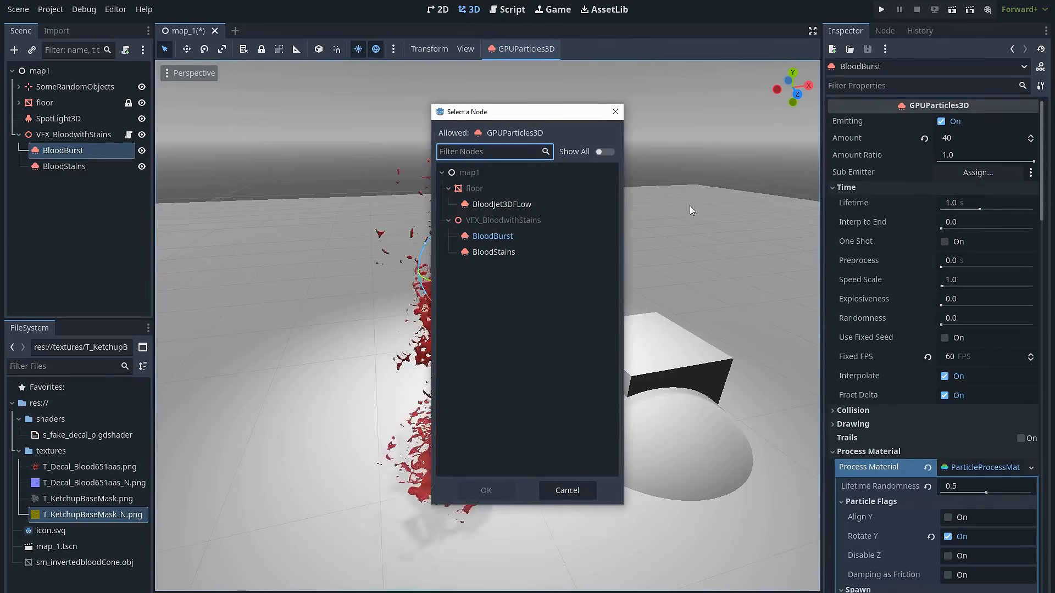
{"action": "left_click", "coordinate": [496, 254]}
{"action": "double_click", "coordinate": [495, 253]}
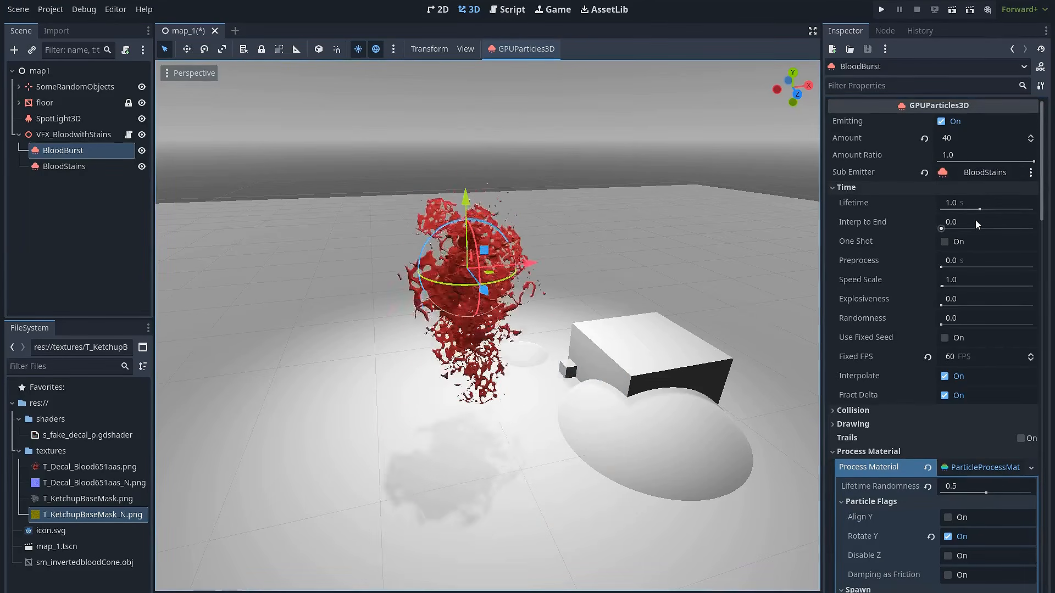
- Set the collision mode of BloodBurst's process material to Rigid with a friction of 0.56
{"action": "scroll", "coordinate": [907, 231], "scroll_direction": "down", "scroll_amount": 15}
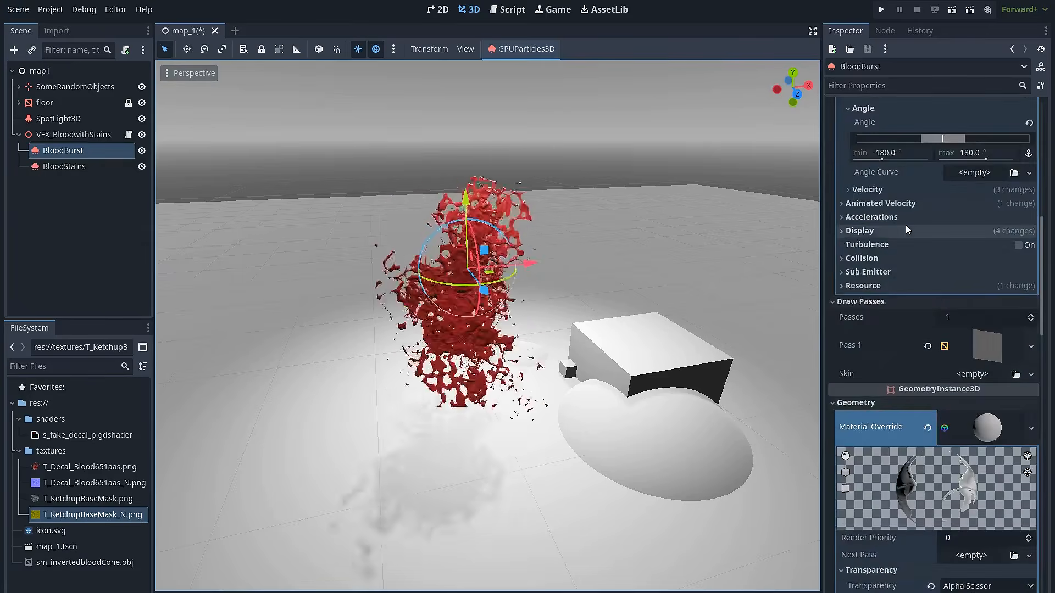
{"action": "scroll", "coordinate": [906, 231], "scroll_direction": "up", "scroll_amount": 6}
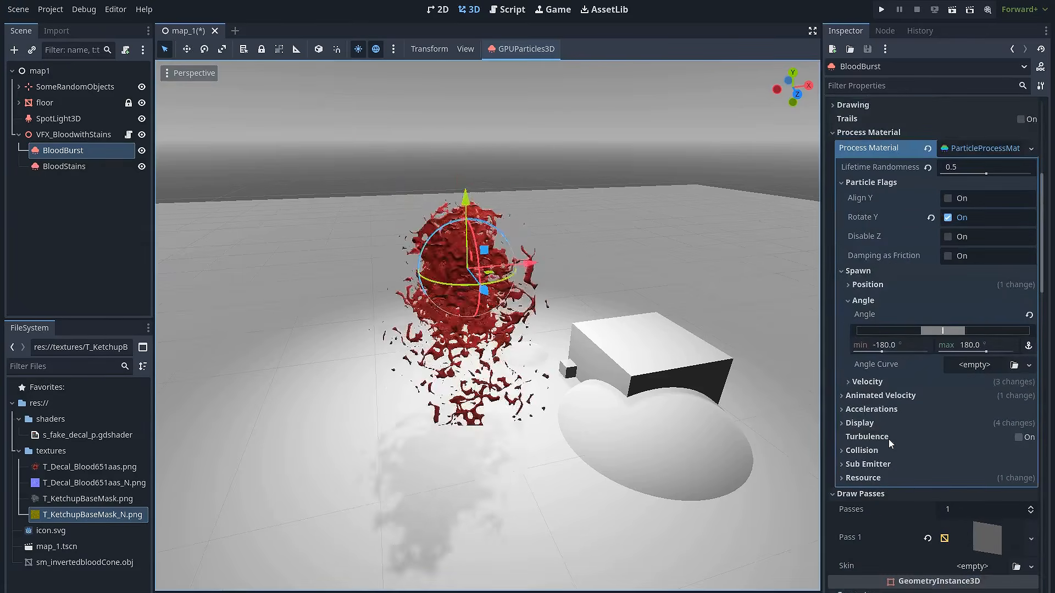
{"action": "left_click", "coordinate": [883, 451]}
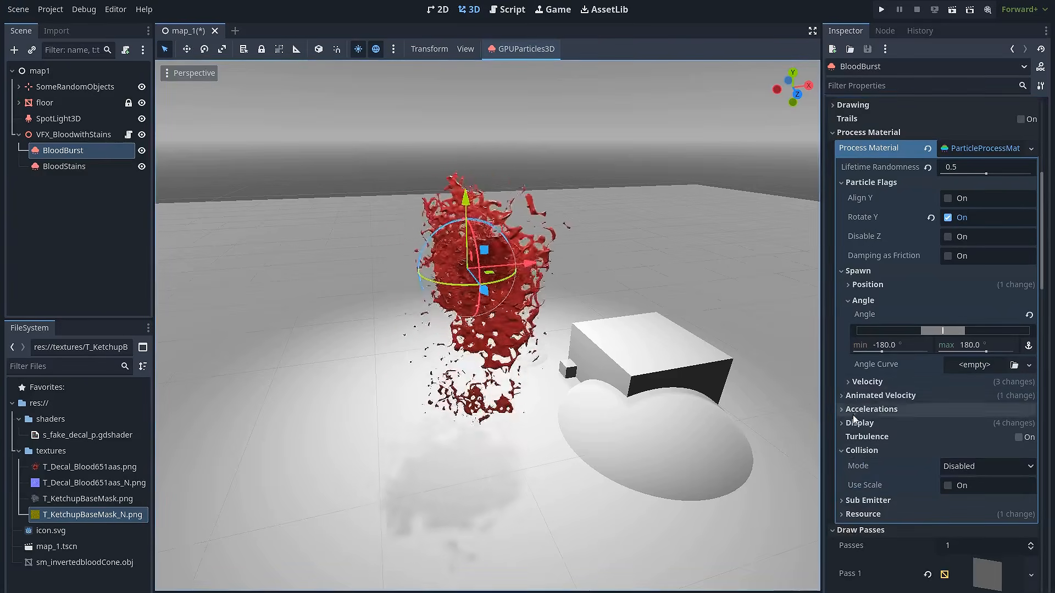
{"action": "left_click", "coordinate": [958, 466]}
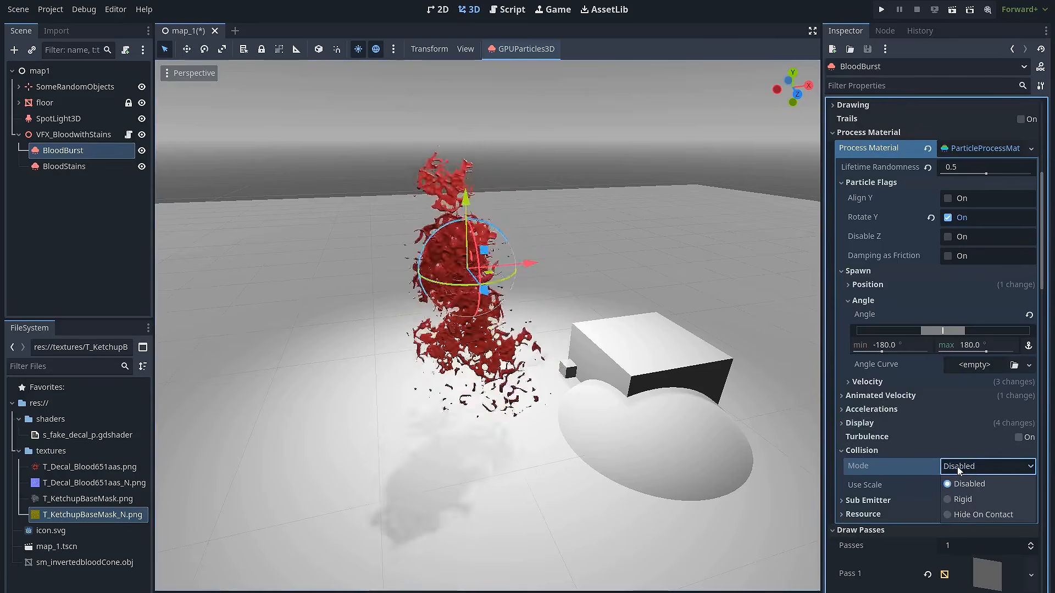
{"action": "left_click", "coordinate": [969, 500]}
{"action": "scroll", "coordinate": [959, 484], "scroll_direction": "down", "scroll_amount": 1}
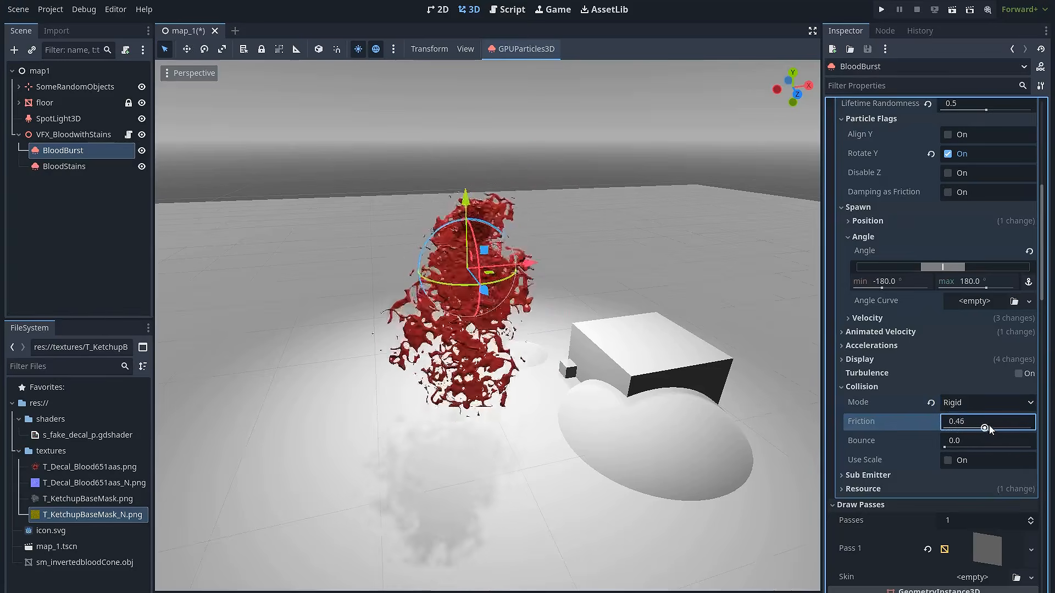
- Set the sub emitter mode of BloodBurst's process material to At Collision
{"action": "left_click", "coordinate": [911, 475]}
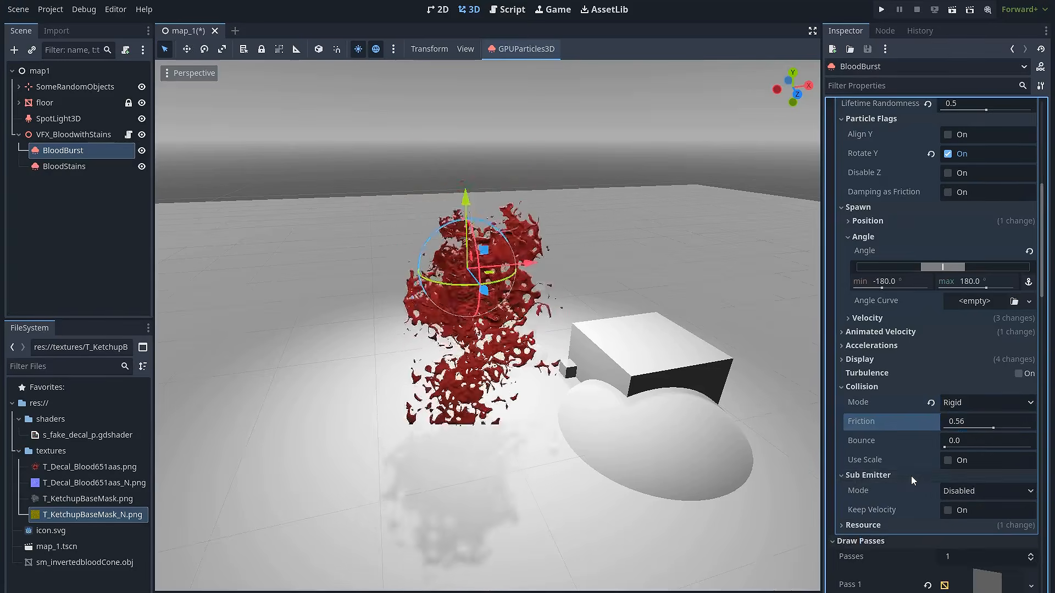
{"action": "scroll", "coordinate": [907, 465], "scroll_direction": "down", "scroll_amount": 1}
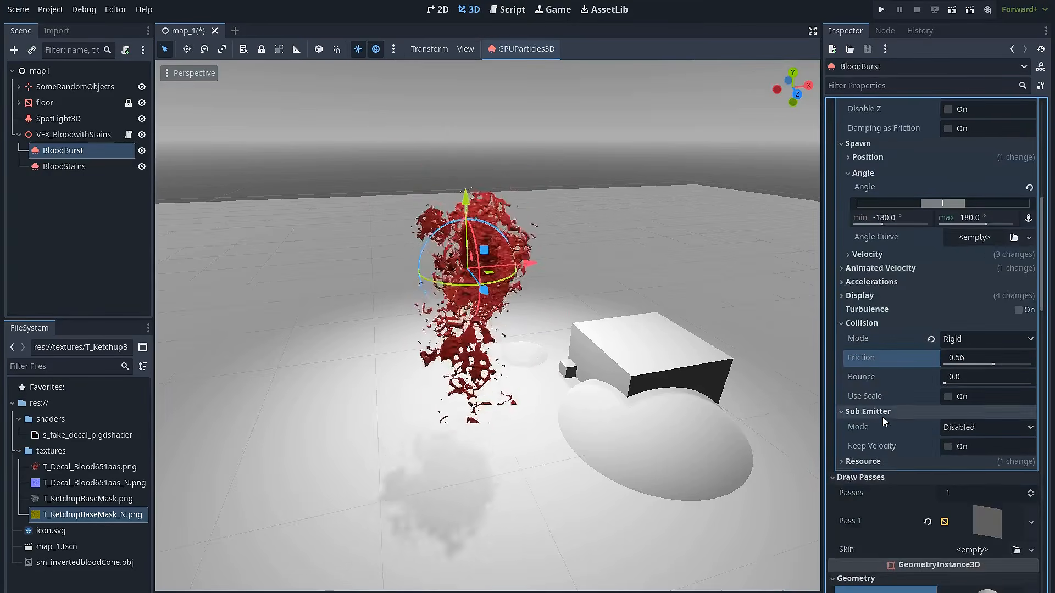
{"action": "left_click", "coordinate": [965, 432]}
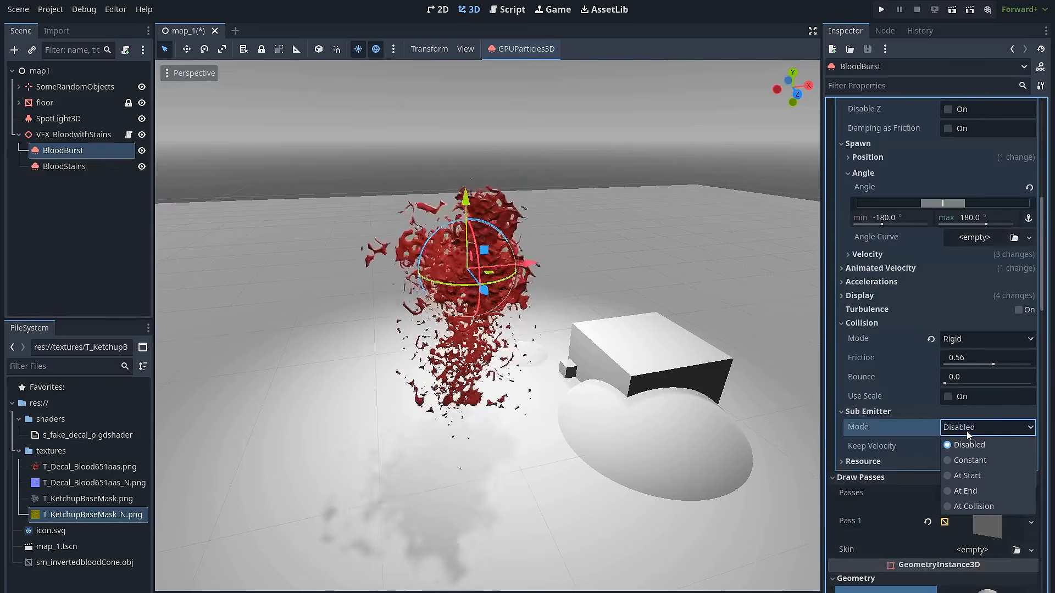
{"action": "left_click", "coordinate": [965, 507]}
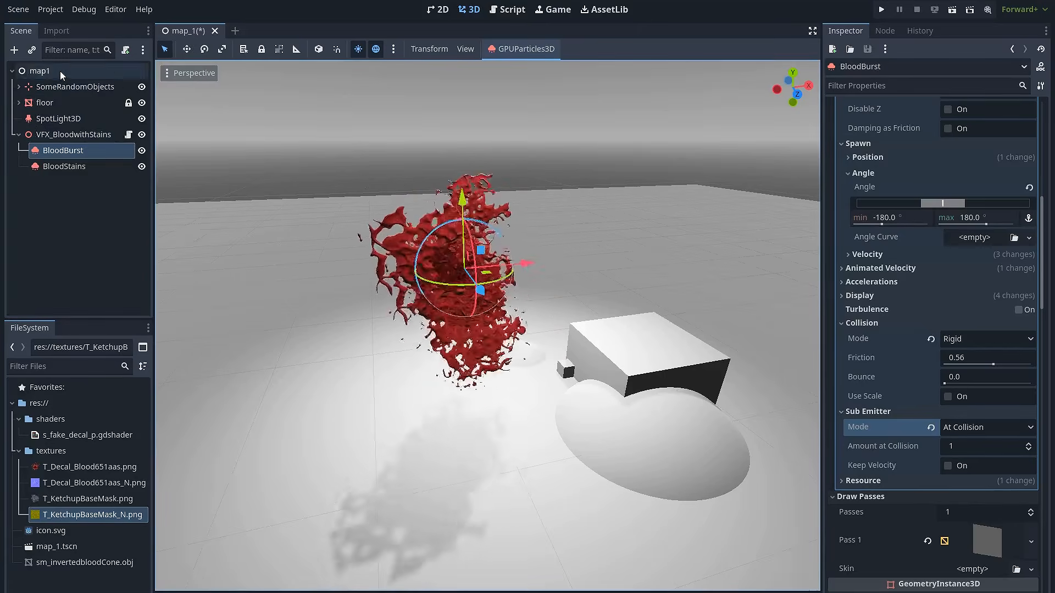
- Add a GPUParticlesCollisionBox3D node as a child of map1
{"action": "left_click", "coordinate": [40, 71]}
{"action": "left_click", "coordinate": [80, 135]}
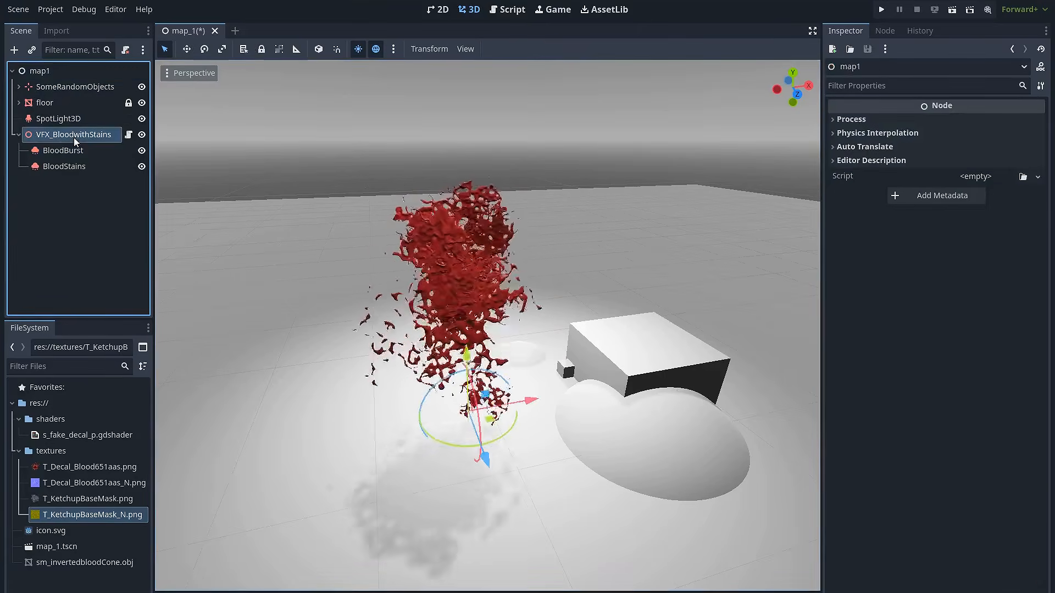
{"action": "left_click", "coordinate": [71, 71]}
{"action": "key", "text": "ctrl+a"}
{"action": "type", "text": "gpu"}
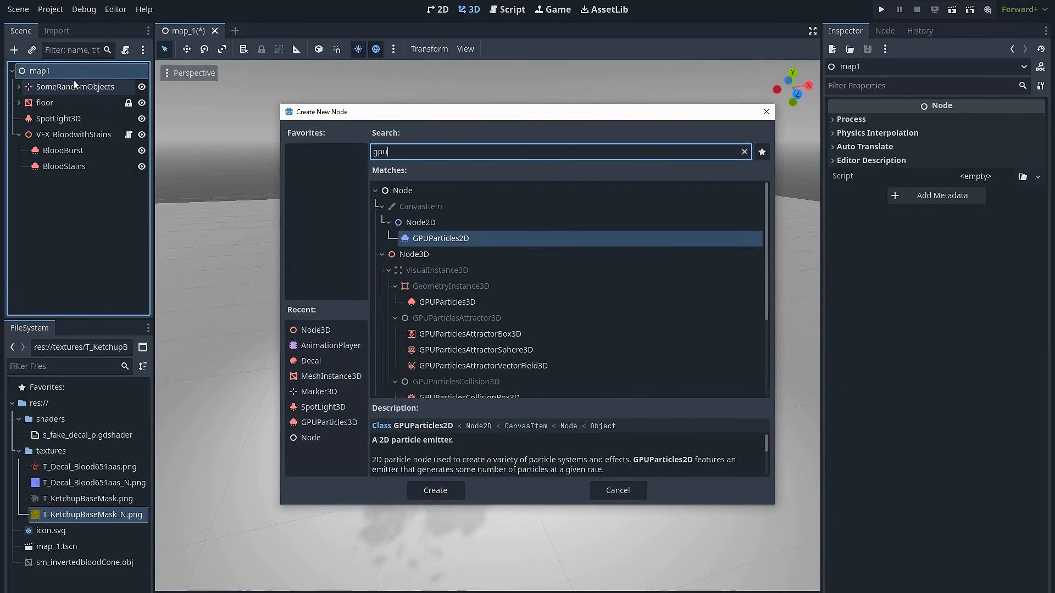
{"action": "scroll", "coordinate": [519, 300], "scroll_direction": "down", "scroll_amount": 2}
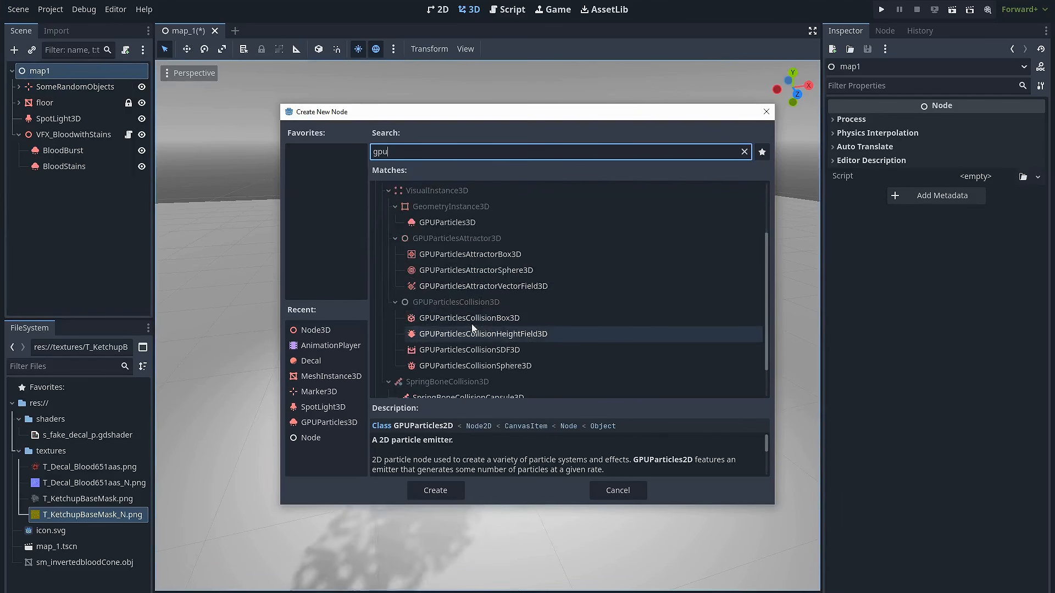
{"action": "double_click", "coordinate": [499, 318]}
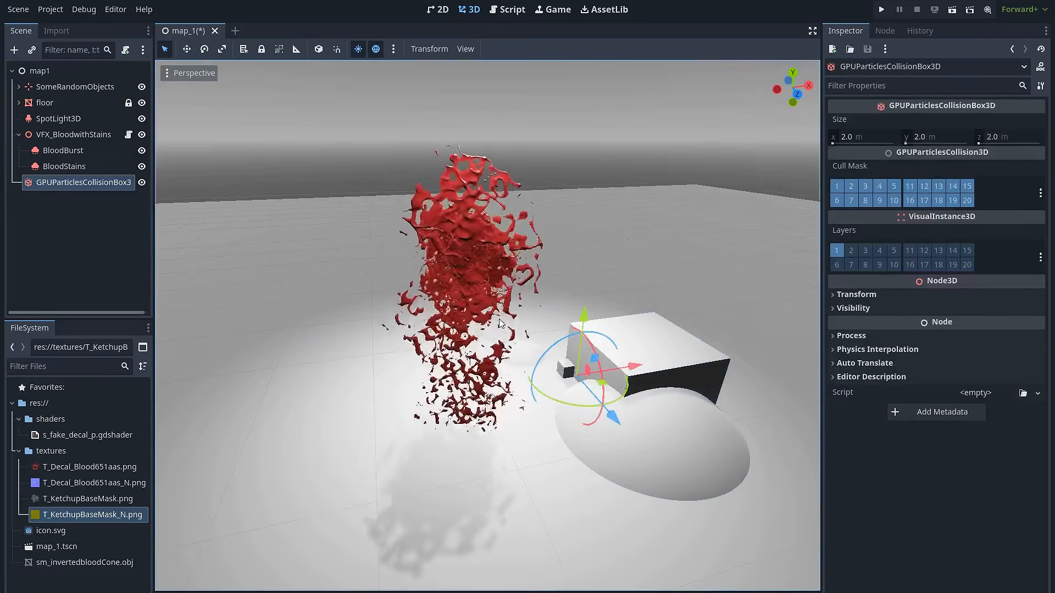
- Turn on the viewport gizmos and flatten the particle collision box to about 0.24 m high near the floor
{"action": "left_click", "coordinate": [195, 73]}
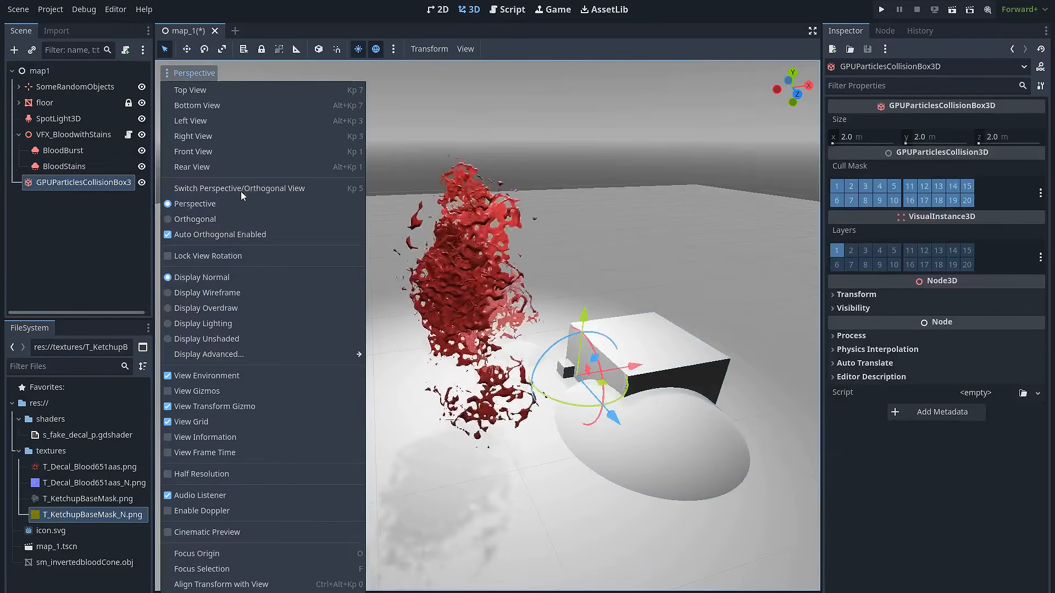
{"action": "middle_click_drag", "start_coordinate": [650, 374], "coordinate": [661, 336]}
{"action": "left_click_drag", "start_coordinate": [593, 289], "coordinate": [607, 350]}
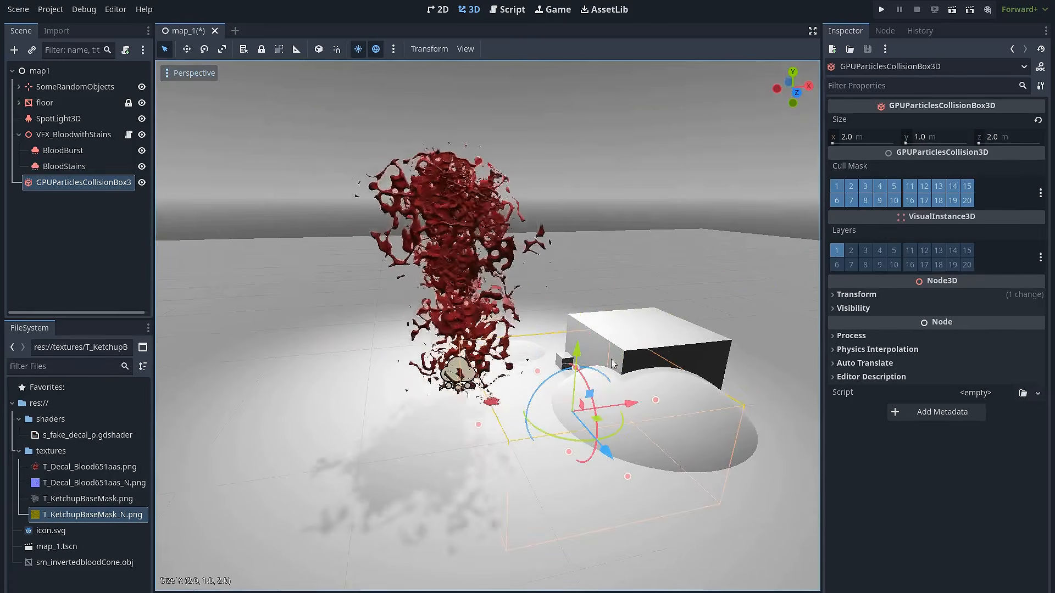
{"action": "scroll", "coordinate": [556, 314], "scroll_direction": "up", "scroll_amount": 5}
{"action": "left_click_drag", "start_coordinate": [502, 353], "coordinate": [491, 248]}
{"action": "middle_click_drag", "start_coordinate": [493, 253], "coordinate": [536, 409]}
{"action": "scroll", "coordinate": [536, 409], "scroll_direction": "down", "scroll_amount": 6}
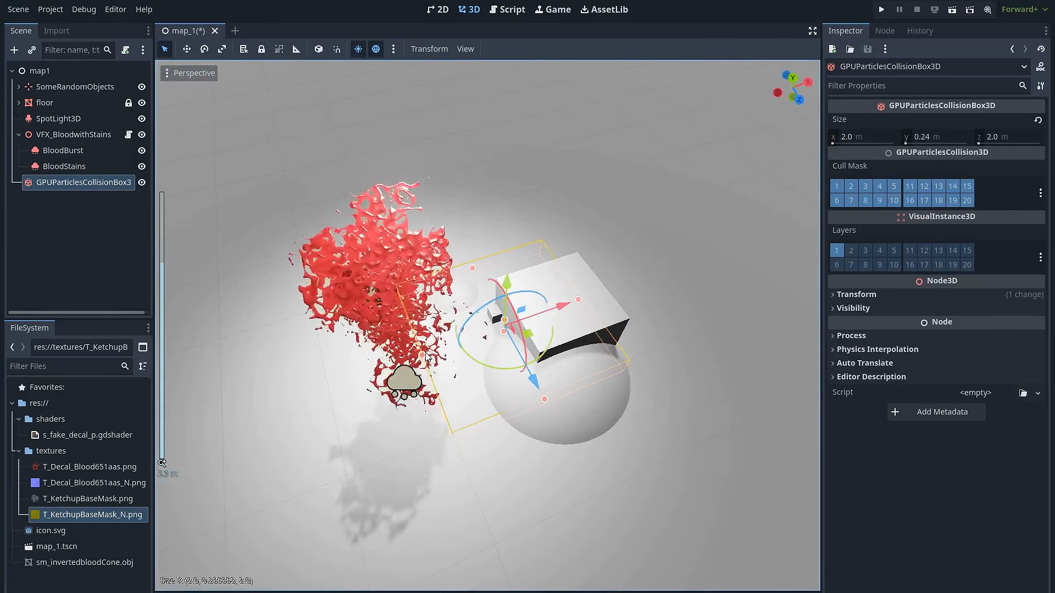
- Widen the particle collision box over the floor to about 8.35 m in x and 8.92 m in z
{"action": "left_click_drag", "start_coordinate": [429, 354], "coordinate": [161, 444]}
{"action": "scroll", "coordinate": [384, 426], "scroll_direction": "down", "scroll_amount": 6}
{"action": "middle_click_drag", "start_coordinate": [437, 421], "coordinate": [491, 366]}
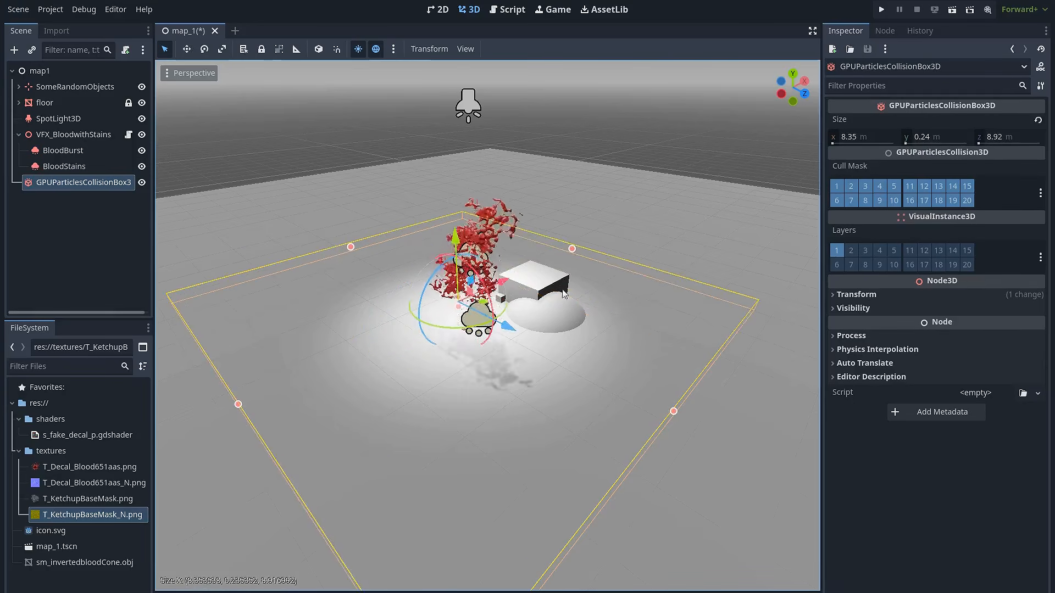
- Adjust the collision box's vertical position to line up with the floor surface and check where the stains land
{"action": "middle_click_drag", "start_coordinate": [569, 283], "coordinate": [452, 299]}
{"action": "scroll", "coordinate": [431, 351], "scroll_direction": "up", "scroll_amount": 7}
{"action": "scroll", "coordinate": [436, 320], "scroll_direction": "up", "scroll_amount": 5}
{"action": "middle_click_drag", "start_coordinate": [379, 330], "coordinate": [526, 267], "text": "shift"}
{"action": "scroll", "coordinate": [458, 311], "scroll_direction": "down", "scroll_amount": 5}
{"action": "left_click_drag", "start_coordinate": [501, 215], "coordinate": [495, 198]}
{"action": "middle_click_drag", "start_coordinate": [496, 198], "coordinate": [502, 227]}
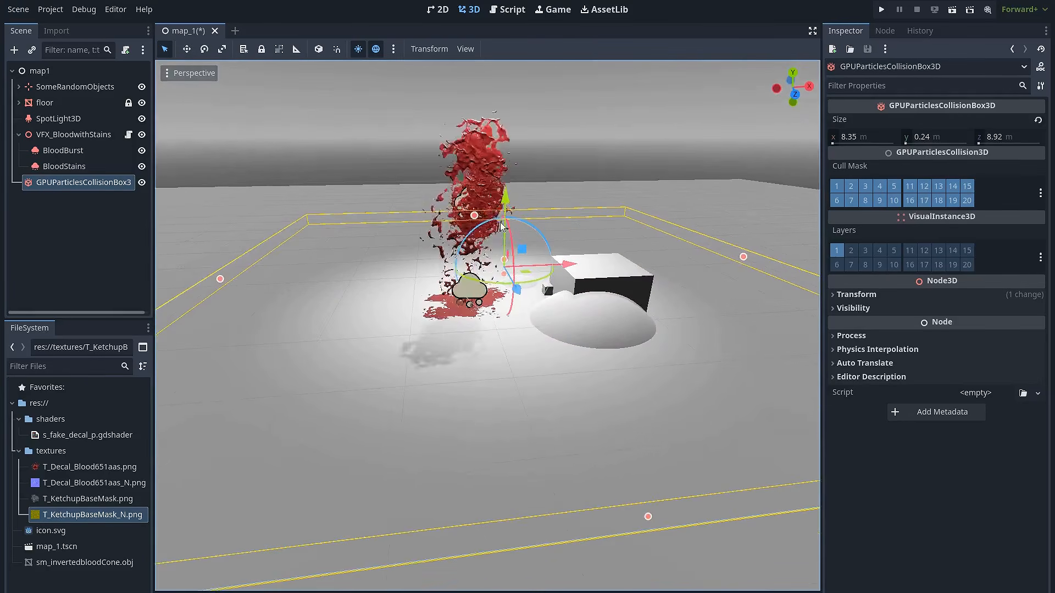
{"action": "left_click_drag", "start_coordinate": [505, 203], "coordinate": [506, 207]}
{"action": "middle_click_drag", "start_coordinate": [527, 253], "coordinate": [508, 325]}
{"action": "scroll", "coordinate": [542, 314], "scroll_direction": "up", "scroll_amount": 3}
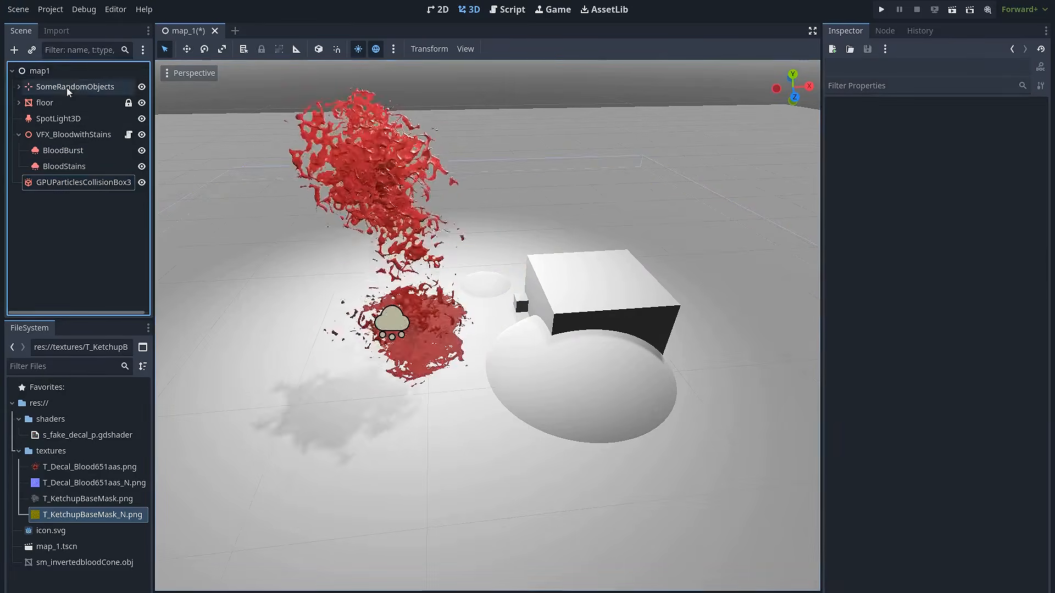
- Add a second GPUParticlesCollisionBox3D node as a child of map1
{"action": "left_click", "coordinate": [71, 74]}
{"action": "key", "text": "ctrl+a"}
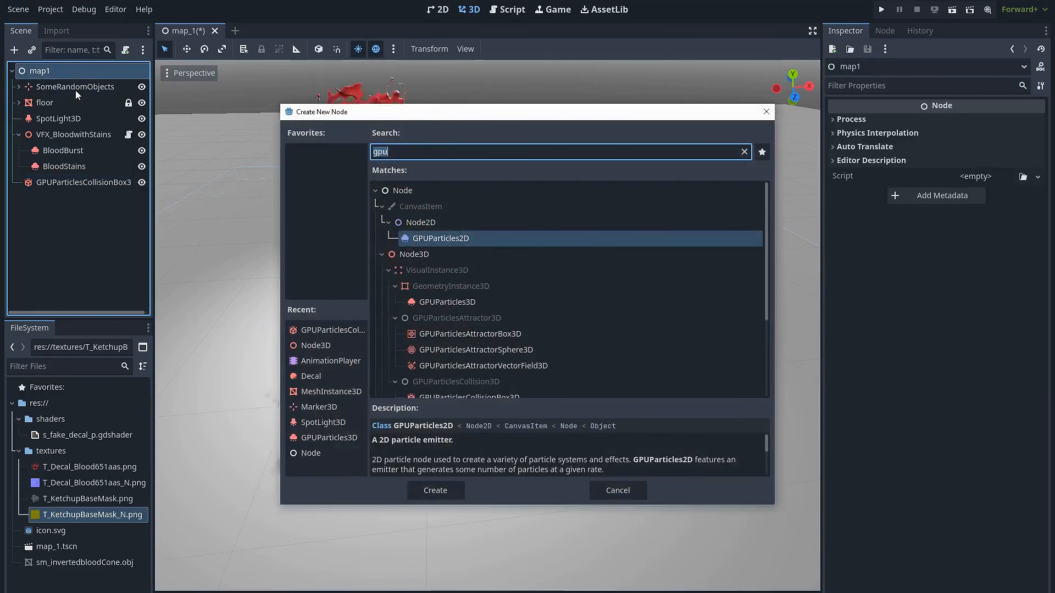
{"action": "scroll", "coordinate": [532, 345], "scroll_direction": "down", "scroll_amount": 1}
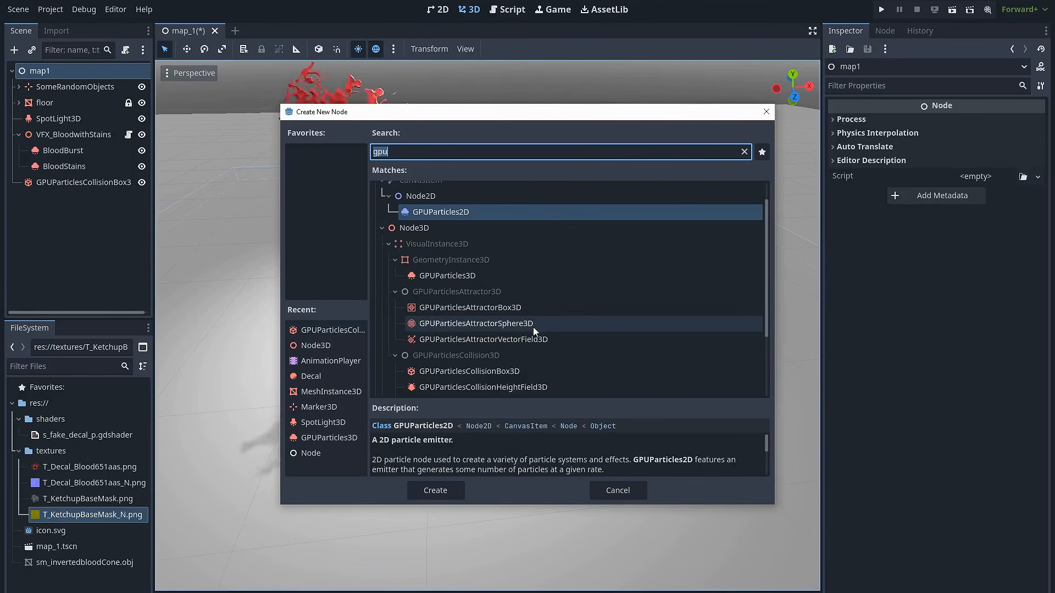
{"action": "scroll", "coordinate": [522, 335], "scroll_direction": "down", "scroll_amount": 2}
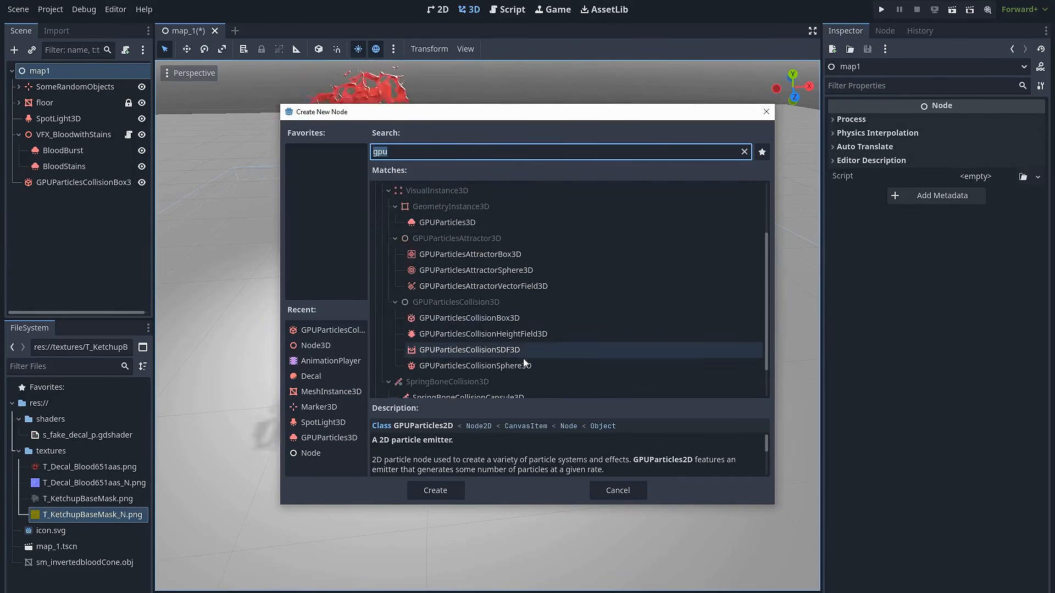
{"action": "double_click", "coordinate": [496, 318]}
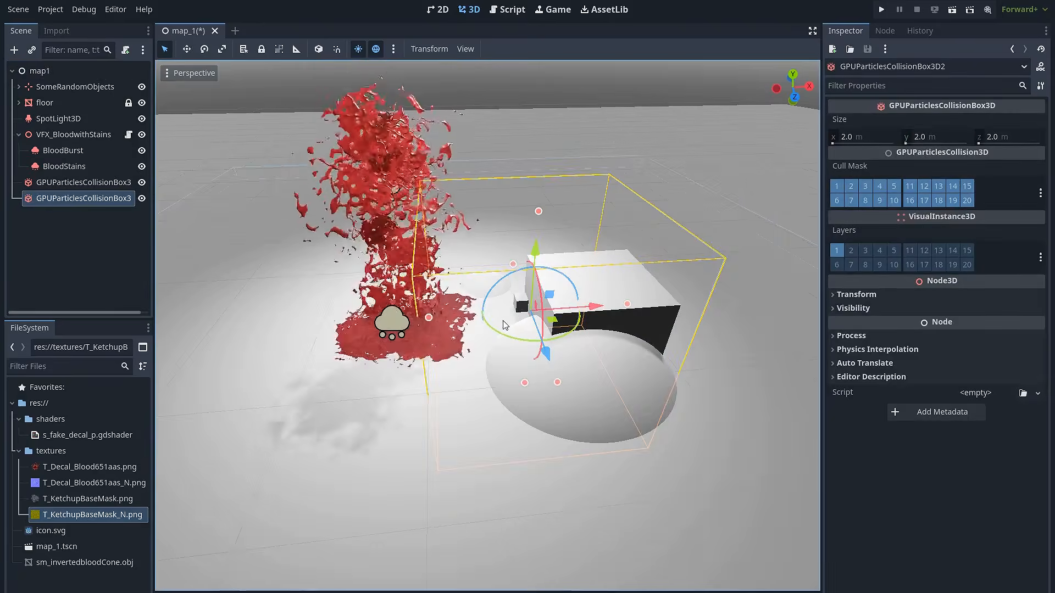
- Set the second particle collision box's size to 1 m on all three axes and move it onto the cube mesh
{"action": "left_click", "coordinate": [865, 142]}
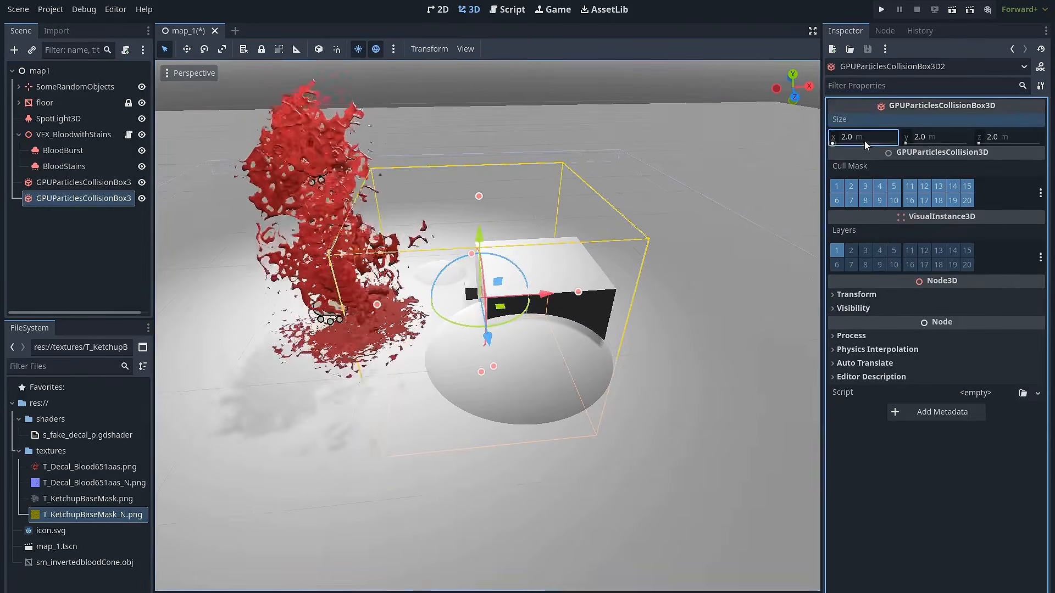
{"action": "middle_click_drag", "start_coordinate": [616, 260], "coordinate": [494, 323]}
{"action": "left_click_drag", "start_coordinate": [375, 390], "coordinate": [364, 390]}
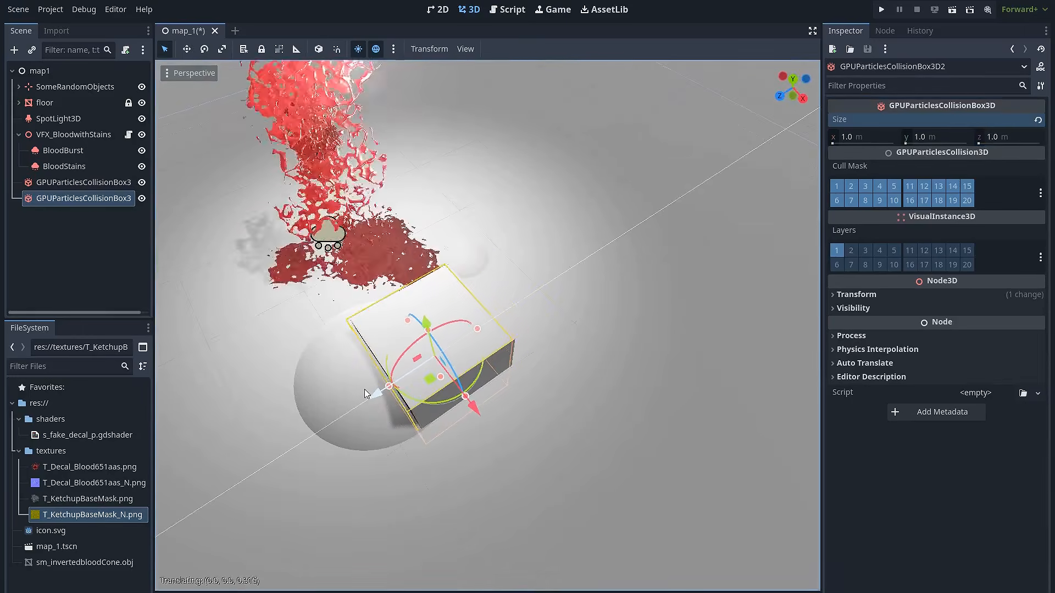
{"action": "middle_click_drag", "start_coordinate": [431, 316], "coordinate": [576, 231]}
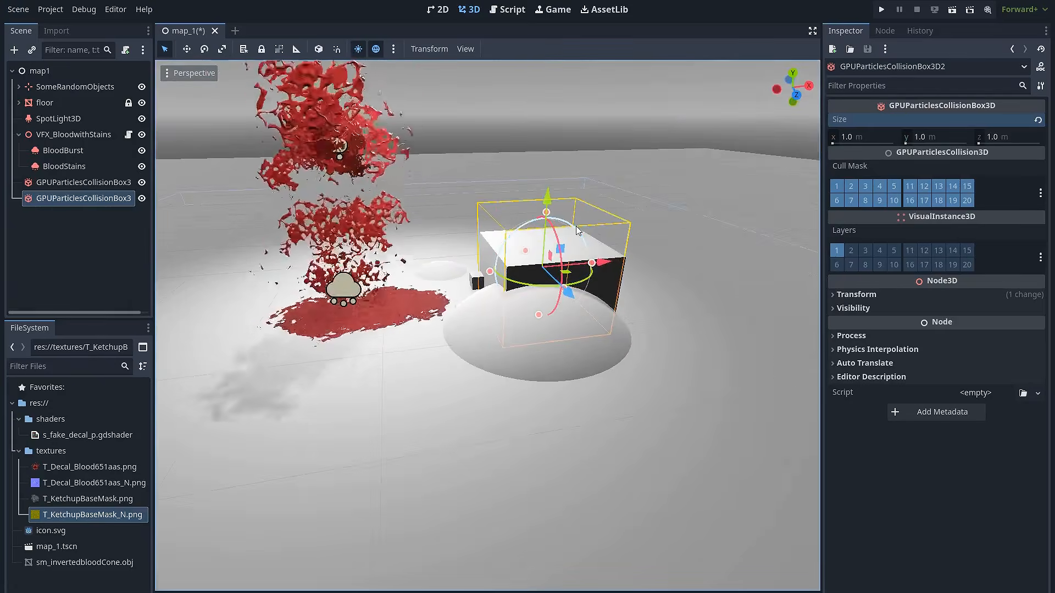
- Add a GPUParticlesCollisionSphere3D node as a child of map1
{"action": "left_click", "coordinate": [44, 74]}
{"action": "key", "text": "ctrl+a"}
{"action": "scroll", "coordinate": [493, 331], "scroll_direction": "down", "scroll_amount": 3}
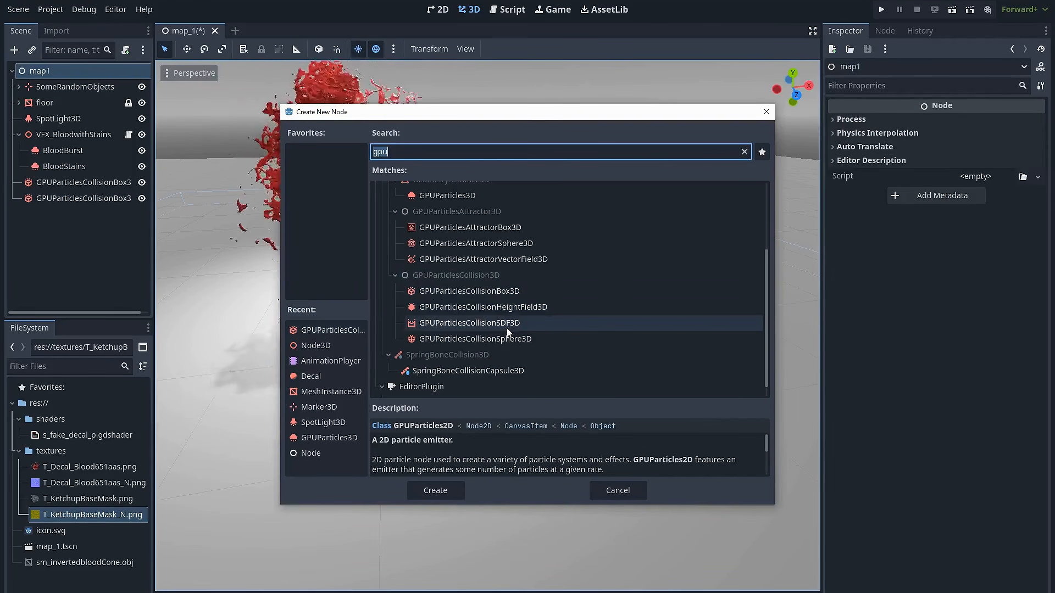
{"action": "double_click", "coordinate": [519, 339]}
- Move the particle collision sphere horizontally to the large rounded mesh in front of the cube
{"action": "scroll", "coordinate": [515, 336], "scroll_direction": "down", "scroll_amount": 6}
{"action": "middle_click_drag", "start_coordinate": [516, 337], "coordinate": [536, 353]}
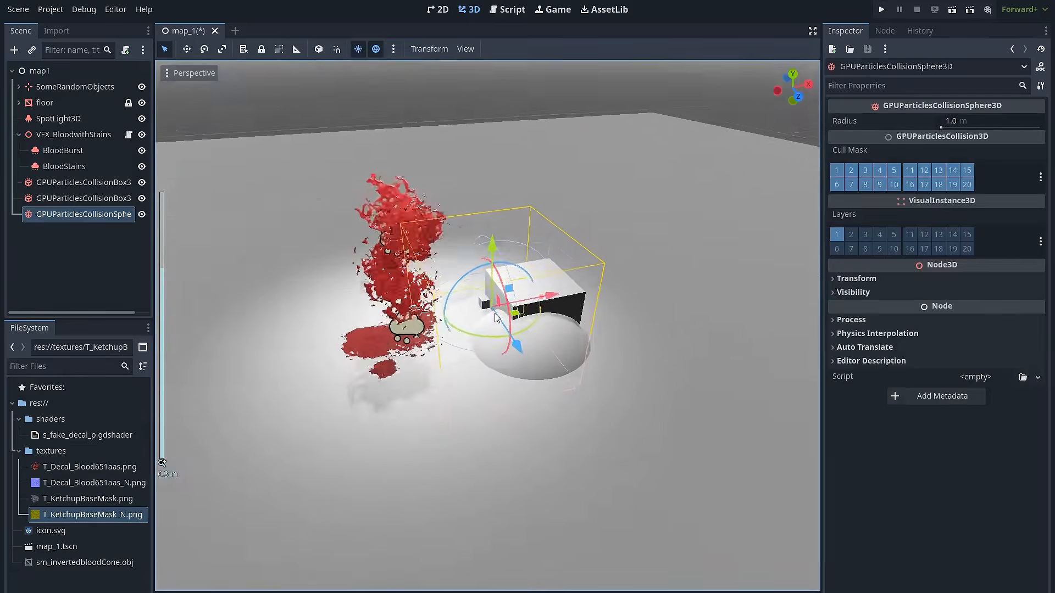
{"action": "scroll", "coordinate": [535, 346], "scroll_direction": "up", "scroll_amount": 5}
{"action": "middle_click_drag", "start_coordinate": [552, 284], "coordinate": [506, 281], "text": "shift"}
{"action": "scroll", "coordinate": [489, 253], "scroll_direction": "up", "scroll_amount": 2}
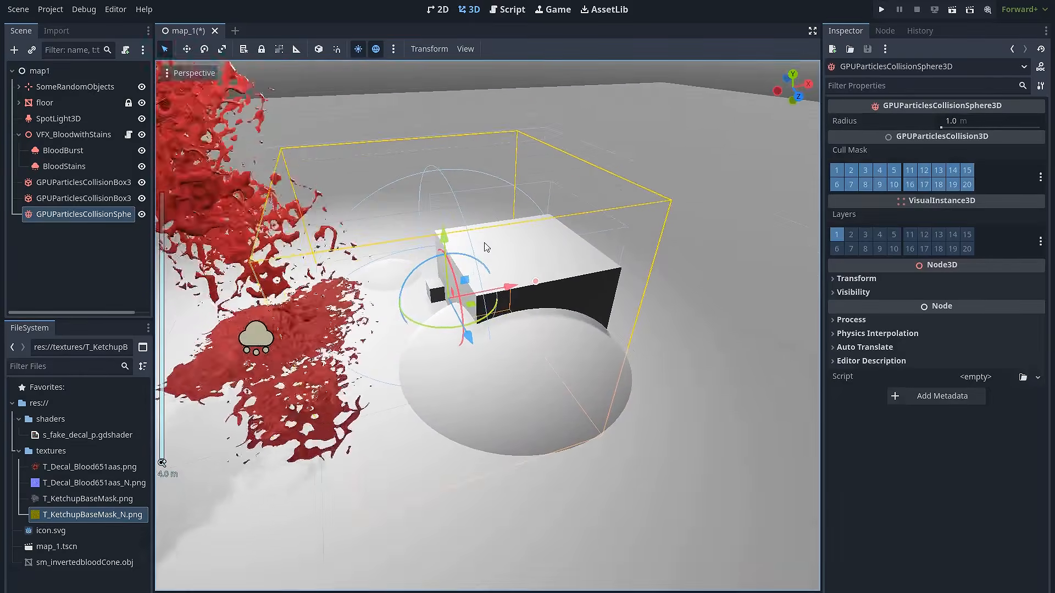
{"action": "left_click_drag", "start_coordinate": [470, 341], "coordinate": [578, 430]}
{"action": "middle_click_drag", "start_coordinate": [568, 415], "coordinate": [487, 295]}
{"action": "left_click_drag", "start_coordinate": [487, 314], "coordinate": [474, 352]}
{"action": "middle_click_drag", "start_coordinate": [511, 371], "coordinate": [564, 368]}
{"action": "left_click_drag", "start_coordinate": [624, 367], "coordinate": [593, 361]}
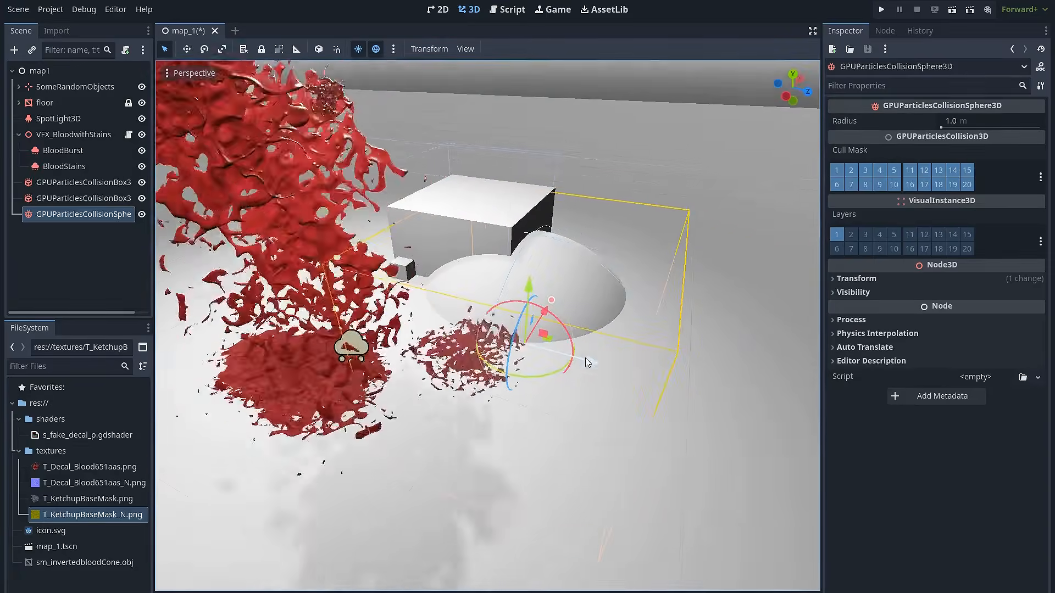
{"action": "middle_click_drag", "start_coordinate": [592, 364], "coordinate": [515, 332]}
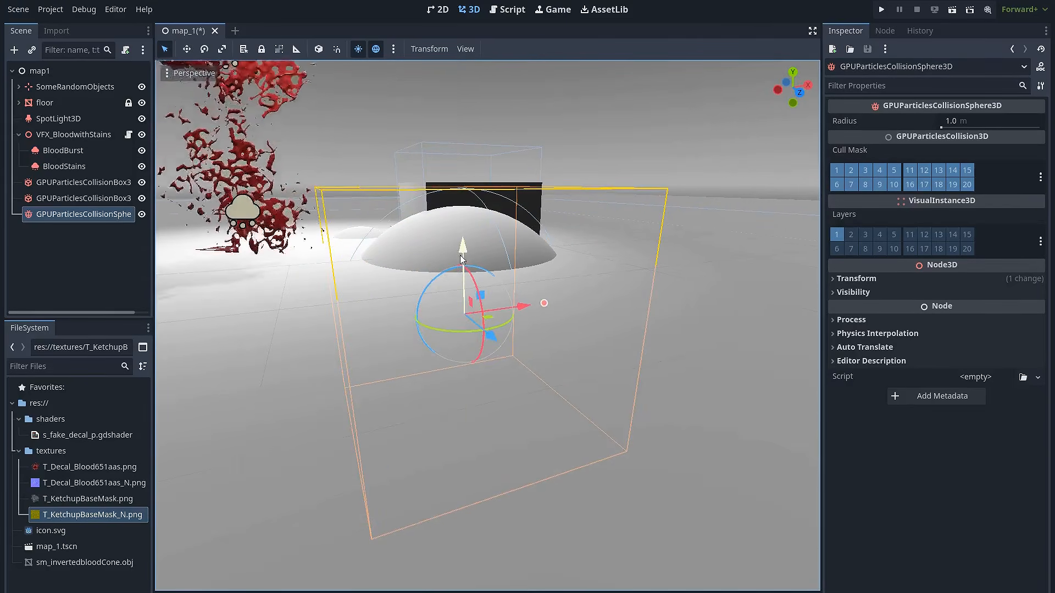
- Fine-tune the collision sphere's height and x position so it follows the surface of the large rounded mesh
{"action": "left_click_drag", "start_coordinate": [453, 248], "coordinate": [455, 246]}
{"action": "scroll", "coordinate": [500, 217], "scroll_direction": "down", "scroll_amount": 6}
{"action": "middle_click_drag", "start_coordinate": [500, 217], "coordinate": [494, 329]}
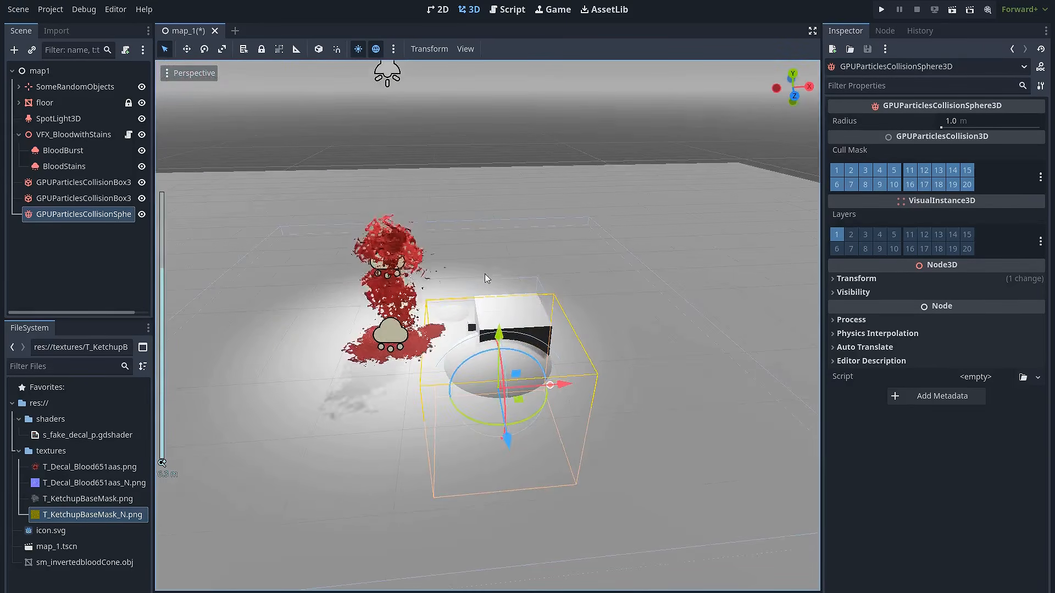
{"action": "scroll", "coordinate": [478, 220], "scroll_direction": "up", "scroll_amount": 3}
{"action": "middle_click_drag", "start_coordinate": [437, 164], "coordinate": [474, 148], "text": "shift"}
{"action": "left_click", "coordinate": [493, 153]}
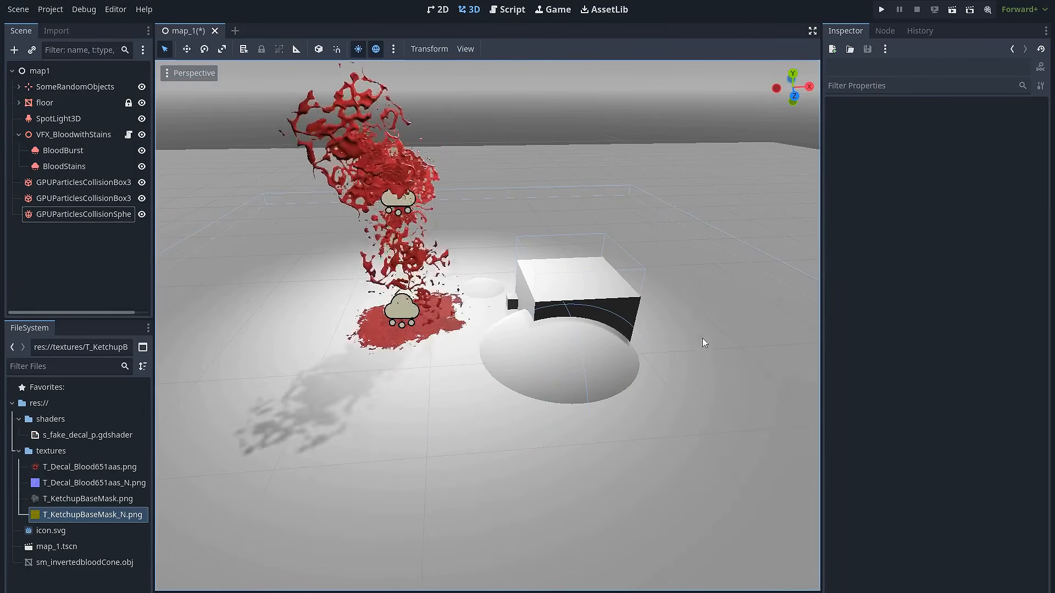
{"action": "left_click", "coordinate": [567, 311]}
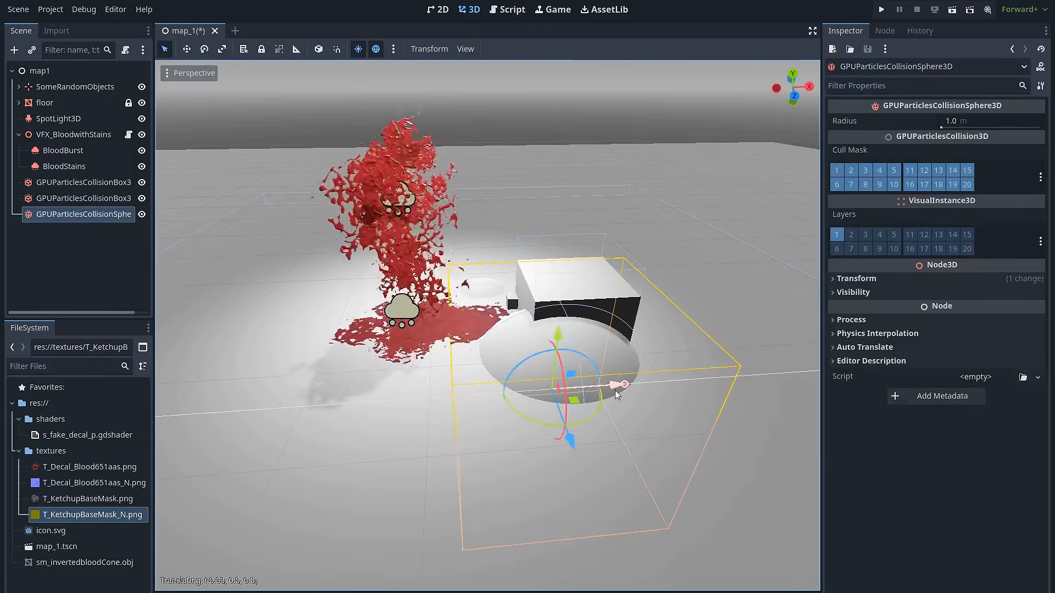
{"action": "left_click_drag", "start_coordinate": [561, 335], "coordinate": [552, 326]}
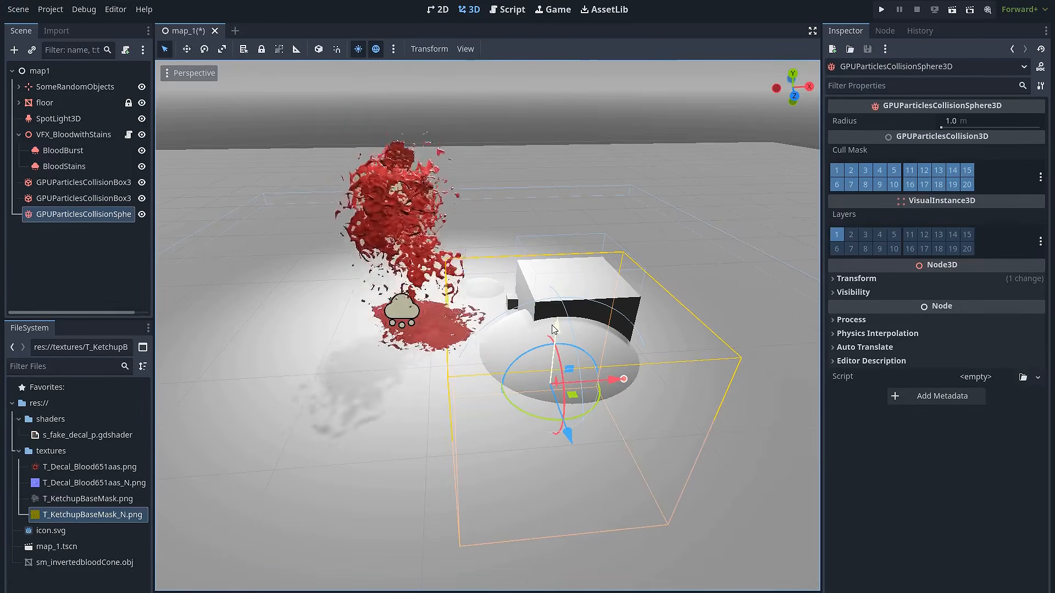
{"action": "left_click", "coordinate": [559, 239]}
- Set the BloodStains particle amount to 200
{"action": "scroll", "coordinate": [552, 254], "scroll_direction": "up", "scroll_amount": 5}
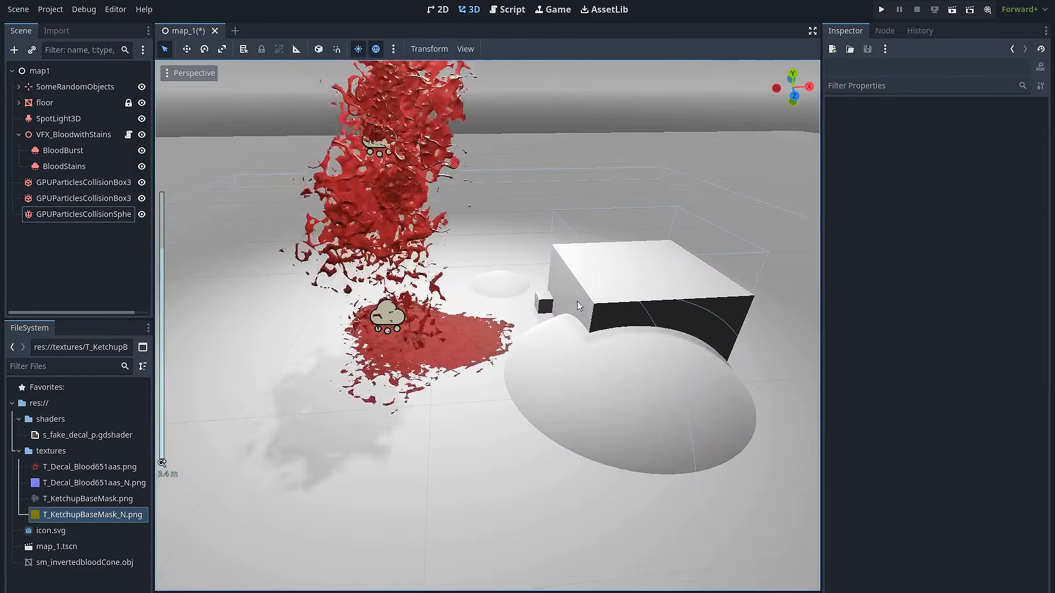
{"action": "scroll", "coordinate": [584, 310], "scroll_direction": "down", "scroll_amount": 4}
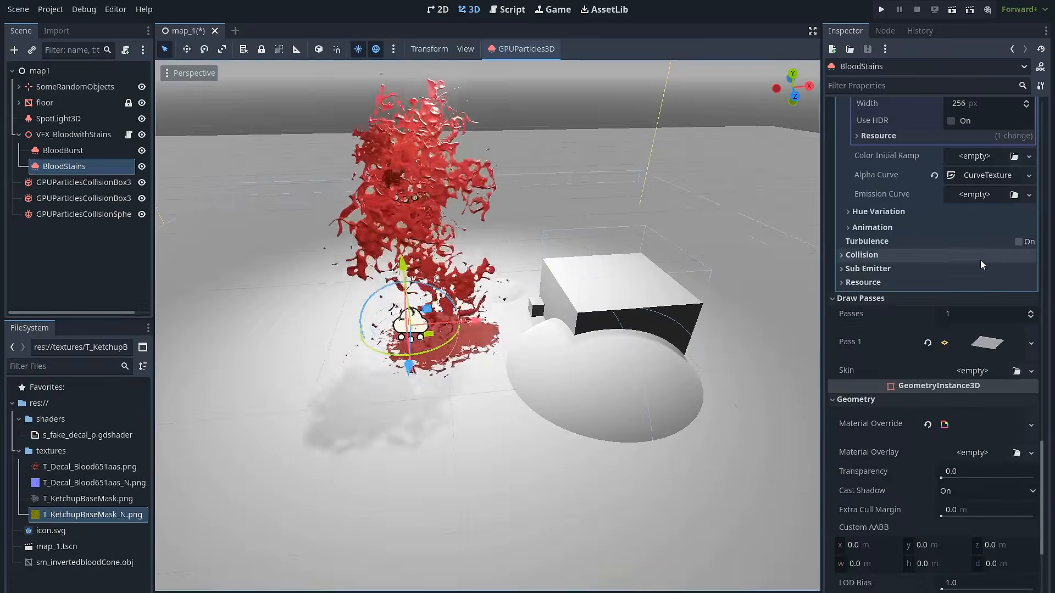
{"action": "scroll", "coordinate": [981, 266], "scroll_direction": "up", "scroll_amount": 20}
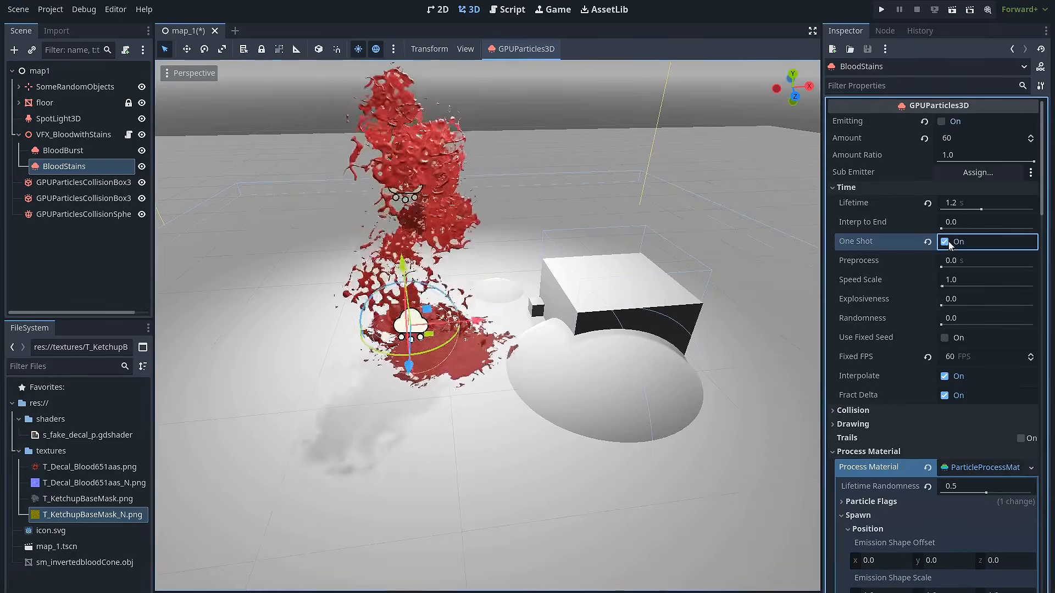
{"action": "left_click", "coordinate": [960, 140]}
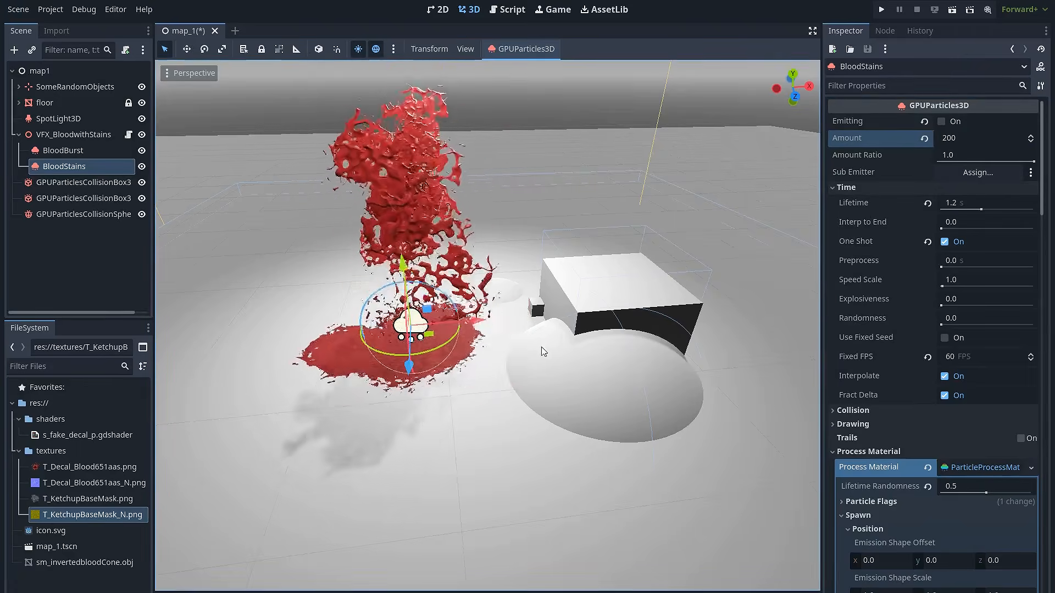
- Move the VFX_BloodwithStains node across the floor over the cube and the rounded mesh to test the stains
{"action": "left_click", "coordinate": [85, 139]}
{"action": "scroll", "coordinate": [355, 236], "scroll_direction": "down", "scroll_amount": 5}
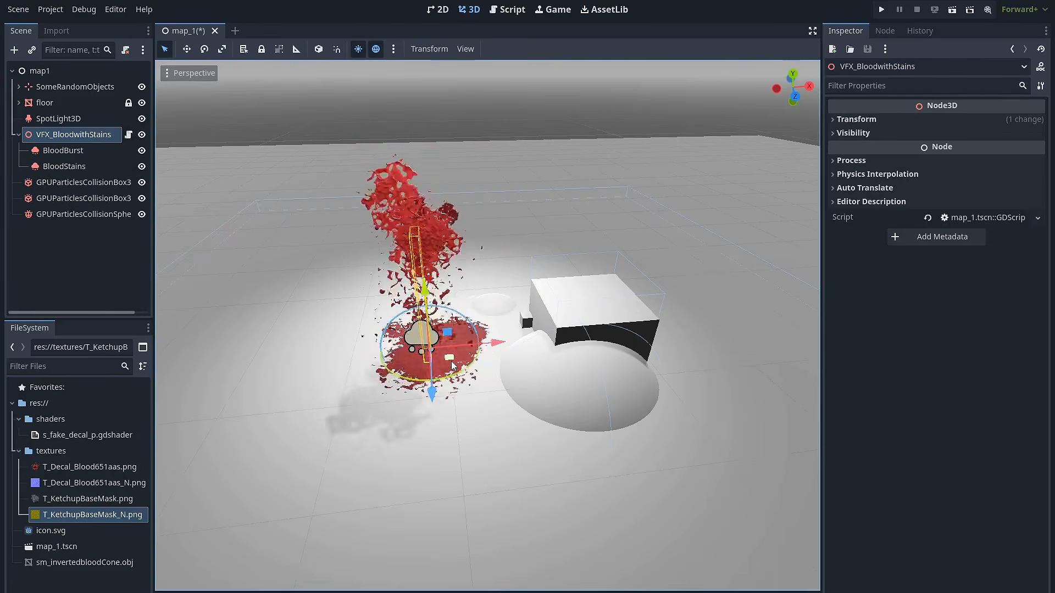
{"action": "left_click_drag", "start_coordinate": [448, 363], "coordinate": [576, 337]}
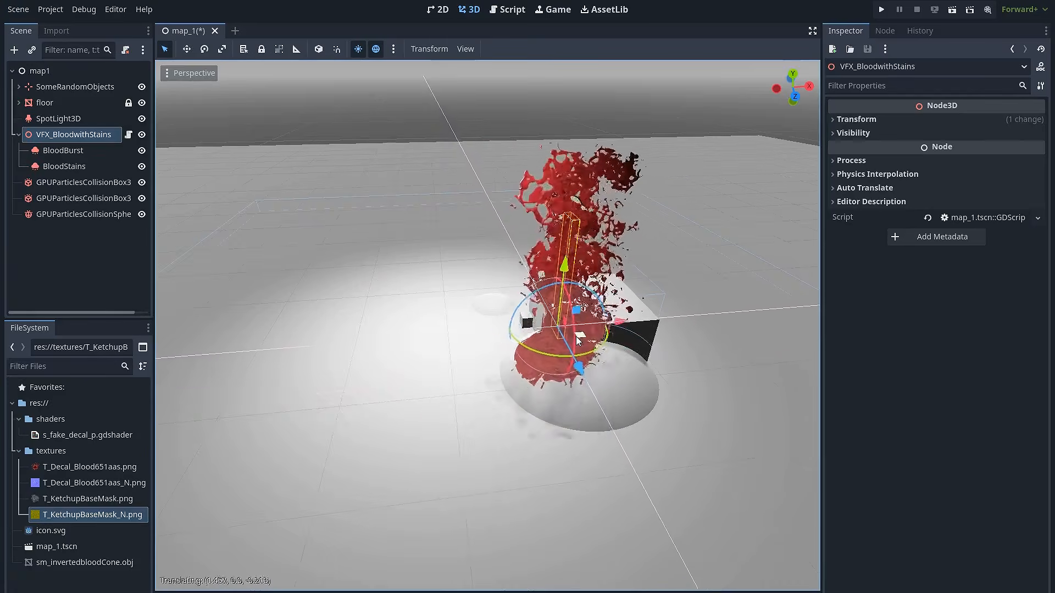
{"action": "left_click_drag", "start_coordinate": [475, 358], "coordinate": [549, 326]}
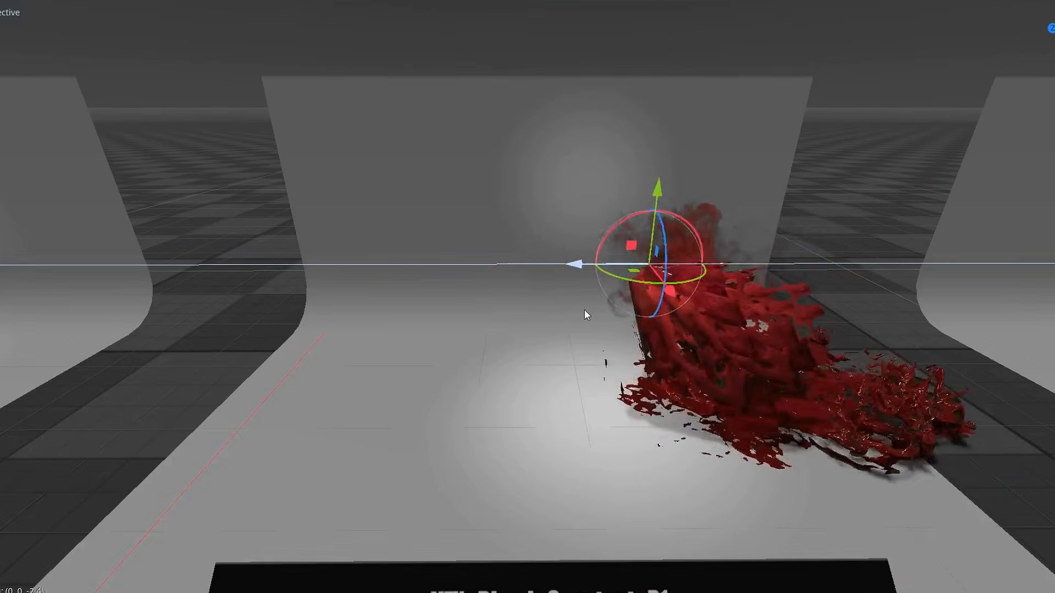
- Move the showcase blood effect along its z axis and rotate it about its vertical axis to examine the floor stains
{"action": "mouse_move", "coordinate": [584, 306]}
{"action": "left_mouse_down"}
{"action": "mouse_move", "coordinate": [659, 322]}
{"action": "mouse_move", "coordinate": [377, 338]}
{"action": "left_mouse_up"}
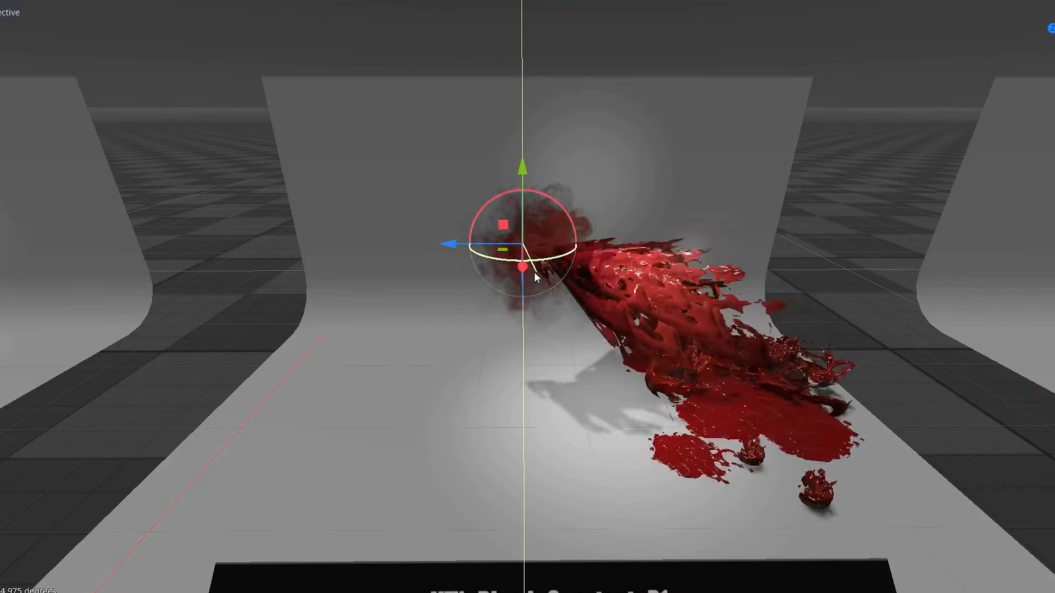
{"action": "mouse_move", "coordinate": [534, 272]}
{"action": "left_mouse_down"}
{"action": "mouse_move", "coordinate": [505, 284]}
{"action": "mouse_move", "coordinate": [417, 270]}
{"action": "mouse_move", "coordinate": [435, 281]}
{"action": "left_mouse_up"}
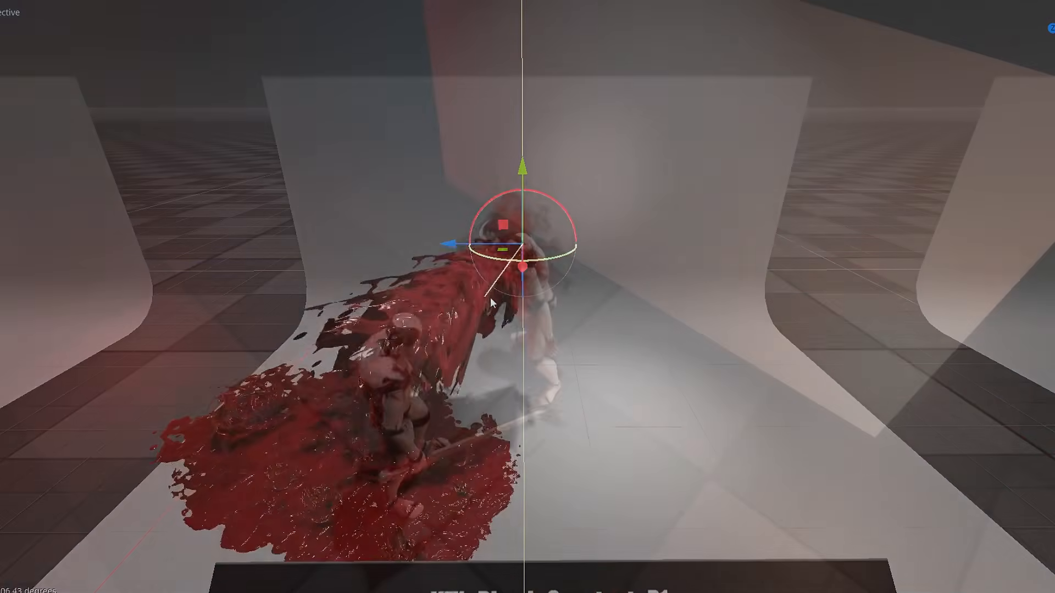